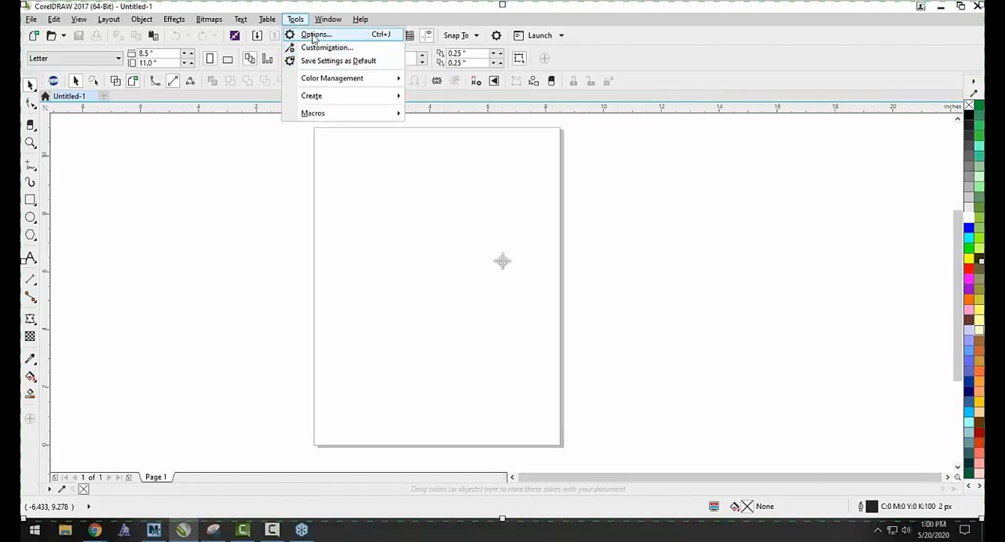
# Review the auto-backup settings on the Save page of the workspace options, including the choices for the backup interval.
pyautogui.click(318, 48)
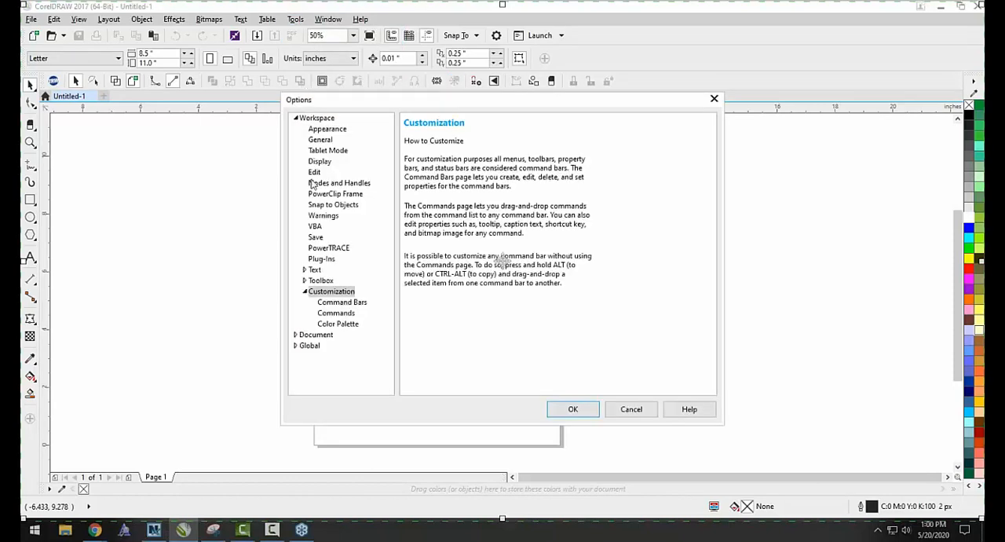
pyautogui.click(315, 237)
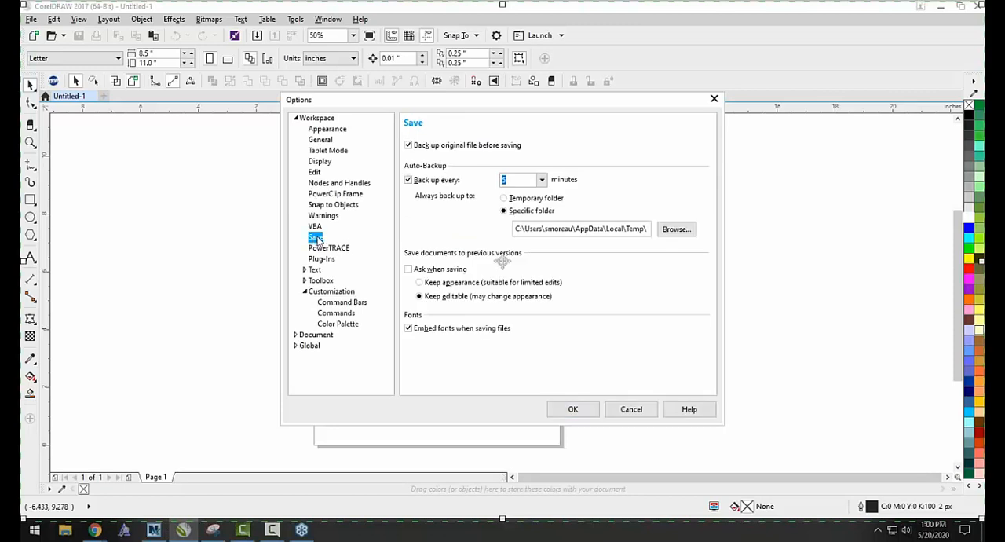
pyautogui.click(296, 118)
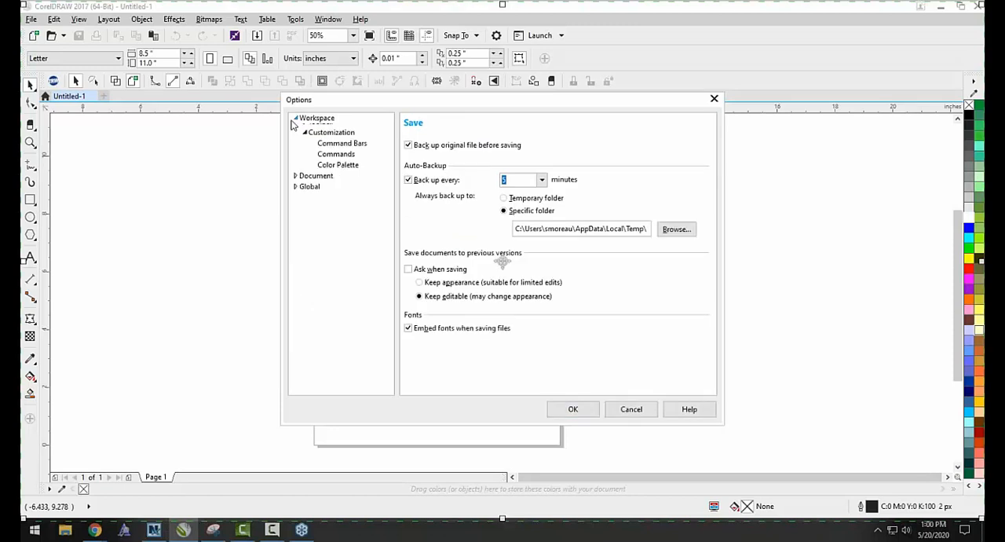
pyautogui.click(295, 120)
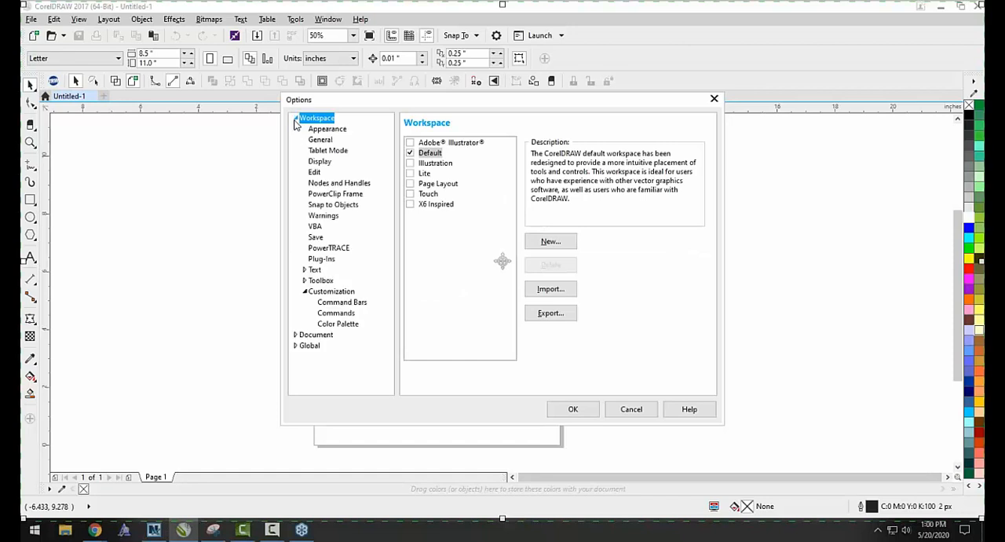
pyautogui.click(316, 237)
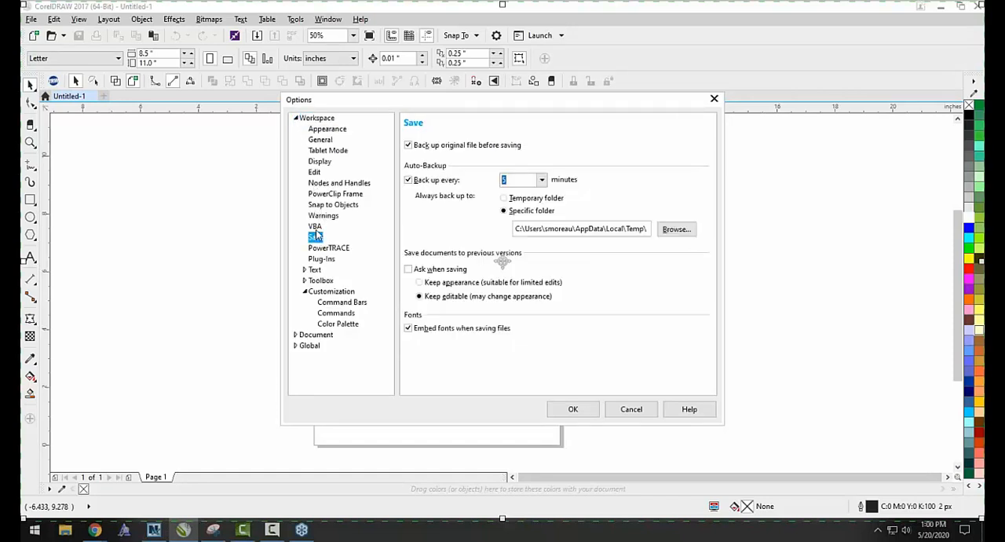
pyautogui.click(541, 181)
pyautogui.click(541, 181)
pyautogui.click(572, 410)
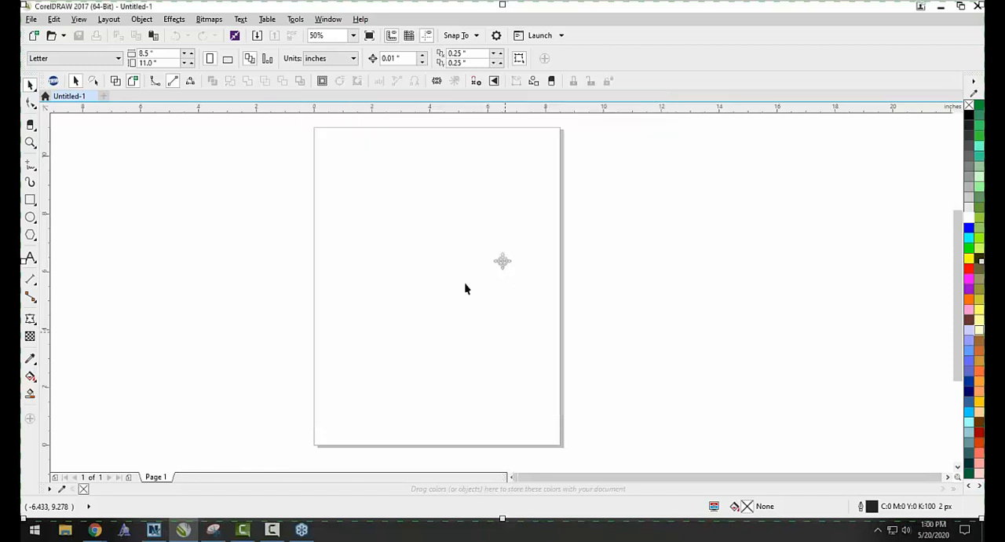
# Set the interface size to 150% in the workspace's Appearance options and move the enlarged dialog fully into view.
pyautogui.click(297, 20)
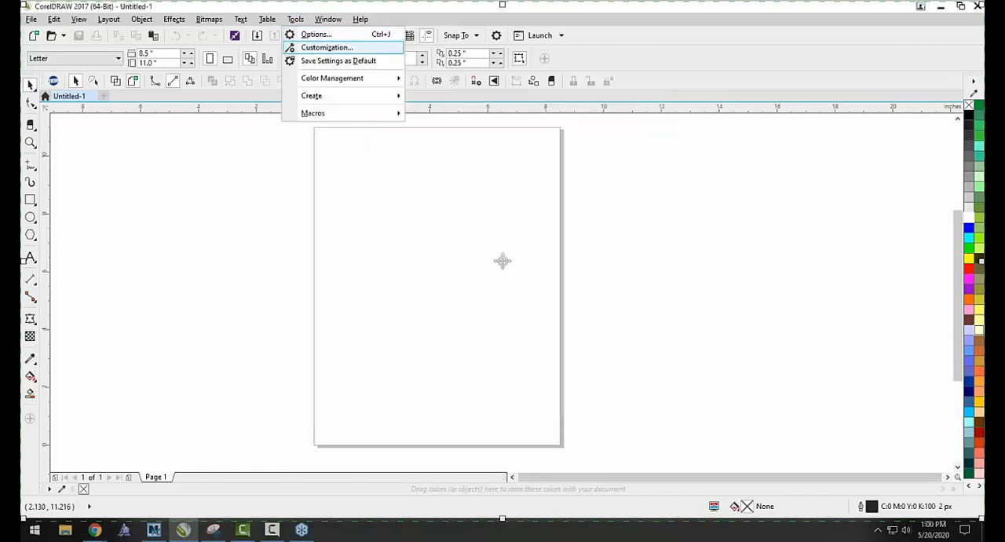
pyautogui.click(314, 48)
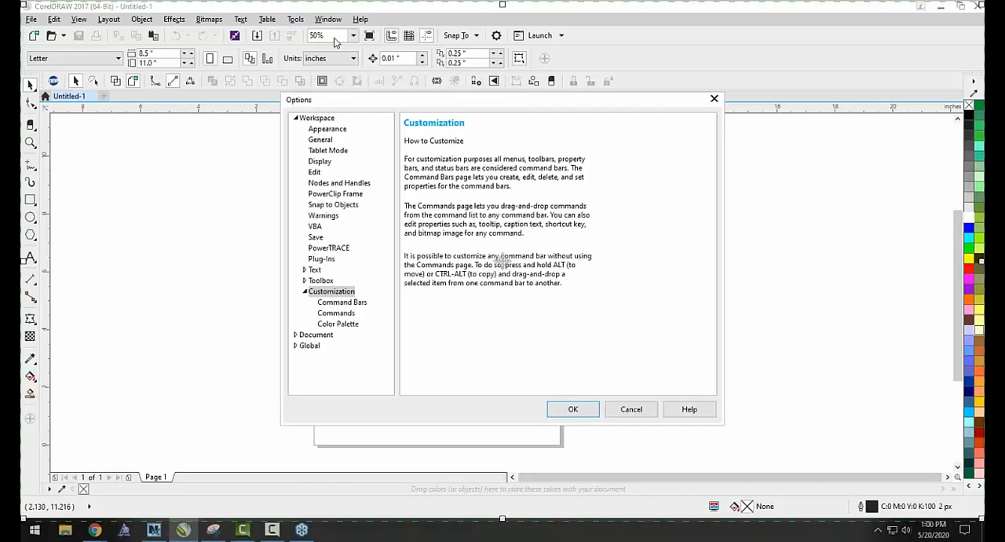
pyautogui.click(327, 131)
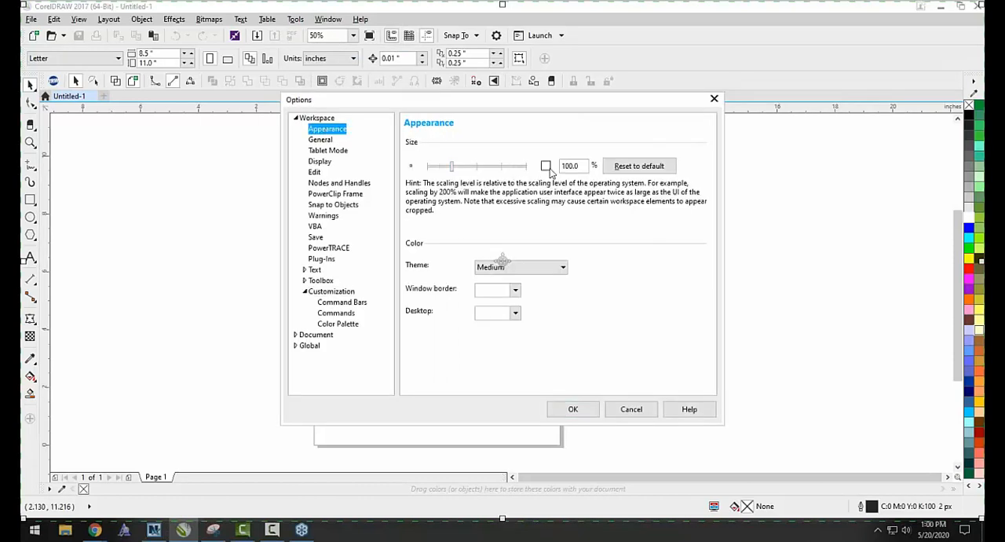
pyautogui.moveTo(453, 168); pyautogui.dragTo(477, 167)
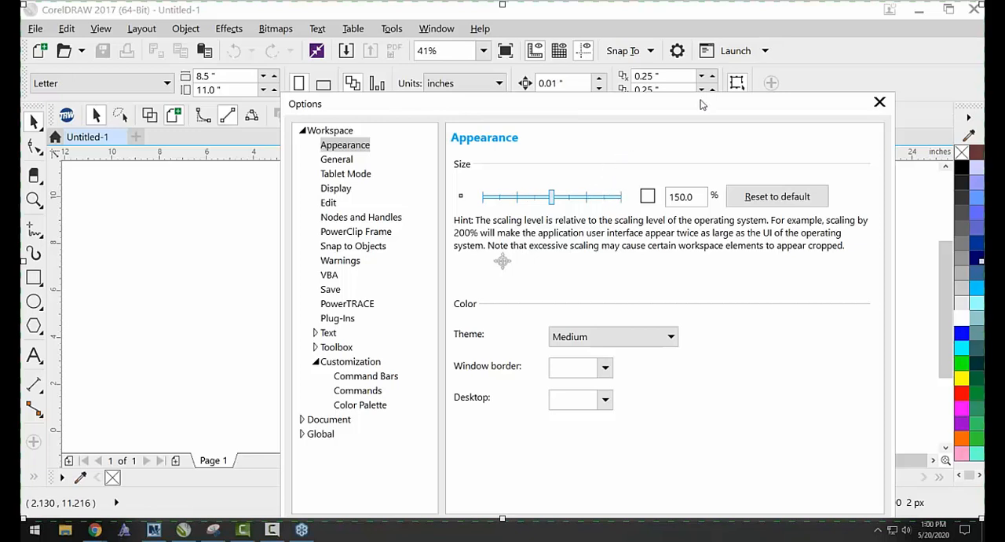
pyautogui.moveTo(696, 103); pyautogui.dragTo(610, 36)
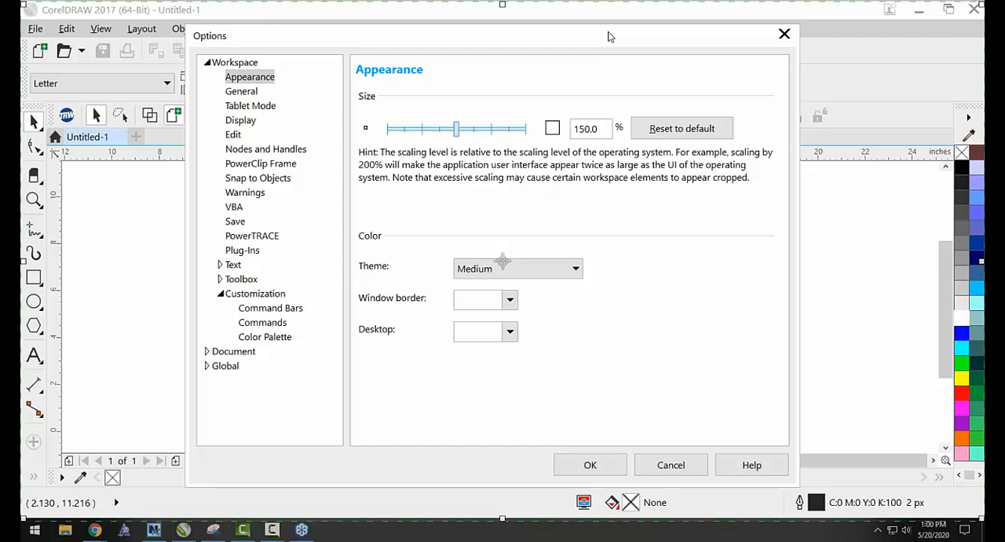
# Look through the interface themes, keeping Medium, and set the window border color to blue #2840B8.
pyautogui.click(511, 273)
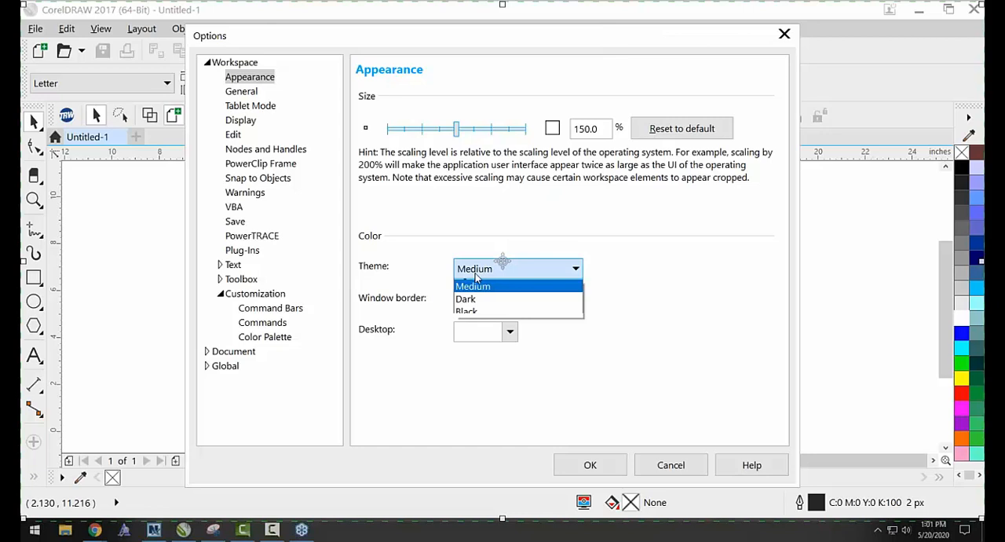
pyautogui.click(475, 324)
pyautogui.click(469, 270)
pyautogui.click(469, 294)
pyautogui.click(464, 299)
pyautogui.click(548, 173)
pyautogui.moveTo(555, 172)
pyautogui.mouseDown()
pyautogui.moveTo(561, 160)
pyautogui.moveTo(548, 180)
pyautogui.mouseUp()
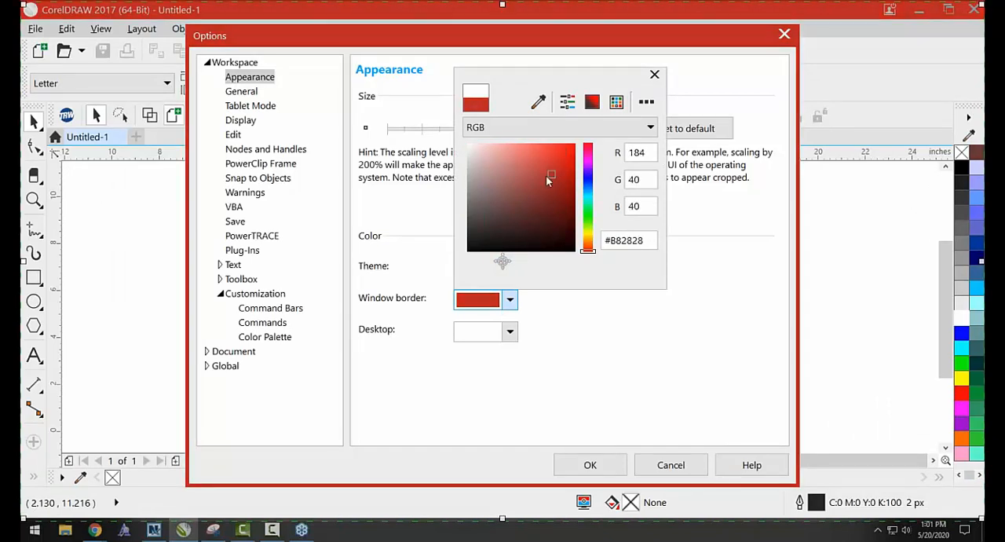
pyautogui.moveTo(589, 211); pyautogui.dragTo(589, 183)
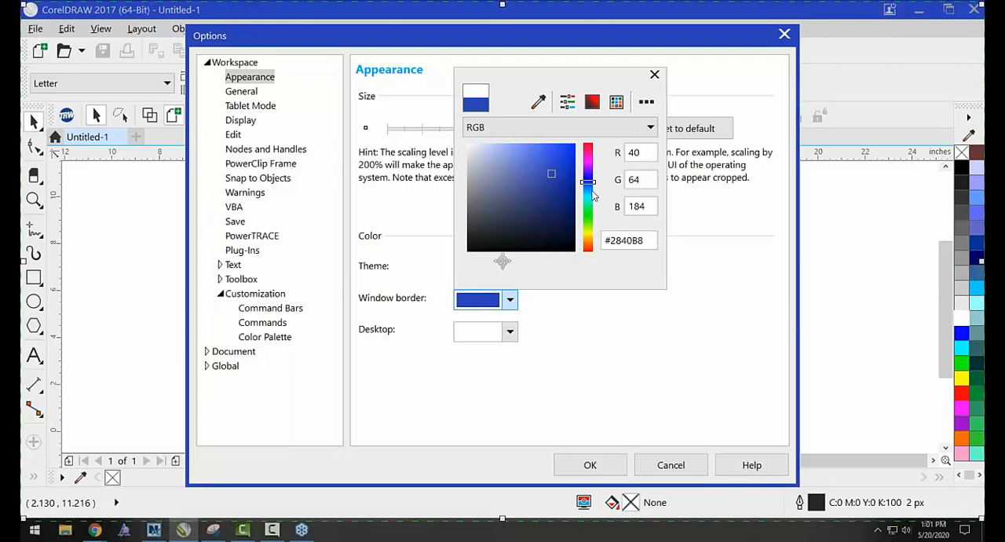
pyautogui.click(654, 76)
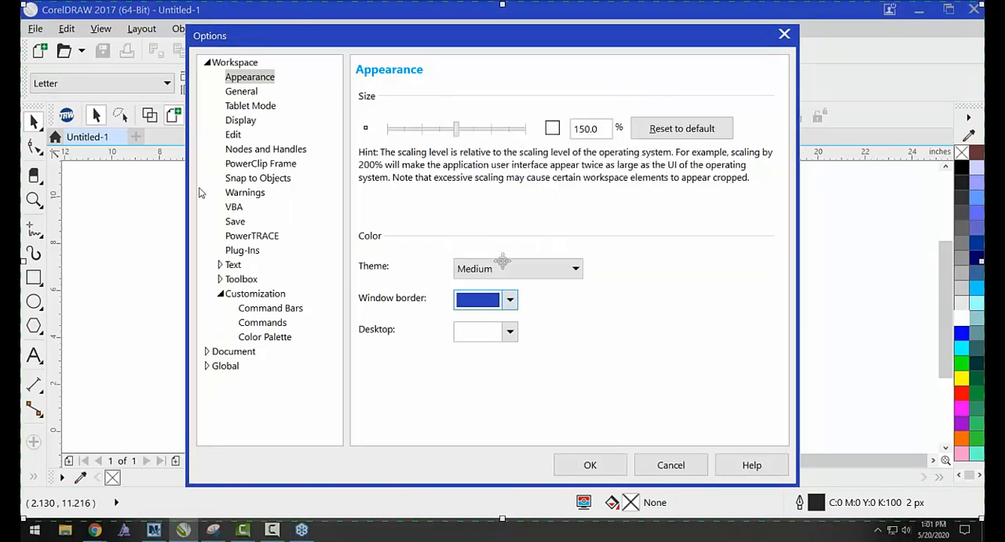
# Review the start-up choices in the General options, keep Start a New Document, and cancel all option changes.
pyautogui.click(236, 95)
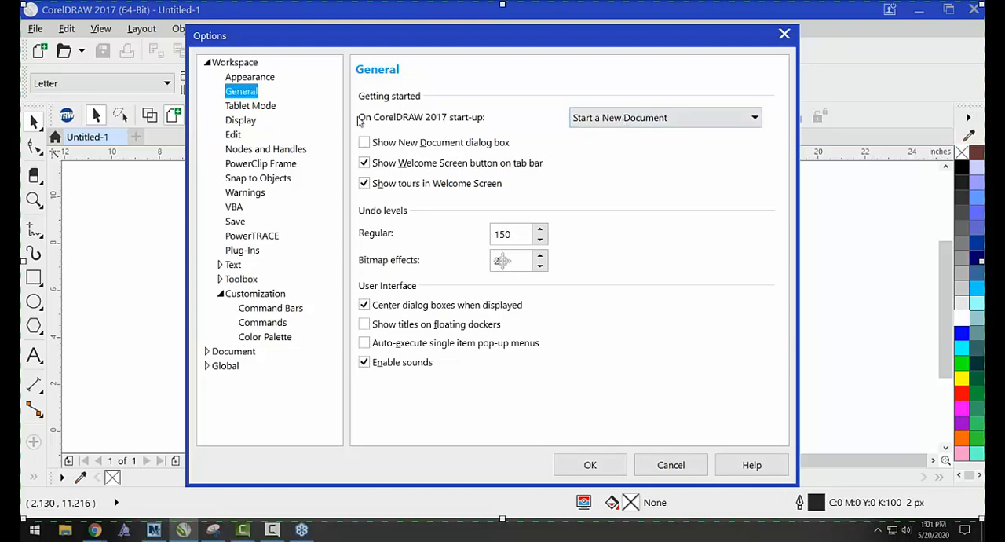
pyautogui.click(611, 116)
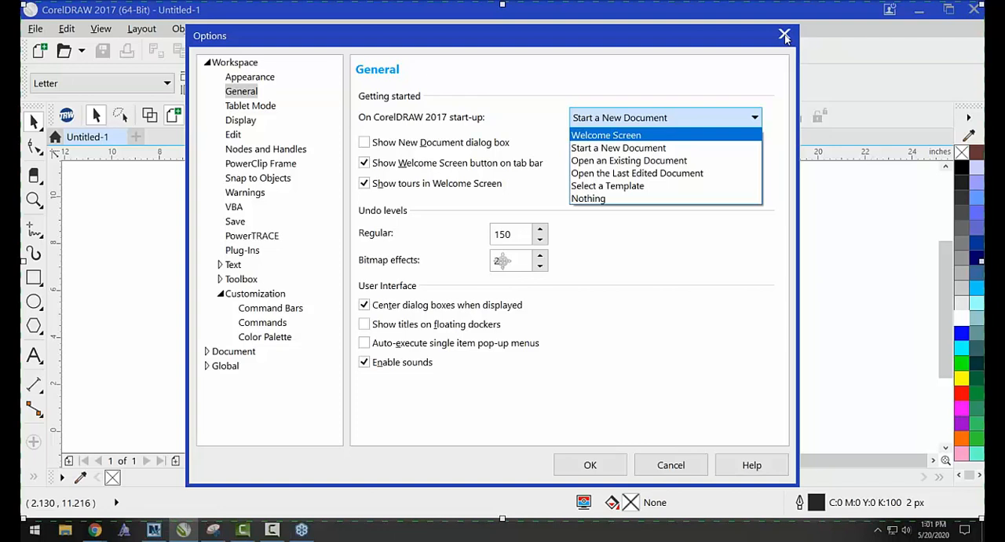
pyautogui.click(610, 148)
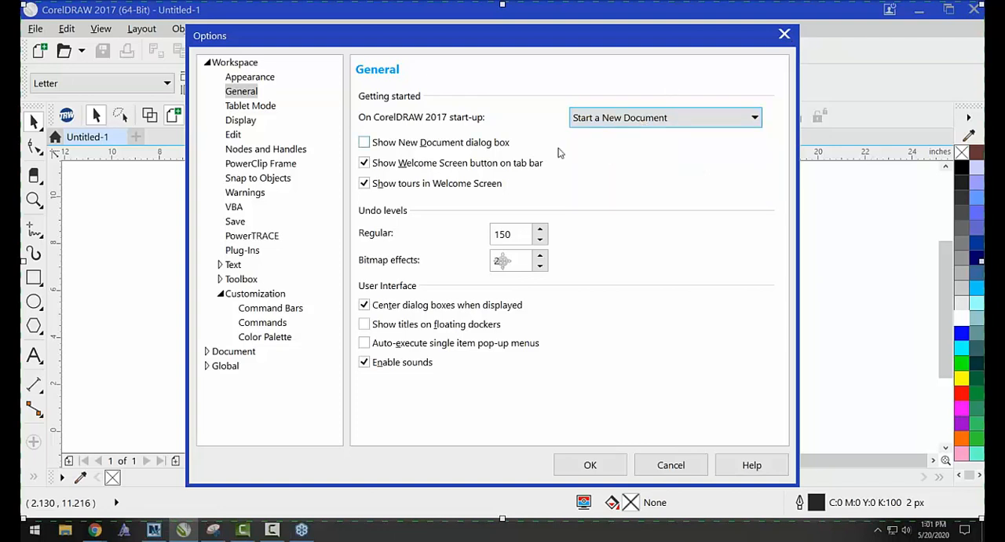
pyautogui.click(669, 471)
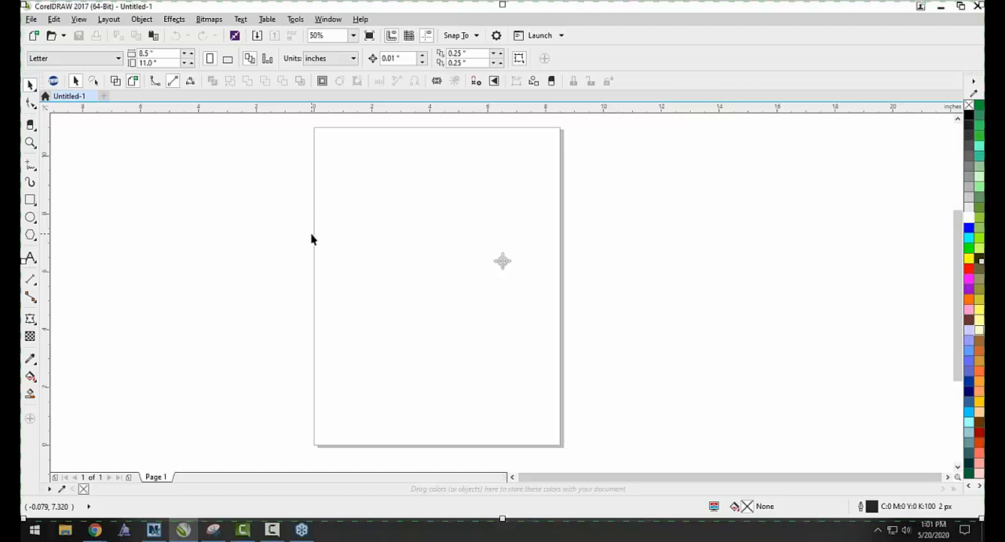
# Draw a near-square rectangle about 2.75 by 2.73 inches in the page's upper left area and fill it blue.
pyautogui.click(30, 199)
pyautogui.moveTo(330, 180); pyautogui.dragTo(410, 259)
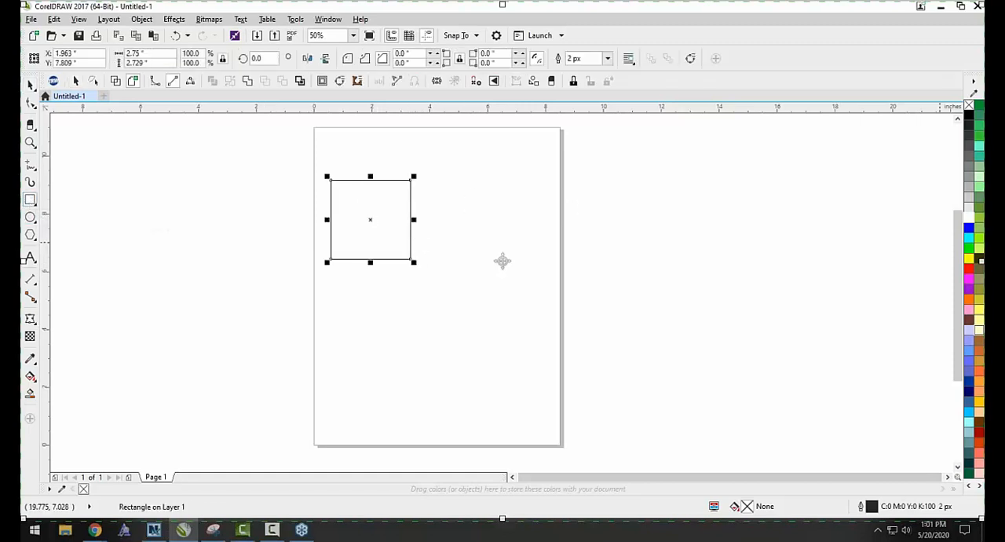
pyautogui.click(969, 228)
# Draw a circle about 4.42 inches in diameter, fill it magenta, and place it near the blue square's lower right corner.
pyautogui.press('F7')
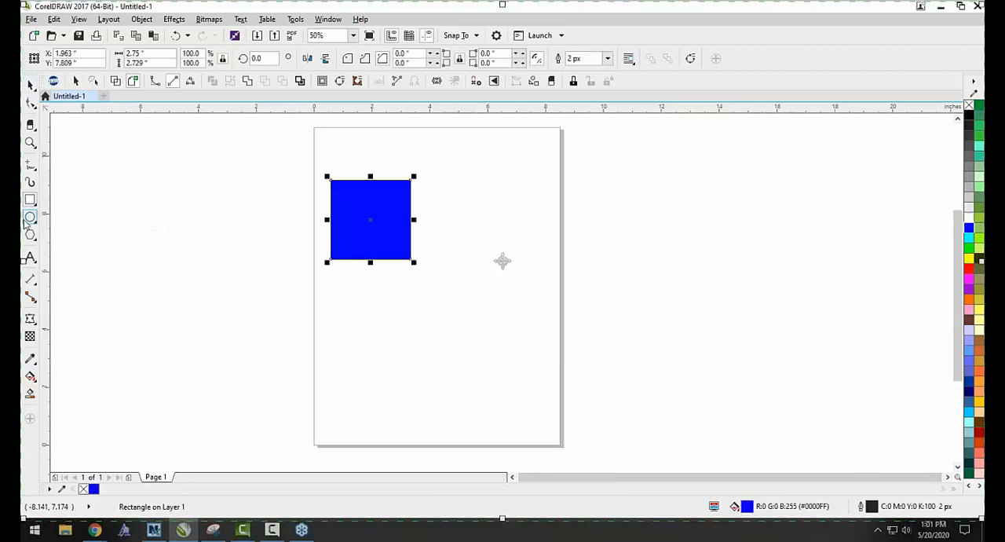
pyautogui.moveTo(498, 210); pyautogui.dragTo(387, 339)
pyautogui.moveTo(440, 285); pyautogui.dragTo(493, 317)
pyautogui.click(974, 279)
pyautogui.moveTo(482, 276); pyautogui.dragTo(454, 254)
# Enlarge the blue square and move the magenta circle over its lower right corner, centered at about X 4.26, Y 6.07 inches.
pyautogui.click(403, 194)
pyautogui.moveTo(414, 176); pyautogui.dragTo(429, 166)
pyautogui.click(470, 261)
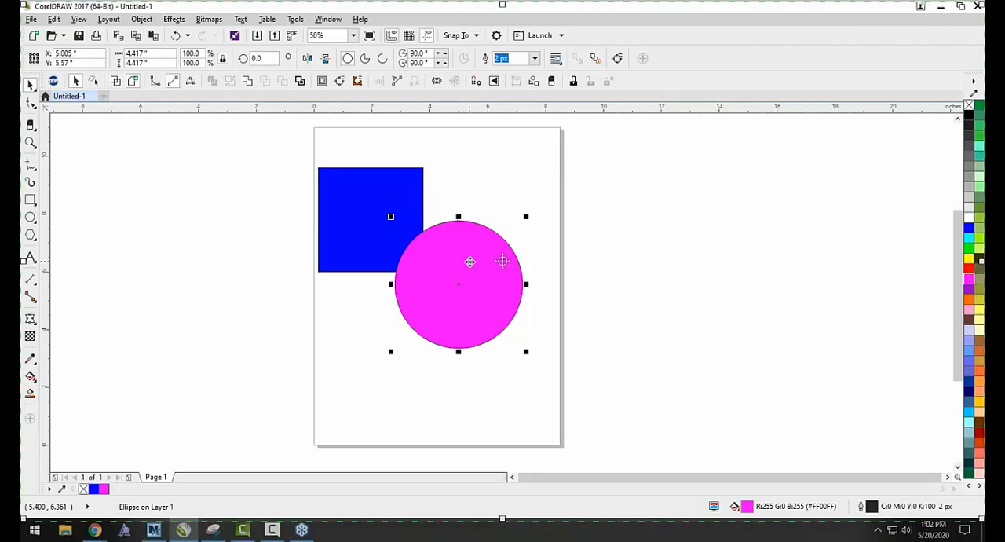
pyautogui.click(507, 199)
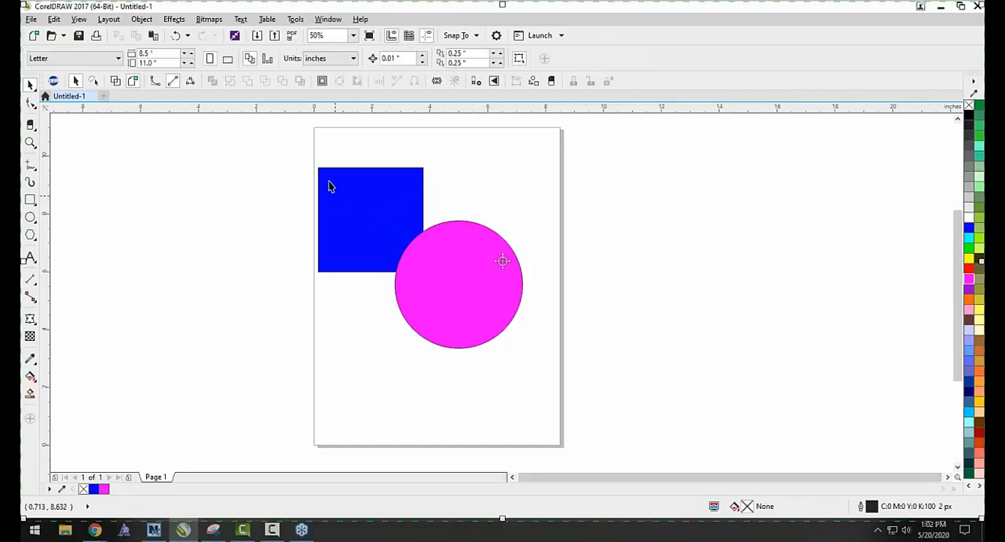
pyautogui.moveTo(439, 271); pyautogui.dragTo(417, 257)
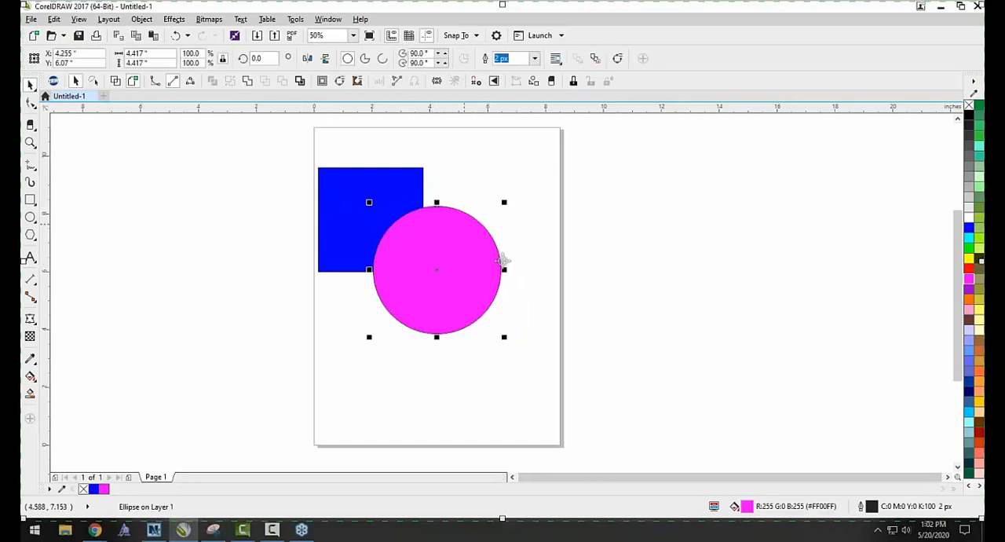
pyautogui.press('Escape')
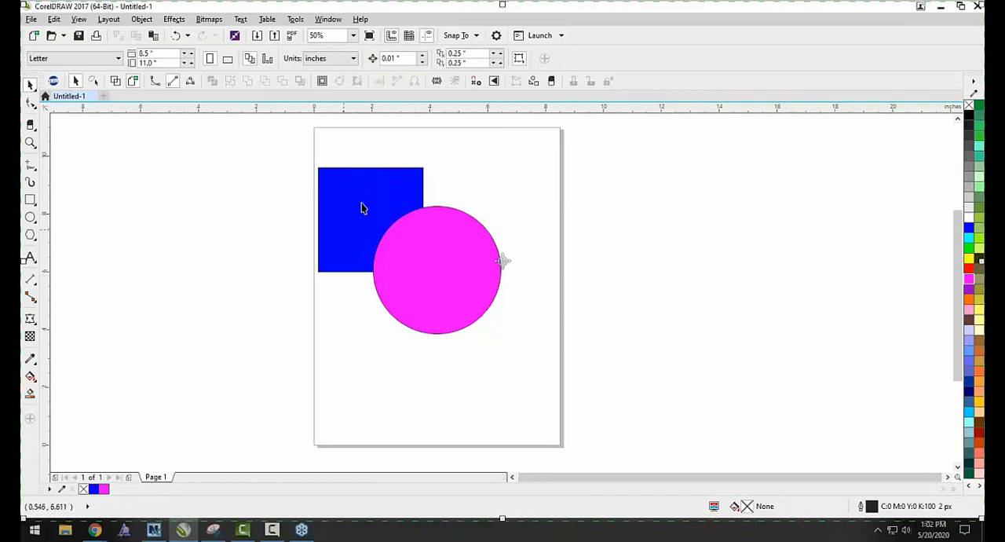
# Show the Macro Manager docker beside the drawing.
pyautogui.click(329, 21)
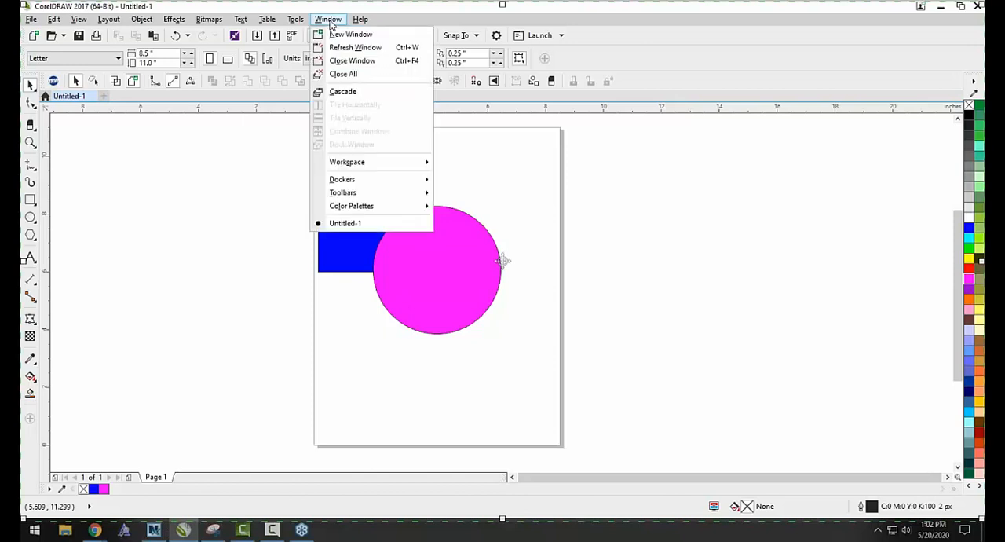
pyautogui.moveTo(297, 20)
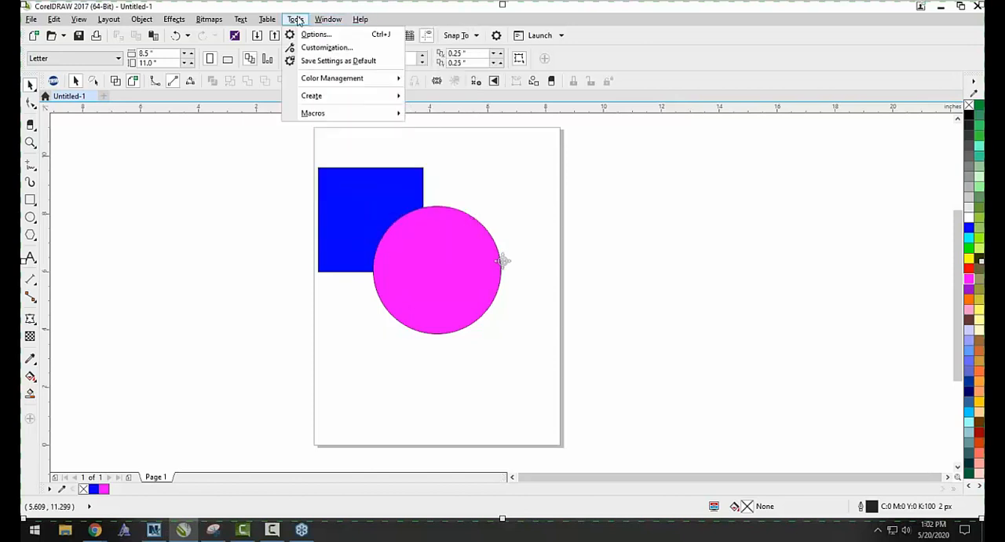
pyautogui.moveTo(313, 114)
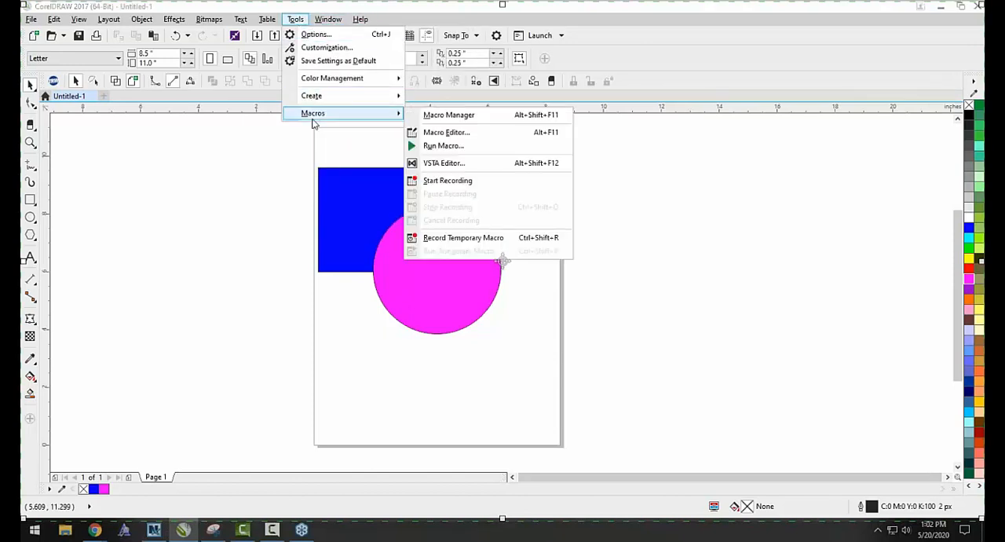
pyautogui.click(433, 116)
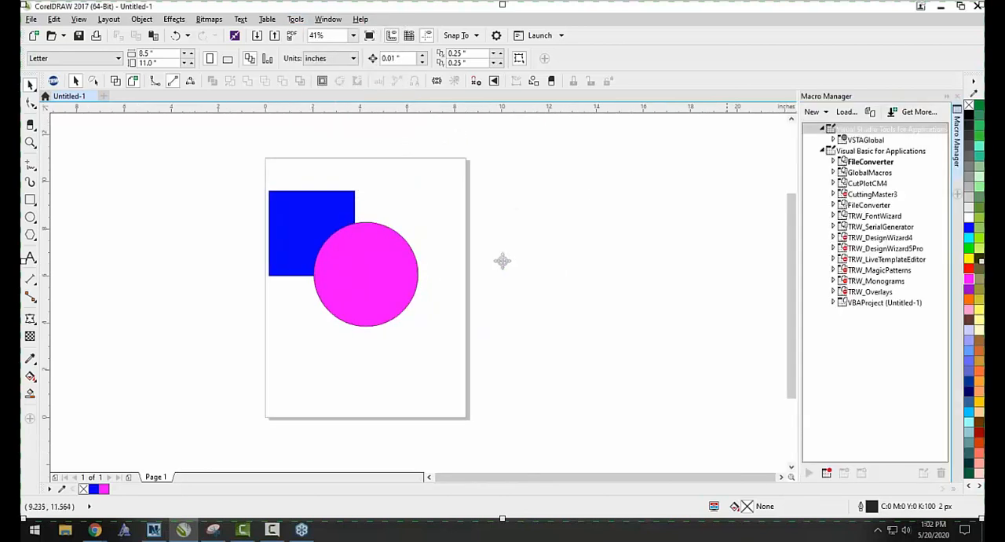
# Add the Object Manager docker and expand Layer 1 to list its objects.
pyautogui.click(958, 193)
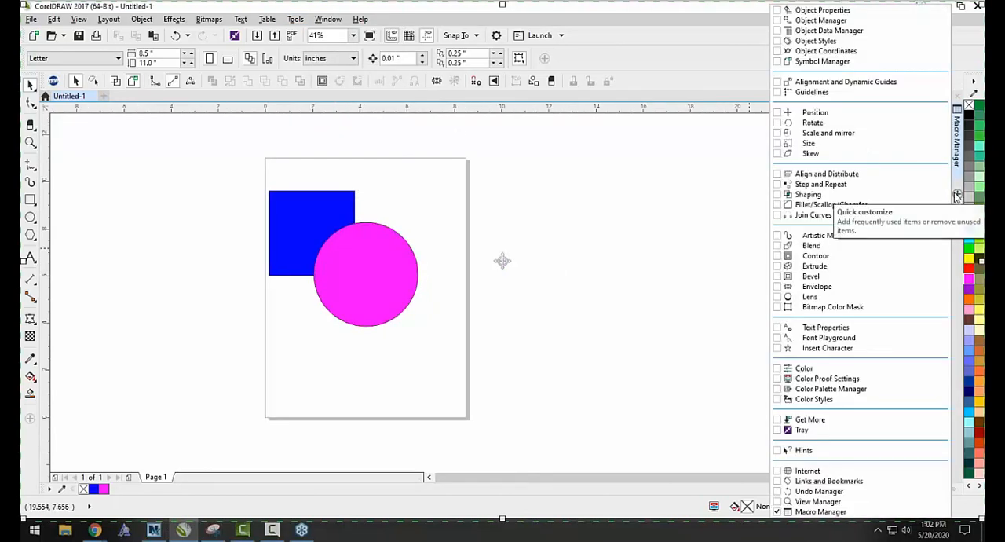
pyautogui.click(822, 21)
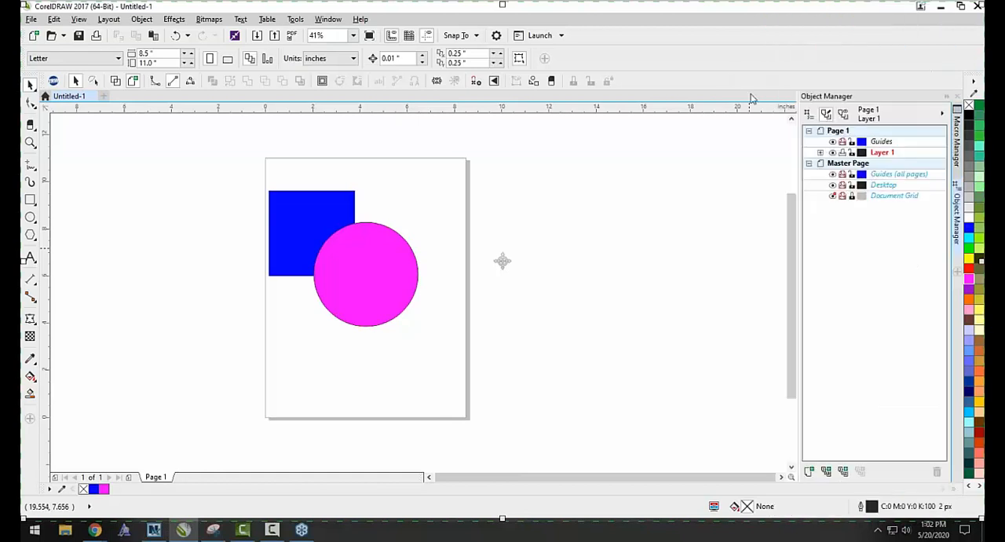
pyautogui.click(821, 154)
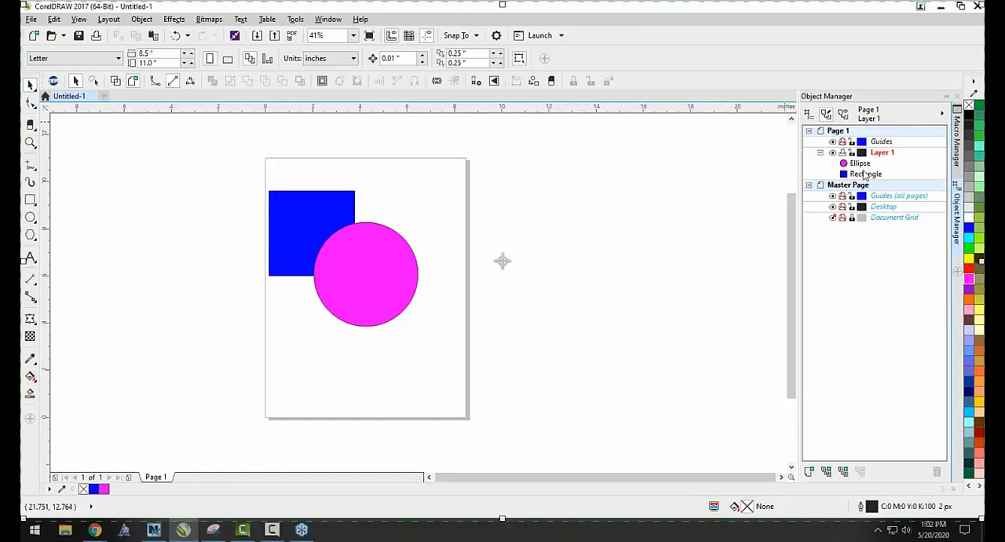
# Select the magenta circle first and add the blue square to the selection.
pyautogui.scroll(2, 311, 271)
pyautogui.scroll(-2, 298, 252)
pyautogui.scroll(2, 285, 230)
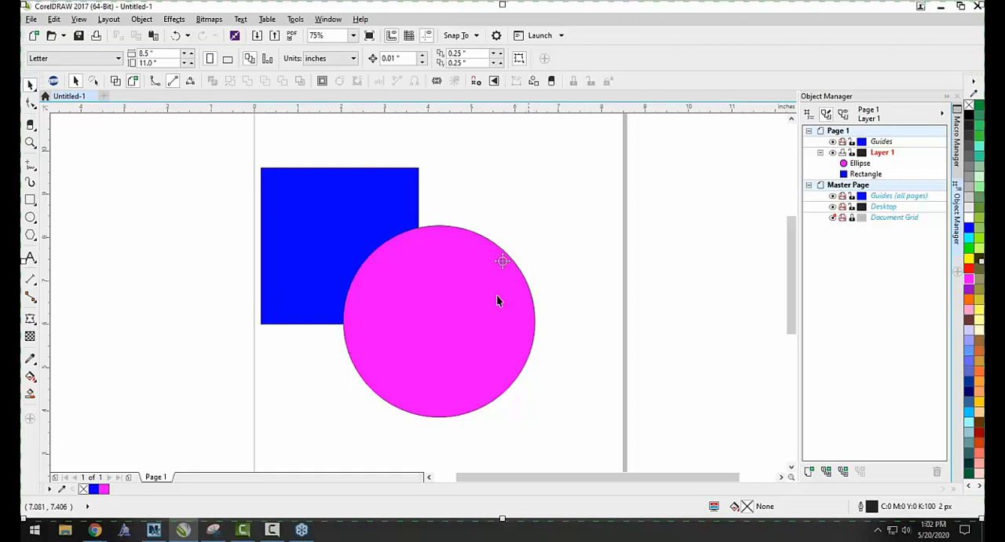
pyautogui.click(427, 338)
pyautogui.click(277, 376)
pyautogui.click(447, 317)
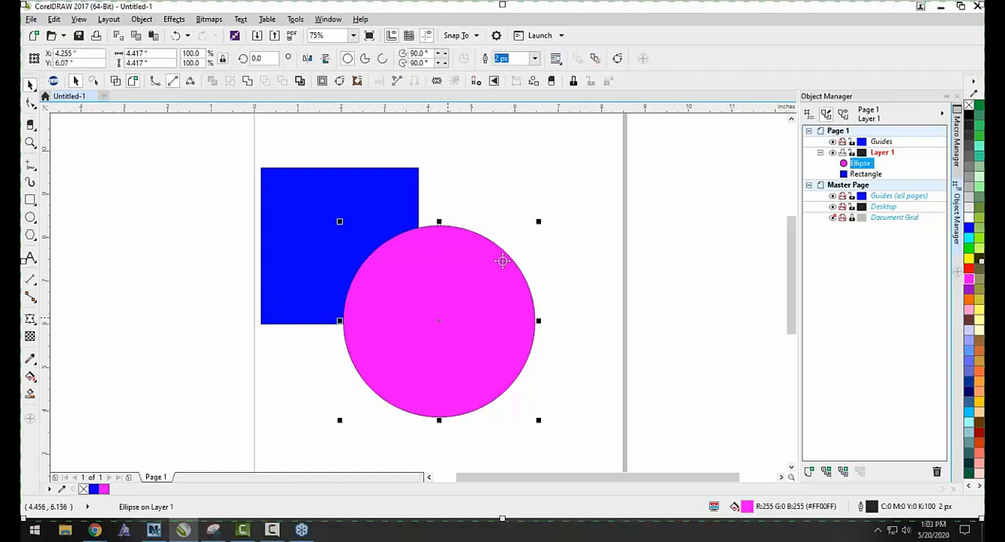
pyautogui.keyDown('shift'); pyautogui.click(292, 272); pyautogui.keyUp('shift')
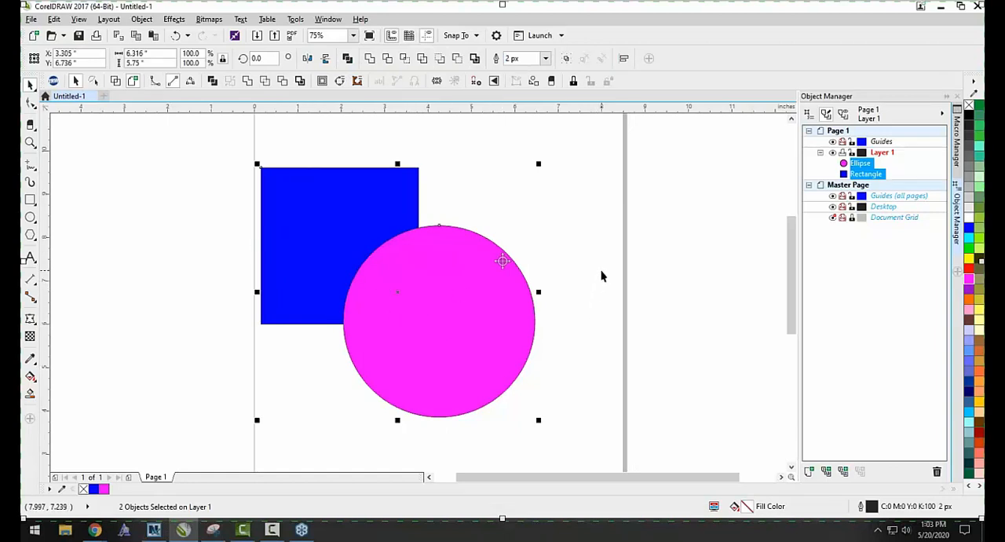
# Enclose the blue square and magenta circle in one selection in the full-page view, and clear it again.
pyautogui.click(621, 237)
pyautogui.scroll(-1, 579, 213)
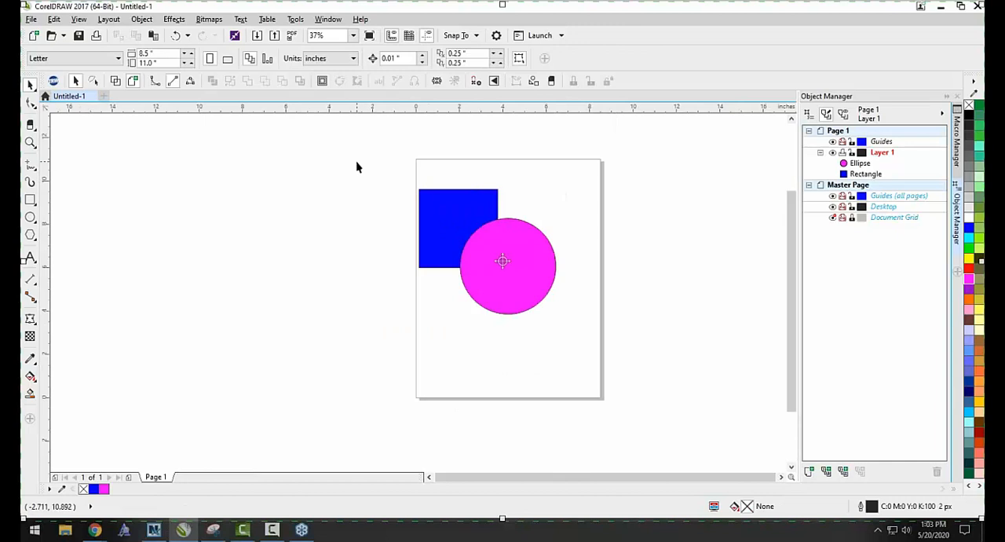
pyautogui.moveTo(637, 339); pyautogui.dragTo(639, 346)
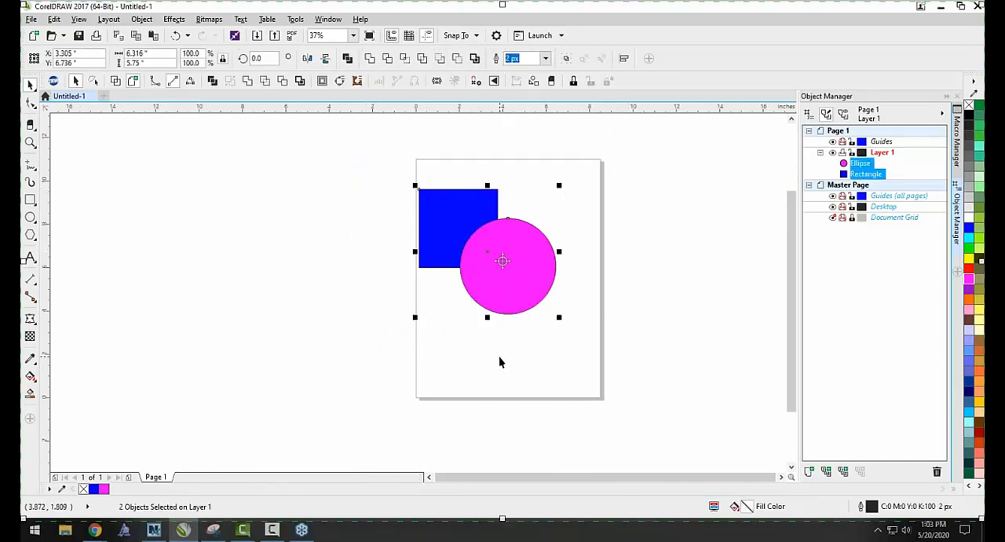
pyautogui.click(509, 373)
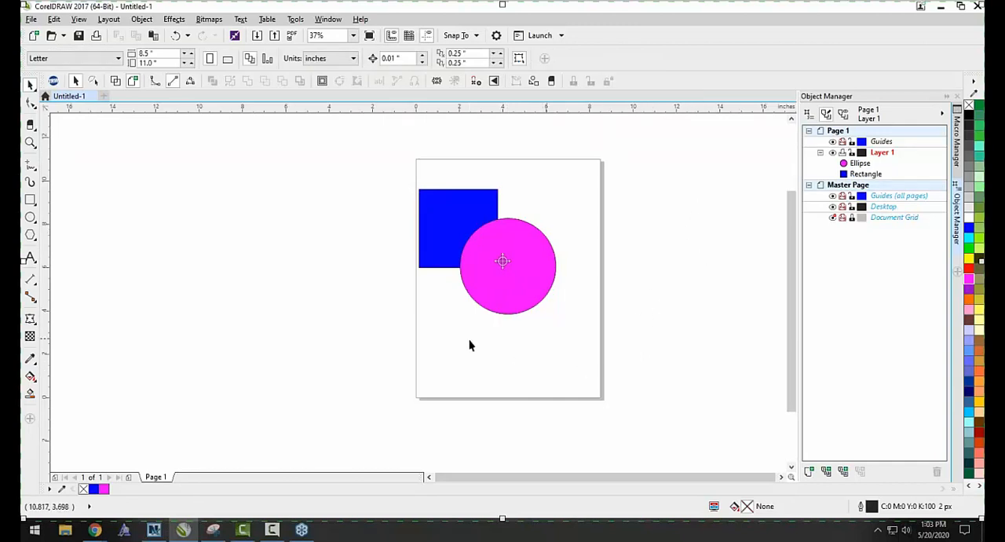
# Select the circle and the square individually, and move them together to a center of about X 4.67, Y 6.10 inches.
pyautogui.click(508, 296)
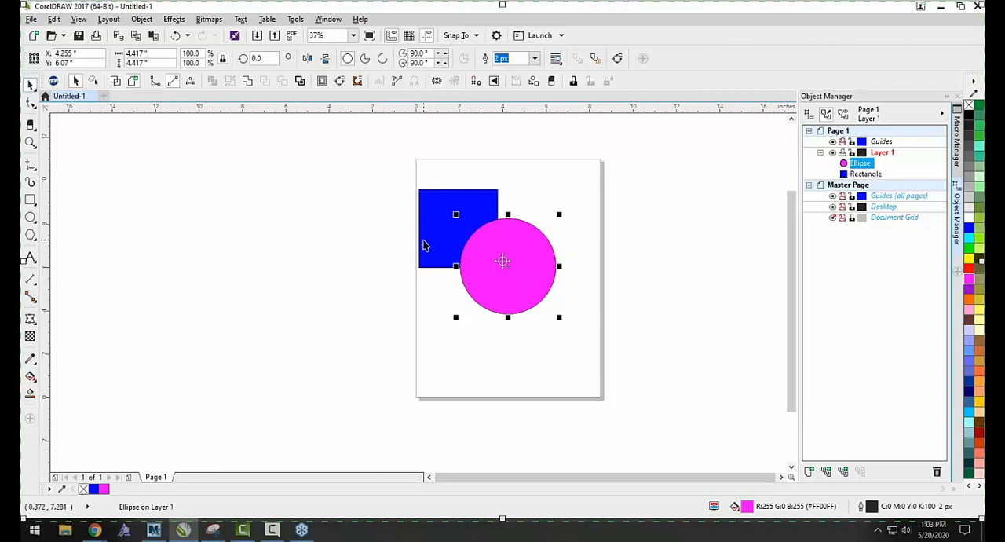
pyautogui.keyDown('shift'); pyautogui.click(427, 245); pyautogui.keyUp('shift')
pyautogui.click(426, 225)
pyautogui.moveTo(259, 230); pyautogui.dragTo(456, 238)
pyautogui.moveTo(503, 260); pyautogui.dragTo(503, 260)
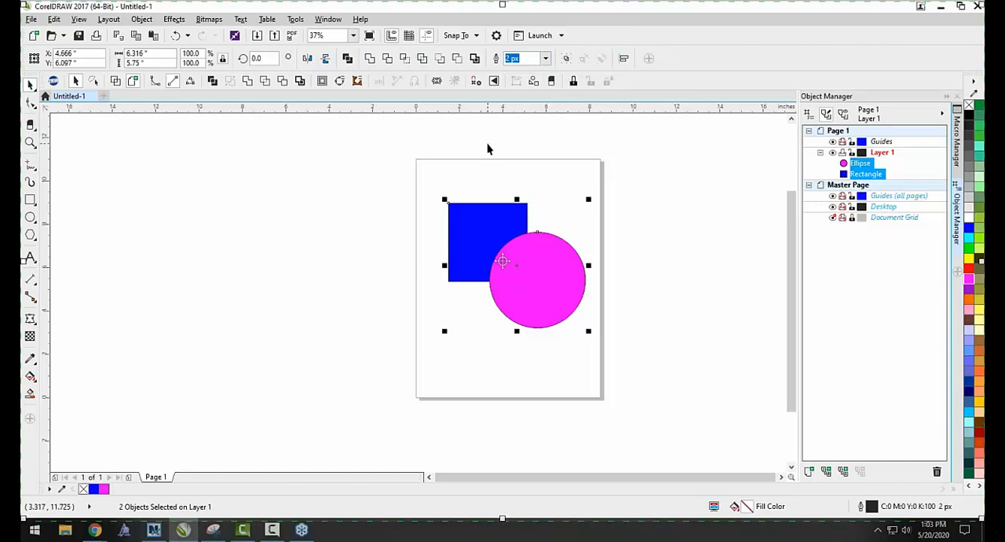
# Show the settings of the Text tool and the Rectangle tool with nothing selected, and return to the Pick tool.
pyautogui.click(233, 226)
pyautogui.click(29, 258)
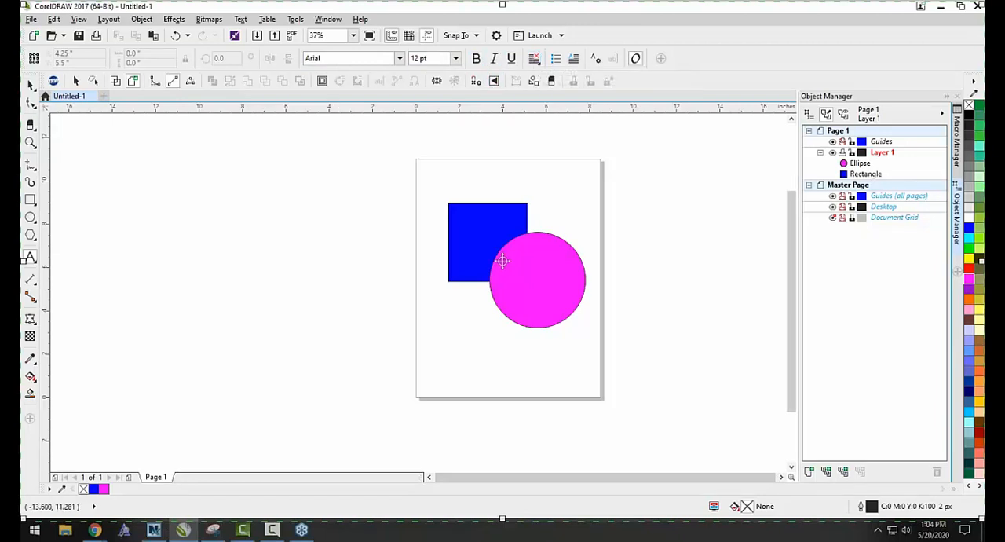
pyautogui.click(29, 201)
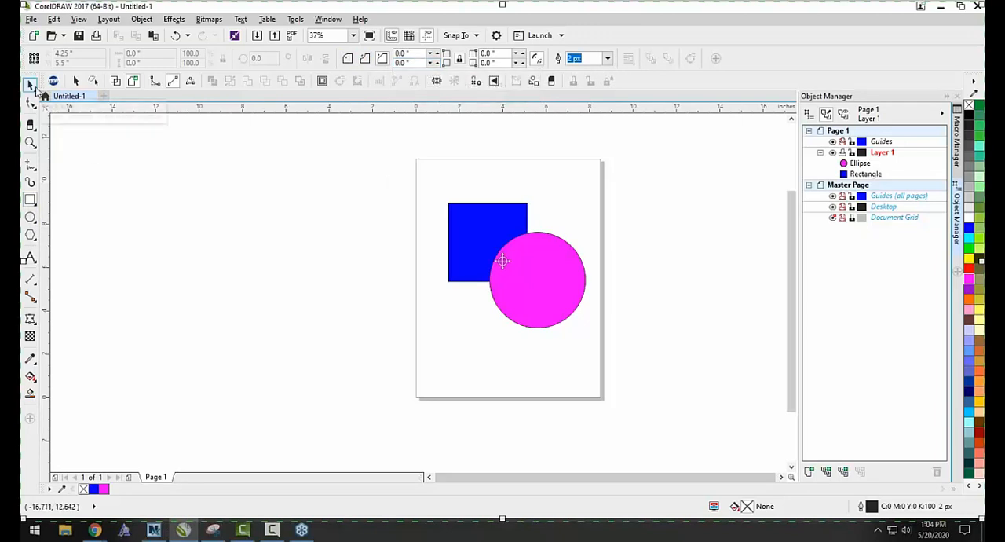
pyautogui.click(29, 84)
# Compare the availability of the Weld and Trim commands with both shapes selected and with nothing selected.
pyautogui.moveTo(375, 170); pyautogui.dragTo(636, 366)
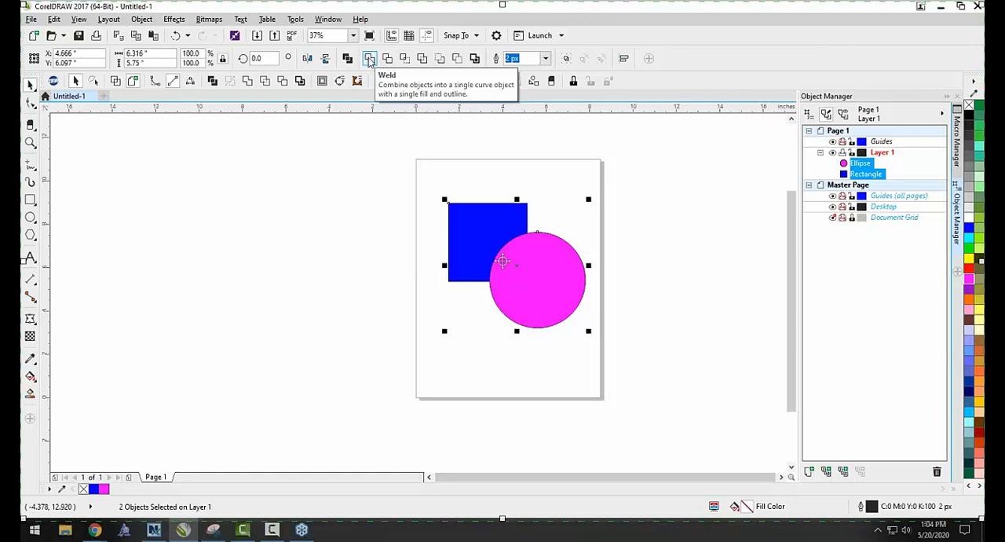
pyautogui.click(308, 153)
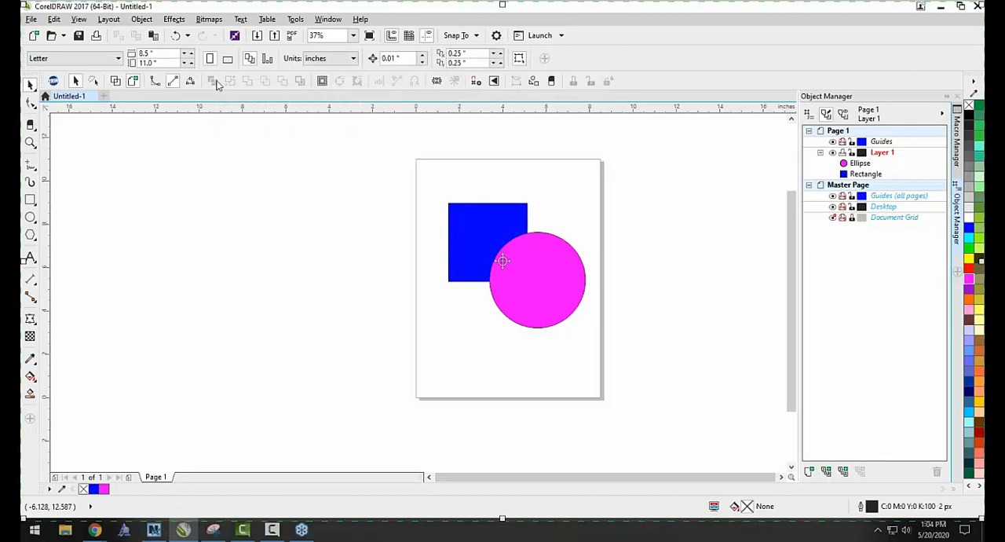
pyautogui.moveTo(378, 183); pyautogui.dragTo(645, 357)
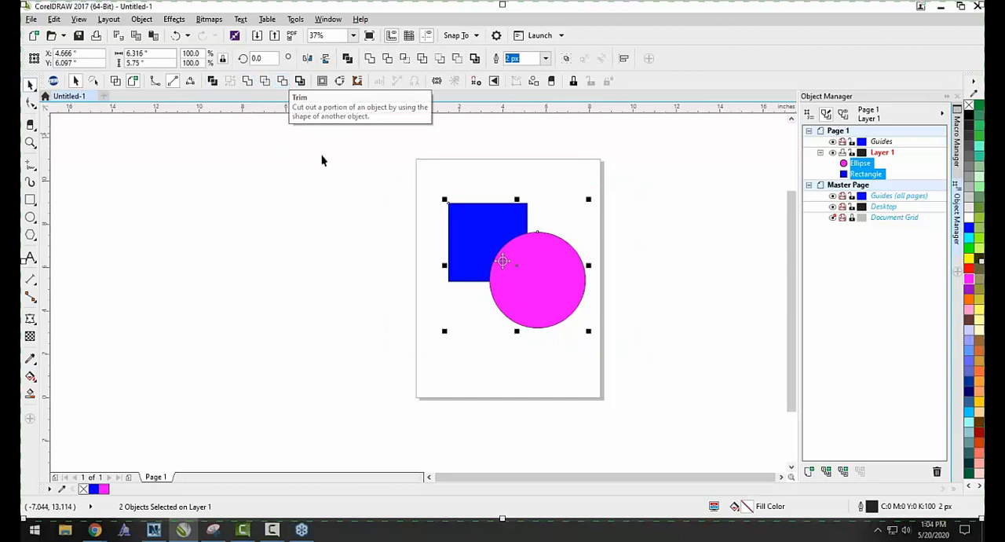
pyautogui.click(414, 203)
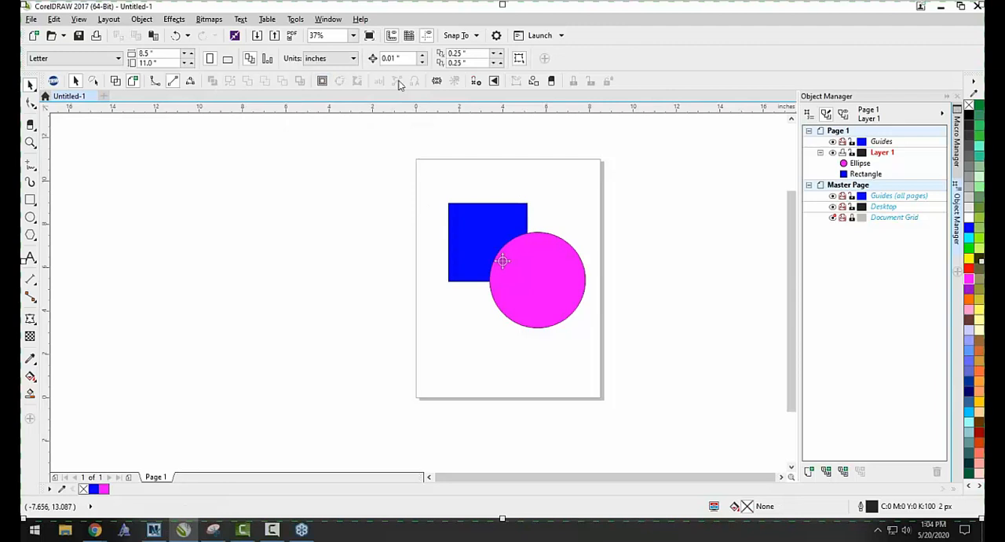
# Examine the list of Shaping commands first with nothing selected and again with both shapes selected.
pyautogui.click(143, 21)
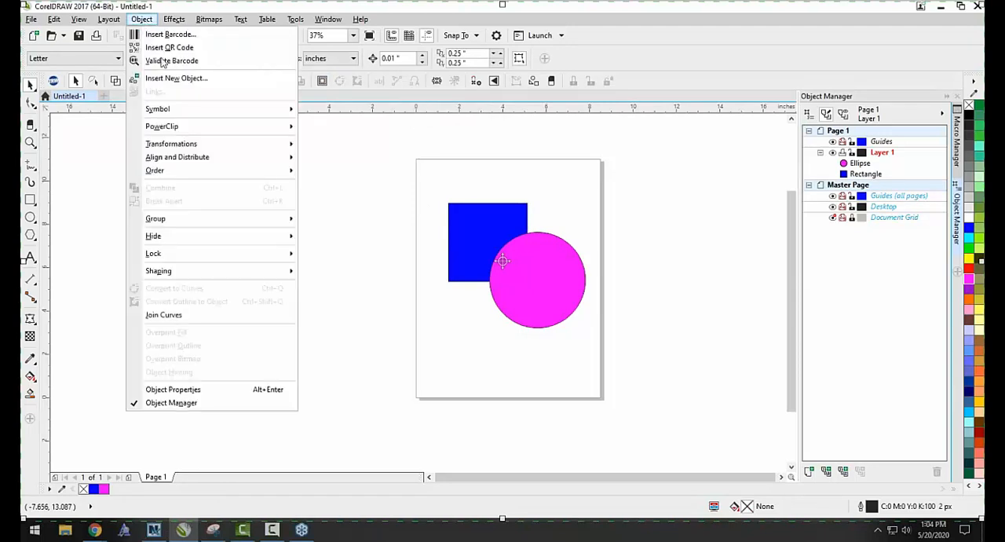
pyautogui.moveTo(174, 177)
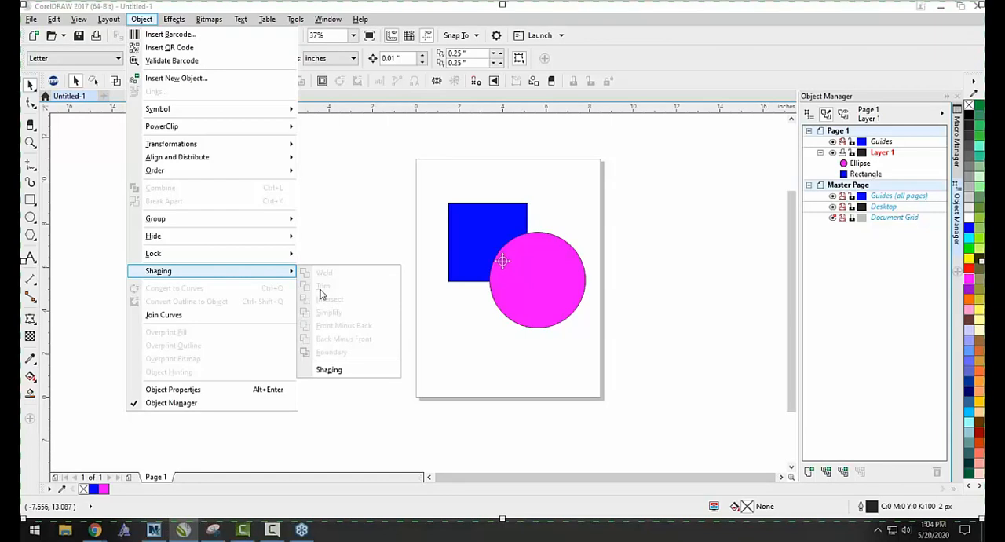
pyautogui.click(409, 178)
pyautogui.moveTo(409, 178); pyautogui.dragTo(639, 364)
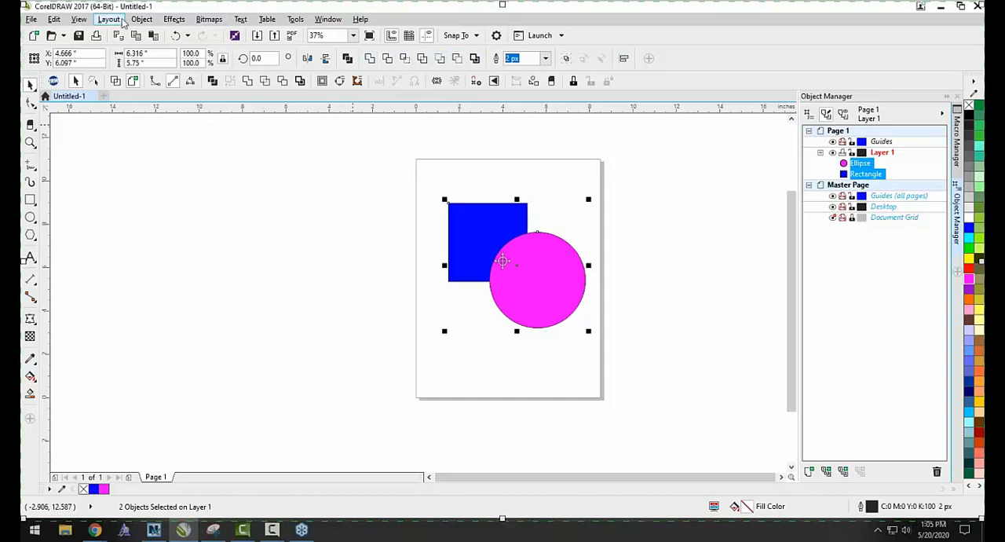
pyautogui.click(142, 18)
pyautogui.moveTo(206, 273)
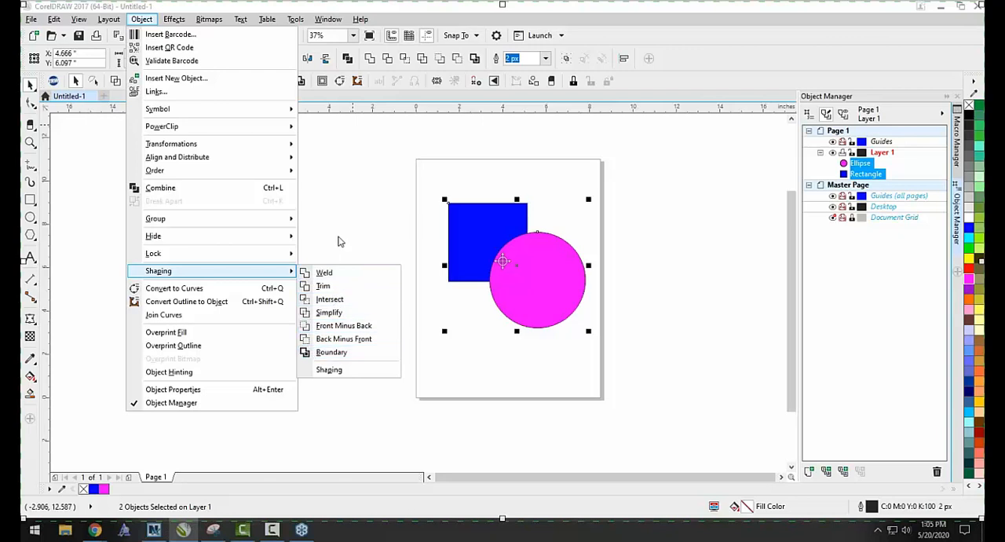
pyautogui.click(344, 233)
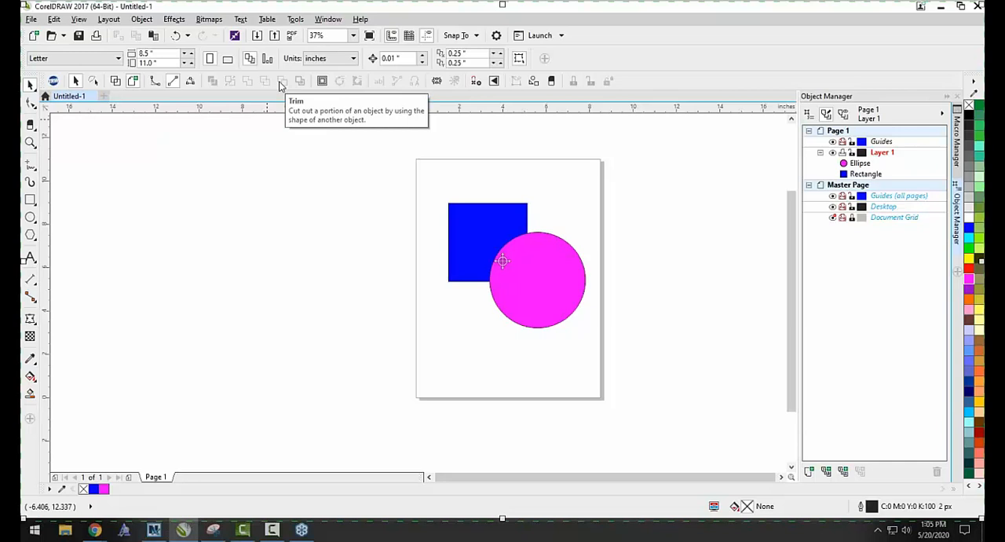
# Duplicate the square and circle pair to the left, centered at about X -2.22, Y 6.10 inches.
pyautogui.moveTo(370, 174); pyautogui.dragTo(647, 367)
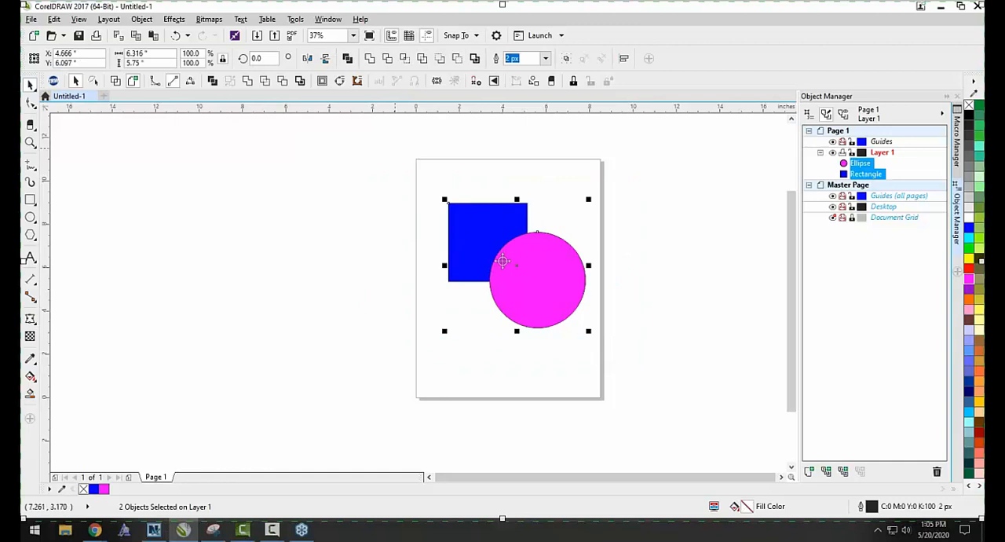
pyautogui.moveTo(469, 243); pyautogui.dragTo(321, 267)
pyautogui.rightClick(321, 267)
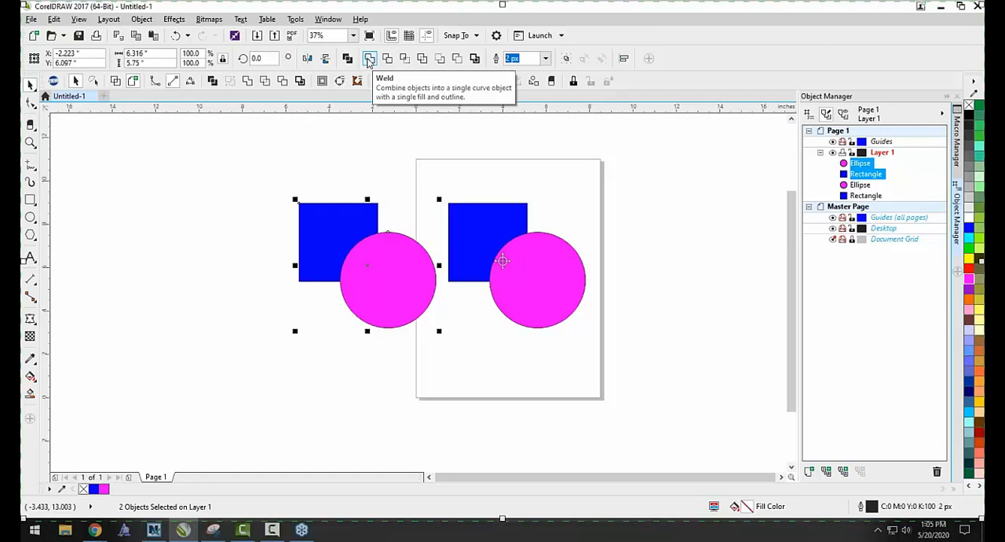
# Weld the duplicated square and circle into one curve and move it farther left, well clear of the page.
pyautogui.click(369, 60)
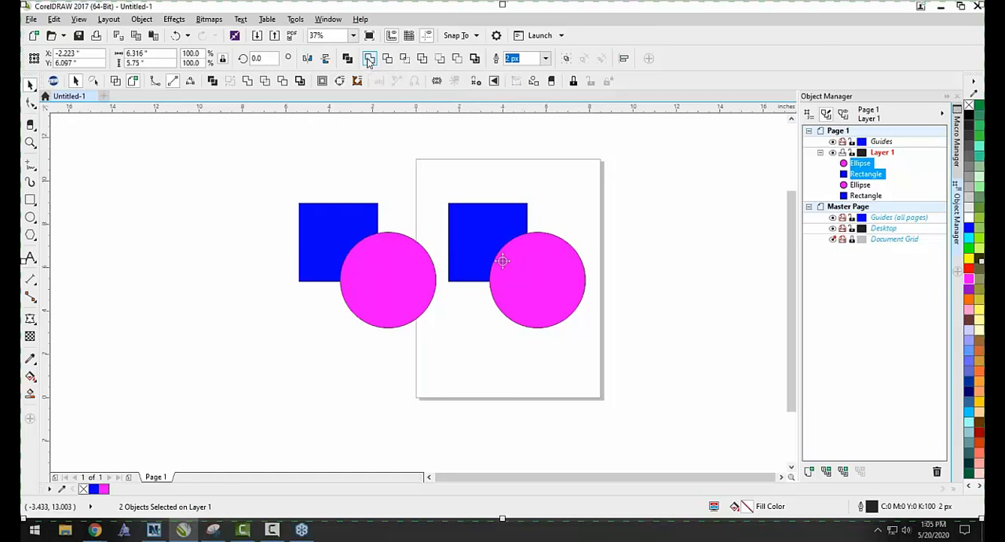
pyautogui.click(406, 173)
pyautogui.moveTo(381, 285); pyautogui.dragTo(239, 310)
pyautogui.click(342, 280)
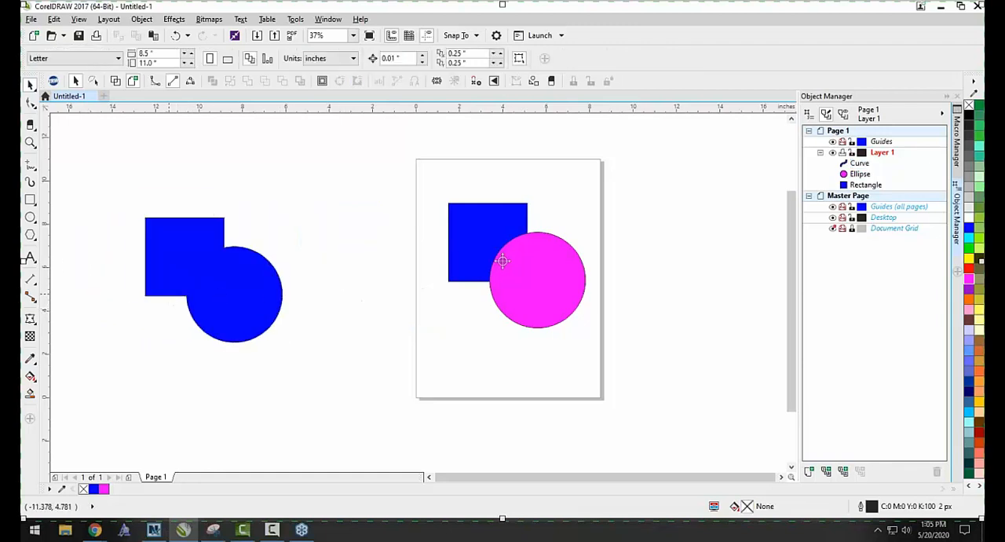
# Inspect the welded outline against the original overlapping shapes in wireframe view, and restore the full-color view.
pyautogui.scroll(2, 207, 299)
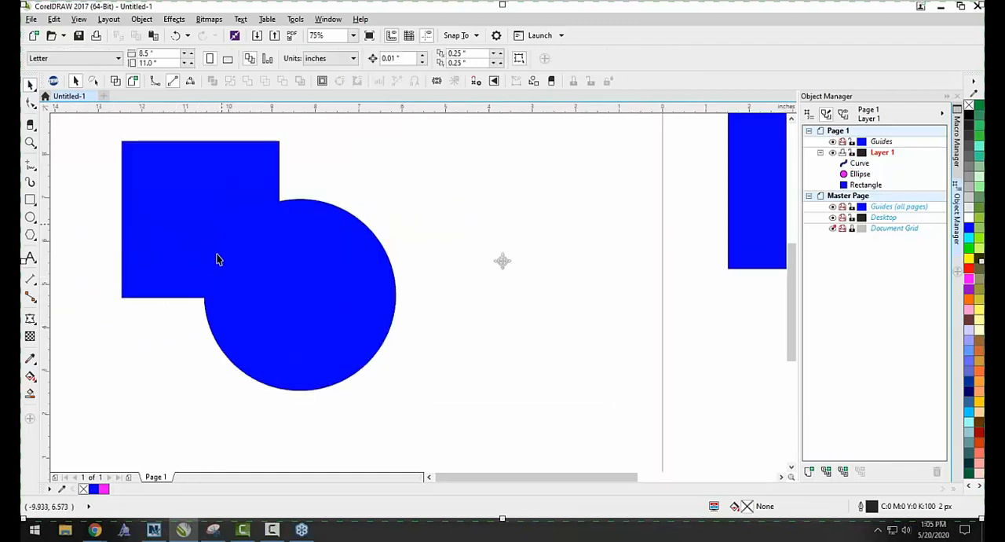
pyautogui.click(116, 82)
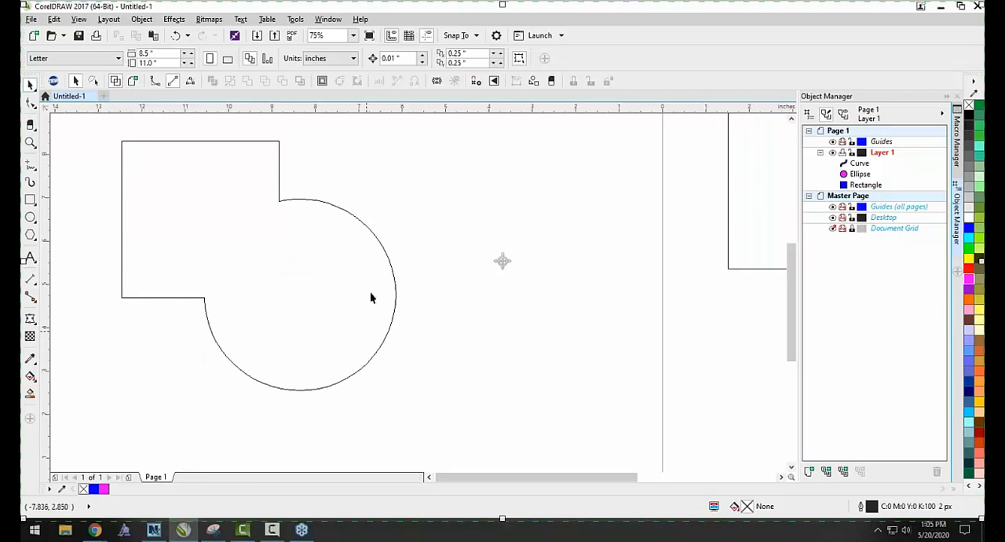
pyautogui.scroll(-2, 223, 228)
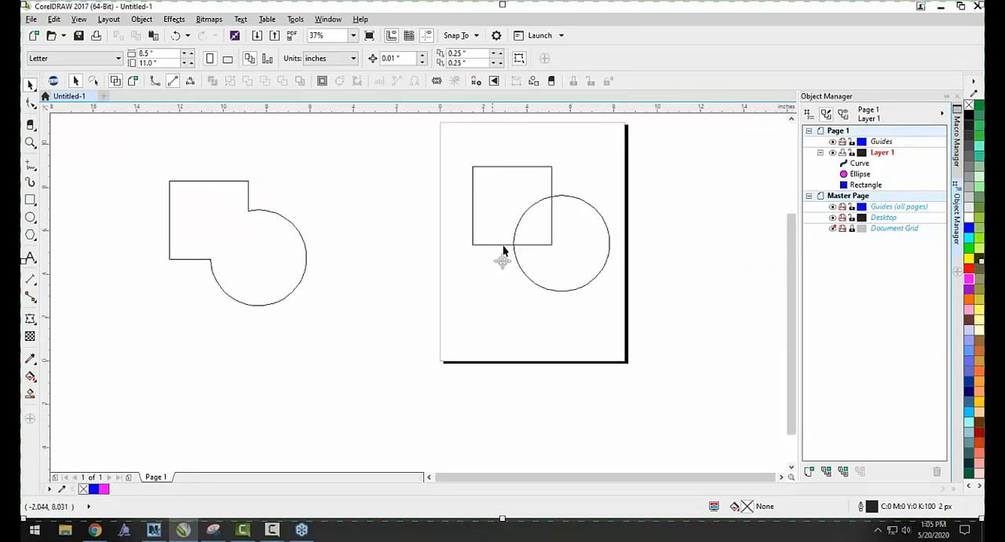
pyautogui.scroll(2, 539, 217)
pyautogui.scroll(-2, 560, 267)
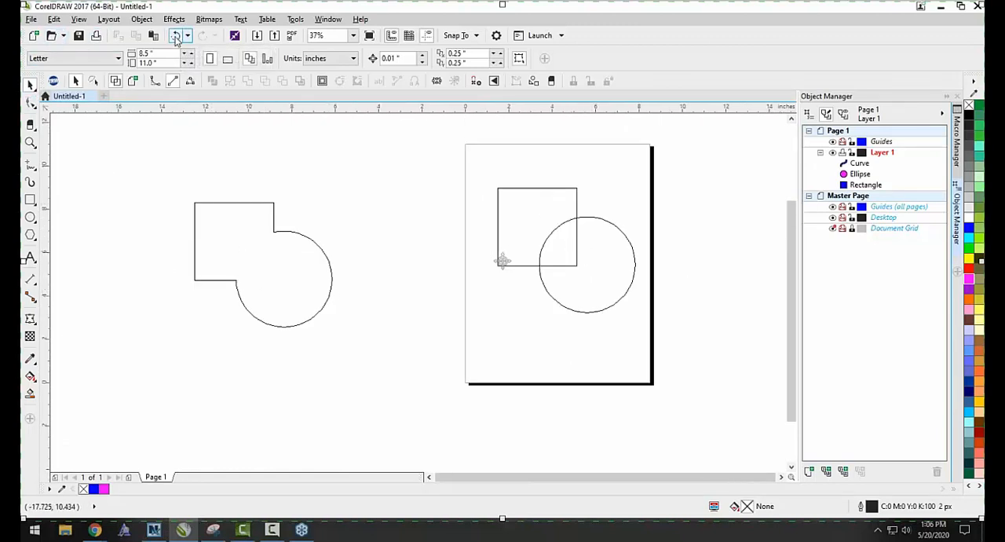
pyautogui.click(133, 81)
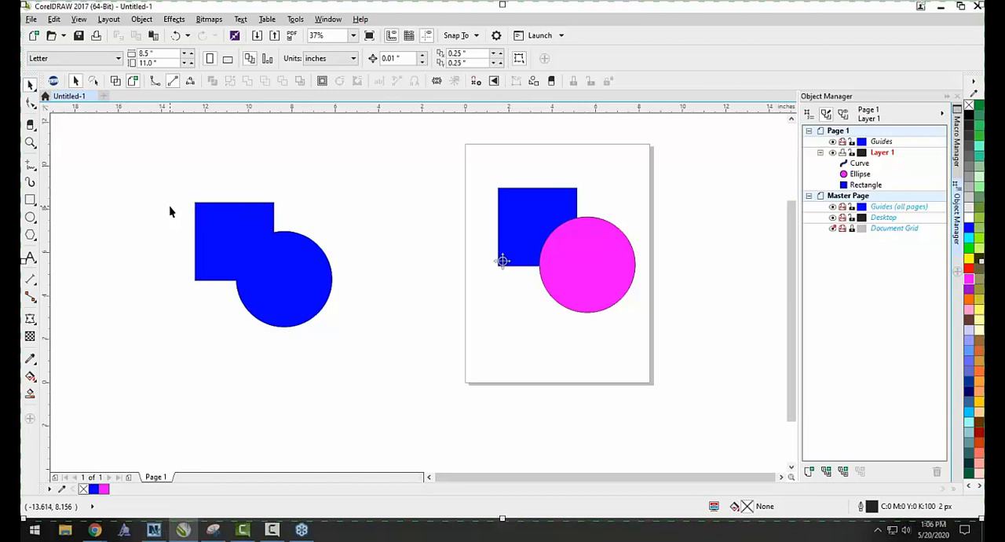
# Undo the moves of the welded curve and the weld itself, back to the duplicated square and circle.
pyautogui.click(175, 37)
pyautogui.click(175, 37)
pyautogui.click(175, 37)
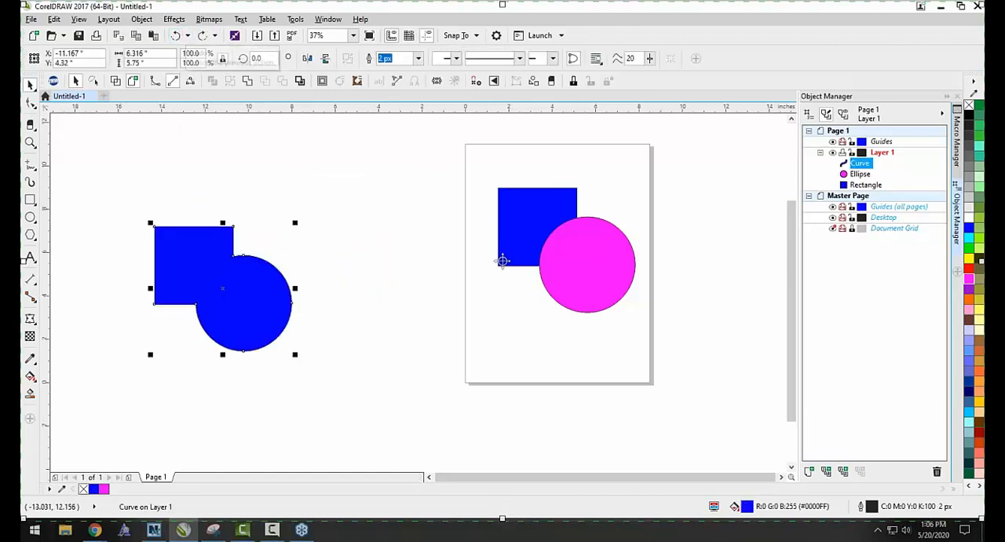
pyautogui.click(175, 36)
pyautogui.click(175, 37)
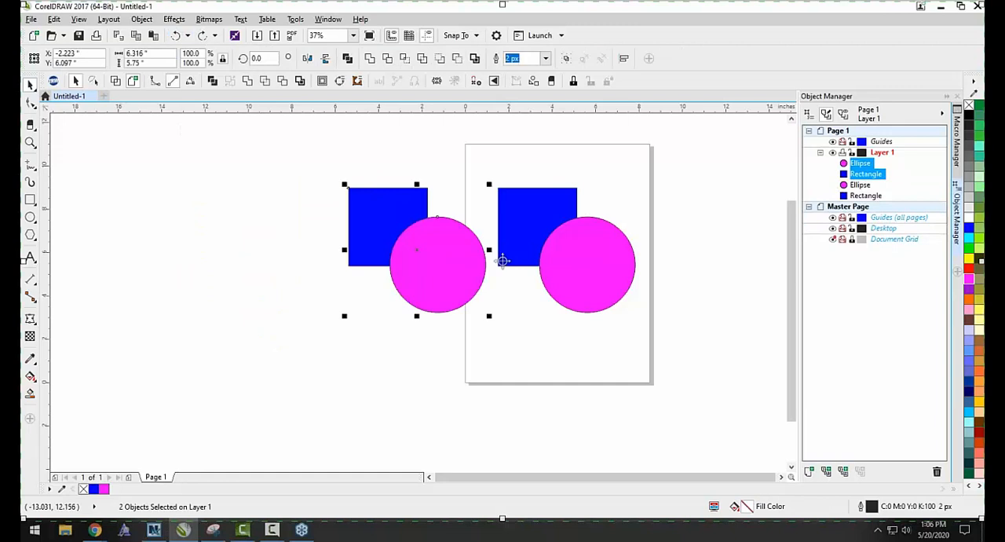
# Select the duplicated square and circle beside the page and group them.
pyautogui.click(491, 292)
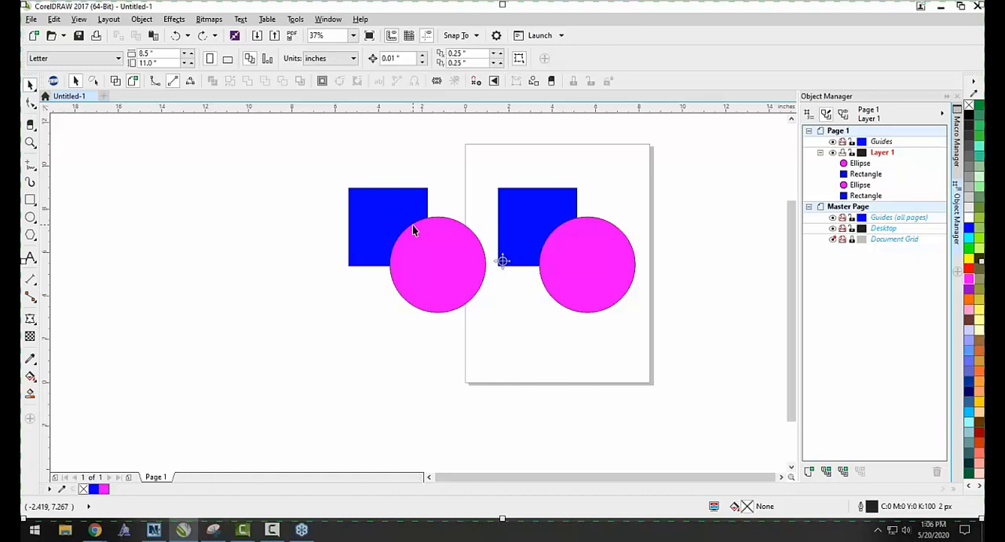
pyautogui.moveTo(321, 153); pyautogui.dragTo(503, 353)
pyautogui.rightClick(459, 284)
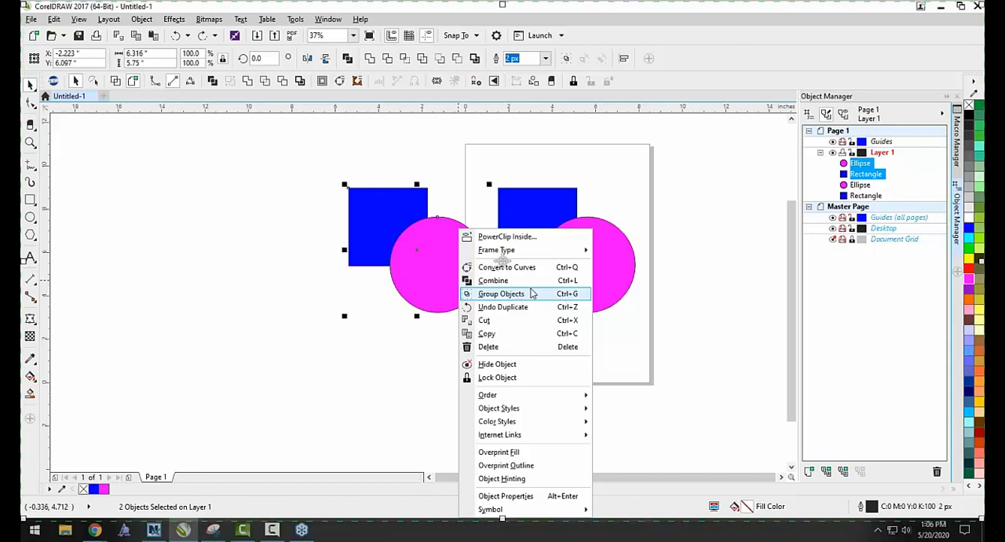
pyautogui.click(662, 136)
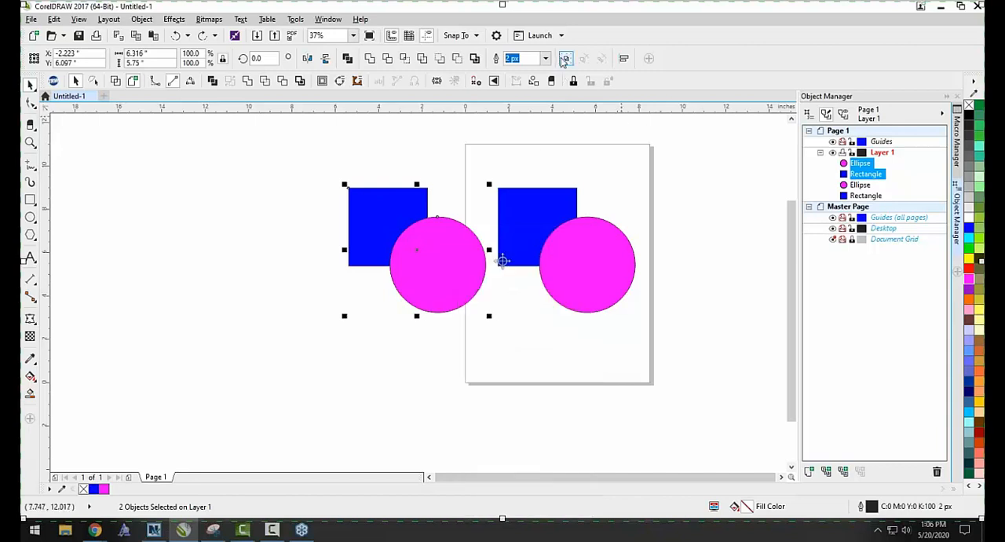
pyautogui.click(567, 60)
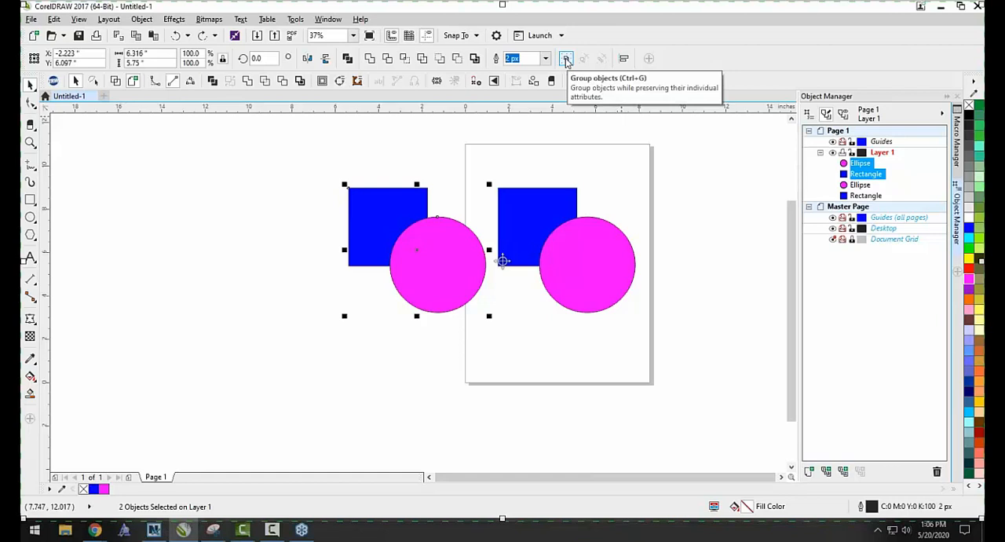
pyautogui.click(566, 60)
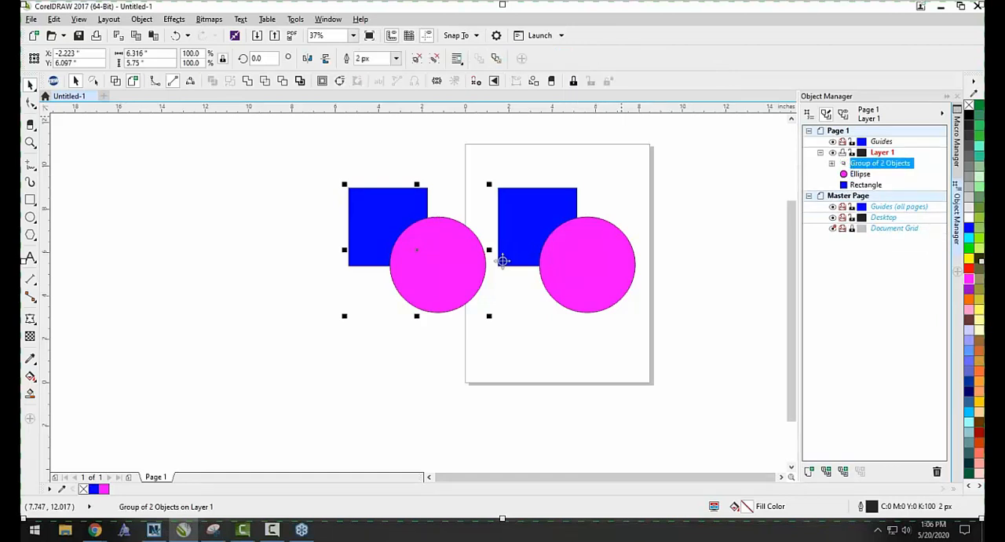
# Move the grouped square and circle farther left of the page, to a center of about X -4.48, Y 5.43 inches.
pyautogui.click(307, 325)
pyautogui.moveTo(434, 264); pyautogui.dragTo(409, 274)
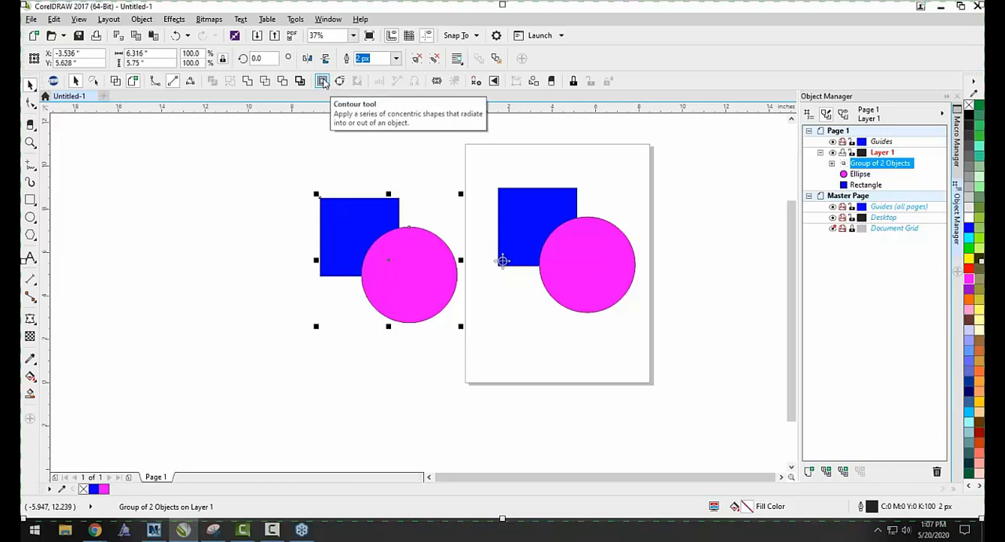
pyautogui.click(305, 180)
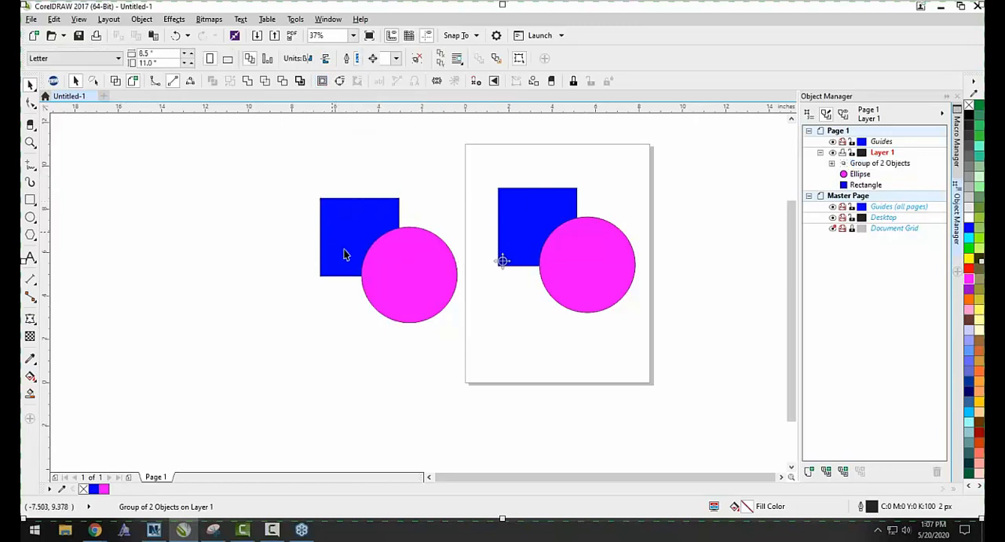
pyautogui.moveTo(399, 288); pyautogui.dragTo(379, 289)
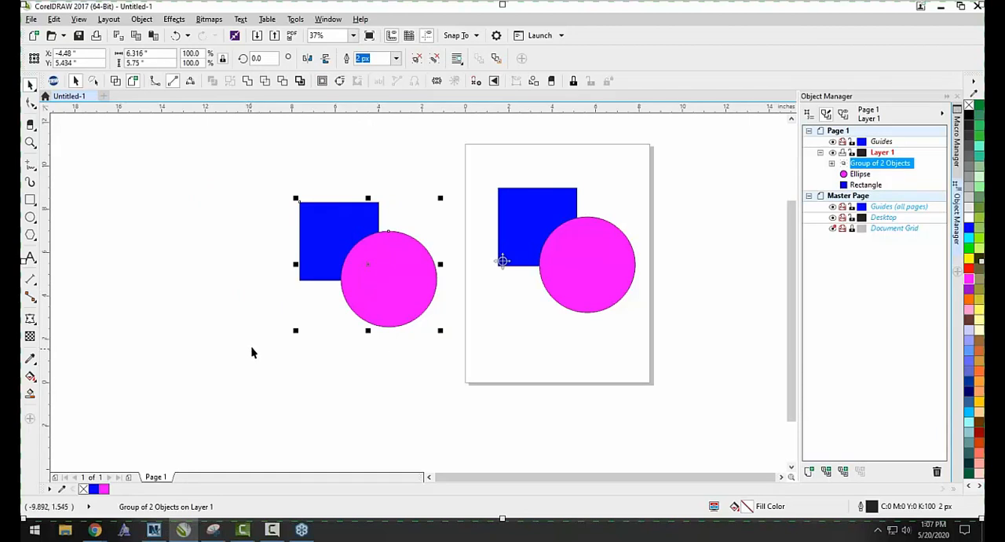
# Ungroup the square and circle beside the page and shift each one separately, centering the circle at about X -3.81, Y 4.71 inches.
pyautogui.click(435, 60)
pyautogui.moveTo(336, 209); pyautogui.dragTo(342, 228)
pyautogui.moveTo(412, 286)
pyautogui.mouseDown()
pyautogui.moveTo(408, 314)
pyautogui.moveTo(405, 283)
pyautogui.mouseUp()
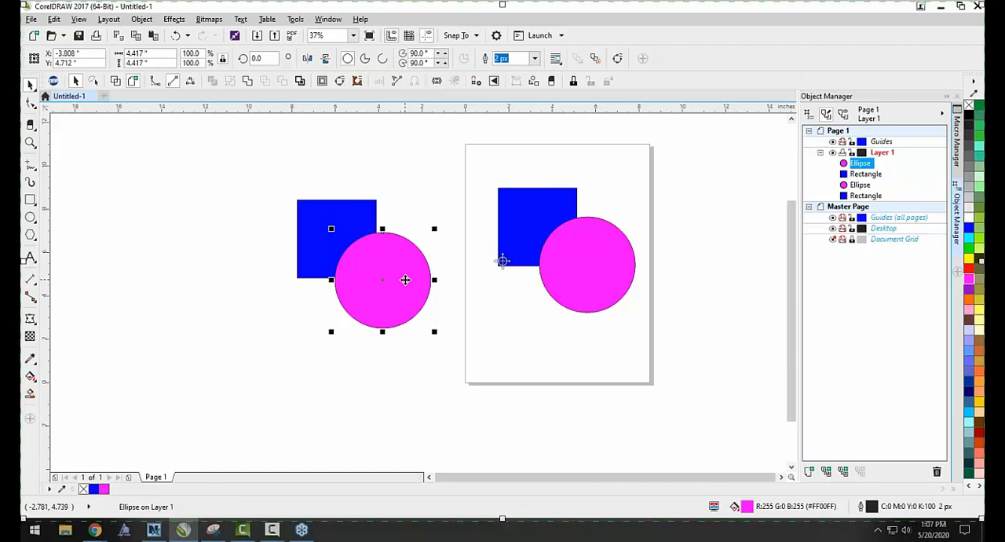
# Add the artistic text "Princess" in the empty area below and to the left of the duplicated square and circle.
pyautogui.click(30, 258)
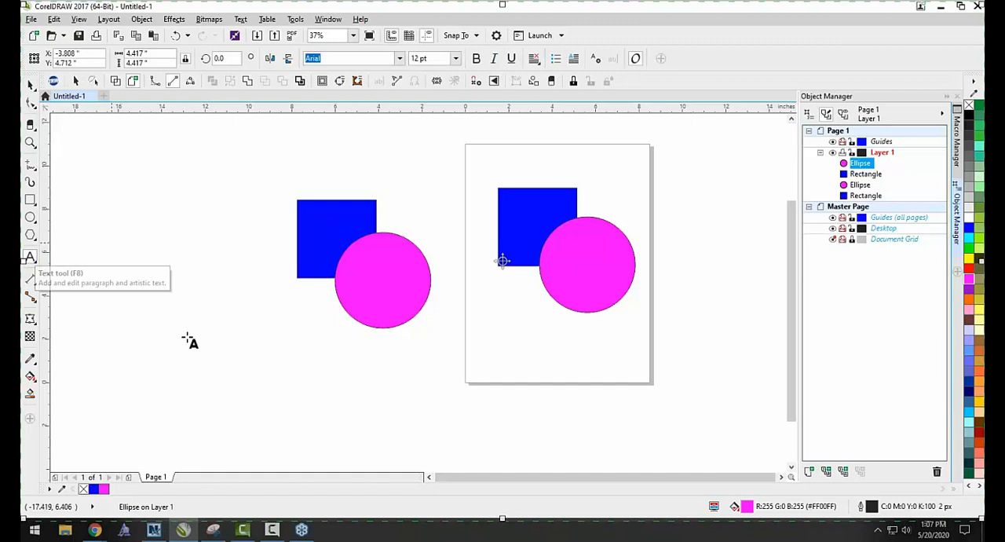
pyautogui.click(194, 387)
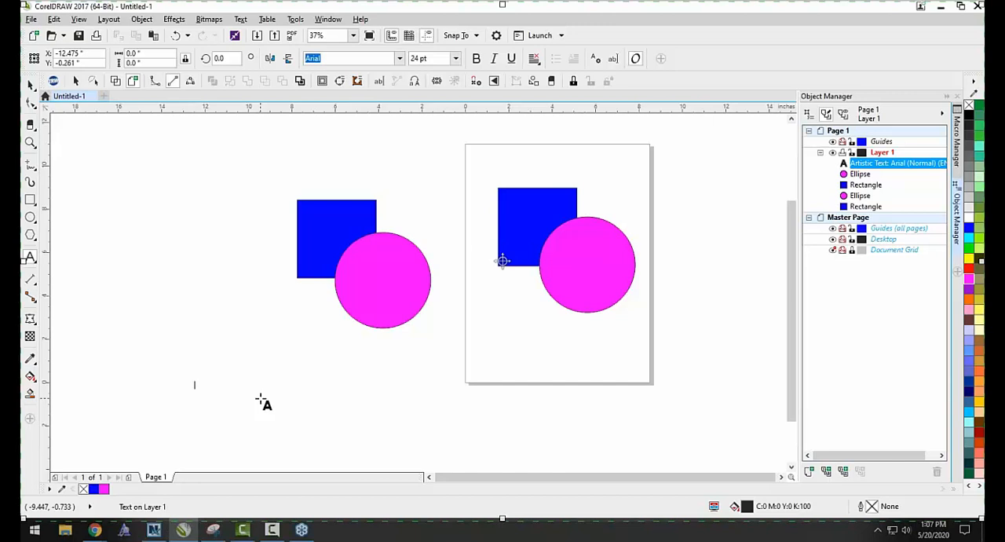
pyautogui.write('P')
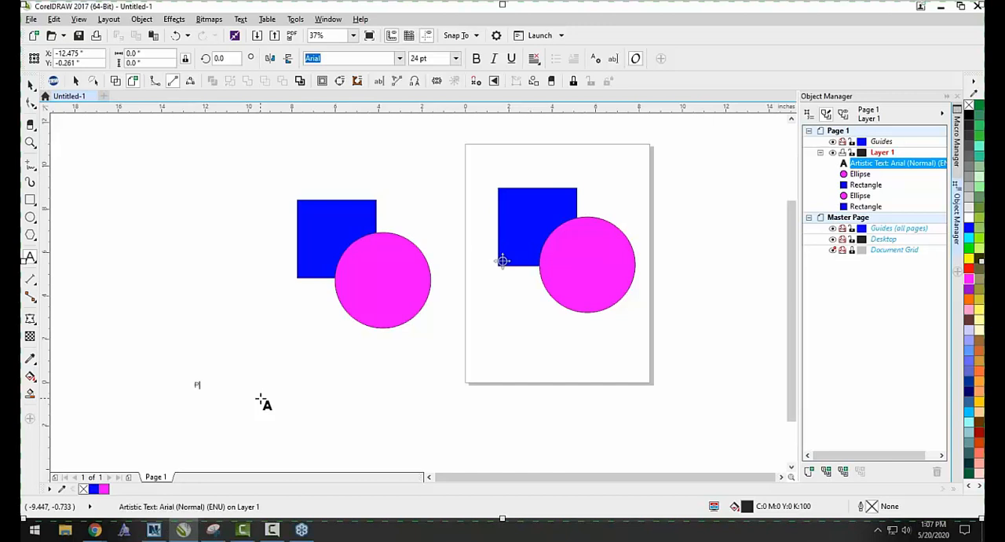
pyautogui.write('riness')
pyautogui.scroll(2, 203, 391)
pyautogui.click(214, 382)
pyautogui.write('c')
pyautogui.click(31, 86)
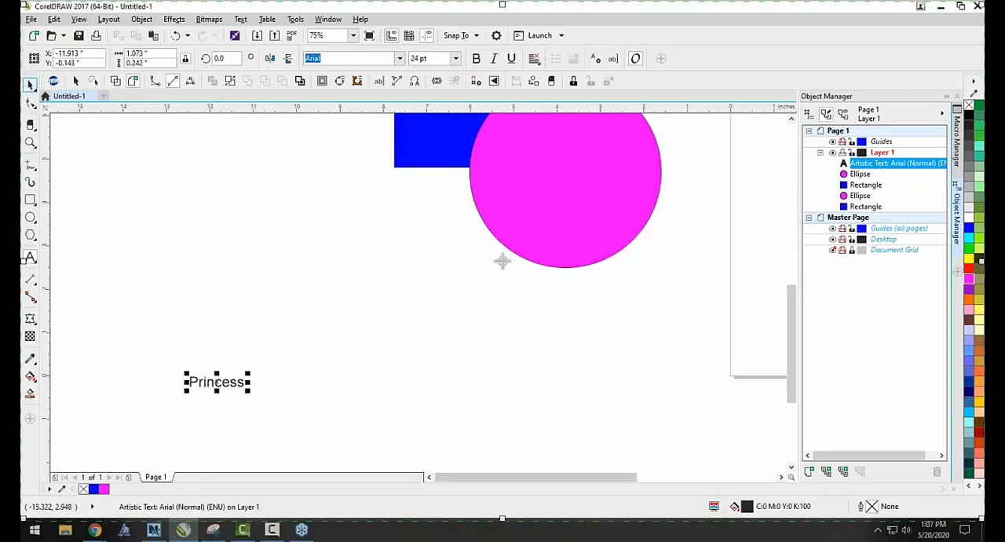
# Set the Princess text in TRW Flutter Script and enlarge it to about 5.22 by 1.80 inches.
pyautogui.click(401, 59)
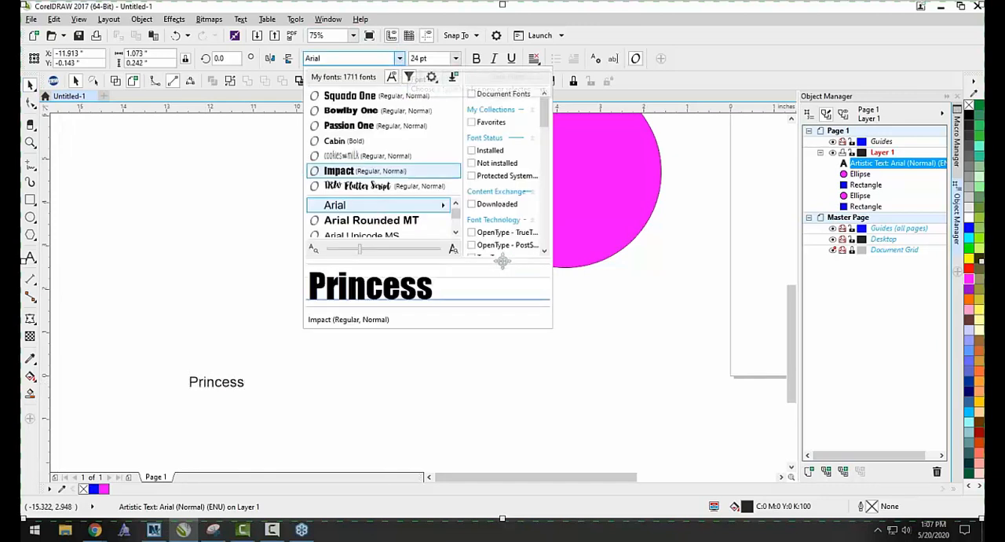
pyautogui.click(358, 186)
pyautogui.moveTo(225, 373); pyautogui.dragTo(420, 231)
pyautogui.click(310, 260)
pyautogui.scroll(1, 285, 383)
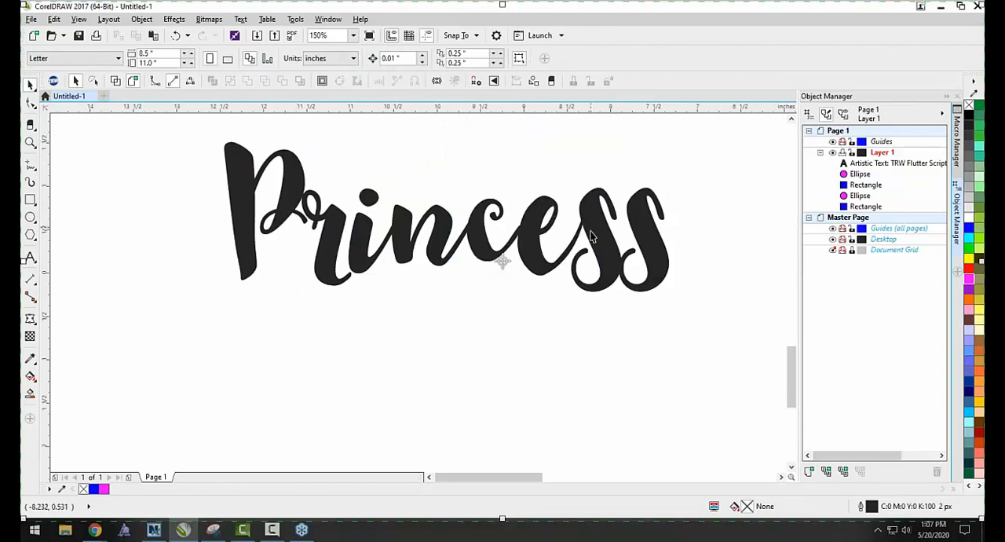
pyautogui.moveTo(346, 255); pyautogui.dragTo(340, 281)
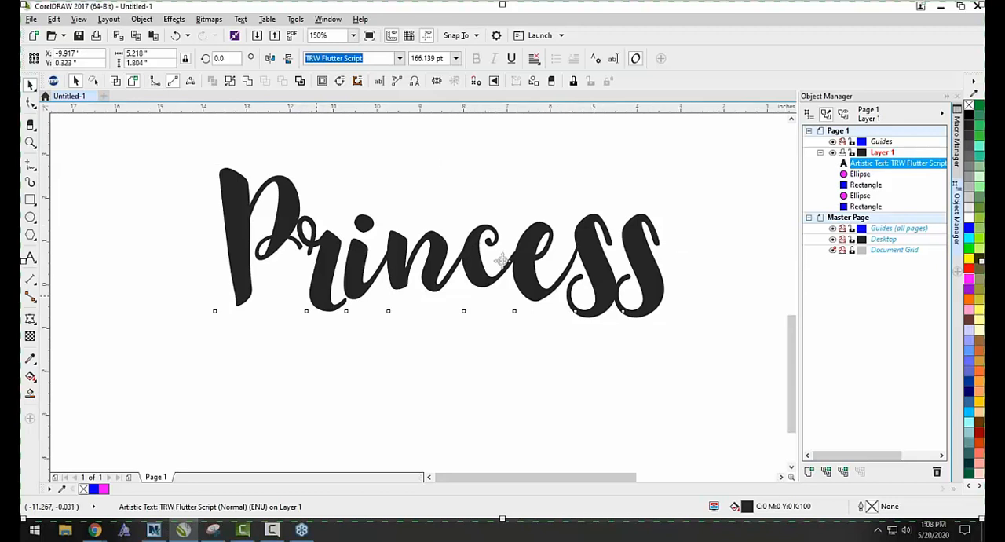
# Convert the duplicated blue square beside the page to curves.
pyautogui.scroll(-4, 335, 342)
pyautogui.click(502, 261)
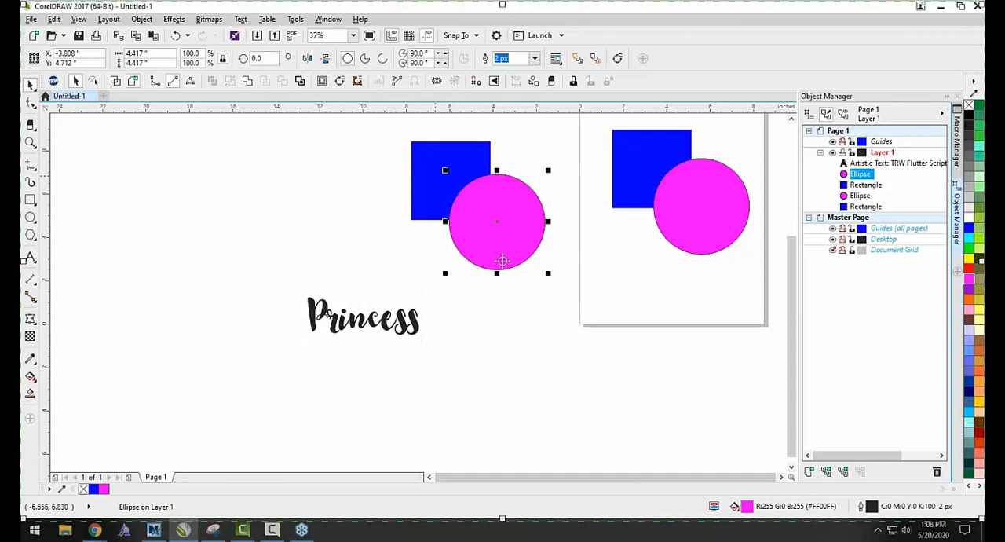
pyautogui.rightClick(436, 178)
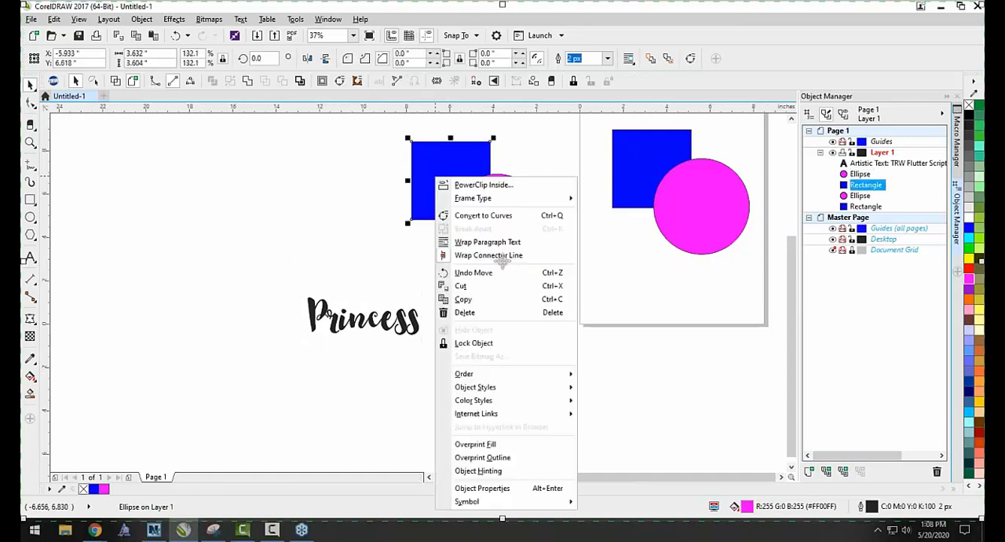
pyautogui.click(453, 217)
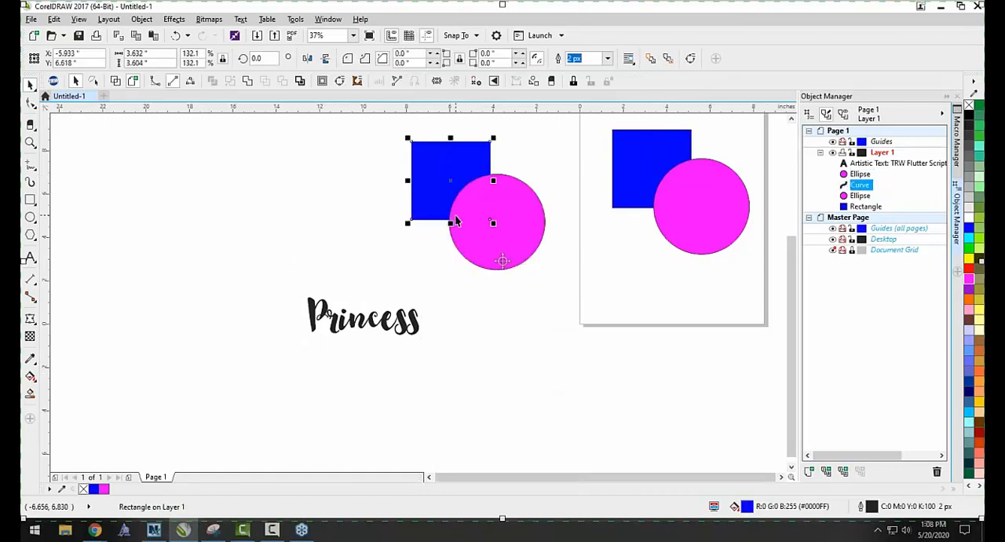
# Duplicate the Princess text directly below the original, at a center of about X -9.92, Y -2.82 inches.
pyautogui.click(355, 321)
pyautogui.moveTo(355, 322); pyautogui.dragTo(377, 391)
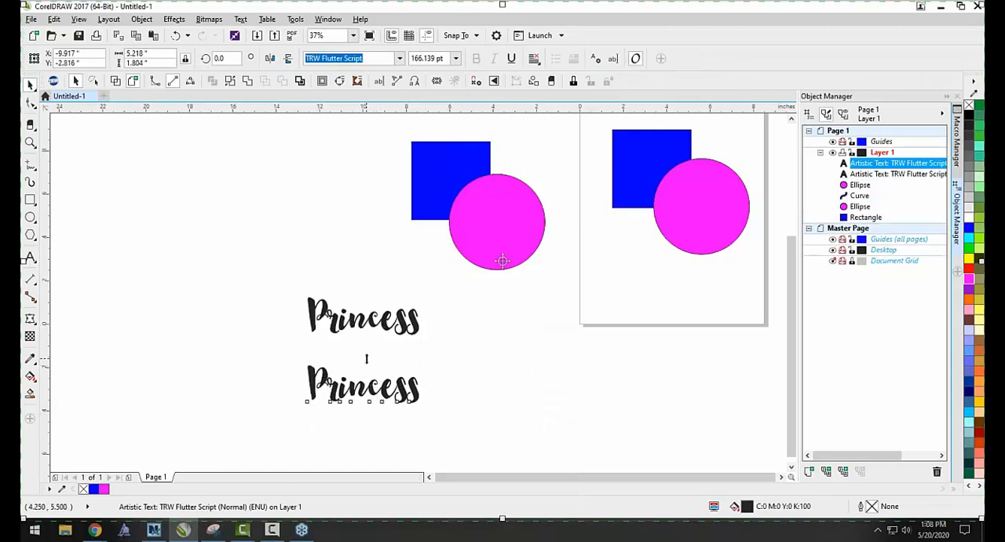
pyautogui.scroll(1, 363, 384)
pyautogui.click(334, 325)
pyautogui.click(287, 380)
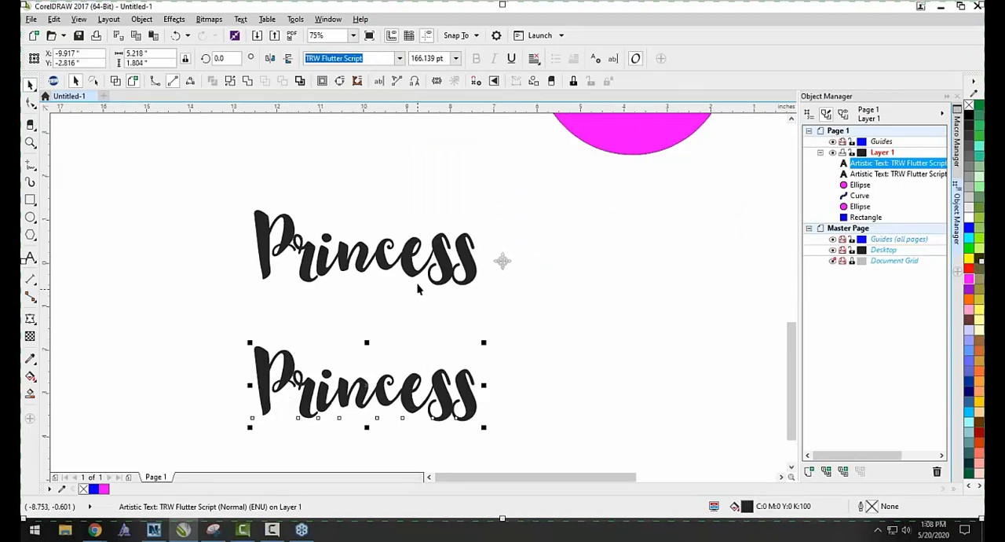
# Convert the upper Princess text to curves and clear the selection.
pyautogui.click(288, 232)
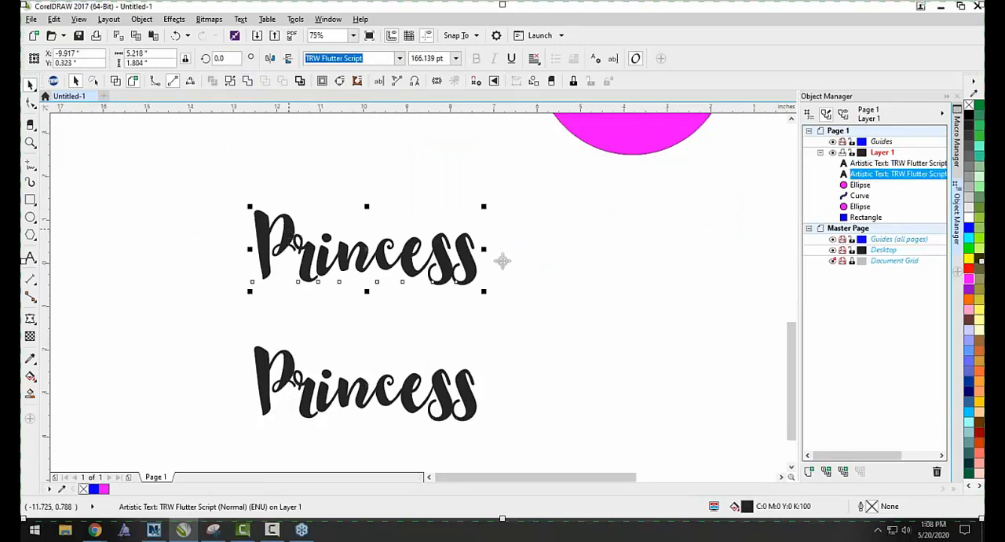
pyautogui.rightClick(290, 230)
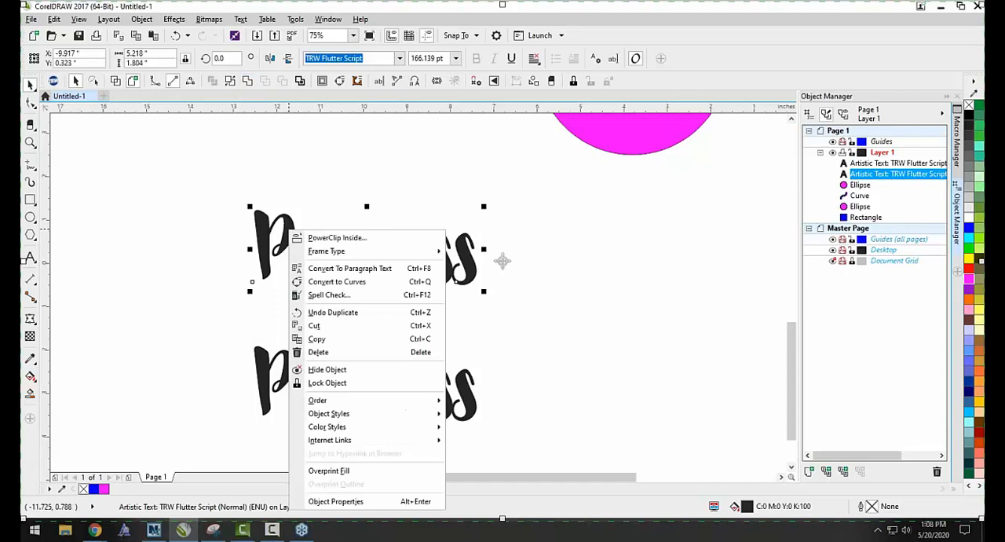
pyautogui.click(328, 283)
pyautogui.press('Escape')
pyautogui.scroll(2, 295, 243)
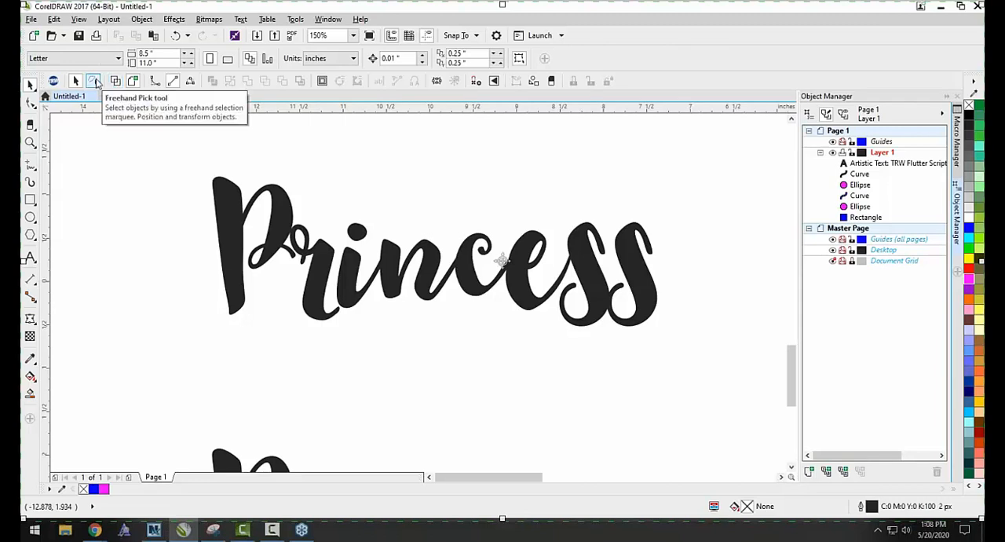
# In wireframe view, move the upper Princess curve to a center of about X -9.85, Y 0.77 inches and examine its letter joints.
pyautogui.click(119, 81)
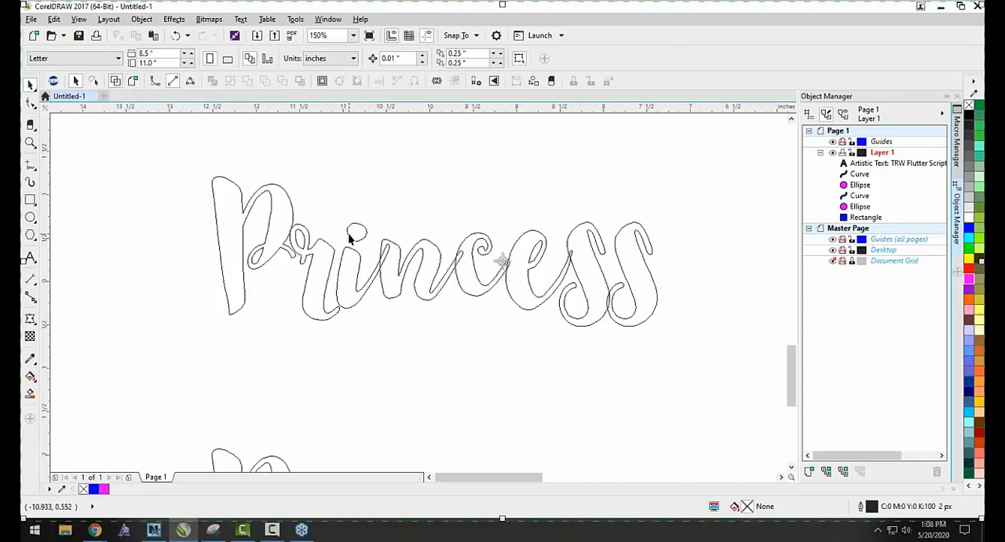
pyautogui.scroll(-1, 430, 193)
pyautogui.scroll(1, 430, 208)
pyautogui.click(430, 264)
pyautogui.moveTo(429, 267); pyautogui.dragTo(437, 231)
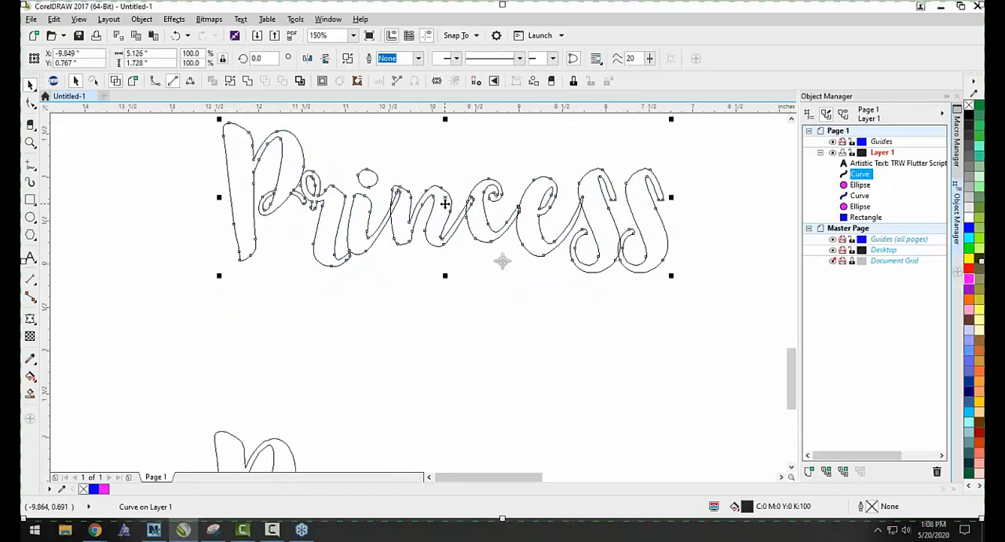
pyautogui.click(469, 164)
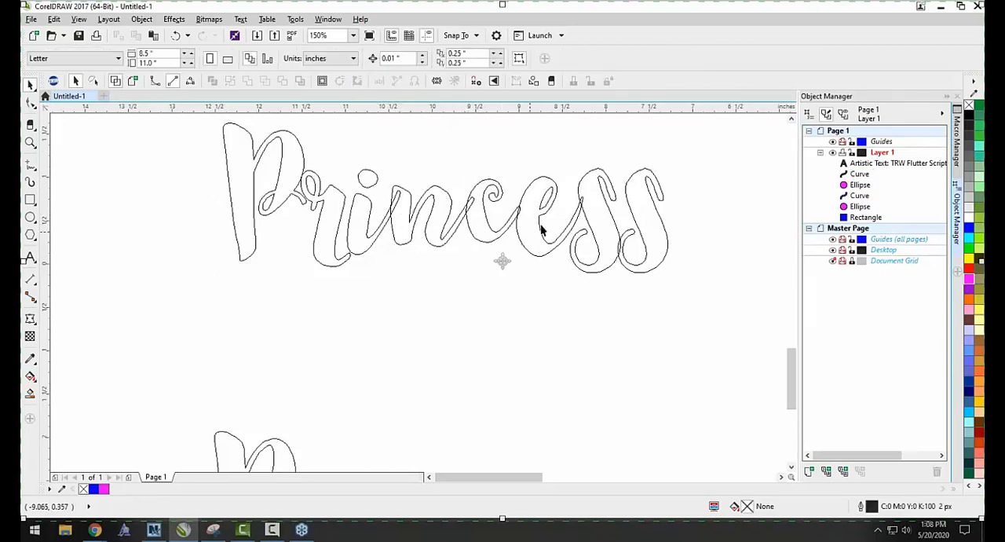
pyautogui.scroll(3, 585, 202)
pyautogui.scroll(-4, 525, 212)
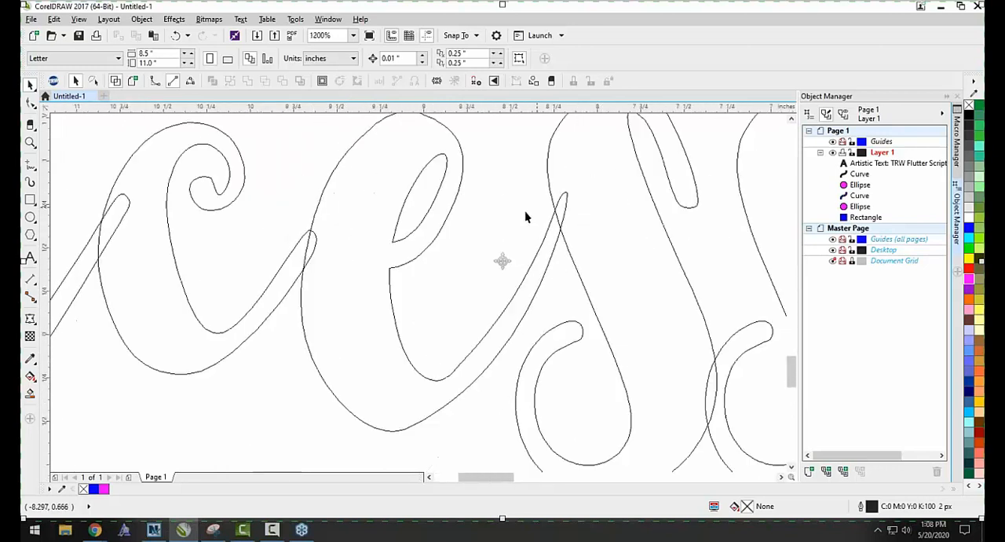
# Move the lower Princess text up to a center of about X -9.80, Y -1.32 inches and weld its letters.
pyautogui.moveTo(459, 377); pyautogui.dragTo(459, 309)
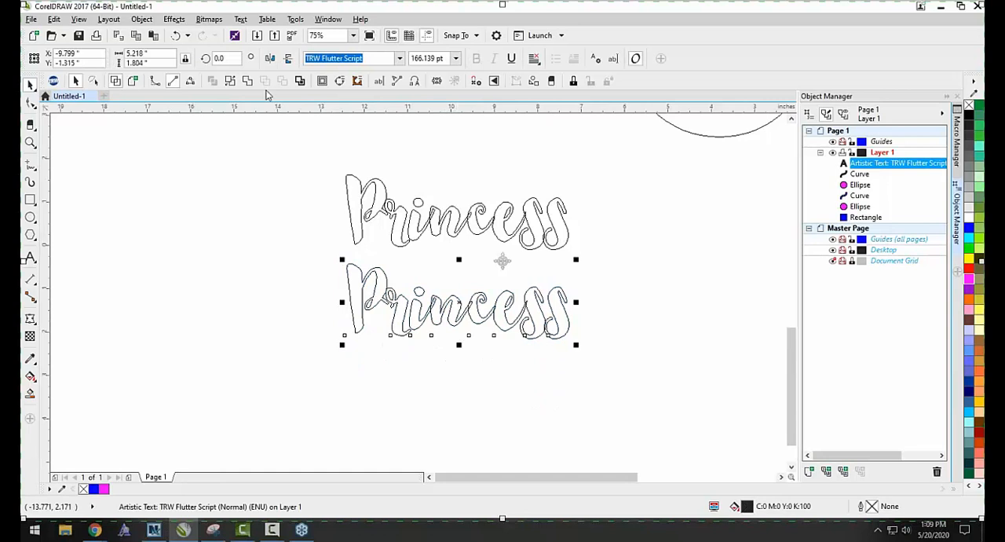
pyautogui.click(245, 81)
pyautogui.press('Escape')
# Compare the letter joints of the lower, welded Princess with those of the upper one that was only converted to curves.
pyautogui.scroll(2, 404, 310)
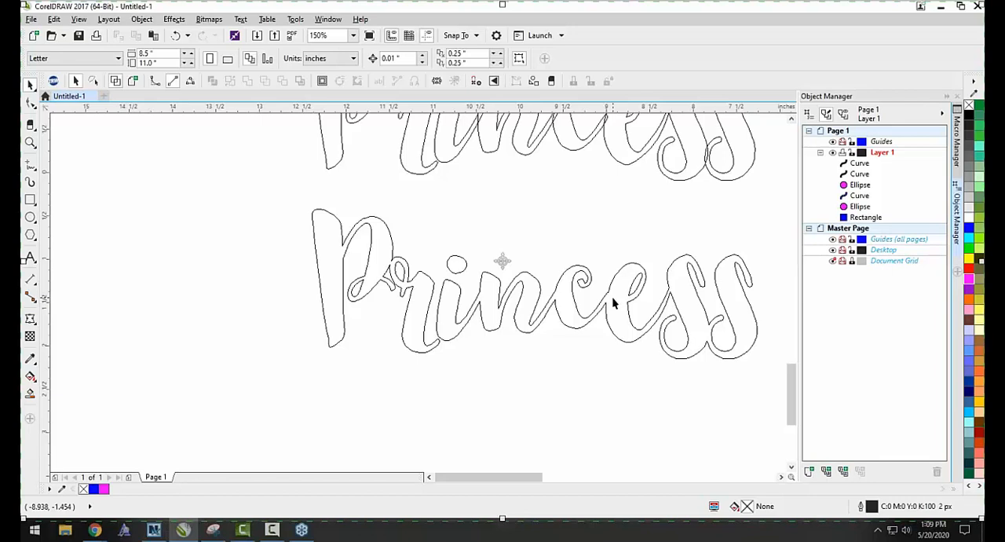
pyautogui.scroll(-1, 392, 302)
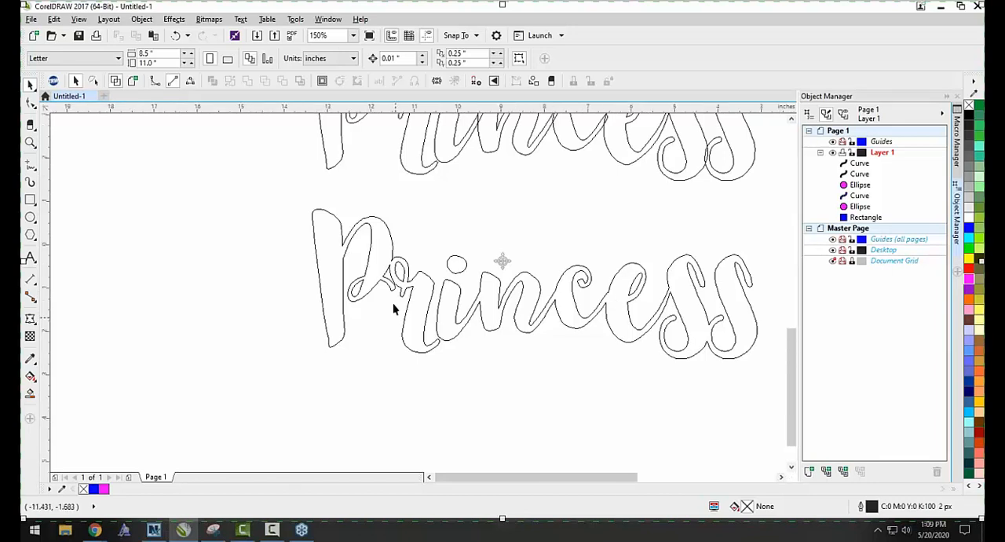
pyautogui.scroll(1, 520, 186)
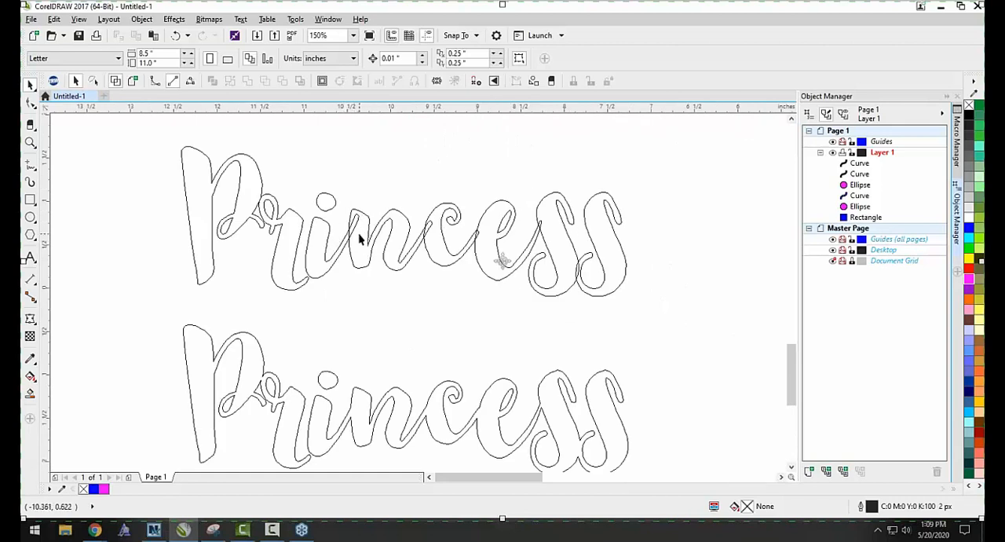
pyautogui.scroll(1, 359, 233)
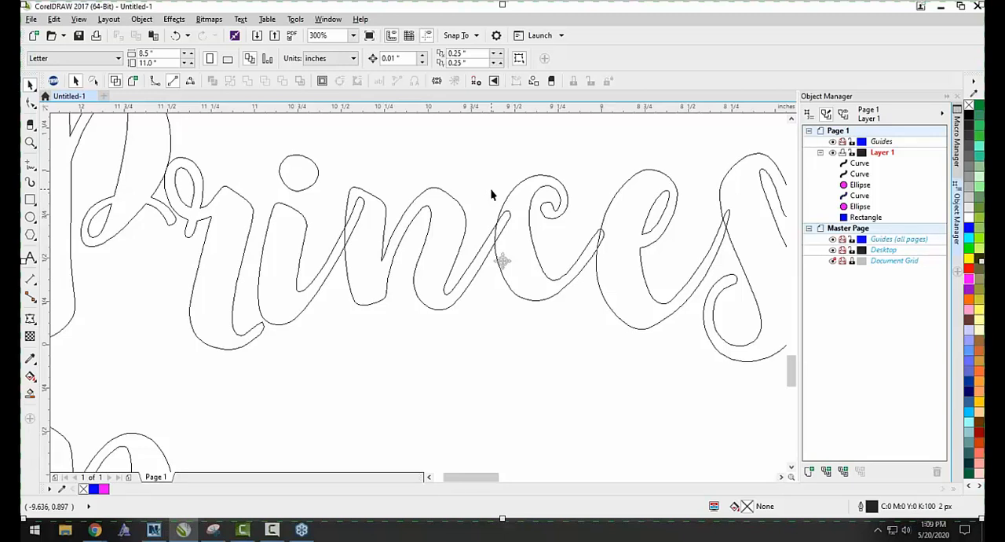
pyautogui.scroll(-3, 489, 203)
pyautogui.scroll(1, 456, 247)
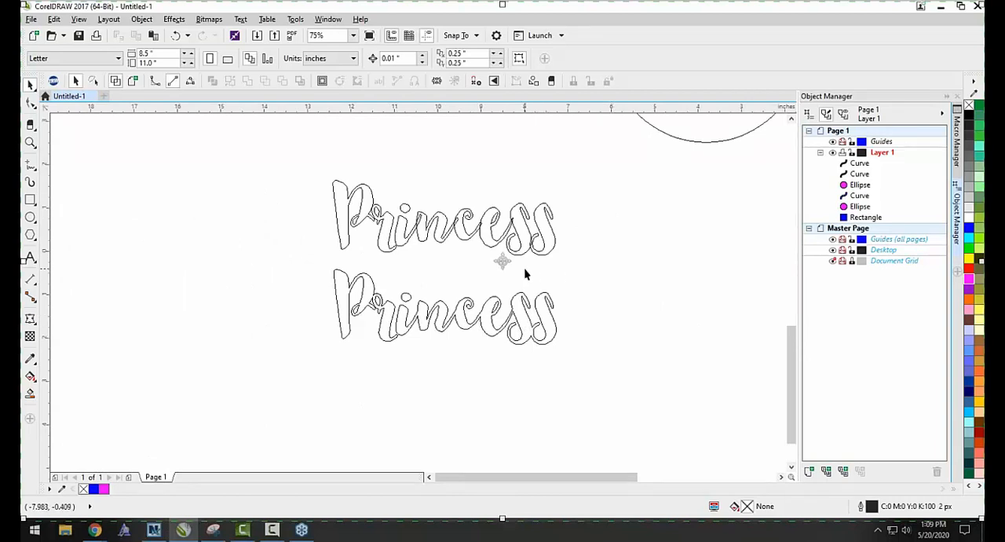
# Draw a paragraph text frame about 3.35 by 2.54 inches left of the two words, and undo it.
pyautogui.click(30, 258)
pyautogui.click(30, 259)
pyautogui.click(32, 264)
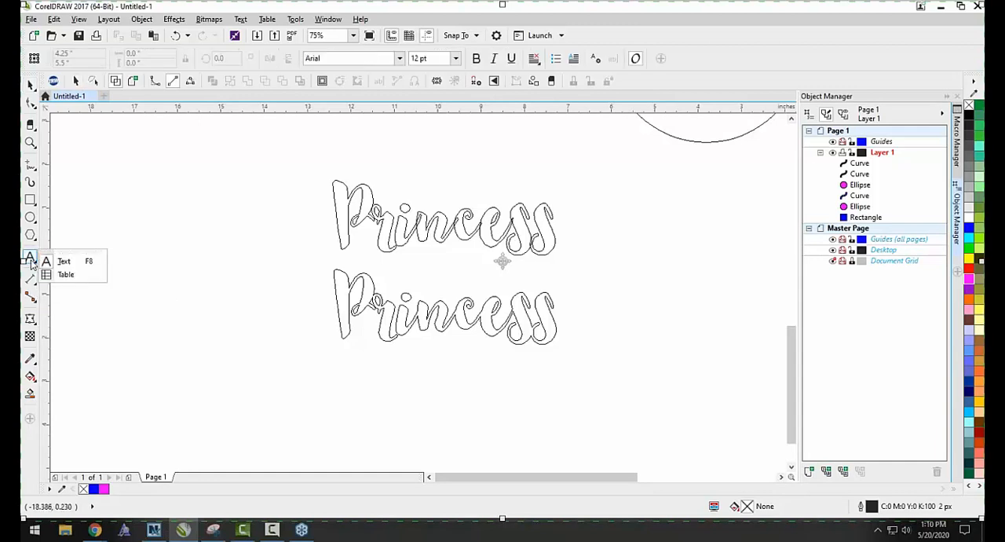
pyautogui.click(80, 264)
pyautogui.moveTo(94, 194); pyautogui.dragTo(241, 307)
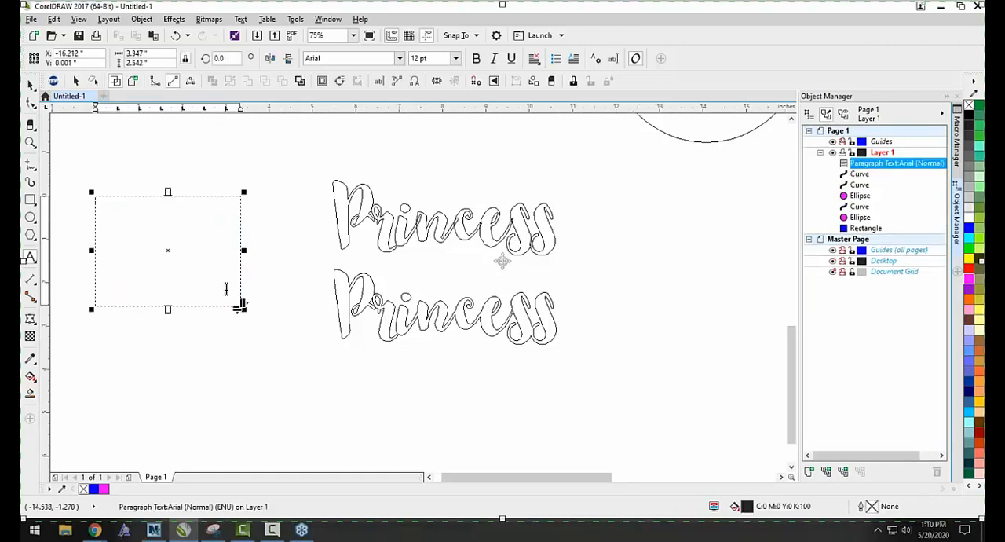
pyautogui.hotkey('ctrl', 'z')
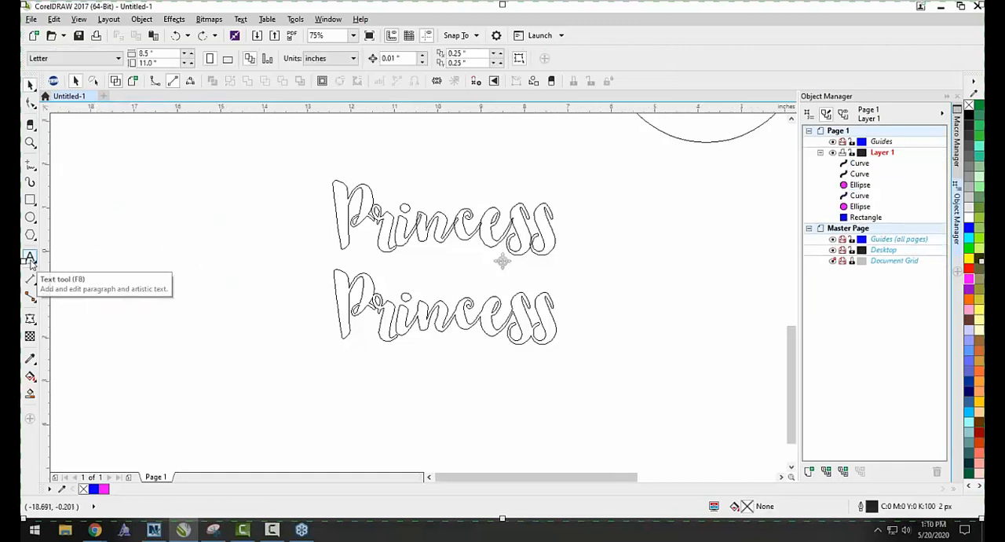
# Draw a paragraph text frame about 3.85 by 2.88 inches in the empty area left of the two Princess outlines.
pyautogui.click(30, 261)
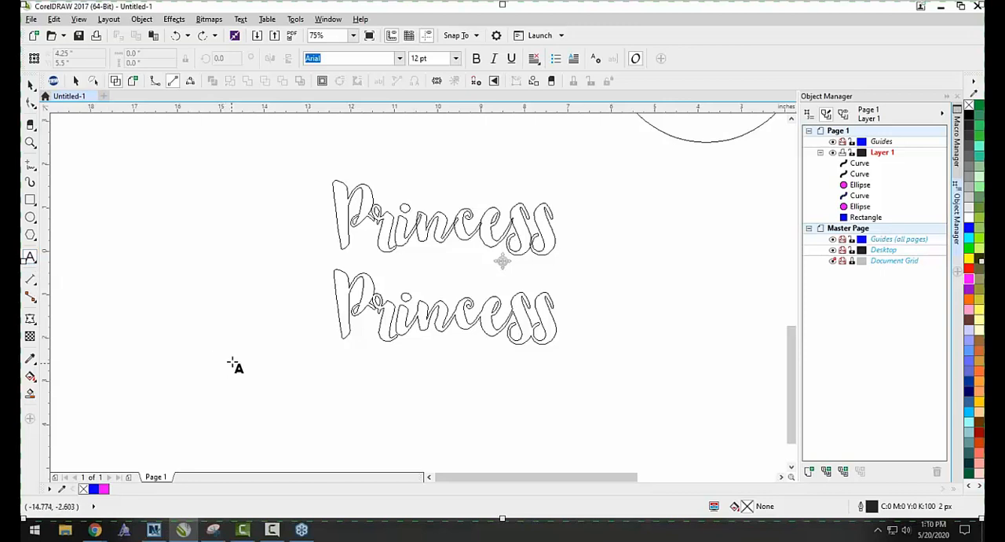
pyautogui.click(265, 378)
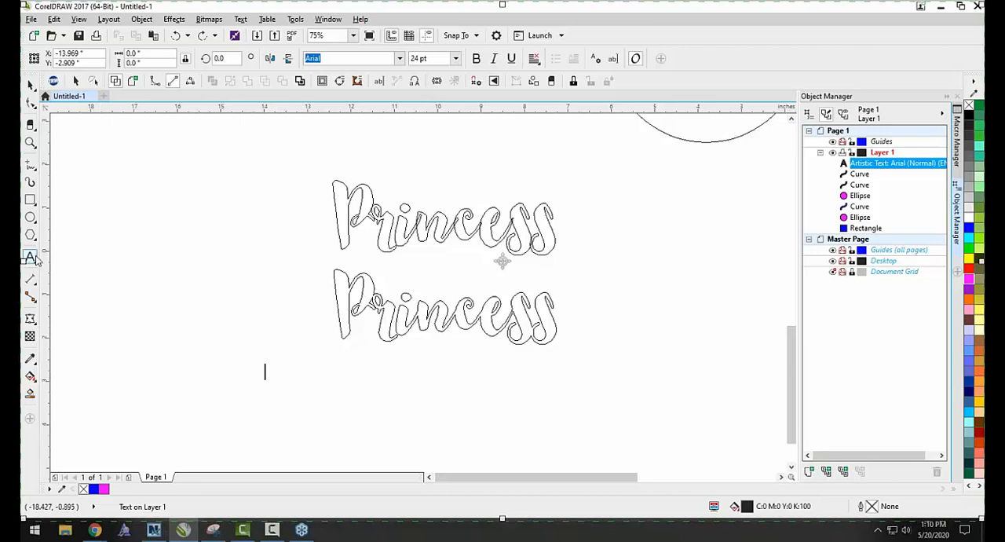
pyautogui.moveTo(105, 169); pyautogui.dragTo(271, 293)
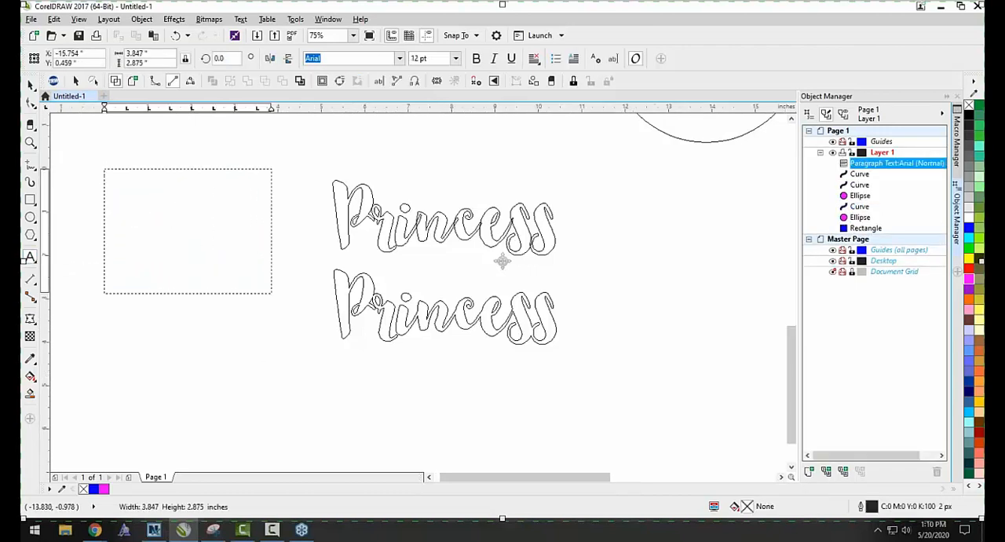
# Enter "TRW" in the paragraph text frame and finish editing its text.
pyautogui.click(175, 214)
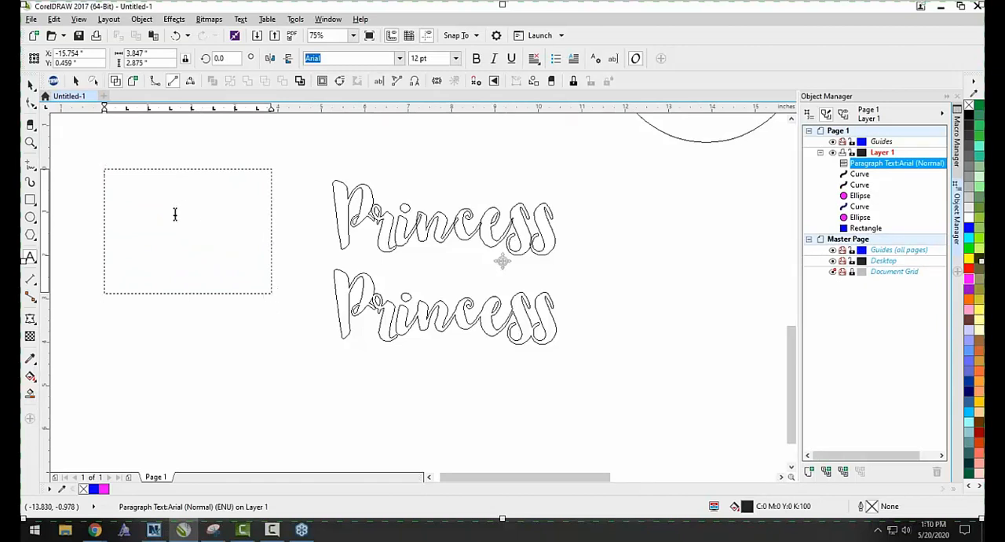
pyautogui.click(108, 204)
pyautogui.write('trew')
pyautogui.press('BackSpace')
pyautogui.press('BackSpace')
pyautogui.write('wTRW')
pyautogui.press('Escape')
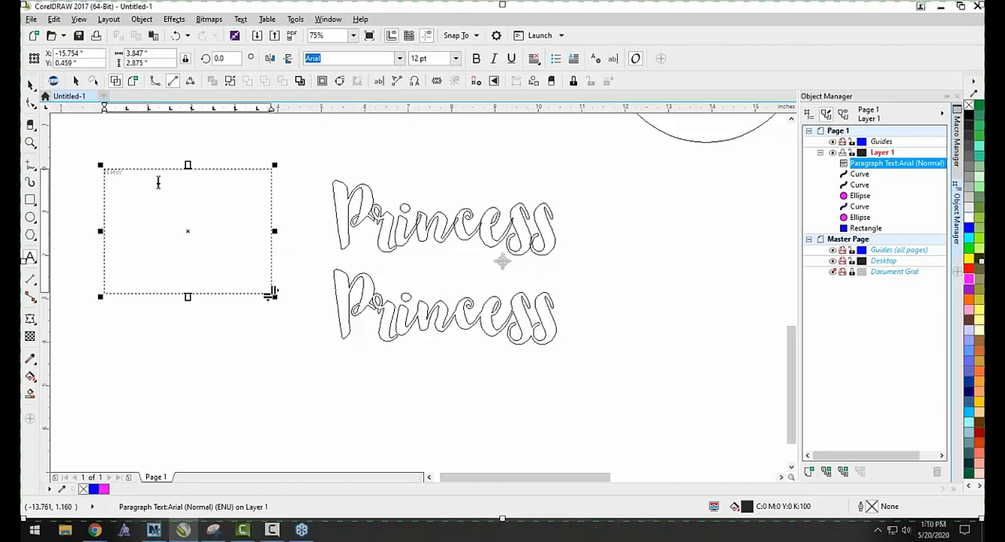
# Move the TRW paragraph text frame slightly left and up, and narrow it to about 1.44 inches wide.
pyautogui.moveTo(158, 182); pyautogui.dragTo(71, 189)
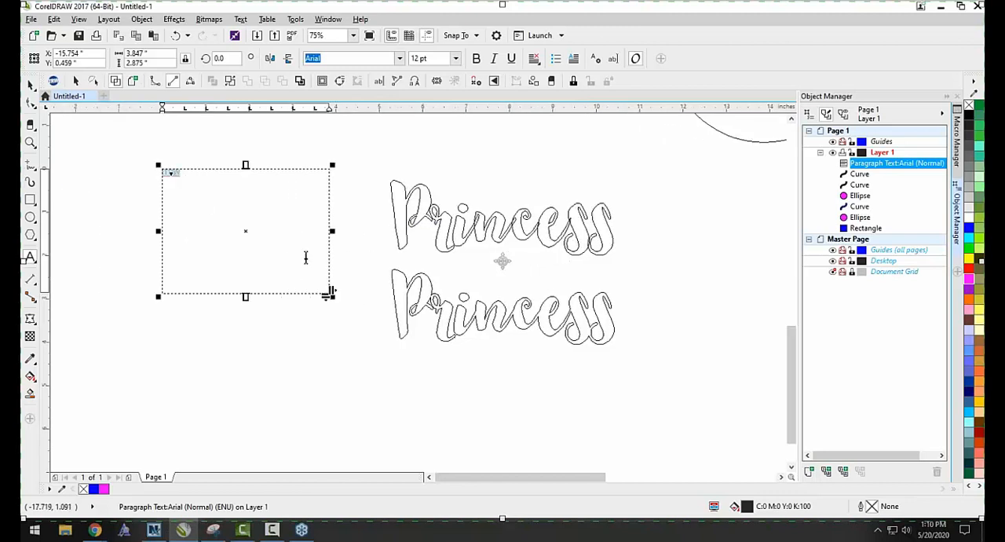
pyautogui.click(30, 85)
pyautogui.moveTo(219, 174); pyautogui.dragTo(189, 170)
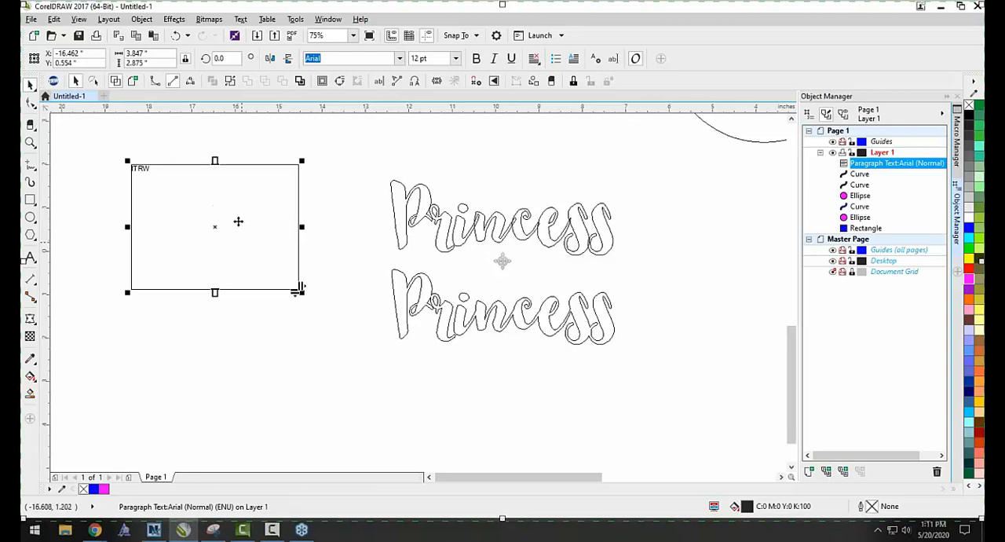
pyautogui.doubleClick(215, 206)
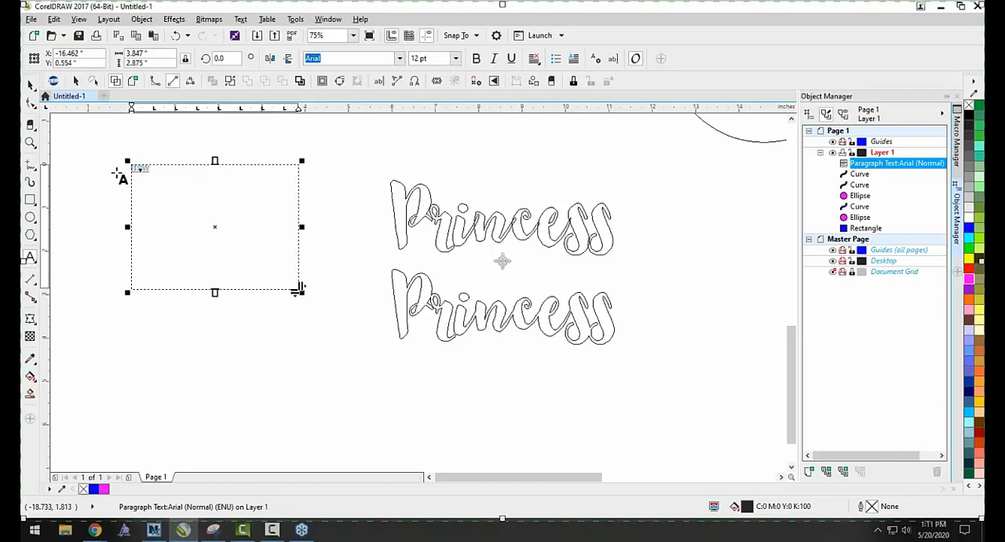
pyautogui.moveTo(288, 227); pyautogui.dragTo(194, 220)
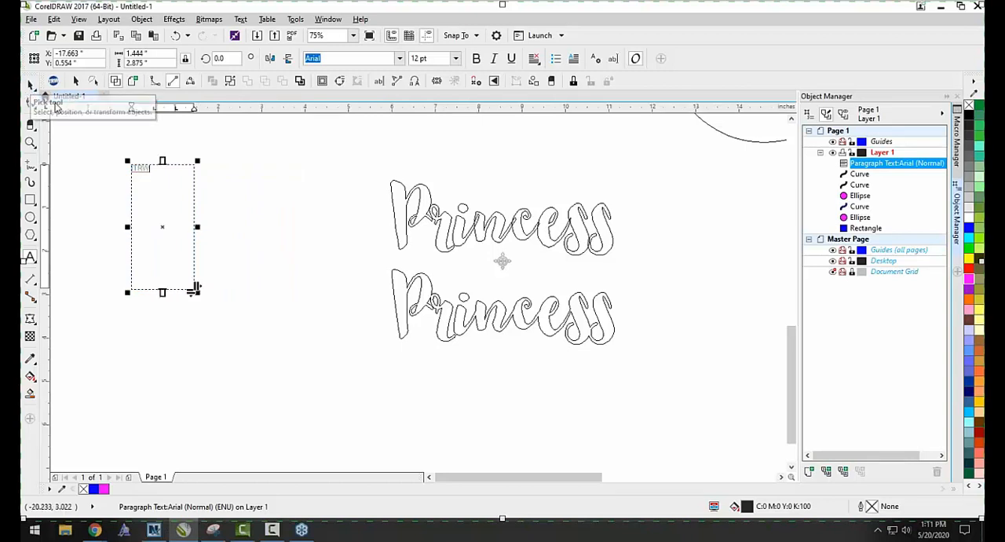
pyautogui.click(30, 85)
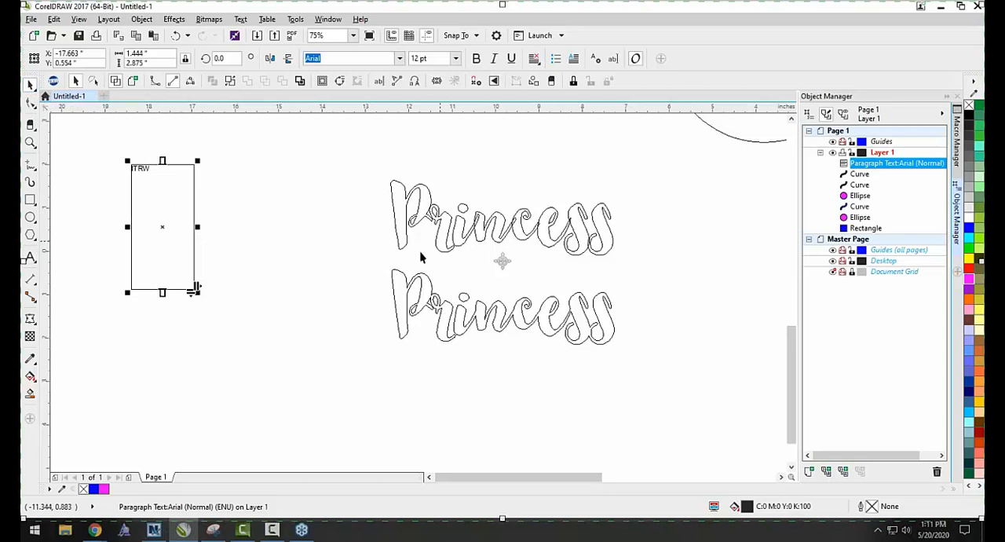
pyautogui.click(30, 257)
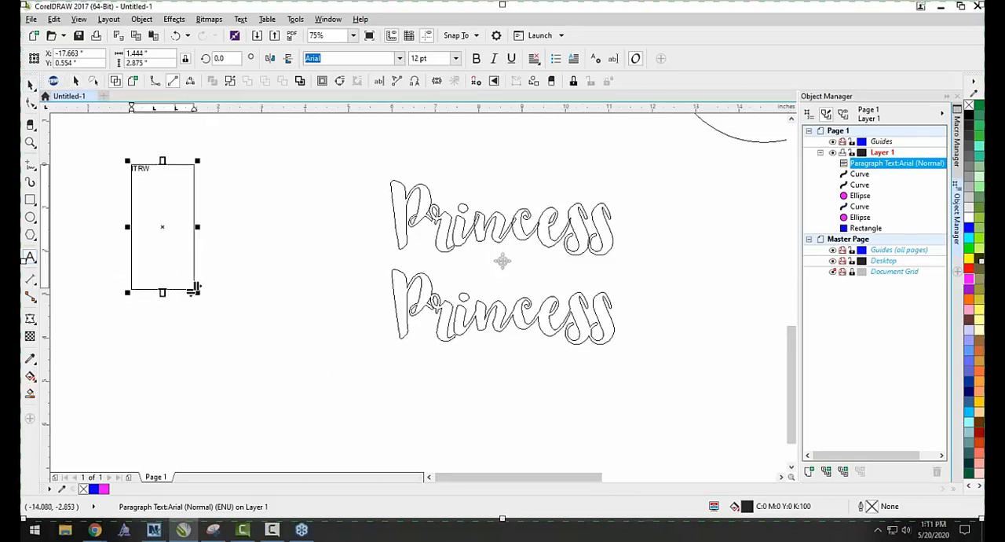
pyautogui.click(318, 370)
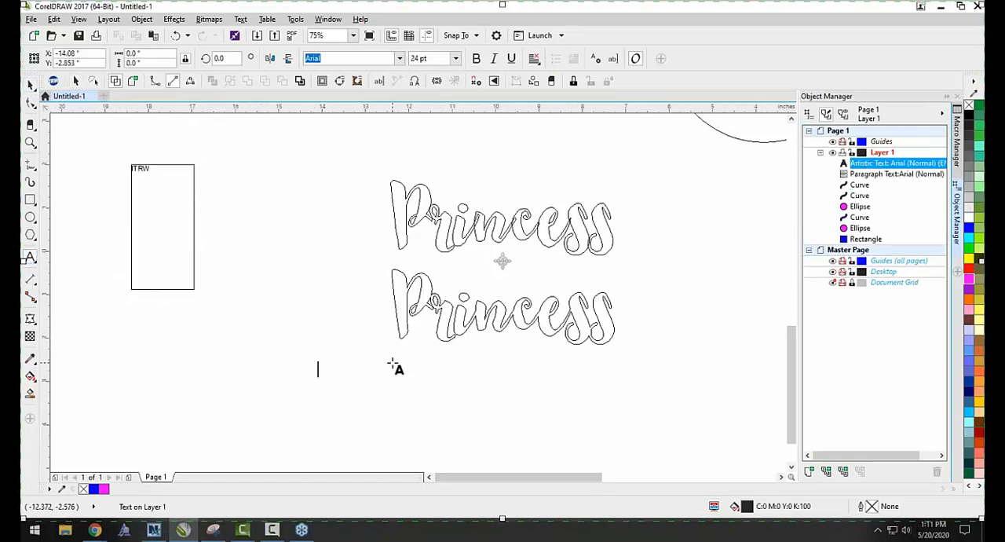
pyautogui.click(30, 84)
# Delete the TRW paragraph text frame and switch the display from wireframe to the enhanced view with fills.
pyautogui.click(143, 183)
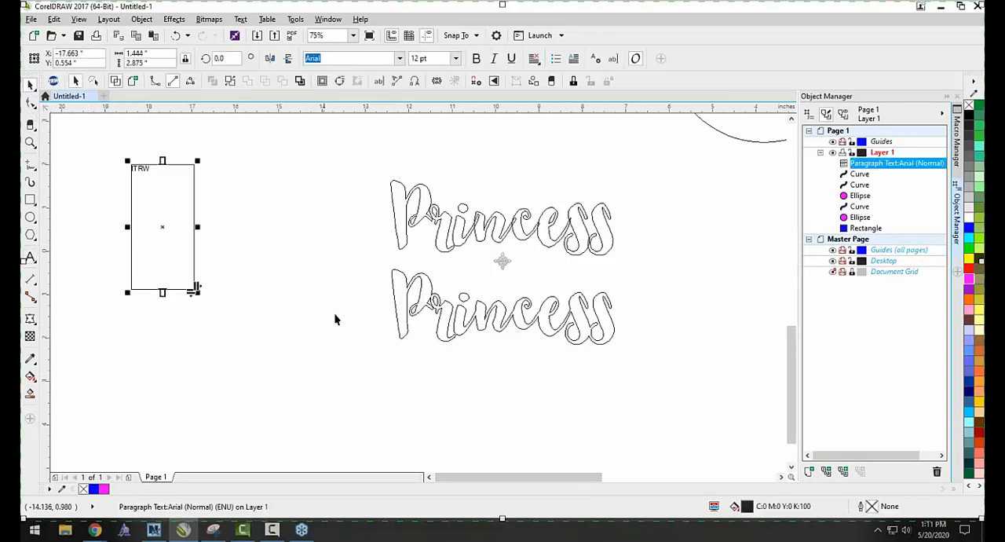
pyautogui.press('Delete')
pyautogui.scroll(-1, 334, 307)
pyautogui.moveTo(321, 295); pyautogui.dragTo(420, 446)
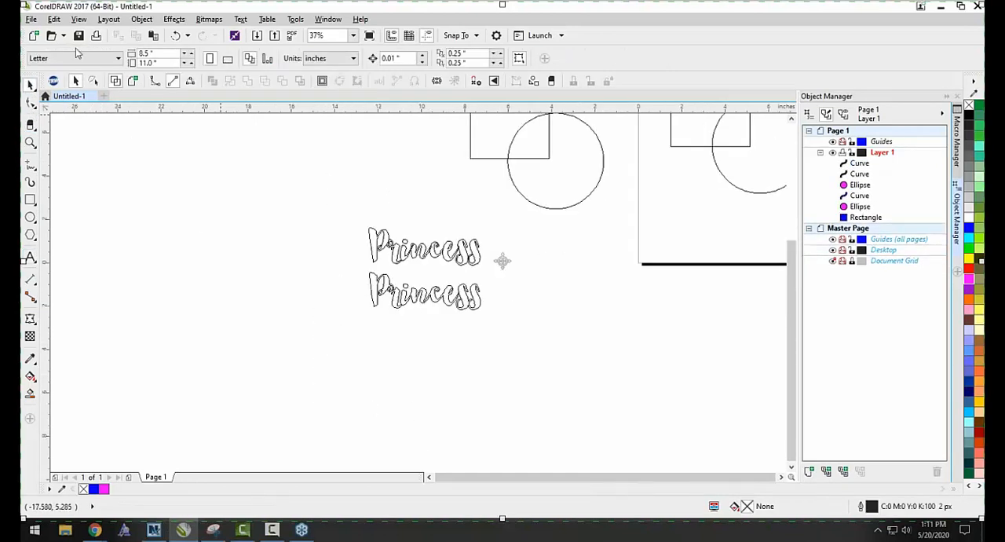
pyautogui.click(115, 81)
pyautogui.scroll(-1, 188, 296)
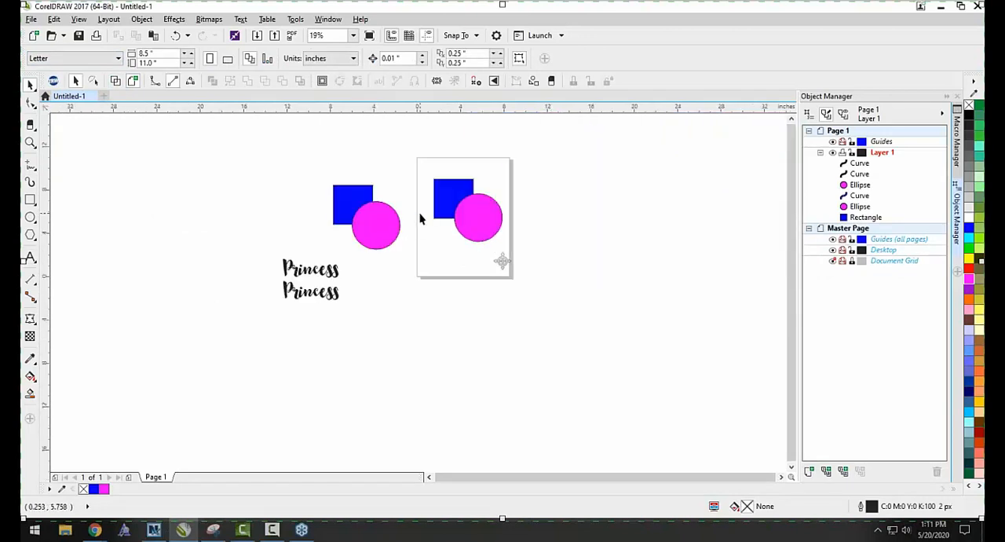
# Draw a paragraph text frame about 7.97 by 4.69 inches across the page's lower edge, and delete it.
pyautogui.scroll(1, 380, 230)
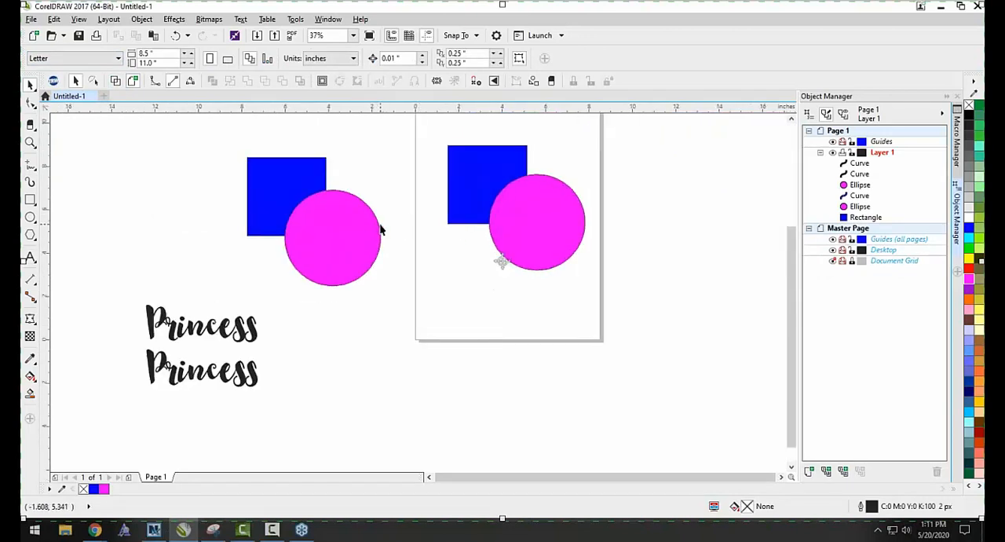
pyautogui.click(32, 258)
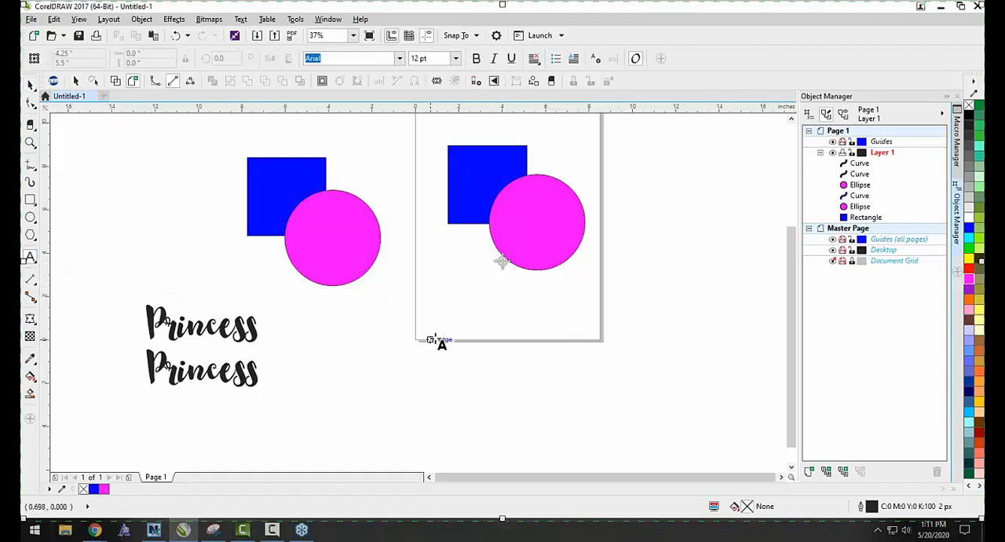
pyautogui.moveTo(437, 308); pyautogui.dragTo(617, 416)
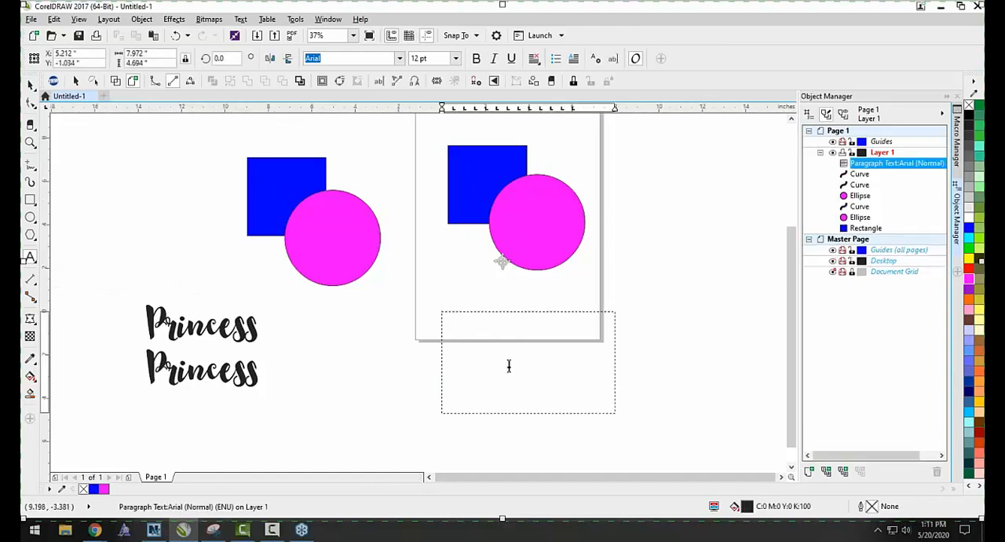
pyautogui.click(30, 84)
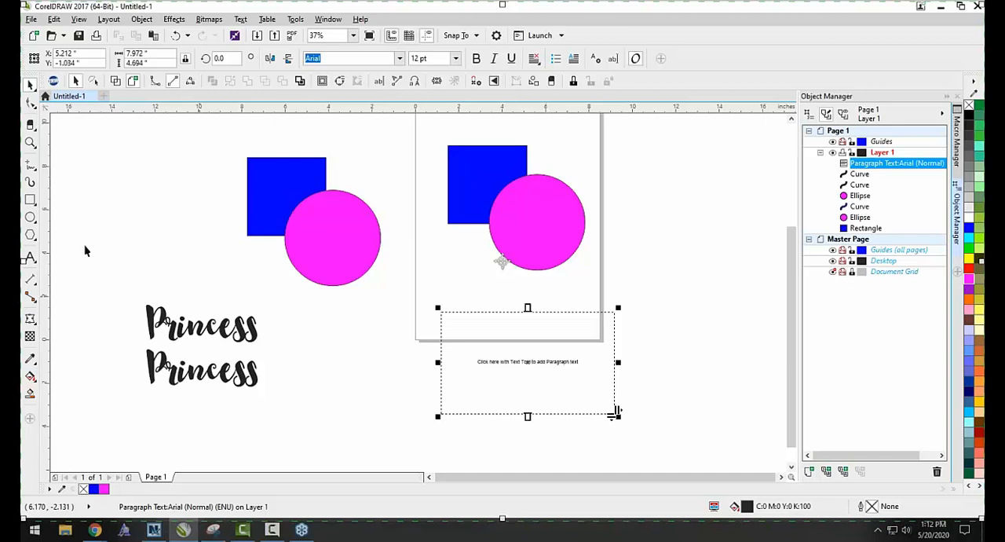
pyautogui.click(395, 290)
pyautogui.moveTo(395, 290); pyautogui.dragTo(757, 455)
pyautogui.press('Delete')
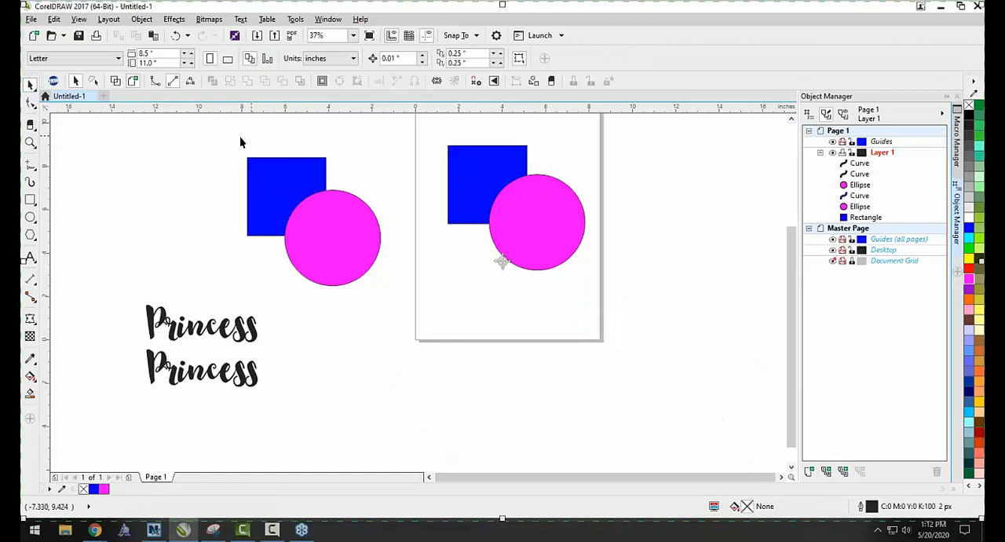
# Trim the blue square outside the page with the magenta circle that overlaps it.
pyautogui.moveTo(216, 149); pyautogui.dragTo(412, 317)
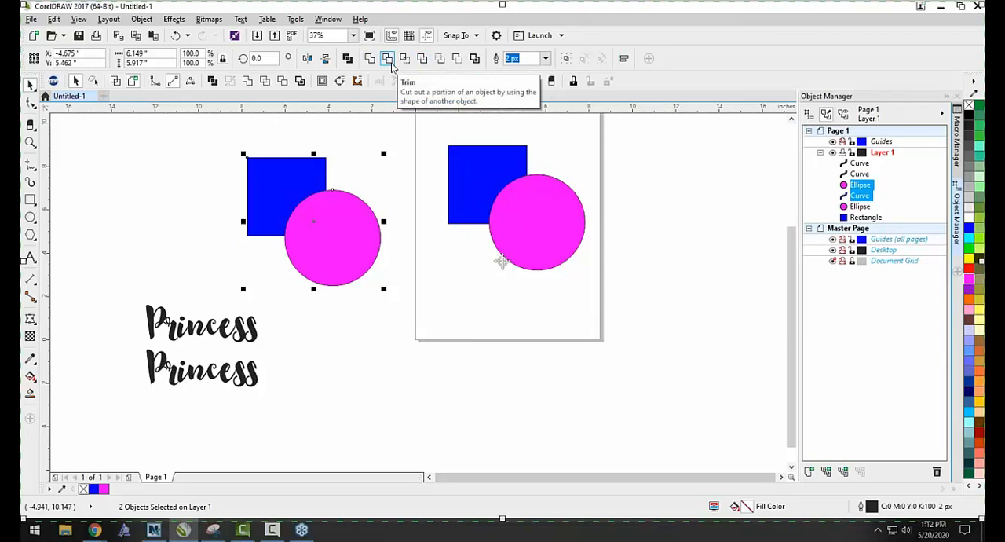
pyautogui.click(390, 63)
pyautogui.click(372, 171)
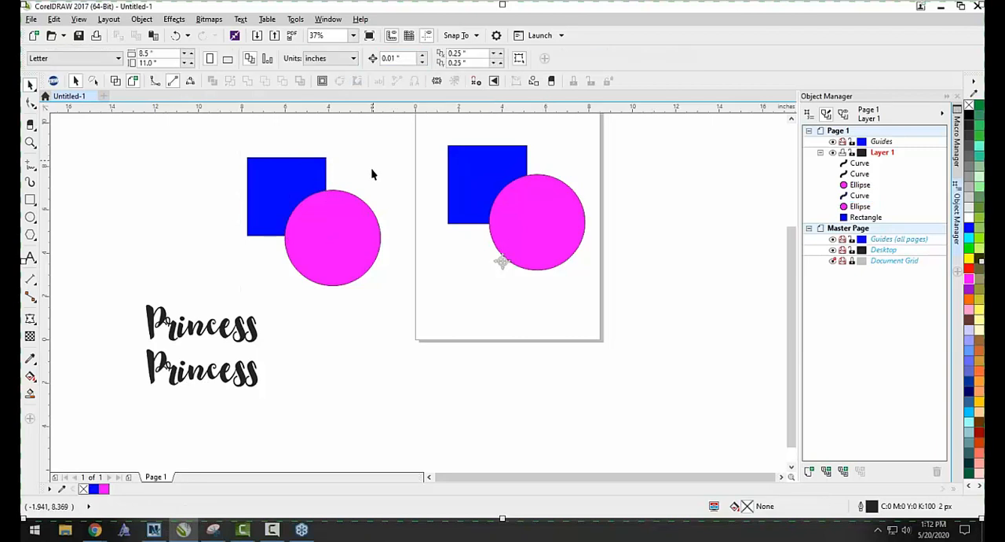
# Move the magenta circle off the trimmed square outside the page to expose the cut, and undo the move.
pyautogui.scroll(2, 318, 210)
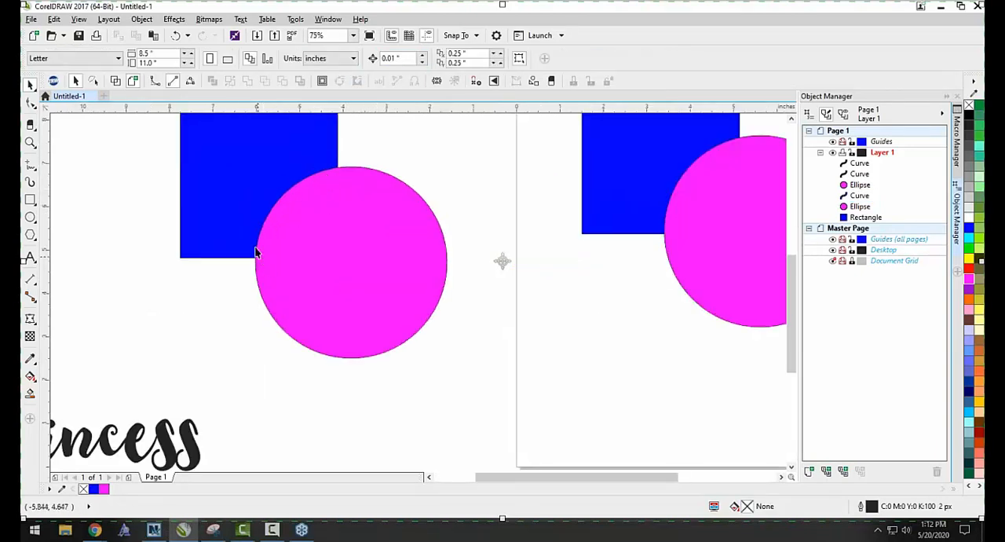
pyautogui.moveTo(333, 203); pyautogui.dragTo(408, 272)
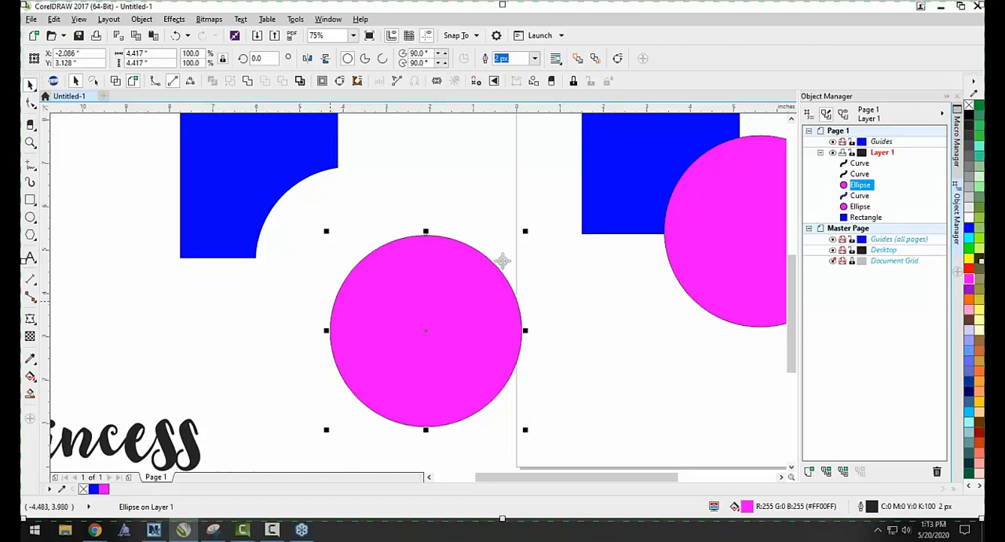
pyautogui.scroll(-1, 341, 307)
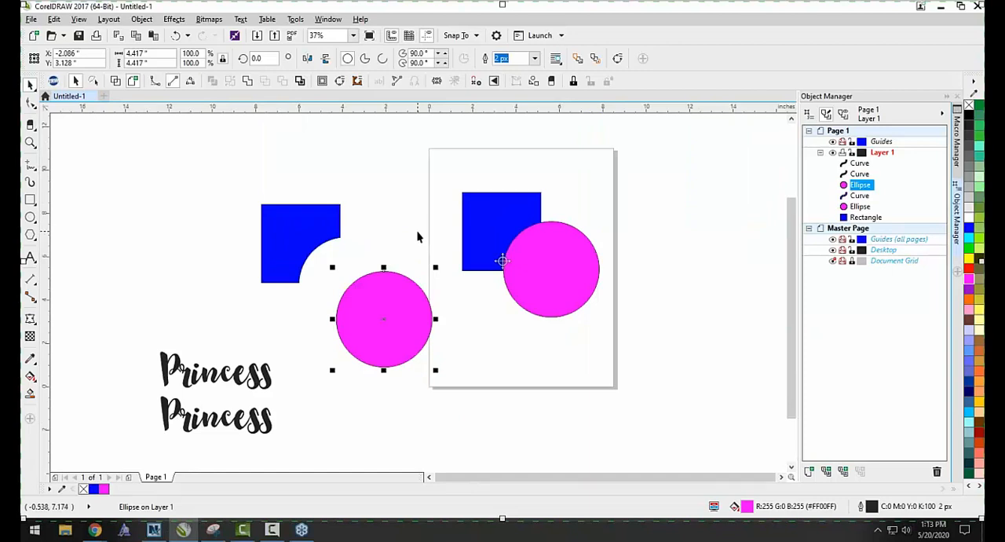
pyautogui.hotkey('ctrl', 'z')
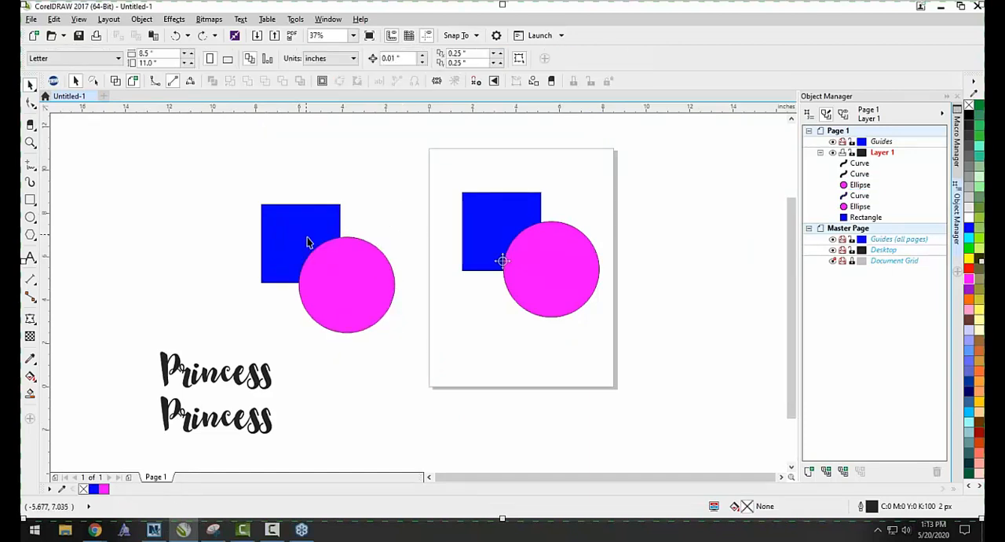
# Cut the overlapping circle's area out of the page's blue square, move the circle aside to check, and undo both changes.
pyautogui.moveTo(446, 186); pyautogui.dragTo(644, 340)
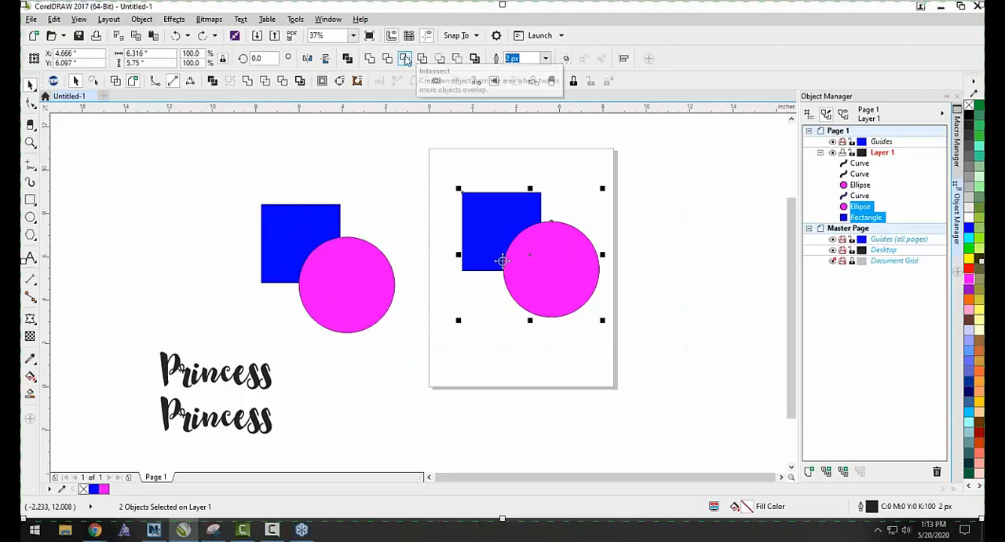
pyautogui.click(411, 61)
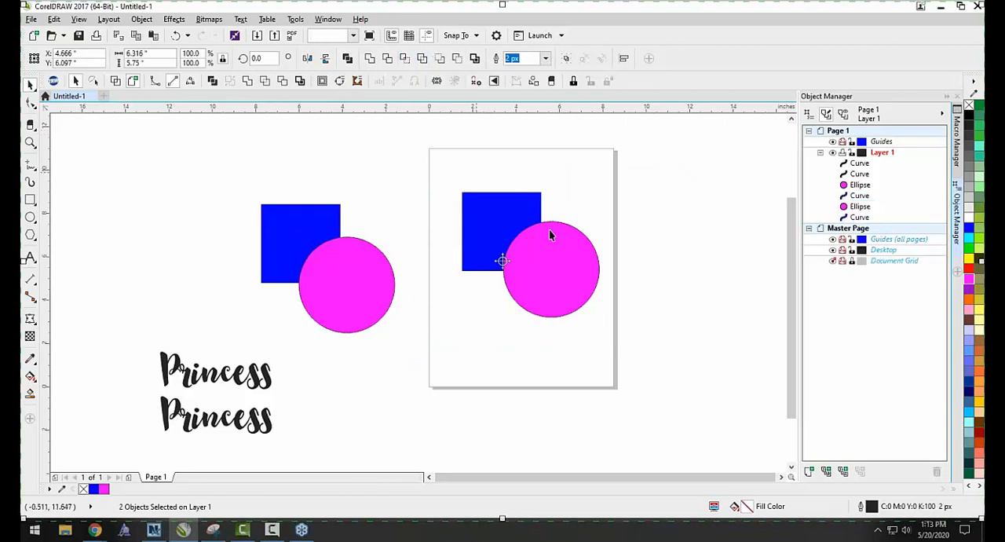
pyautogui.moveTo(560, 262); pyautogui.dragTo(602, 282)
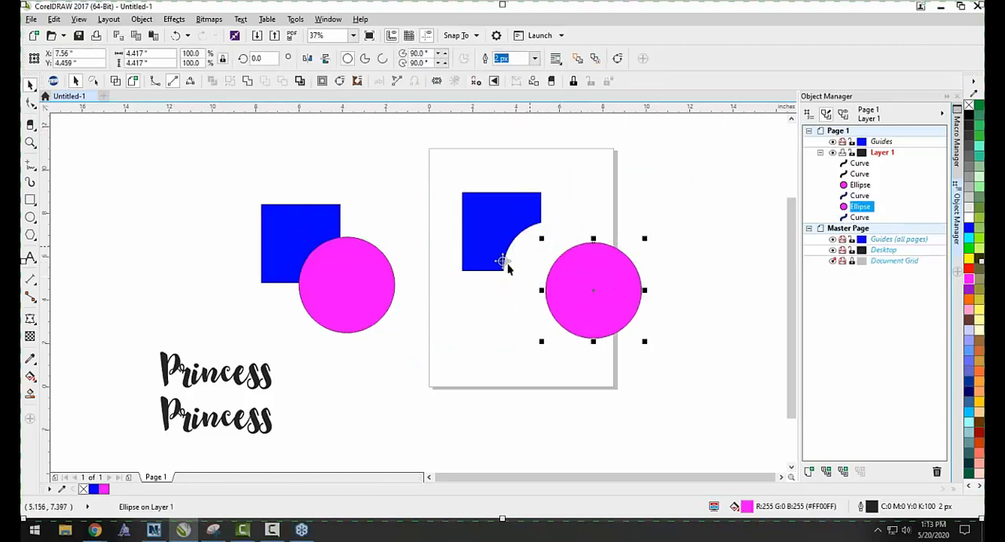
pyautogui.hotkey('ctrl', 'z')
pyautogui.click(468, 322)
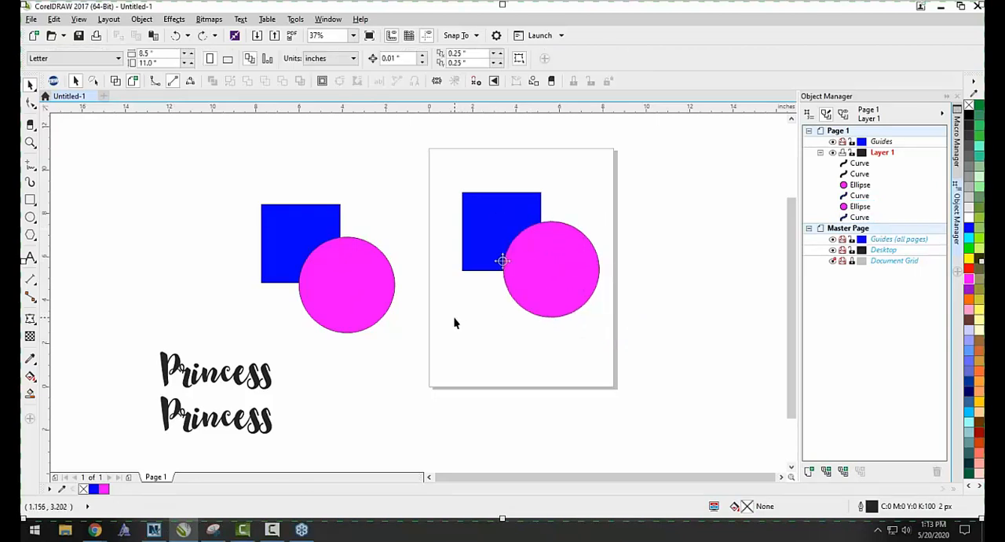
pyautogui.hotkey('ctrl', 'z')
pyautogui.click(419, 335)
# Move the magenta circle on the page off the uncut blue square, and undo the move.
pyautogui.moveTo(523, 265); pyautogui.dragTo(563, 314)
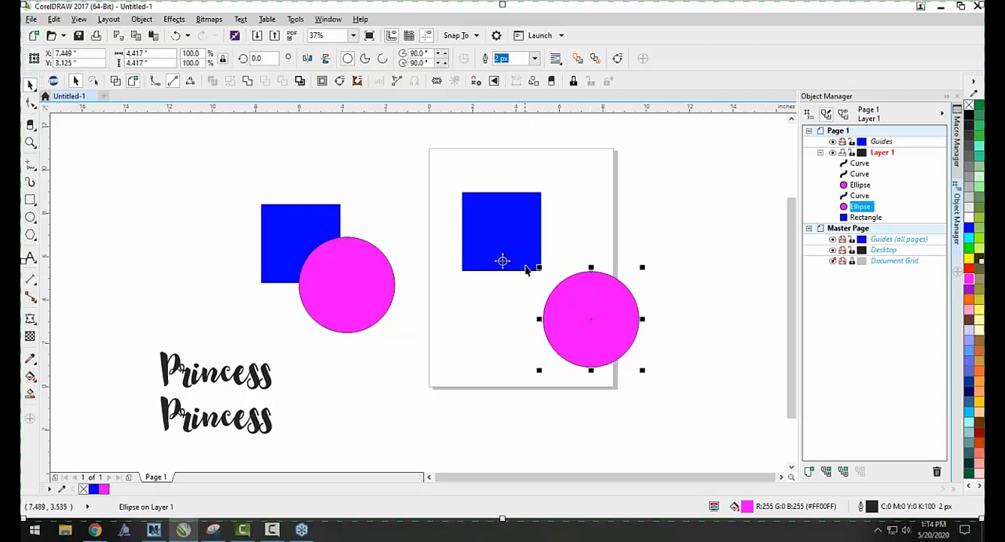
pyautogui.scroll(2, 526, 254)
pyautogui.hotkey('ctrl', 'z')
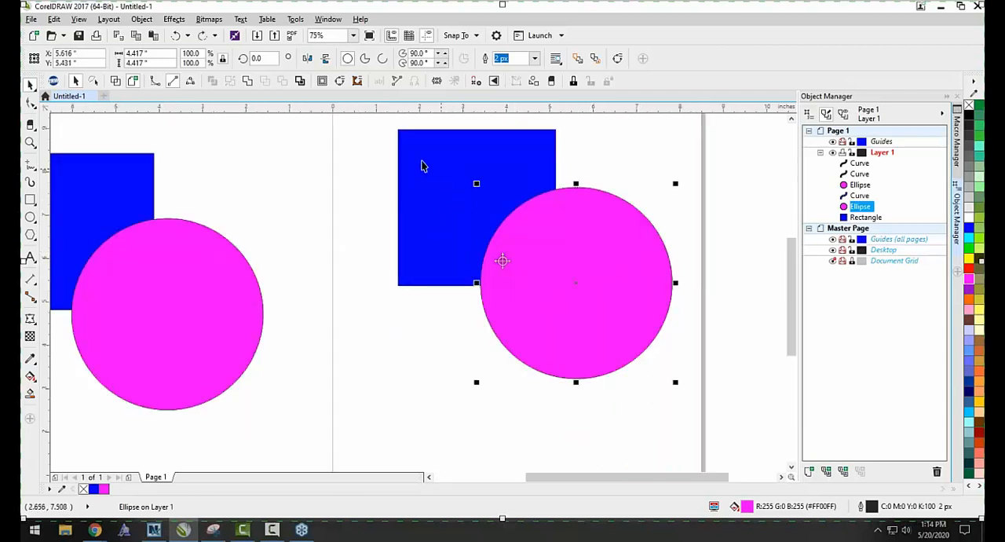
pyautogui.click(429, 354)
pyautogui.scroll(-2, 429, 338)
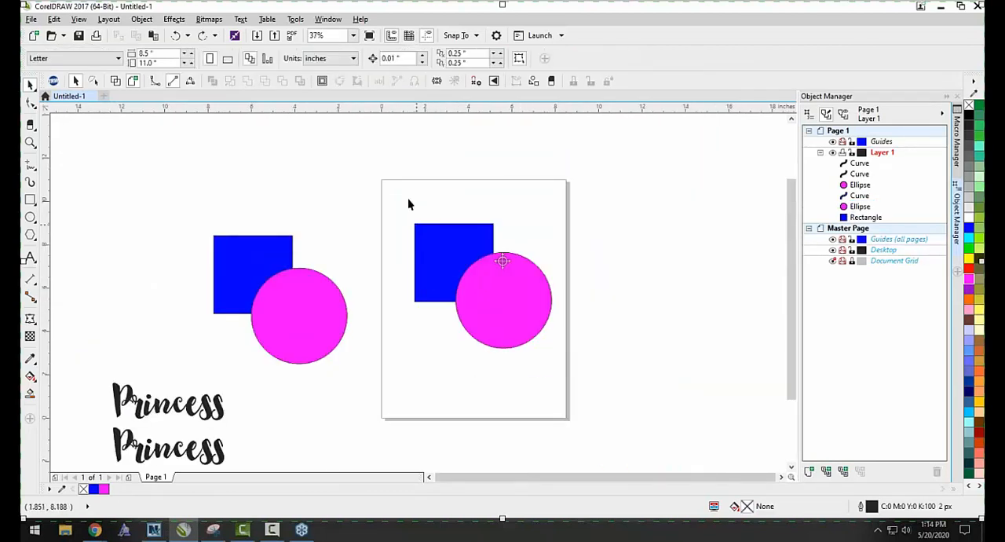
# Compare the page's overlapping square and circle with the trimmed pair in wireframe, and return to the enhanced view.
pyautogui.moveTo(397, 207); pyautogui.dragTo(594, 364)
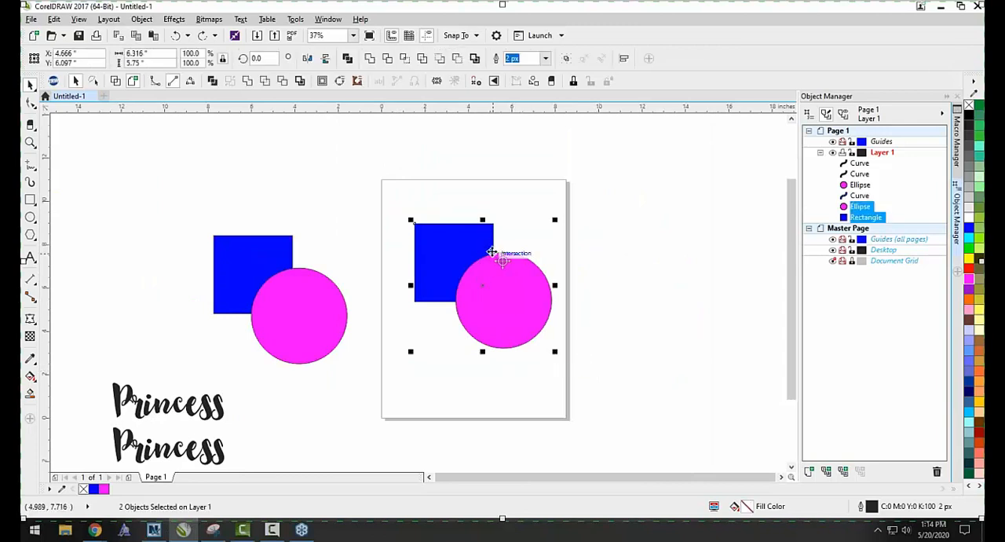
pyautogui.click(116, 81)
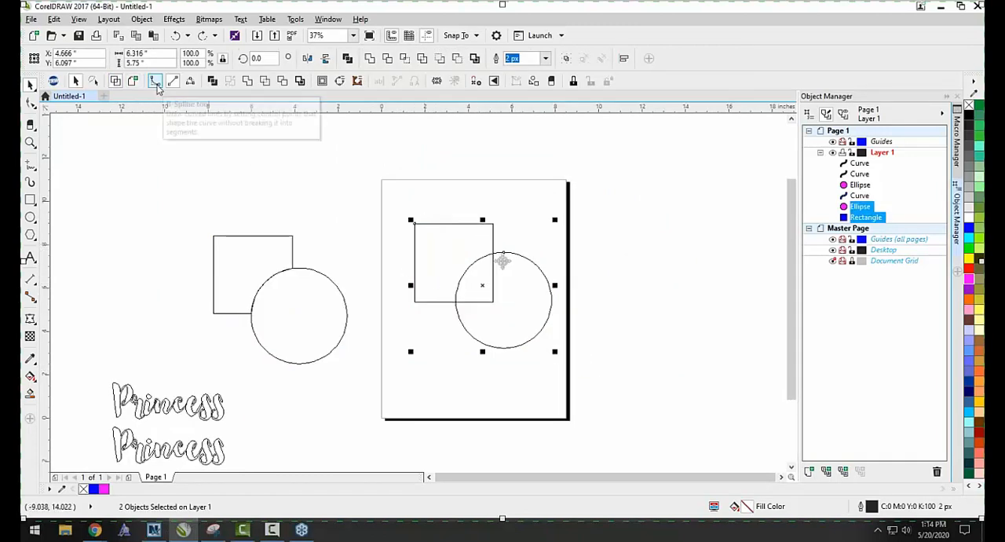
pyautogui.click(134, 82)
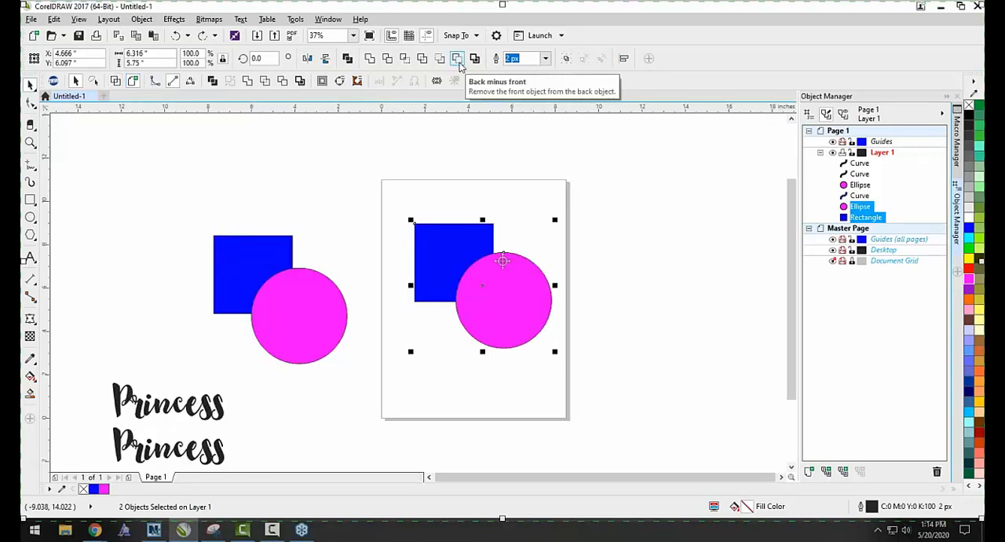
pyautogui.click(583, 240)
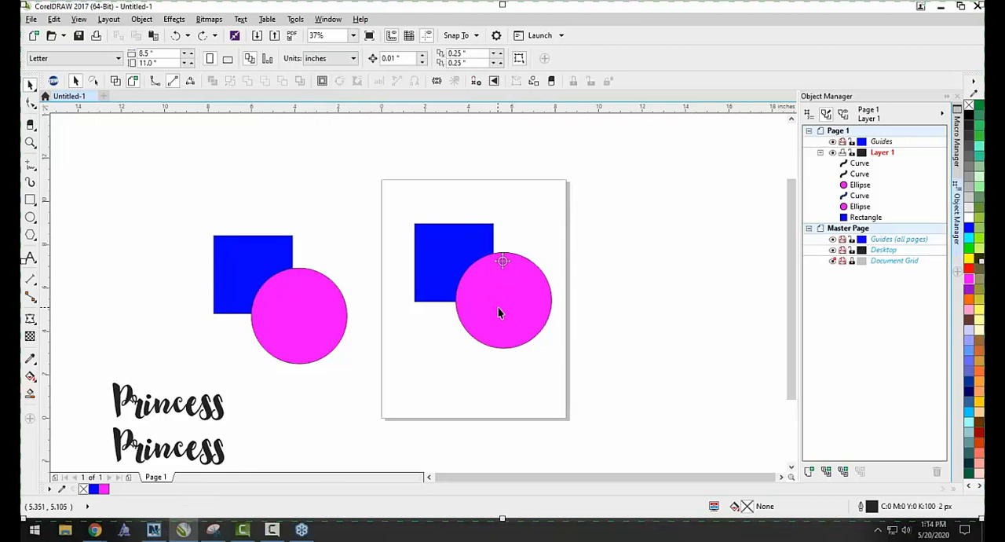
# Apply Back minus front to the blue square and magenta circle on the page, and deselect the result.
pyautogui.moveTo(390, 190); pyautogui.dragTo(636, 404)
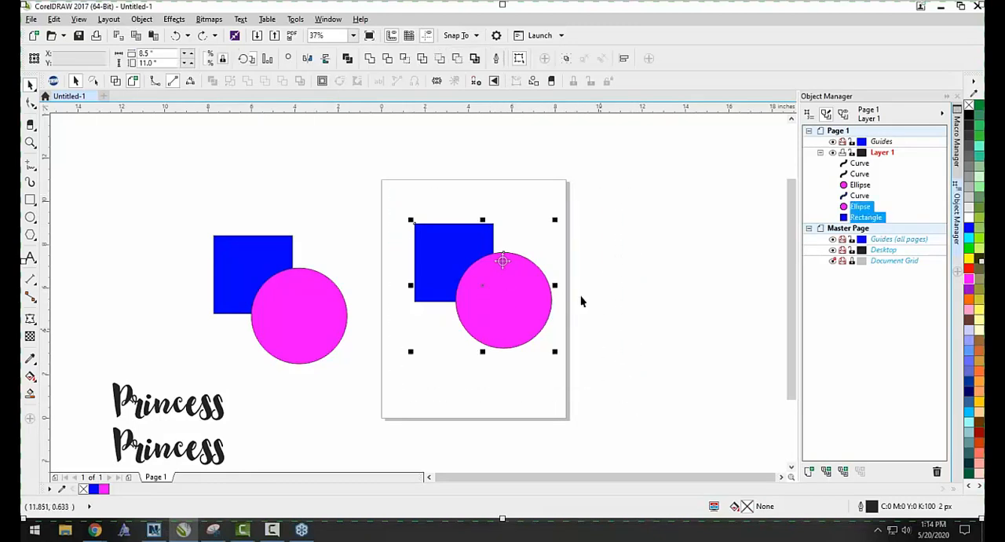
pyautogui.click(458, 59)
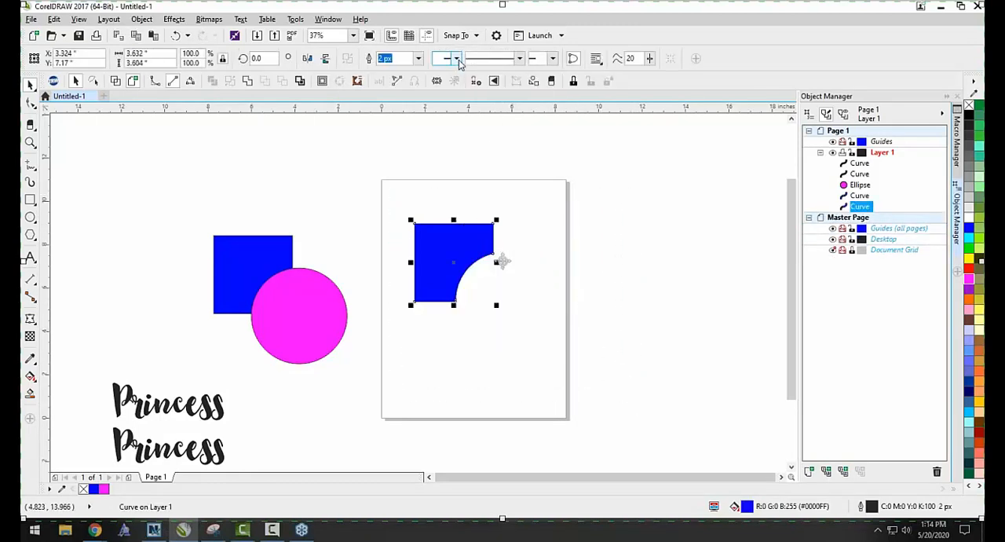
pyautogui.click(514, 186)
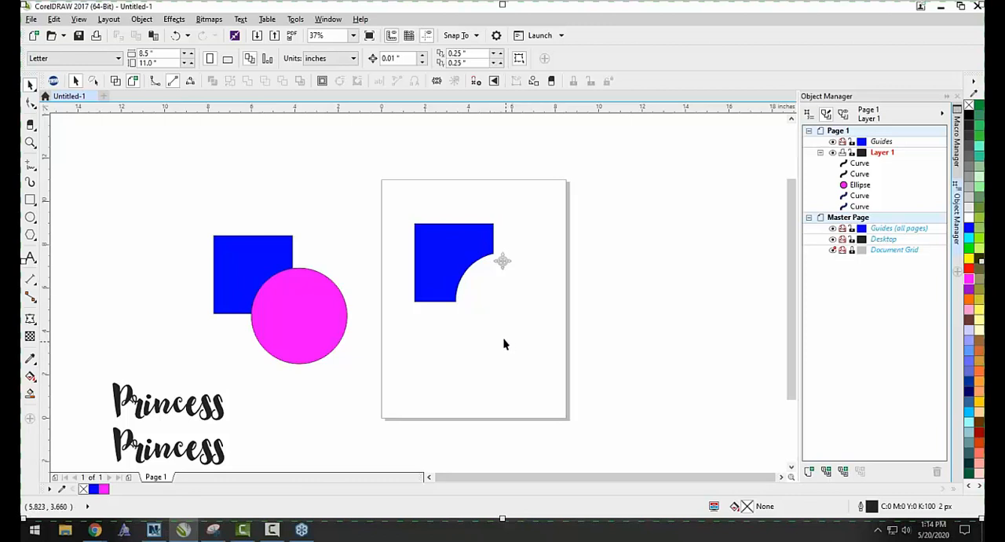
# Undo the Back minus front operation on the page's blue square and magenta circle.
pyautogui.hotkey('ctrl', 'z')
pyautogui.click(642, 285)
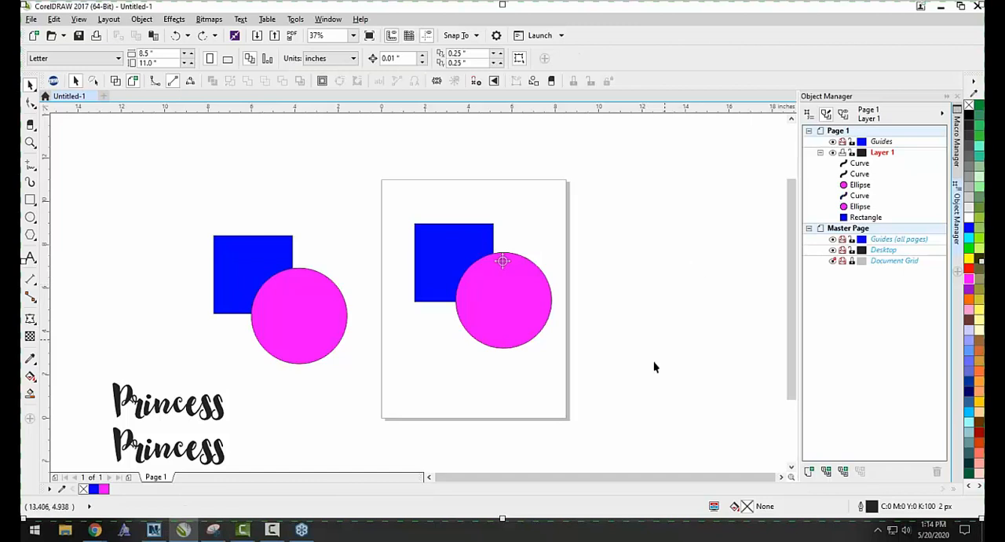
pyautogui.scroll(1, 530, 263)
# Apply Front minus back to the page's blue square and magenta circle, and undo it.
pyautogui.moveTo(243, 131); pyautogui.dragTo(642, 455)
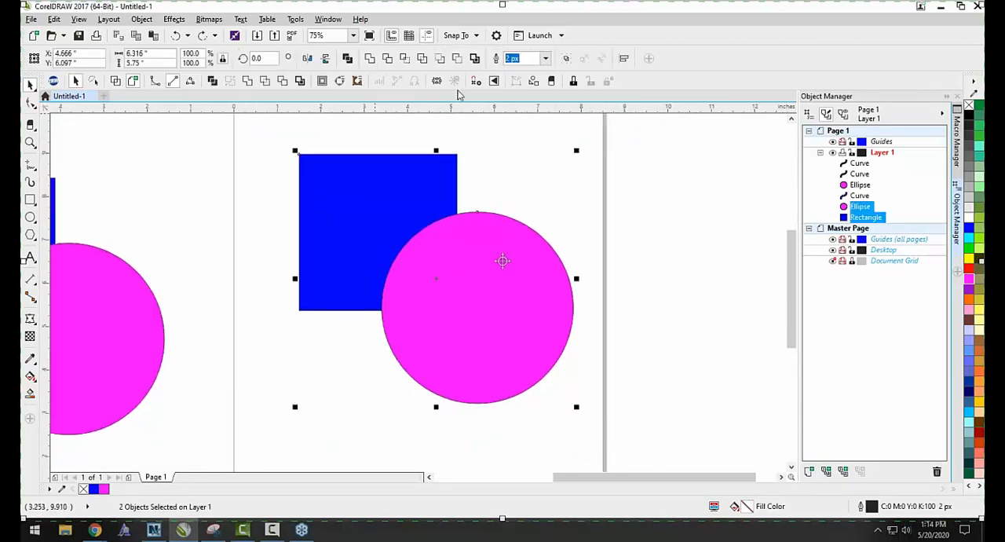
pyautogui.click(441, 60)
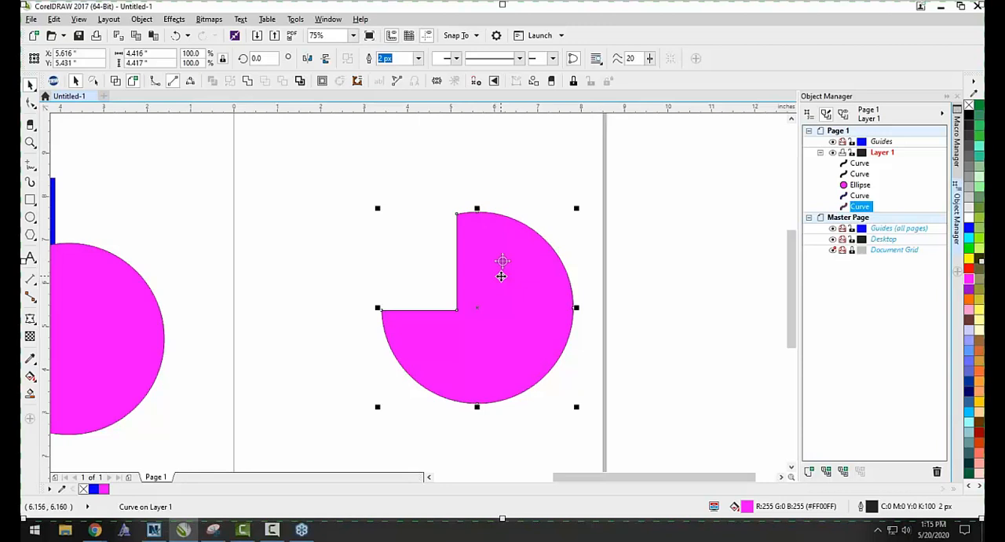
pyautogui.click(653, 248)
pyautogui.hotkey('ctrl', 'z')
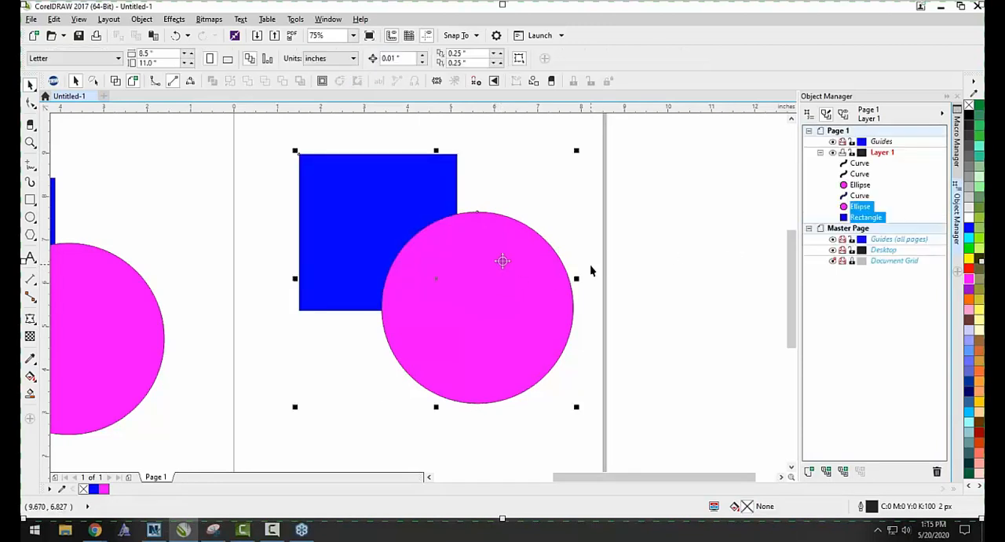
# Apply Back minus front to the page's square and circle, undo it, and clear the selection.
pyautogui.moveTo(258, 123); pyautogui.dragTo(646, 422)
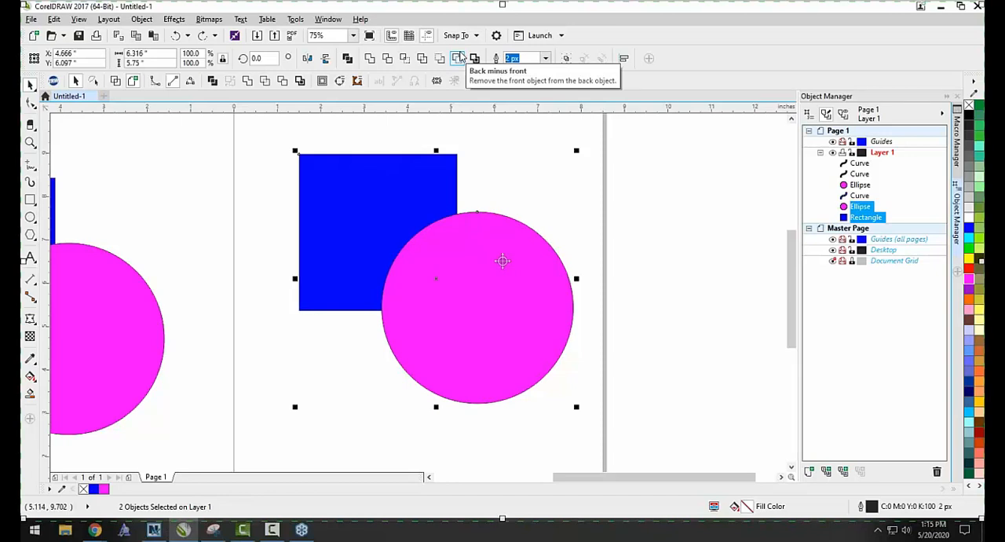
pyautogui.click(458, 58)
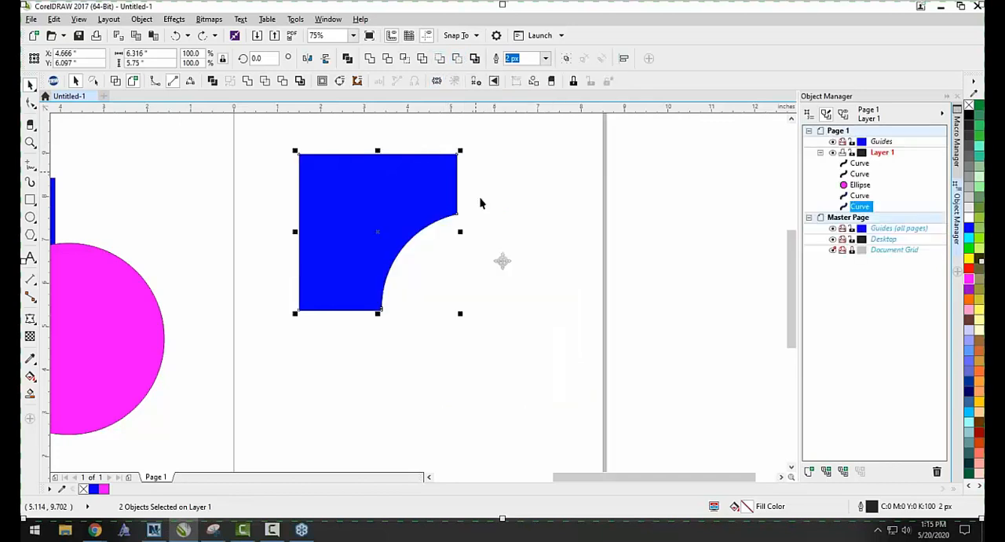
pyautogui.click(523, 266)
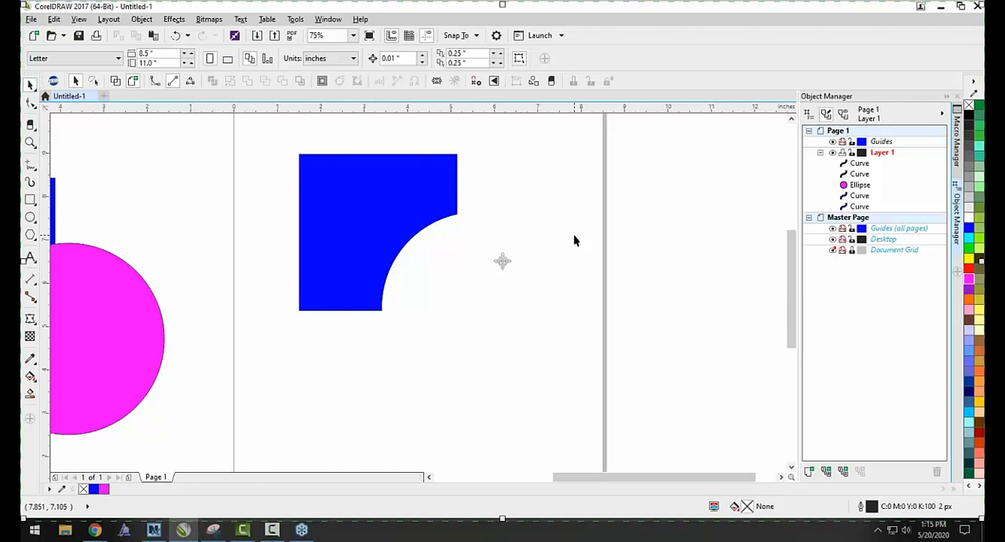
pyautogui.hotkey('ctrl', 'z')
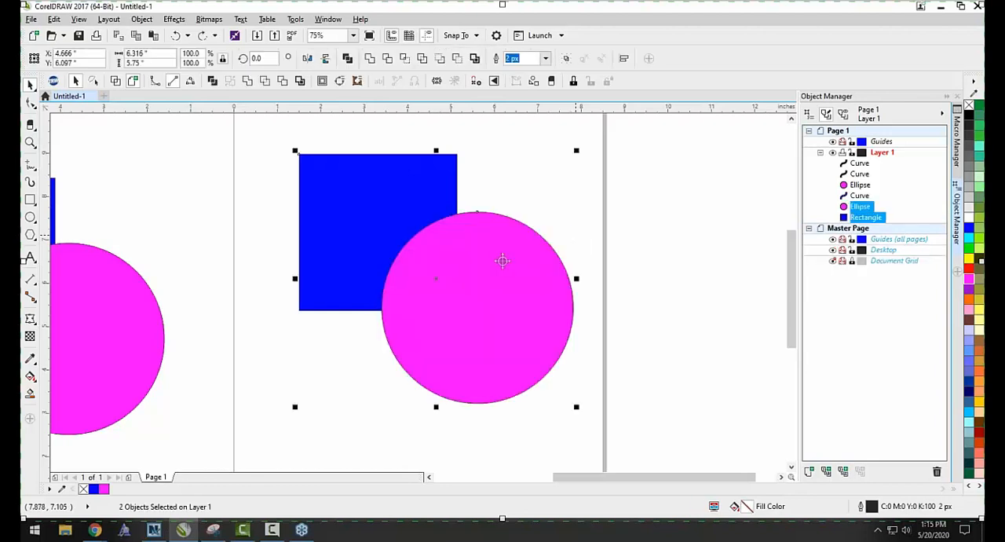
pyautogui.click(612, 219)
pyautogui.scroll(-3, 384, 267)
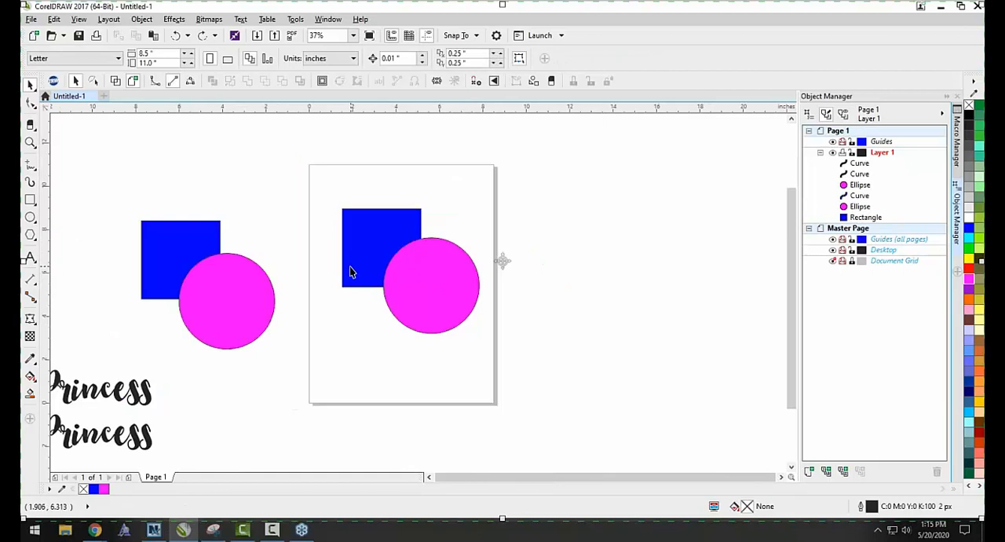
# Move the page's magenta circle down to the page's lower edge, clear of the blue square.
pyautogui.scroll(2, 312, 265)
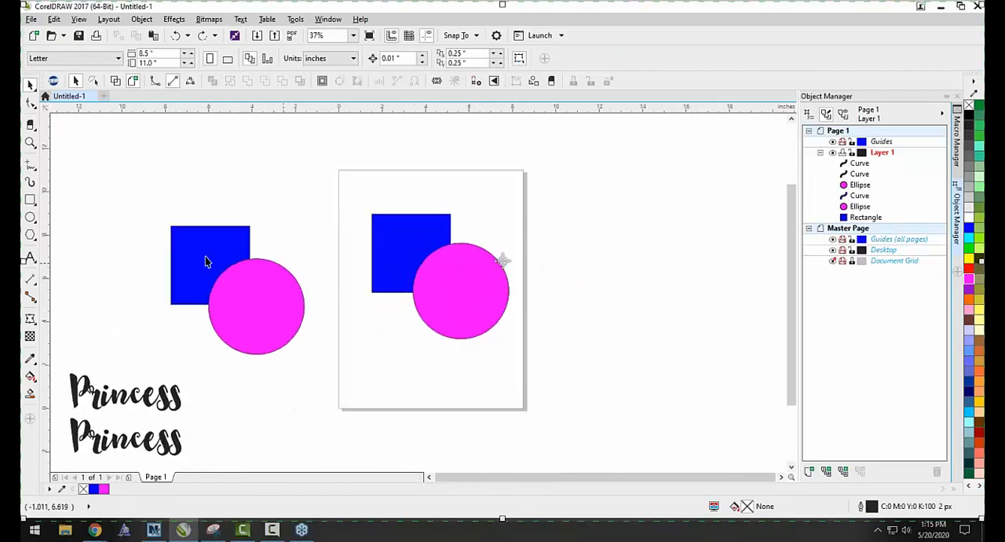
pyautogui.click(405, 239)
pyautogui.moveTo(480, 294); pyautogui.dragTo(424, 393)
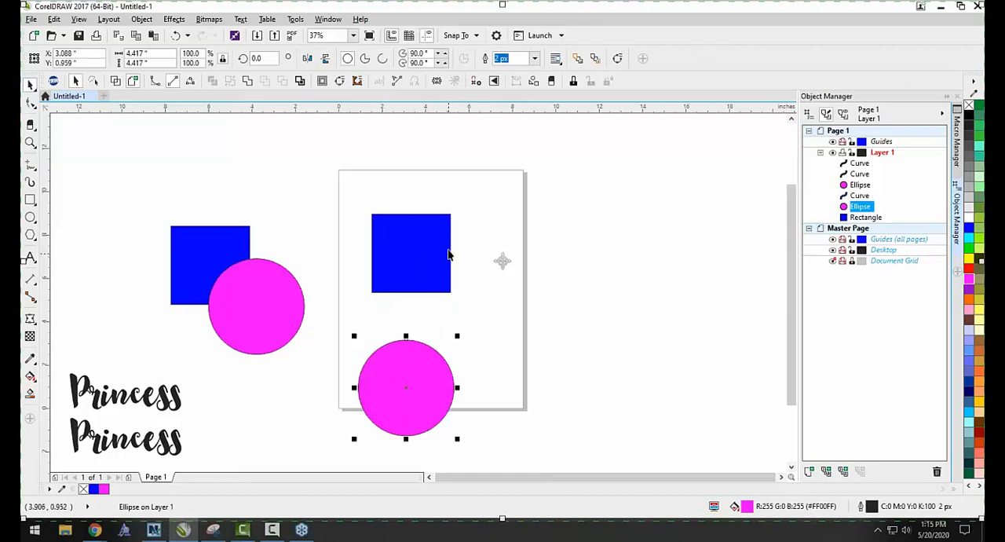
# Stretch the page's blue square into a horizontal bar about 10 by 0.9 inches near the page's upper edge.
pyautogui.click(450, 253)
pyautogui.moveTo(453, 253); pyautogui.dragTo(589, 253)
pyautogui.moveTo(449, 276); pyautogui.dragTo(426, 205)
pyautogui.click(365, 307)
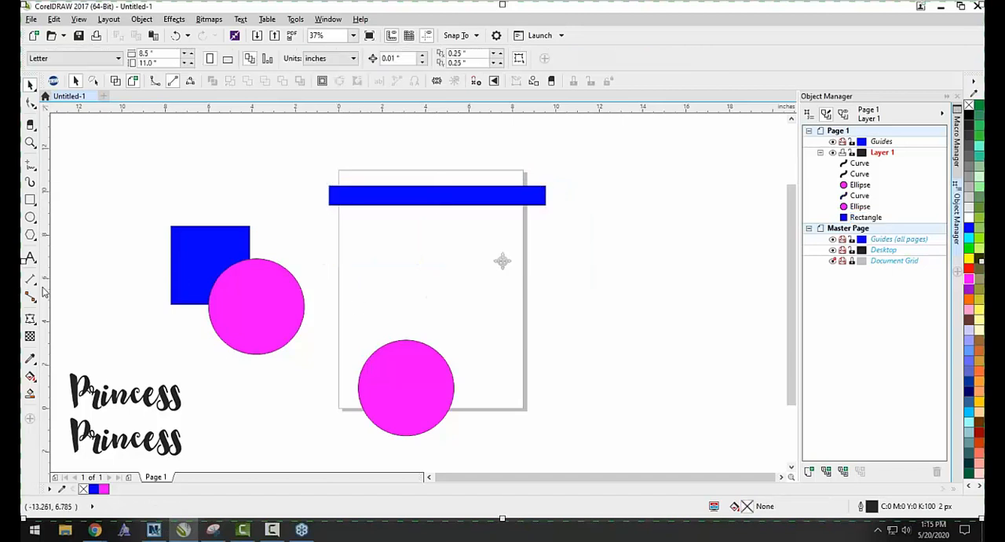
# Draw a small five-pointed star about 0.44 by 0.42 inches on the left end of the blue bar.
pyautogui.click(31, 236)
pyautogui.click(63, 252)
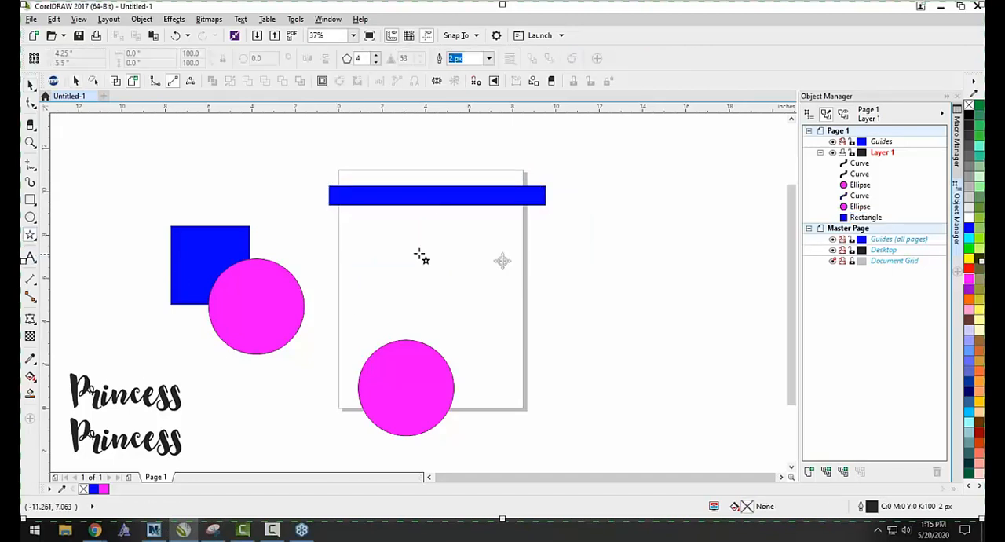
pyautogui.scroll(2, 365, 196)
pyautogui.moveTo(343, 195); pyautogui.dragTo(317, 209)
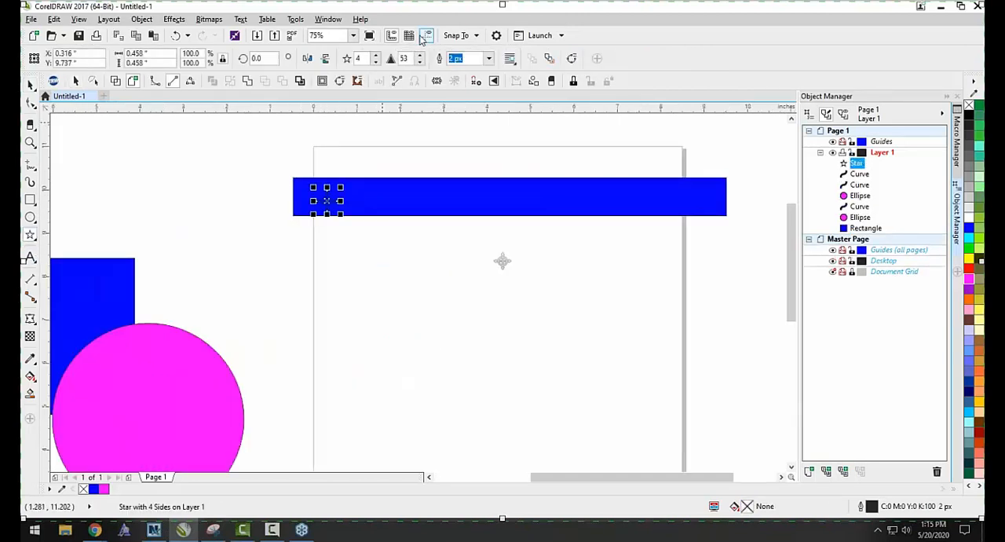
pyautogui.click(375, 55)
# Enlarge the star to about 0.61 by 0.58 inches, and give it a white fill with no outline.
pyautogui.scroll(2, 335, 200)
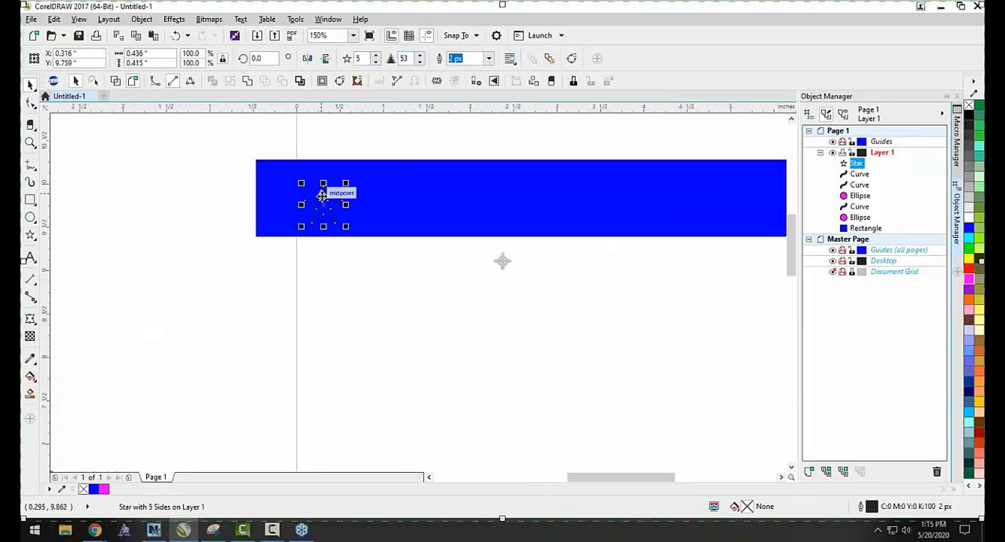
pyautogui.moveTo(324, 216); pyautogui.dragTo(366, 232)
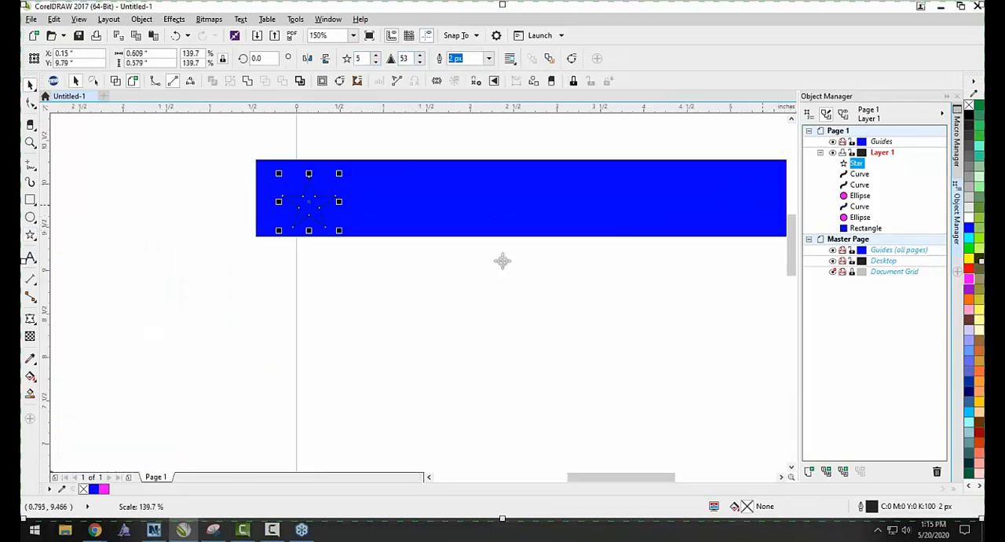
pyautogui.click(972, 219)
pyautogui.rightClick(971, 105)
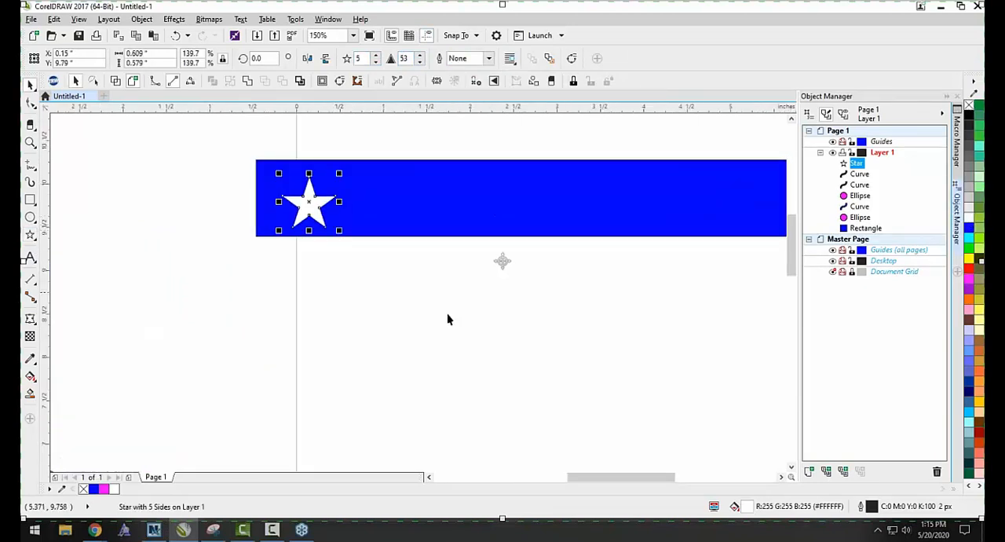
pyautogui.click(448, 314)
# Duplicate the white star along the blue bar to make five, and weld the five stars into one object.
pyautogui.scroll(-1, 295, 245)
pyautogui.moveTo(302, 228); pyautogui.dragTo(679, 223)
pyautogui.moveTo(703, 276); pyautogui.dragTo(278, 183)
pyautogui.click(369, 58)
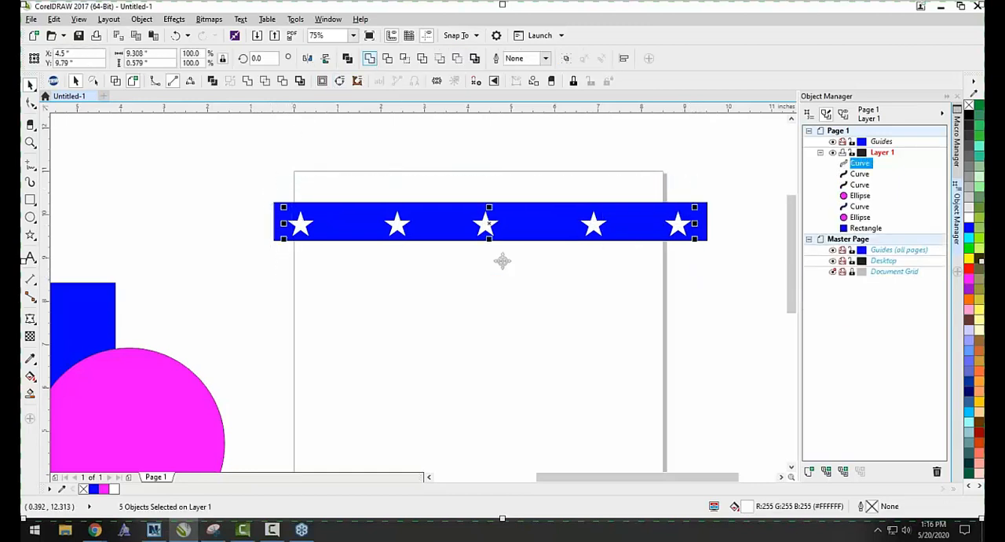
pyautogui.scroll(4, 303, 221)
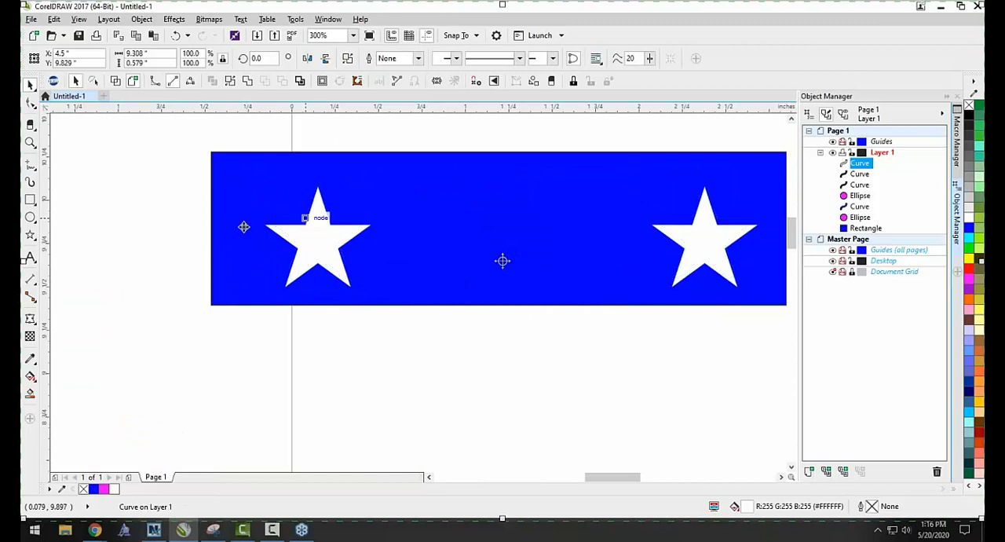
pyautogui.click(143, 232)
pyautogui.scroll(-2, 248, 267)
pyautogui.scroll(-4, 361, 259)
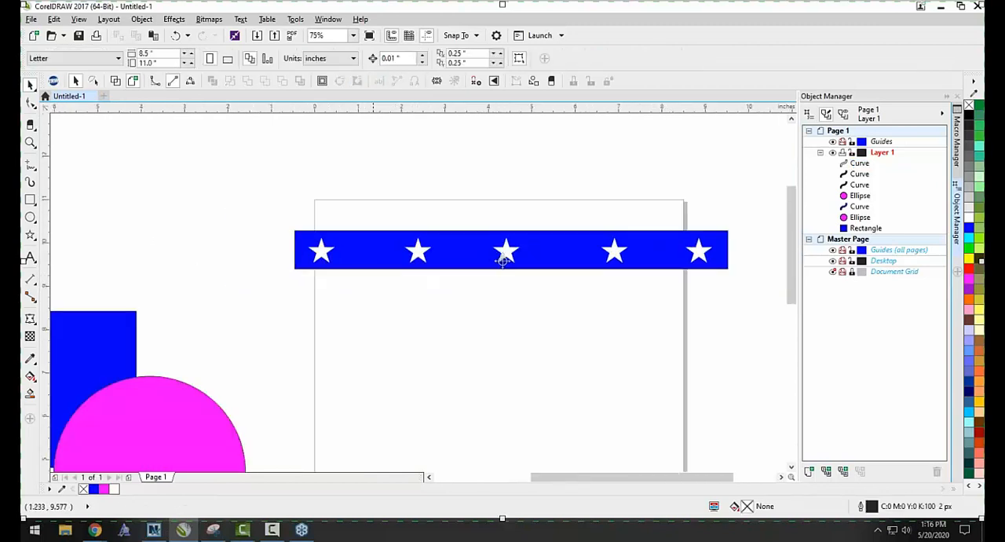
# Fill the welded stars with grey (#999999).
pyautogui.scroll(2, 440, 263)
pyautogui.click(444, 264)
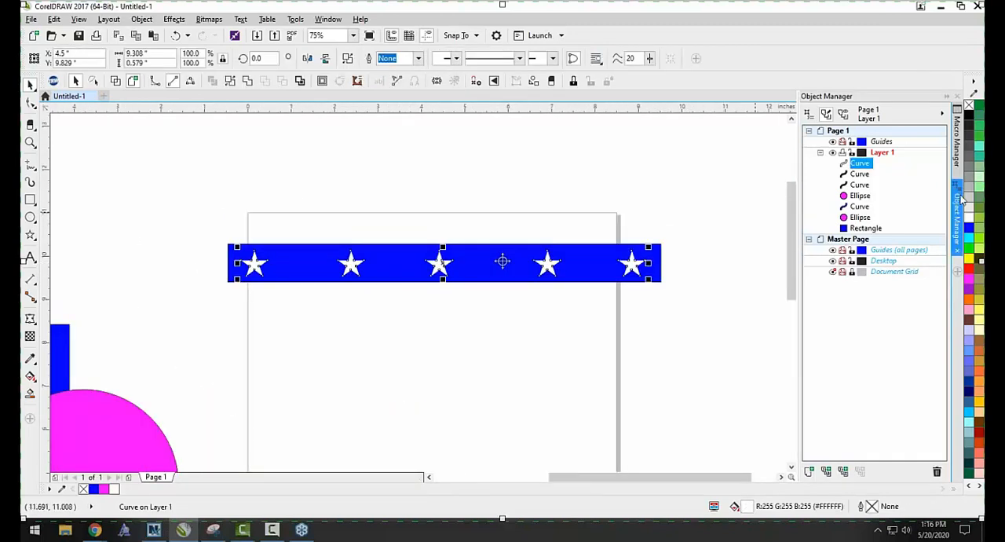
pyautogui.click(980, 179)
pyautogui.click(672, 294)
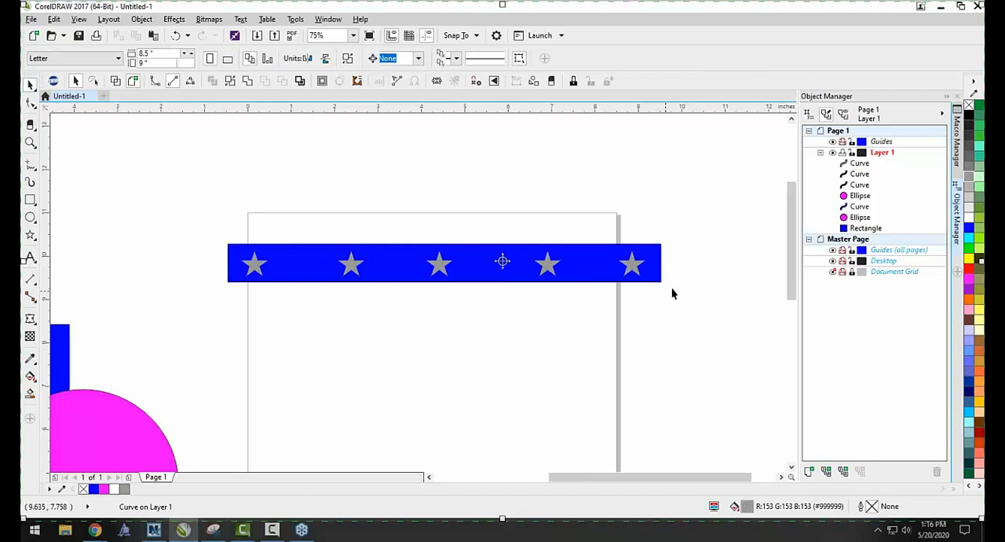
# Select the grey stars followed by the blue bar, and review the Back minus front and Simplify shaping options.
pyautogui.click(351, 265)
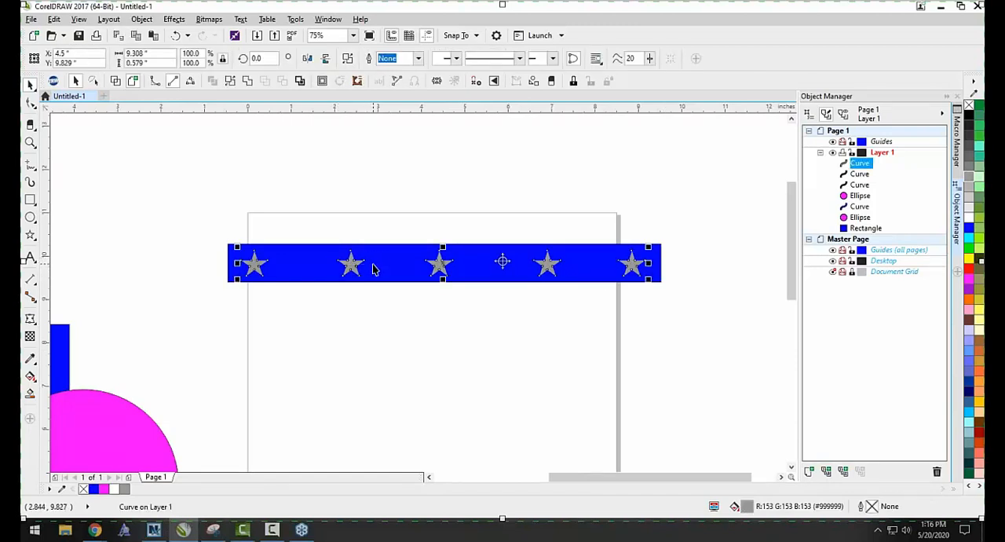
pyautogui.keyDown('shift'); pyautogui.click(376, 269); pyautogui.keyUp('shift')
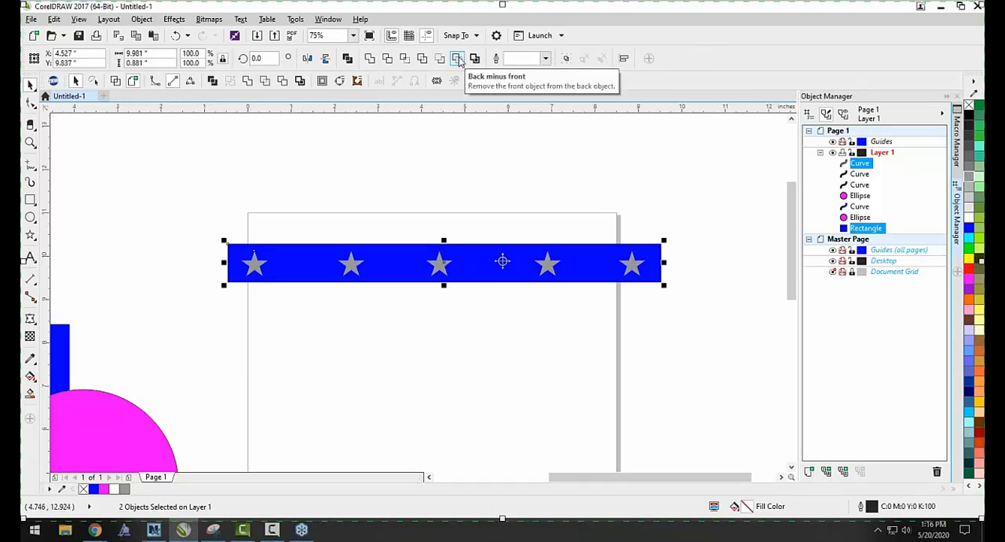
pyautogui.click(369, 285)
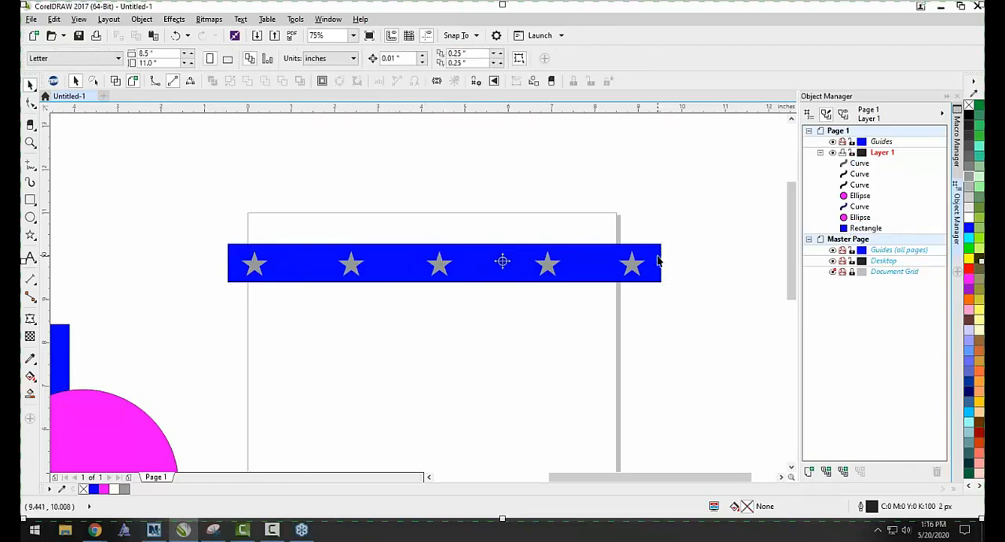
pyautogui.click(631, 266)
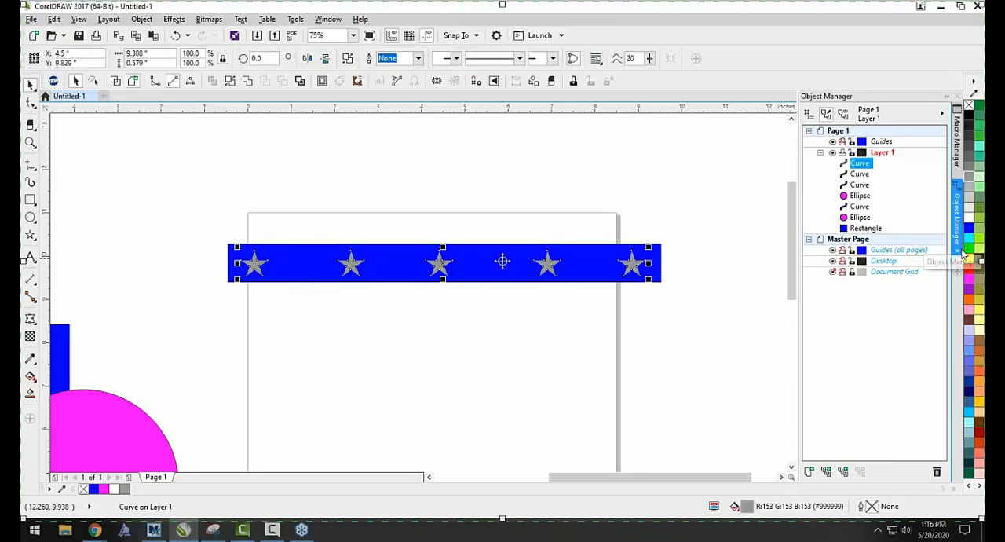
pyautogui.keyDown('shift'); pyautogui.click(420, 265); pyautogui.keyUp('shift')
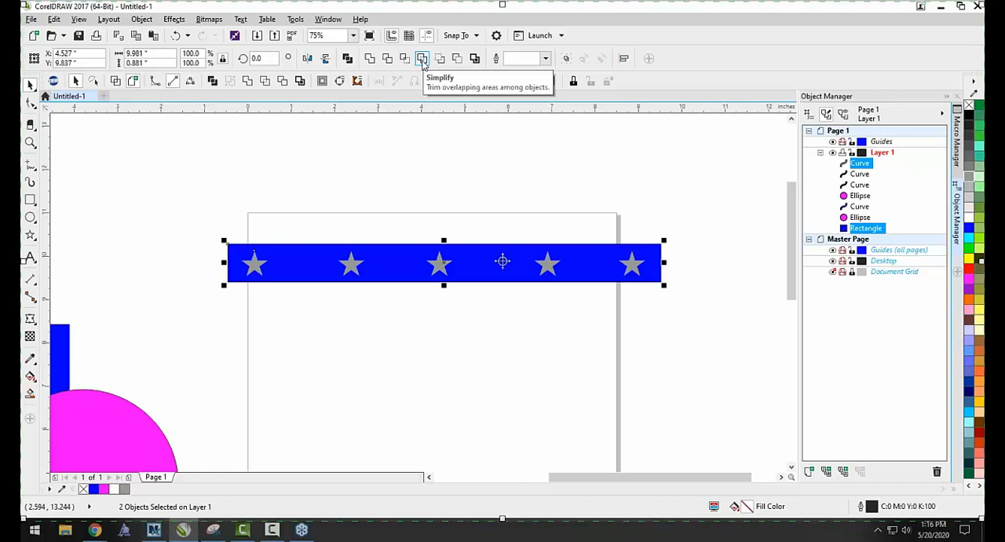
pyautogui.click(334, 188)
pyautogui.click(256, 267)
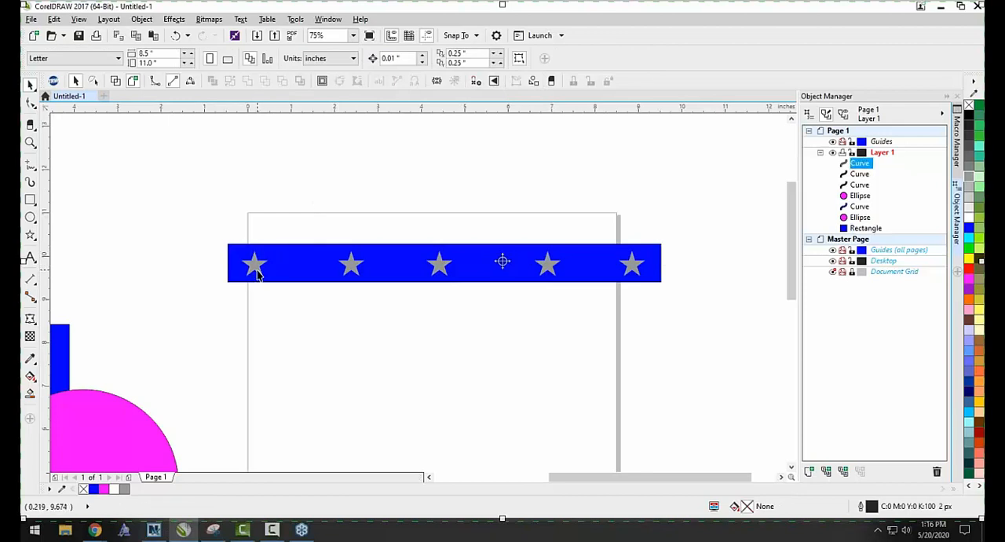
pyautogui.keyDown('shift'); pyautogui.click(314, 259); pyautogui.keyUp('shift')
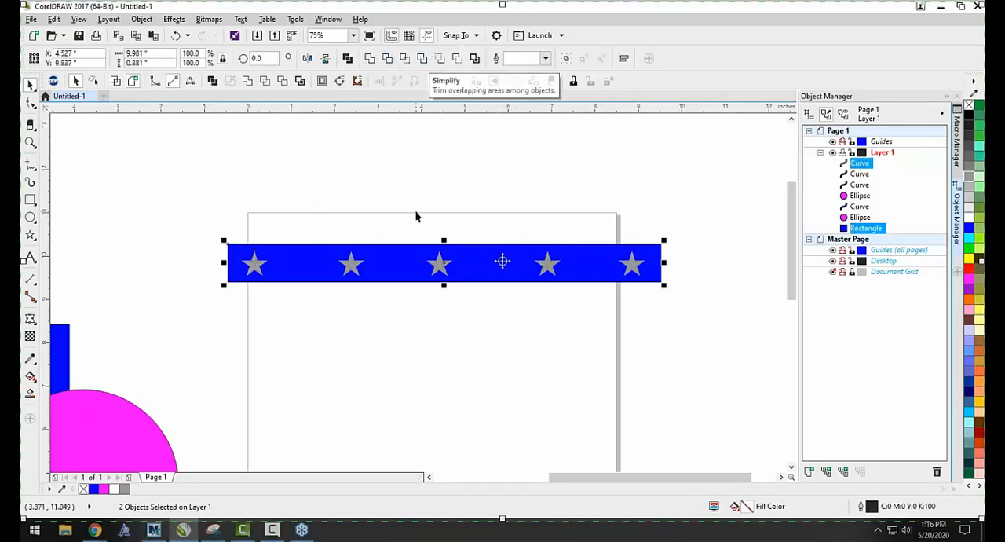
# Duplicate the blue bar with its grey stars directly below the original.
pyautogui.click(136, 211)
pyautogui.moveTo(150, 202); pyautogui.dragTo(664, 318)
pyautogui.moveTo(530, 249); pyautogui.dragTo(485, 314)
# Trim the upper blue bar with its grey stars.
pyautogui.moveTo(215, 232); pyautogui.dragTo(698, 292)
pyautogui.click(387, 60)
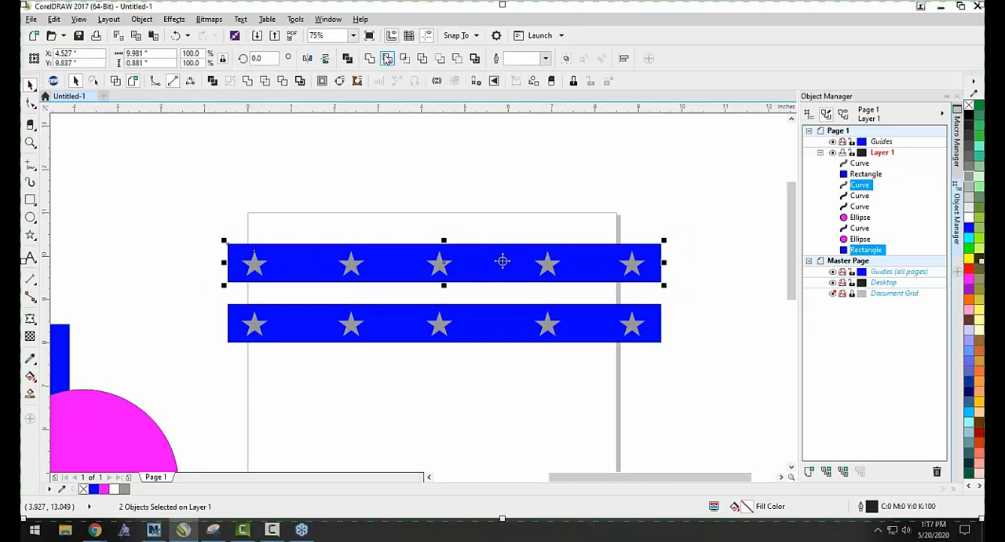
pyautogui.click(400, 173)
# Move the upper bar's grey stars upward to check the cut-outs, undo the move, and clear the selection.
pyautogui.scroll(3, 351, 267)
pyautogui.press('Tab')
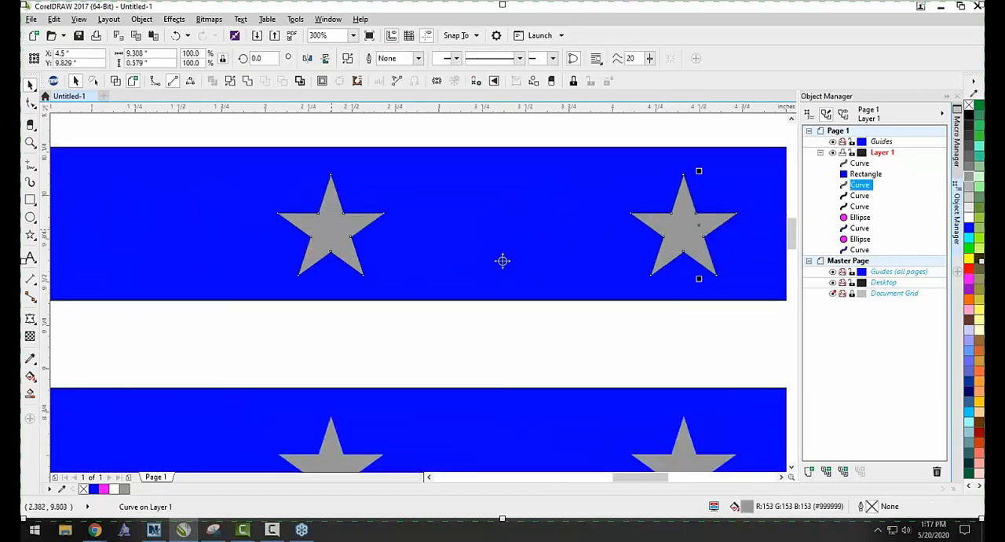
pyautogui.moveTo(325, 234); pyautogui.dragTo(325, 173)
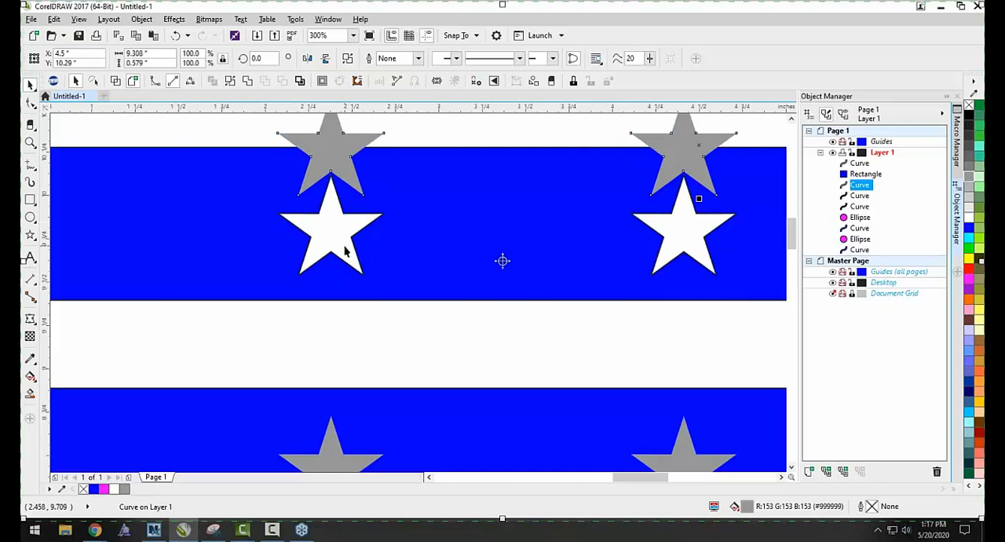
pyautogui.hotkey('ctrl', 'z')
pyautogui.scroll(-5, 347, 332)
pyautogui.click(361, 212)
# Apply Back minus front to the lower blue bar and its grey stars.
pyautogui.scroll(3, 239, 262)
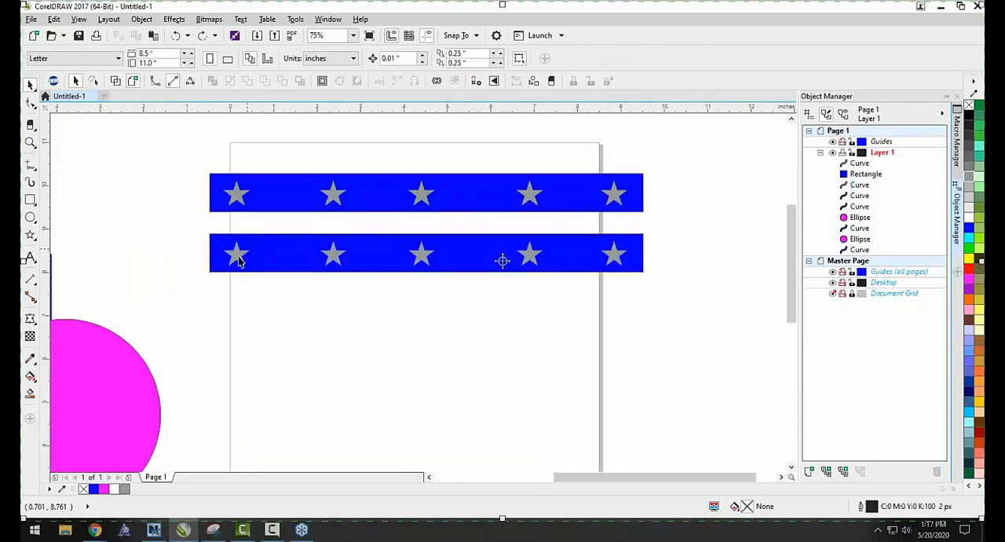
pyautogui.moveTo(674, 294); pyautogui.dragTo(157, 228)
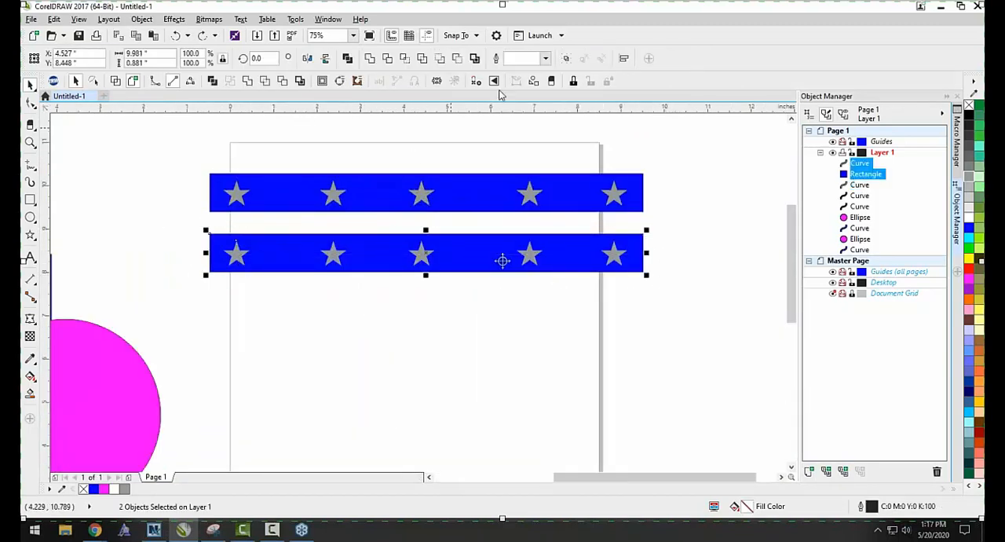
pyautogui.click(457, 61)
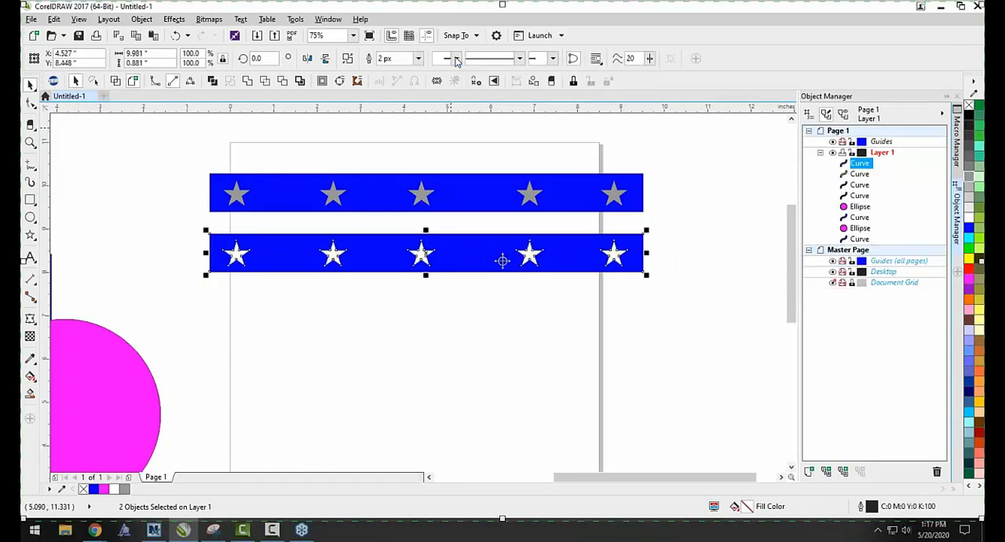
# Clear the selection and inspect the star cut-outs in the lower blue bar up close.
pyautogui.click(531, 315)
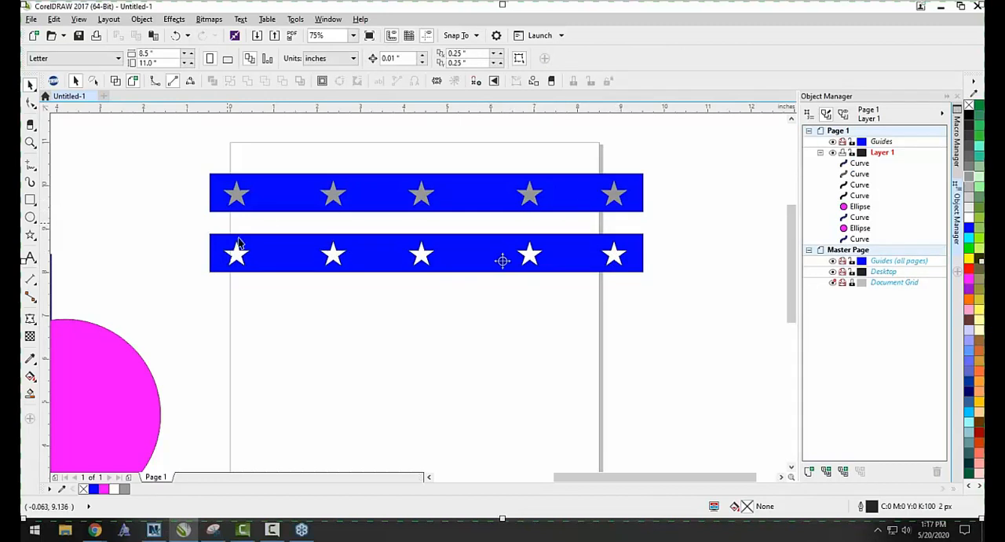
pyautogui.scroll(2, 238, 254)
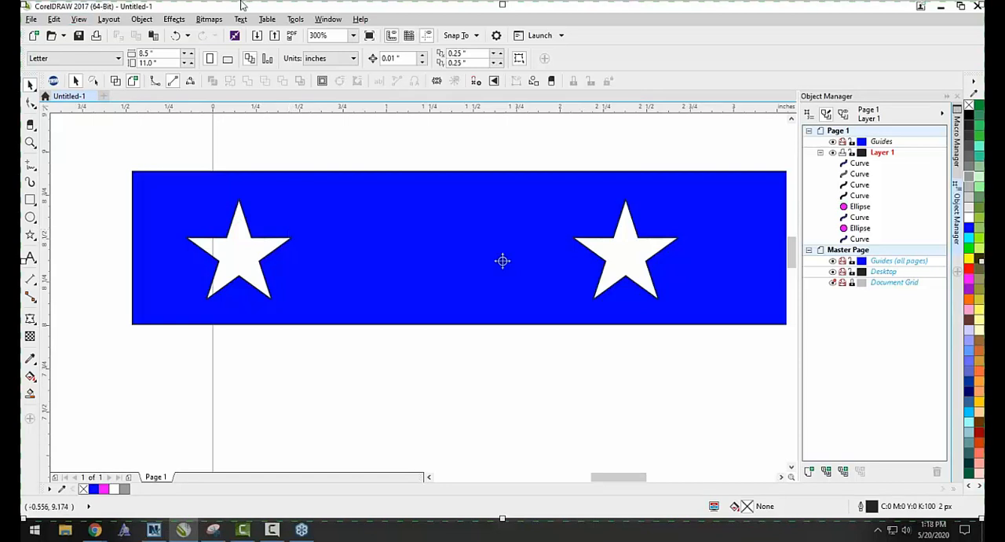
# Review the start-up choices in the General workspace options, pick Start a New Document, and cancel the dialog.
pyautogui.click(295, 18)
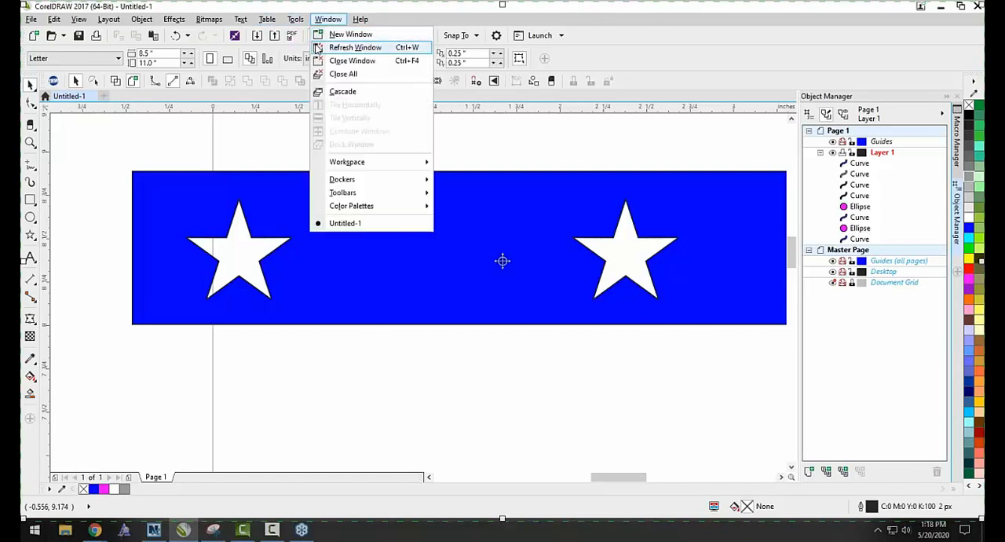
pyautogui.click(296, 19)
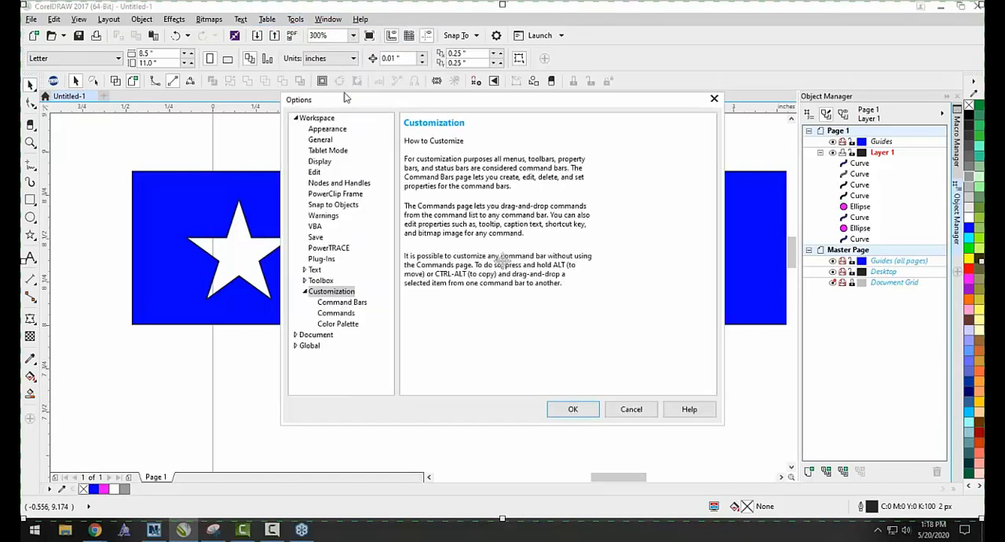
pyautogui.click(333, 142)
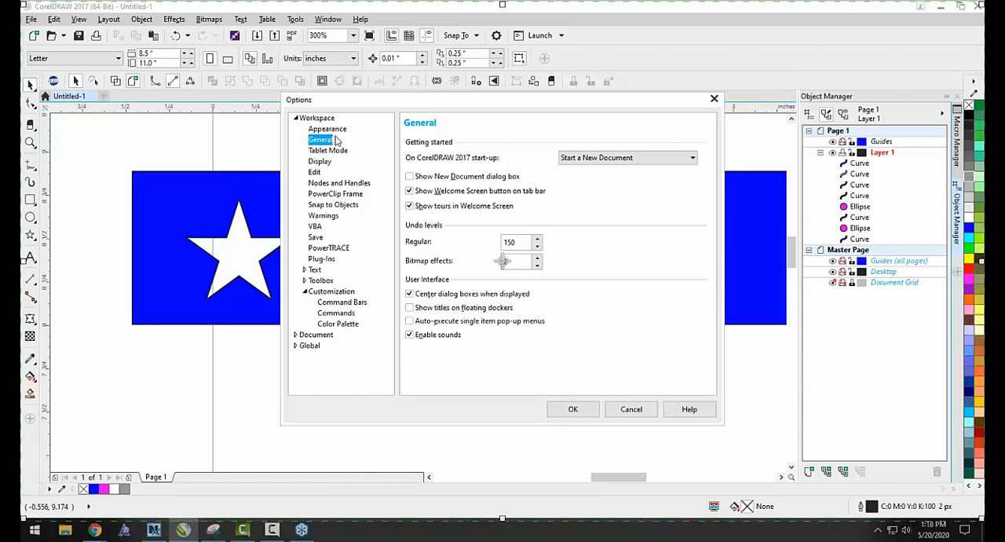
pyautogui.click(601, 158)
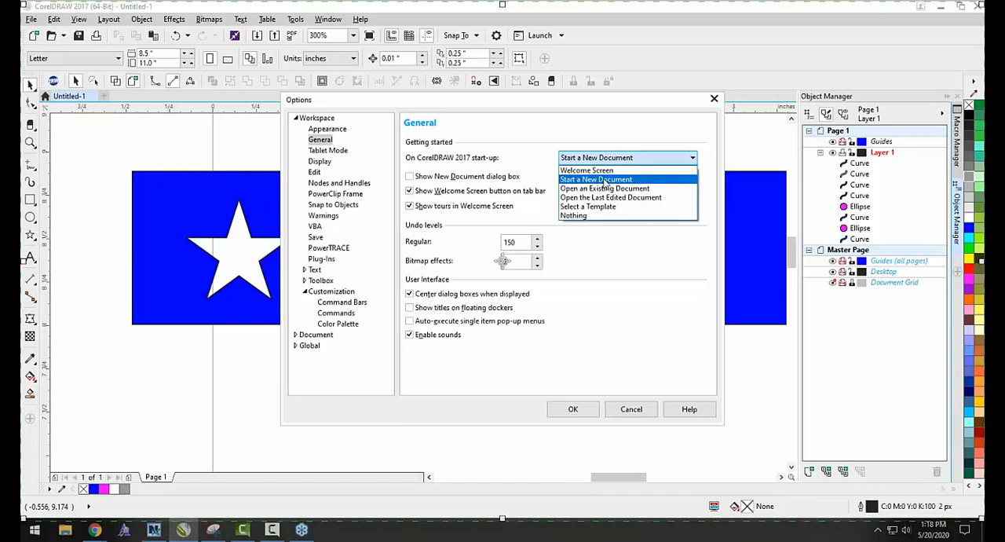
pyautogui.click(604, 179)
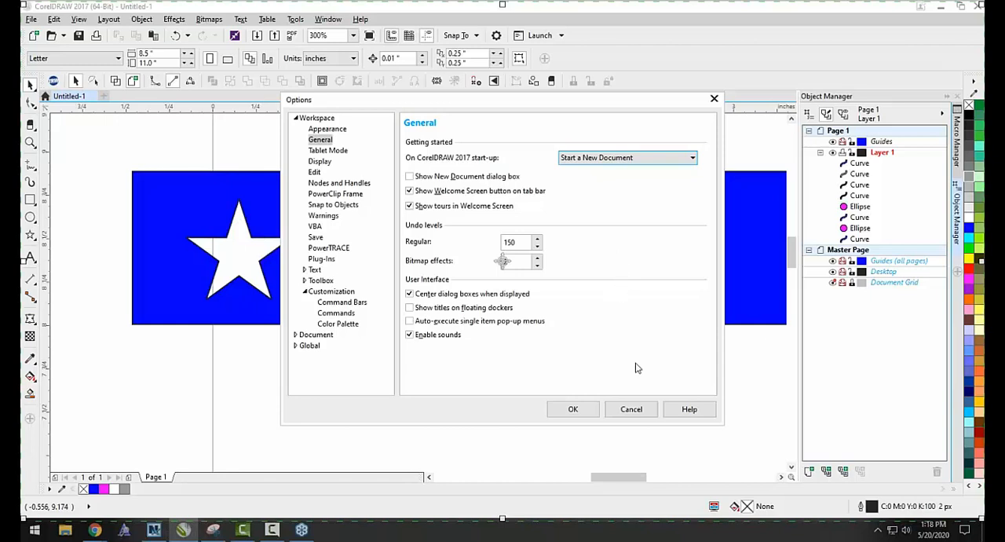
pyautogui.click(633, 409)
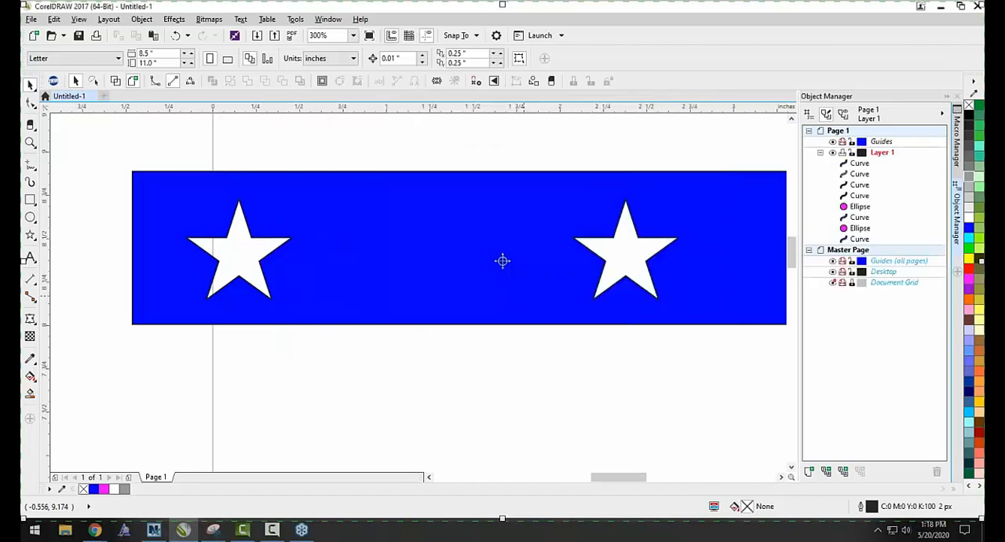
pyautogui.scroll(-5, 502, 261)
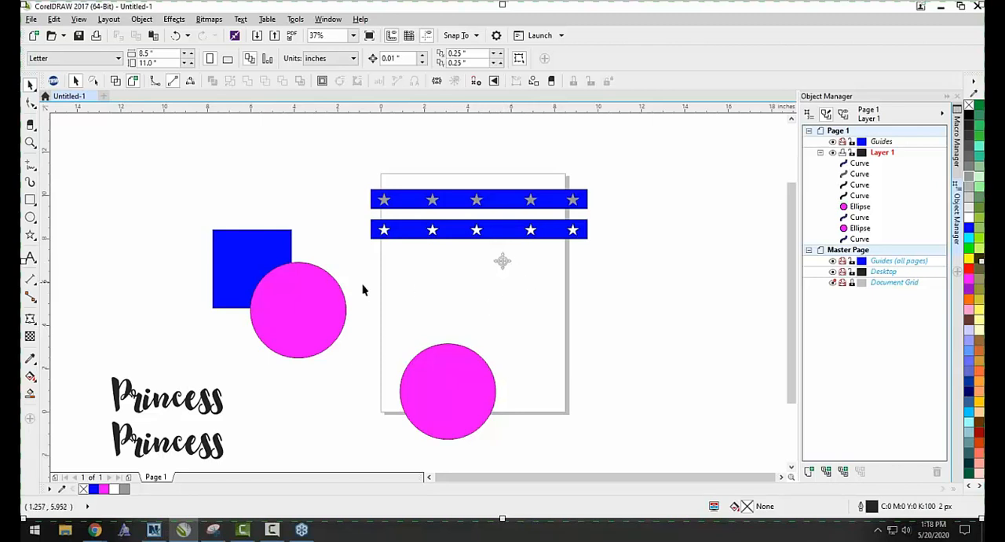
pyautogui.scroll(1, 220, 302)
pyautogui.scroll(-1, 169, 144)
pyautogui.moveTo(163, 132); pyautogui.dragTo(348, 297)
pyautogui.scroll(-1, 348, 233)
pyautogui.scroll(1, 351, 225)
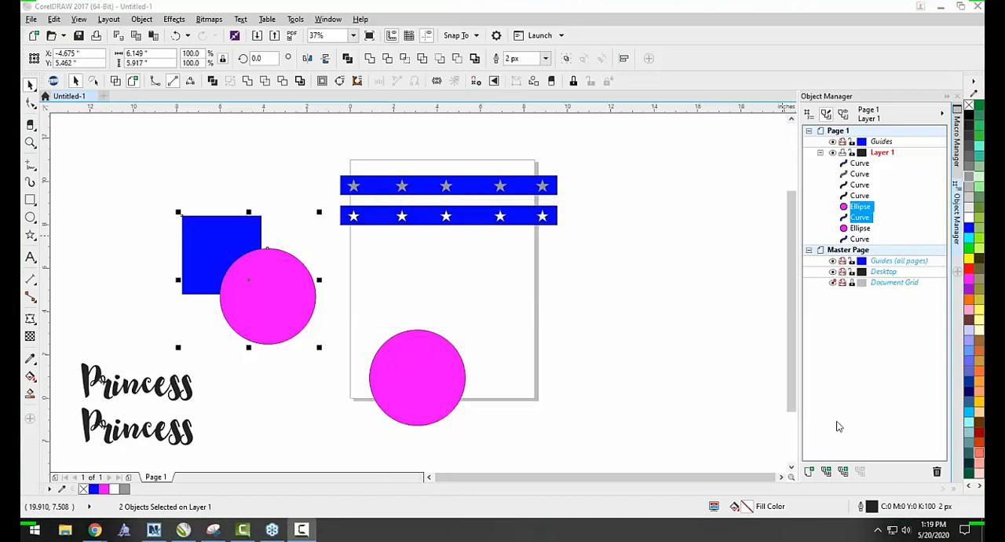
pyautogui.click(680, 343)
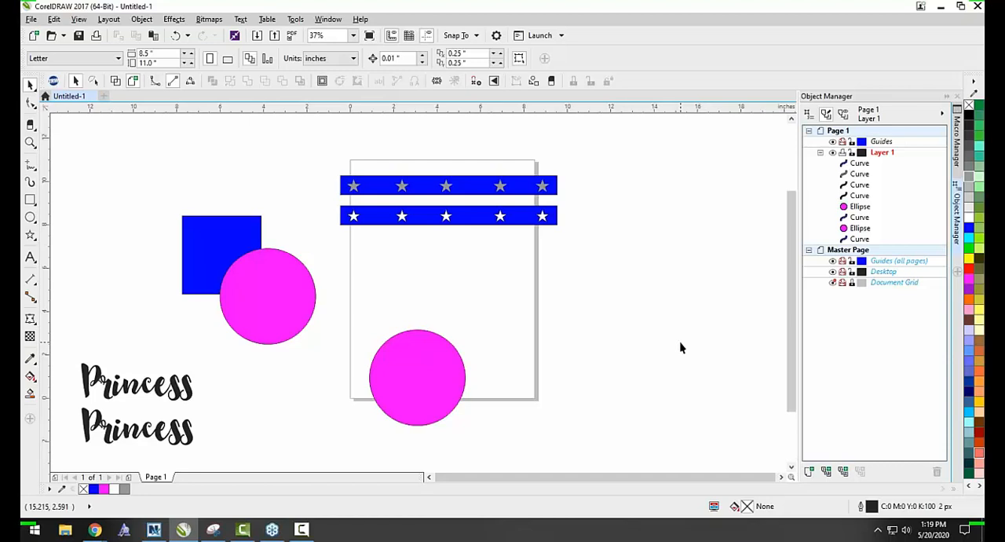
# Move the lone magenta circle up on the page and apply a one-step outside contour with a 0.11" offset.
pyautogui.moveTo(425, 391); pyautogui.dragTo(427, 325)
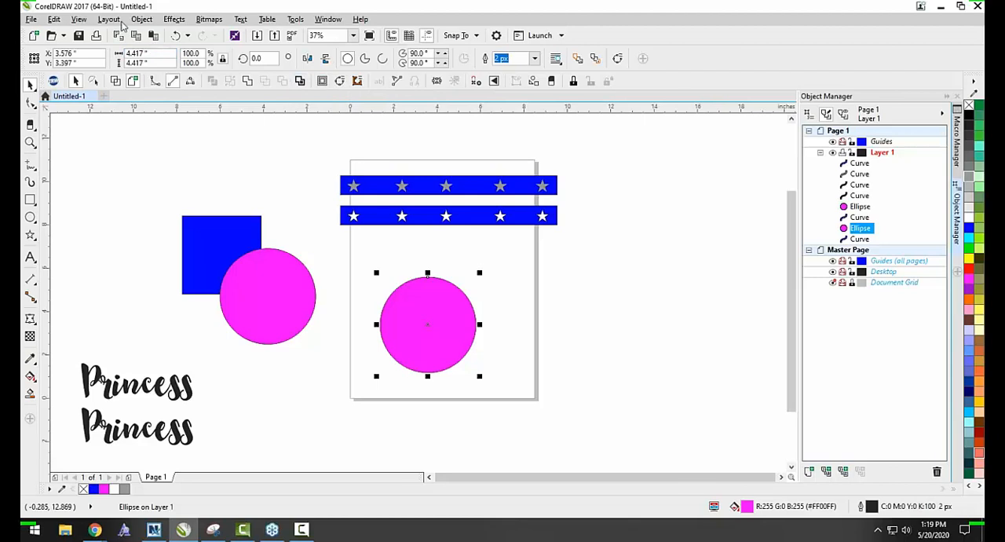
pyautogui.click(141, 19)
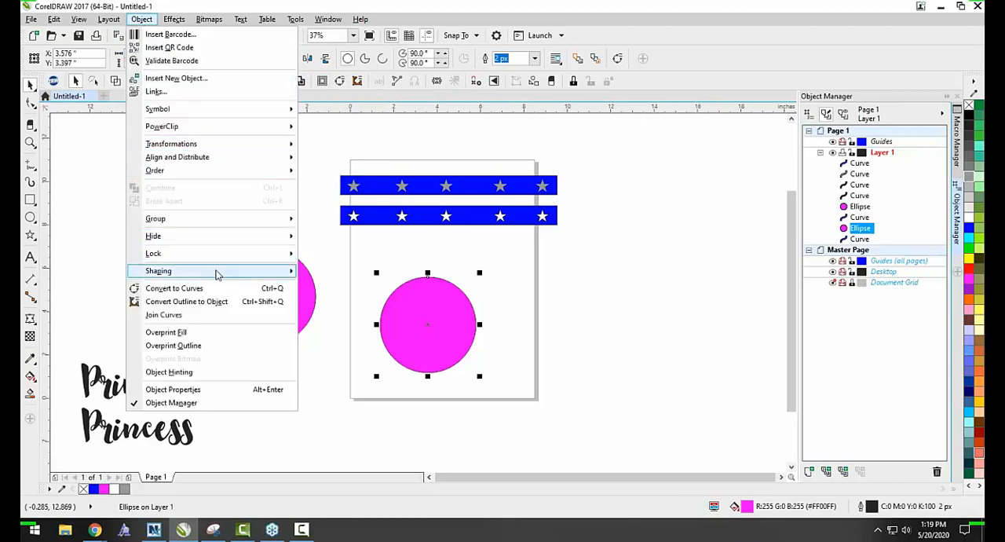
pyautogui.moveTo(218, 273)
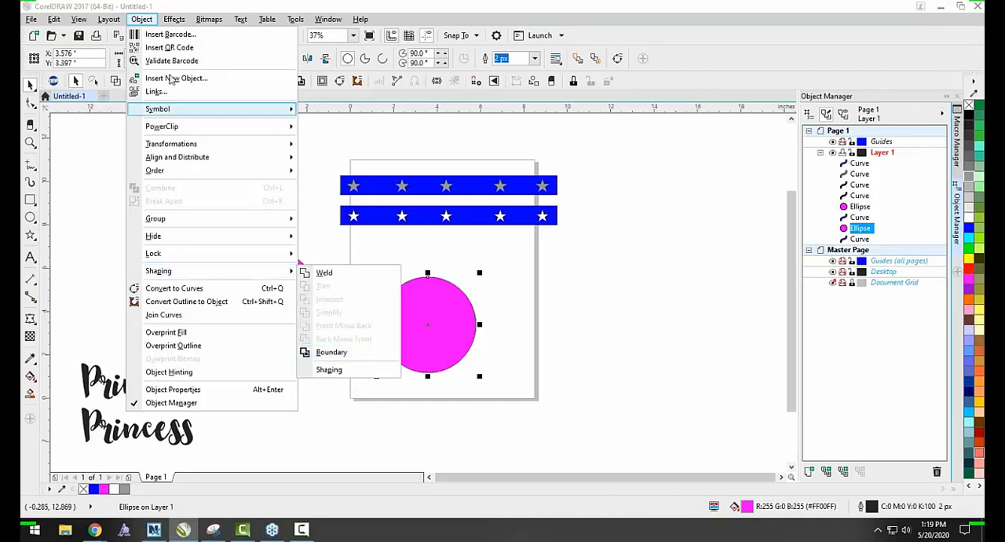
pyautogui.moveTo(168, 22)
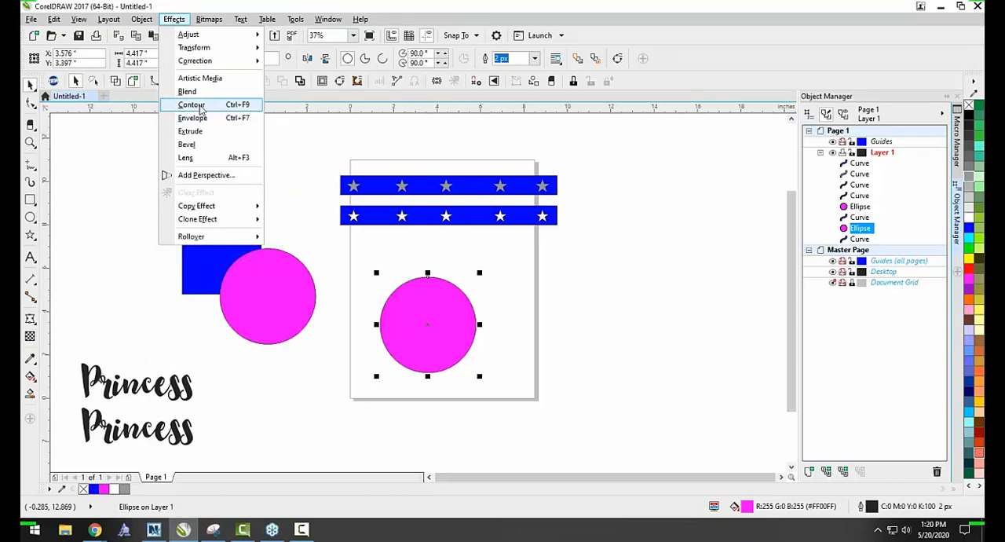
pyautogui.click(192, 105)
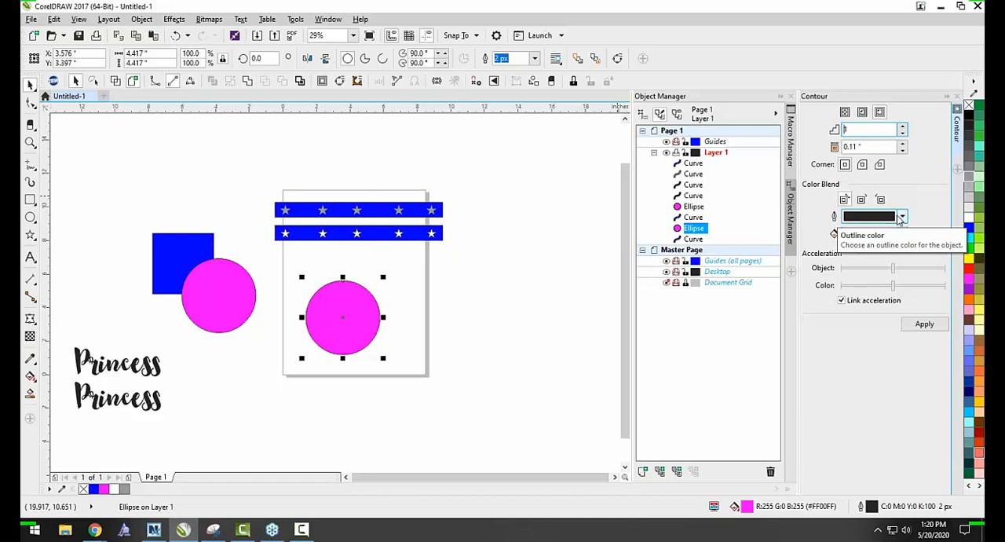
pyautogui.click(919, 329)
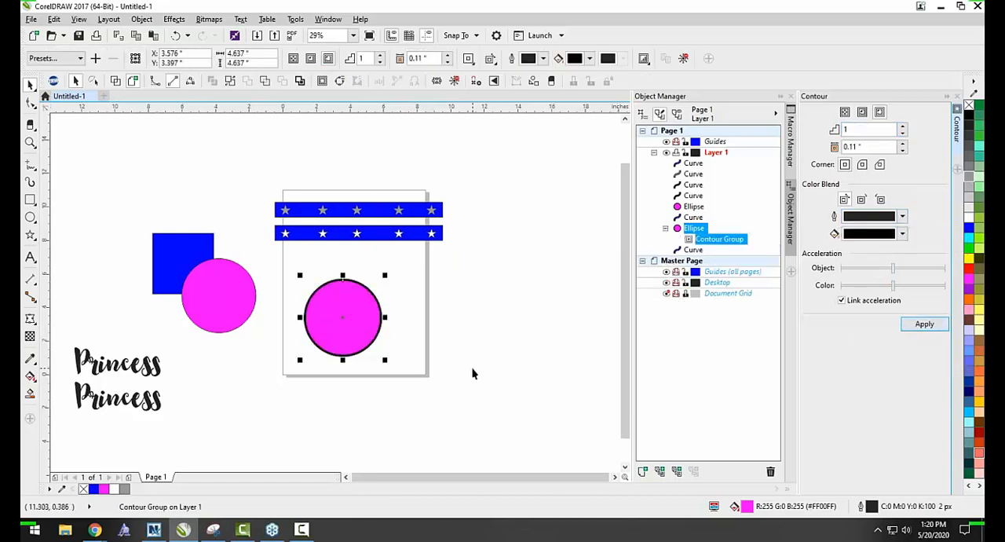
# Set the magenta circle's contour offset to 0.24", apply it, and close the contour settings.
pyautogui.click(472, 369)
pyautogui.scroll(2, 358, 337)
pyautogui.scroll(-1, 359, 335)
pyautogui.click(694, 227)
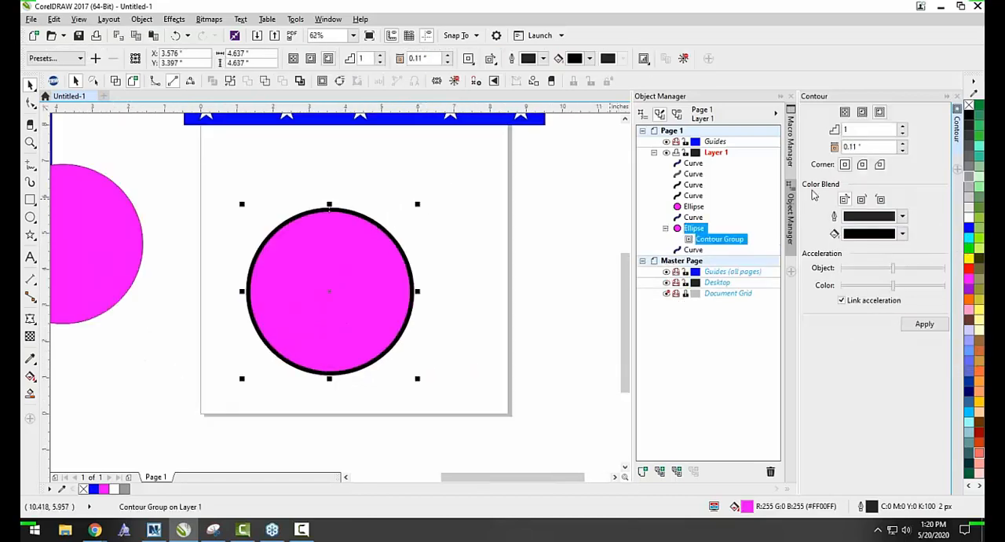
pyautogui.click(903, 145)
pyautogui.click(903, 145)
pyautogui.click(903, 144)
pyautogui.click(903, 144)
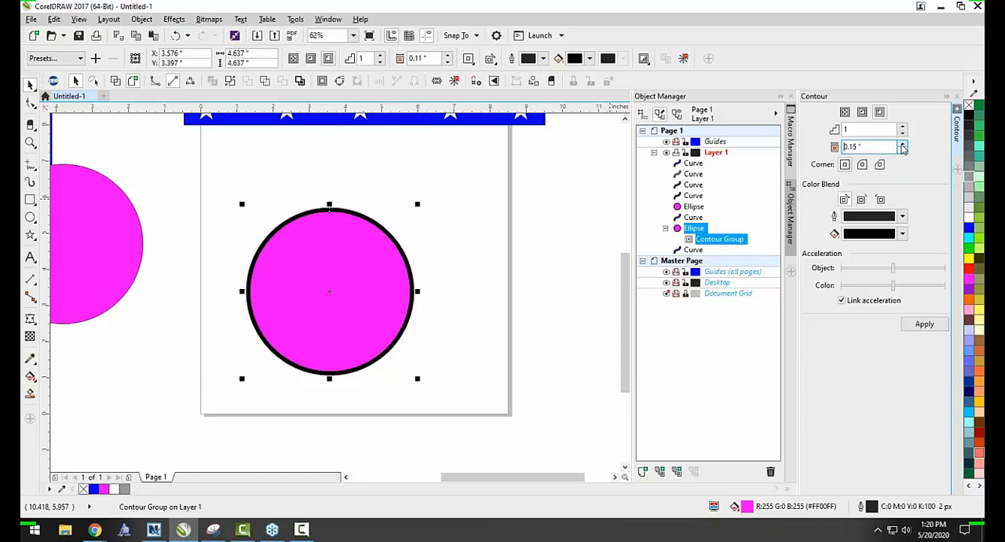
pyautogui.click(903, 145)
pyautogui.click(903, 145)
pyautogui.click(925, 324)
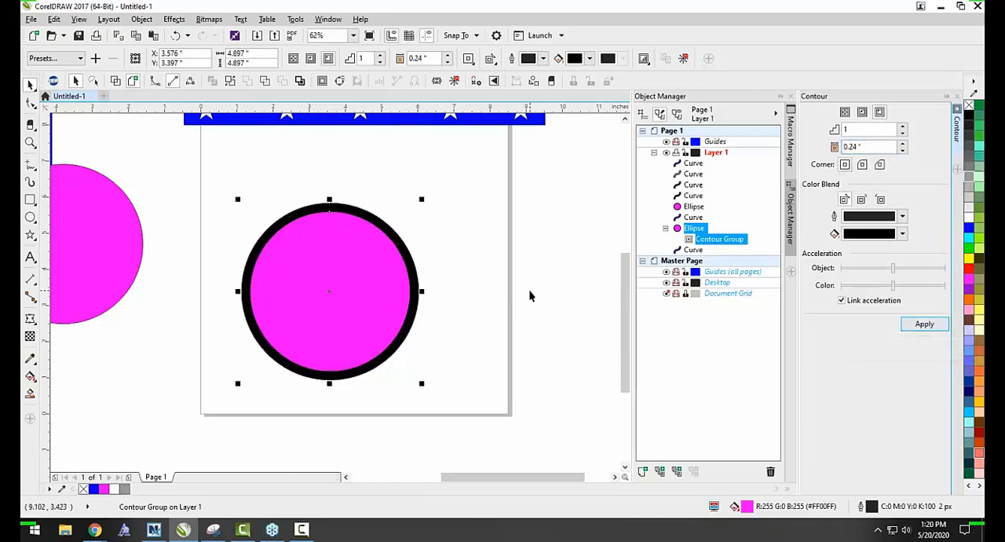
pyautogui.click(530, 290)
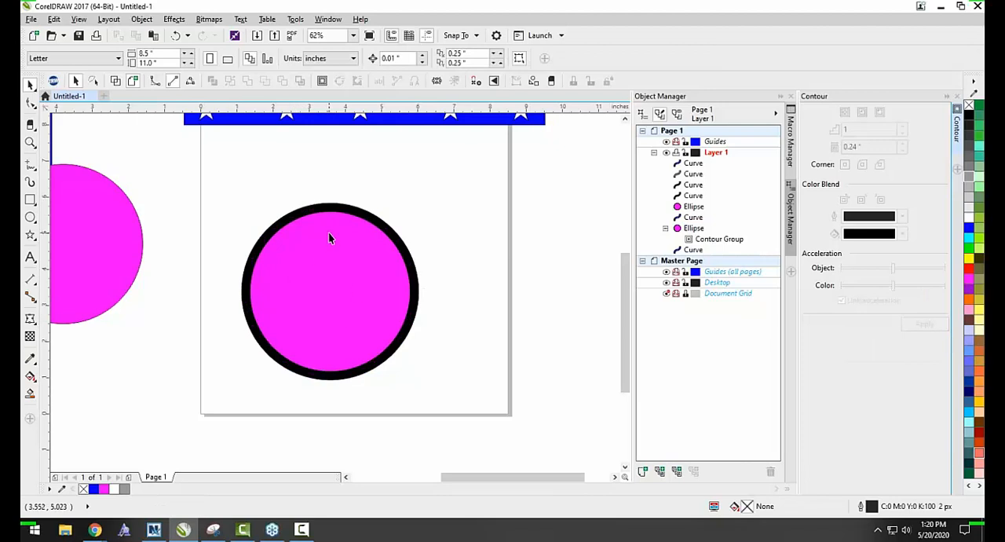
pyautogui.click(957, 96)
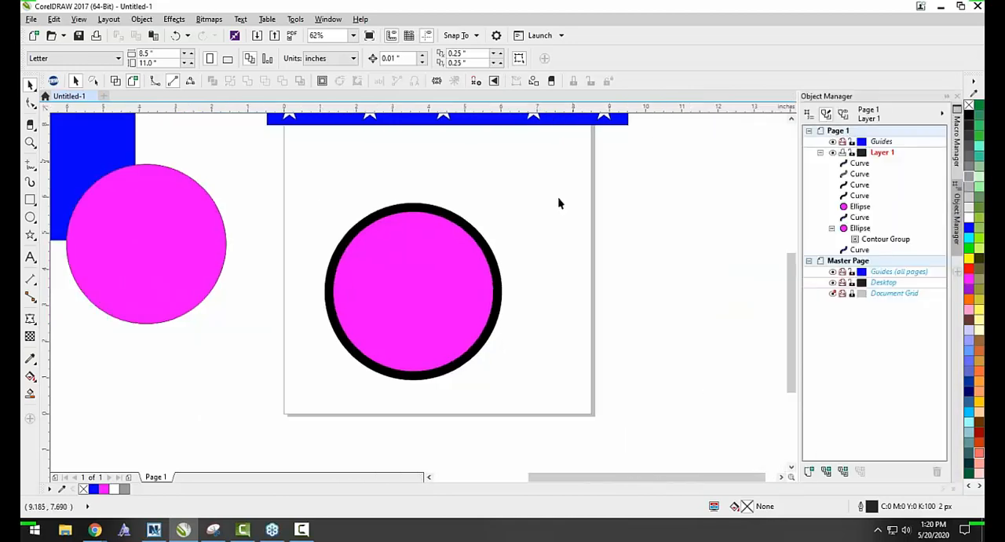
# Break the circle's contour group apart and delete the black contour shape.
pyautogui.rightClick(408, 208)
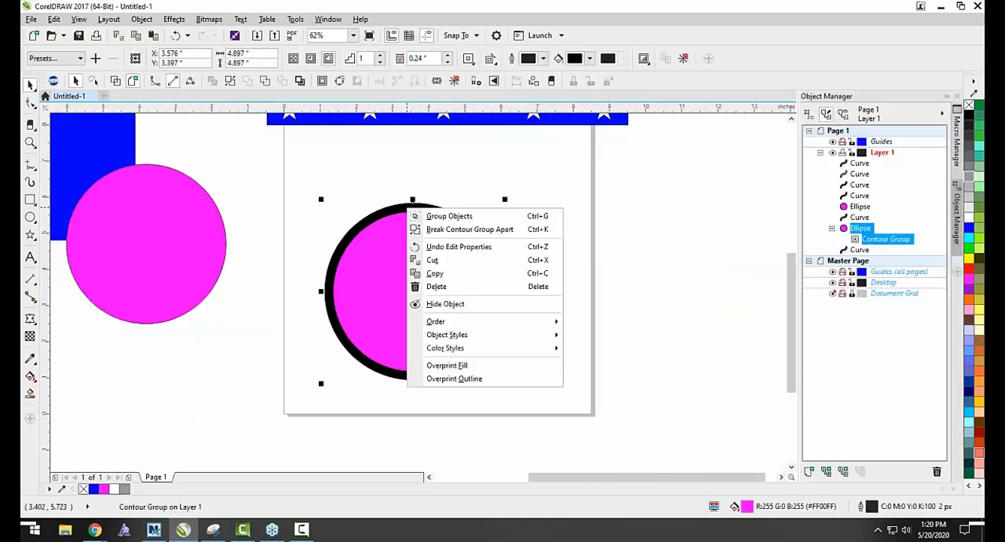
pyautogui.click(448, 230)
pyautogui.click(447, 219)
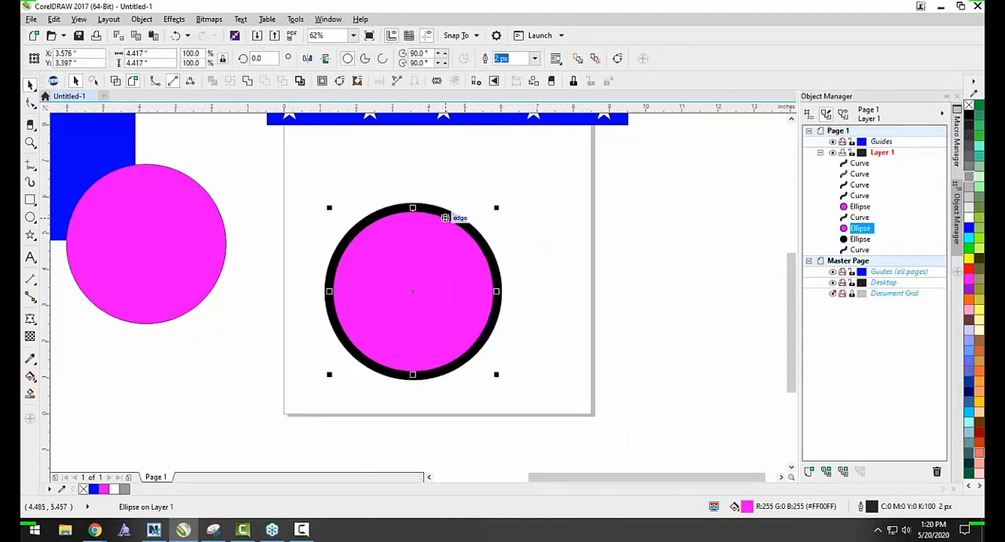
pyautogui.press('Delete')
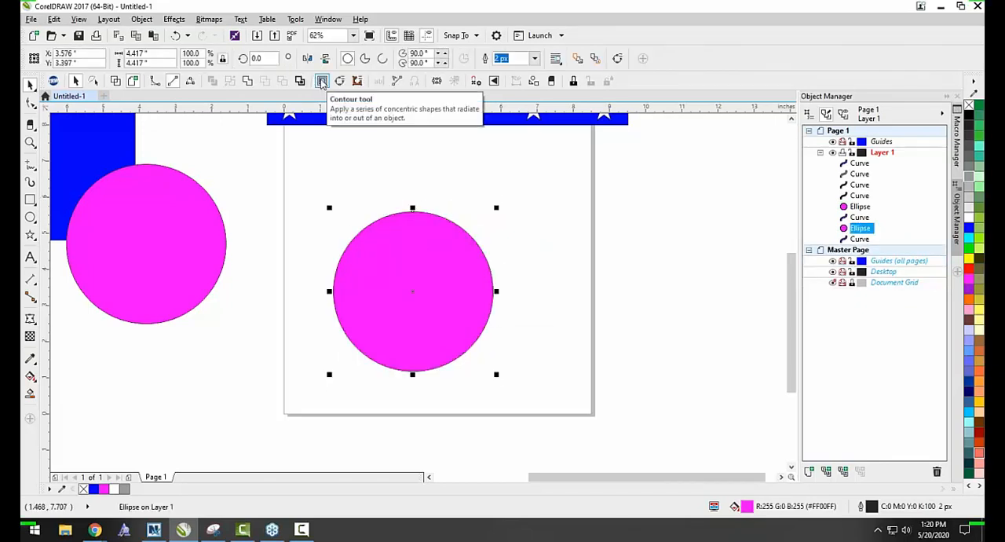
# Use the Contour tool to add a one-step outside contour to the magenta circle with a 0.13" offset.
pyautogui.click(322, 81)
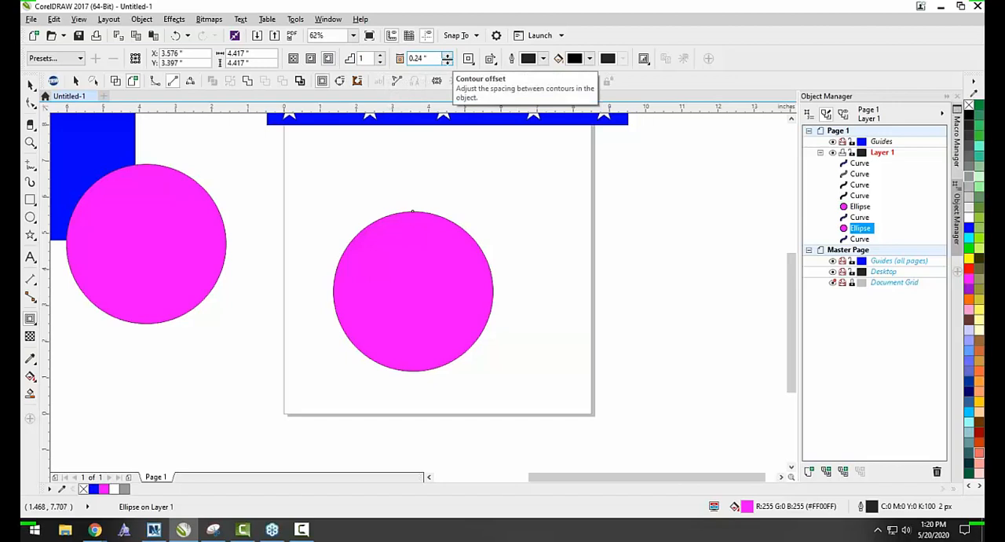
pyautogui.click(449, 63)
pyautogui.click(448, 63)
pyautogui.click(449, 63)
pyautogui.click(449, 63)
pyautogui.click(448, 63)
pyautogui.click(448, 63)
pyautogui.click(449, 63)
pyautogui.click(448, 63)
pyautogui.click(449, 63)
pyautogui.click(447, 56)
pyautogui.click(448, 56)
pyautogui.click(447, 56)
pyautogui.click(448, 56)
pyautogui.click(447, 62)
pyautogui.click(448, 63)
pyautogui.click(448, 63)
pyautogui.click(448, 63)
pyautogui.click(448, 62)
pyautogui.click(448, 63)
pyautogui.click(448, 63)
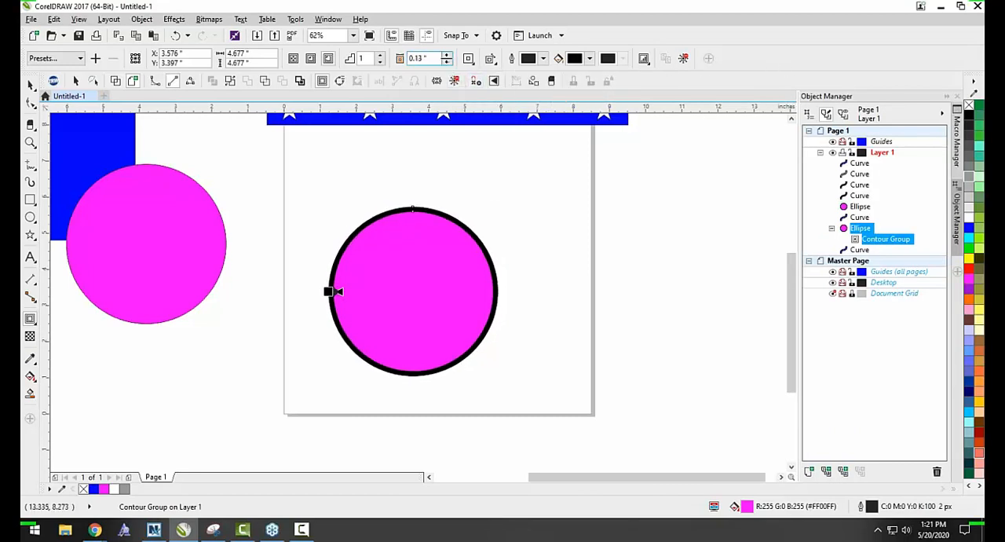
# Try a thinner 0.06" contour on the magenta circle, set its offset to 0.21", and clear the selection.
pyautogui.click(448, 63)
pyautogui.click(448, 63)
pyautogui.click(447, 63)
pyautogui.click(448, 63)
pyautogui.click(448, 63)
pyautogui.click(447, 62)
pyautogui.click(448, 62)
pyautogui.click(447, 62)
pyautogui.click(447, 55)
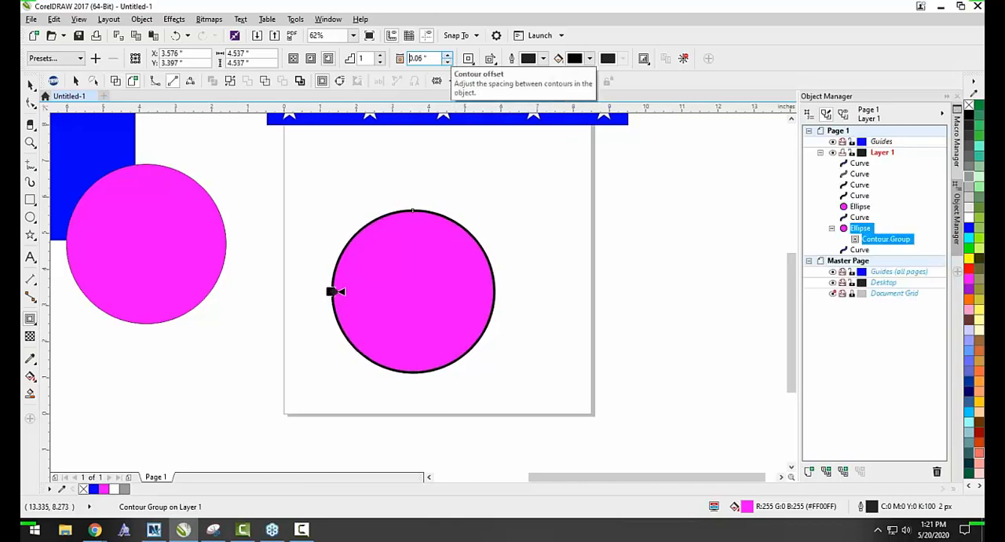
pyautogui.click(448, 55)
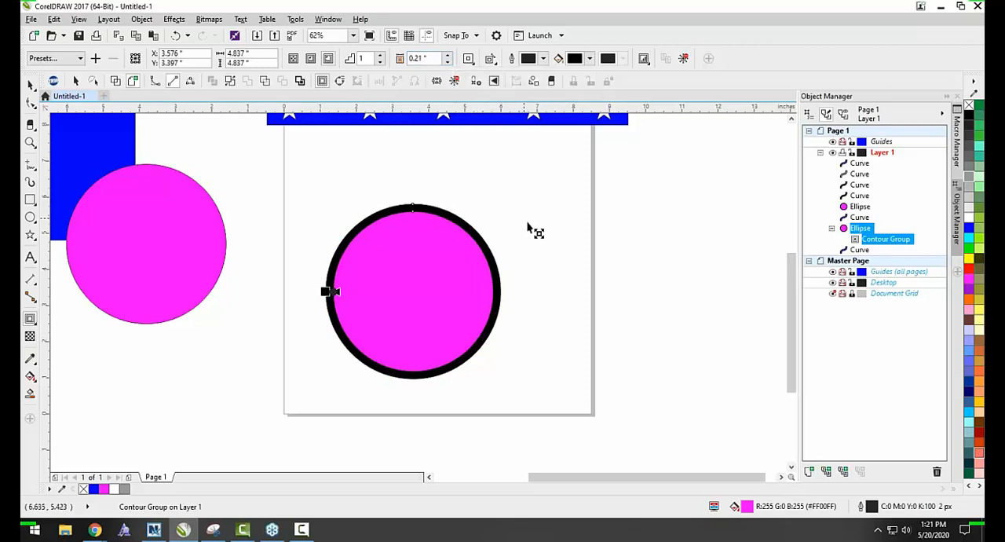
pyautogui.hotkey('ctrl', 'k')
pyautogui.click(542, 244)
pyautogui.scroll(-1, 491, 225)
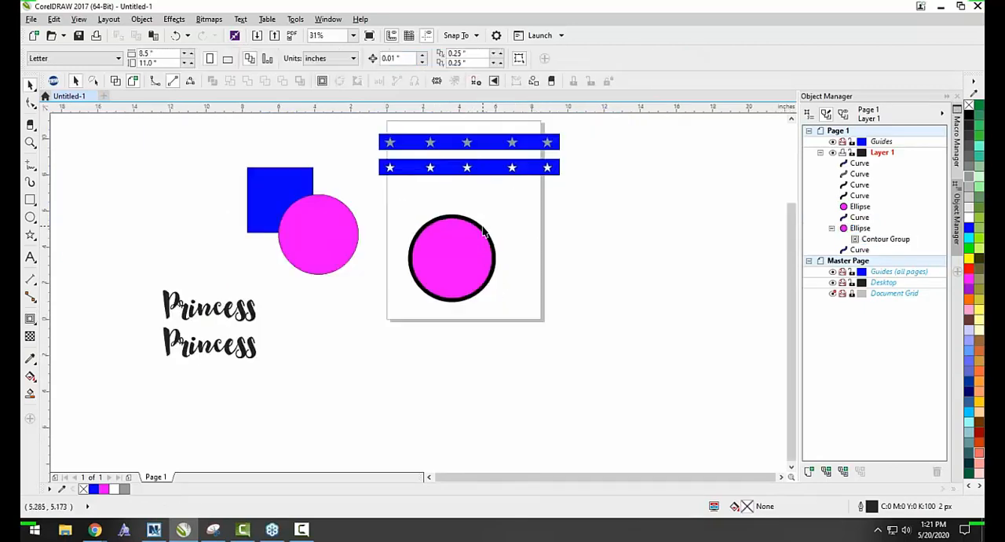
pyautogui.scroll(1, 483, 225)
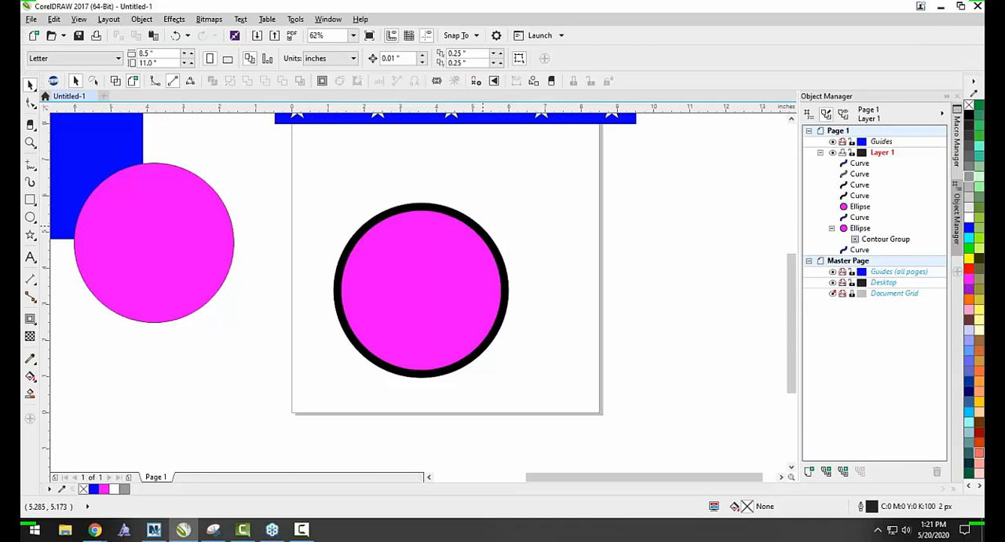
pyautogui.scroll(-1, 415, 226)
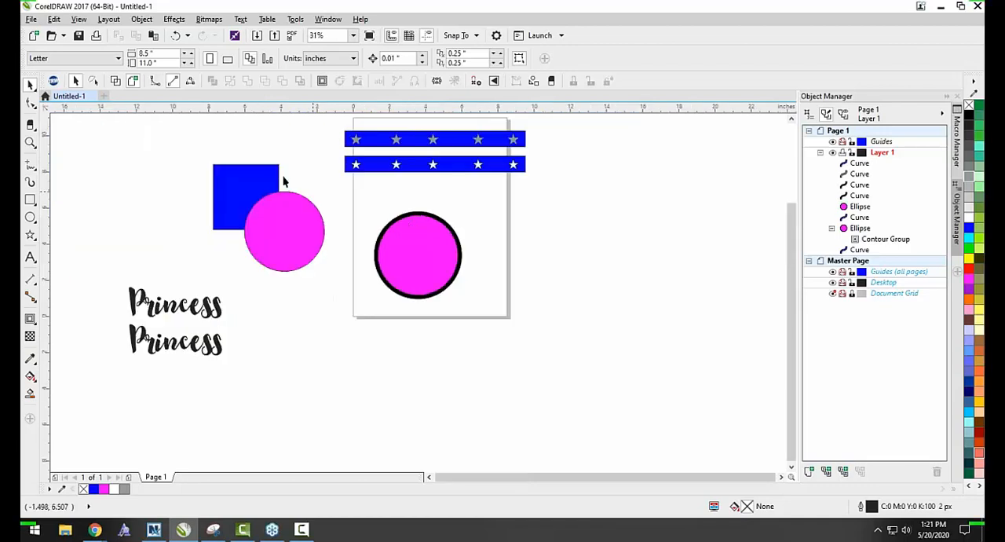
# Create a boundary around the blue square and the overlapping magenta circle.
pyautogui.moveTo(192, 164); pyautogui.dragTo(337, 281)
pyautogui.scroll(1, 276, 190)
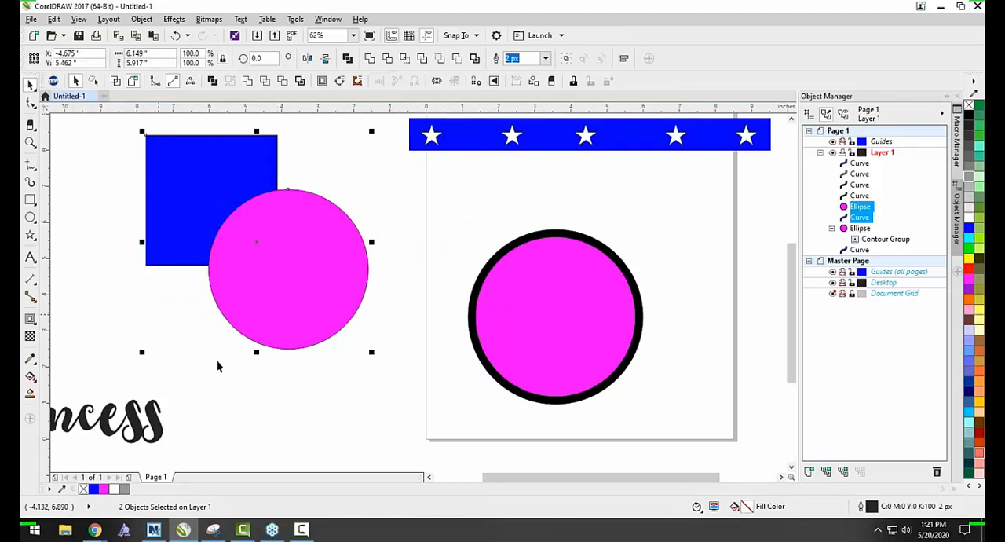
pyautogui.scroll(-1, 155, 214)
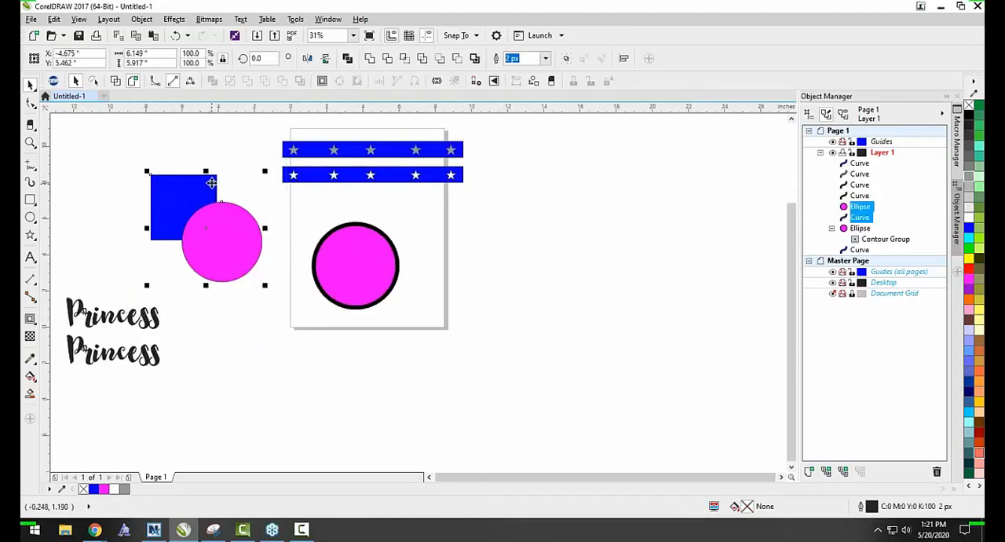
pyautogui.scroll(1, 211, 183)
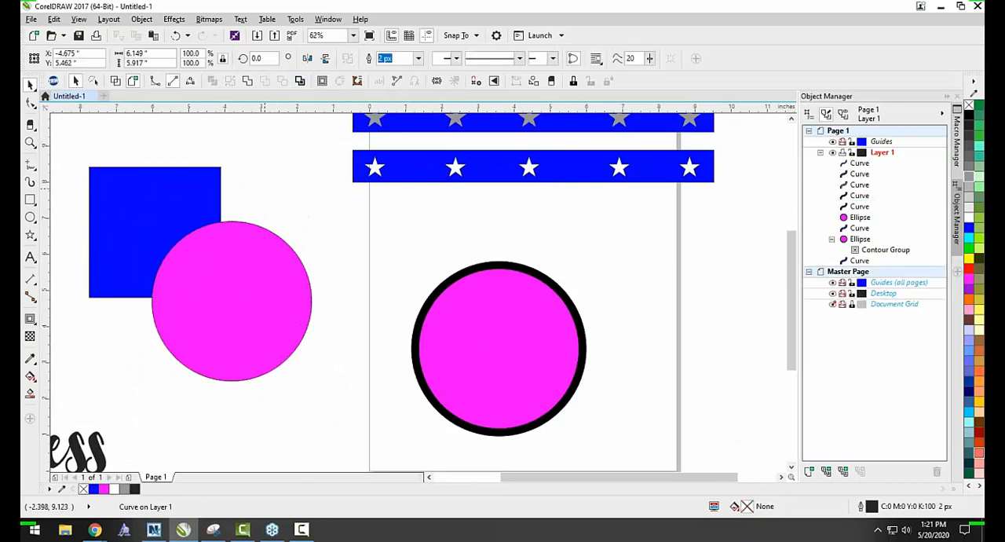
# Try placing the boundary outline to the right of the page, and undo the move.
pyautogui.scroll(-1, 258, 201)
pyautogui.click(628, 279)
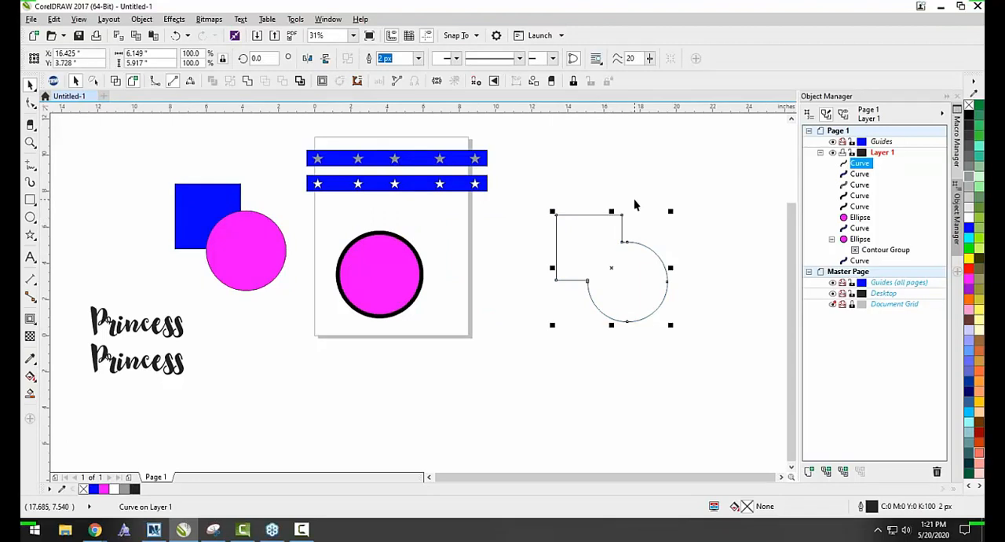
pyautogui.click(640, 180)
pyautogui.hotkey('ctrl', 'z')
pyautogui.click(221, 328)
pyautogui.scroll(2, 214, 227)
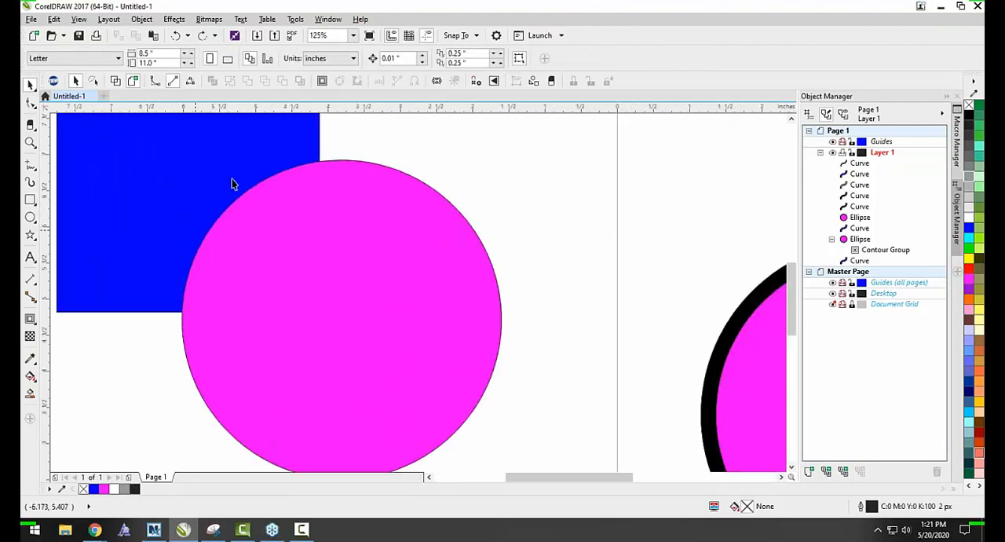
pyautogui.scroll(-2, 416, 246)
# Move the boundary outline just left of the blue square and magenta circle and fill it with black.
pyautogui.moveTo(400, 278); pyautogui.dragTo(267, 275)
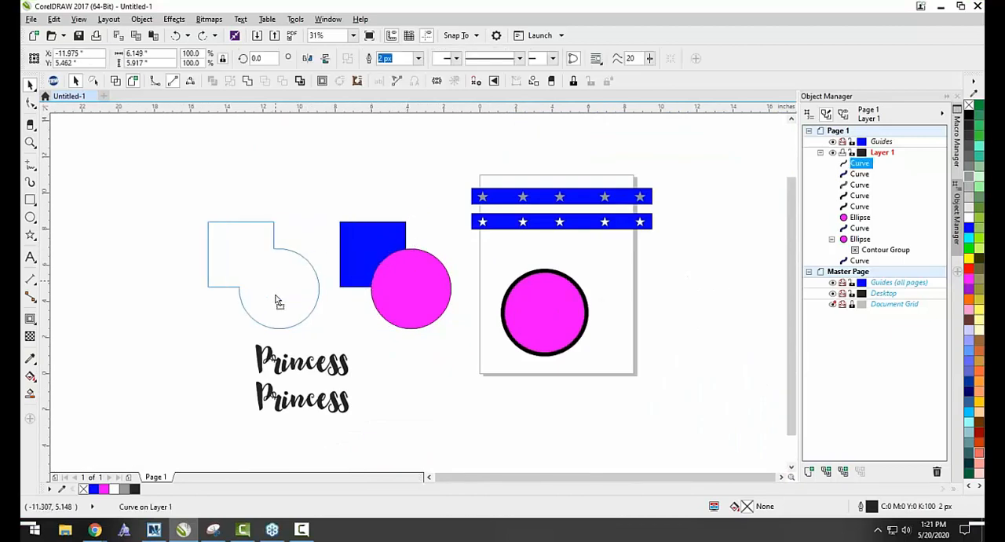
pyautogui.click(969, 116)
pyautogui.click(385, 373)
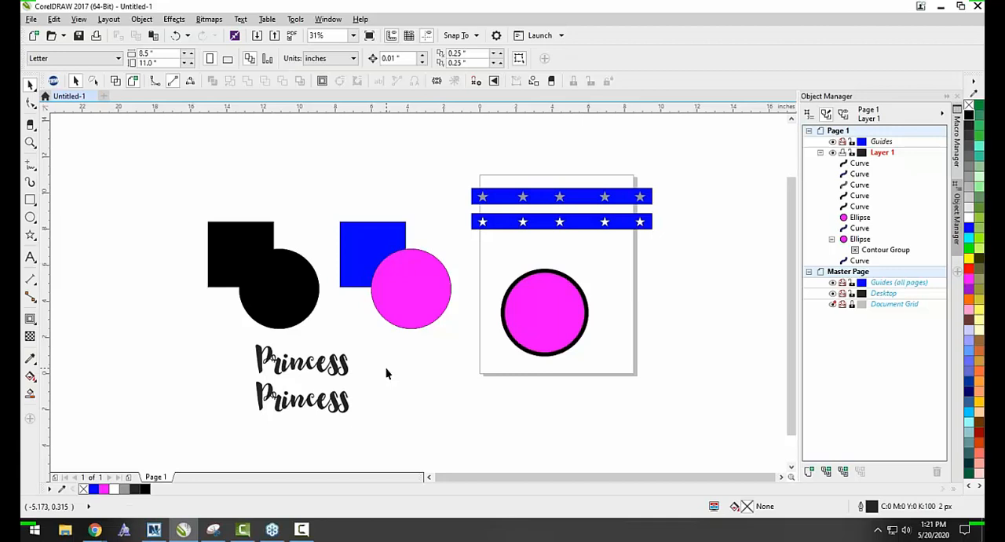
# Try the Contour tool on the ungrouped blue square and overlapping magenta circle.
pyautogui.click(571, 284)
pyautogui.click(612, 306)
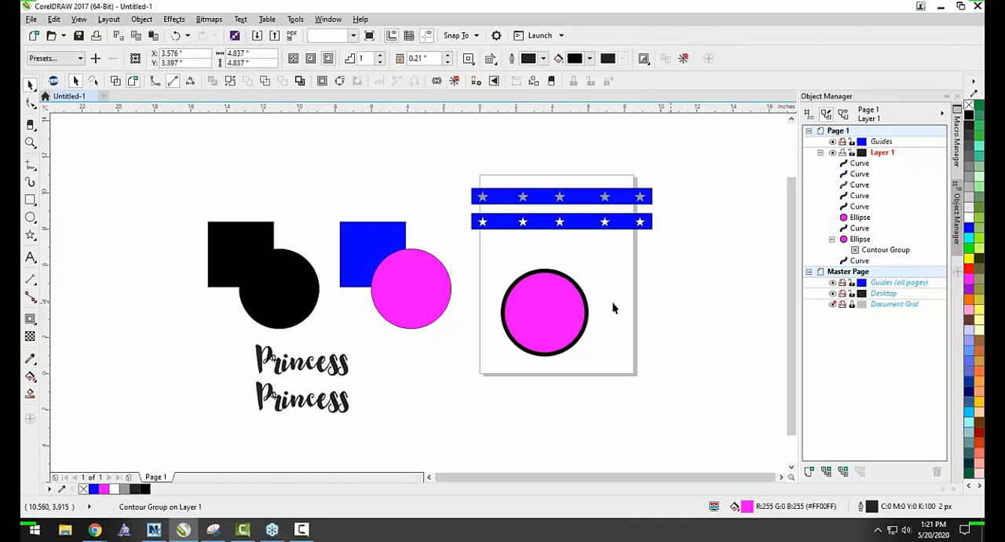
pyautogui.click(574, 284)
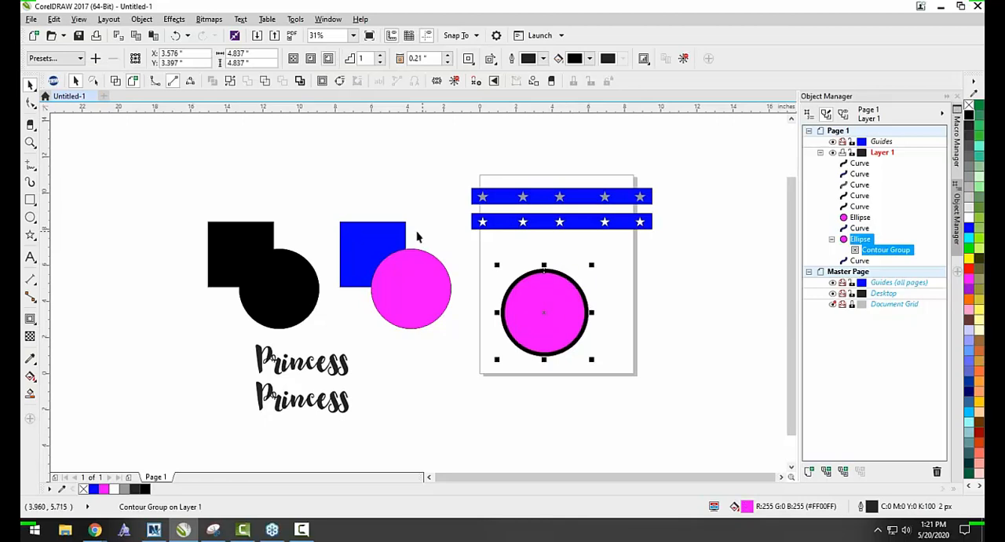
pyautogui.moveTo(325, 208); pyautogui.dragTo(474, 358)
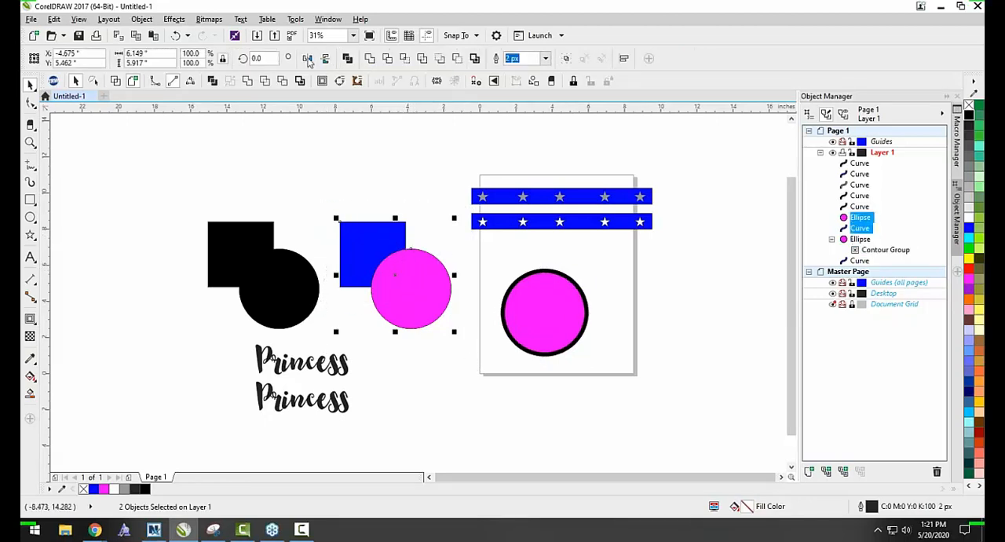
pyautogui.click(322, 80)
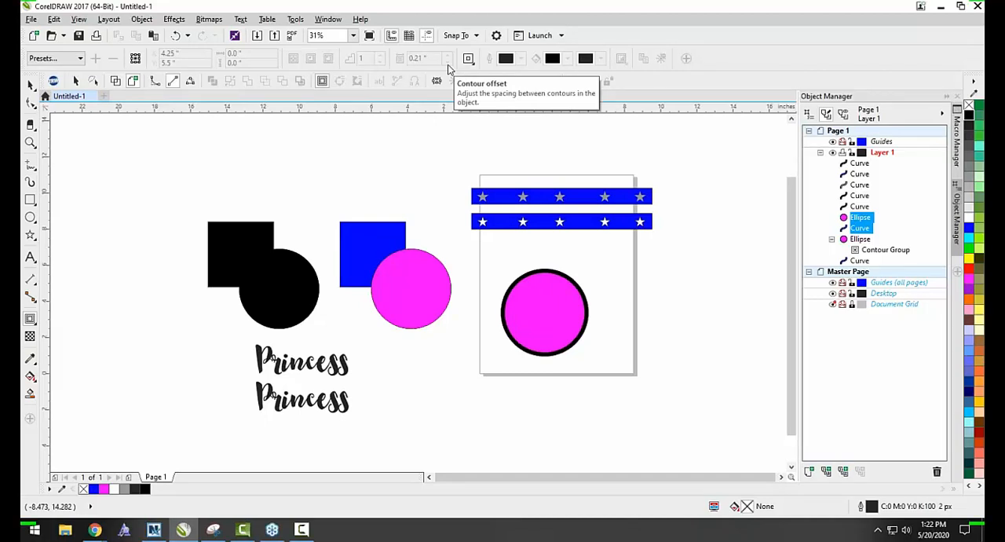
pyautogui.press('Escape')
# Group the blue square with the overlapping magenta circle and add a one-step outside contour with a 0.21" offset.
pyautogui.moveTo(318, 208); pyautogui.dragTo(465, 355)
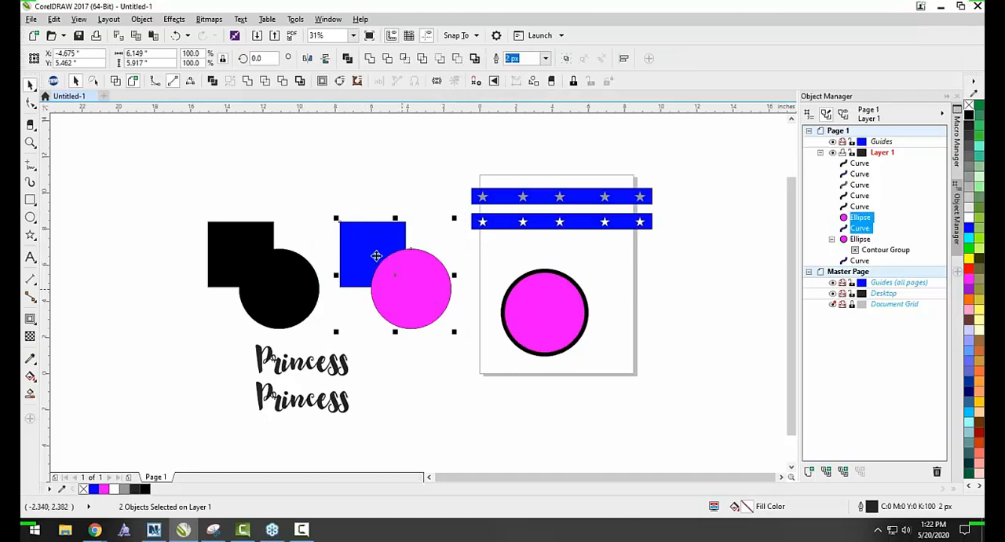
pyautogui.hotkey('ctrl', 'g')
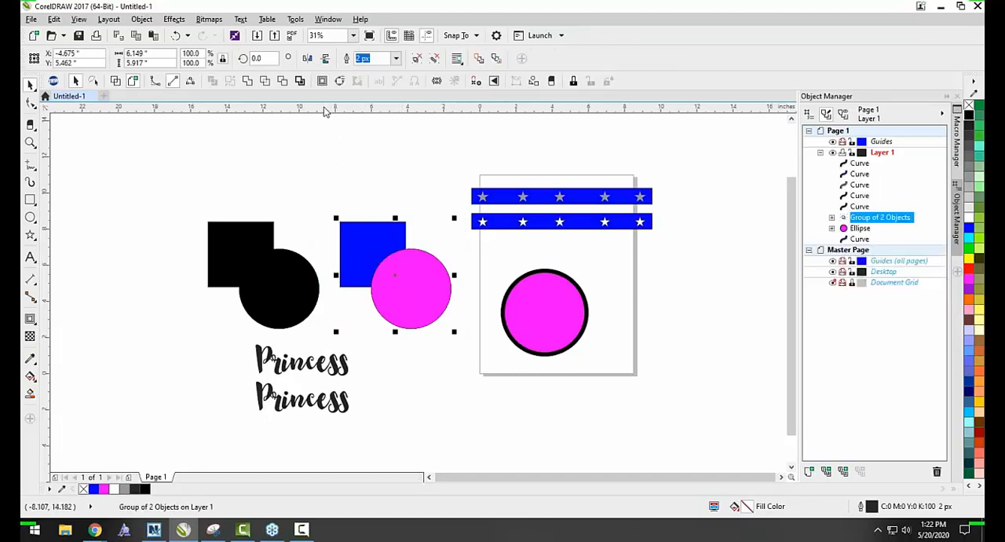
pyautogui.click(322, 82)
pyautogui.click(448, 61)
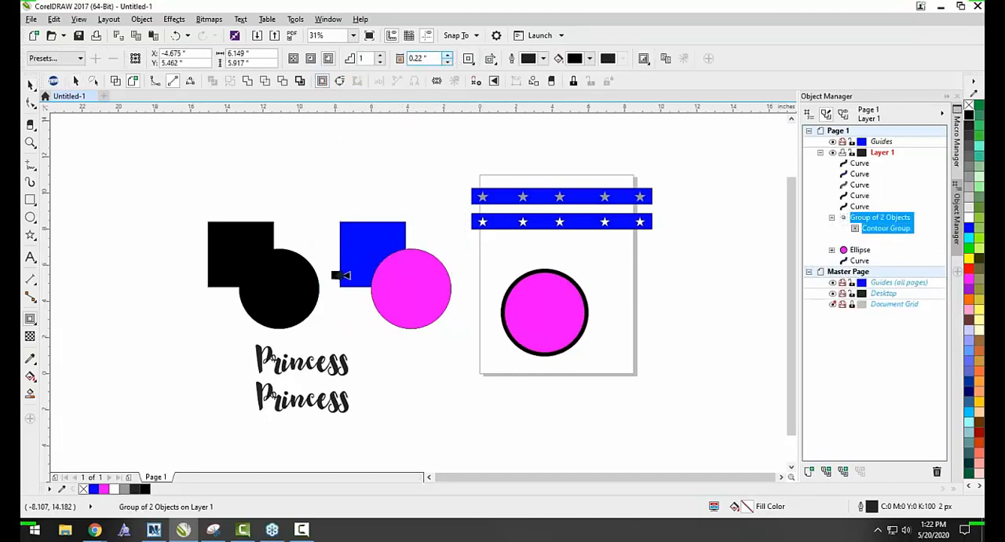
pyautogui.click(448, 63)
pyautogui.click(447, 62)
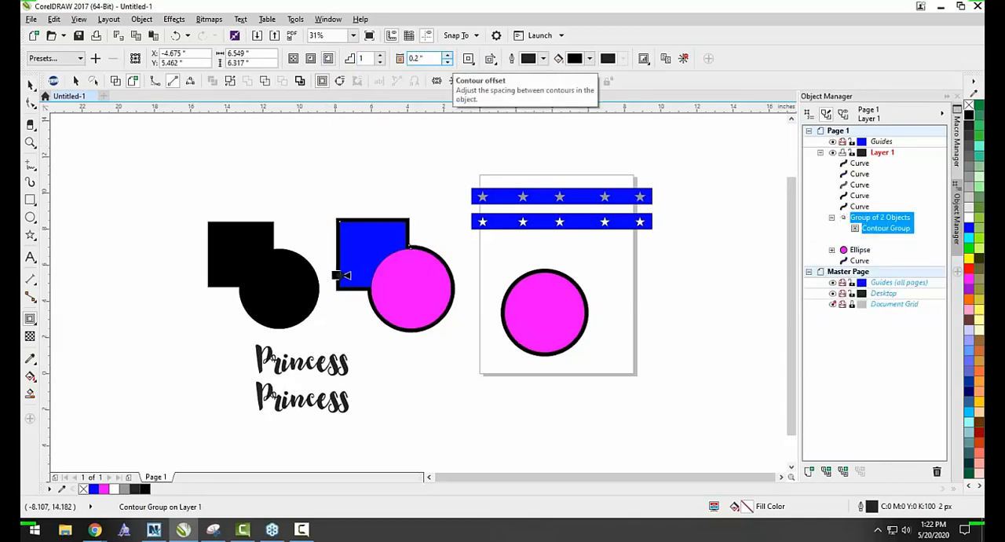
pyautogui.click(448, 56)
# Try an inside contour on the square-and-circle group and switch it back to an outside contour.
pyautogui.scroll(1, 434, 251)
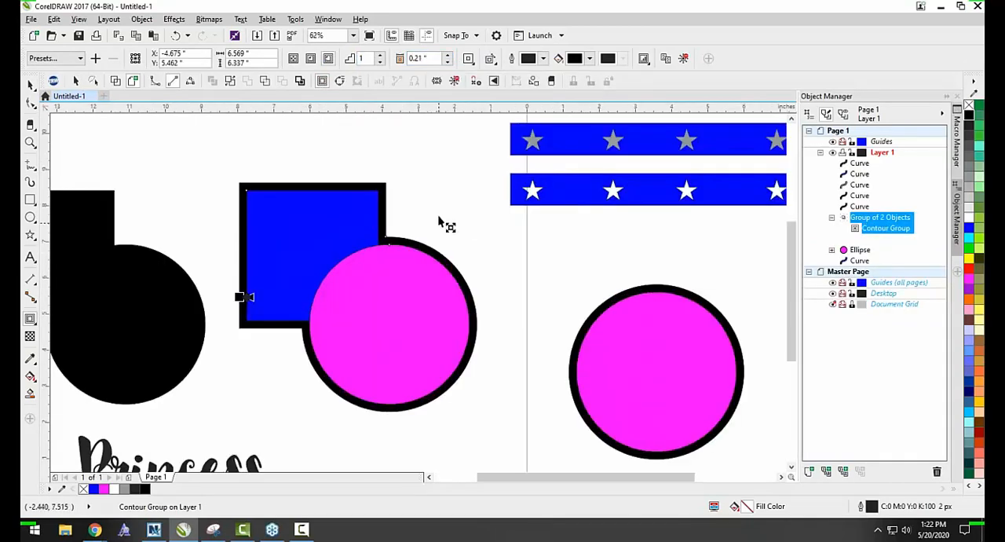
pyautogui.scroll(-1, 434, 224)
pyautogui.scroll(1, 412, 206)
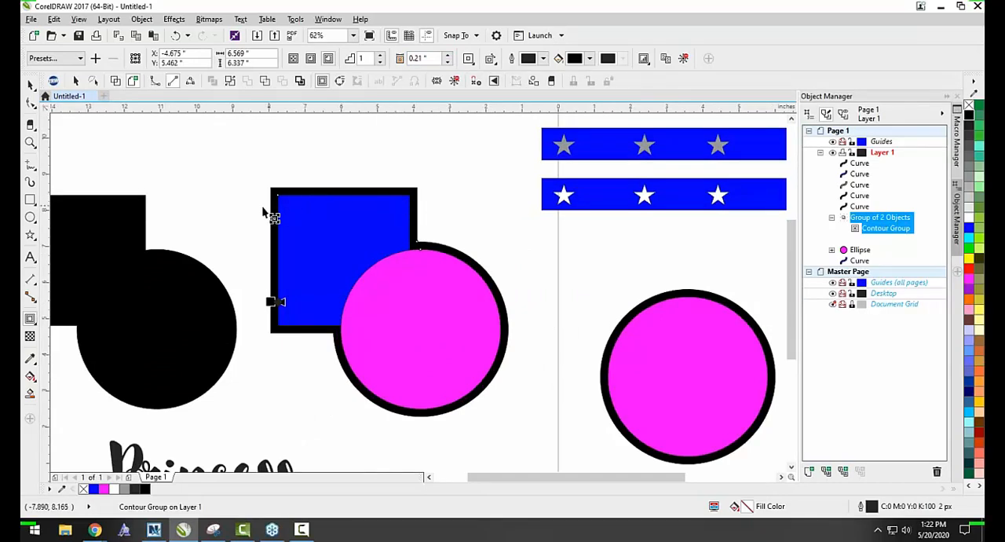
pyautogui.scroll(-1, 267, 212)
pyautogui.scroll(1, 213, 219)
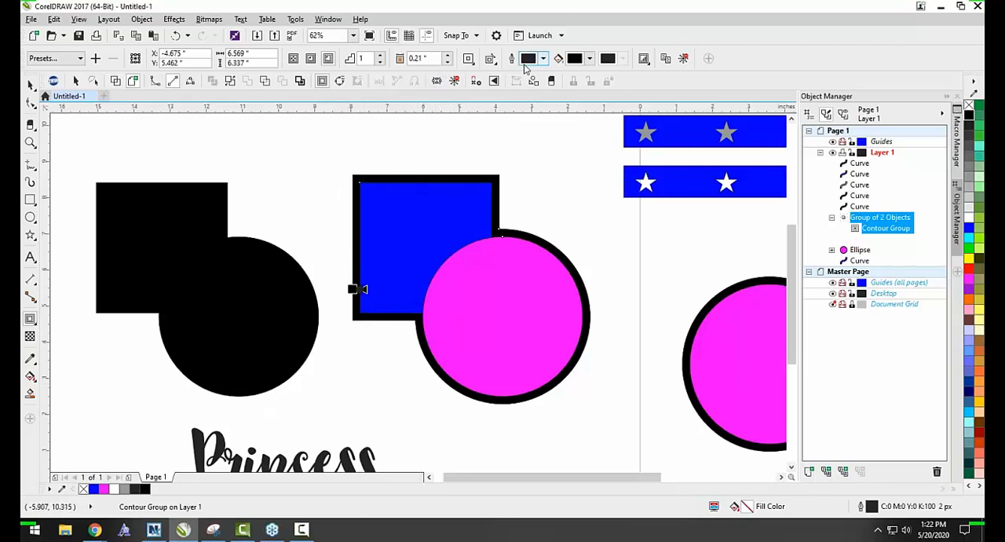
pyautogui.click(311, 58)
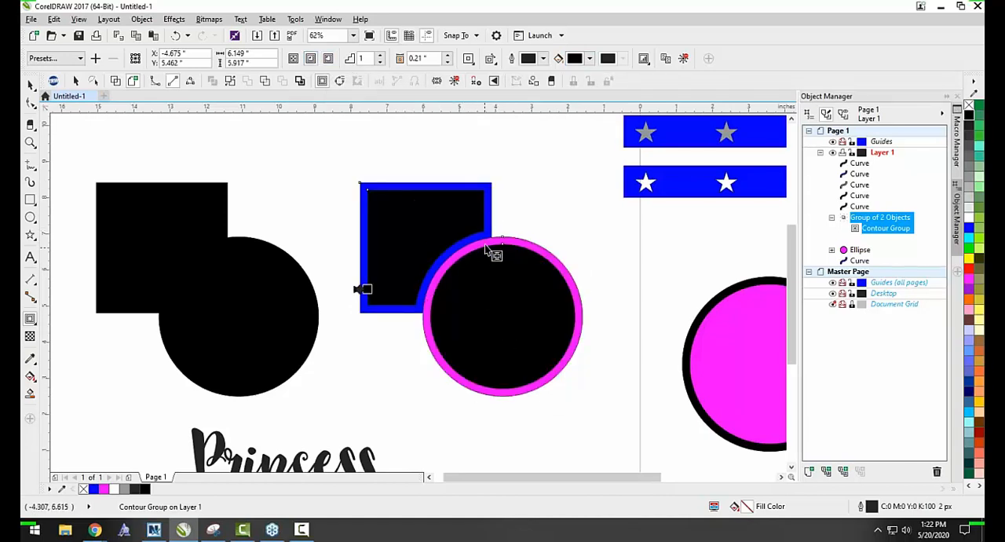
pyautogui.click(328, 59)
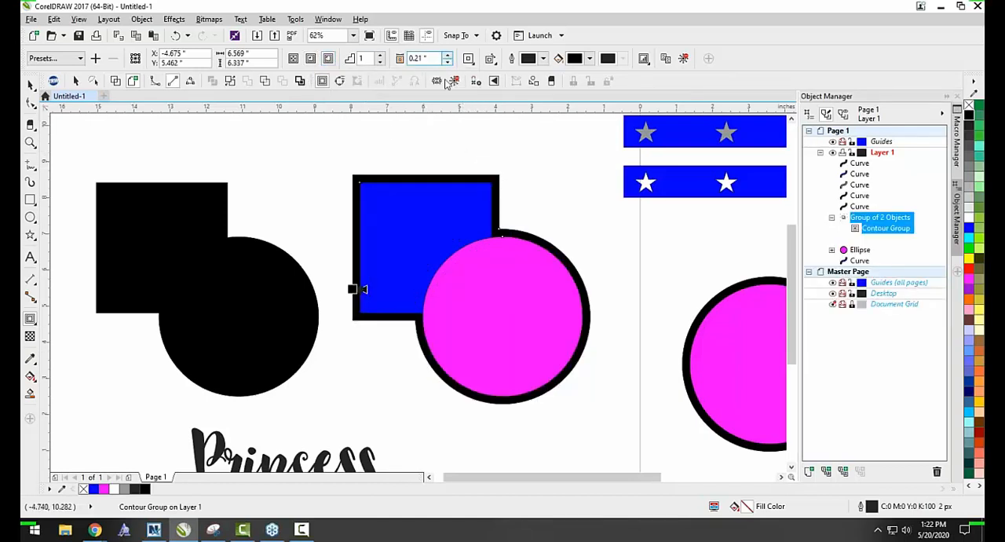
pyautogui.click(30, 84)
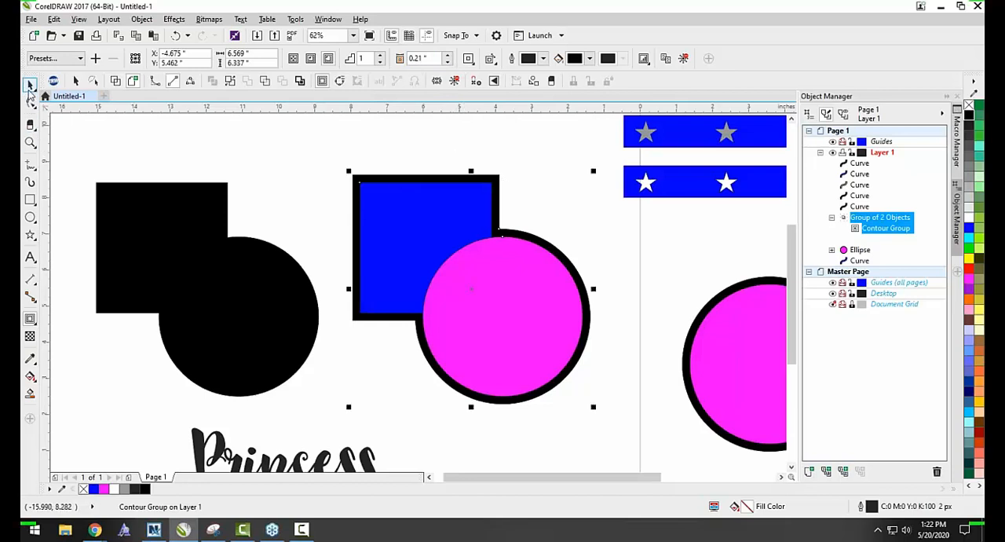
# Move the lower "Princess" word farther below the upper one and inspect its nodes with the Shape tool.
pyautogui.scroll(-2, 281, 195)
pyautogui.scroll(1, 374, 229)
pyautogui.moveTo(307, 303); pyautogui.dragTo(324, 334)
pyautogui.press('F10')
pyautogui.scroll(1, 299, 334)
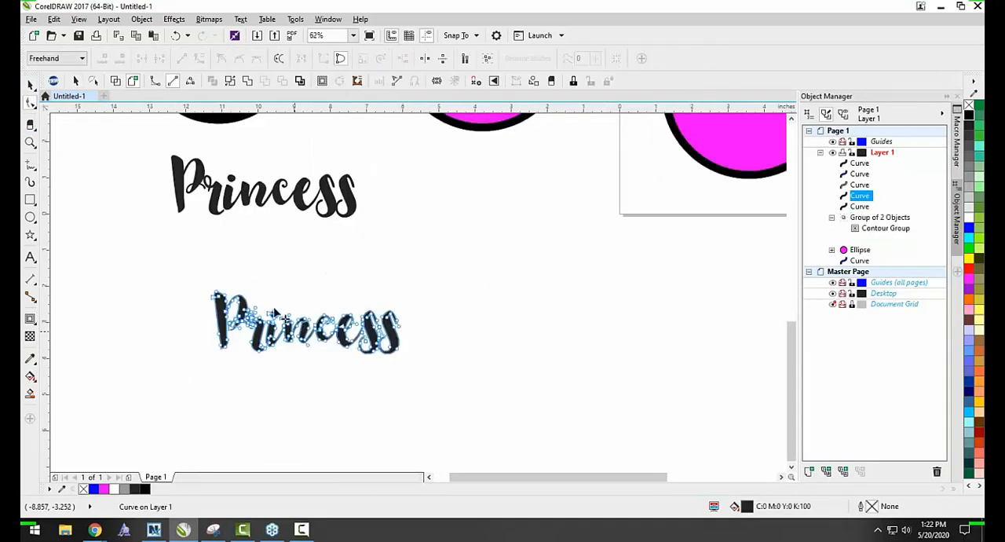
pyautogui.click(219, 209)
pyautogui.press('space')
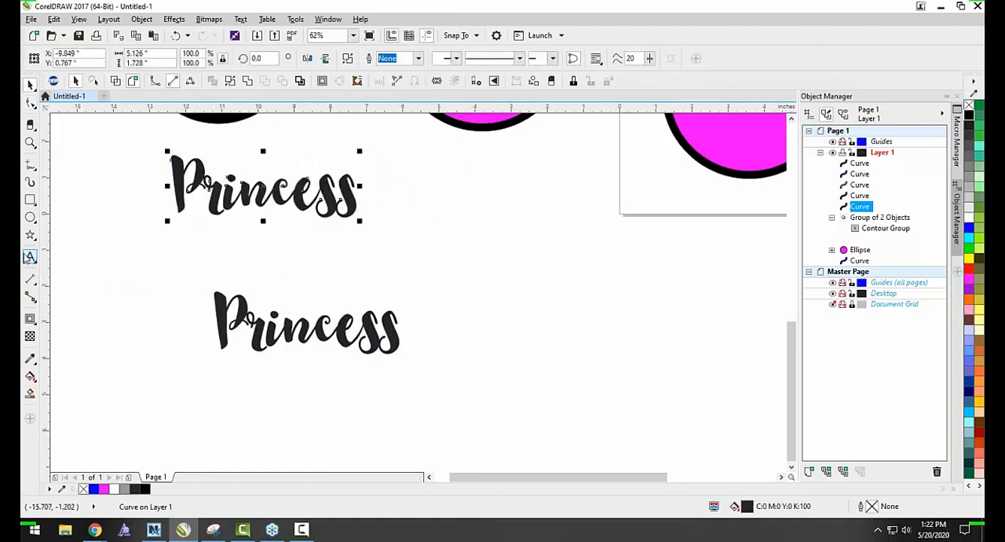
# Add the artistic text "eagles" below the page and change its case to UPPERCASE.
pyautogui.click(30, 257)
pyautogui.click(558, 270)
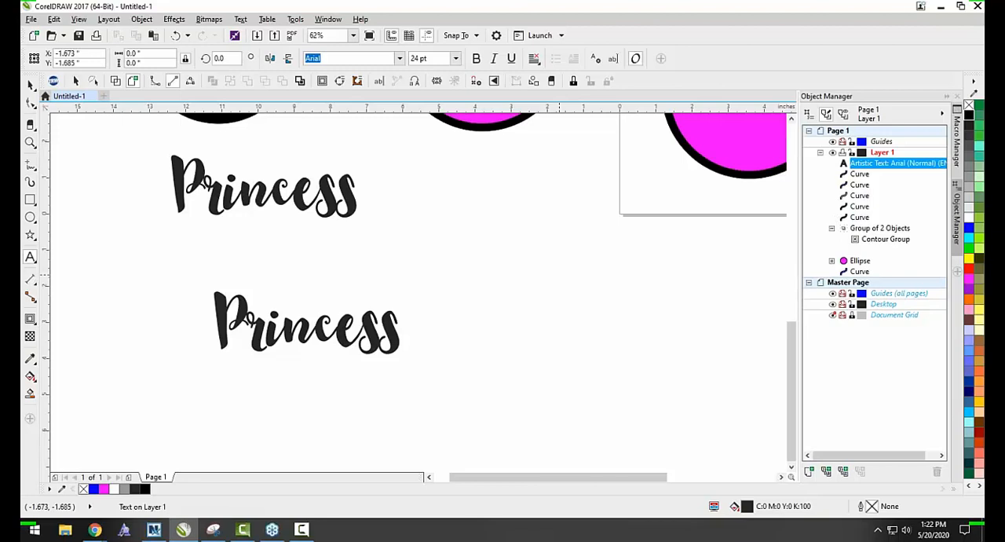
pyautogui.write('eagles')
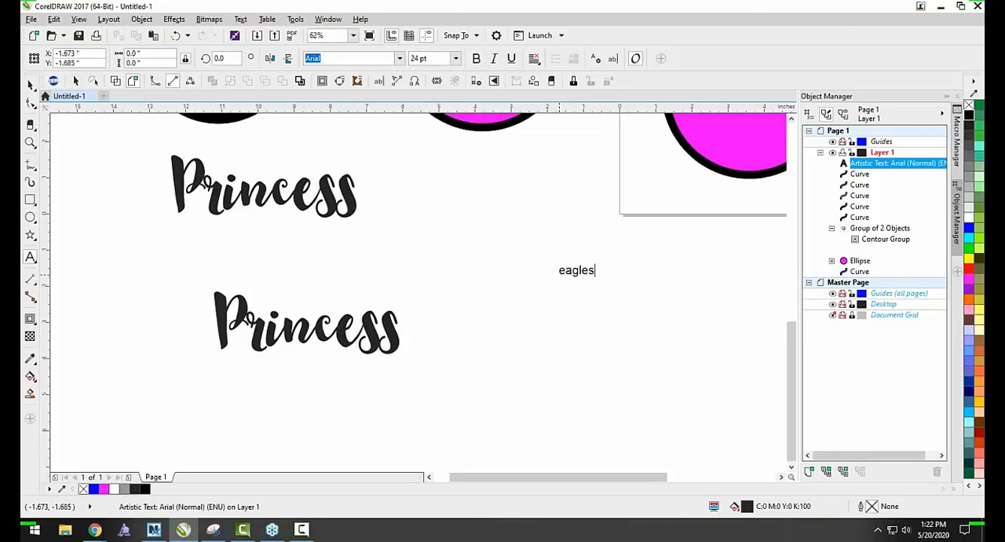
pyautogui.click(415, 81)
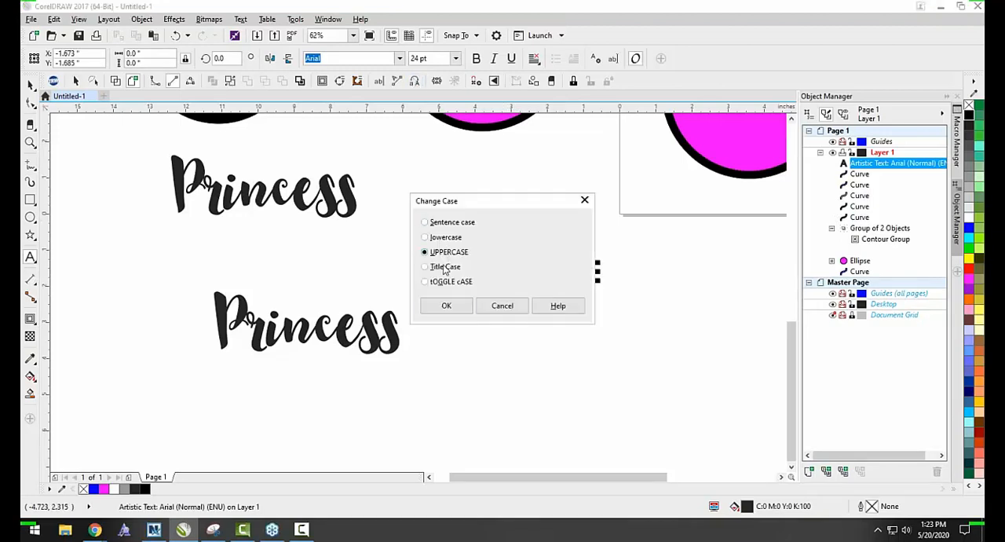
pyautogui.click(446, 305)
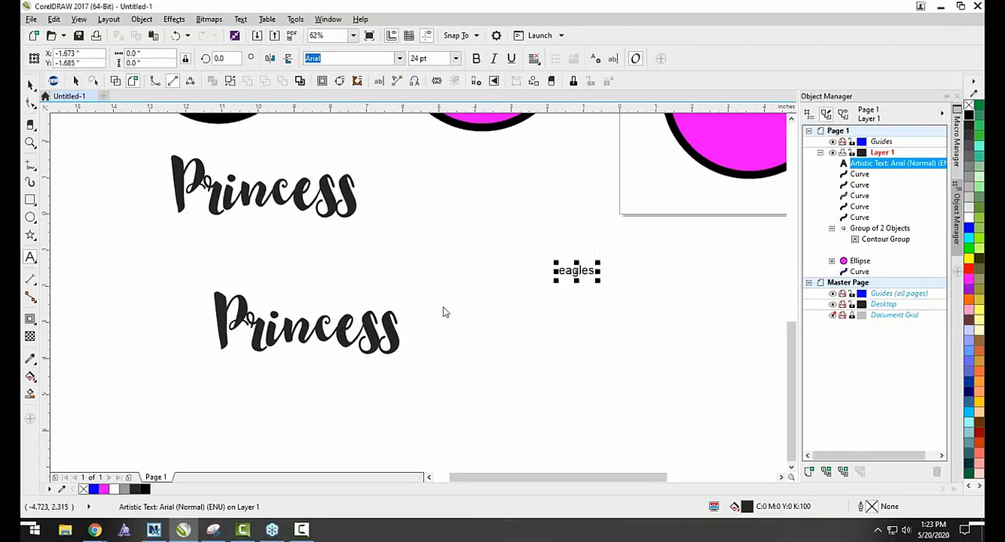
# Set the EAGLES text in the Squada One font and enlarge it to about 9.05" wide.
pyautogui.click(399, 58)
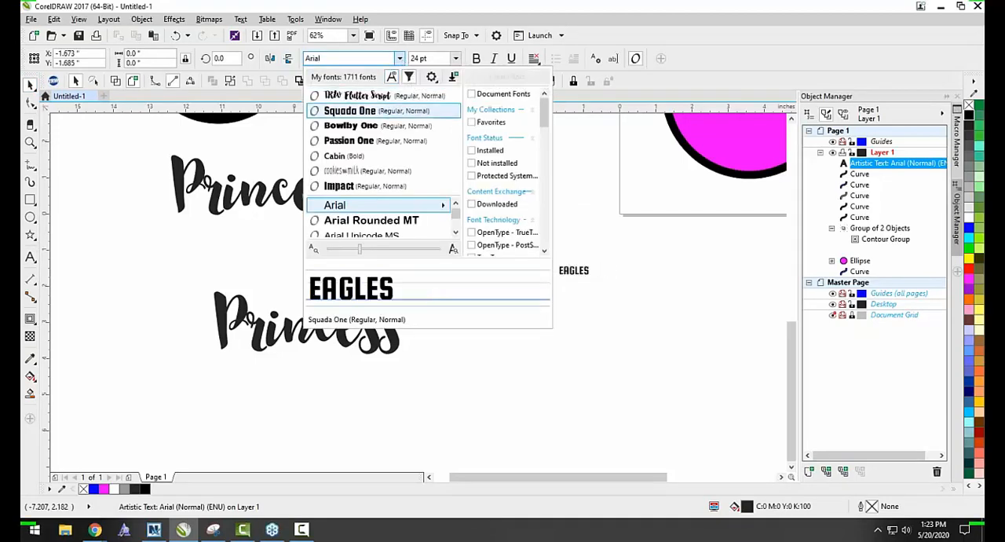
pyautogui.click(360, 111)
pyautogui.scroll(-1, 489, 194)
pyautogui.moveTo(543, 237); pyautogui.dragTo(695, 300)
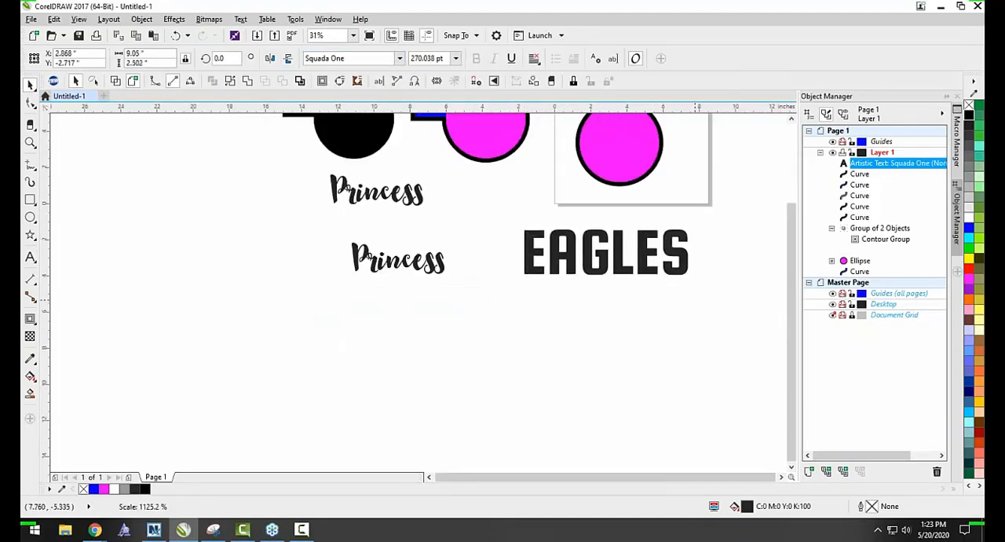
# Create a boundary around the EAGLES text and move the resulting outline just below the word.
pyautogui.scroll(1, 723, 216)
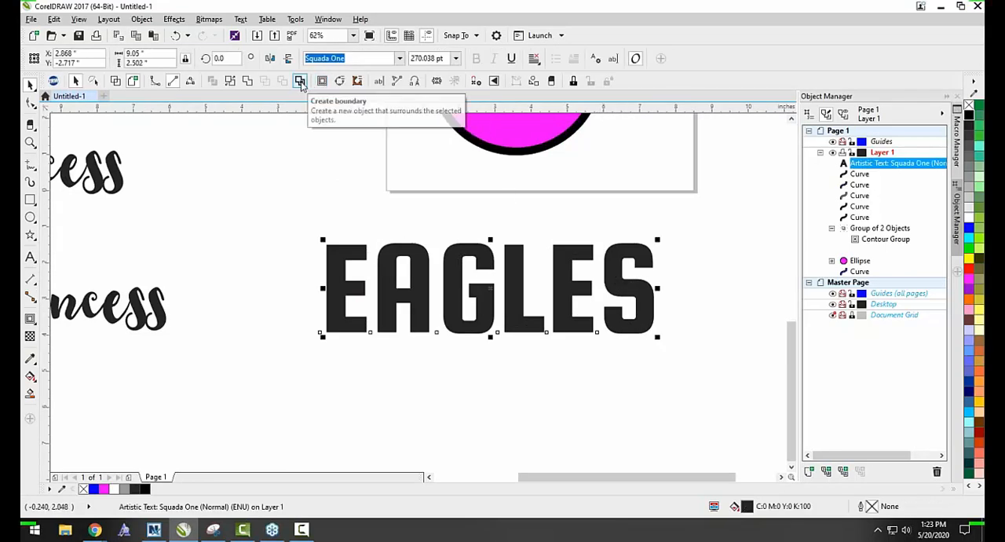
pyautogui.click(301, 82)
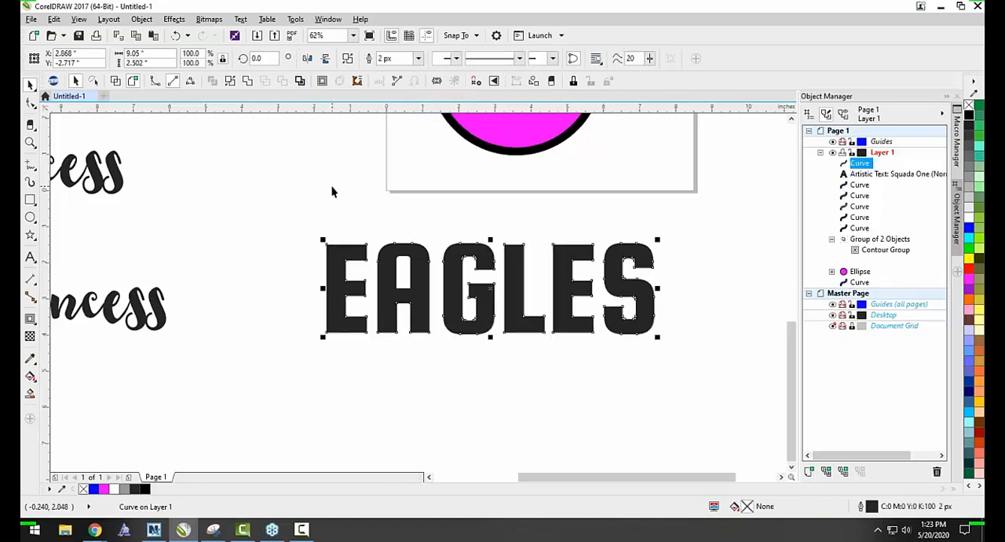
pyautogui.click(333, 196)
pyautogui.scroll(-1, 330, 208)
pyautogui.moveTo(337, 240); pyautogui.dragTo(343, 299)
pyautogui.click(394, 372)
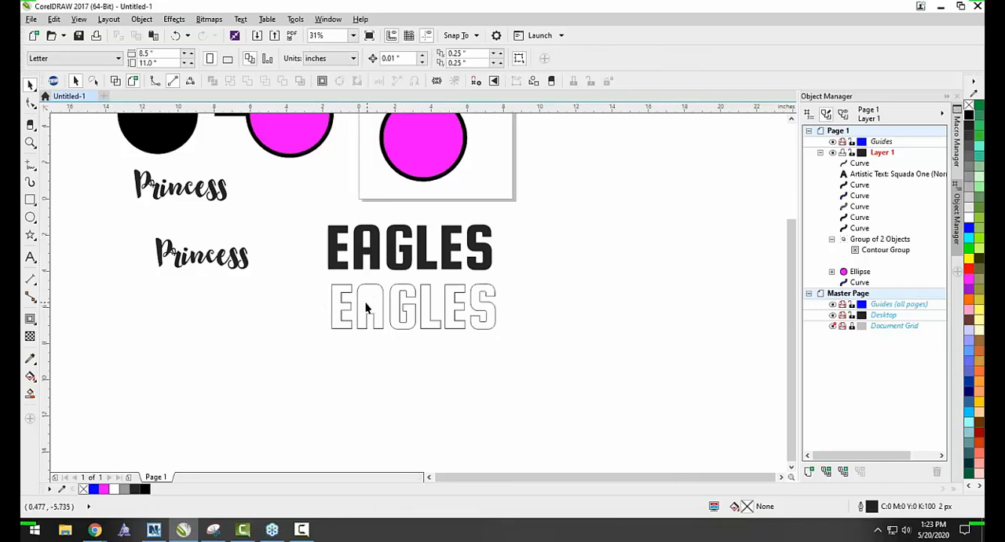
# Add a one-step outside contour to the EAGLES text and set its offset to 0.15".
pyautogui.click(340, 261)
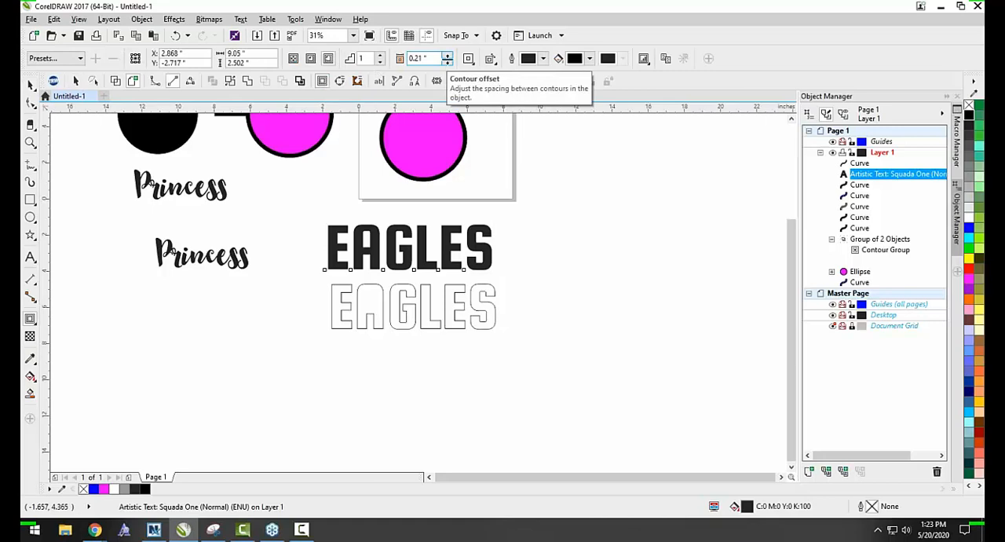
pyautogui.click(330, 60)
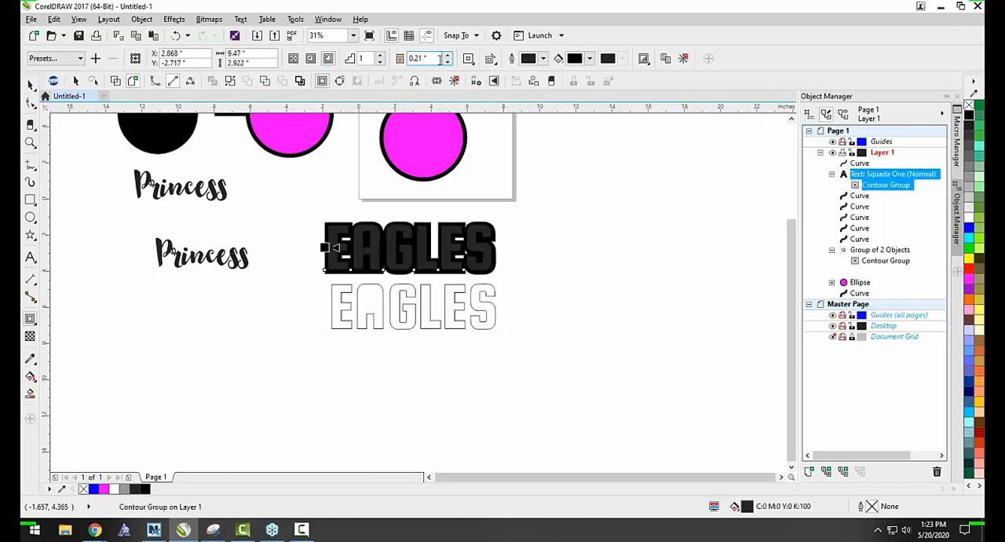
pyautogui.click(447, 62)
pyautogui.click(447, 63)
pyautogui.click(448, 62)
pyautogui.click(447, 62)
pyautogui.click(448, 62)
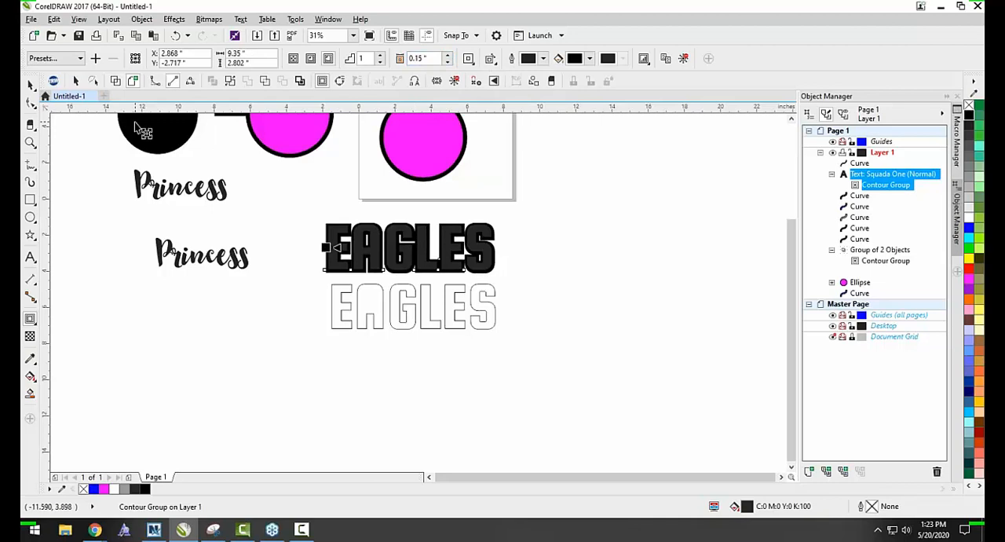
pyautogui.click(29, 84)
# Skew the contoured magenta circle on the page horizontally to about 6.06" wide and clear the selection.
pyautogui.click(424, 152)
pyautogui.click(424, 152)
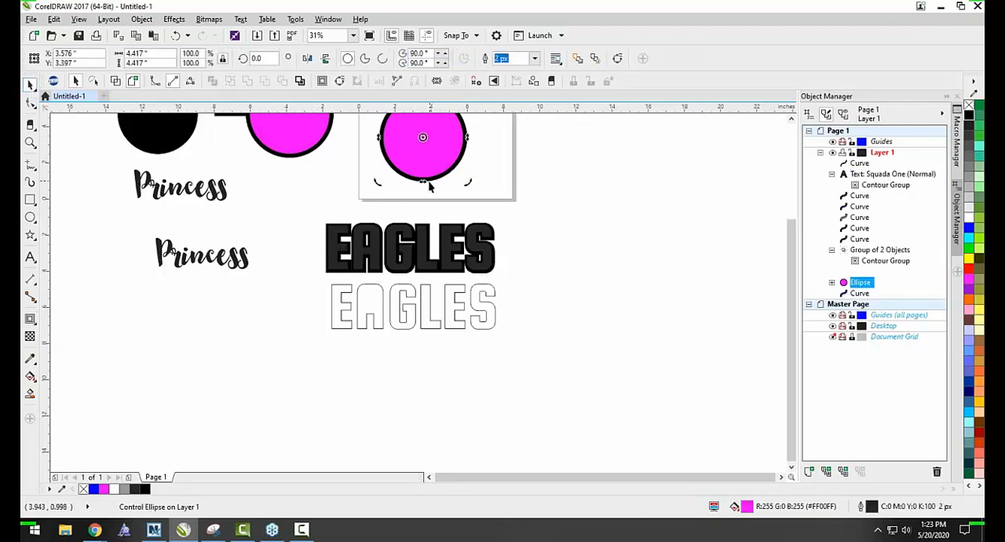
pyautogui.moveTo(427, 185); pyautogui.dragTo(506, 185)
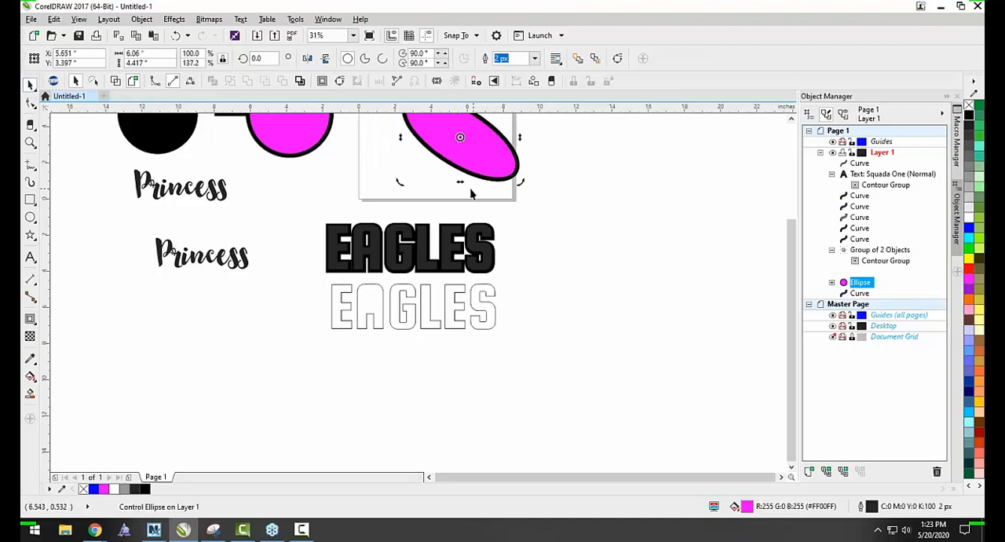
pyautogui.click(427, 182)
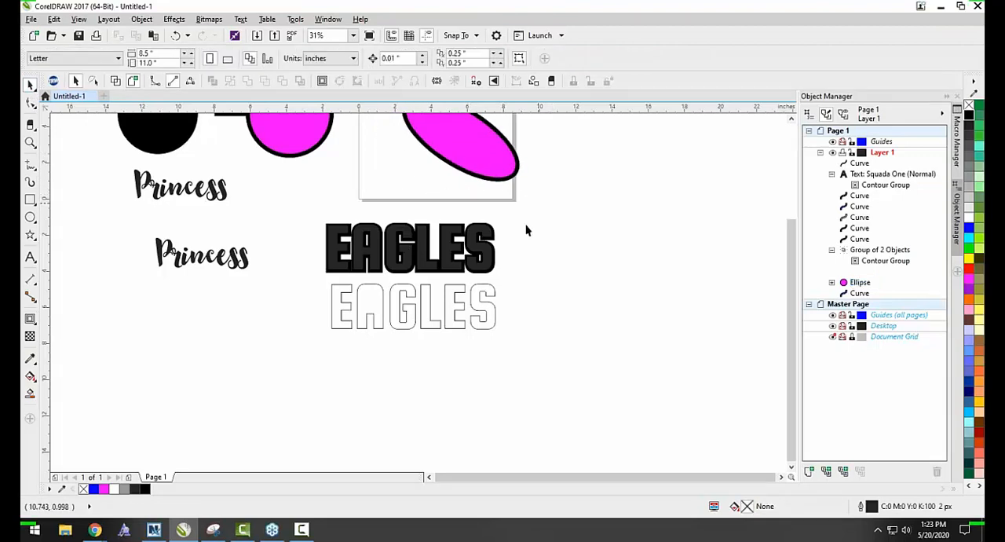
# Replace the wording of the contoured EAGLES text with FALCONS and clear the selection.
pyautogui.scroll(2, 426, 248)
pyautogui.click(425, 248)
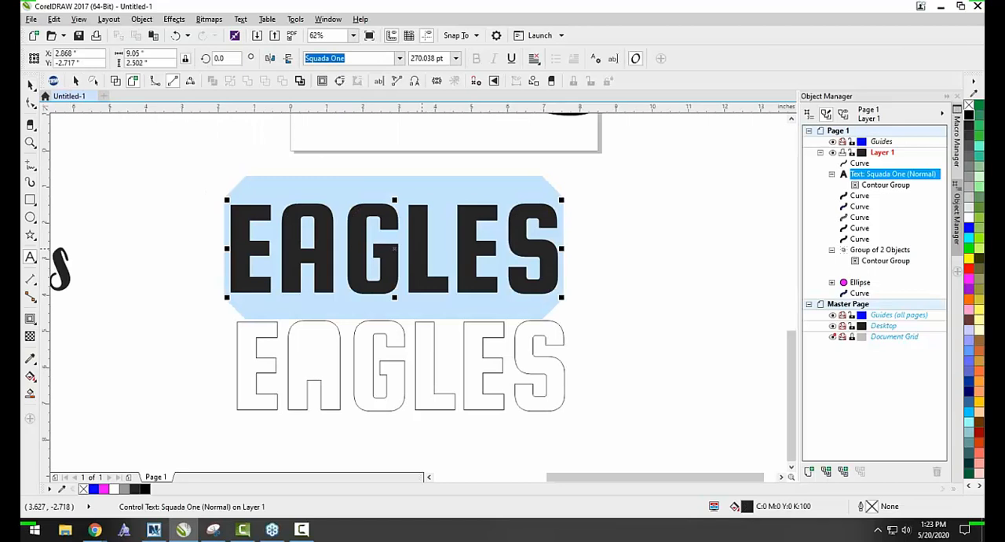
pyautogui.write('fal')
pyautogui.press('BackSpace')
pyautogui.press('BackSpace')
pyautogui.press('BackSpace')
pyautogui.write('FAL')
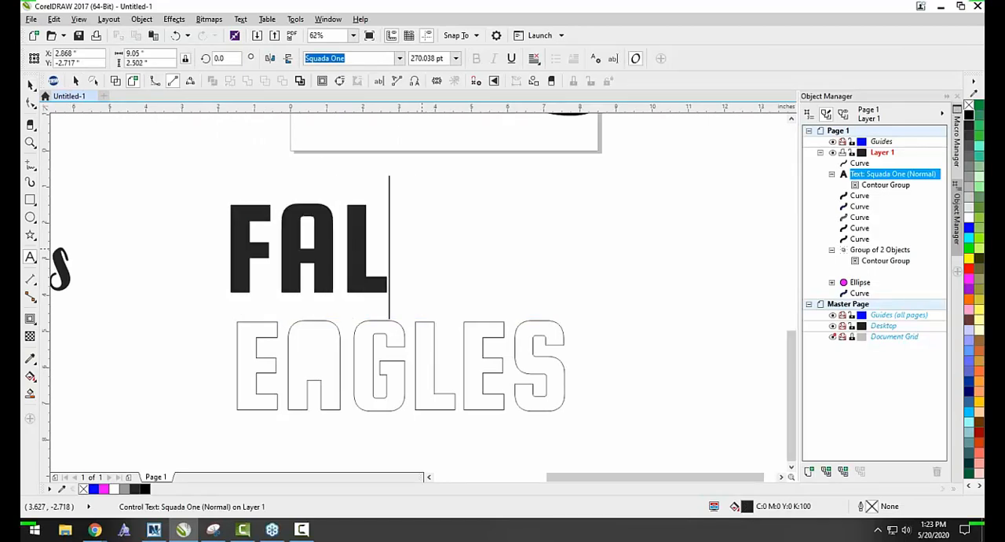
pyautogui.write('CONS')
pyautogui.click(30, 84)
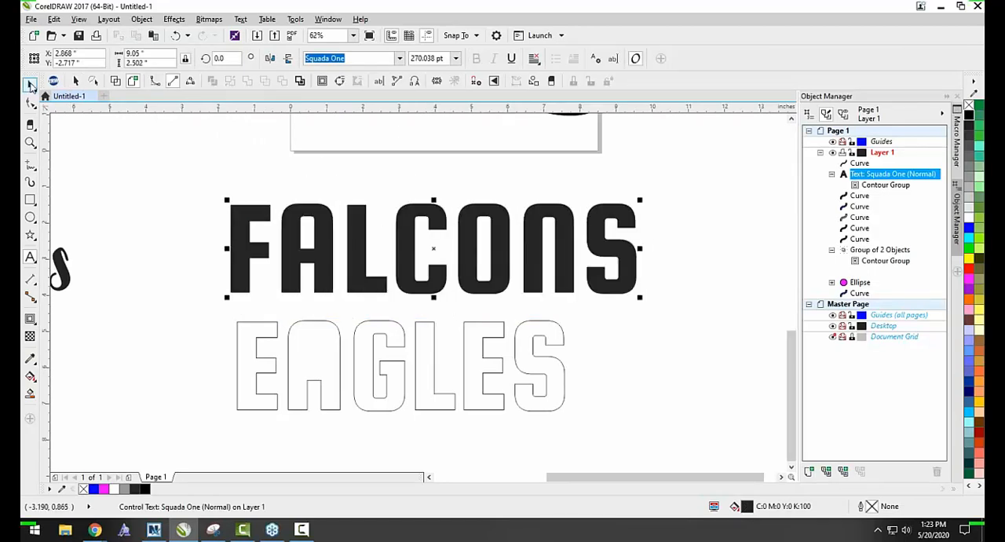
pyautogui.click(131, 158)
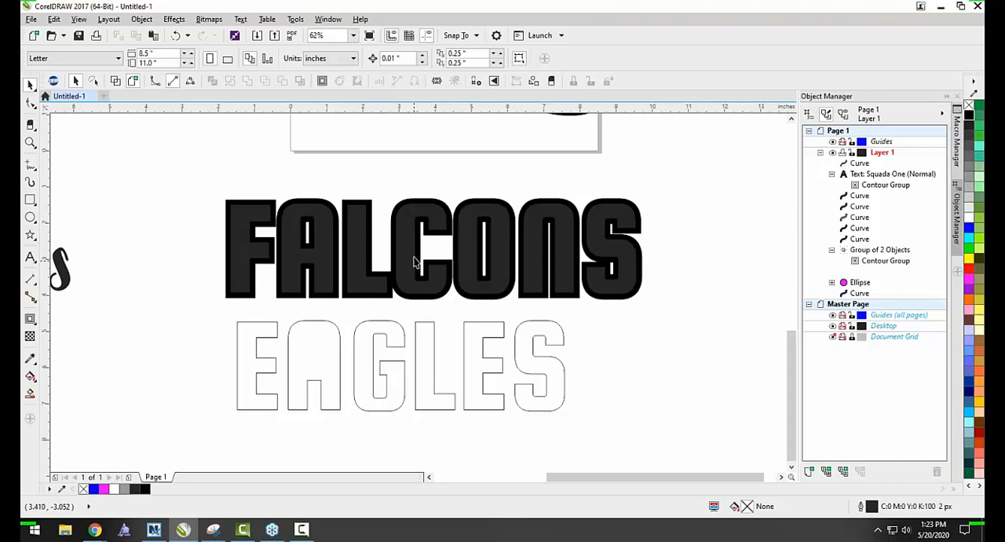
# Delete the EAGLES boundary outline below the contoured FALCONS text.
pyautogui.scroll(-1, 417, 261)
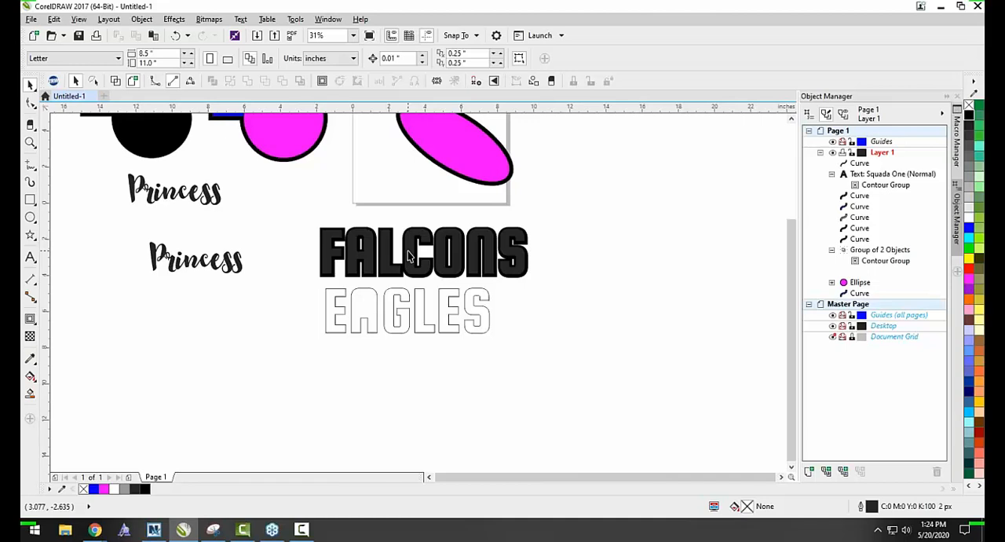
pyautogui.click(376, 306)
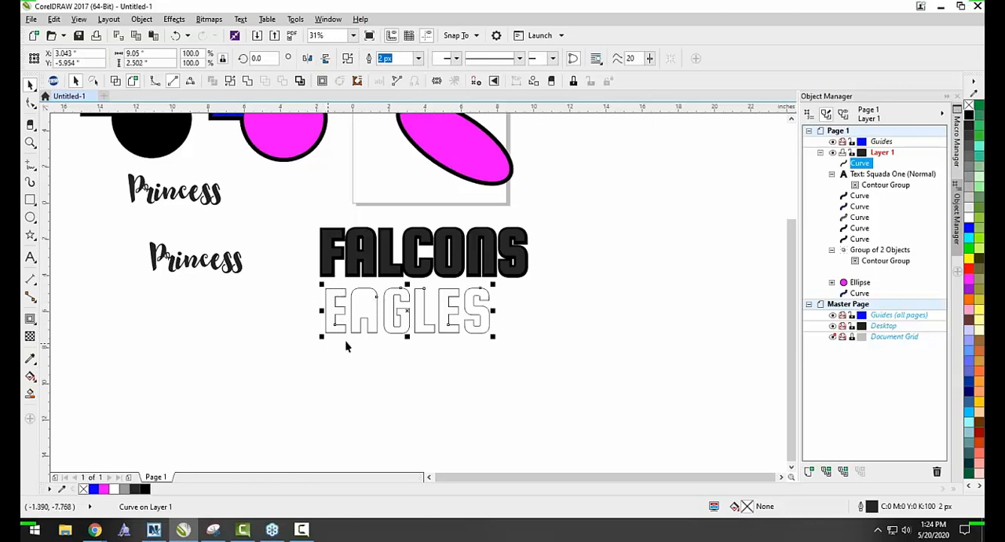
pyautogui.click(304, 268)
pyautogui.scroll(1, 353, 255)
pyautogui.scroll(1, 380, 210)
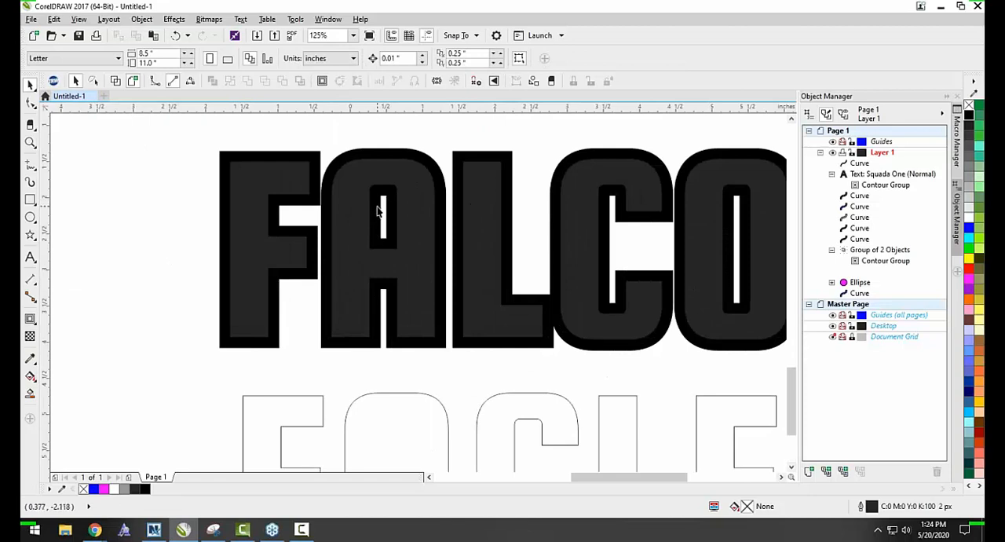
pyautogui.scroll(1, 382, 197)
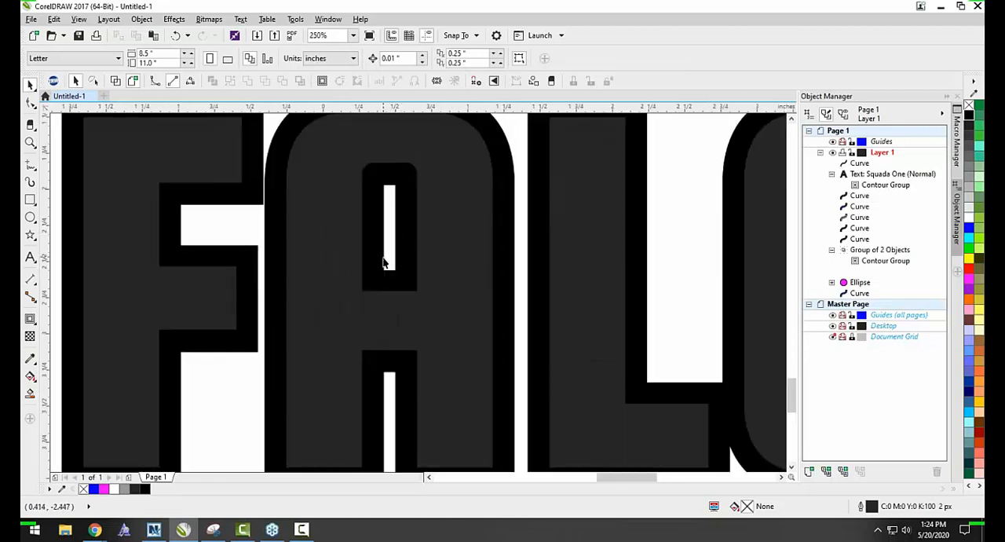
pyautogui.scroll(-2, 395, 268)
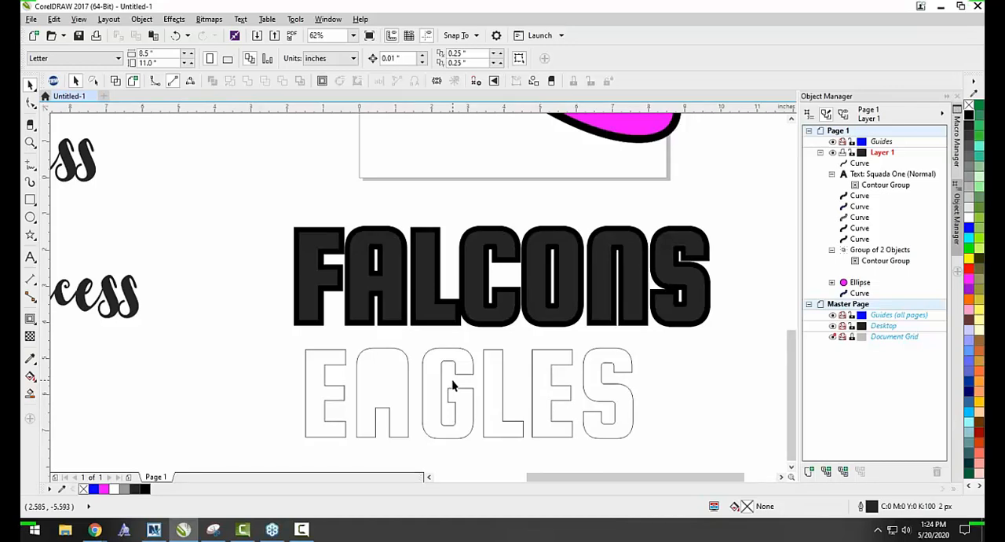
pyautogui.click(390, 388)
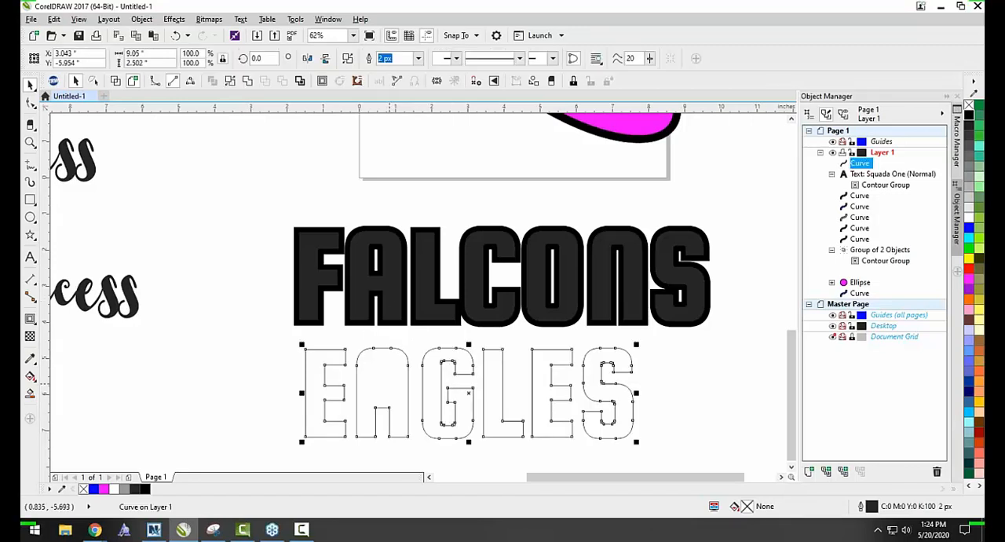
pyautogui.press('Delete')
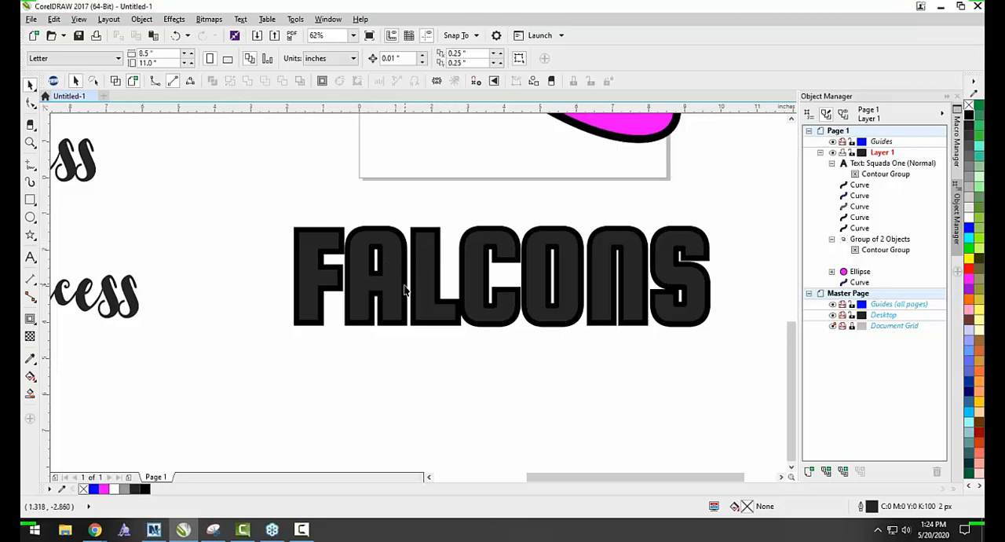
# Break the FALCONS contour group apart into separate text and outline objects.
pyautogui.scroll(-1, 406, 291)
pyautogui.scroll(1, 422, 264)
pyautogui.rightClick(405, 246)
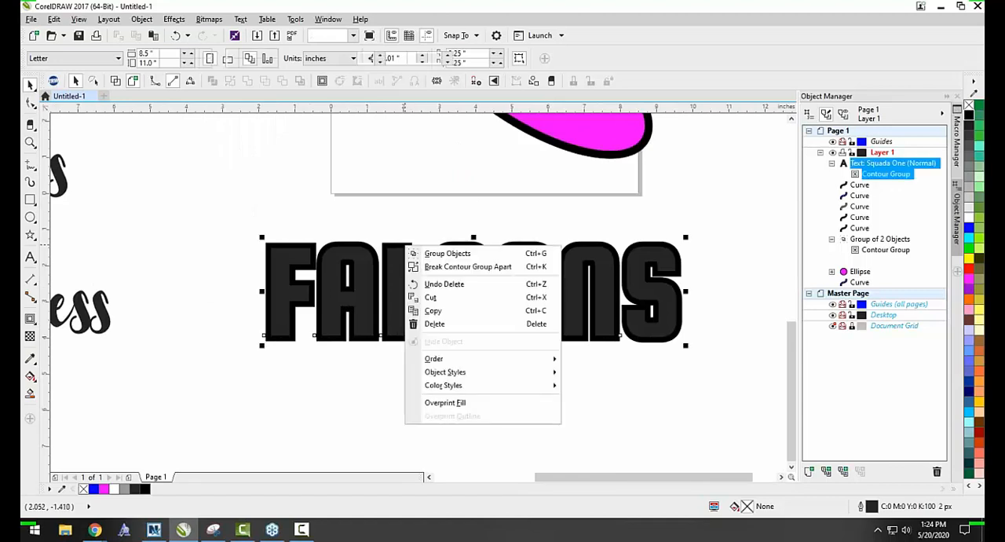
pyautogui.click(430, 269)
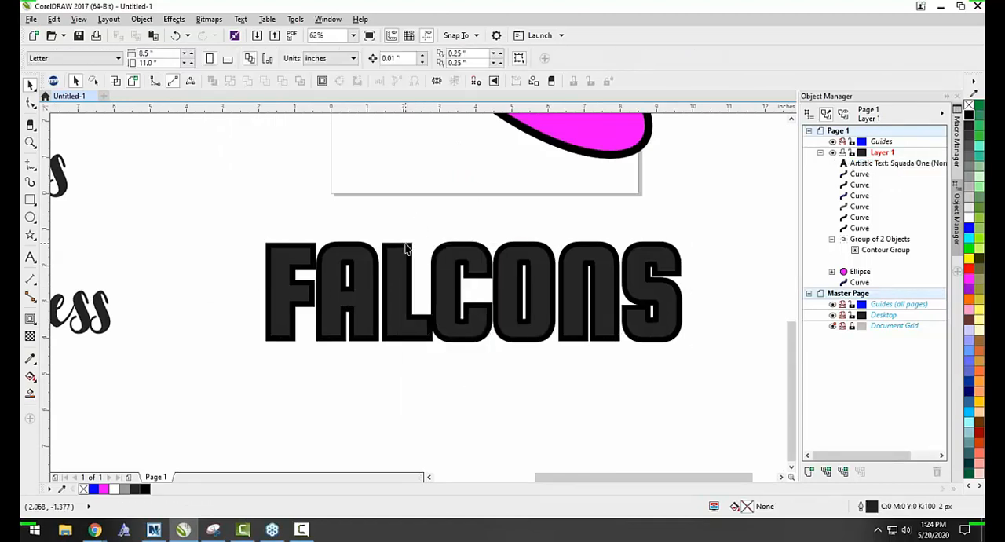
# Try moving the separated black contour below the FALCONS text, and undo the move.
pyautogui.moveTo(406, 248); pyautogui.dragTo(422, 380)
pyautogui.scroll(-1, 374, 381)
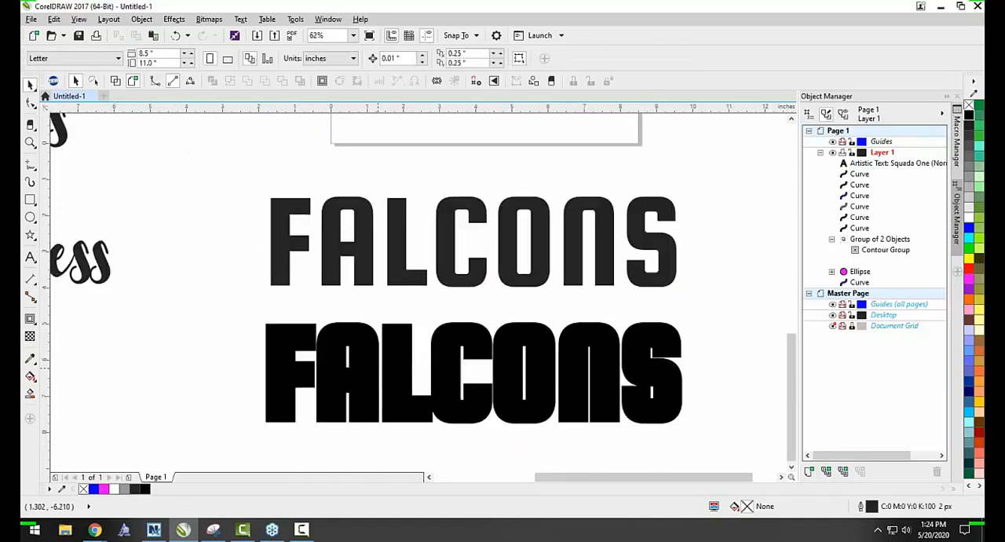
pyautogui.hotkey('ctrl', 'z')
pyautogui.click(374, 383)
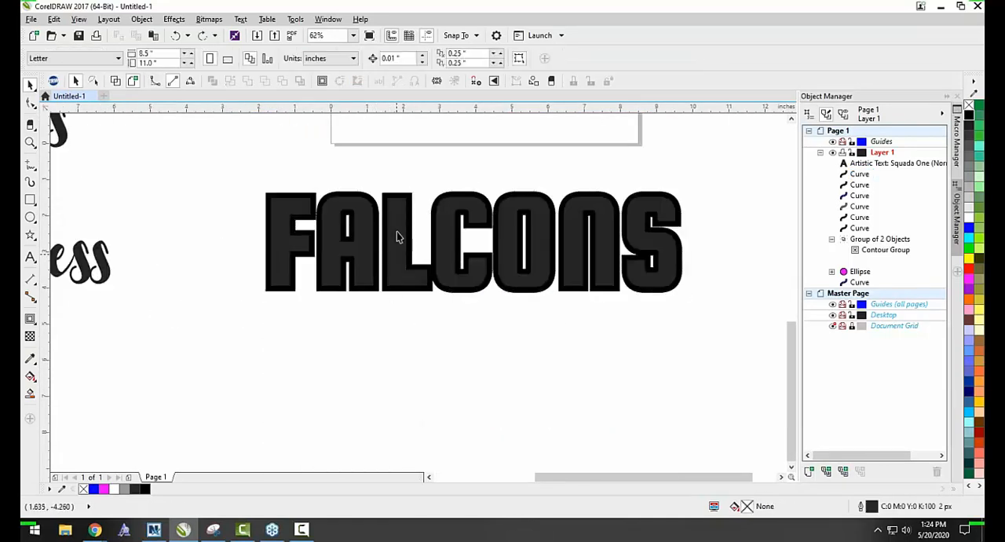
# Change the separated FALCONS text to EAGLES and move it just below the black contour.
pyautogui.click(412, 195)
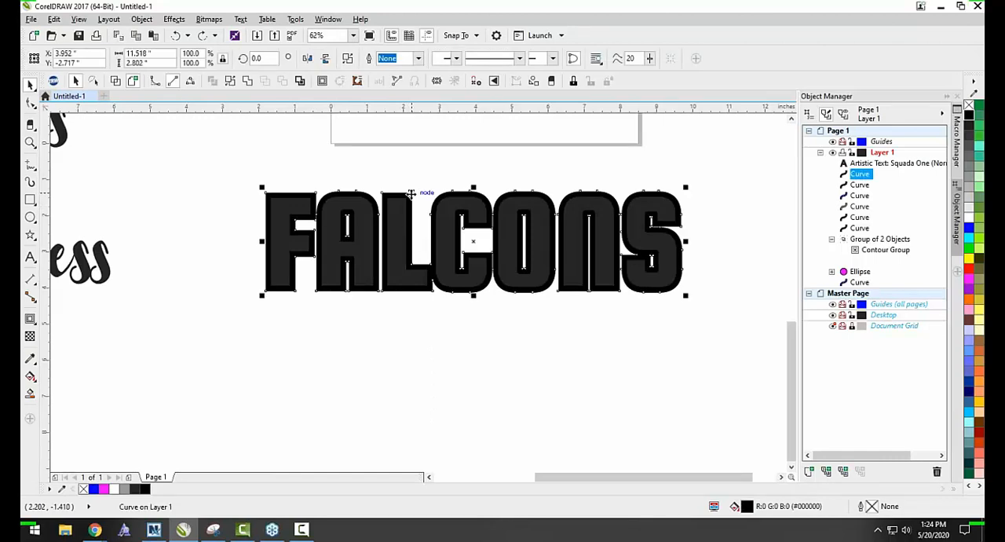
pyautogui.doubleClick(400, 229)
pyautogui.hotkey('ctrl', 'a')
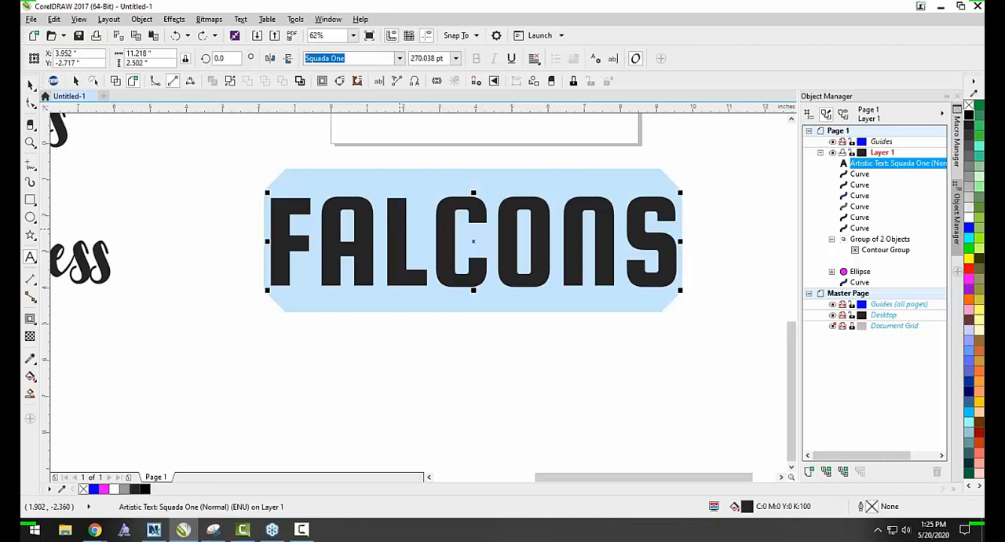
pyautogui.write('EAGLES')
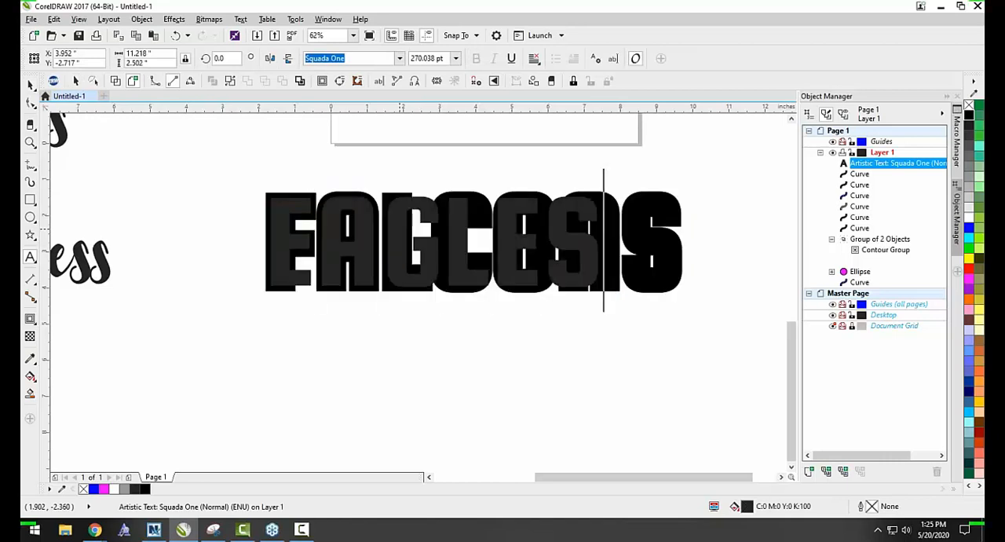
pyautogui.click(30, 85)
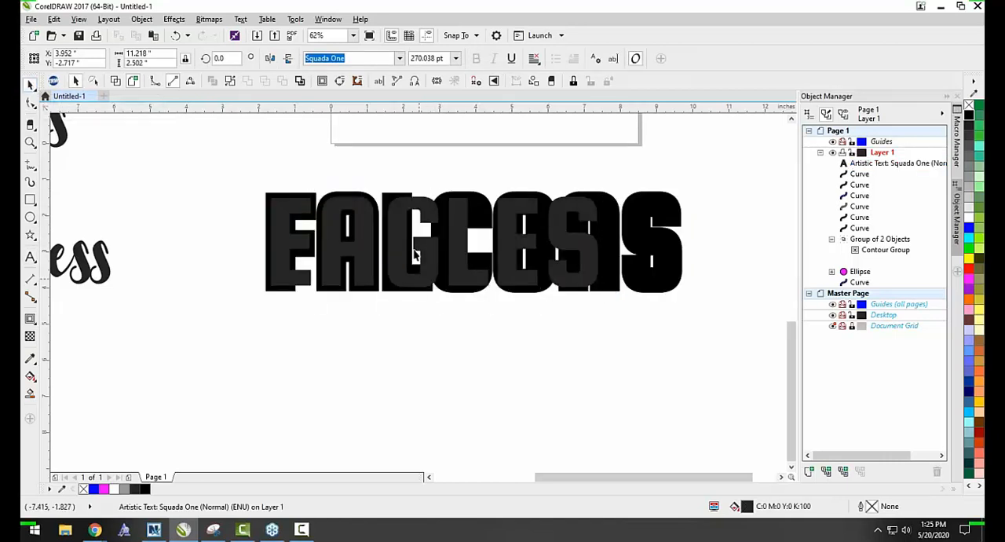
pyautogui.moveTo(420, 252); pyautogui.dragTo(441, 367)
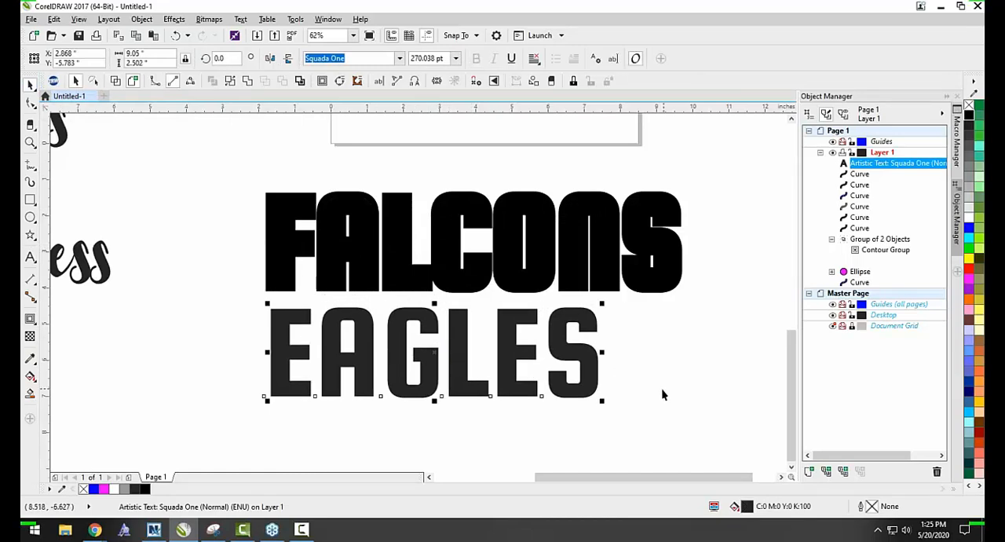
# Undo the EAGLES text's move and its wording change, and clear the selection.
pyautogui.hotkey('ctrl', 'z')
pyautogui.hotkey('ctrl', 'z')
pyautogui.click(618, 394)
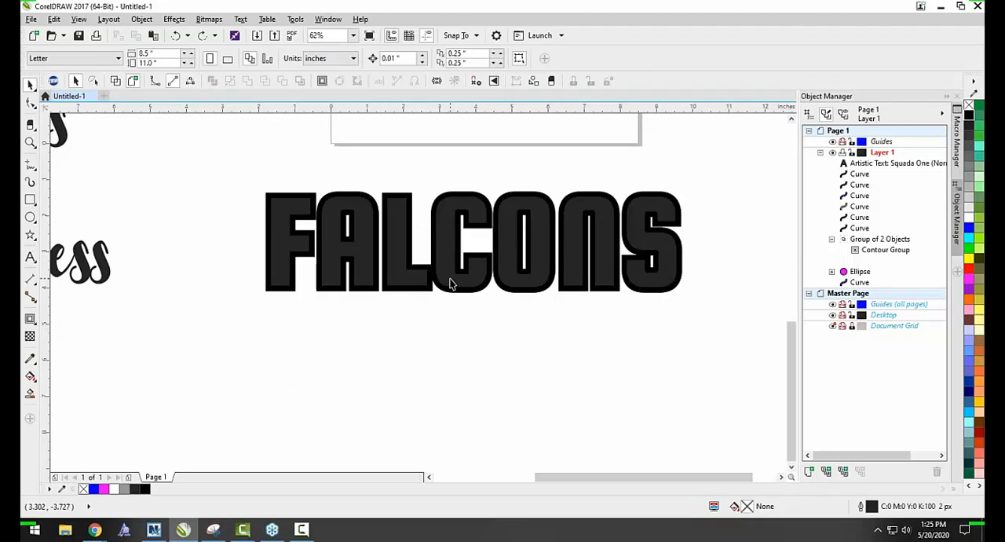
# Fill the FALCONS text with Ruby Red after trying a light gray, and clear the selection.
pyautogui.click(452, 285)
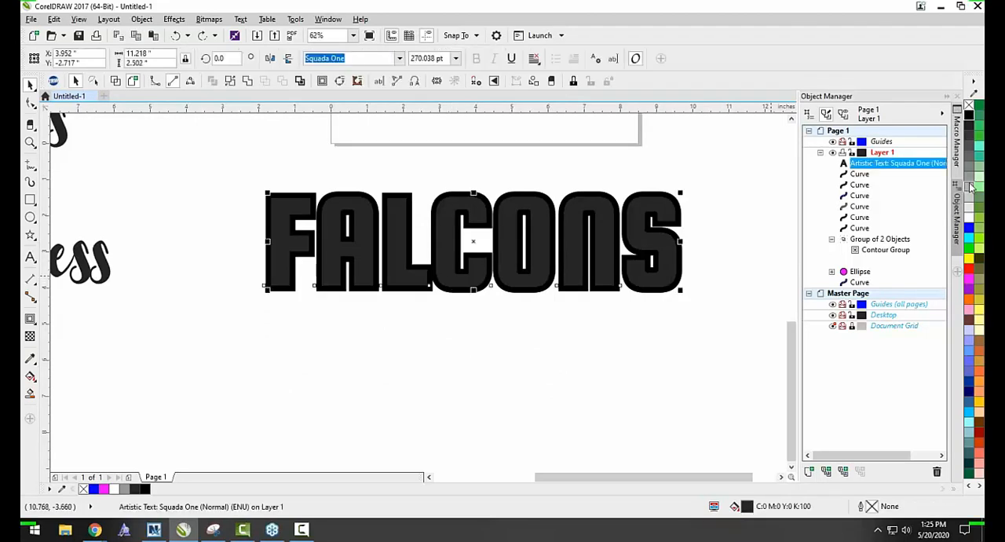
pyautogui.click(974, 188)
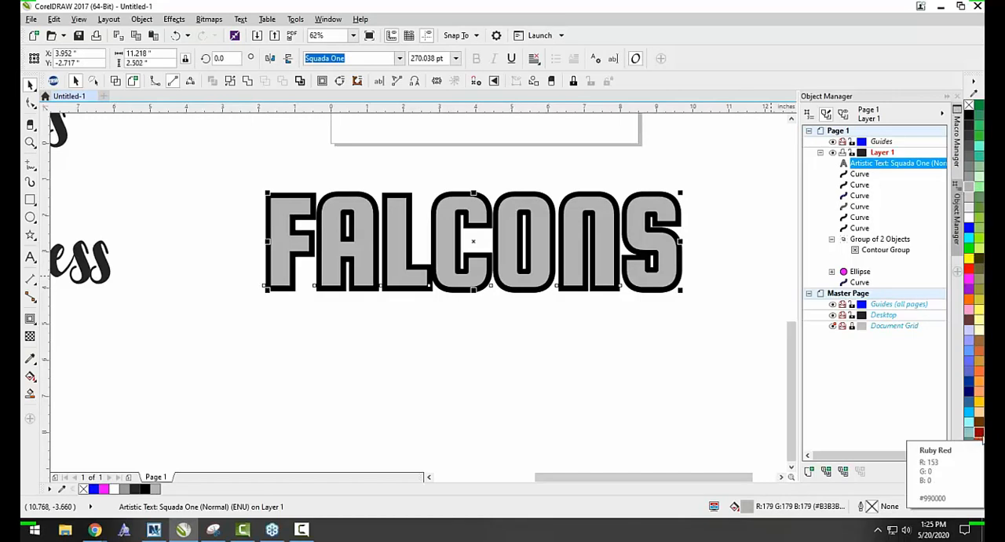
pyautogui.click(974, 424)
pyautogui.click(669, 382)
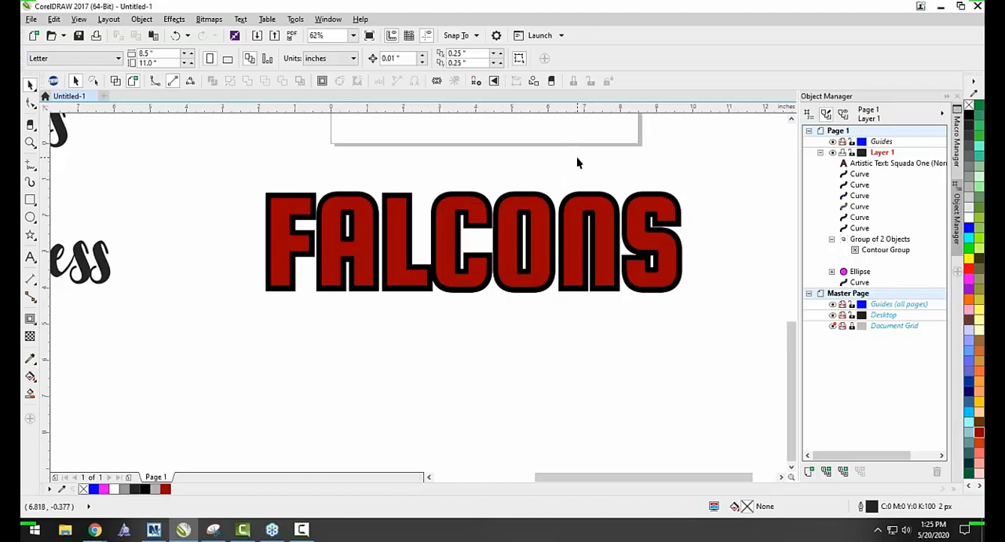
# Open the red FALCONS text for editing, select all its letters, and clear the selection.
pyautogui.doubleClick(444, 247)
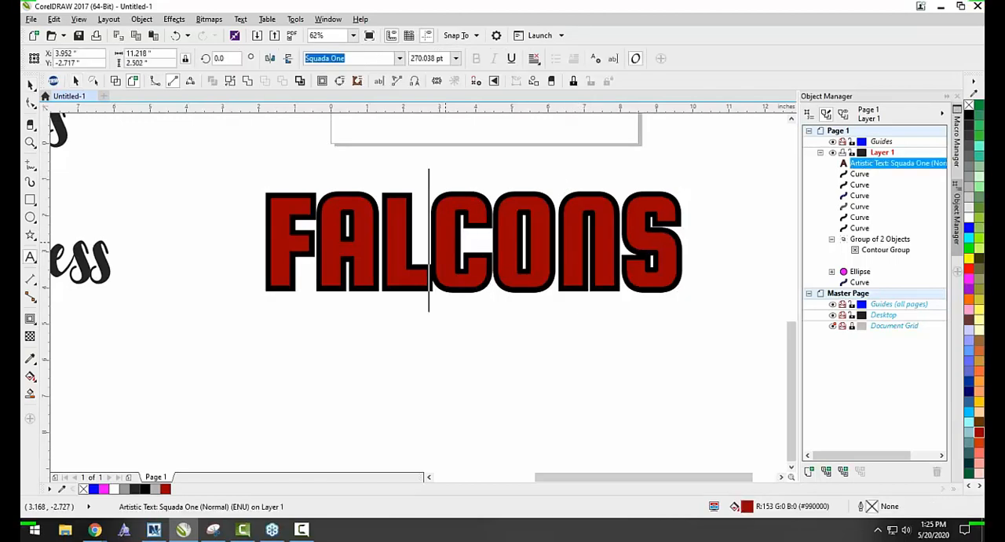
pyautogui.hotkey('ctrl', 'a')
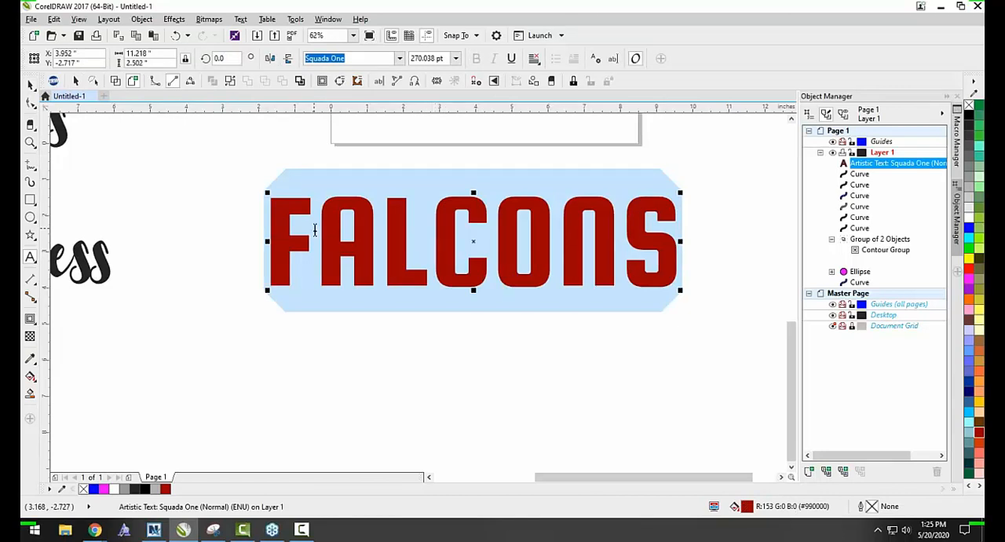
pyautogui.click(30, 84)
pyautogui.click(145, 225)
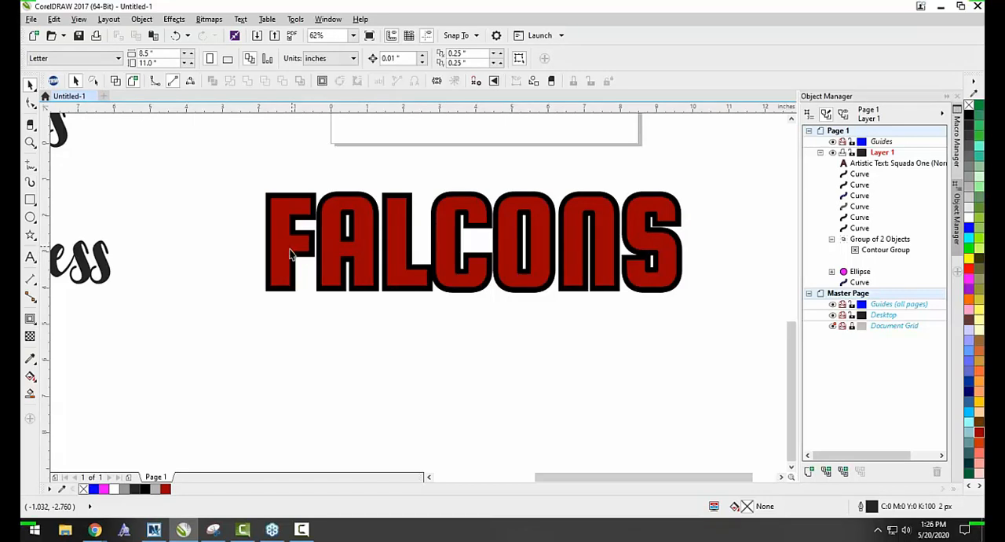
# Place a duplicate of the red FALCONS text directly below the contoured original and clear the selection.
pyautogui.moveTo(293, 250); pyautogui.dragTo(290, 371)
pyautogui.rightClick(291, 369)
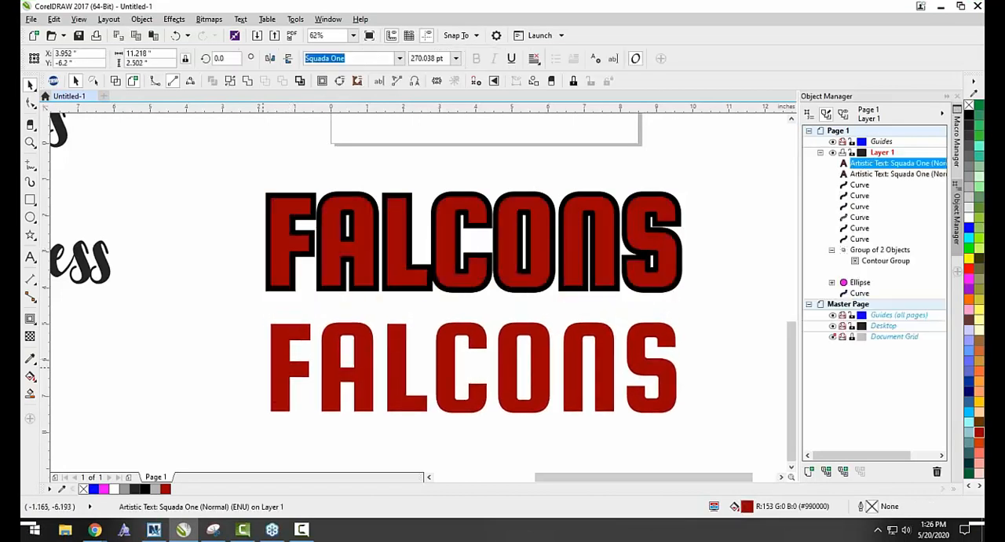
pyautogui.click(228, 352)
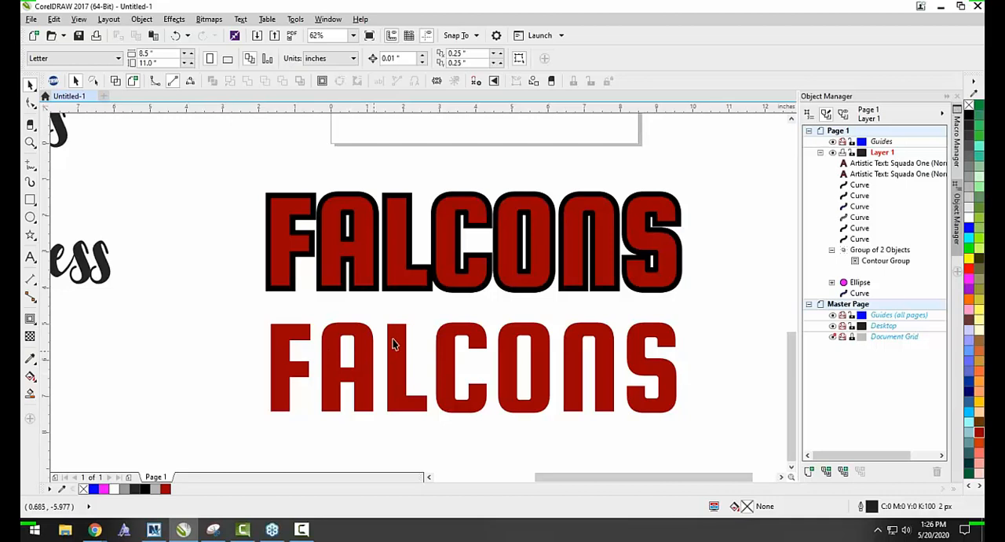
# Convert the lower FALCONS text to curves and clear the selection.
pyautogui.scroll(-2, 539, 343)
pyautogui.scroll(2, 289, 318)
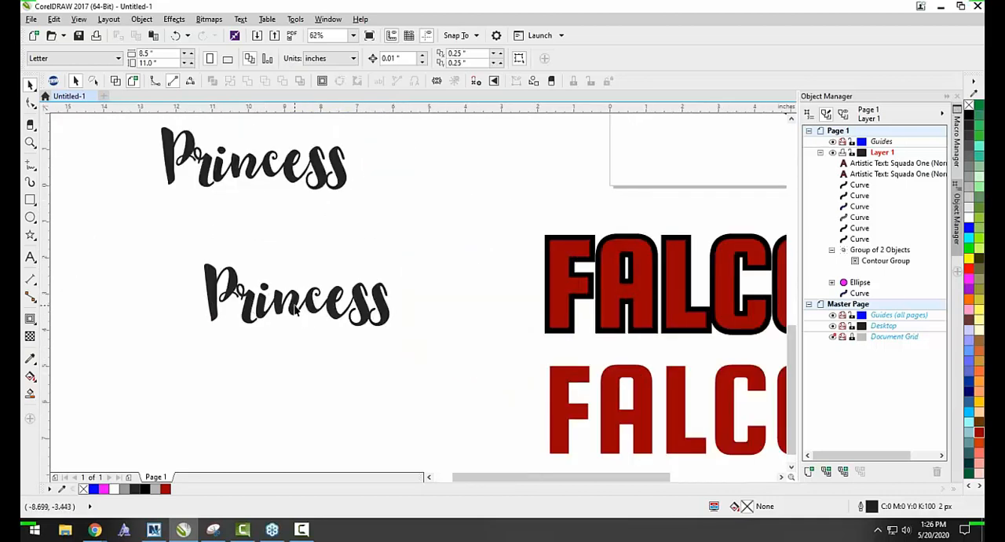
pyautogui.scroll(-1, 305, 309)
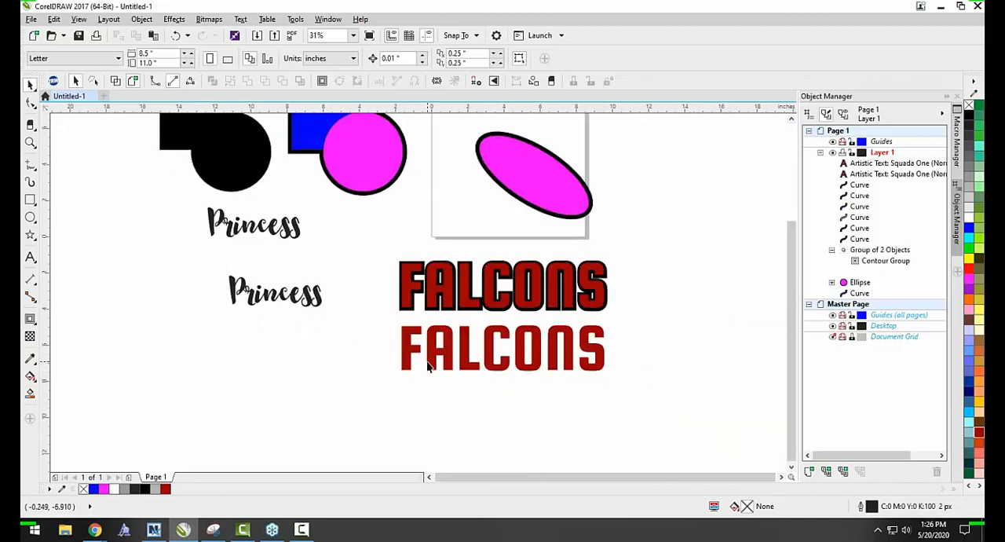
pyautogui.click(408, 350)
pyautogui.scroll(1, 407, 351)
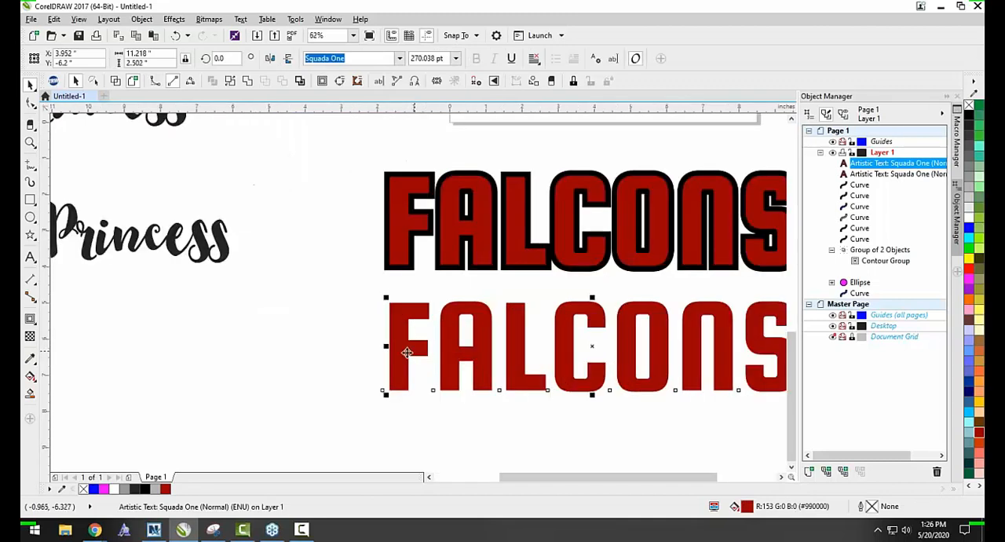
pyautogui.scroll(-1, 490, 353)
pyautogui.scroll(1, 549, 351)
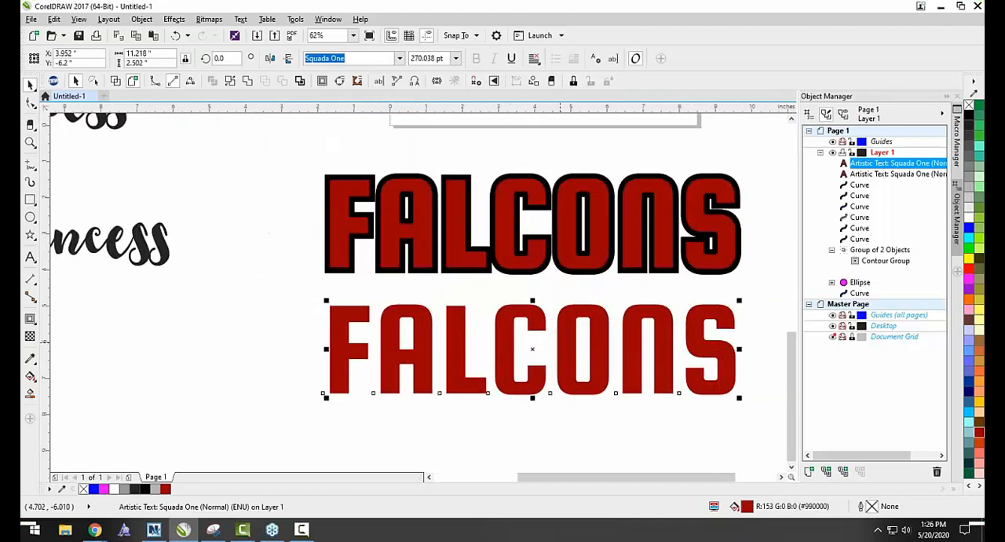
pyautogui.rightClick(563, 330)
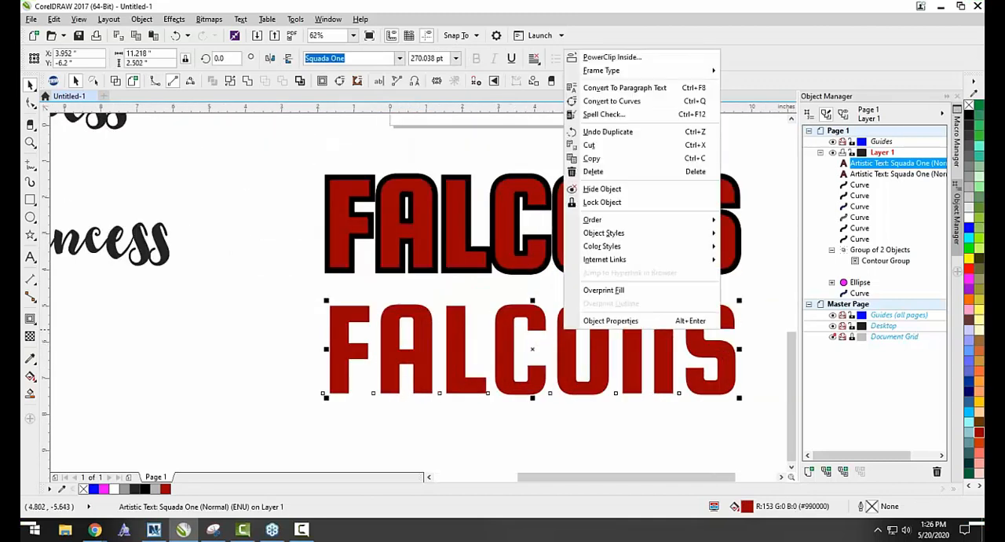
pyautogui.click(603, 101)
pyautogui.click(273, 315)
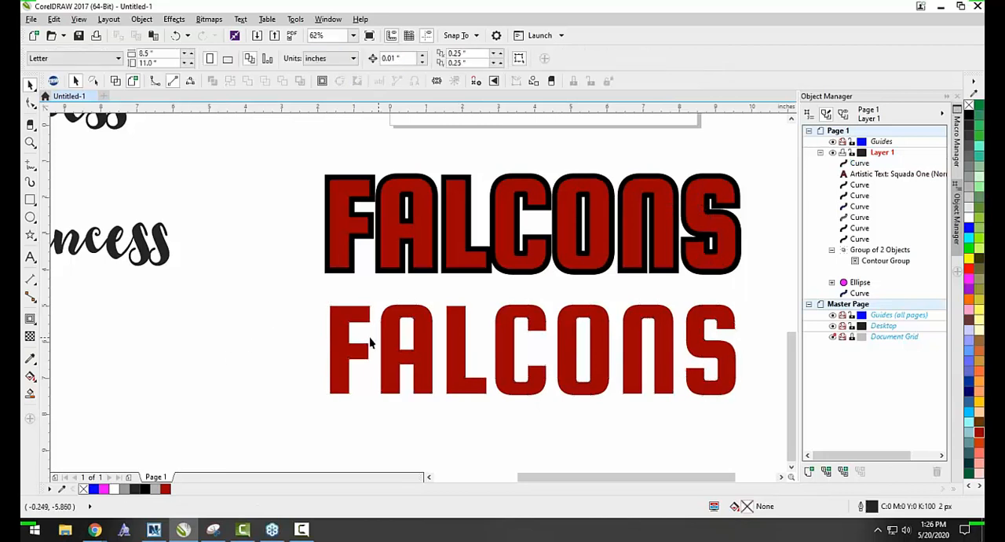
# Reshape the lower FALCONS curve by pulling the F's bottom-left corner node about 2.1 inches to the left.
pyautogui.click(343, 352)
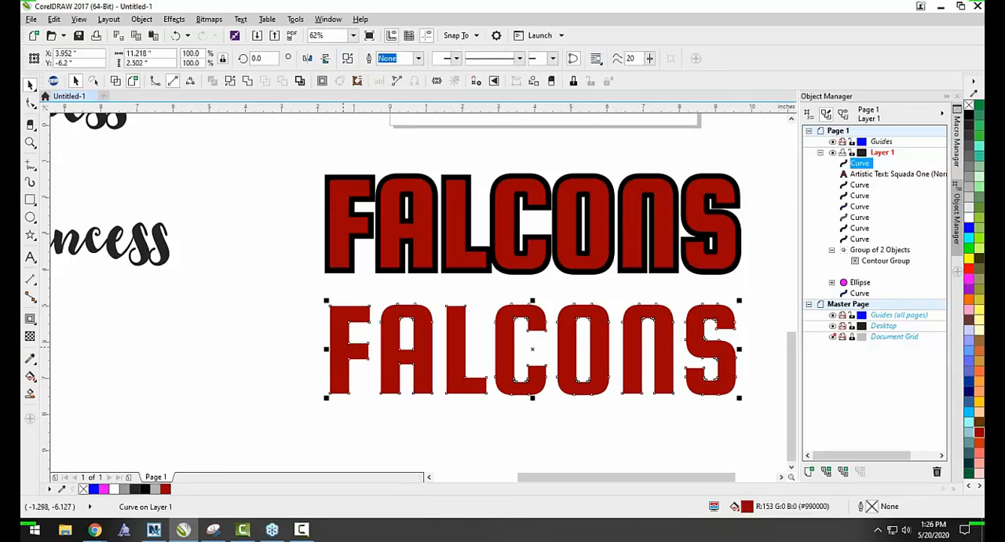
pyautogui.press('F10')
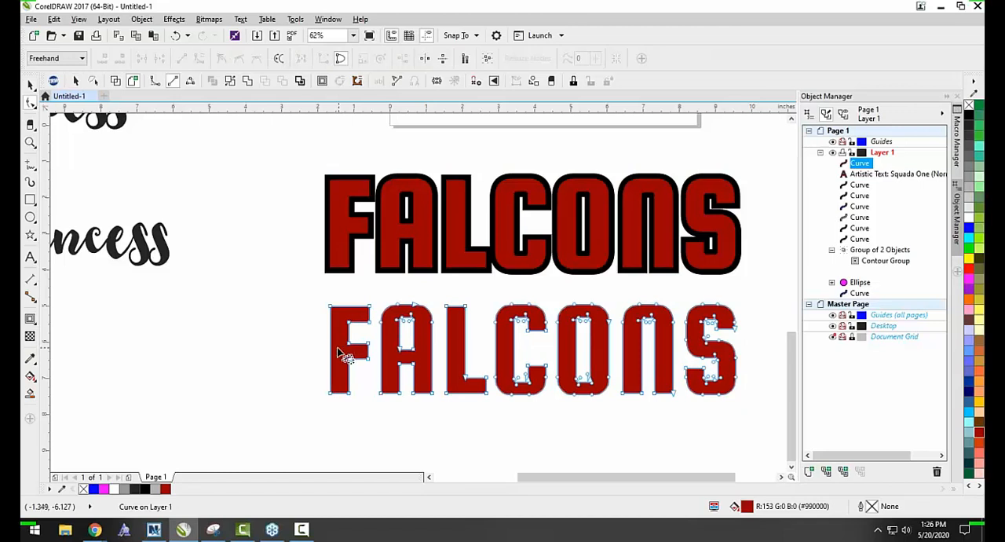
pyautogui.scroll(-1, 342, 350)
pyautogui.scroll(1, 361, 351)
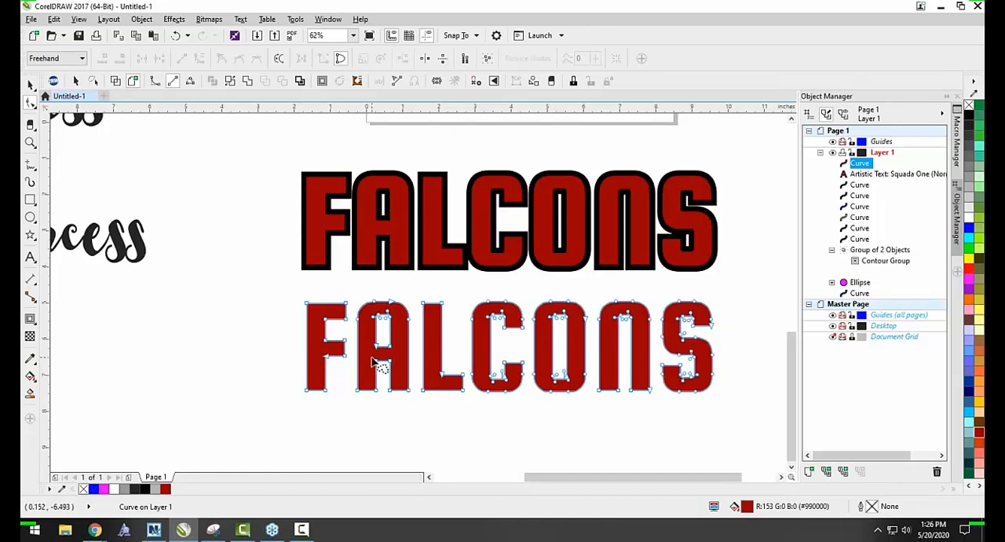
pyautogui.click(30, 84)
pyautogui.doubleClick(325, 329)
pyautogui.moveTo(306, 390); pyautogui.dragTo(231, 391)
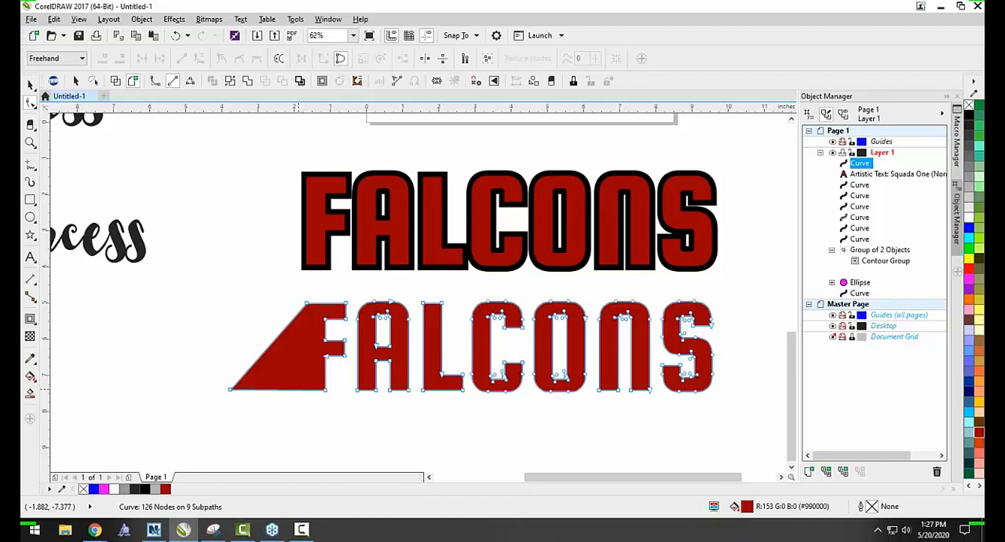
pyautogui.click(31, 85)
# Open the upper FALCONS text for editing, select all its letters, and leave text editing.
pyautogui.click(331, 203)
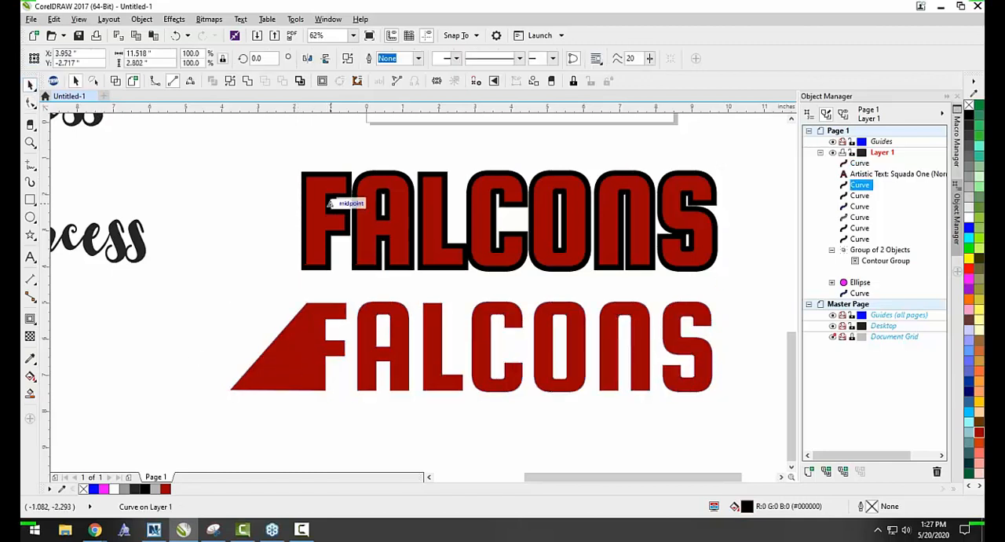
pyautogui.click(332, 206)
pyautogui.doubleClick(321, 200)
pyautogui.hotkey('ctrl', 'a')
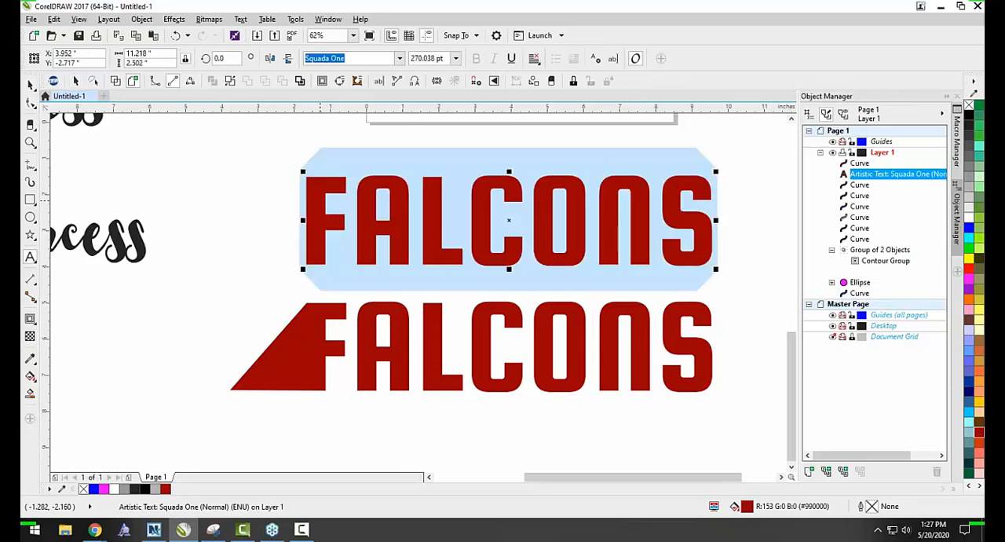
pyautogui.click(31, 85)
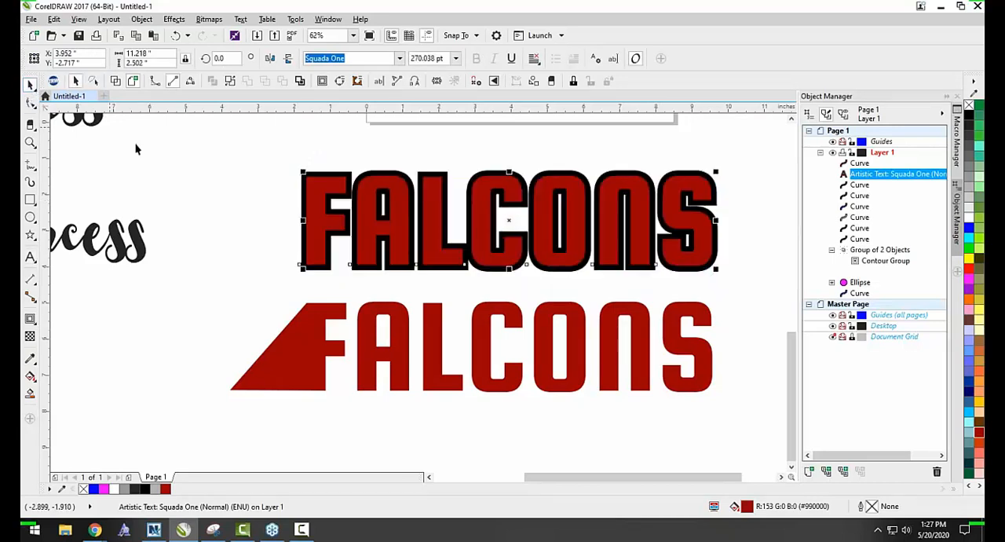
# Weld the upper red FALCONS text into a curve and clear the selection.
pyautogui.click(270, 205)
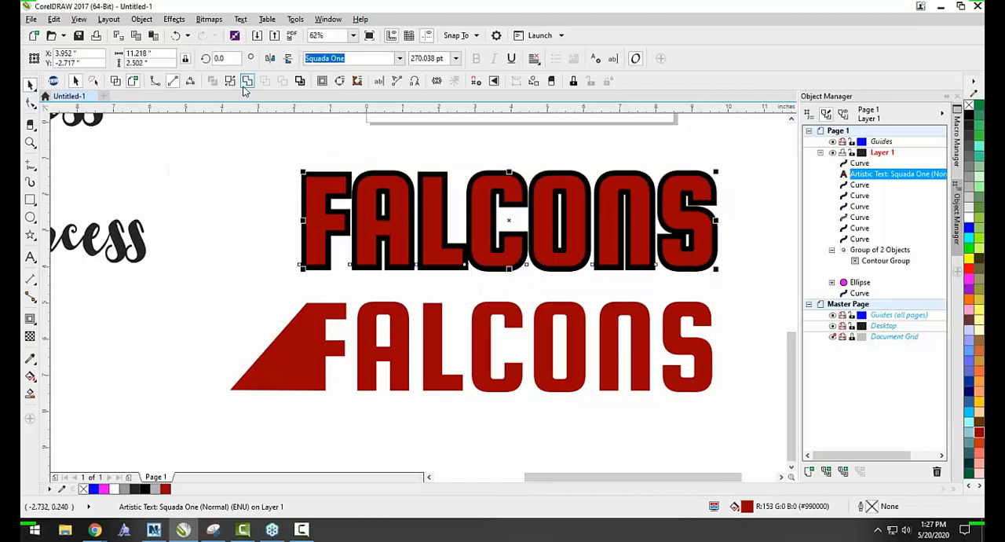
pyautogui.click(246, 82)
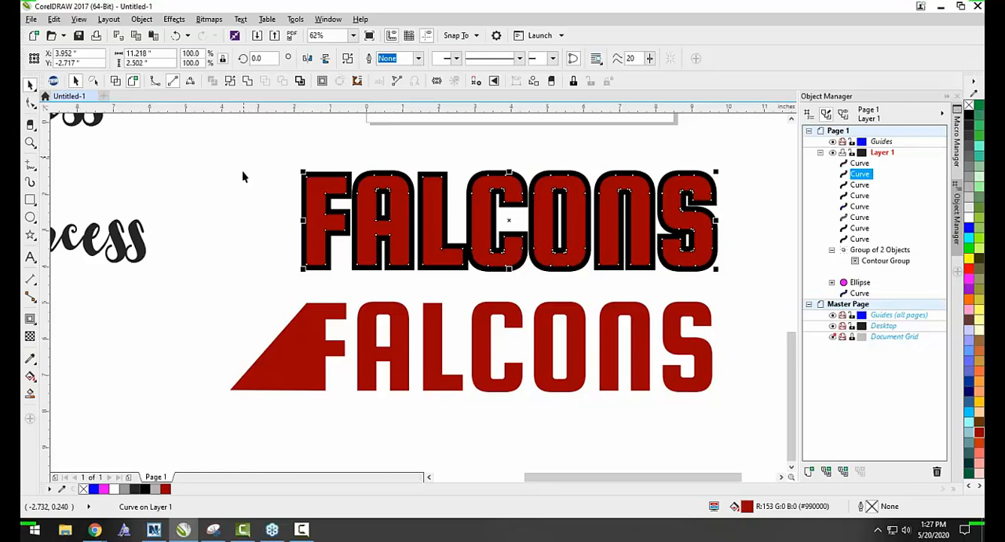
pyautogui.click(265, 267)
# Try deleting the black contour behind the upper FALCONS and moving the red lettering, and undo both changes.
pyautogui.scroll(-1, 384, 207)
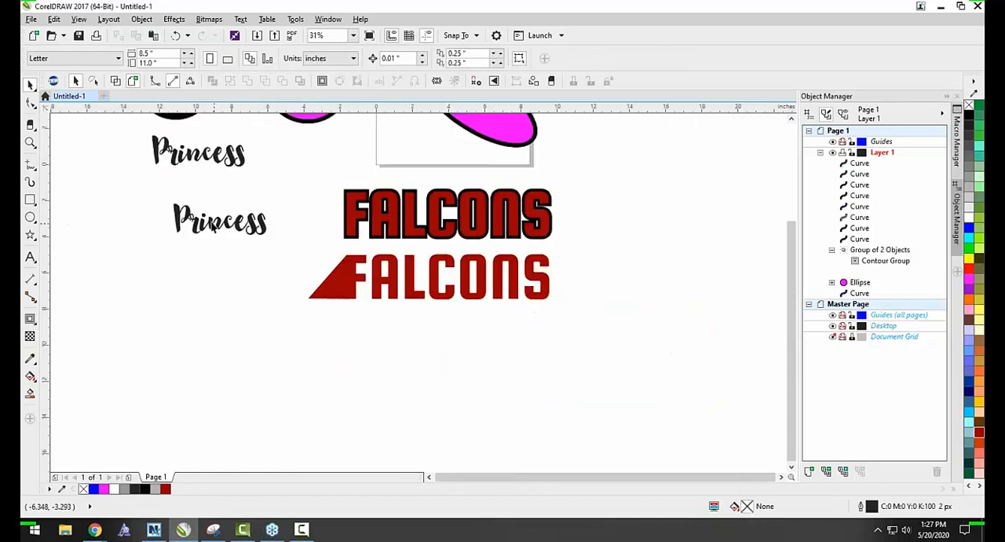
pyautogui.scroll(2, 212, 227)
pyautogui.scroll(-1, 241, 231)
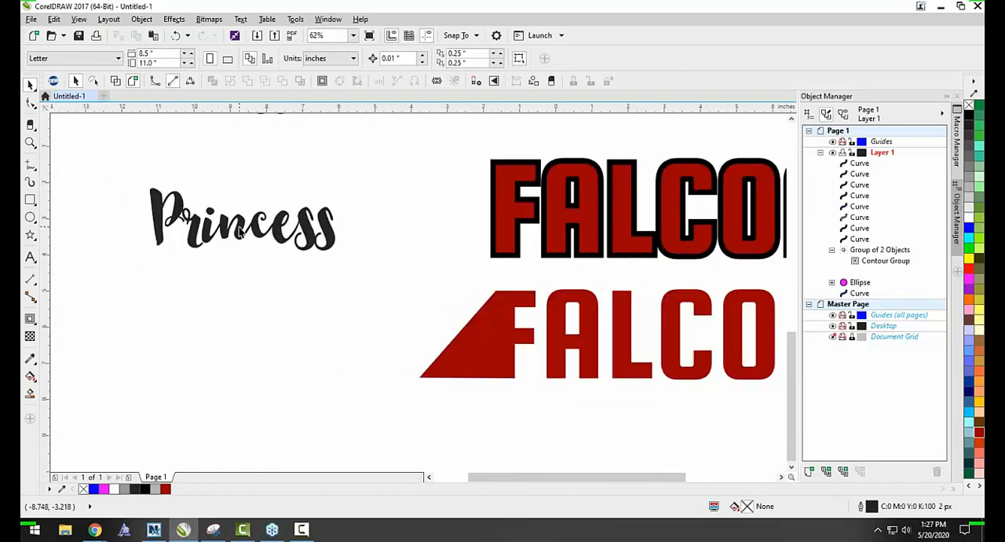
pyautogui.scroll(-1, 242, 232)
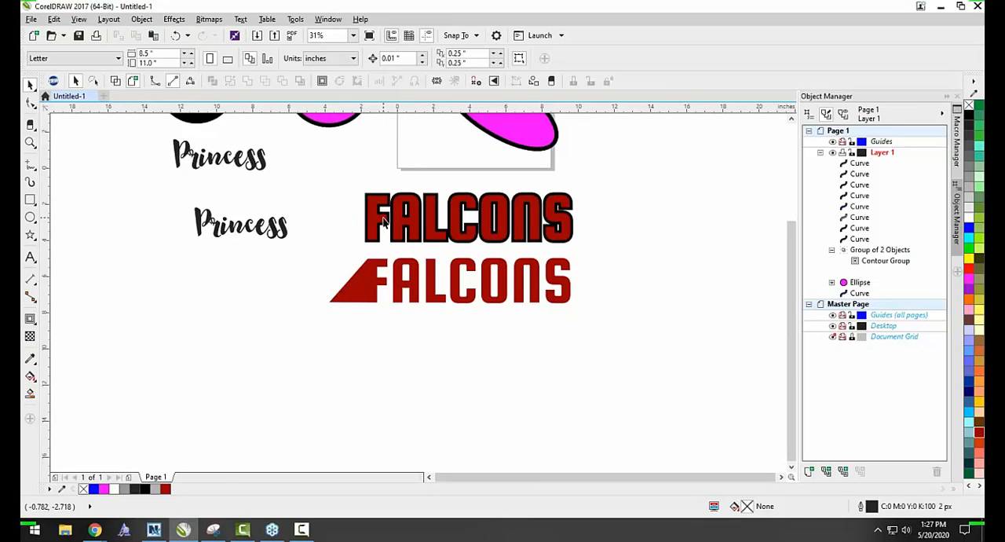
pyautogui.scroll(1, 421, 222)
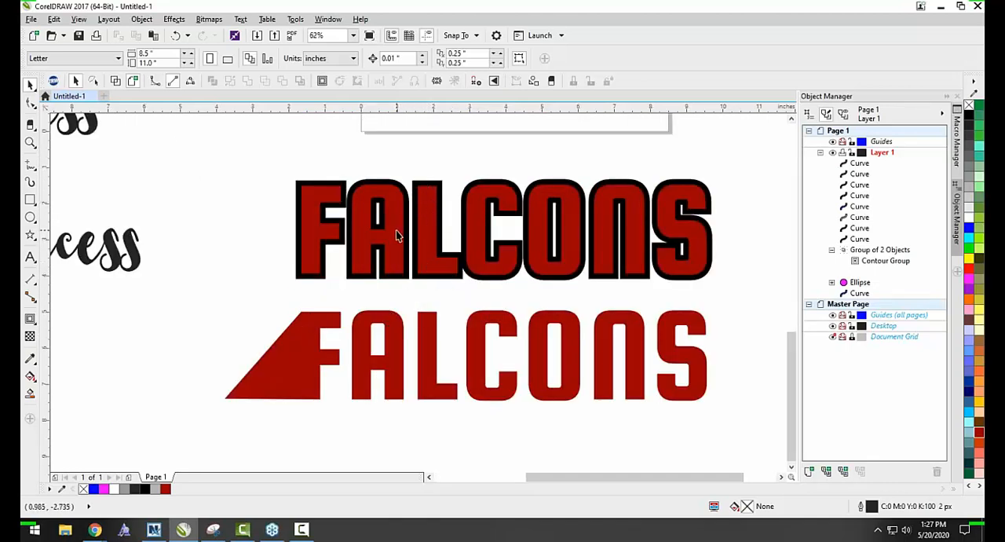
pyautogui.click(400, 183)
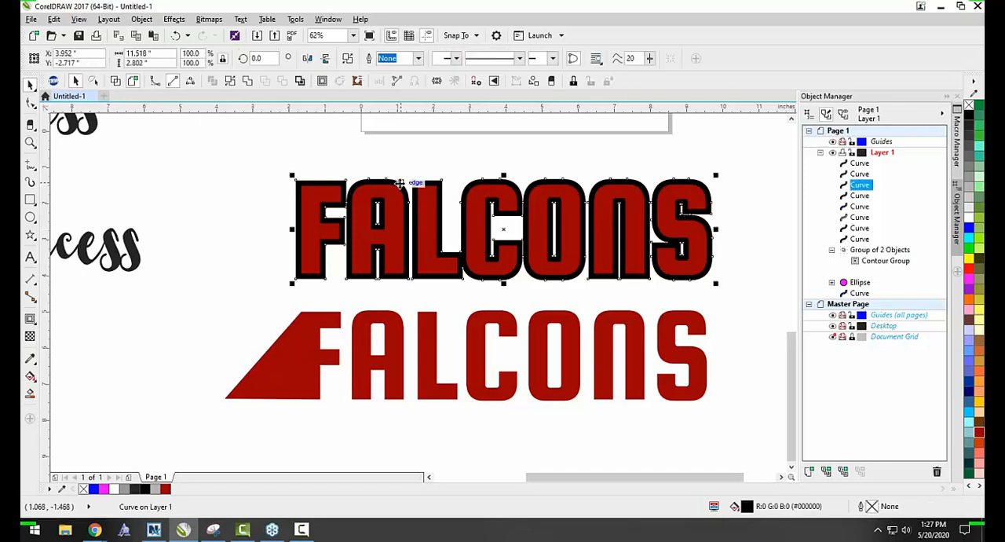
pyautogui.press('Delete')
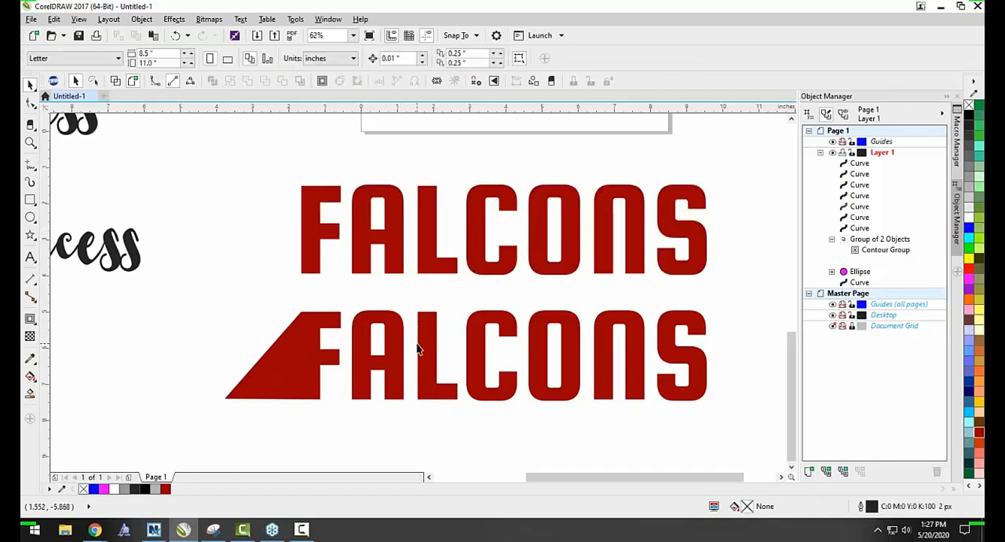
pyautogui.hotkey('ctrl', 'z')
pyautogui.moveTo(308, 201); pyautogui.dragTo(288, 267)
pyautogui.hotkey('ctrl', 'z')
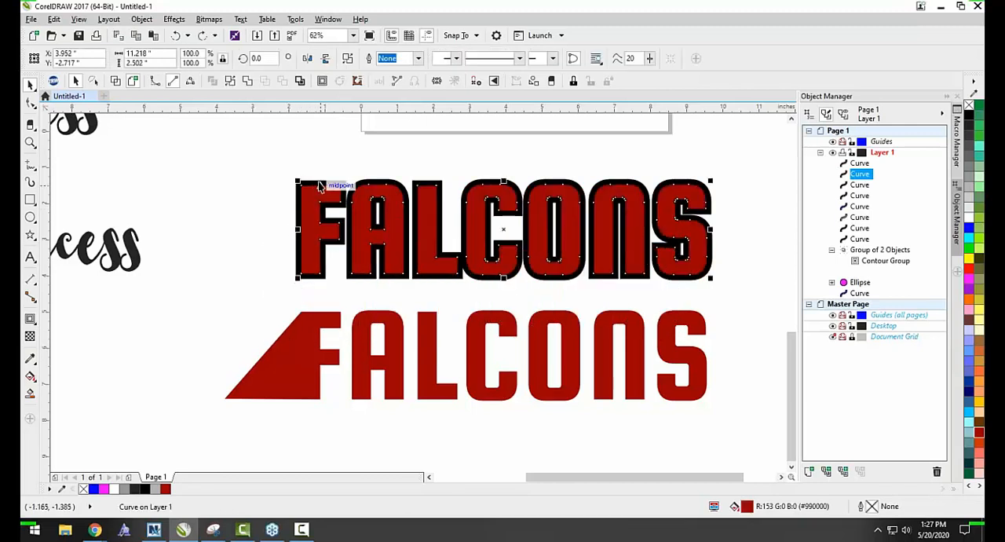
# Cut the upper red FALCONS lettering out of the black contour with Back minus front, and clear the selection.
pyautogui.scroll(2, 319, 185)
pyautogui.keyDown('shift'); pyautogui.click(322, 180); pyautogui.keyUp('shift')
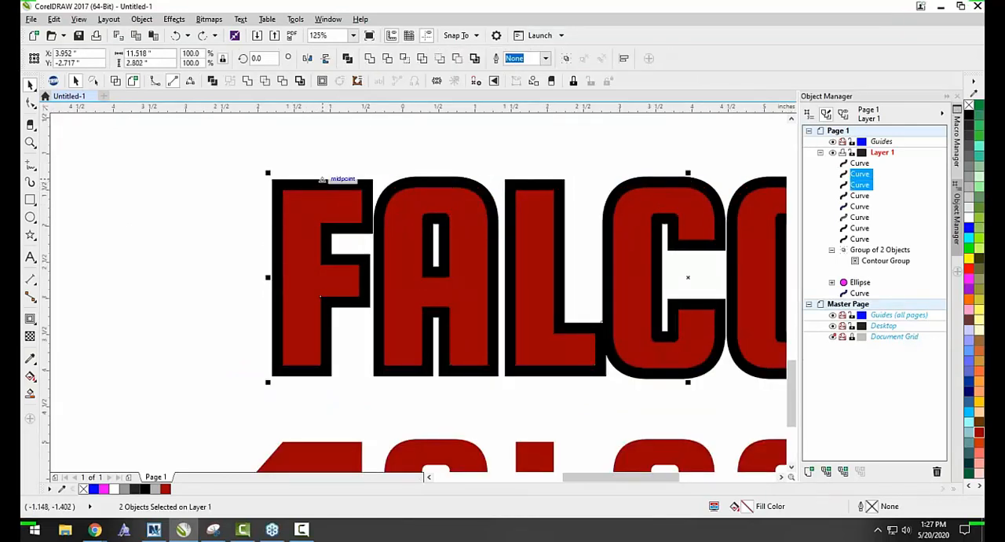
pyautogui.click(457, 59)
pyautogui.click(202, 186)
pyautogui.scroll(-2, 279, 220)
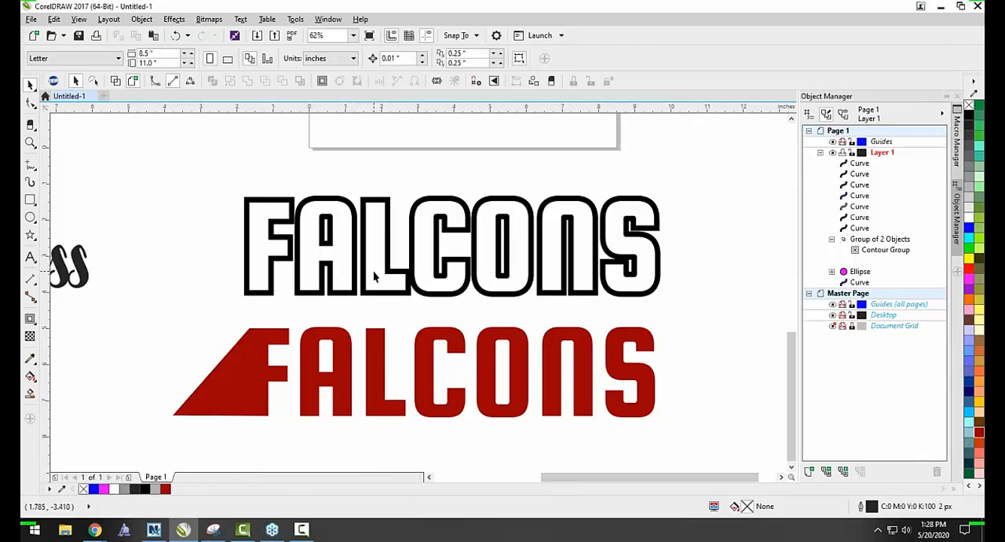
# Add a one-step black outside contour with a 0.15" offset to the reshaped lower FALCONS curve.
pyautogui.click(421, 387)
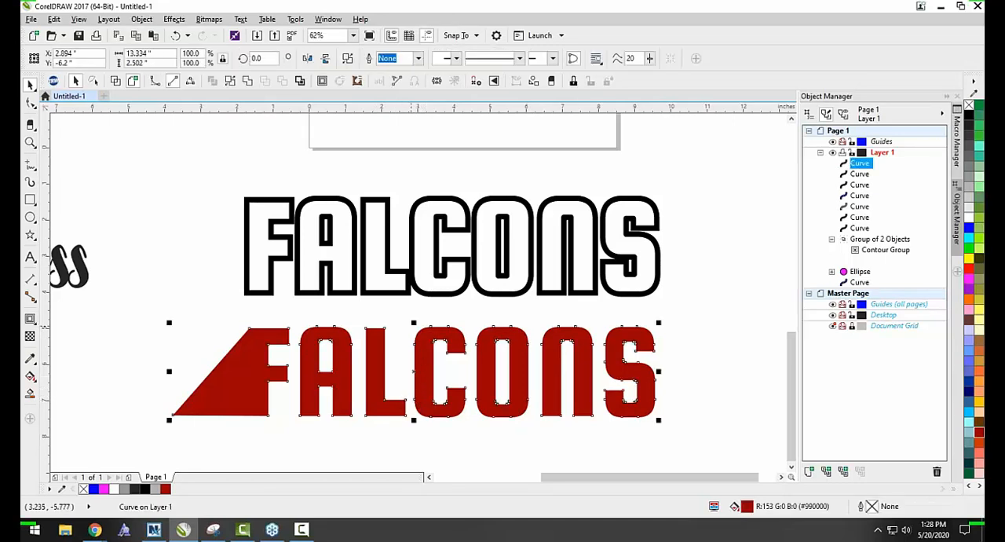
pyautogui.click(322, 81)
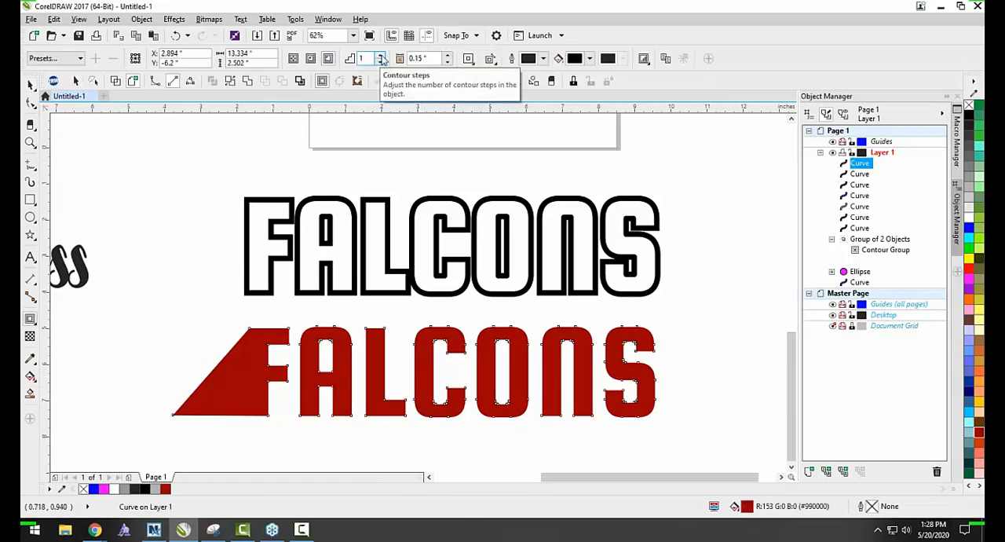
pyautogui.click(381, 60)
pyautogui.press('space')
pyautogui.click(379, 315)
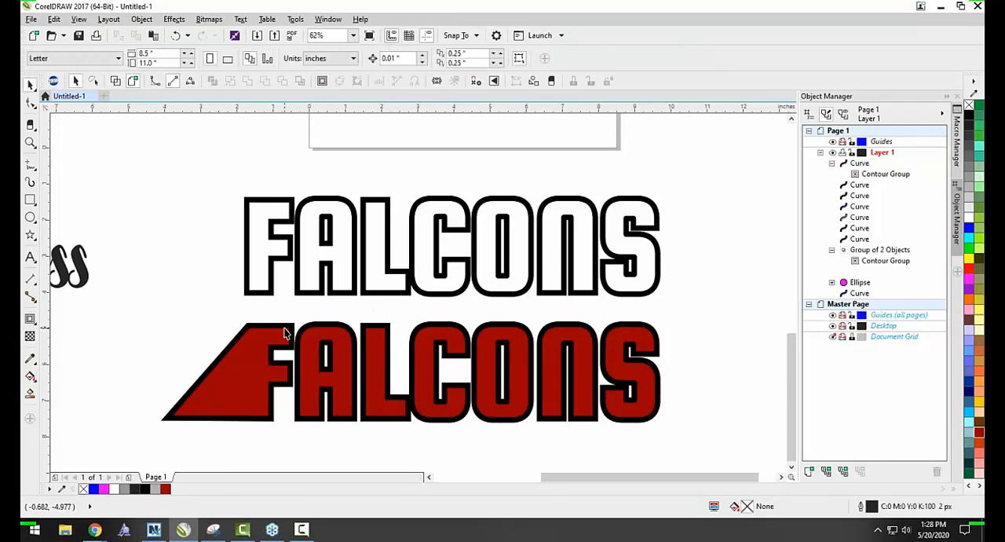
pyautogui.scroll(2, 284, 330)
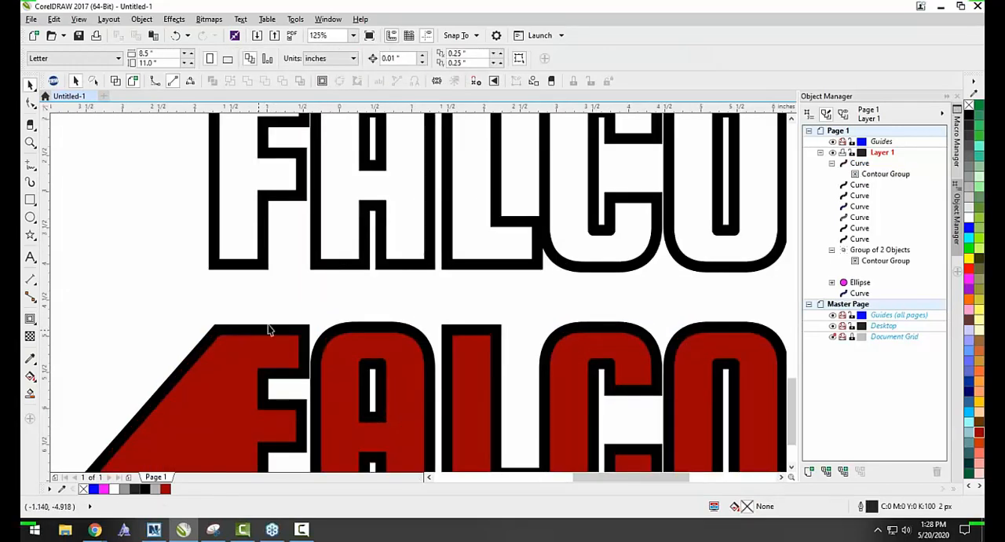
pyautogui.scroll(-2, 284, 322)
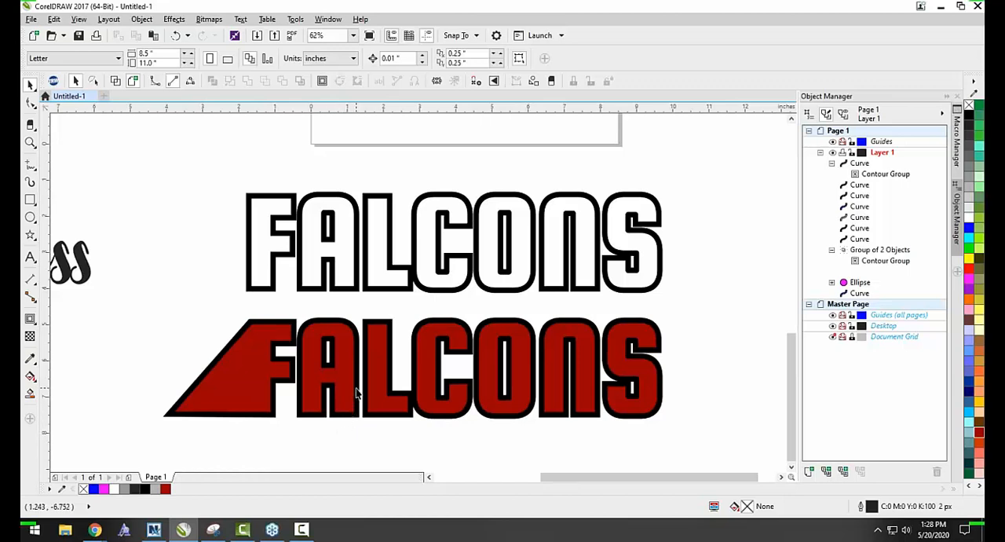
pyautogui.scroll(2, 358, 393)
pyautogui.scroll(1, 357, 385)
pyautogui.scroll(-1, 357, 385)
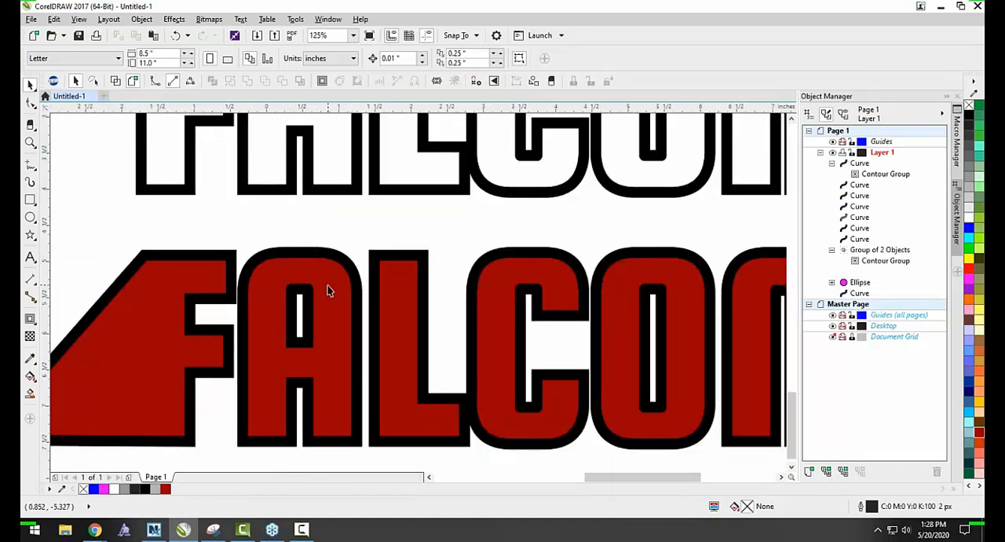
# Examine the commands offered for the lower red FALCONS curve and for its black contour group, leaving the contour group selected.
pyautogui.rightClick(328, 290)
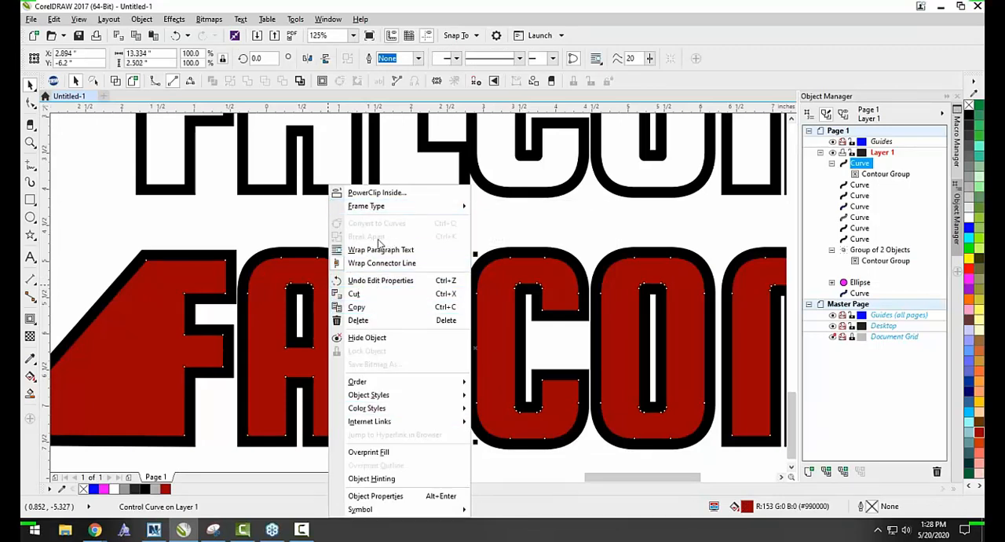
pyautogui.click(305, 239)
pyautogui.click(327, 250)
pyautogui.rightClick(328, 253)
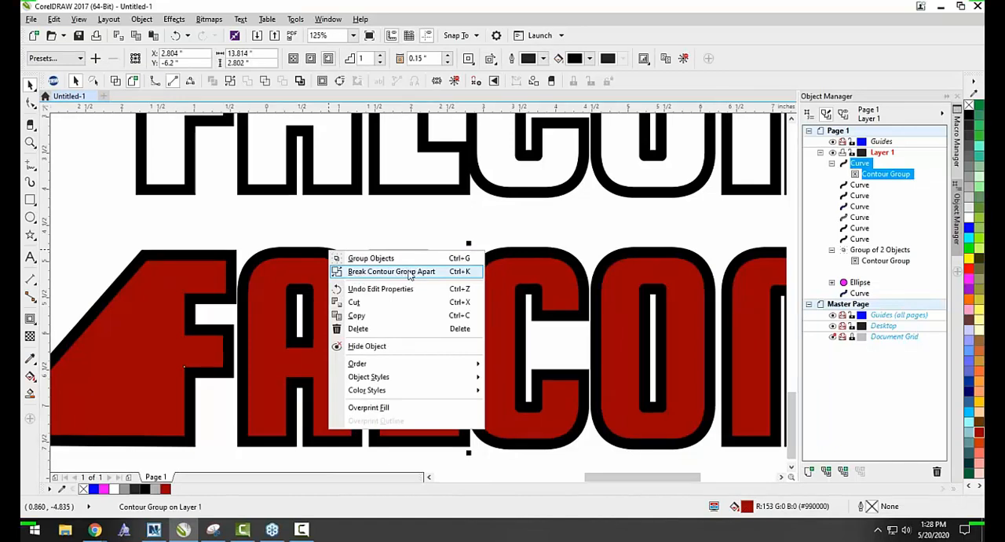
pyautogui.click(395, 212)
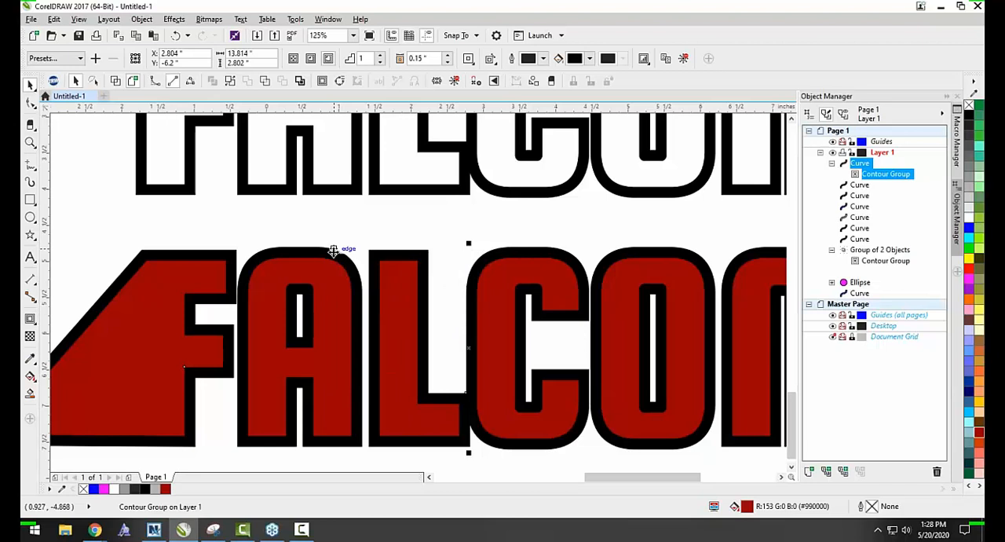
pyautogui.rightClick(334, 252)
pyautogui.click(342, 230)
pyautogui.rightClick(336, 256)
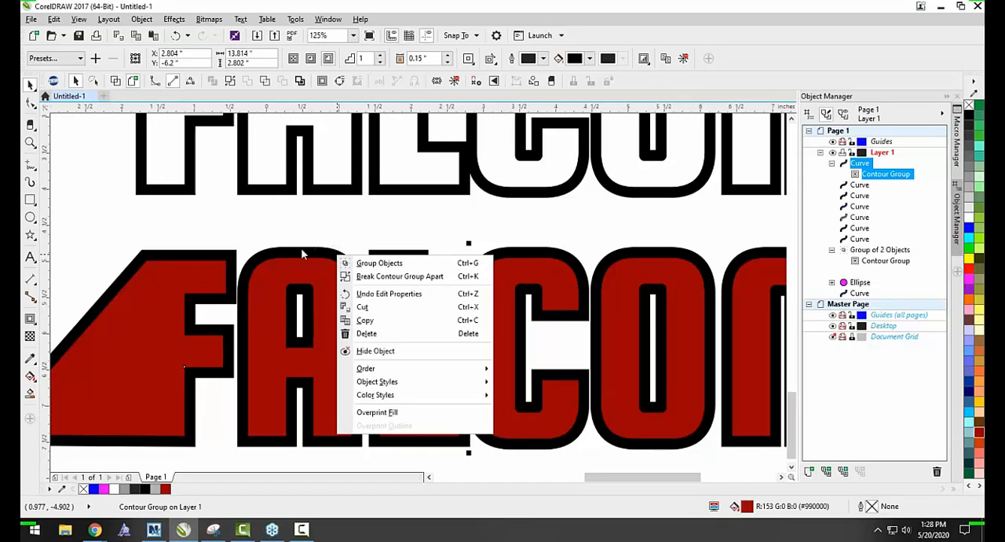
pyautogui.click(415, 222)
pyautogui.click(397, 240)
pyautogui.click(401, 257)
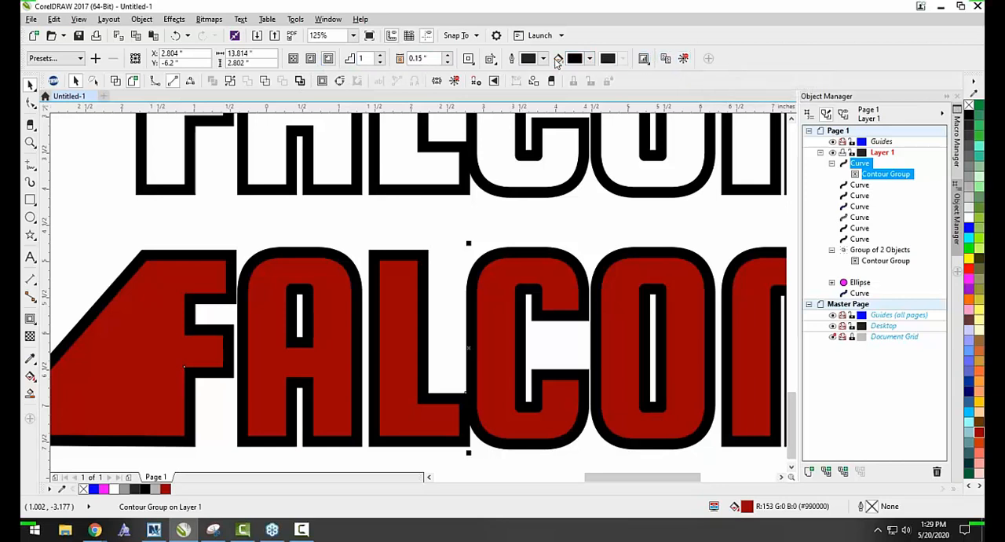
# Try an inside contour and five contour steps on the lower FALCONS, and return to a one-step outside contour.
pyautogui.click(310, 58)
pyautogui.click(328, 58)
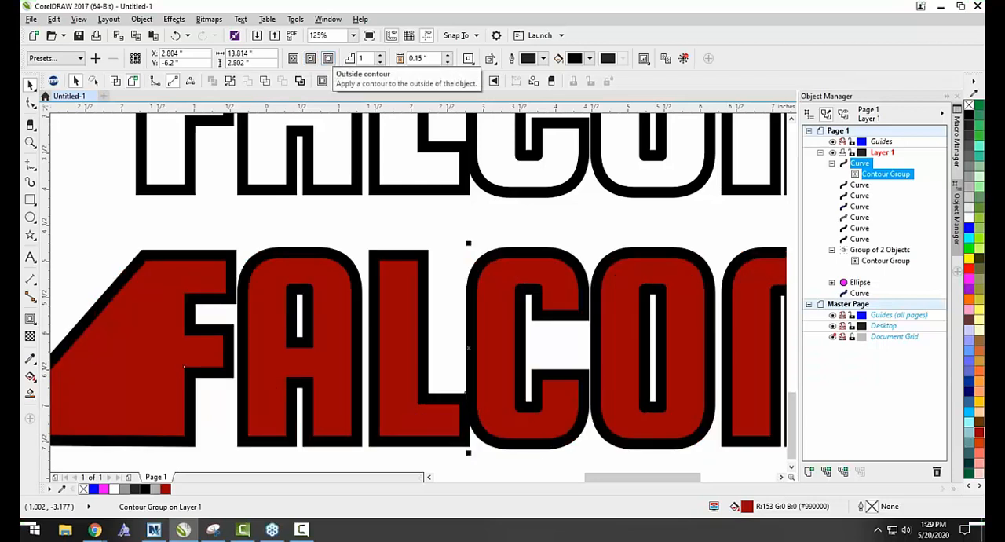
pyautogui.click(380, 55)
pyautogui.click(380, 55)
pyautogui.click(380, 55)
pyautogui.click(380, 55)
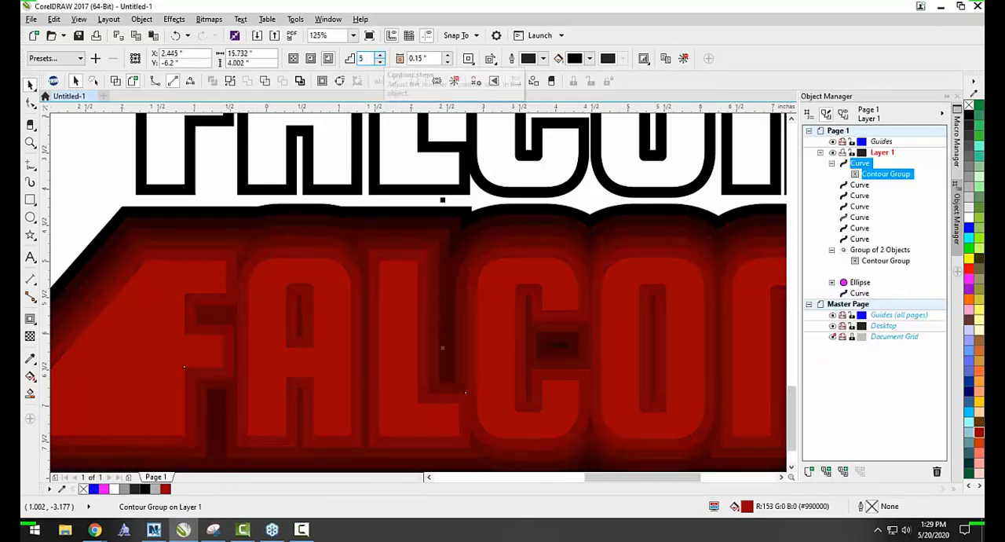
pyautogui.scroll(-1, 343, 207)
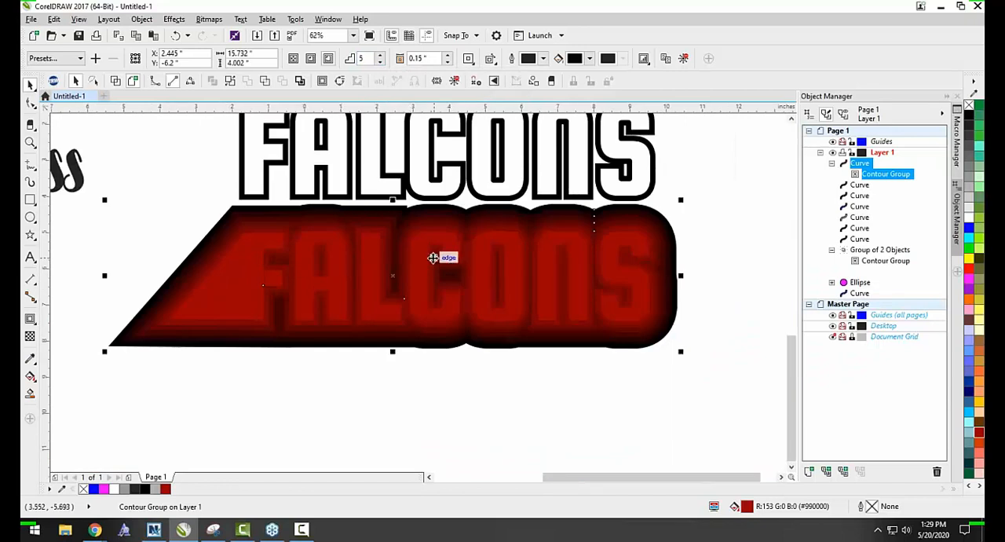
pyautogui.scroll(1, 437, 251)
pyautogui.scroll(-1, 426, 212)
pyautogui.click(380, 62)
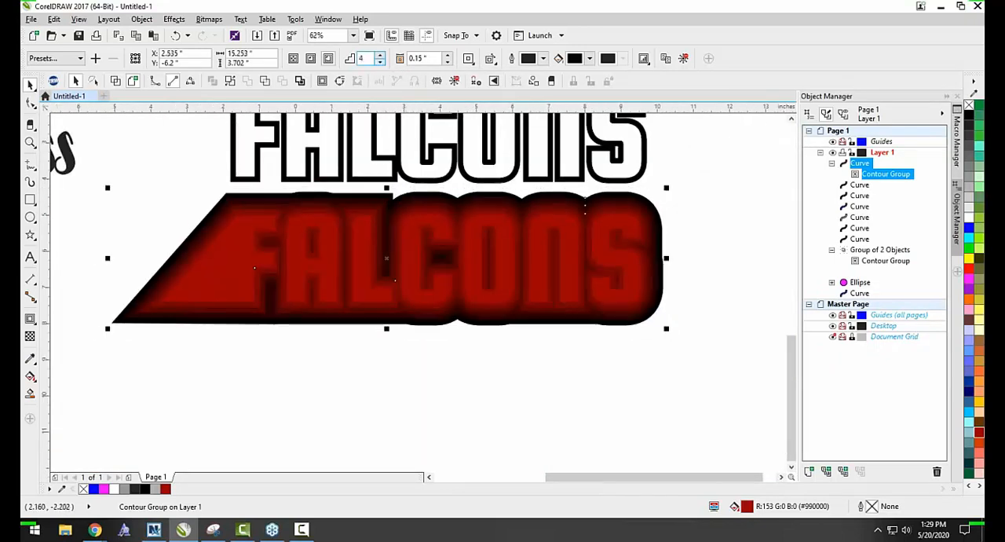
pyautogui.click(380, 62)
pyautogui.click(380, 62)
pyautogui.click(380, 62)
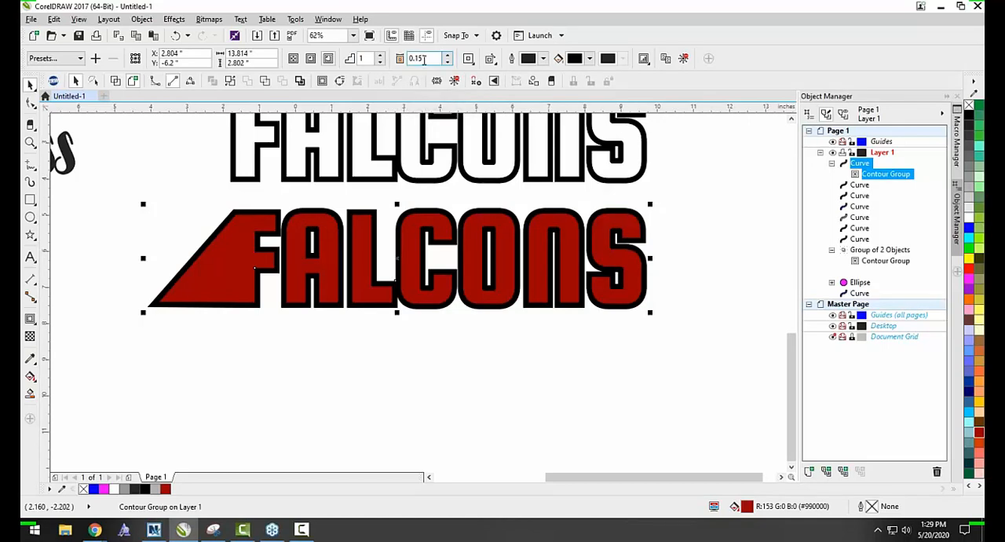
# Increase the contour offset of the lower FALCONS to 0.51".
pyautogui.click(448, 55)
pyautogui.click(447, 55)
pyautogui.click(448, 55)
pyautogui.click(447, 55)
pyautogui.click(448, 55)
pyautogui.click(448, 55)
pyautogui.click(447, 55)
pyautogui.click(448, 55)
pyautogui.click(447, 55)
pyautogui.click(448, 55)
pyautogui.click(448, 55)
pyautogui.click(448, 55)
pyautogui.click(447, 55)
pyautogui.click(447, 55)
pyautogui.click(448, 55)
pyautogui.click(447, 55)
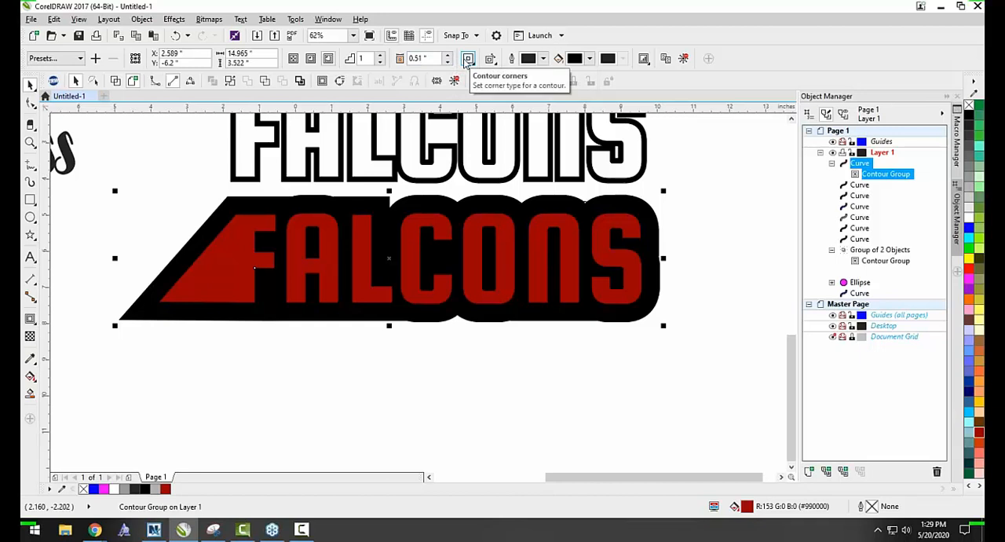
# Inspect the contour's pointed corner at the slanted F and change the contour corners to round corners.
pyautogui.scroll(2, 112, 328)
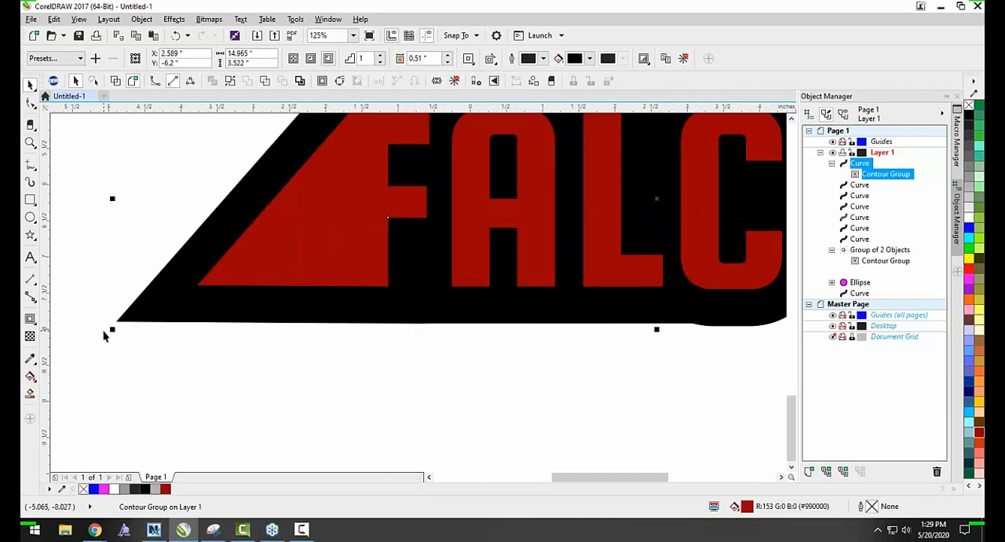
pyautogui.scroll(-2, 175, 258)
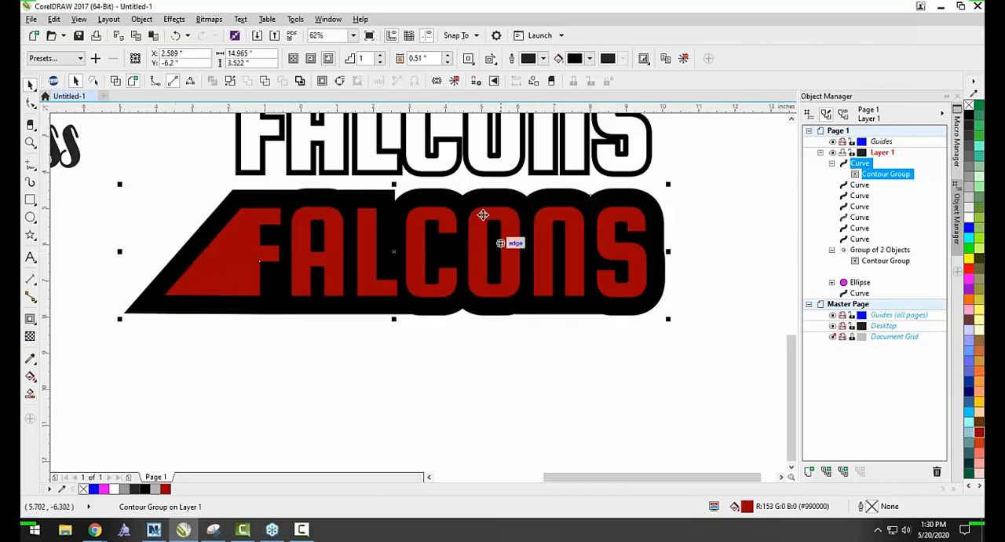
pyautogui.click(468, 59)
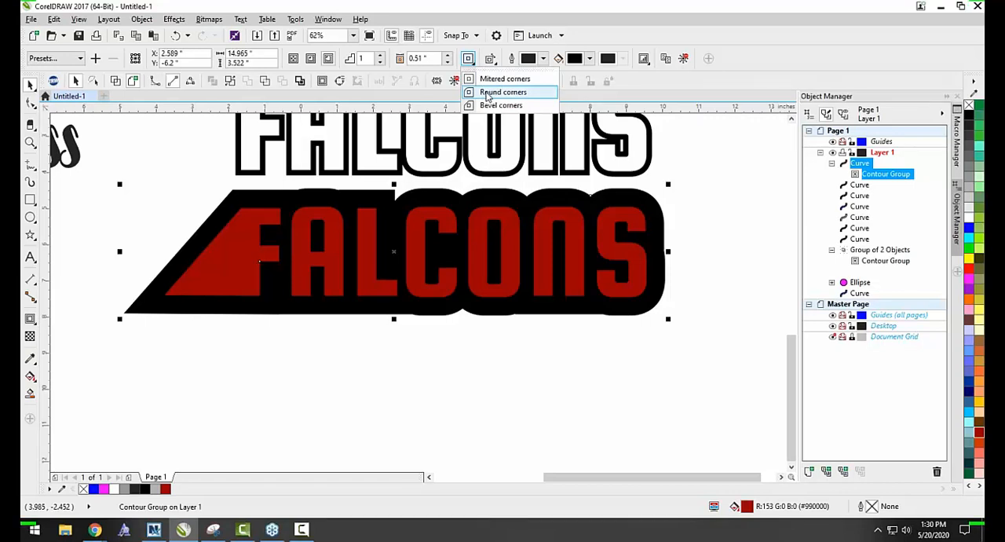
pyautogui.click(488, 92)
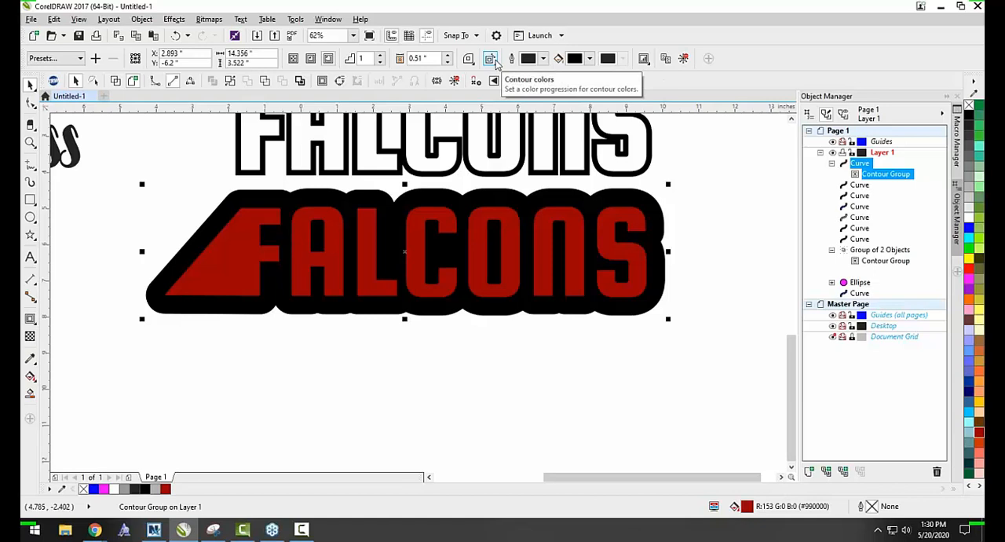
# Open the contour's fill color choices, look at the PANTONE solid coated palette, and return to the RGB color viewer.
pyautogui.click(574, 59)
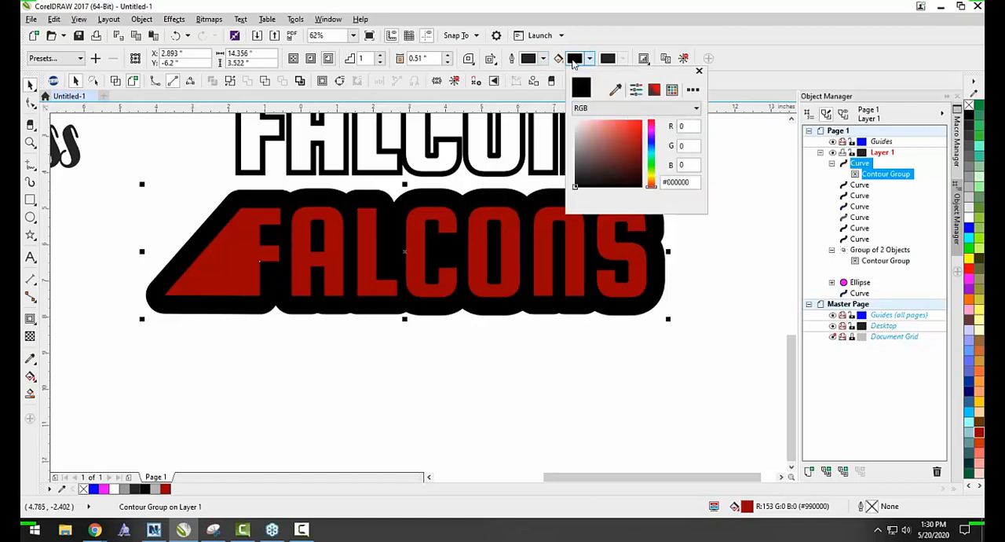
pyautogui.click(635, 91)
pyautogui.click(654, 89)
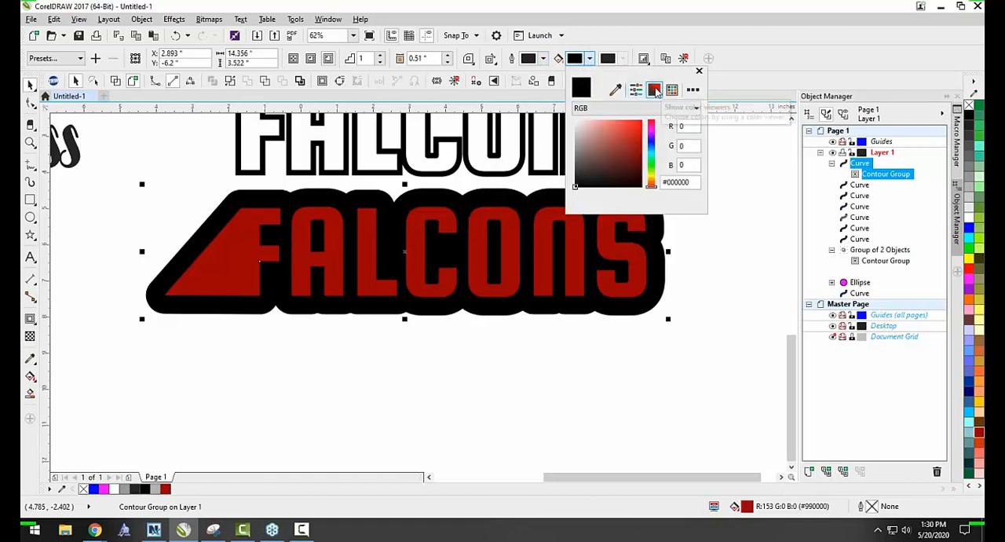
pyautogui.click(671, 91)
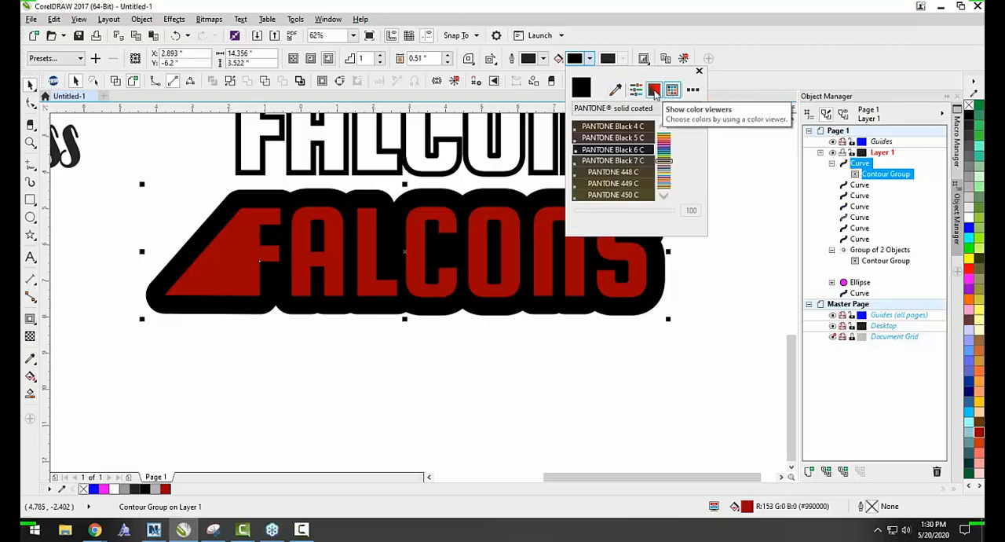
pyautogui.click(655, 92)
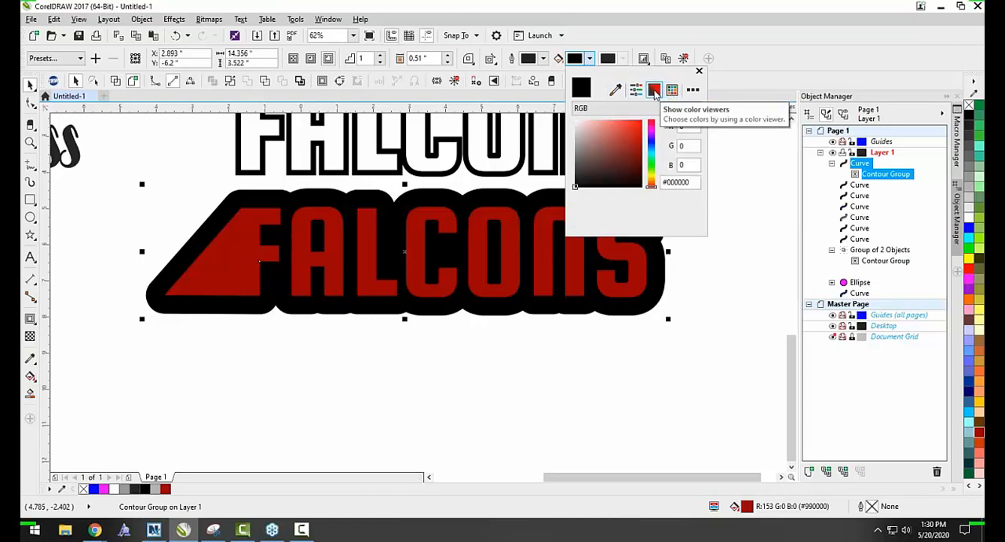
# Try several red and brown shades as the contour's fill color.
pyautogui.click(619, 135)
pyautogui.click(621, 141)
pyautogui.click(613, 131)
pyautogui.click(599, 129)
pyautogui.click(617, 152)
pyautogui.click(627, 165)
# Shift the contour's fill hue to blue, settle on the medium blue #4B50B5, and clear the selection.
pyautogui.moveTo(650, 162); pyautogui.dragTo(651, 141)
pyautogui.click(631, 126)
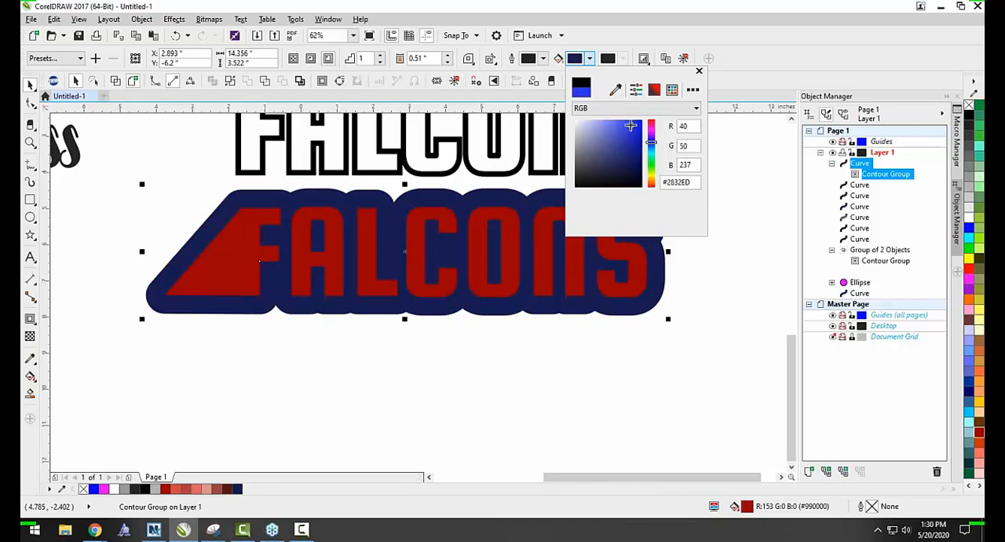
pyautogui.click(632, 125)
pyautogui.click(640, 121)
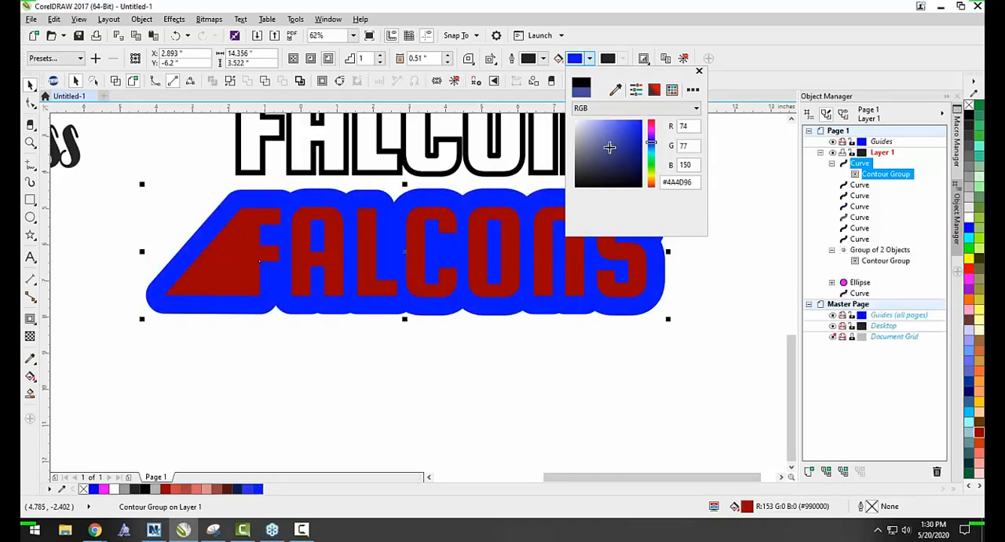
pyautogui.click(632, 160)
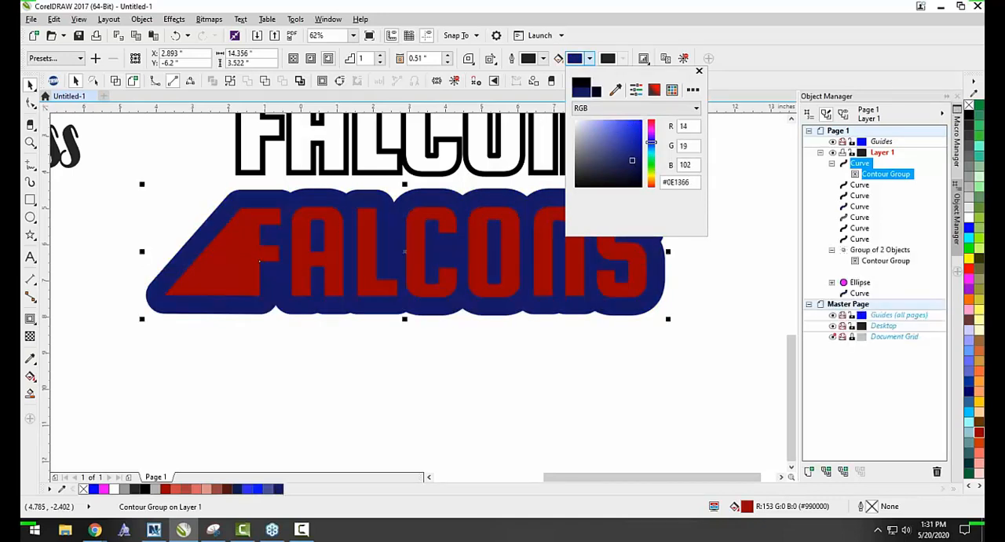
pyautogui.moveTo(607, 168); pyautogui.dragTo(616, 148)
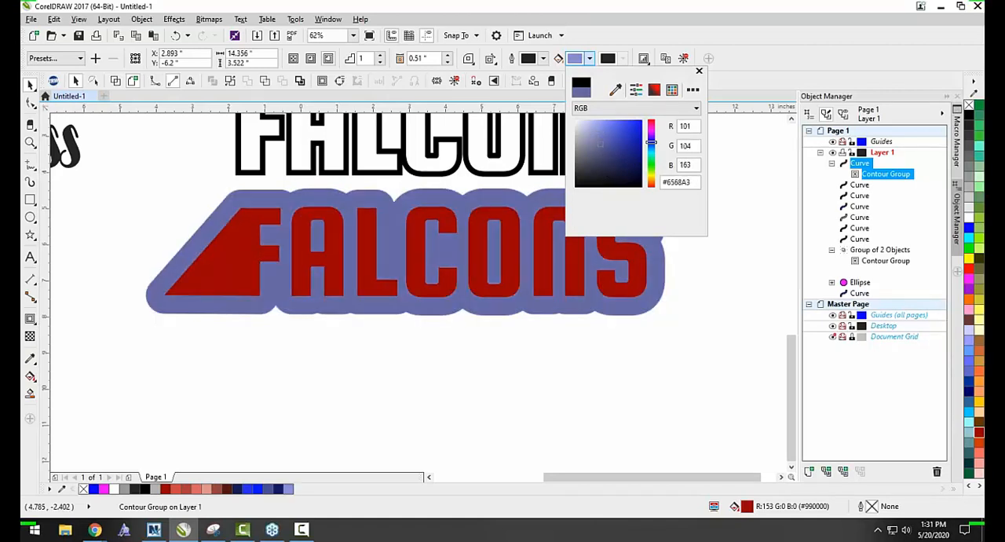
pyautogui.click(614, 140)
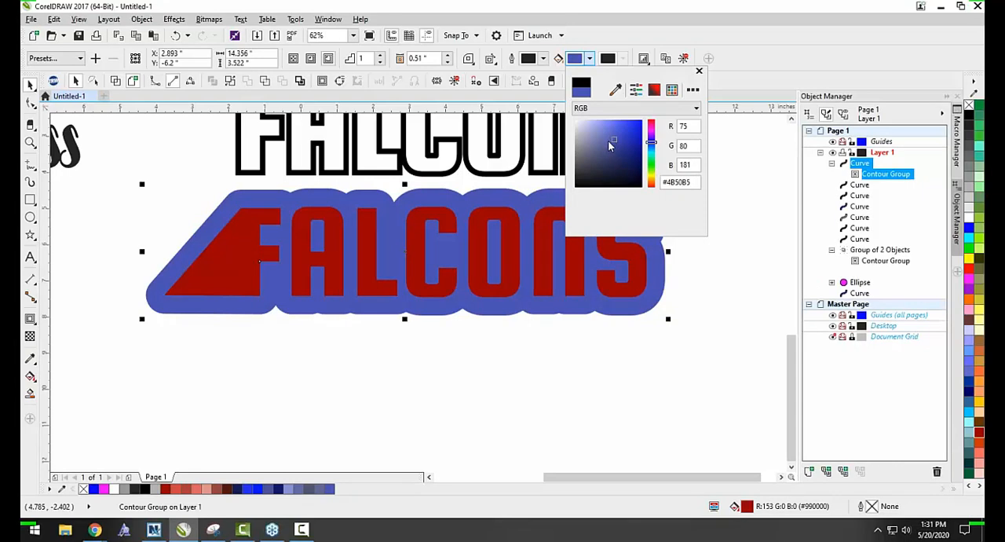
pyautogui.click(549, 367)
pyautogui.click(511, 364)
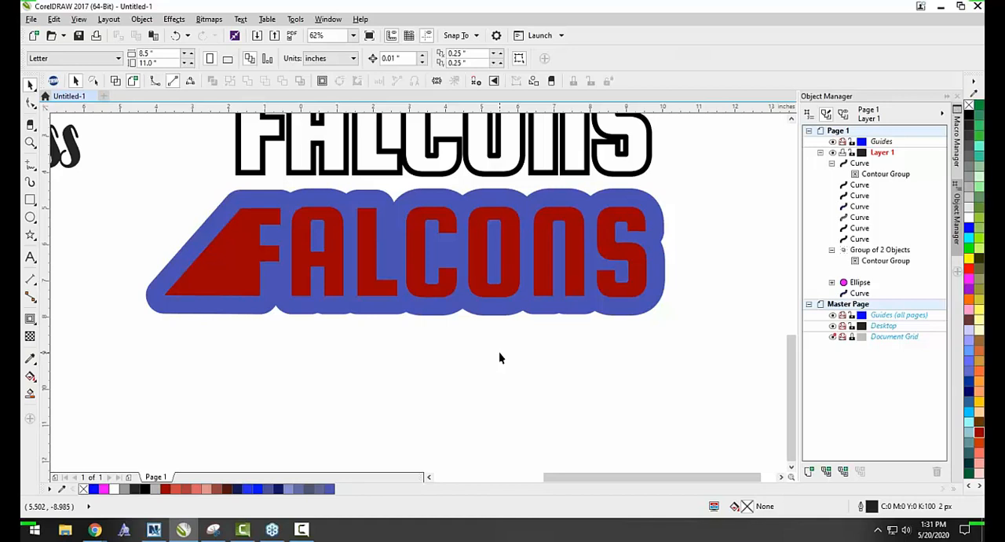
# Break the blue contour group apart from the lower FALCONS lettering and clear the selection.
pyautogui.scroll(-2, 541, 258)
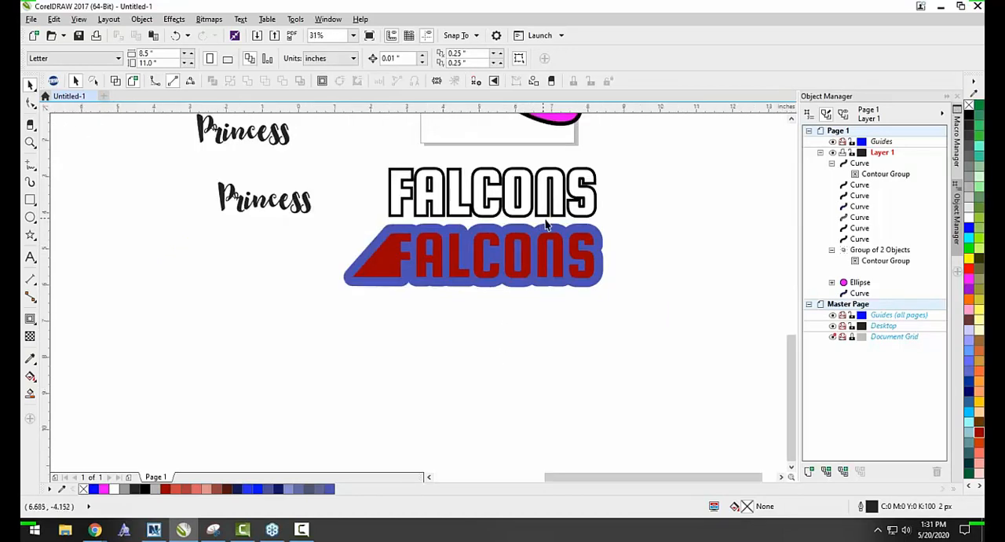
pyautogui.scroll(2, 547, 226)
pyautogui.click(555, 242)
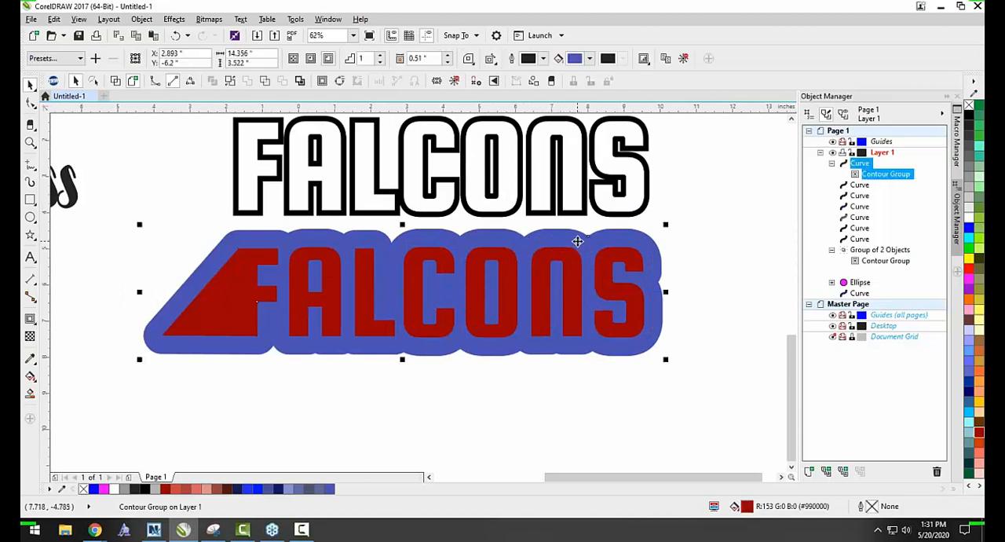
pyautogui.rightClick(577, 241)
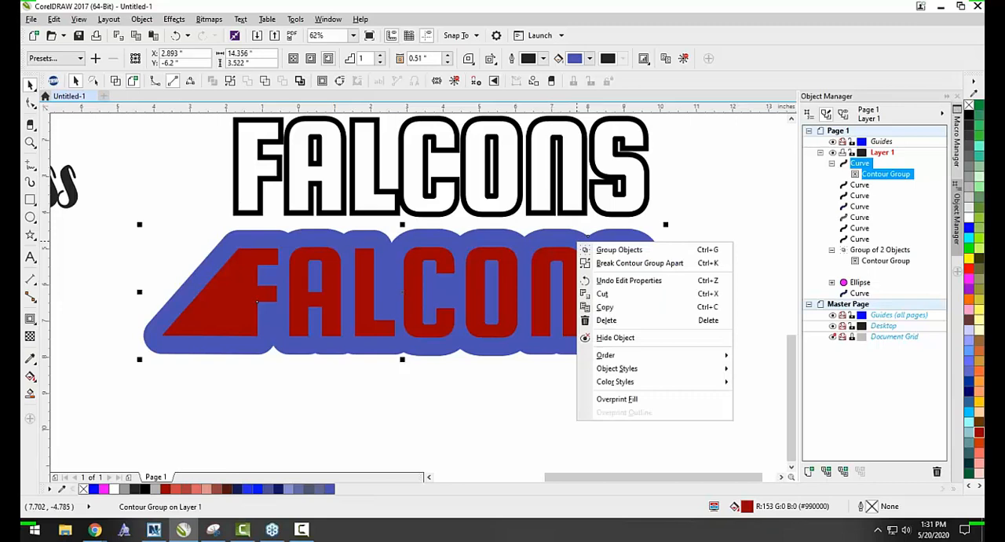
pyautogui.click(672, 223)
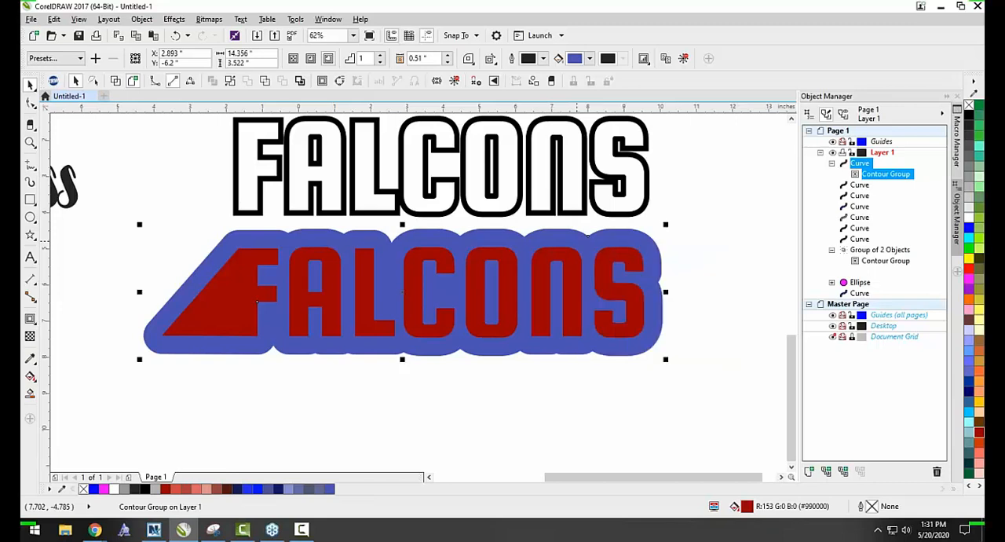
pyautogui.rightClick(639, 236)
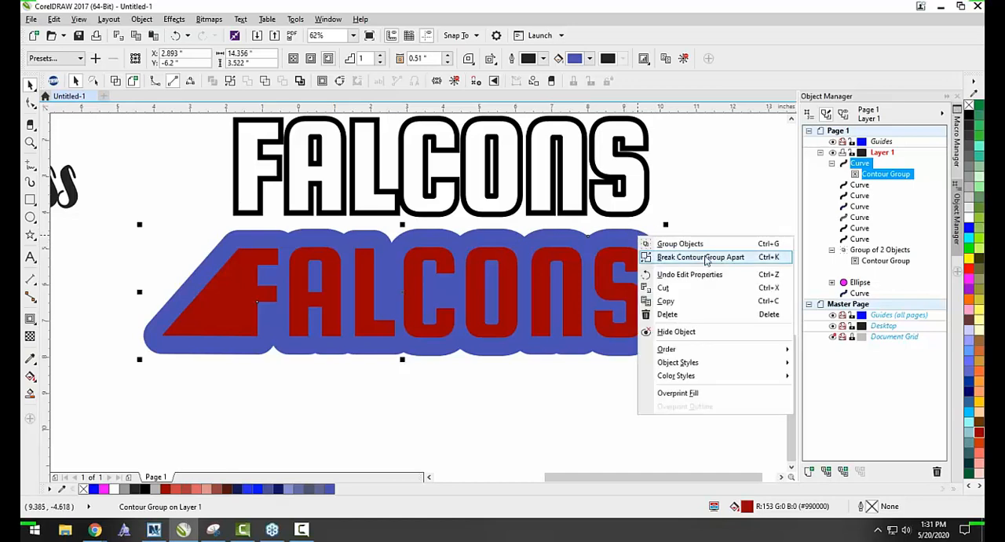
pyautogui.click(706, 258)
pyautogui.click(709, 227)
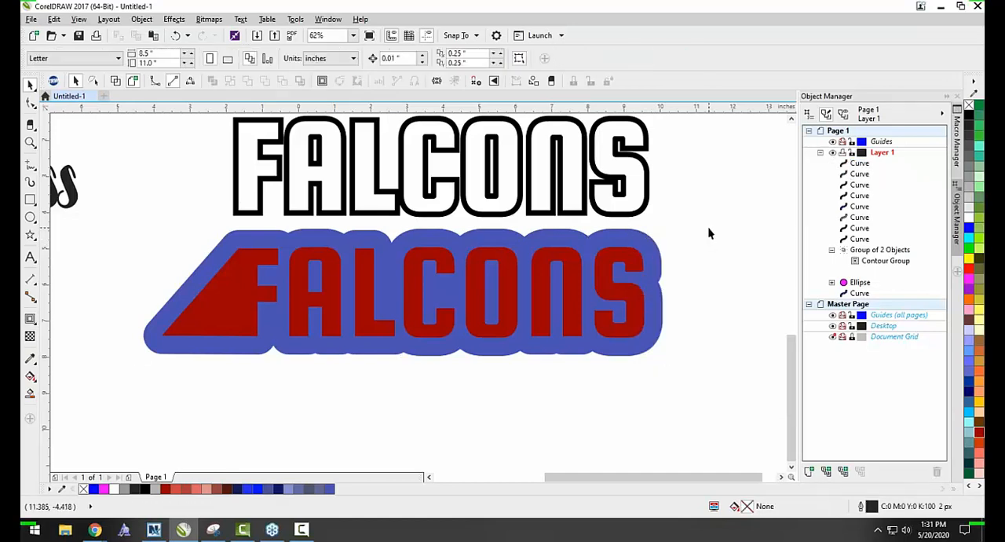
# Try moving the red FALCONS lettering down off the blue shape, undo the move, and clear the selection.
pyautogui.click(605, 275)
pyautogui.moveTo(605, 275); pyautogui.dragTo(606, 390)
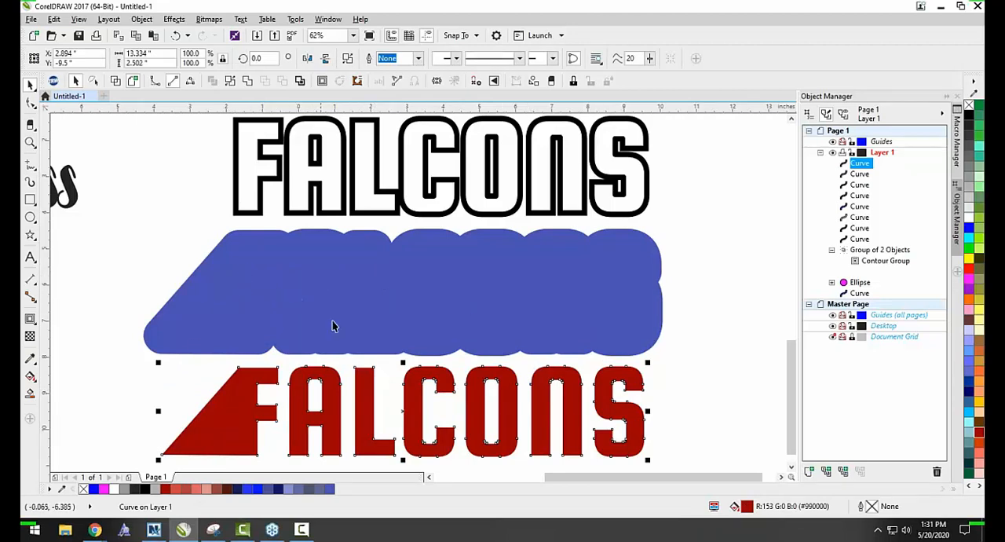
pyautogui.hotkey('ctrl', 'z')
pyautogui.click(467, 409)
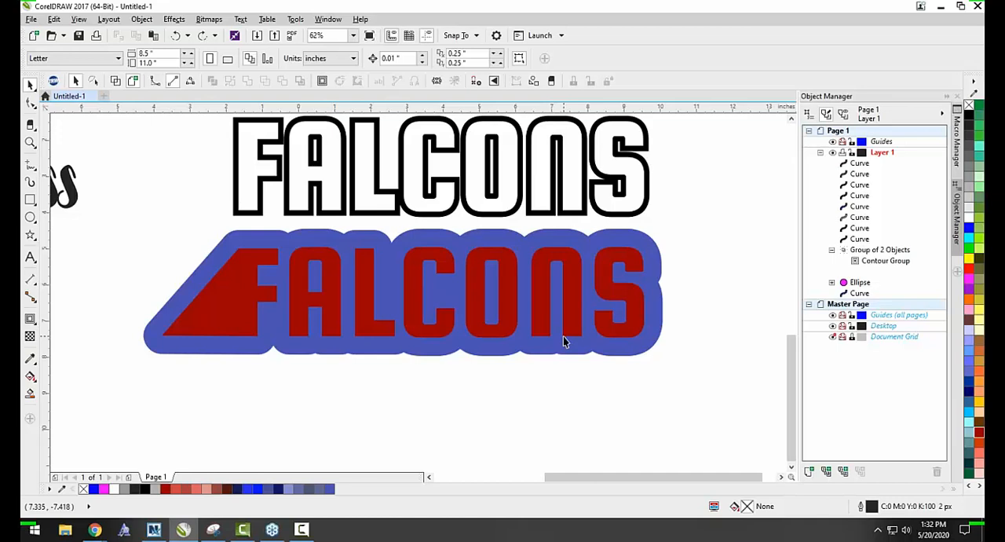
# Place a copy of the red FALCONS lettering about 4.65" below the blue-backed original.
pyautogui.click(544, 259)
pyautogui.scroll(-1, 543, 252)
pyautogui.moveTo(549, 254); pyautogui.dragTo(547, 337)
pyautogui.rightClick(548, 338)
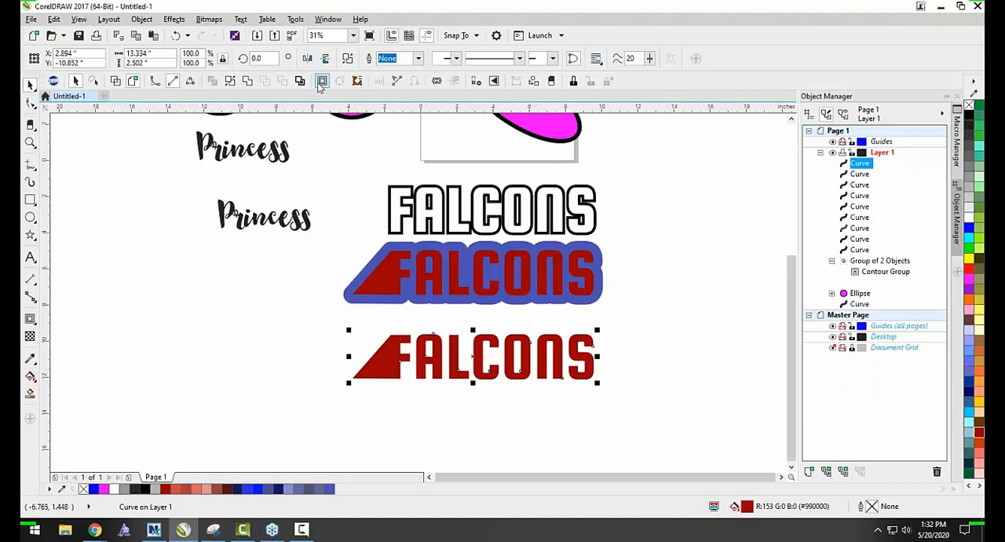
# Apply a 0.51" outside contour to the lower FALCONS copy and switch its fill color model to HLS.
pyautogui.click(322, 80)
pyautogui.click(590, 59)
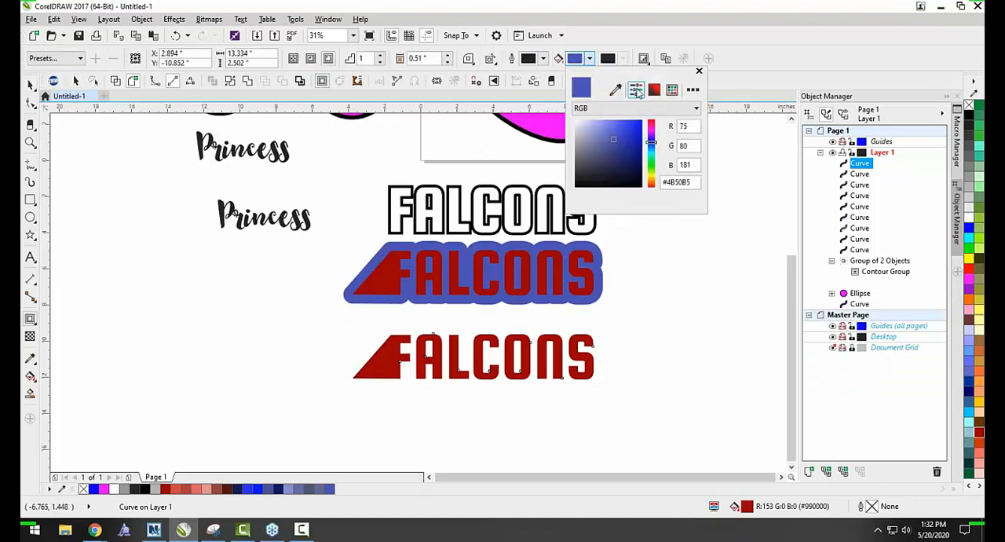
pyautogui.click(636, 90)
pyautogui.click(606, 108)
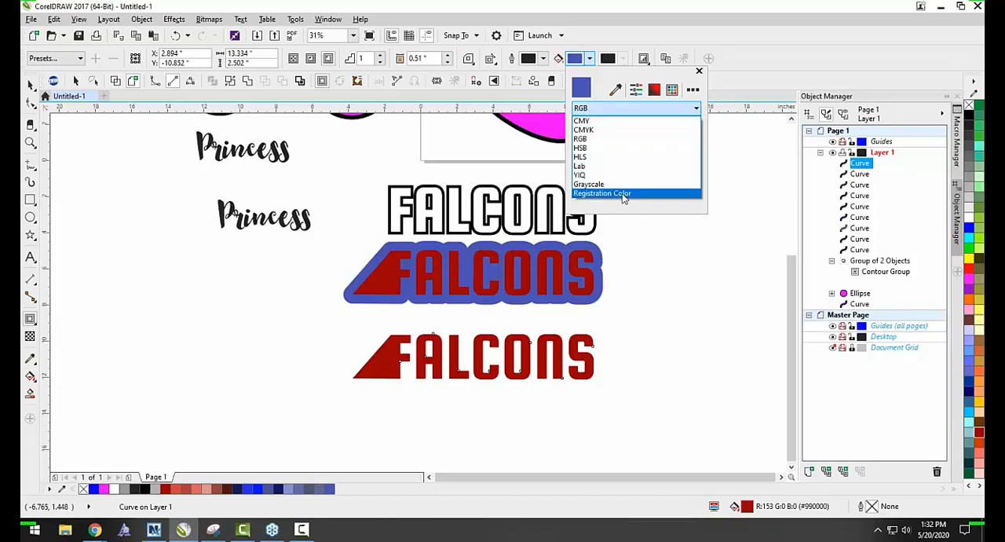
pyautogui.click(617, 129)
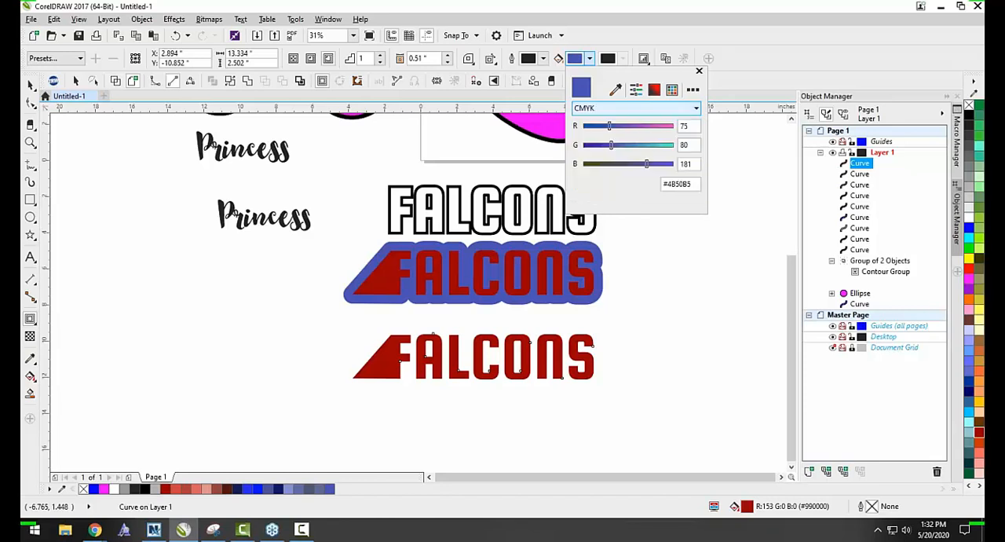
pyautogui.click(617, 109)
pyautogui.click(612, 138)
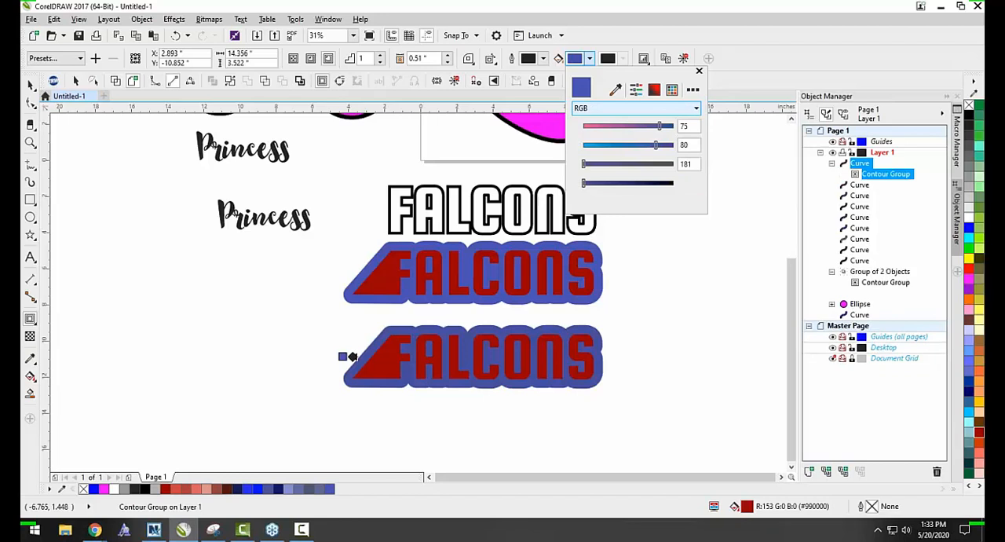
pyautogui.click(617, 108)
pyautogui.click(612, 157)
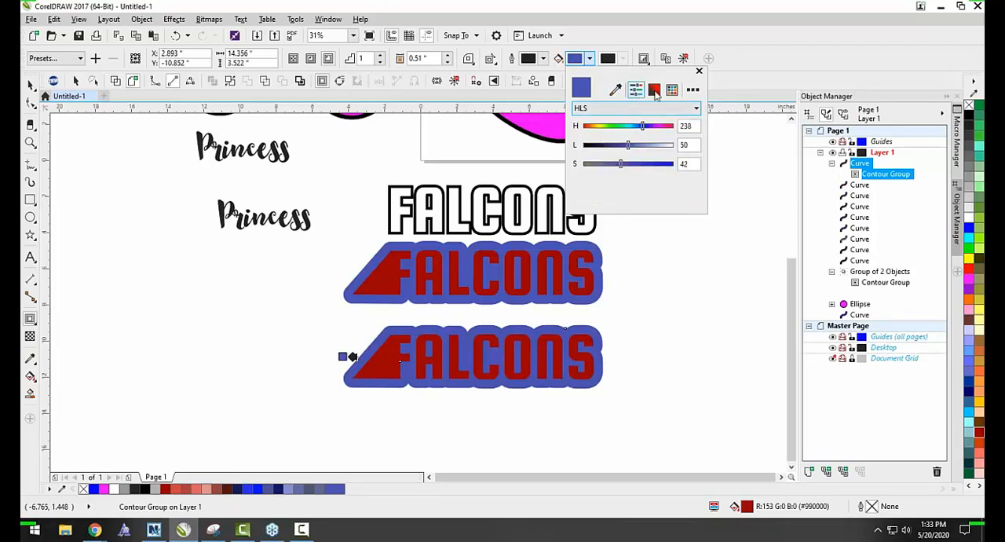
pyautogui.click(691, 92)
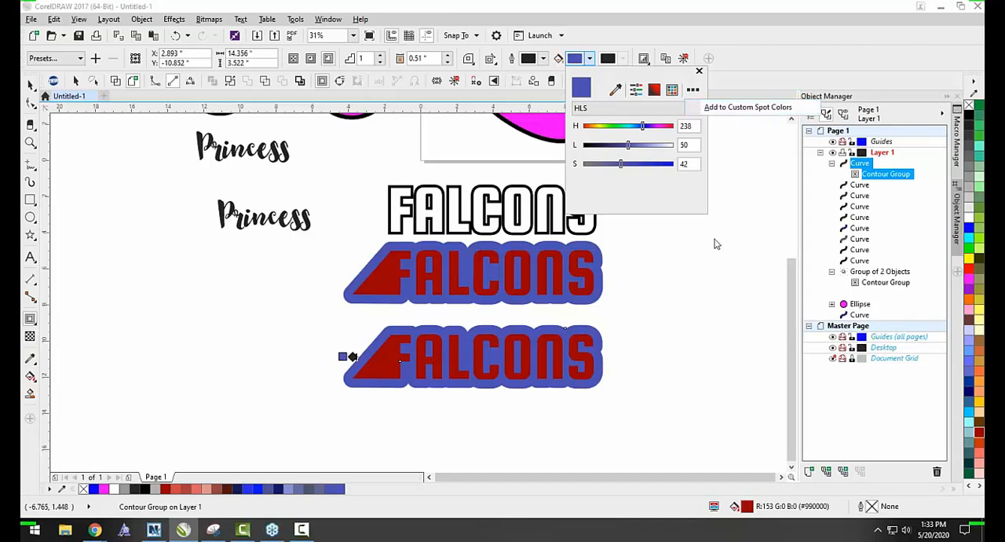
# Select the lower contoured FALCONS design and fill its lettering black.
pyautogui.scroll(3, 424, 202)
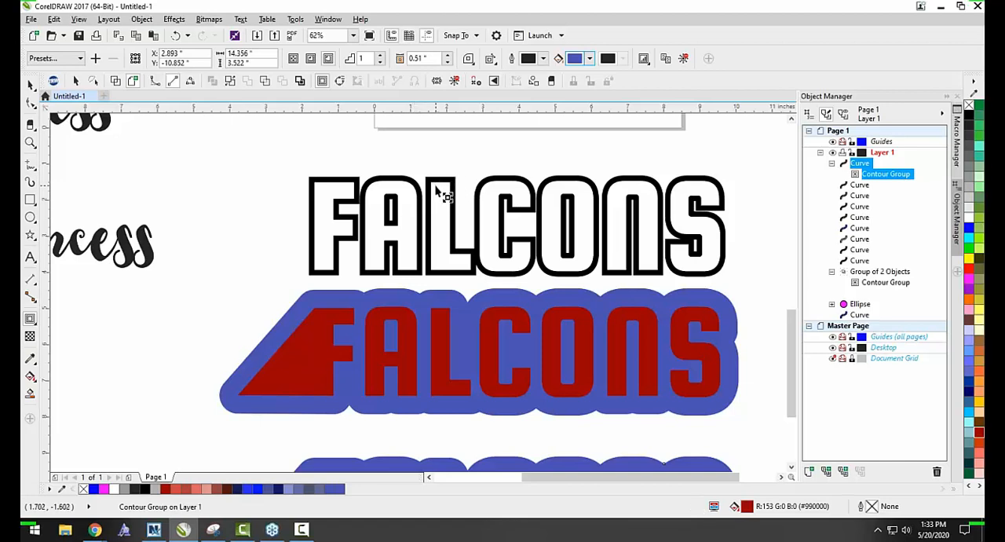
pyautogui.click(31, 87)
pyautogui.click(237, 189)
pyautogui.scroll(-1, 403, 214)
pyautogui.scroll(1, 496, 343)
pyautogui.click(496, 344)
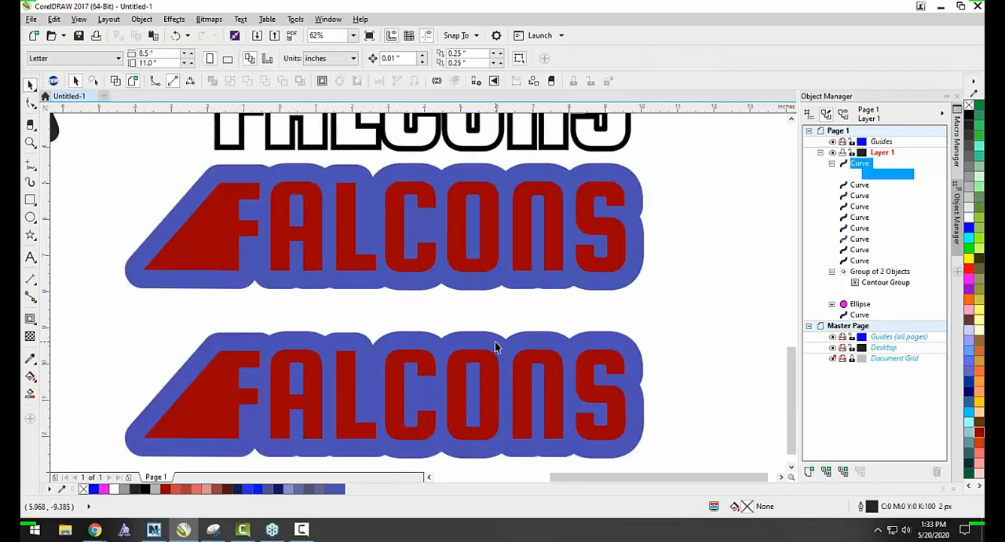
pyautogui.click(969, 115)
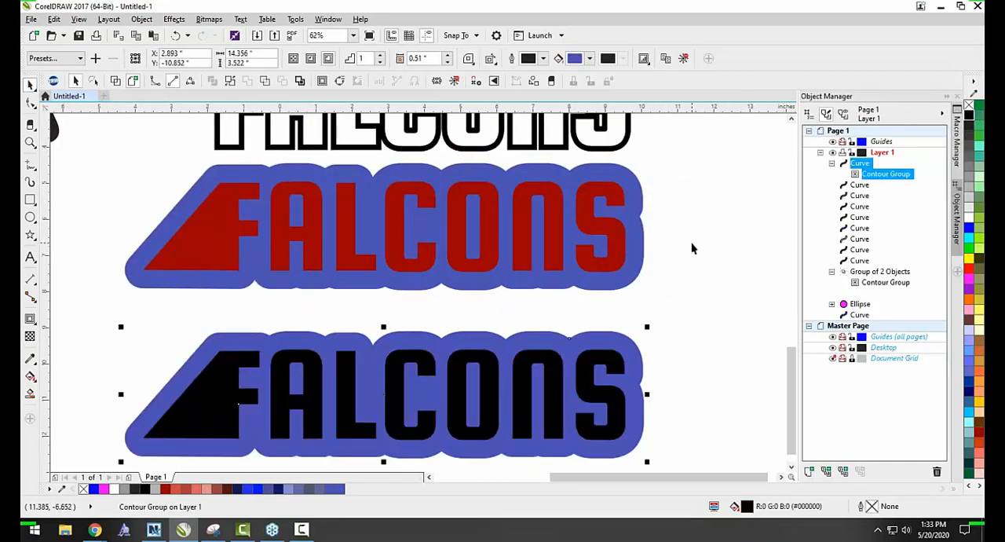
# Break the lower FALCONS contour group apart and select the separated blue shape.
pyautogui.rightClick(617, 339)
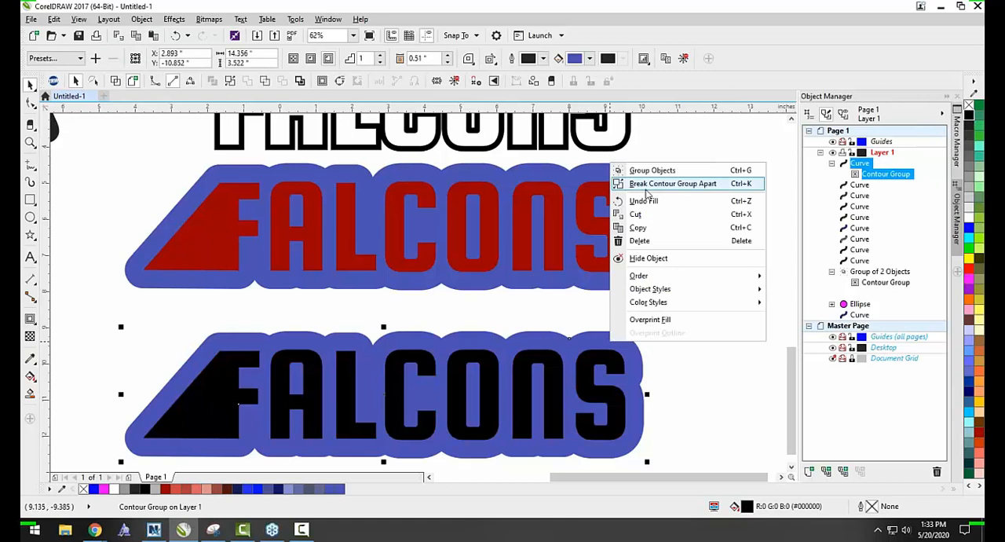
pyautogui.click(647, 183)
pyautogui.click(627, 351)
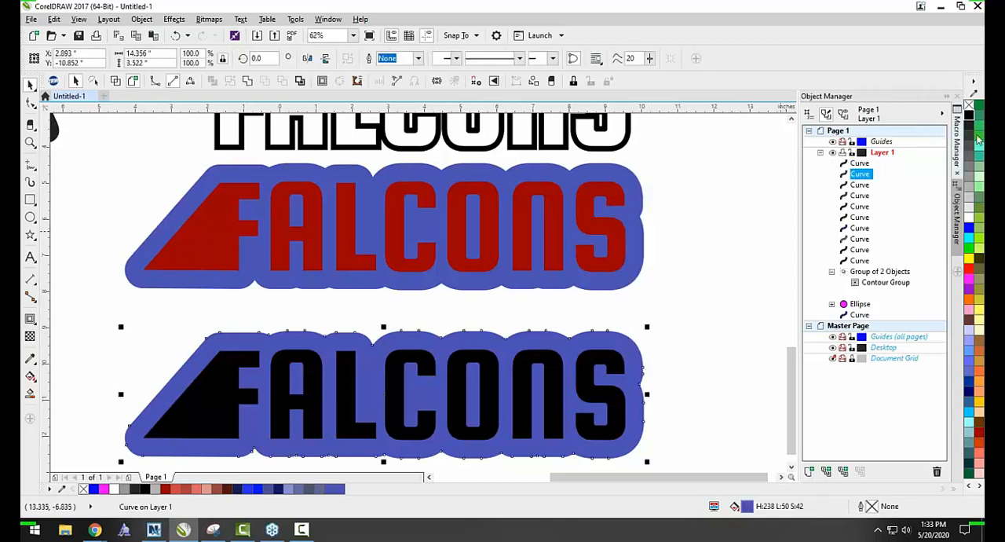
# Fill the lower FALCONS lettering red and the shape behind it black, and clear the selection.
pyautogui.click(615, 359)
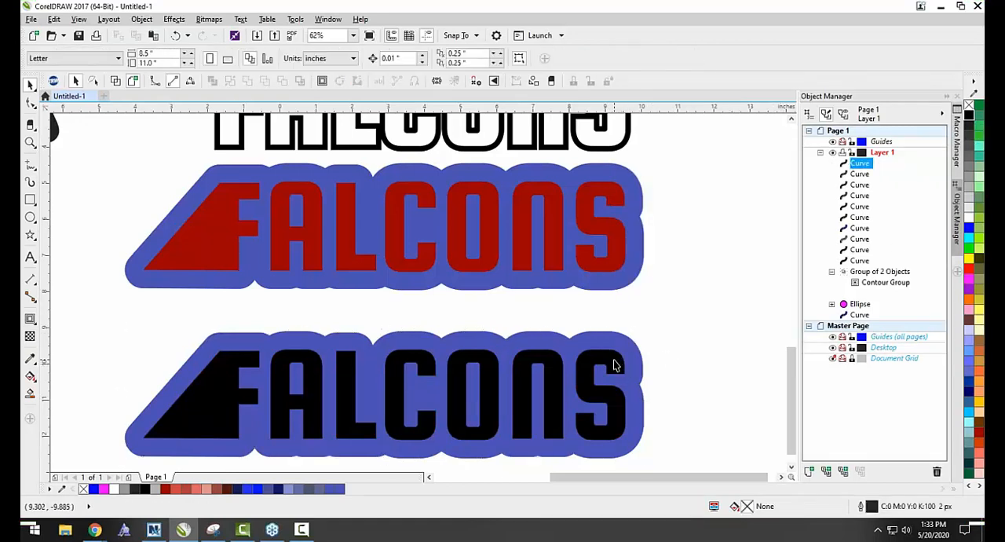
pyautogui.click(968, 273)
pyautogui.press('Tab')
pyautogui.click(968, 116)
pyautogui.click(734, 202)
pyautogui.scroll(-3, 573, 216)
pyautogui.scroll(3, 500, 149)
pyautogui.scroll(-3, 499, 149)
pyautogui.scroll(3, 525, 314)
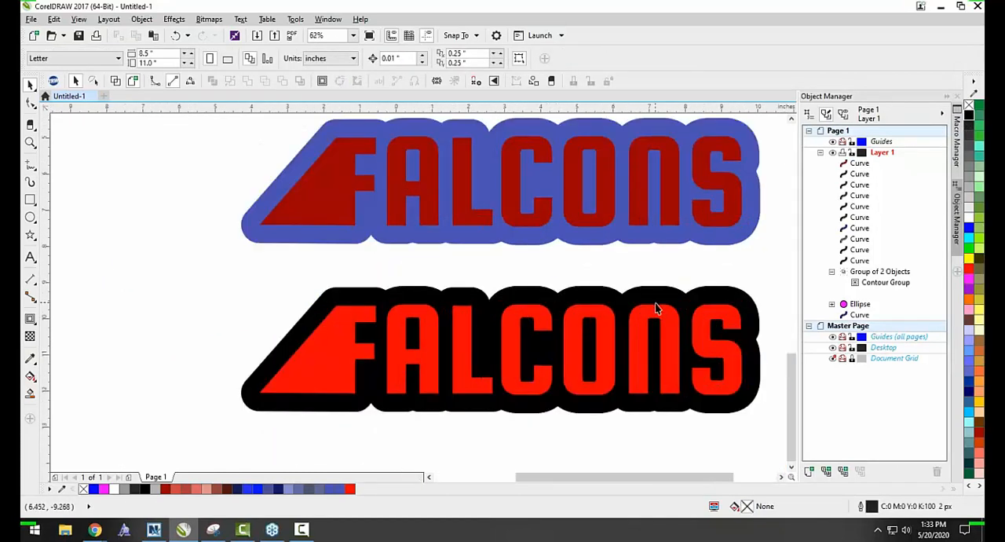
pyautogui.scroll(-3, 585, 308)
pyautogui.scroll(3, 550, 224)
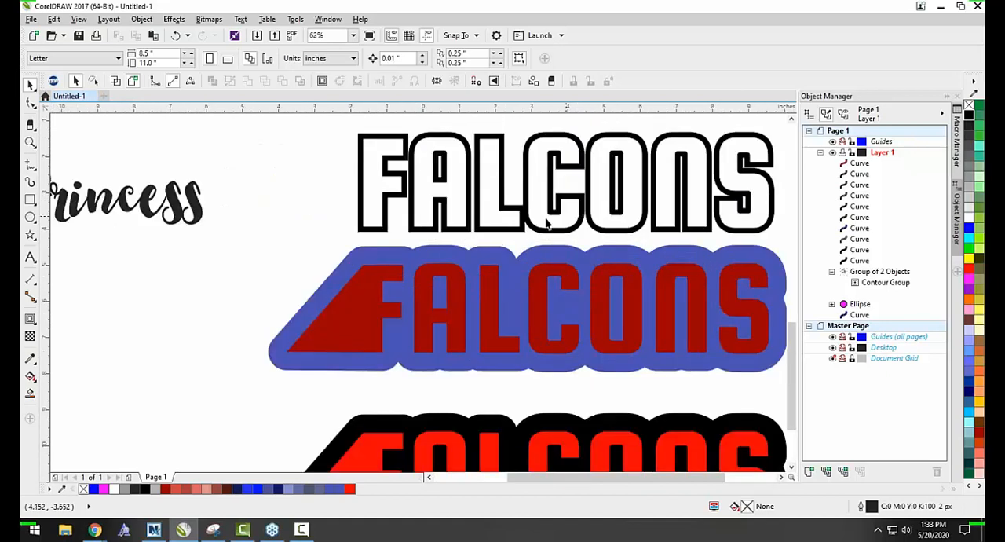
pyautogui.scroll(-3, 691, 317)
pyautogui.rightClick(653, 321)
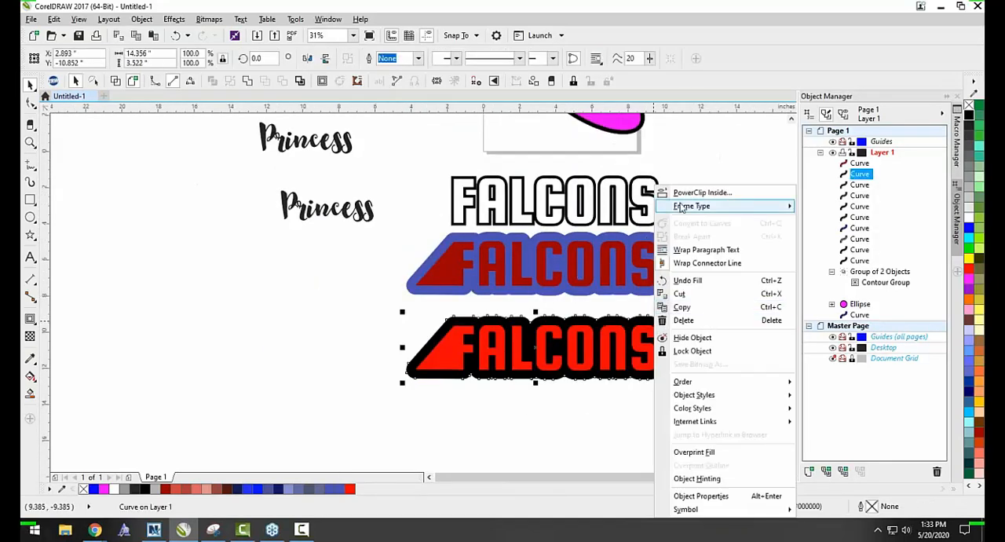
pyautogui.click(615, 307)
# Try moving the bright red FALCONS lettering down off its black shape, undo the move, and clear the selection.
pyautogui.click(640, 346)
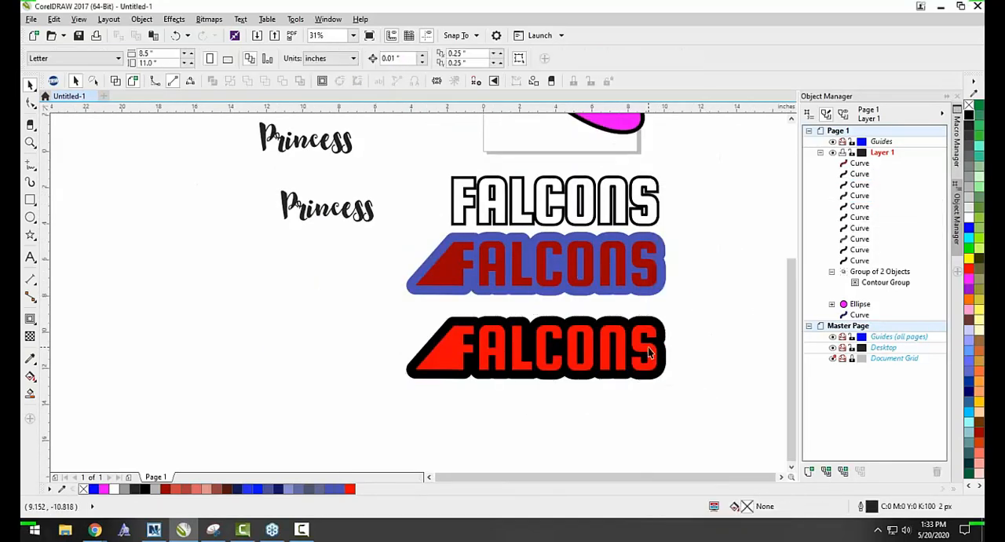
pyautogui.scroll(3, 644, 347)
pyautogui.moveTo(646, 348); pyautogui.dragTo(643, 424)
pyautogui.hotkey('ctrl', 'z')
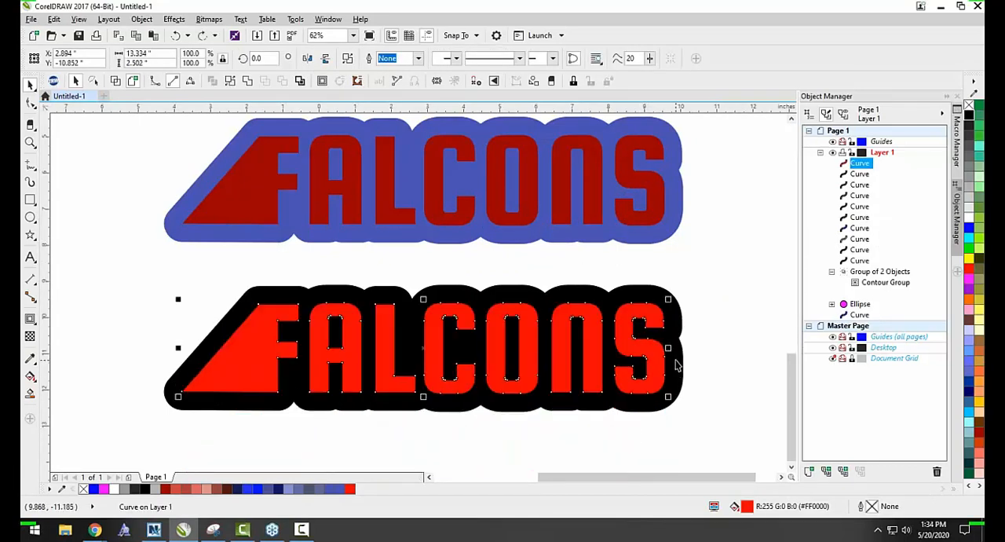
pyautogui.click(704, 358)
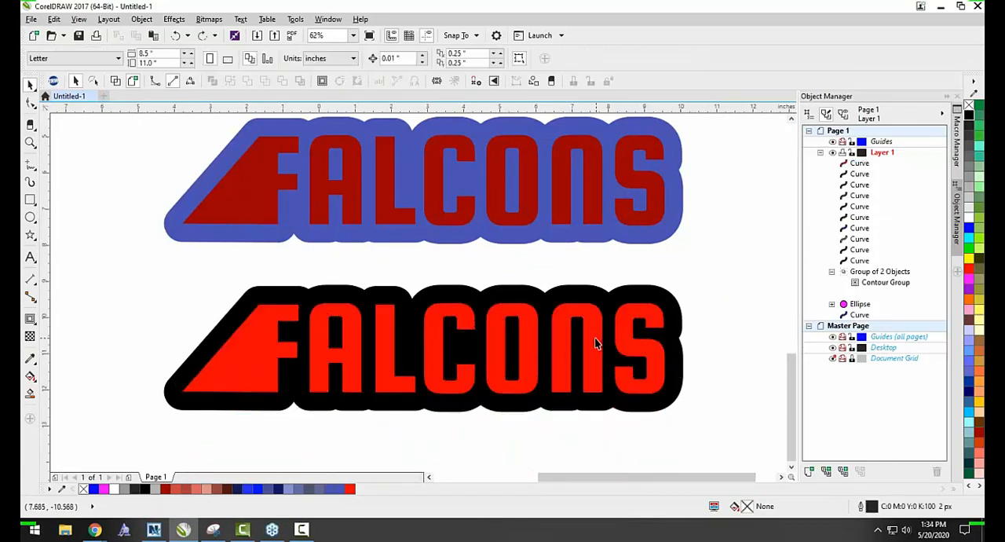
# Cut the red FALCONS lettering out of the black shape behind it with Back minus front.
pyautogui.click(596, 343)
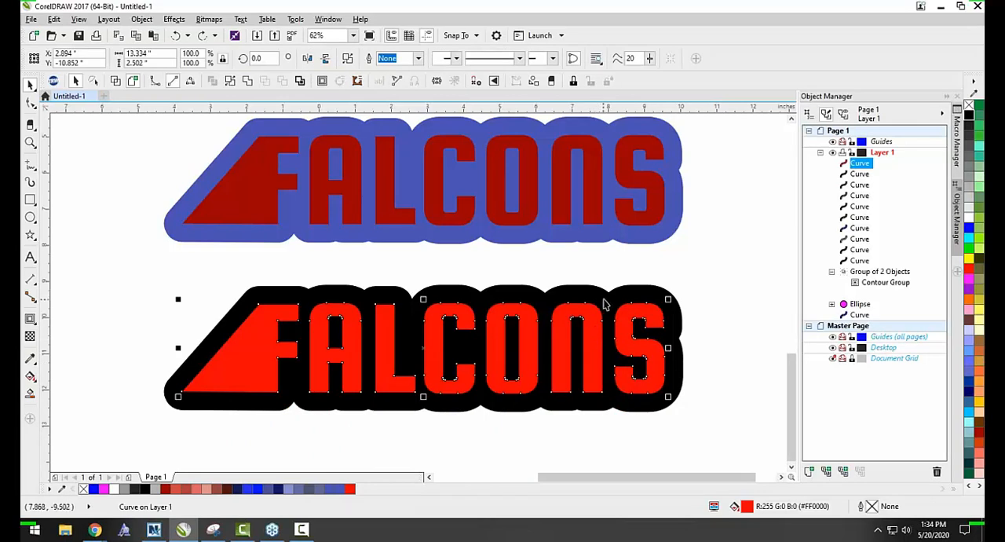
pyautogui.keyDown('shift'); pyautogui.click(646, 284); pyautogui.keyUp('shift')
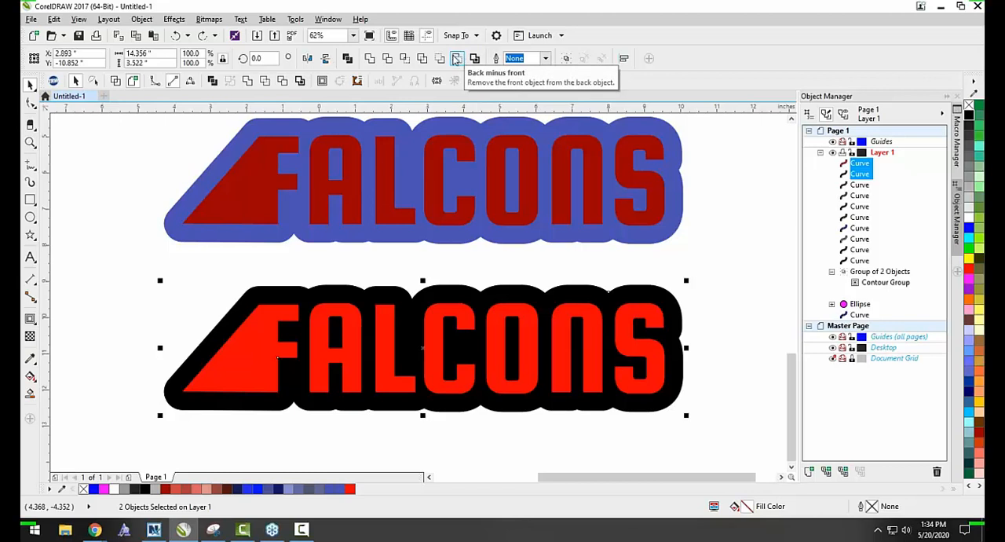
pyautogui.click(456, 59)
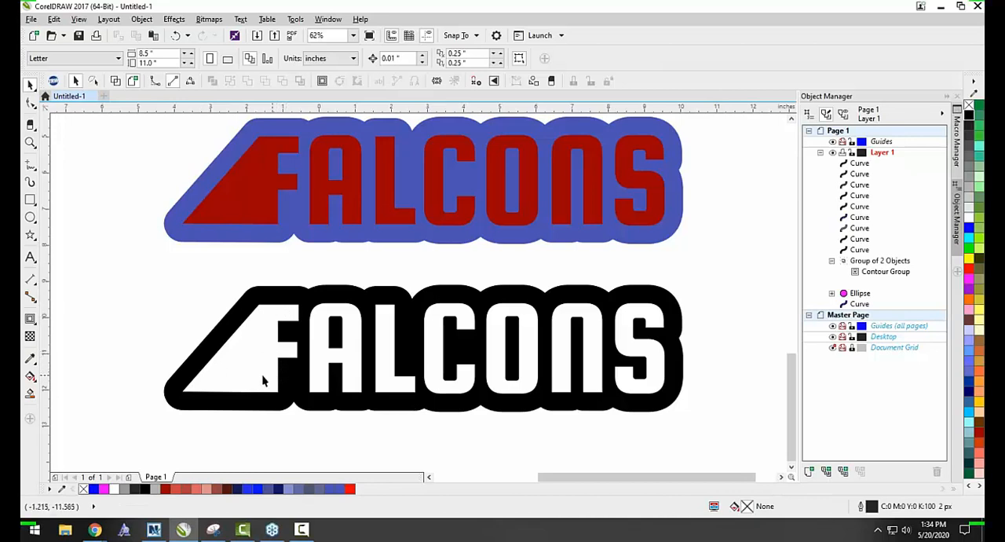
# Draw a rectangle about 18.67" by 5.27" around the black FALCONS cutout and send it to the back.
pyautogui.scroll(-1, 342, 298)
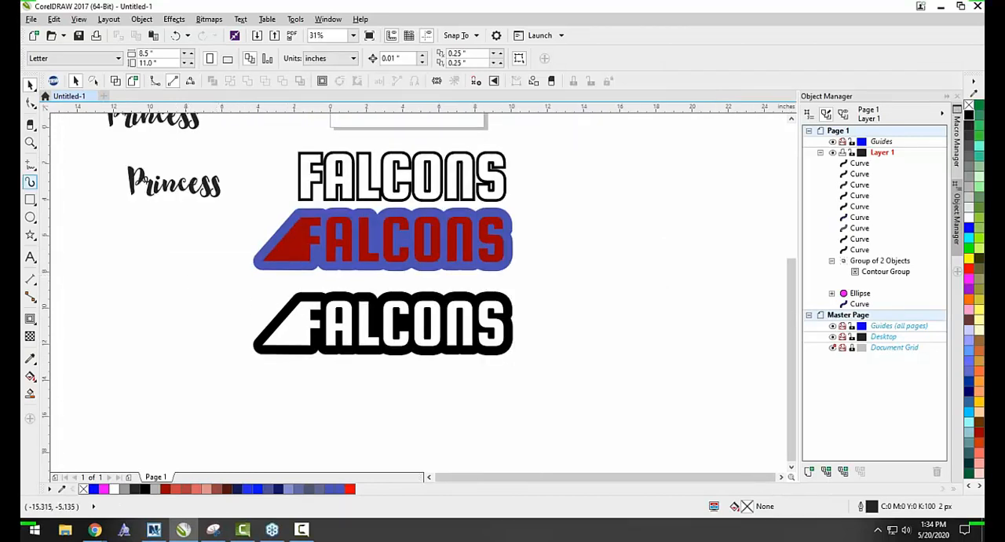
pyautogui.moveTo(346, 333); pyautogui.dragTo(101, 260)
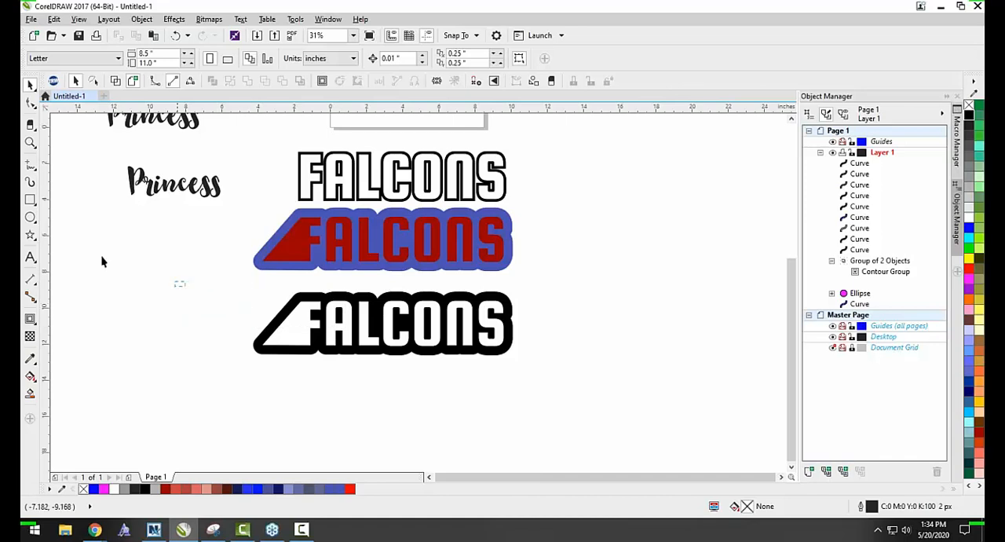
pyautogui.click(31, 201)
pyautogui.moveTo(236, 288); pyautogui.dragTo(574, 385)
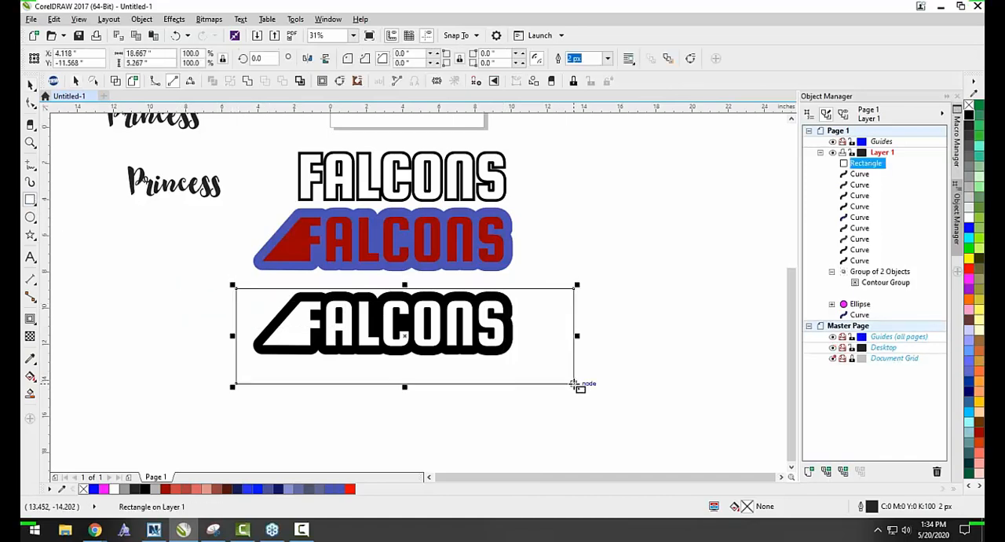
pyautogui.hotkey('shift', 'pagedown')
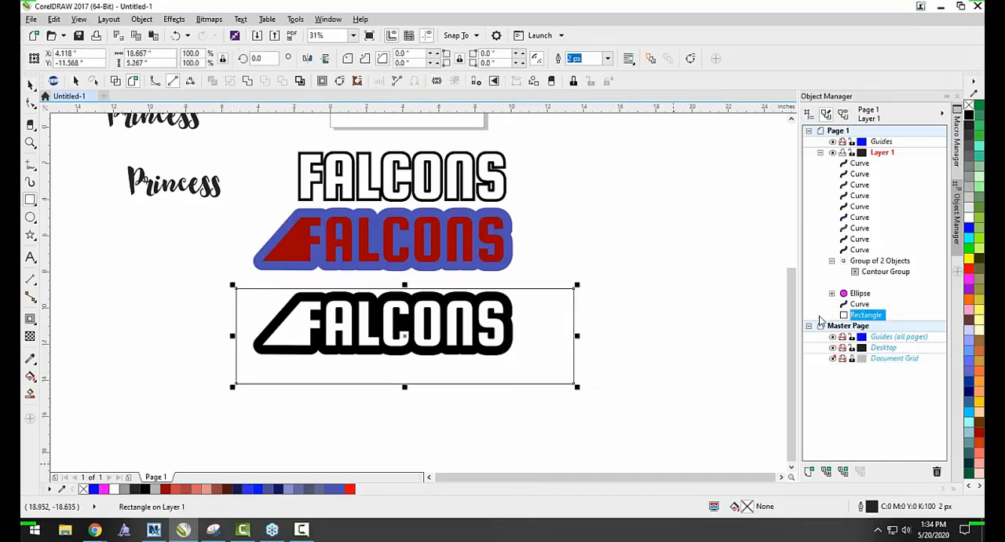
# Try several fill colors on the rectangle and settle on light green R:153 G:204 B:153.
pyautogui.click(968, 270)
pyautogui.click(974, 237)
pyautogui.click(977, 218)
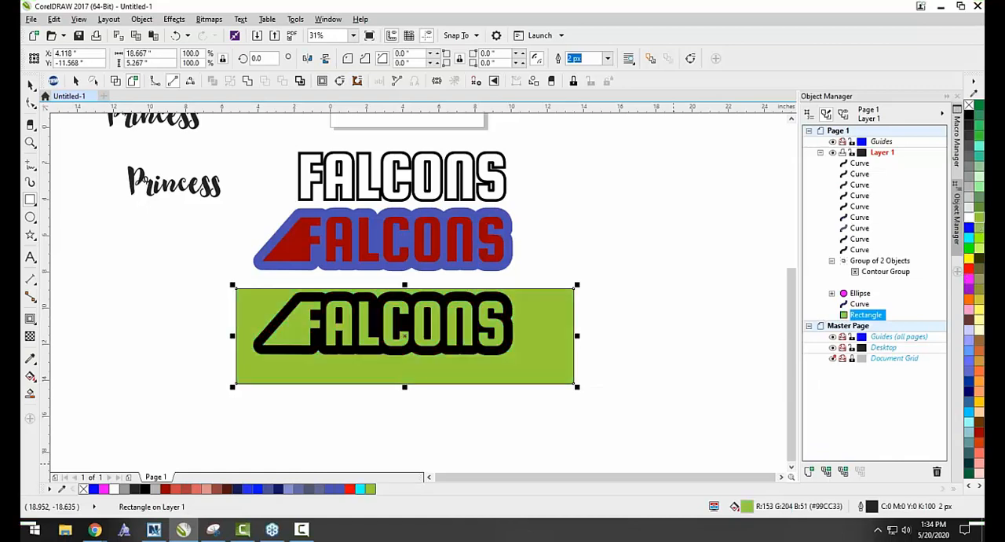
pyautogui.click(978, 145)
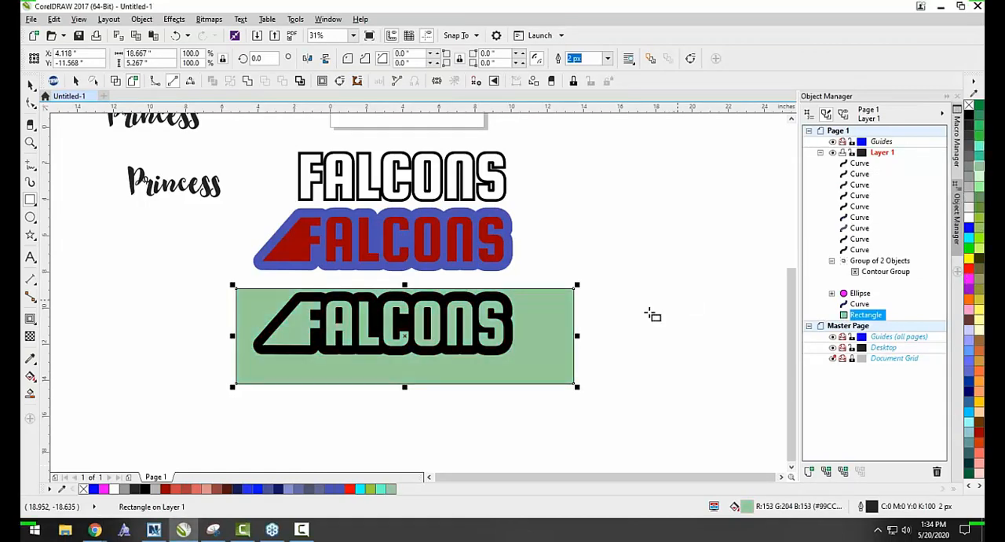
# Move the green rectangle up about 0.77", remove its outline, and clear the selection.
pyautogui.press('space')
pyautogui.moveTo(527, 326); pyautogui.dragTo(527, 314)
pyautogui.rightClick(970, 107)
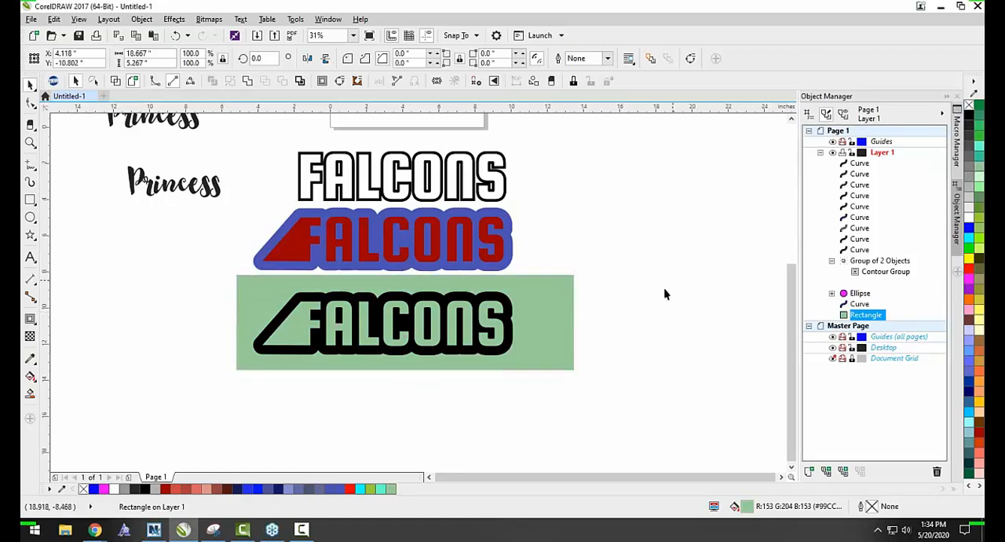
pyautogui.click(664, 293)
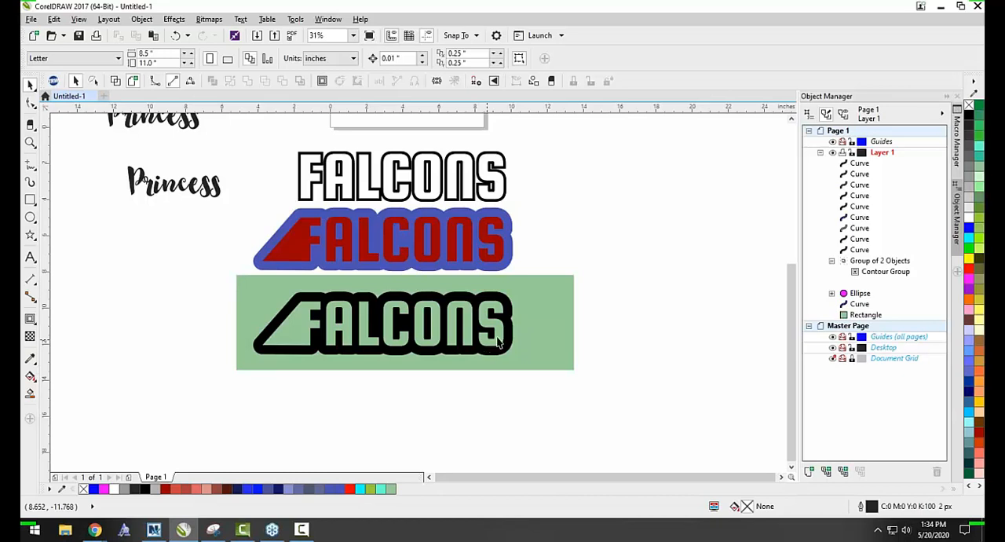
# Move the dark red FALCONS lettering about 16.7" to the right, off its blue shape.
pyautogui.scroll(-1, 554, 277)
pyautogui.scroll(1, 492, 255)
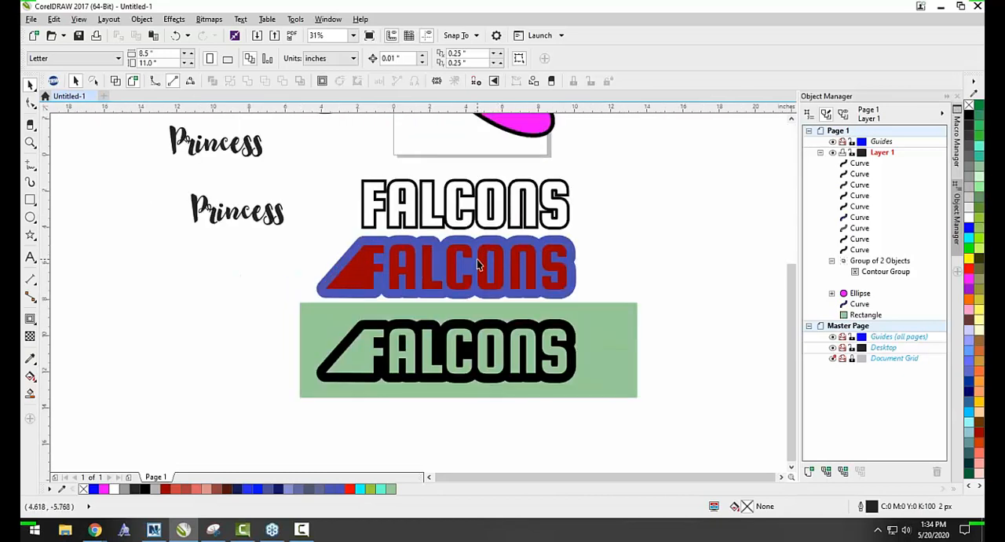
pyautogui.scroll(-1, 485, 258)
pyautogui.click(495, 254)
pyautogui.moveTo(495, 254); pyautogui.dragTo(644, 254)
pyautogui.scroll(1, 640, 255)
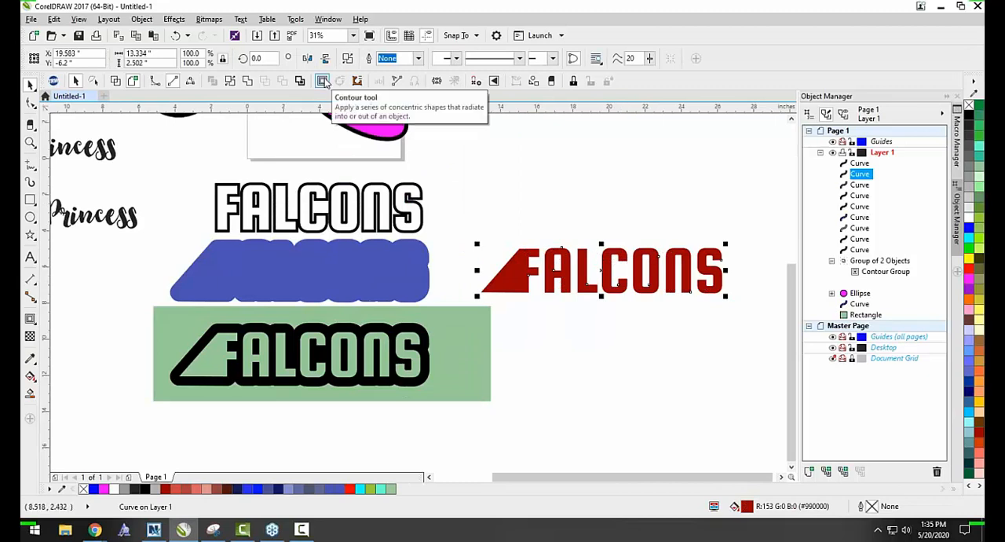
# Apply an outside contour to the separated dark red FALCONS lettering and set its offset to 0.34".
pyautogui.click(322, 80)
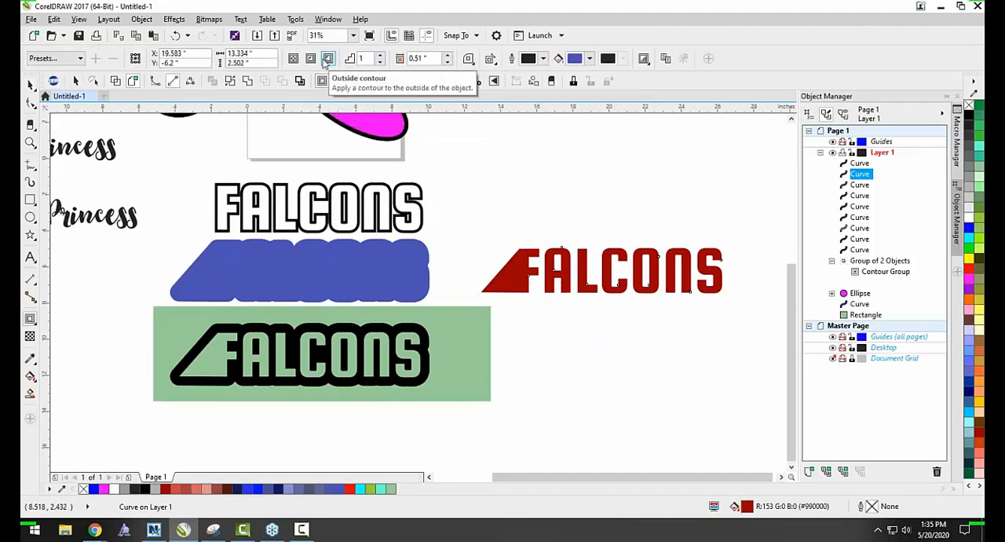
pyautogui.click(447, 55)
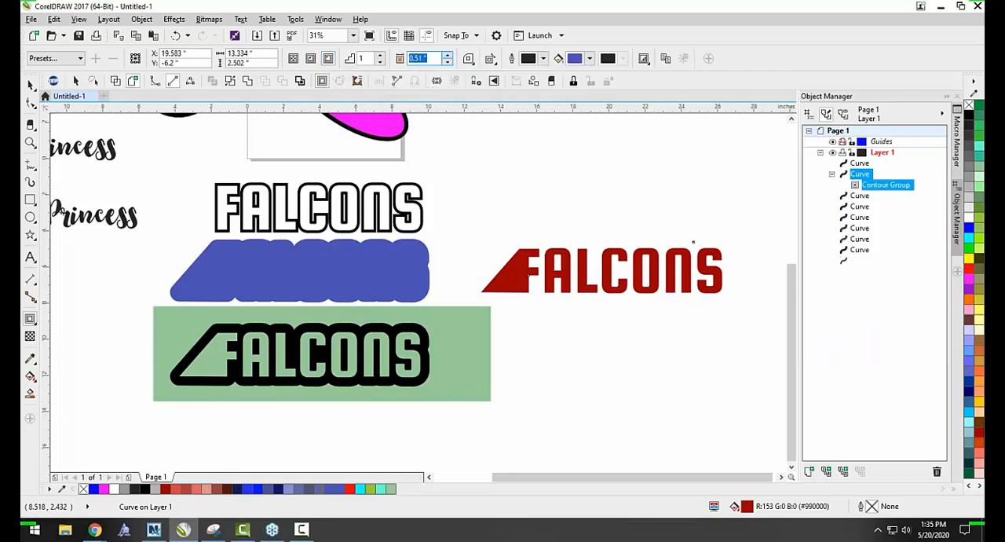
pyautogui.click(448, 63)
pyautogui.click(449, 62)
pyautogui.click(448, 62)
pyautogui.click(449, 62)
pyautogui.click(449, 62)
pyautogui.click(448, 62)
pyautogui.click(449, 62)
pyautogui.click(449, 62)
pyautogui.click(447, 62)
pyautogui.click(448, 62)
pyautogui.click(448, 62)
pyautogui.click(447, 63)
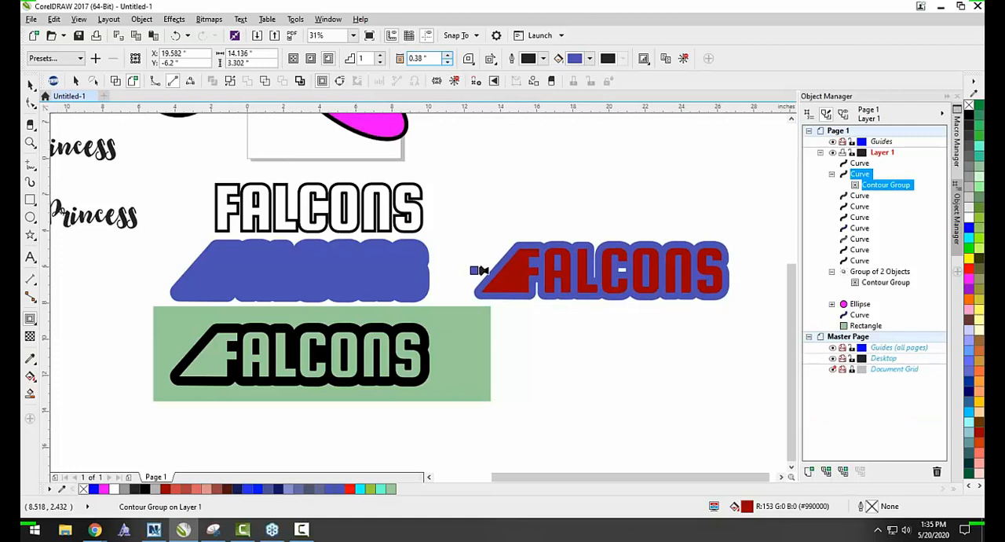
pyautogui.click(448, 62)
pyautogui.click(447, 62)
pyautogui.click(447, 62)
pyautogui.click(448, 62)
pyautogui.click(448, 62)
pyautogui.click(447, 62)
pyautogui.click(447, 62)
pyautogui.click(447, 62)
pyautogui.click(447, 62)
pyautogui.click(448, 62)
pyautogui.click(448, 62)
pyautogui.click(448, 55)
pyautogui.click(448, 55)
pyautogui.click(448, 55)
pyautogui.click(448, 55)
pyautogui.click(448, 55)
pyautogui.click(447, 55)
pyautogui.click(447, 55)
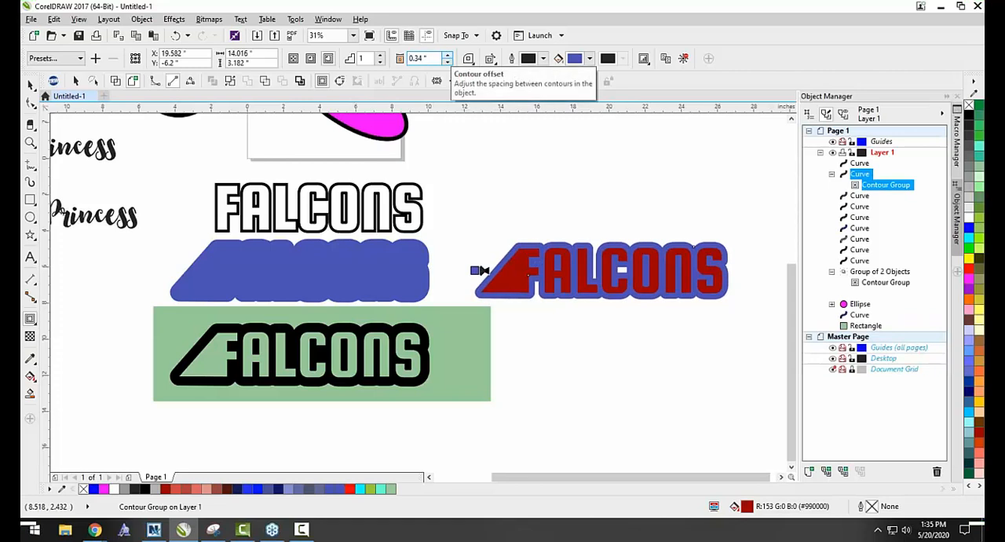
# Change the corner type of the dark red lettering's contour to sharp mitered corners.
pyautogui.click(468, 58)
pyautogui.click(504, 79)
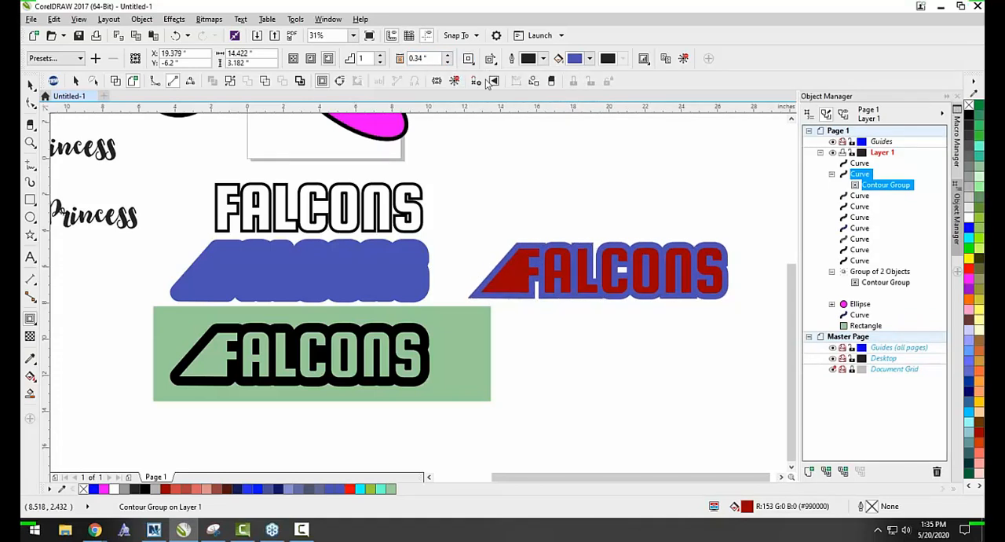
# Set the corner type of the dark red lettering's contour to rounded corners and change the contour's fill color to black.
pyautogui.click(468, 58)
pyautogui.click(502, 92)
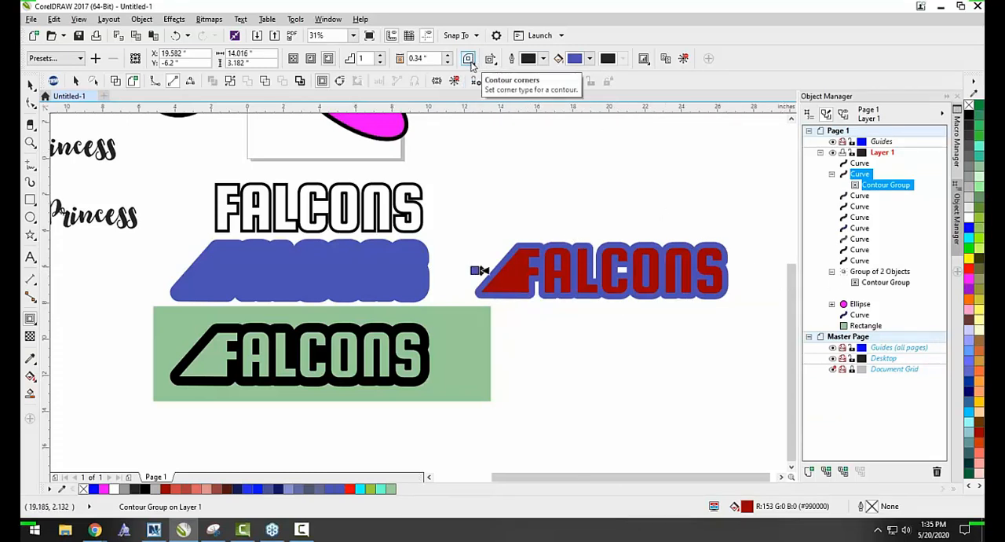
pyautogui.click(590, 59)
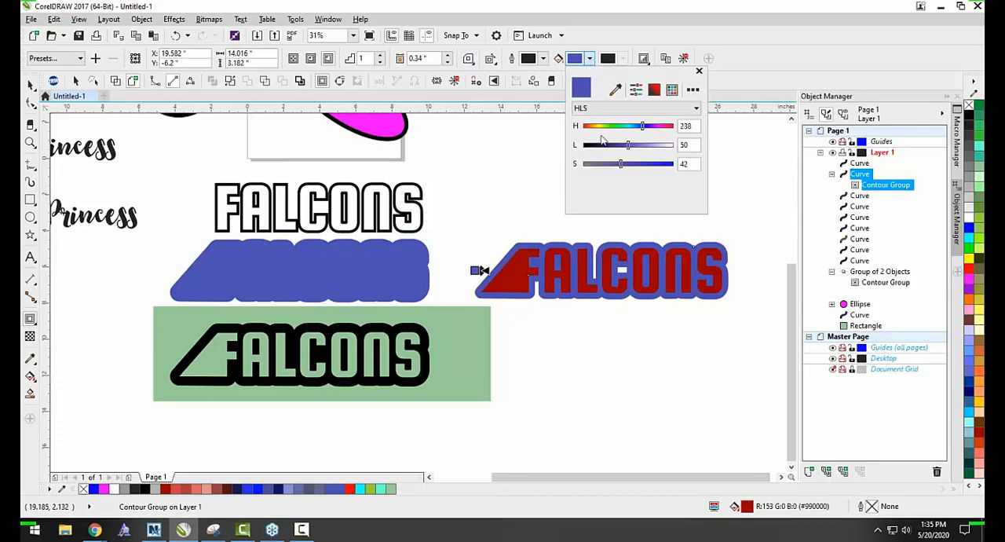
pyautogui.click(636, 89)
pyautogui.click(578, 181)
pyautogui.moveTo(578, 180)
pyautogui.mouseDown()
pyautogui.moveTo(623, 161)
pyautogui.moveTo(588, 161)
pyautogui.moveTo(529, 208)
pyautogui.moveTo(577, 181)
pyautogui.moveTo(610, 179)
pyautogui.moveTo(577, 156)
pyautogui.moveTo(585, 155)
pyautogui.mouseUp()
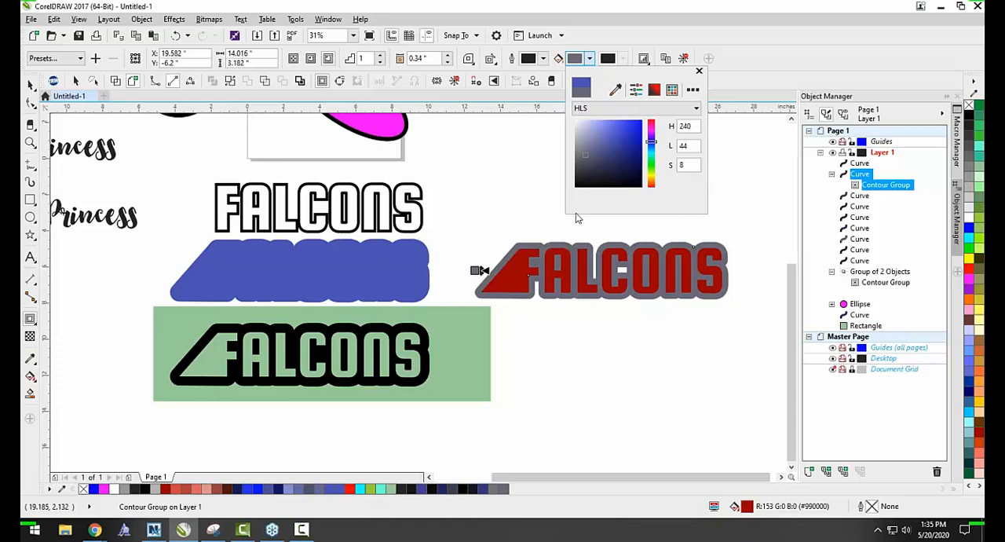
pyautogui.moveTo(596, 179)
pyautogui.mouseDown()
pyautogui.moveTo(613, 162)
pyautogui.moveTo(574, 187)
pyautogui.mouseUp()
pyautogui.click(521, 170)
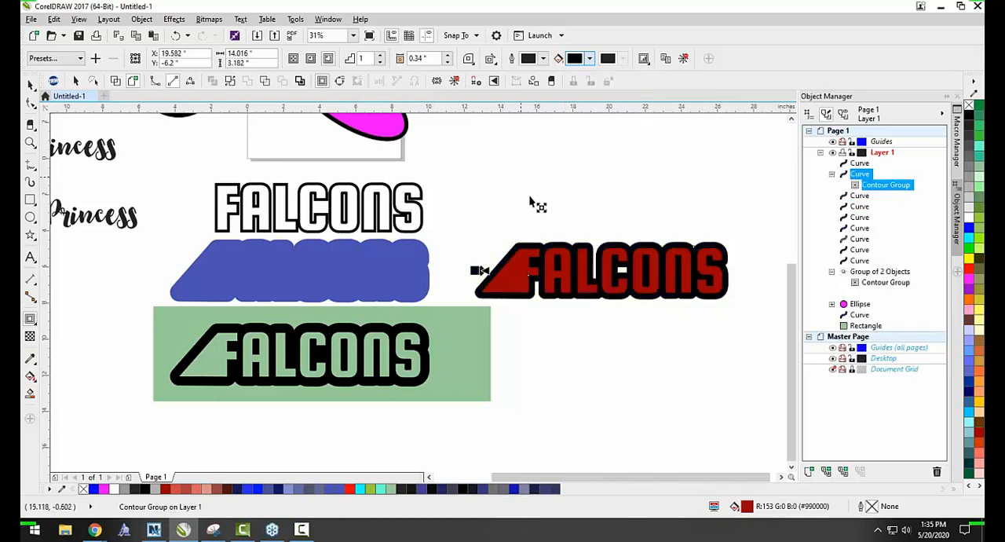
# Fill the dark red FALCONS lettering inside the black contour with cyan and clear the selection.
pyautogui.click(28, 88)
pyautogui.click(513, 170)
pyautogui.scroll(1, 556, 253)
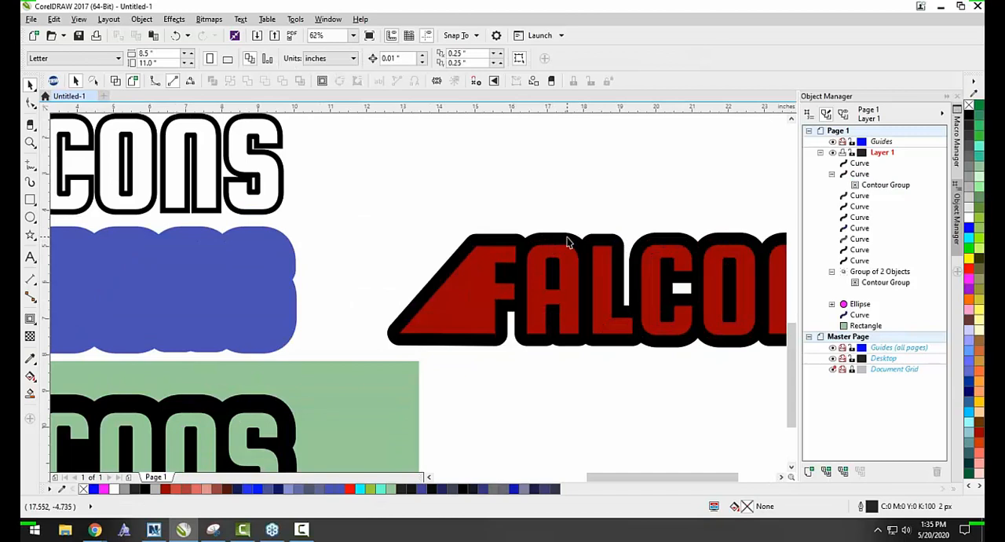
pyautogui.click(568, 241)
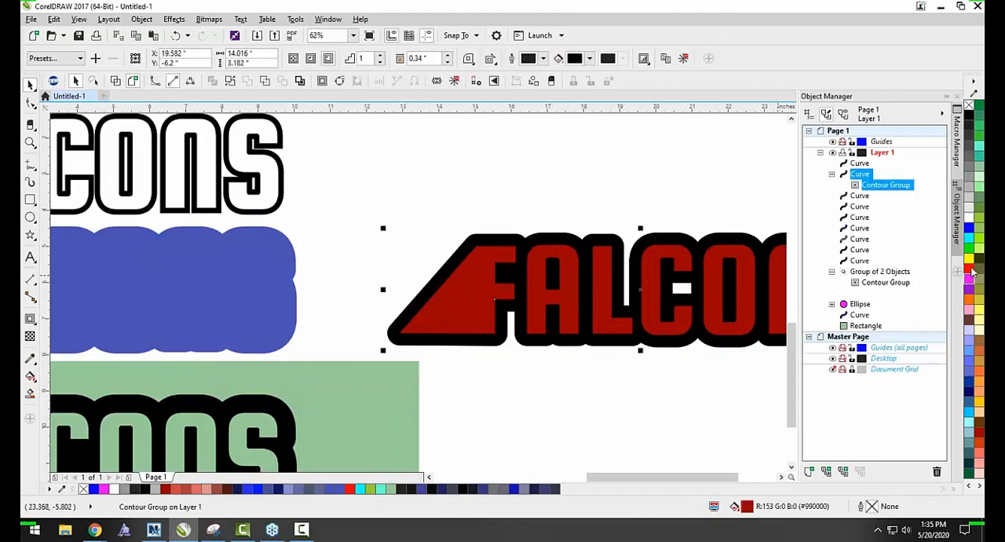
pyautogui.click(969, 240)
pyautogui.press('Escape')
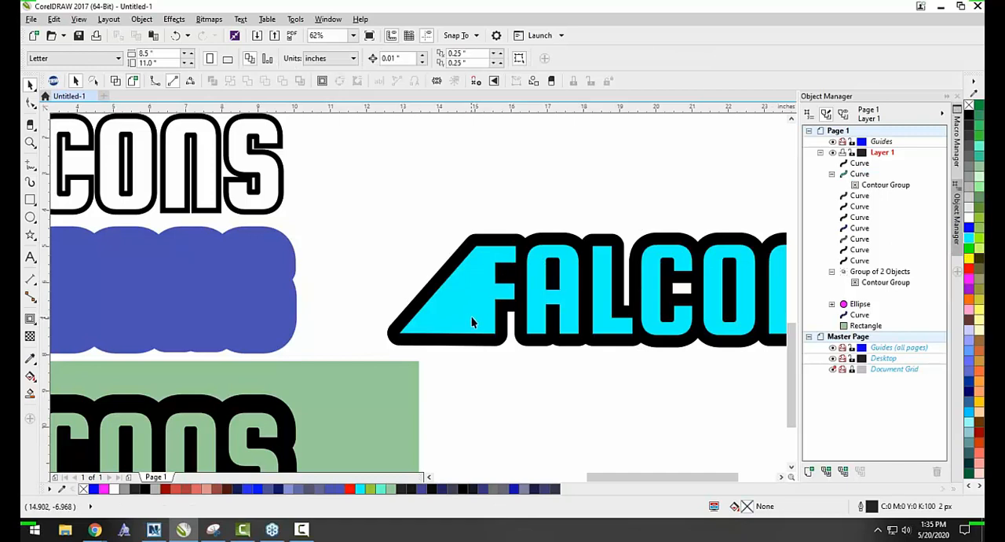
# Change the fill color of the cyan lettering's contour to dark brown (H 0, L 20, S 25) and clear the selection.
pyautogui.click(507, 320)
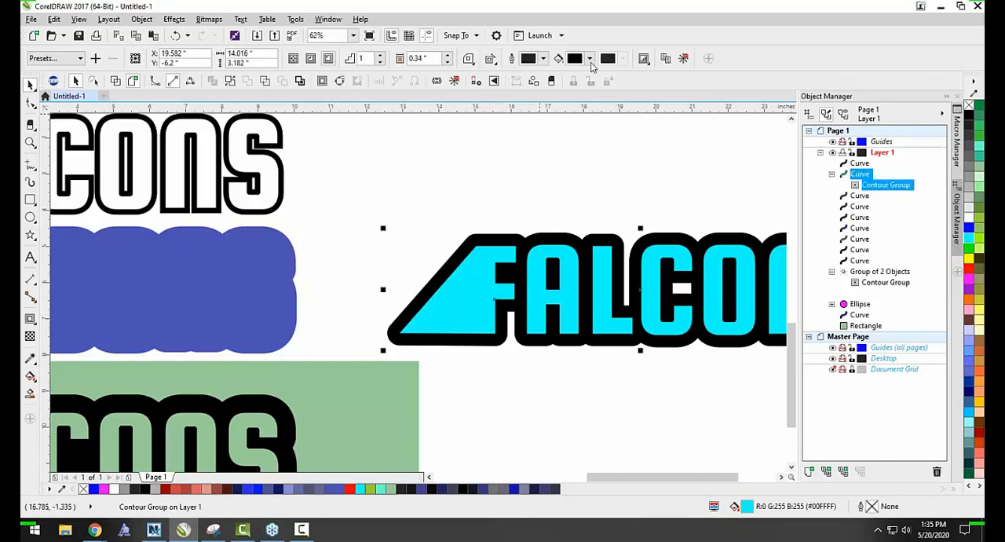
pyautogui.click(589, 59)
pyautogui.click(626, 152)
pyautogui.moveTo(625, 153)
pyautogui.mouseDown()
pyautogui.moveTo(599, 143)
pyautogui.moveTo(627, 162)
pyautogui.moveTo(601, 169)
pyautogui.mouseUp()
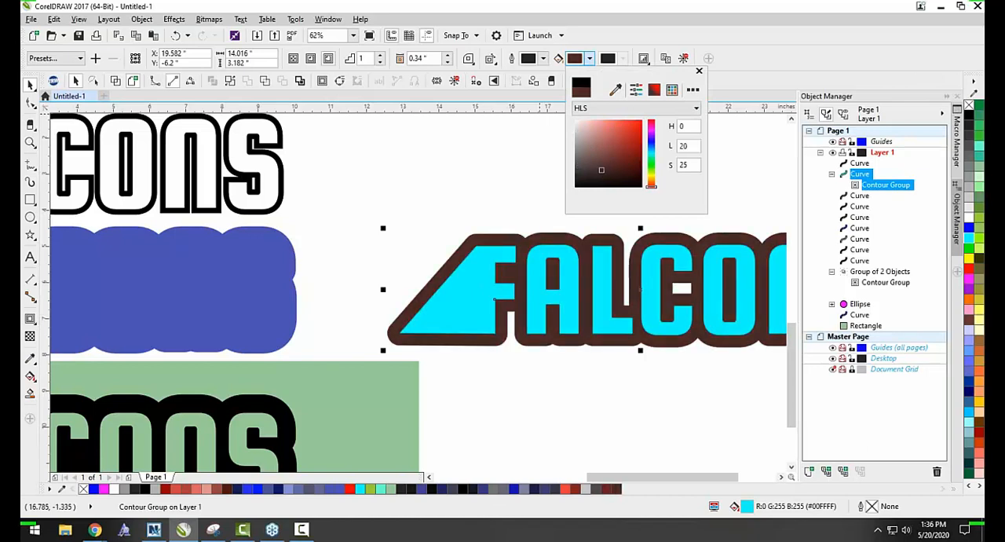
pyautogui.click(503, 163)
# Fill the cyan FALCONS lettering inside the brown contour with light gray (#B3B3B3) and clear the selection.
pyautogui.press('F10')
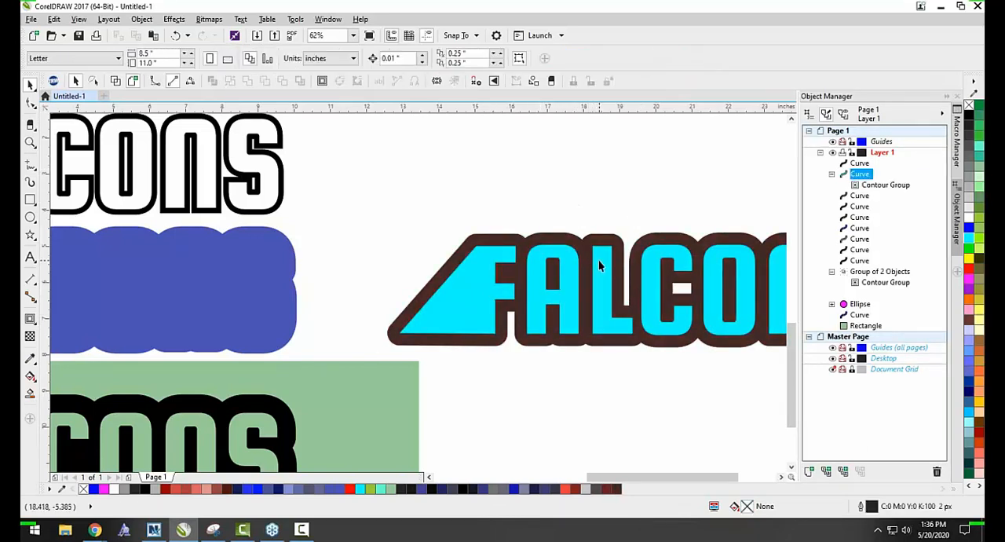
pyautogui.click(969, 187)
pyautogui.click(665, 140)
pyautogui.scroll(-1, 418, 193)
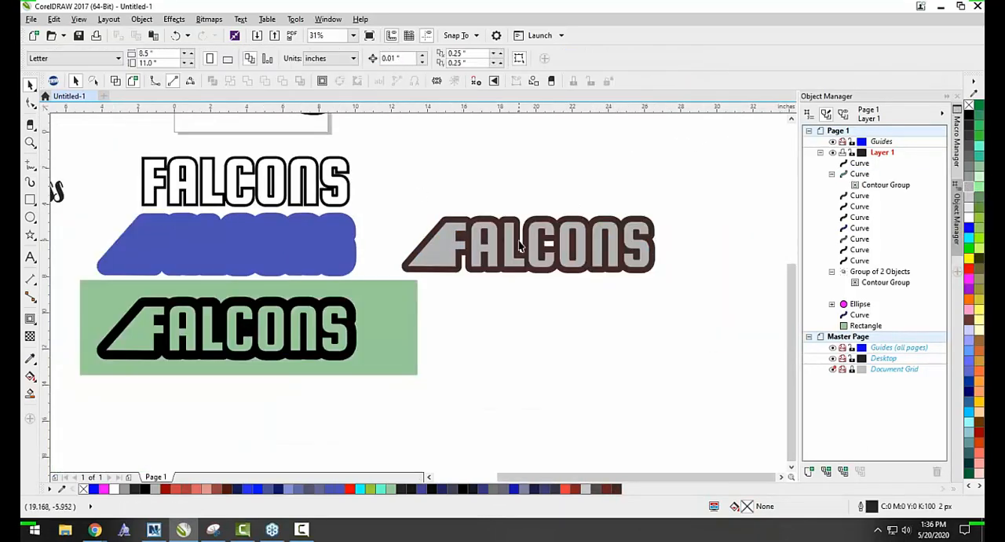
# Break the gray lettering's contour group apart into separate curves and clear the selection.
pyautogui.scroll(1, 620, 241)
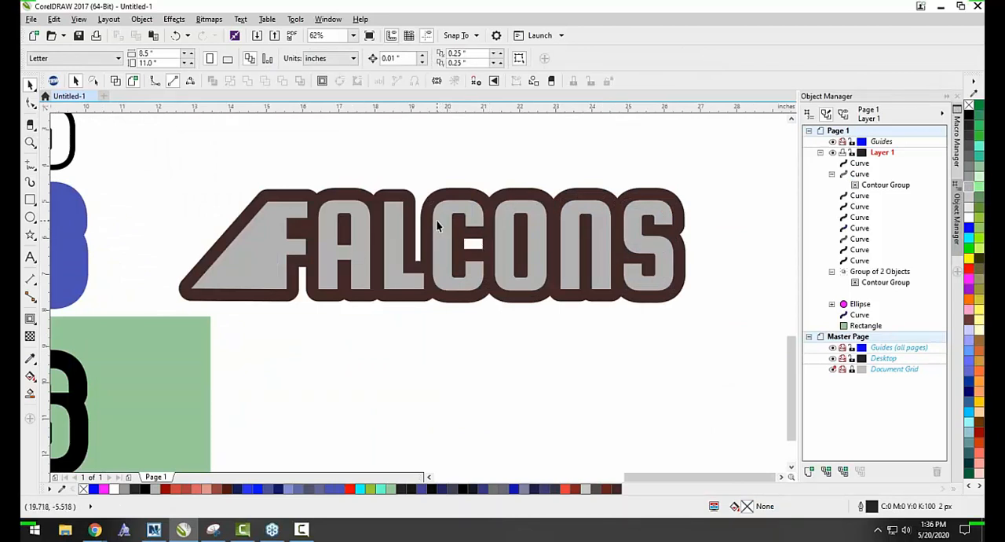
pyautogui.click(457, 191)
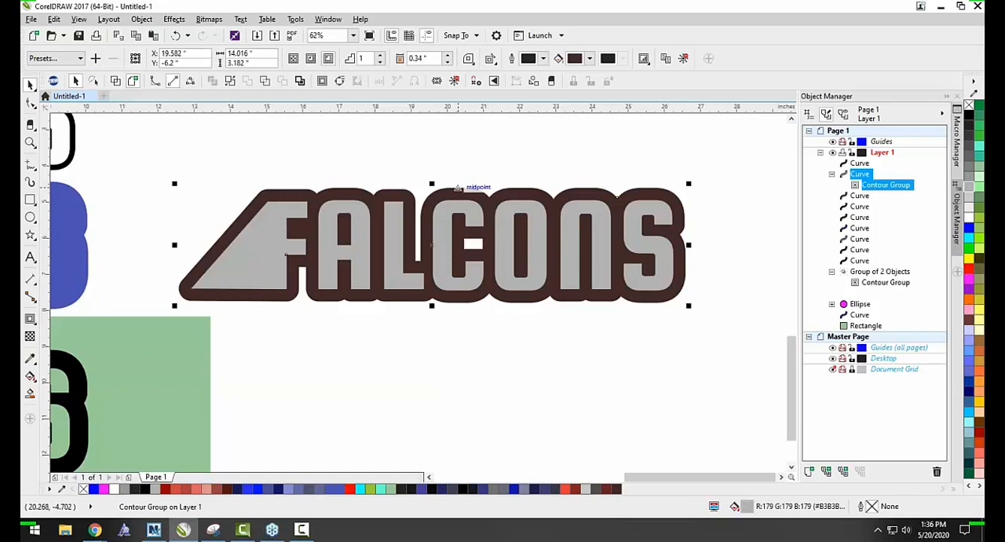
pyautogui.rightClick(458, 189)
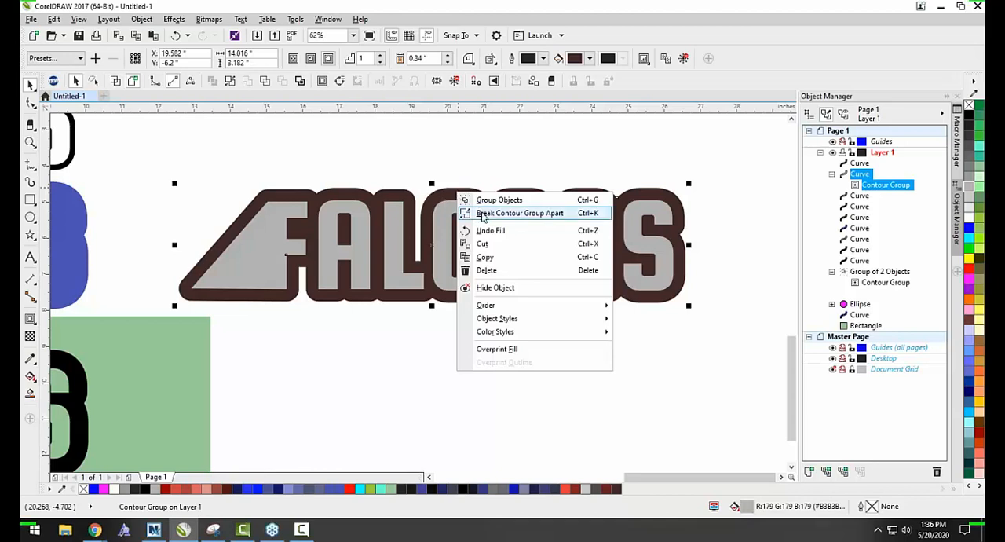
pyautogui.click(483, 217)
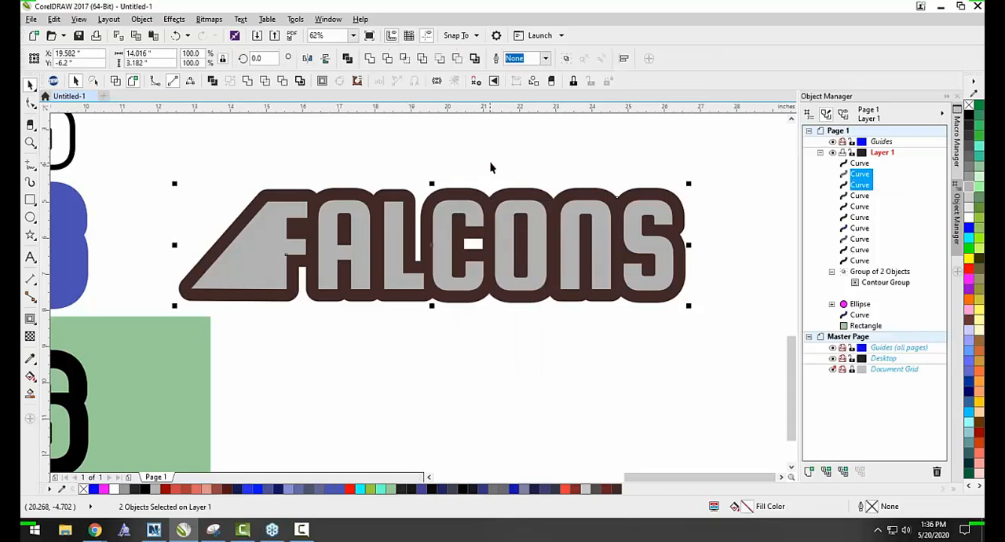
pyautogui.click(489, 163)
# Move the gray lettering about 2.7" down, undo it, then move the brown shape down and undo that move too.
pyautogui.moveTo(502, 245); pyautogui.dragTo(493, 342)
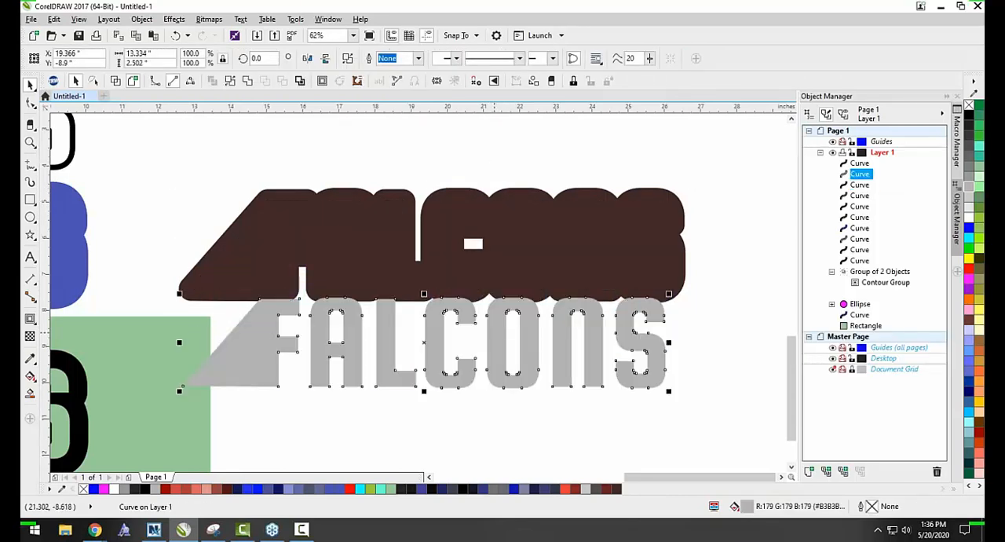
pyautogui.hotkey('ctrl', 'z')
pyautogui.click(492, 343)
pyautogui.moveTo(520, 302); pyautogui.dragTo(536, 460)
pyautogui.hotkey('ctrl', 'z')
pyautogui.click(509, 346)
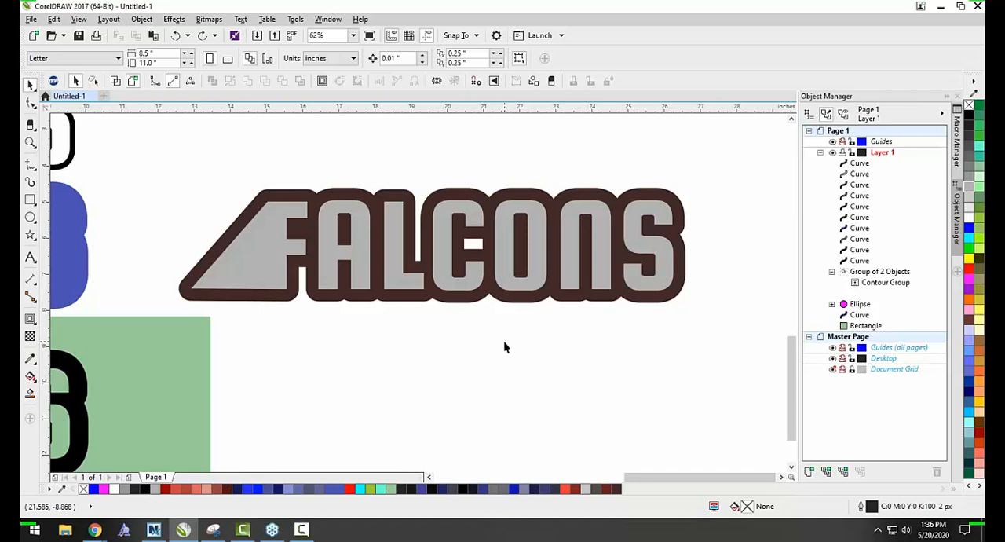
# Select the gray lettering together with the brown shape, then move only the lettering down and undo the move.
pyautogui.click(496, 259)
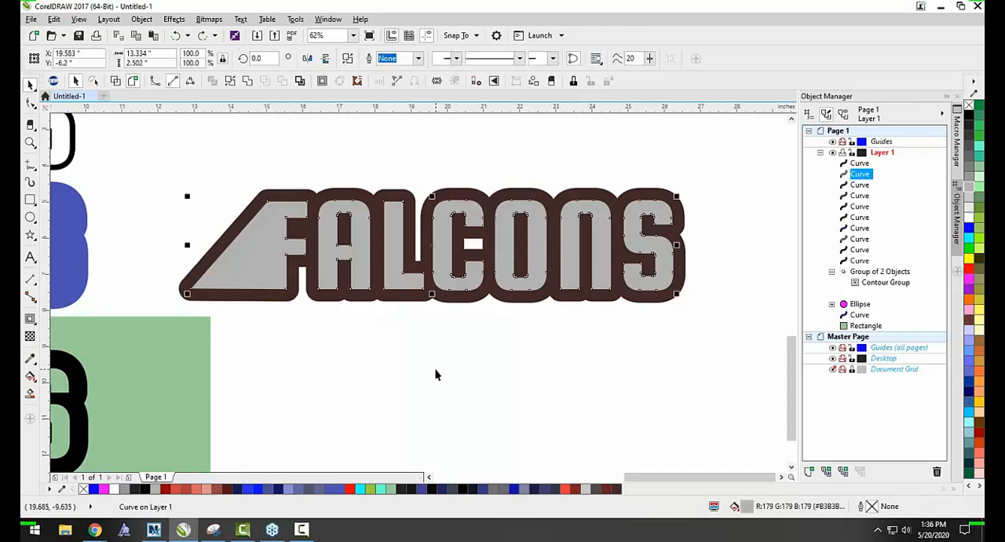
pyautogui.keyDown('shift'); pyautogui.click(537, 297); pyautogui.keyUp('shift')
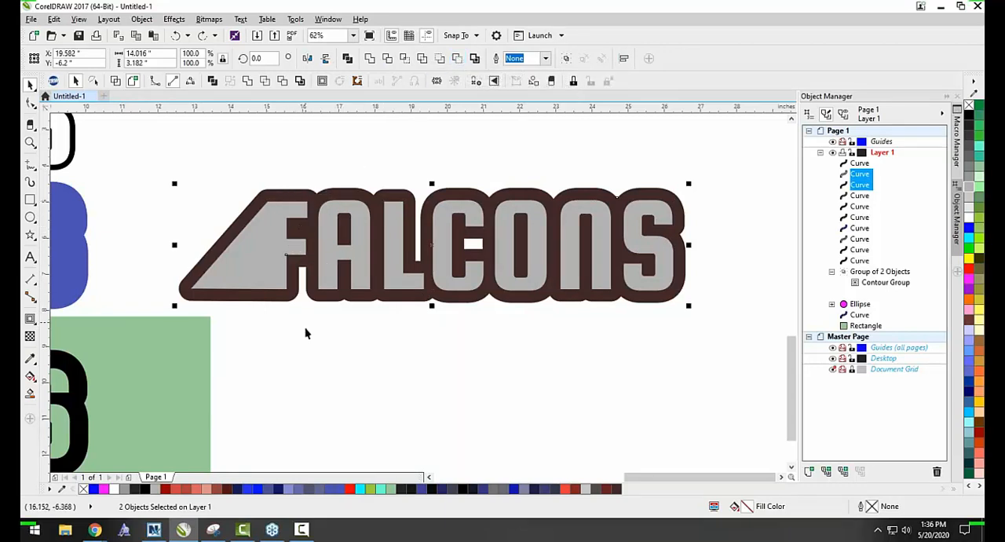
pyautogui.click(276, 245)
pyautogui.moveTo(275, 245); pyautogui.dragTo(276, 337)
pyautogui.hotkey('ctrl', 'z')
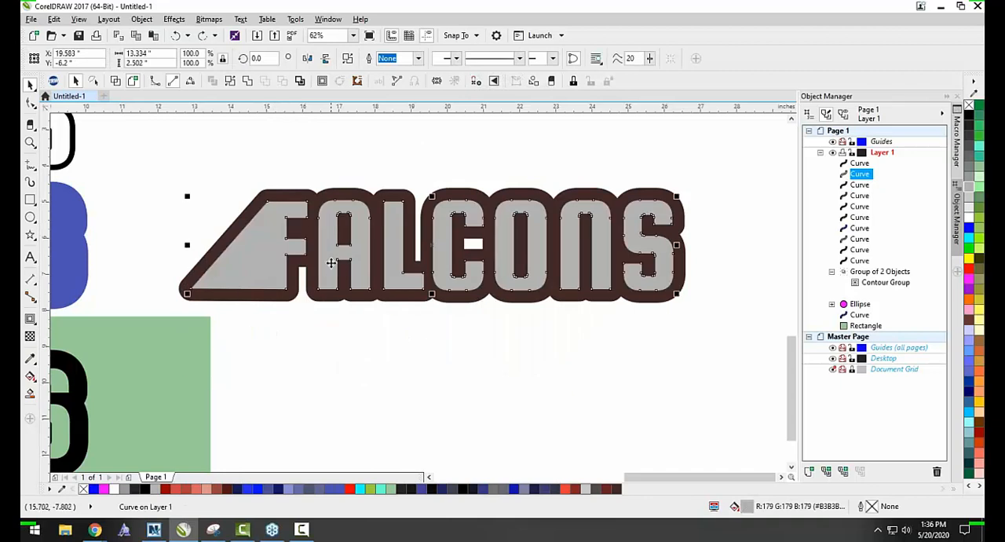
# Cut the gray lettering out of the brown shape with Back minus front and clear the selection.
pyautogui.keyDown('shift'); pyautogui.click(339, 298); pyautogui.keyUp('shift')
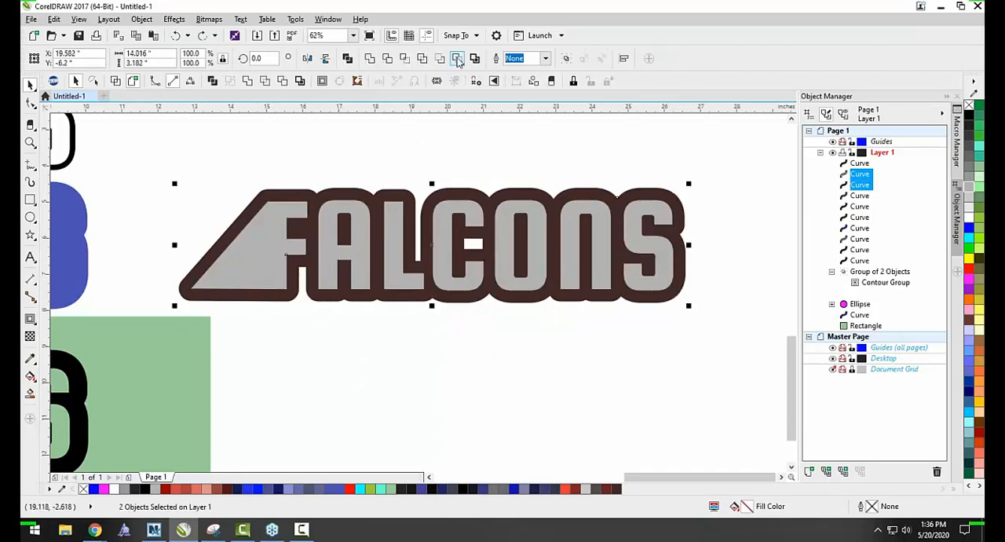
pyautogui.click(459, 60)
pyautogui.click(470, 155)
# Place a copy of the green rectangle over the brown FALCONS cutout and send the copy to the back.
pyautogui.scroll(-2, 505, 198)
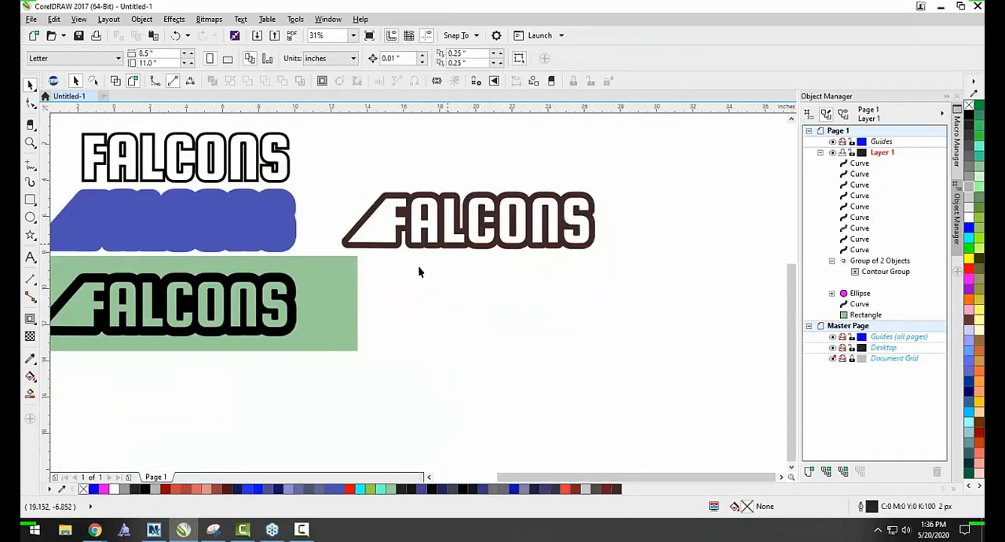
pyautogui.moveTo(343, 299); pyautogui.dragTo(649, 218)
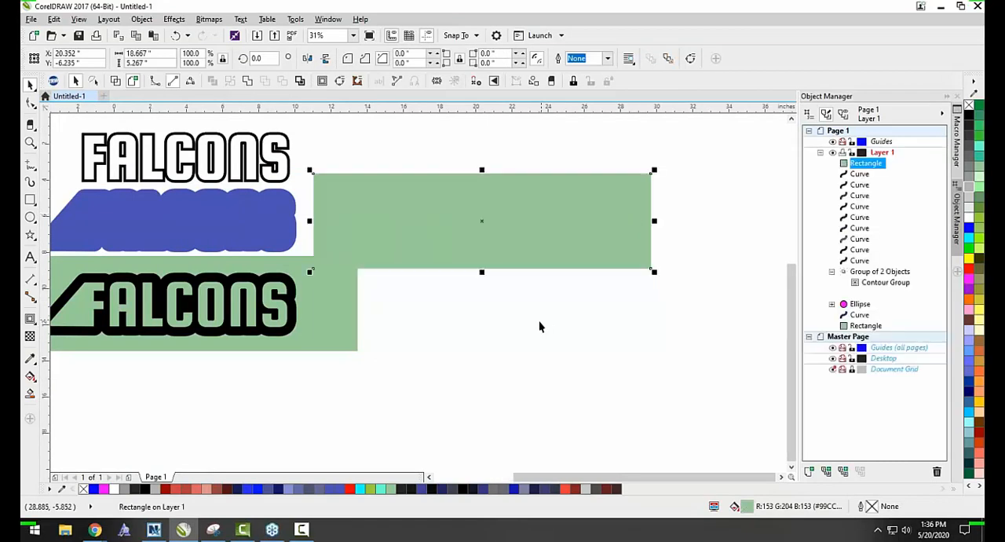
pyautogui.hotkey('shift', 'pagedown')
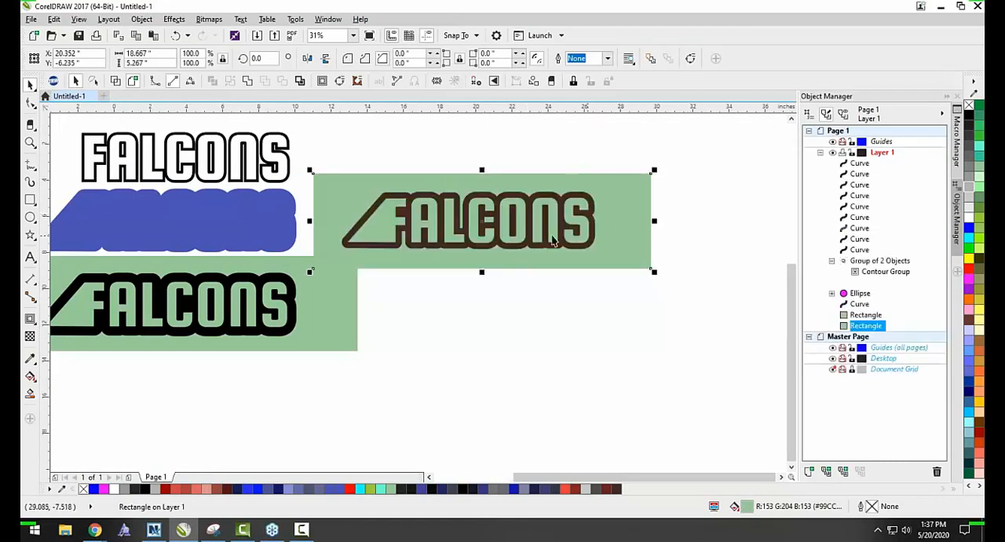
# Recolor the brown FALCONS cutout, trying white and black before settling on red, and clear the selection.
pyautogui.click(439, 247)
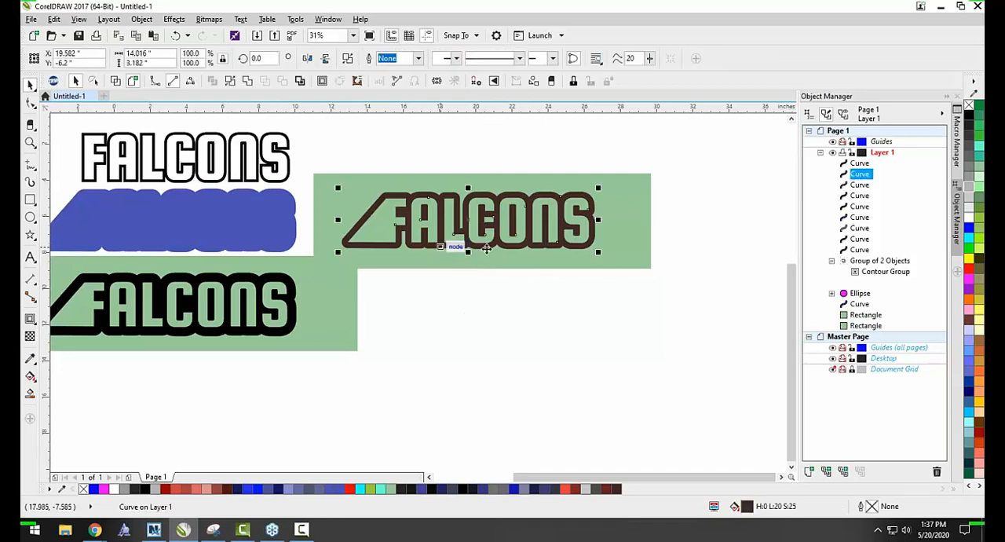
pyautogui.click(972, 219)
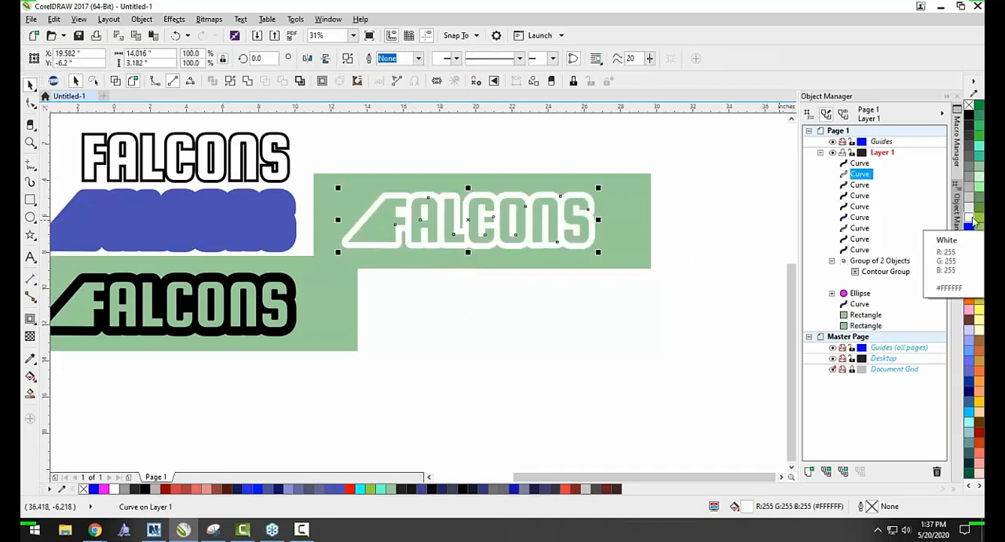
pyautogui.click(968, 115)
pyautogui.rightClick(968, 268)
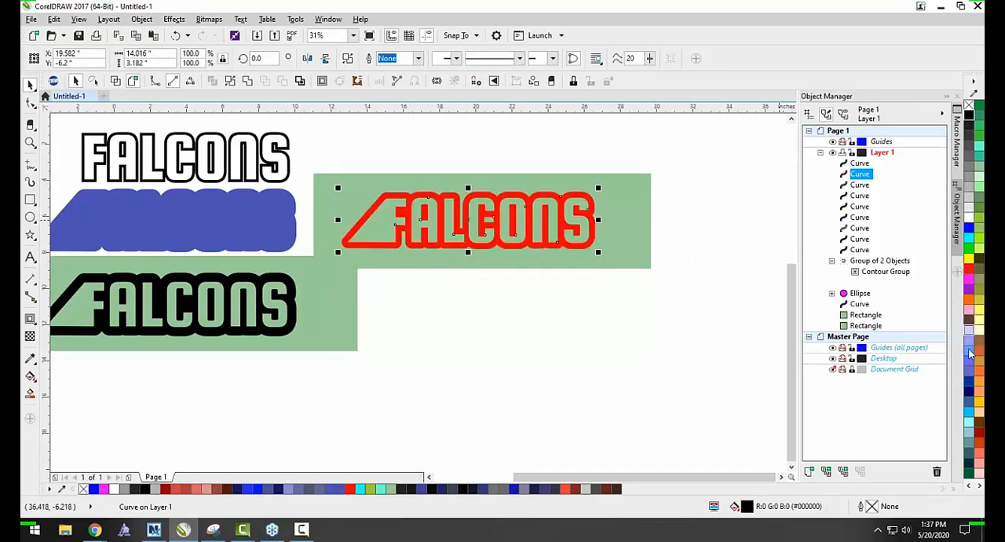
pyautogui.press('Escape')
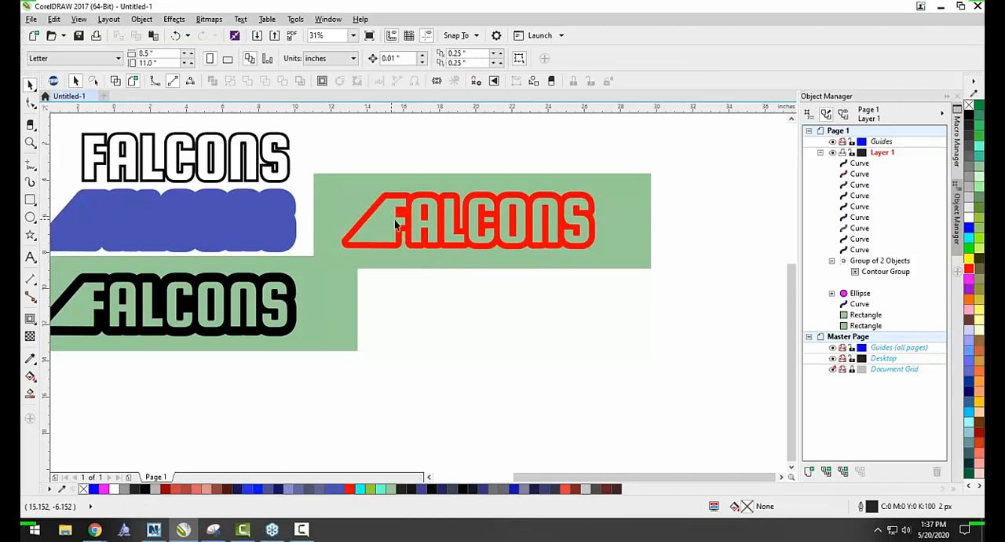
# Fill the copied green rectangle behind the red FALCONS cutout with black and clear the selection.
pyautogui.click(441, 257)
pyautogui.click(968, 115)
pyautogui.click(564, 338)
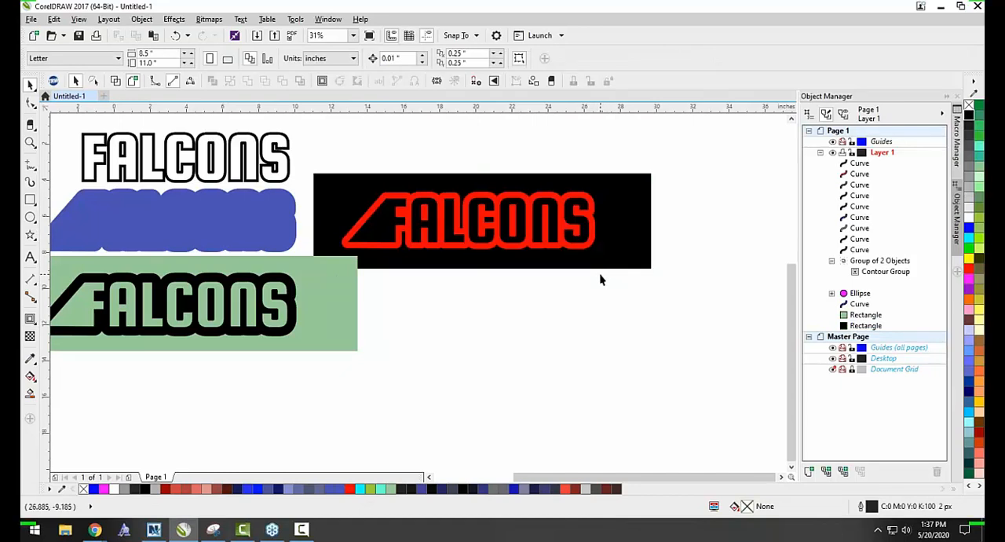
pyautogui.scroll(-2, 575, 265)
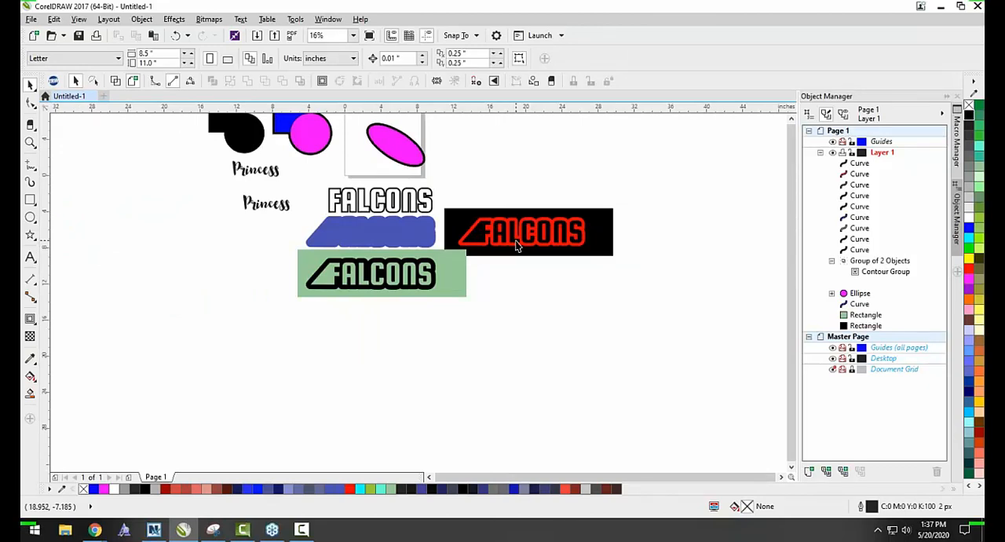
pyautogui.scroll(-2, 479, 203)
pyautogui.scroll(2, 219, 136)
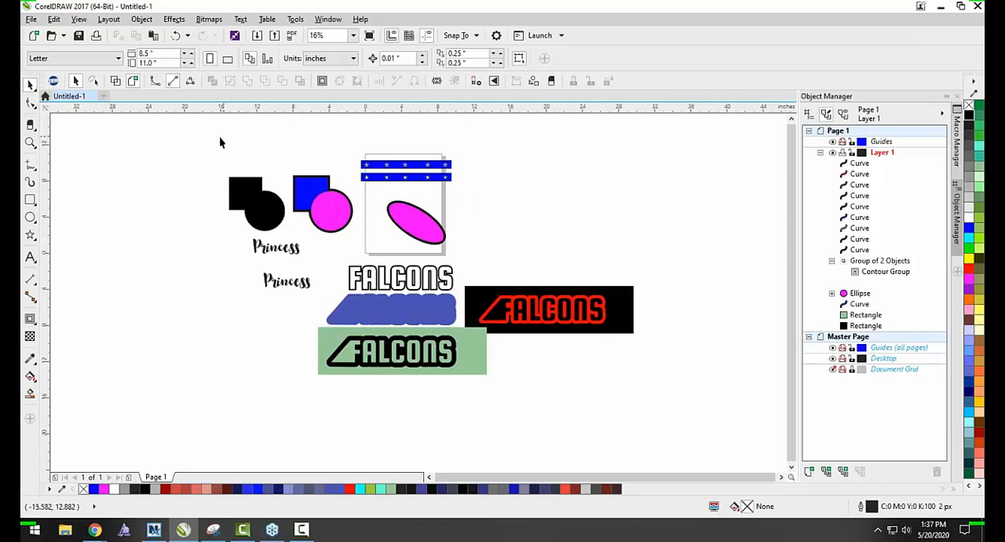
pyautogui.moveTo(196, 144); pyautogui.dragTo(671, 423)
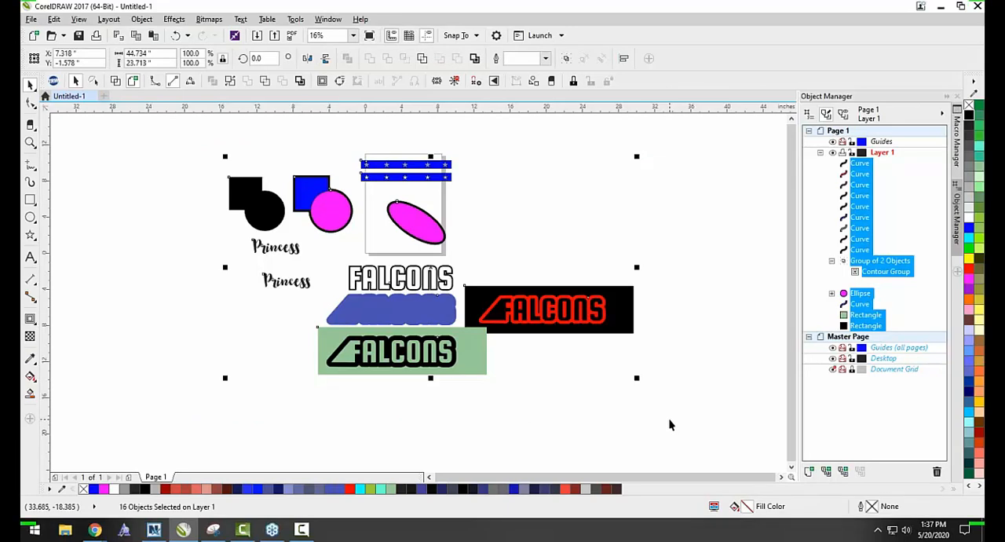
pyautogui.click(569, 415)
# Undo the recoloring, the rectangle copy, the cutout and the break-apart, back to the gray lettering with its live brown contour.
pyautogui.hotkey('ctrl', 'z')
pyautogui.hotkey('ctrl', 'z')
pyautogui.hotkey('ctrl', 'z')
pyautogui.hotkey('ctrl', 'z')
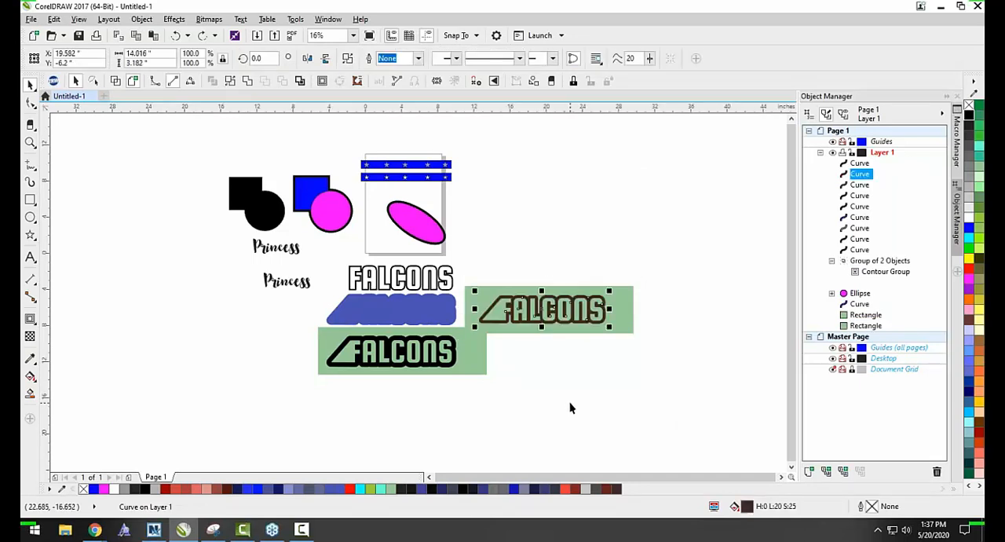
pyautogui.hotkey('ctrl', 'shift', 'z')
pyautogui.hotkey('ctrl', 'shift', 'z')
pyautogui.hotkey('ctrl', 'shift', 'z')
pyautogui.hotkey('ctrl', 'shift', 'z')
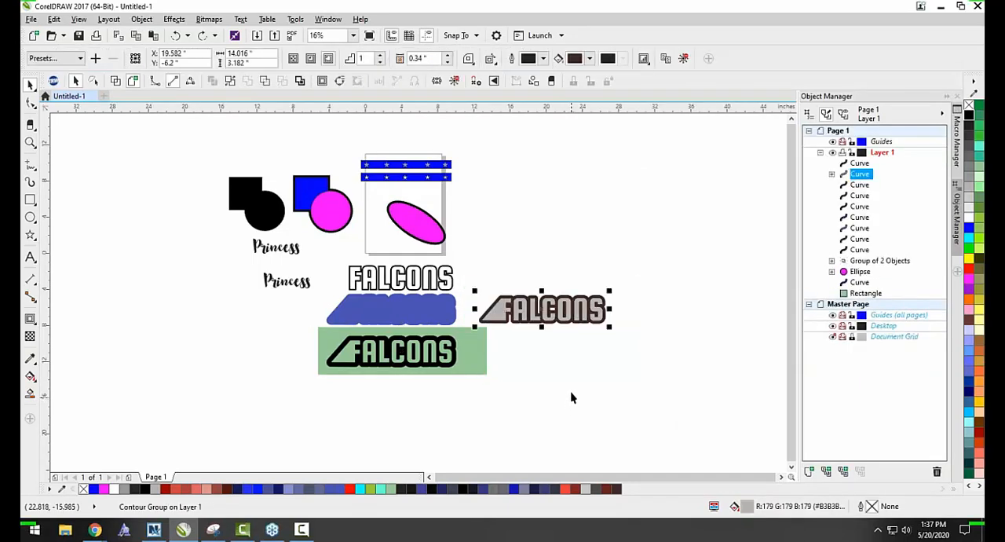
# Break the contour group around the gray FALCONS lettering apart into separate lettering and brown contour curves.
pyautogui.scroll(4, 557, 314)
pyautogui.click(553, 275)
pyautogui.rightClick(553, 275)
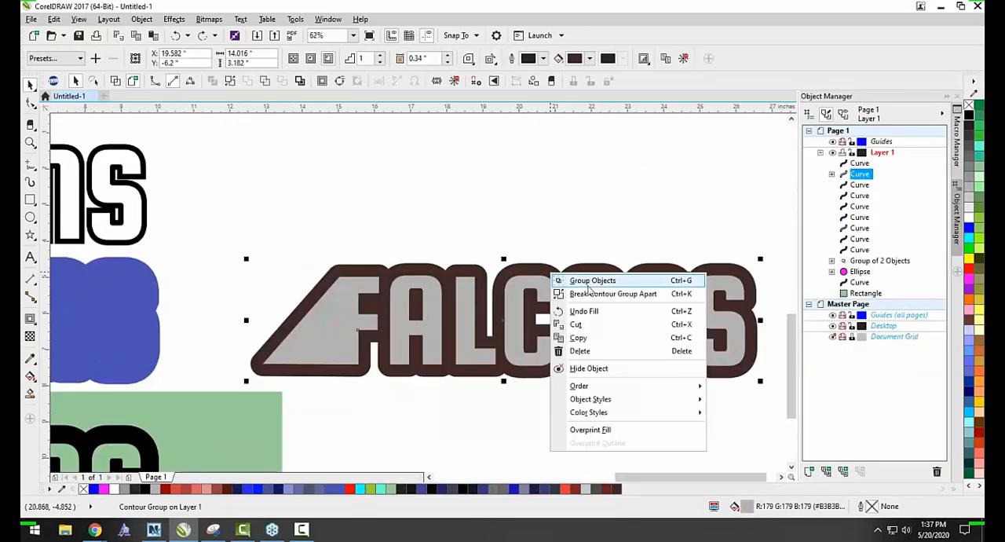
pyautogui.click(597, 293)
# Simplify the gray lettering against the brown contour, checking the cutout by moving the lettering down and undoing that move.
pyautogui.click(548, 271)
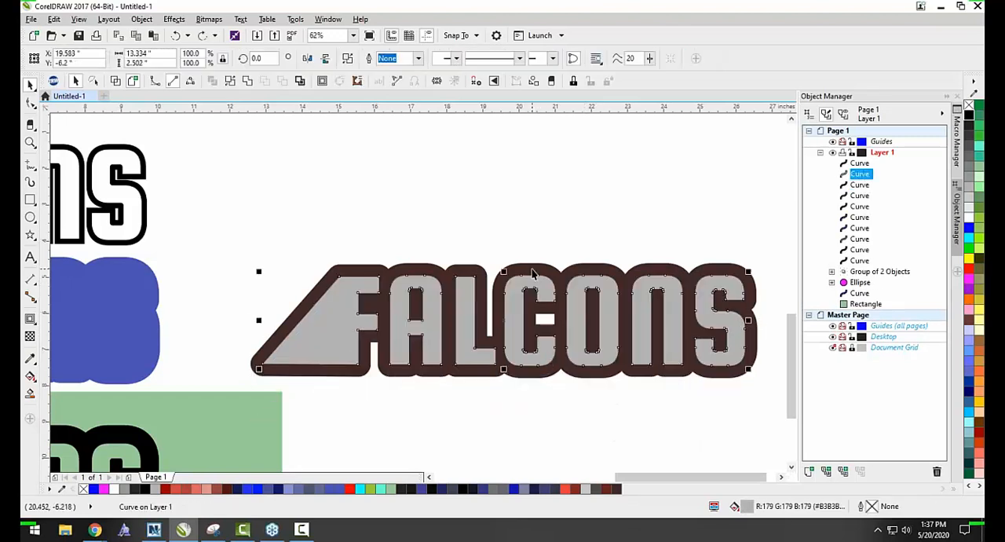
pyautogui.keyDown('shift'); pyautogui.click(547, 275); pyautogui.keyUp('shift')
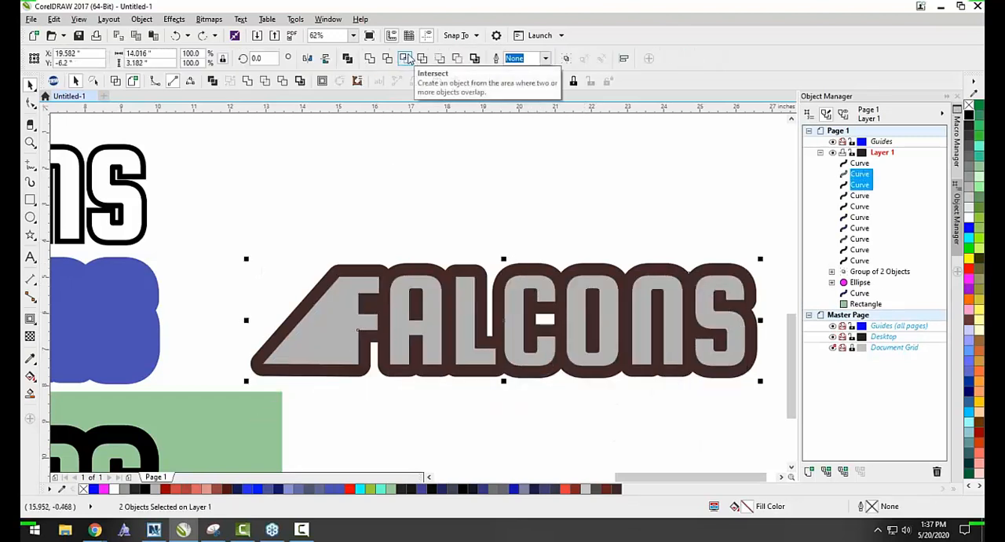
pyautogui.click(418, 58)
pyautogui.click(500, 192)
pyautogui.click(468, 313)
pyautogui.moveTo(468, 312); pyautogui.dragTo(470, 375)
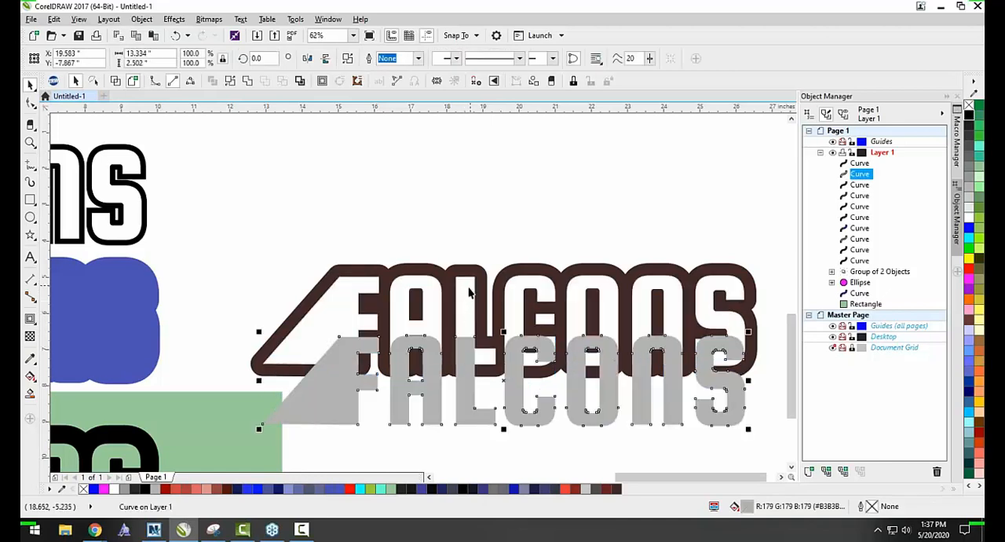
pyautogui.hotkey('ctrl', 'z')
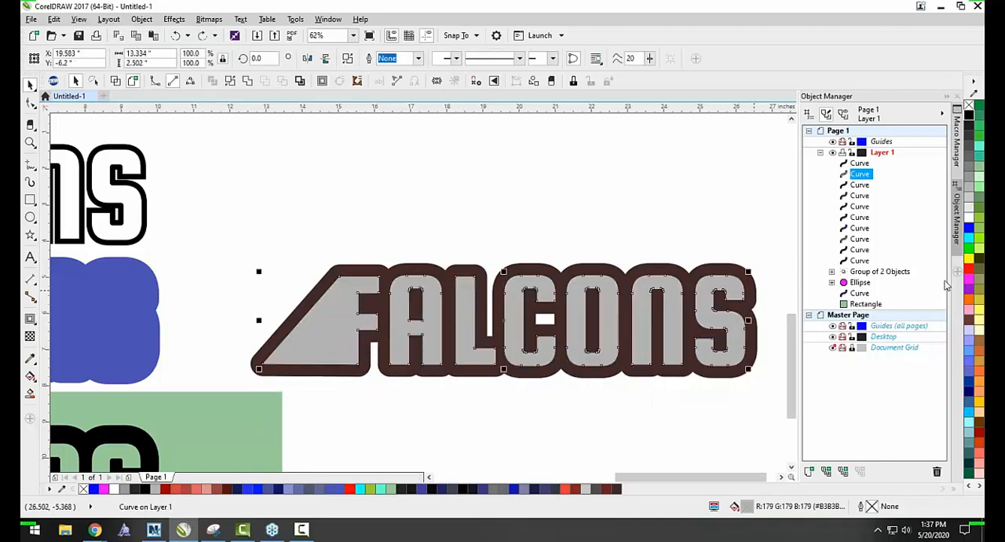
# Fill the gray lettering with blue and its brown contour with black, and clear the selection.
pyautogui.click(968, 227)
pyautogui.click(377, 277)
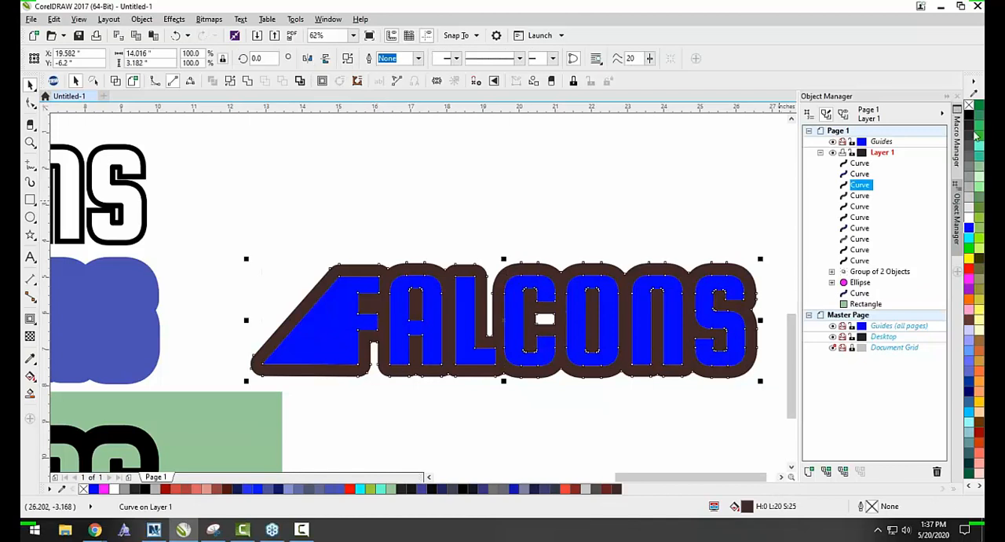
pyautogui.click(969, 116)
pyautogui.click(539, 211)
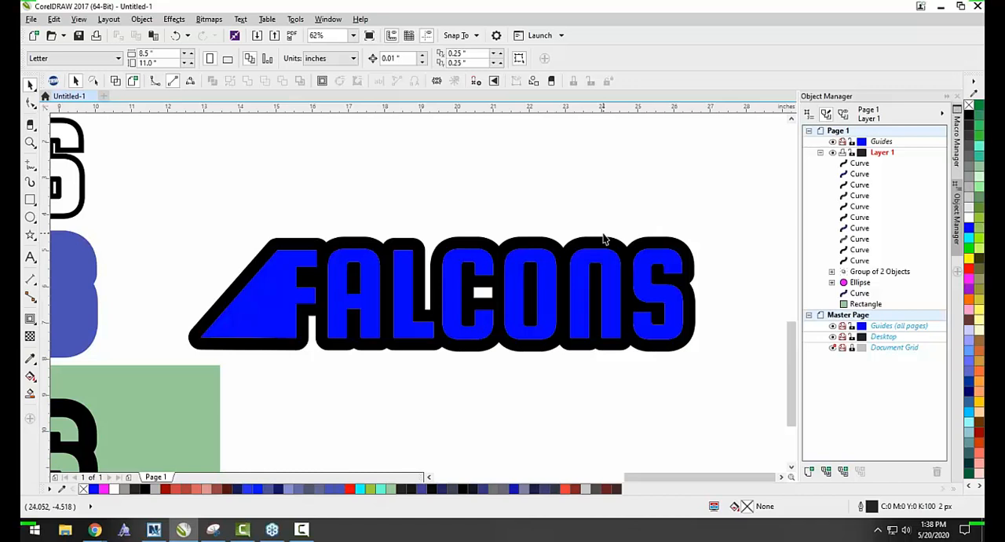
# Undo the blue and black fills and test-move the gray lettering below the brown contour, undoing the move.
pyautogui.click(498, 291)
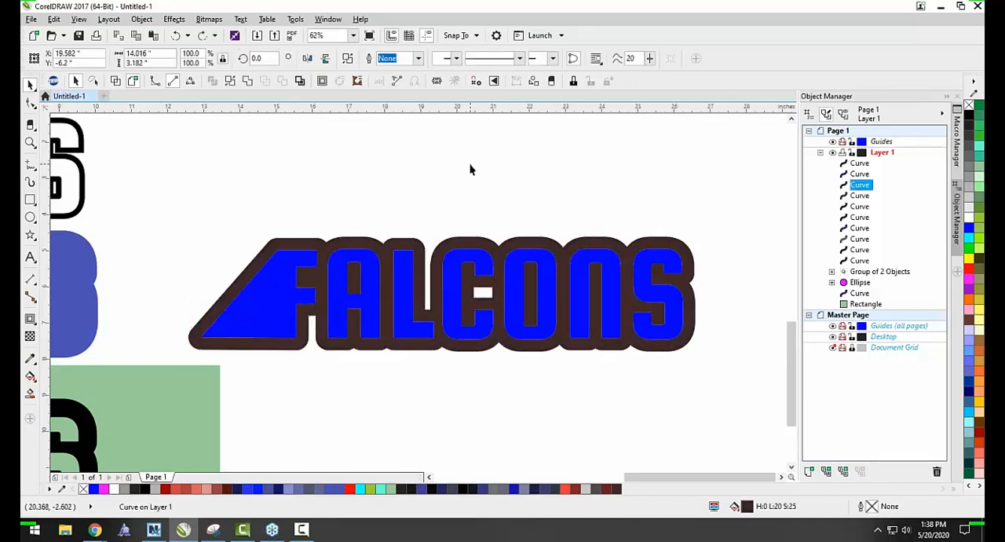
pyautogui.click(483, 287)
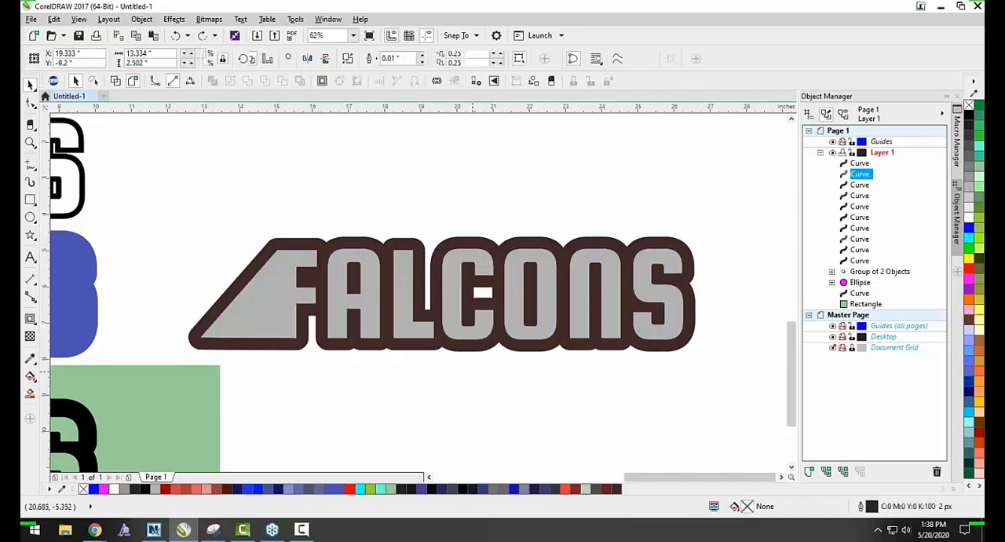
pyautogui.moveTo(483, 263); pyautogui.dragTo(473, 371)
pyautogui.hotkey('ctrl', 'z')
pyautogui.hotkey('ctrl', 'z')
pyautogui.click(471, 372)
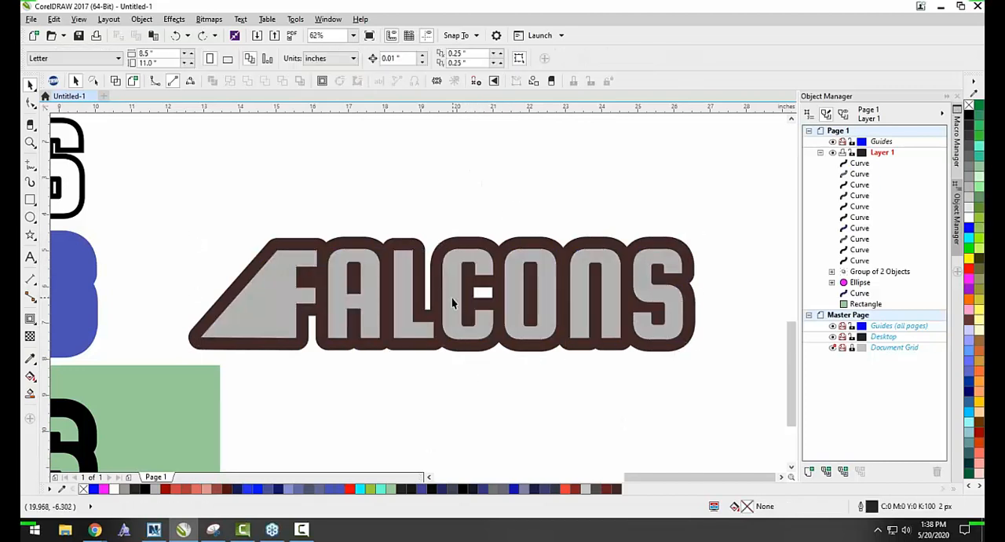
pyautogui.moveTo(451, 297); pyautogui.dragTo(449, 389)
pyautogui.hotkey('ctrl', 'z')
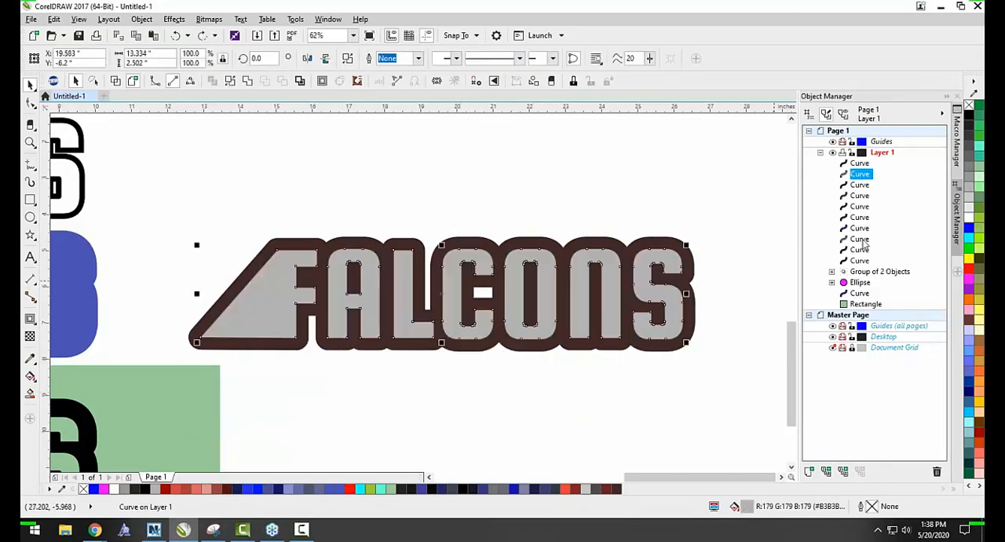
# Fill the FALCONS lettering with a lighter gray (#CCCCCC) and its brown contour with orange, and clear the selection.
pyautogui.click(718, 166)
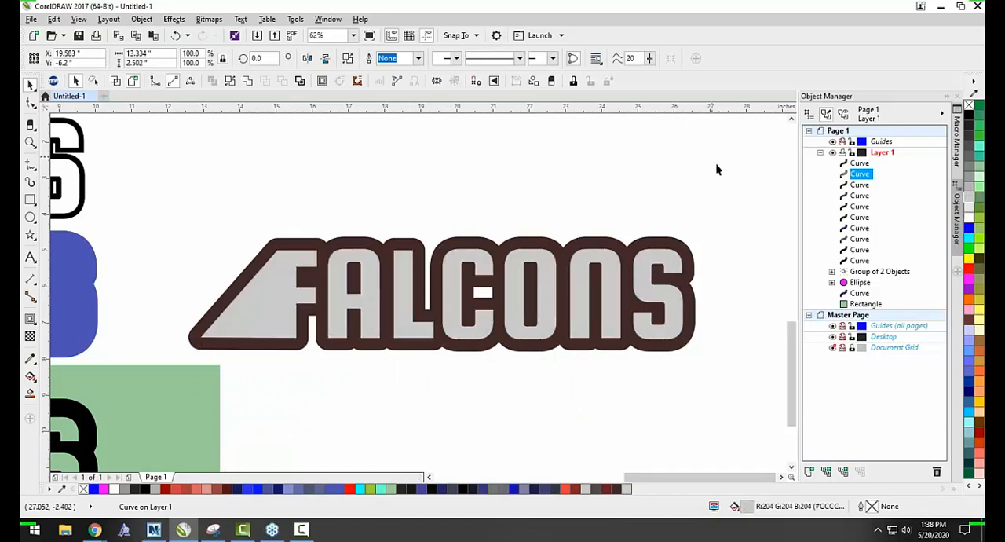
pyautogui.click(692, 274)
pyautogui.click(969, 299)
pyautogui.click(712, 386)
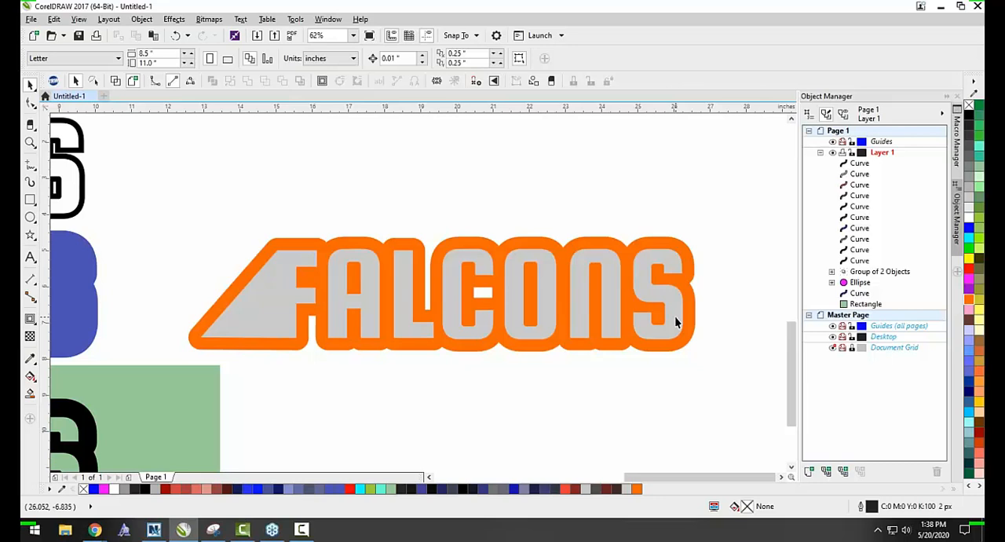
# Select the gray lettering together with its orange contour, trim the letter shapes out of the contour, and clear the selection.
pyautogui.scroll(2, 682, 334)
pyautogui.scroll(-2, 610, 293)
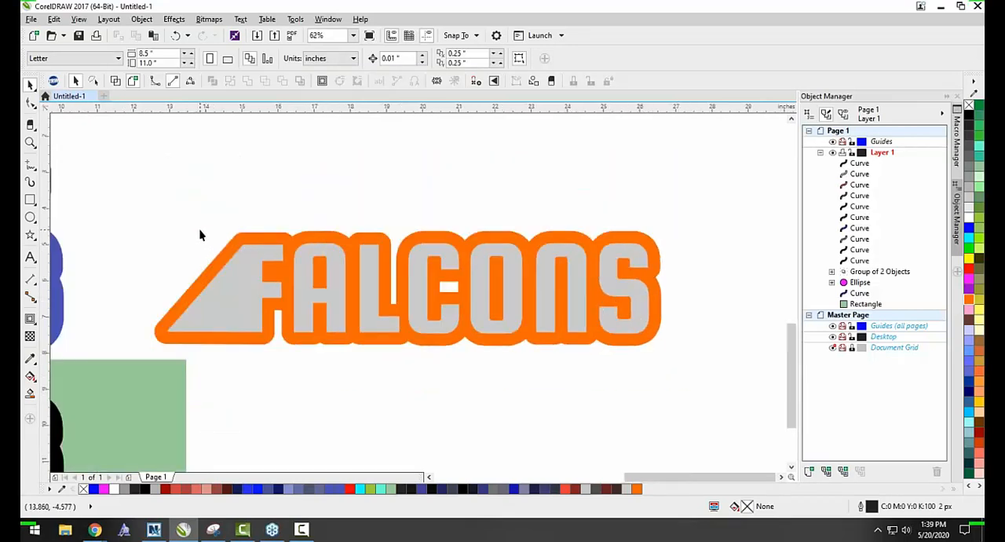
pyautogui.moveTo(120, 186); pyautogui.dragTo(702, 385)
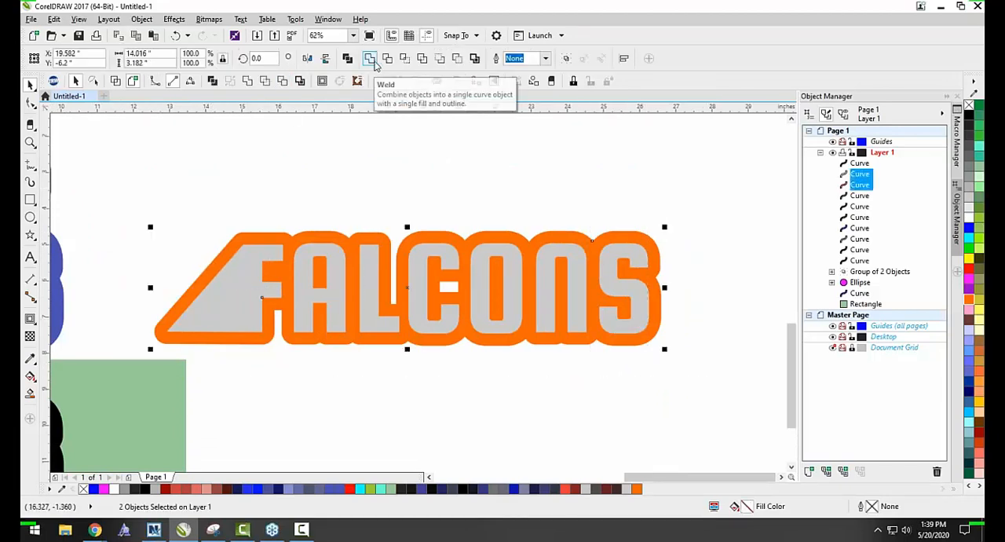
pyautogui.click(387, 61)
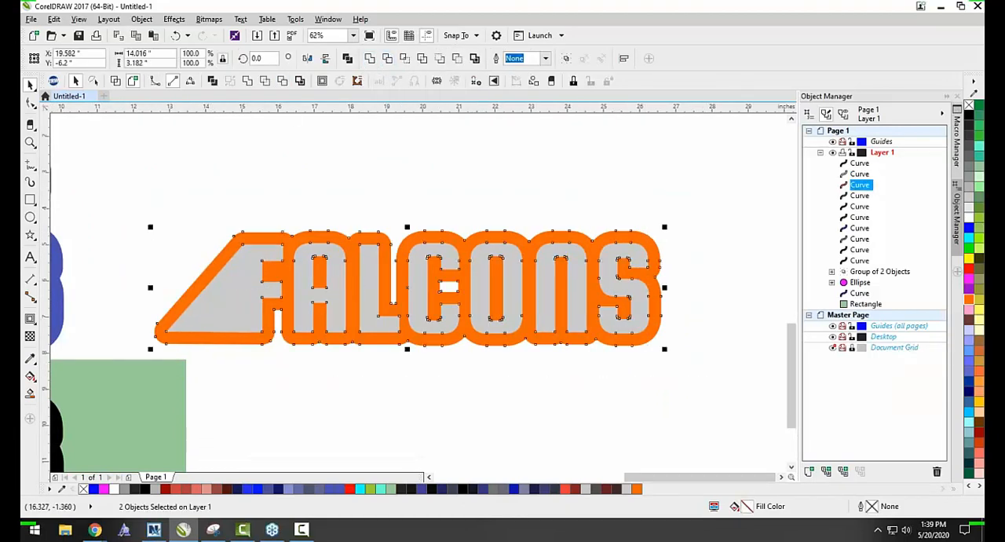
pyautogui.press('Escape')
# Move the gray lettering down off the orange contour to check the cutout, and undo the move.
pyautogui.moveTo(252, 281); pyautogui.dragTo(237, 336)
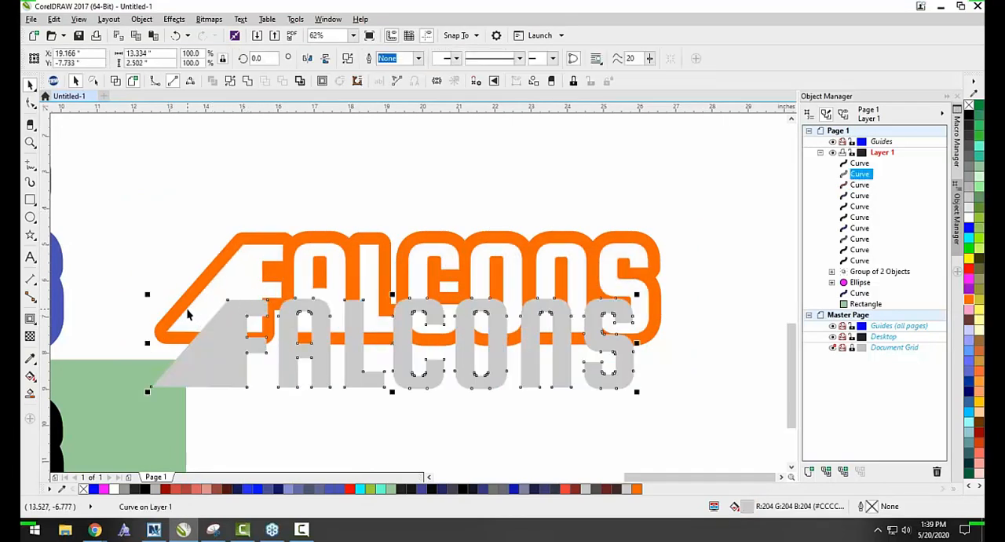
pyautogui.press('super')
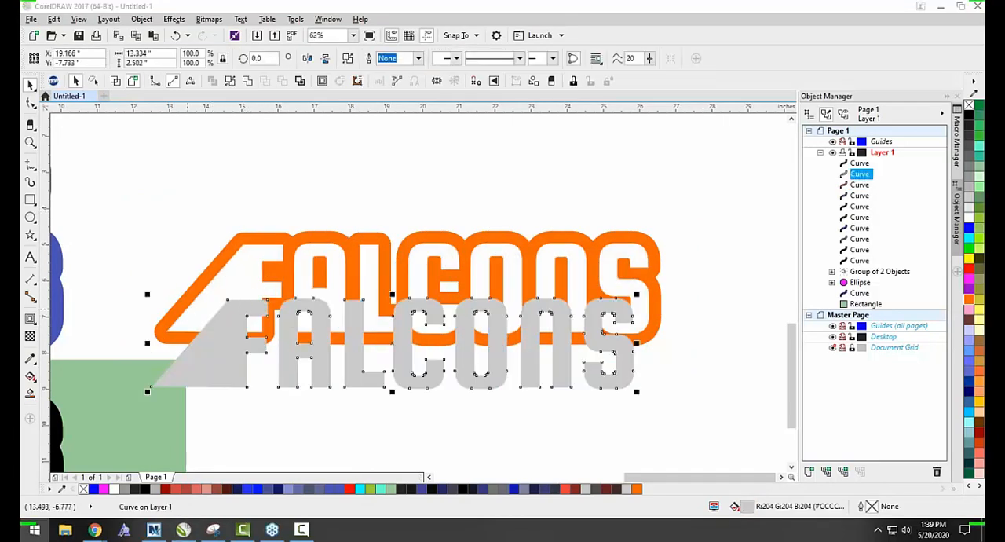
pyautogui.click(398, 172)
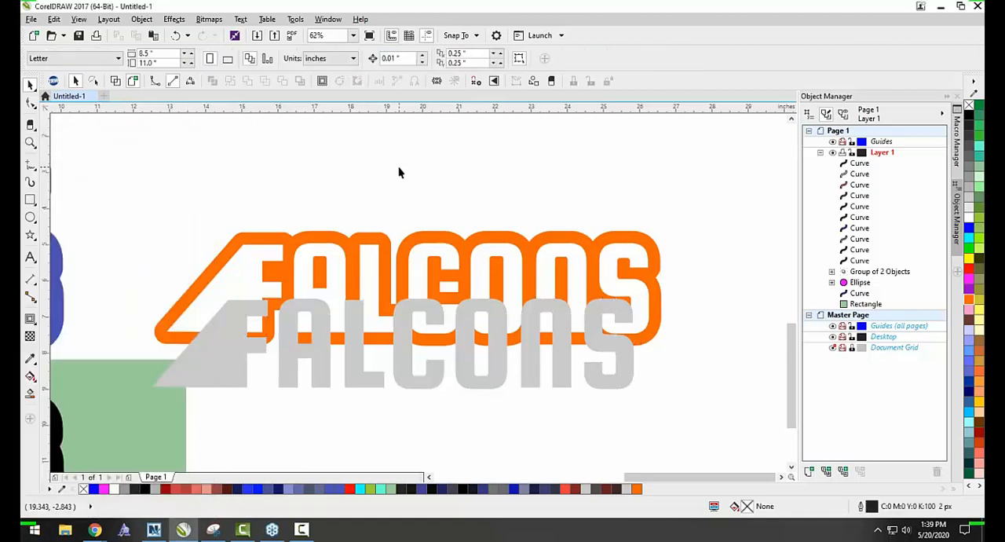
pyautogui.hotkey('ctrl', 'z')
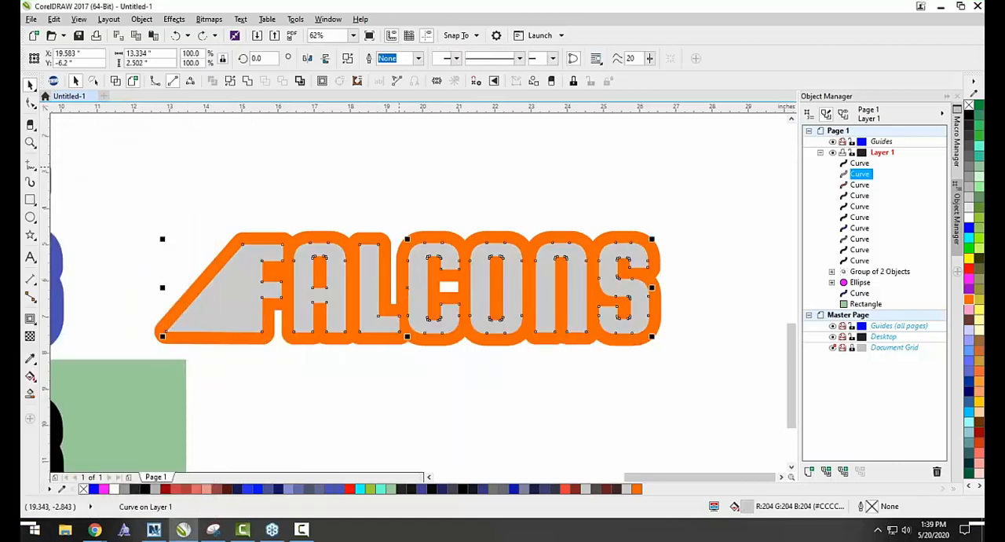
pyautogui.click(476, 175)
# Nudge the gray lettering slightly down within the orange contour to a Y position of -6.225 inches.
pyautogui.scroll(2, 400, 260)
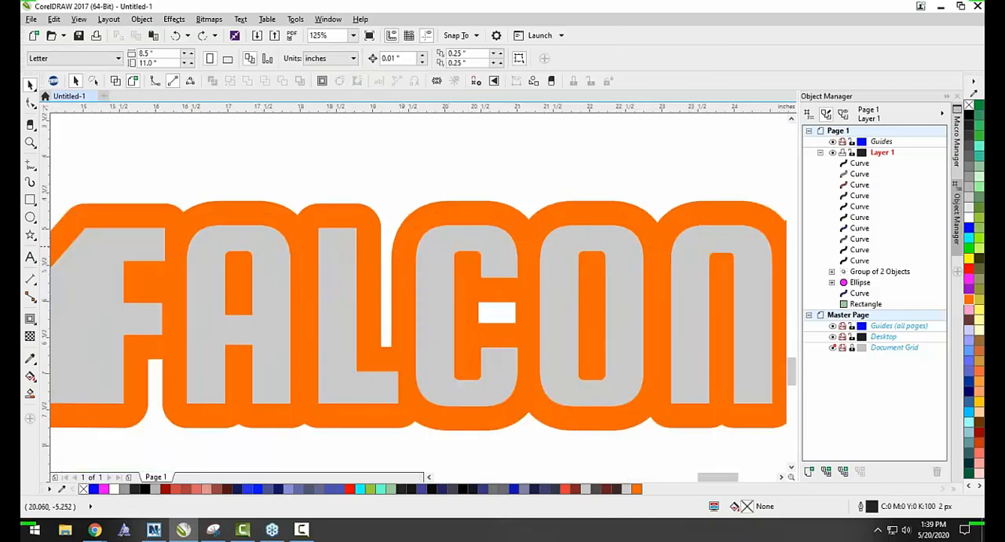
pyautogui.scroll(2, 459, 238)
pyautogui.scroll(2, 490, 220)
pyautogui.click(491, 214)
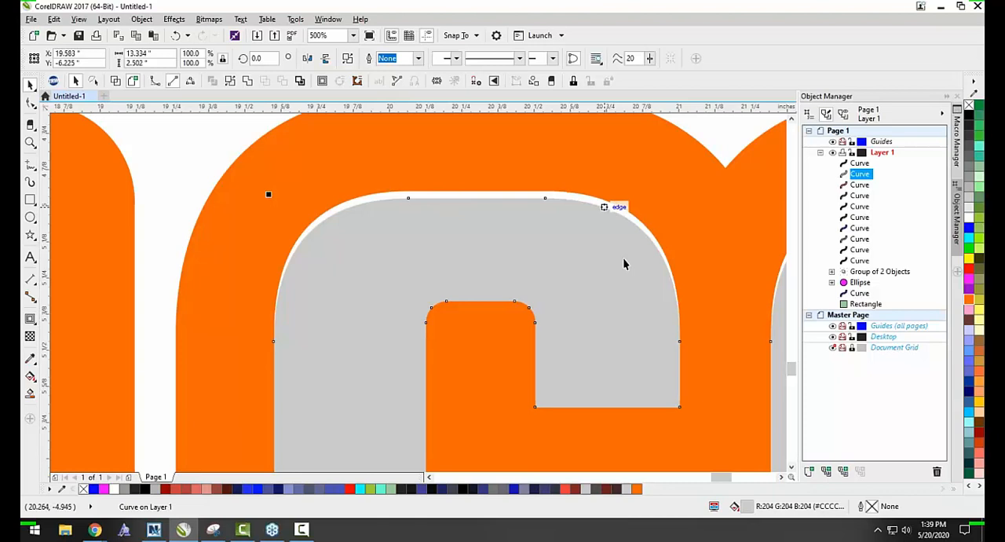
pyautogui.scroll(-3, 550, 239)
pyautogui.scroll(-3, 392, 204)
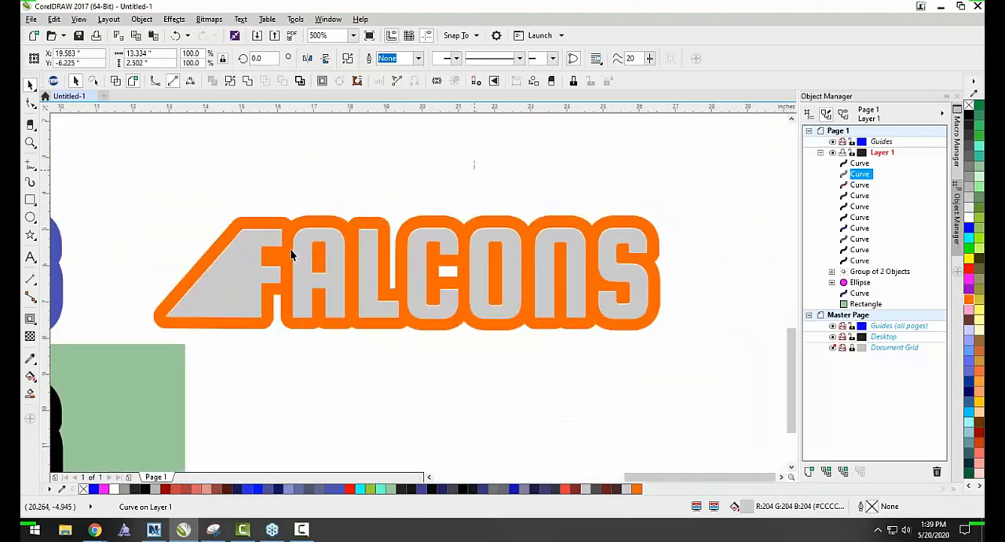
pyautogui.press('Escape')
# Fill the gray FALCONS lettering inside the orange contour with black and clear the selection.
pyautogui.scroll(1, 253, 234)
pyautogui.click(231, 274)
pyautogui.click(968, 116)
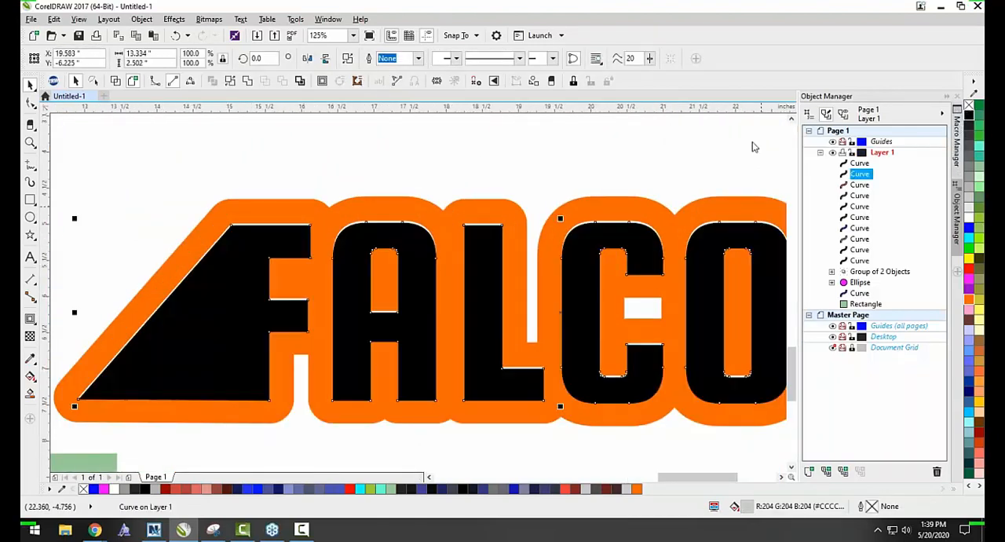
pyautogui.press('Escape')
pyautogui.scroll(-1, 334, 220)
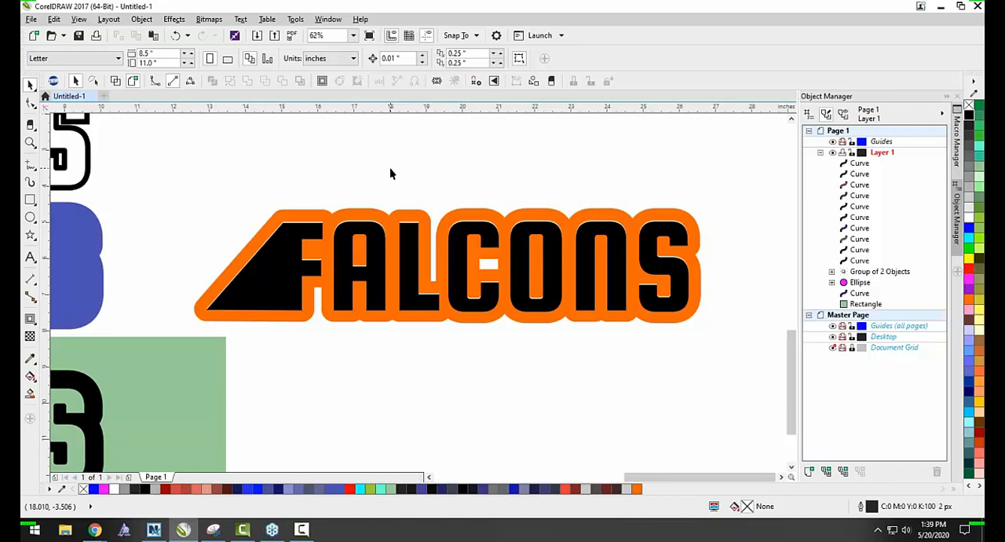
pyautogui.scroll(-4, 422, 321)
pyautogui.scroll(-1, 422, 322)
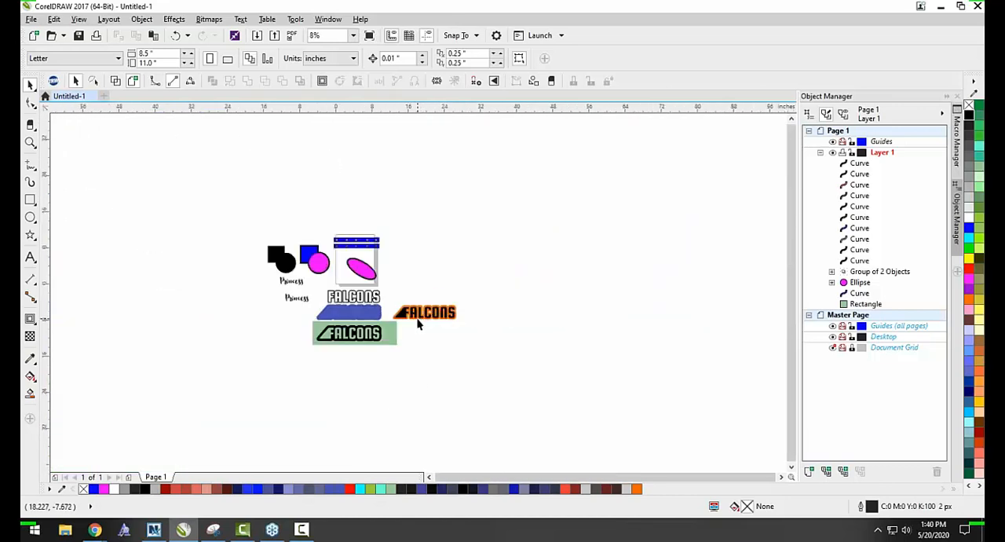
pyautogui.scroll(1, 309, 310)
pyautogui.moveTo(152, 131); pyautogui.dragTo(585, 405)
pyautogui.moveTo(570, 396); pyautogui.dragTo(624, 414)
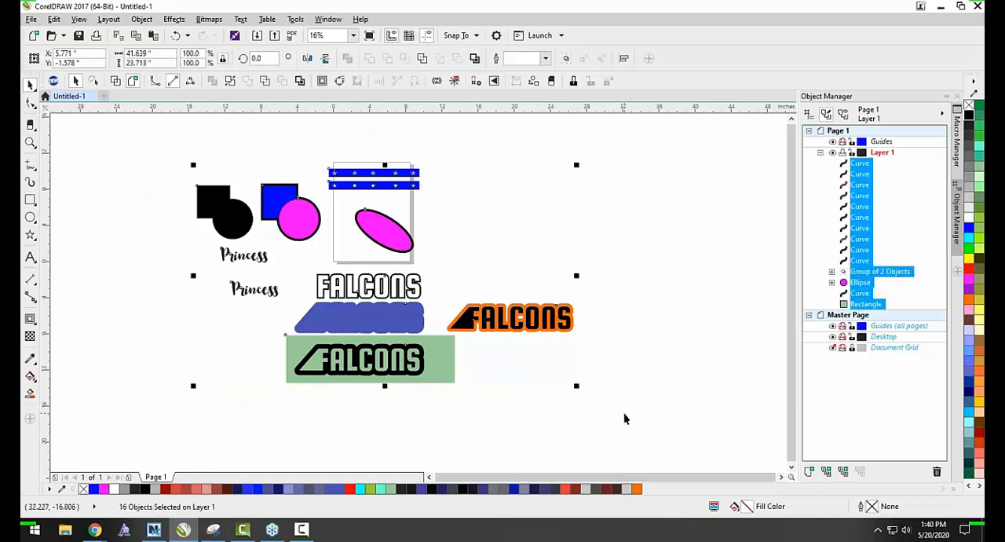
pyautogui.click(600, 364)
pyautogui.scroll(2, 469, 318)
pyautogui.scroll(-1, 256, 262)
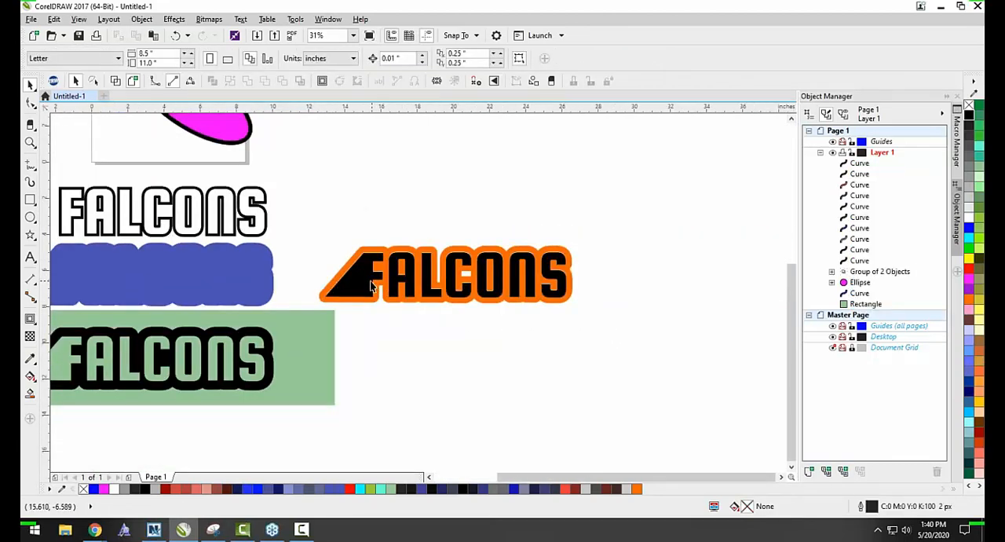
pyautogui.scroll(1, 367, 275)
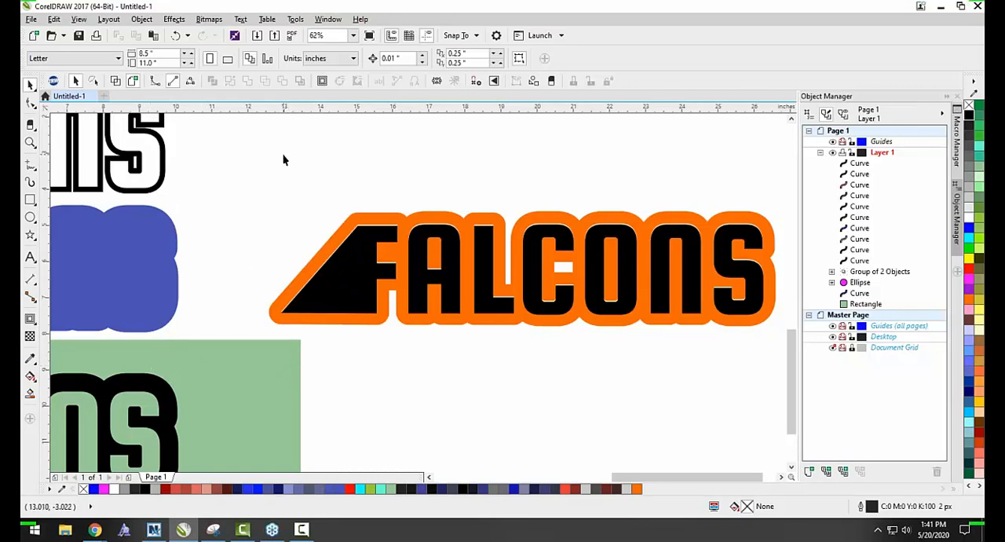
pyautogui.scroll(-4, 284, 160)
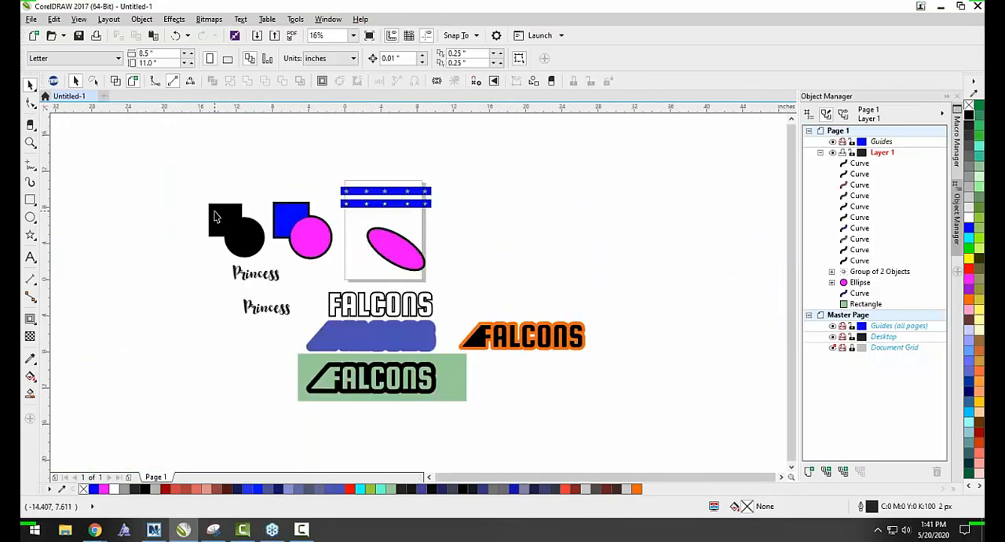
# Select all the objects in the drawing and delete them to leave an empty page.
pyautogui.moveTo(146, 151); pyautogui.dragTo(635, 451)
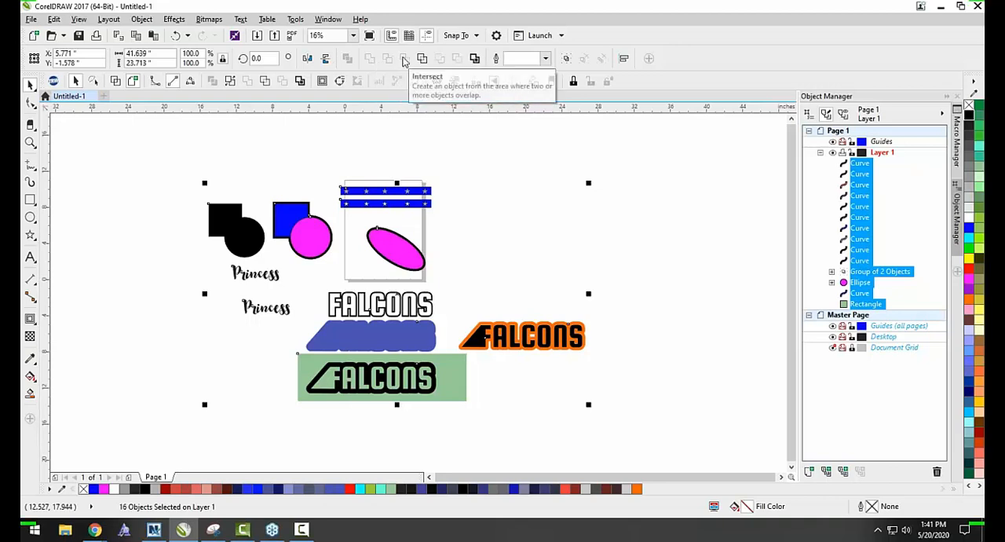
pyautogui.click(165, 127)
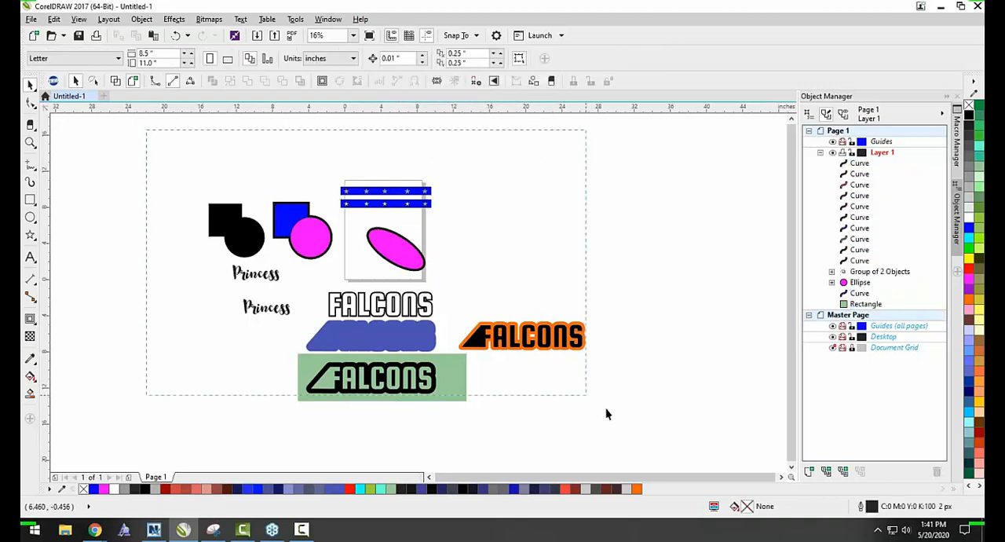
pyautogui.hotkey('ctrl', 'a')
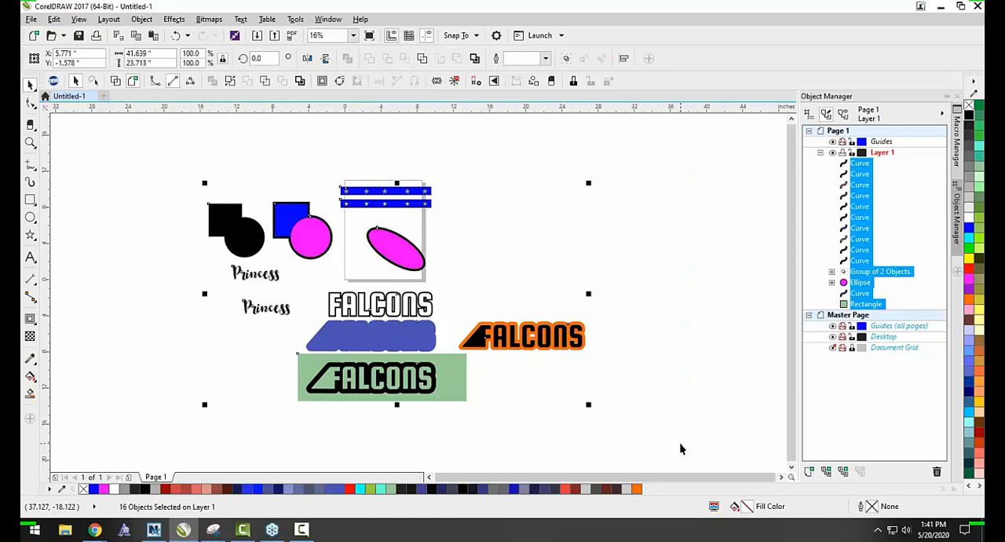
pyautogui.press('Delete')
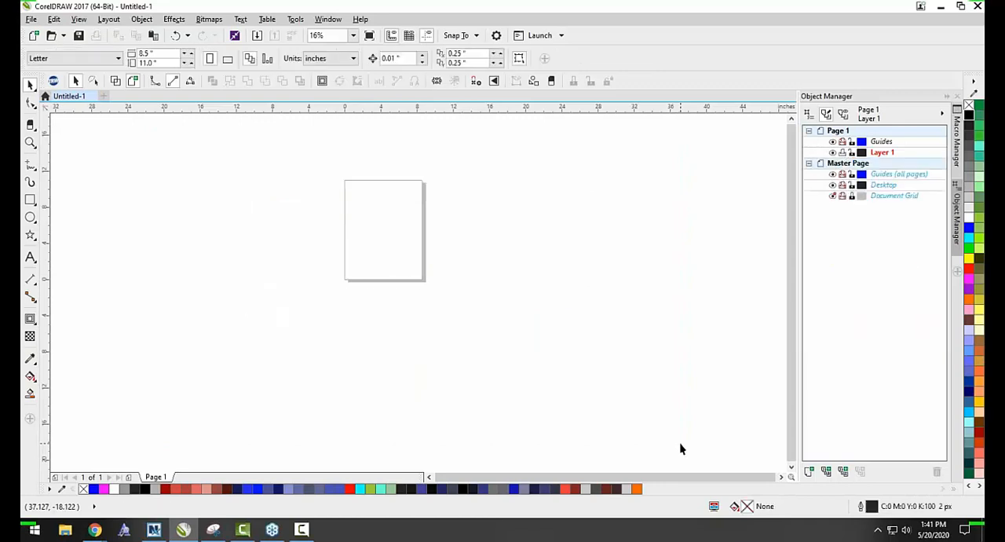
# Draw a rectangle about 11.467 by 5.833 inches across the page and fill it with gray #999999.
pyautogui.click(29, 235)
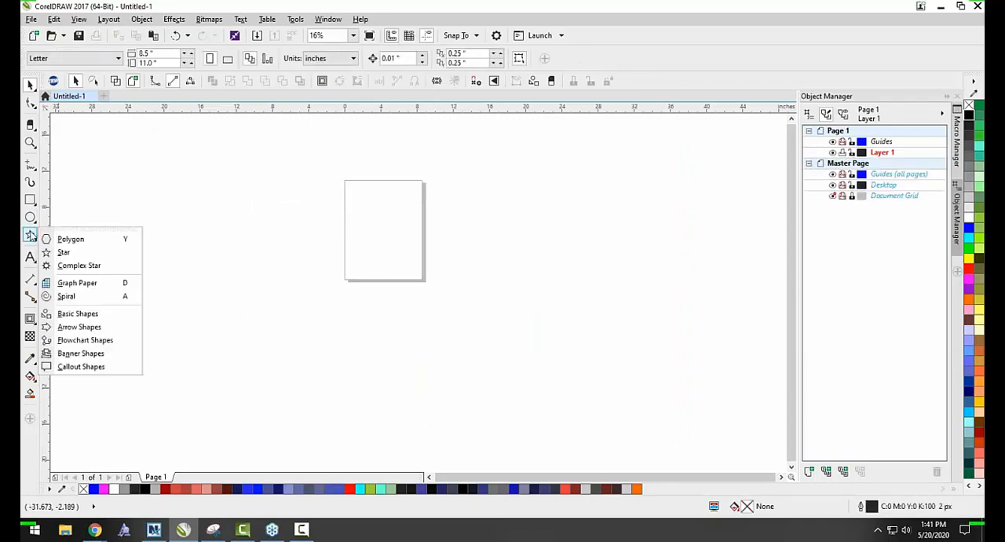
pyautogui.click(61, 250)
pyautogui.click(30, 200)
pyautogui.click(63, 202)
pyautogui.moveTo(304, 190); pyautogui.dragTo(516, 300)
pyautogui.click(969, 179)
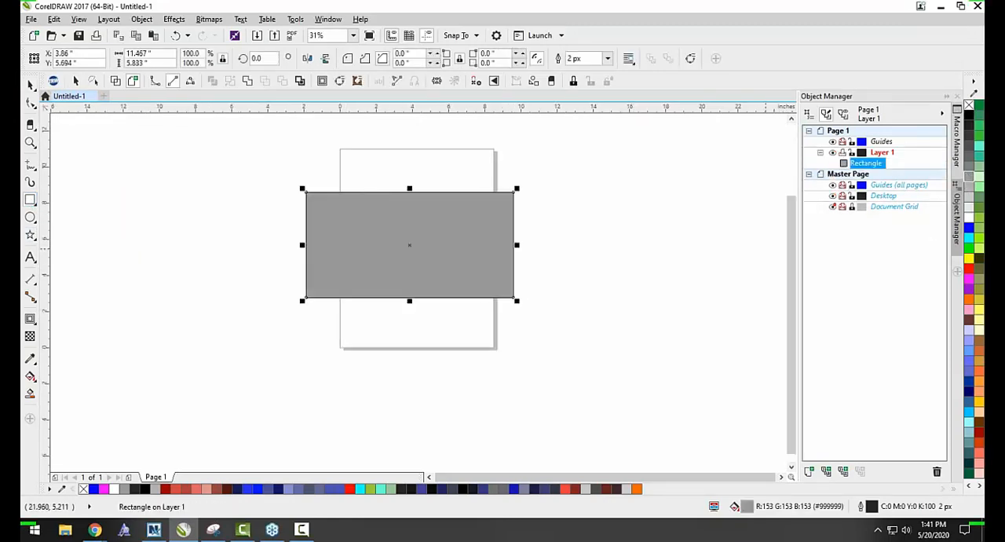
pyautogui.click(545, 222)
# Draw a small five-pointed star beside the gray rectangle and scatter copies of it until there are ten stars.
pyautogui.click(30, 234)
pyautogui.moveTo(168, 228)
pyautogui.mouseDown()
pyautogui.moveTo(139, 268)
pyautogui.moveTo(174, 272)
pyautogui.moveTo(174, 298)
pyautogui.moveTo(201, 243)
pyautogui.moveTo(239, 293)
pyautogui.moveTo(246, 237)
pyautogui.moveTo(167, 195)
pyautogui.moveTo(226, 200)
pyautogui.moveTo(115, 297)
pyautogui.moveTo(101, 209)
pyautogui.moveTo(79, 259)
pyautogui.mouseUp()
pyautogui.click(375, 54)
pyautogui.rightClick(175, 299)
pyautogui.rightClick(202, 242)
pyautogui.rightClick(240, 292)
pyautogui.click(272, 218)
pyautogui.rightClick(245, 237)
pyautogui.rightClick(166, 195)
pyautogui.rightClick(227, 200)
pyautogui.rightClick(114, 297)
pyautogui.rightClick(101, 209)
pyautogui.rightClick(79, 259)
# Select all ten stars and combine them into a single curve.
pyautogui.scroll(-1, 129, 177)
pyautogui.moveTo(128, 182); pyautogui.dragTo(268, 305)
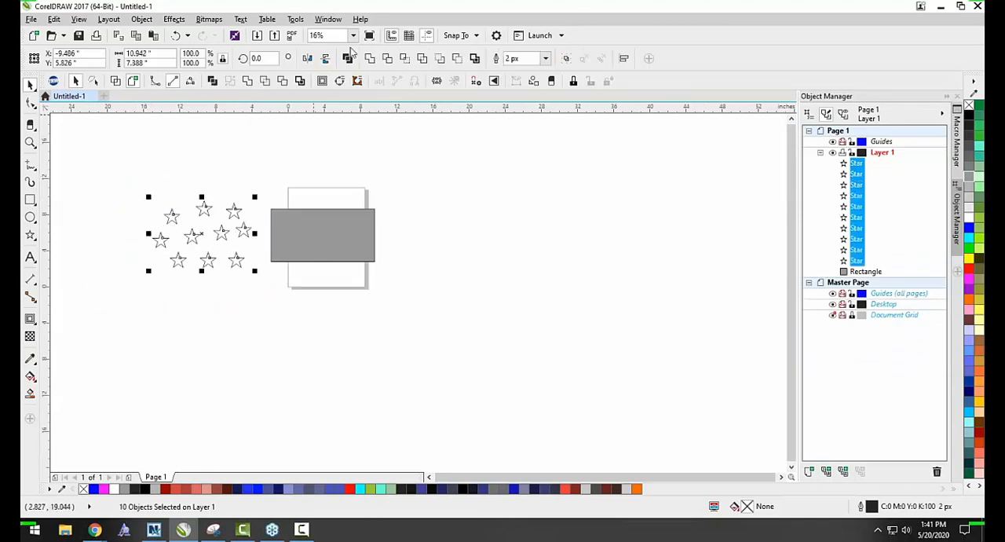
pyautogui.hotkey('ctrl', 'l')
# Move the combined stars over the gray rectangle, with some overhanging its edges, and fill them with cyan #00FFFF.
pyautogui.scroll(1, 252, 221)
pyautogui.moveTo(191, 252); pyautogui.dragTo(421, 250)
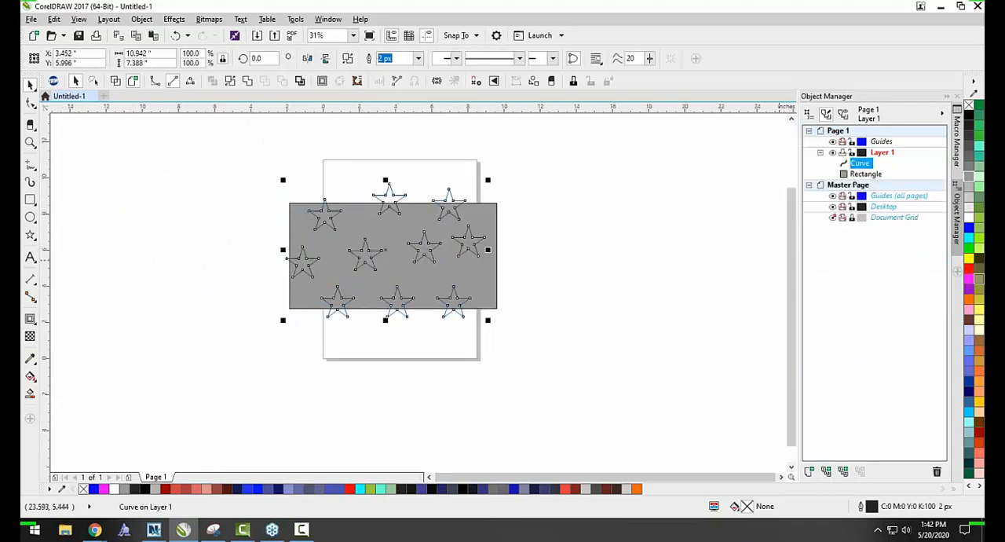
pyautogui.click(970, 242)
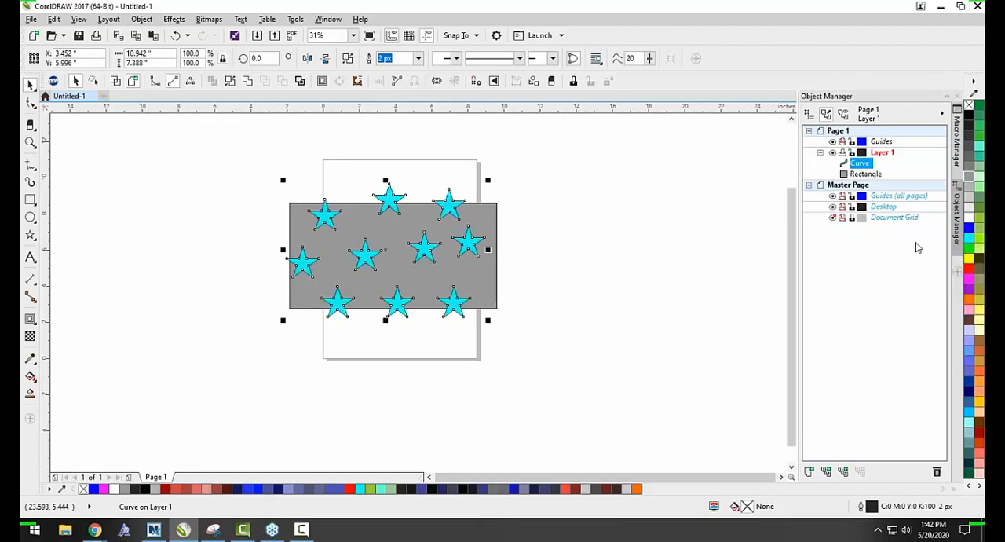
pyautogui.click(625, 317)
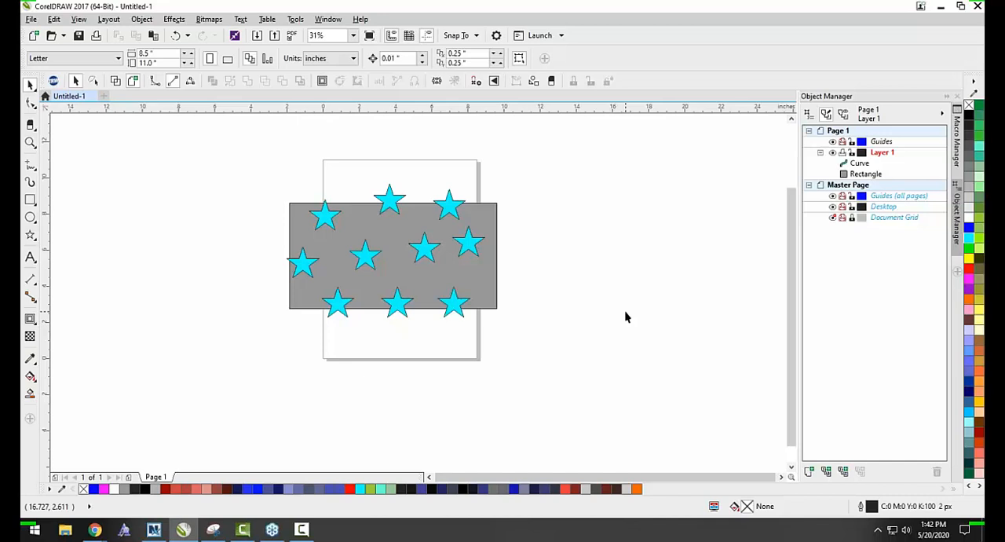
# Place a copy of the gray rectangle and its cyan stars to the right of the originals.
pyautogui.moveTo(588, 371)
pyautogui.mouseDown()
pyautogui.moveTo(516, 349)
pyautogui.moveTo(184, 193)
pyautogui.mouseUp()
pyautogui.scroll(-2, 251, 247)
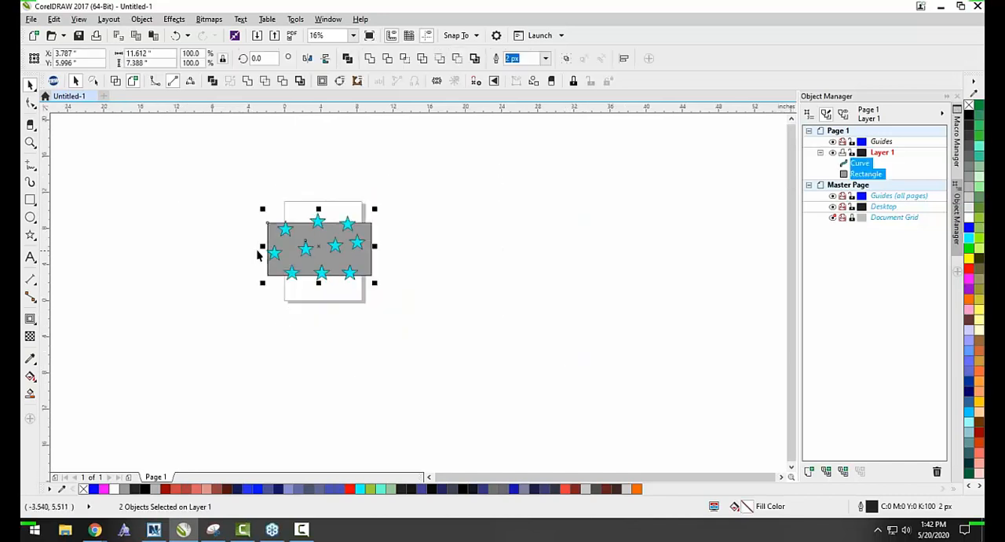
pyautogui.moveTo(265, 250); pyautogui.dragTo(409, 249)
pyautogui.rightClick(408, 250)
pyautogui.scroll(2, 455, 247)
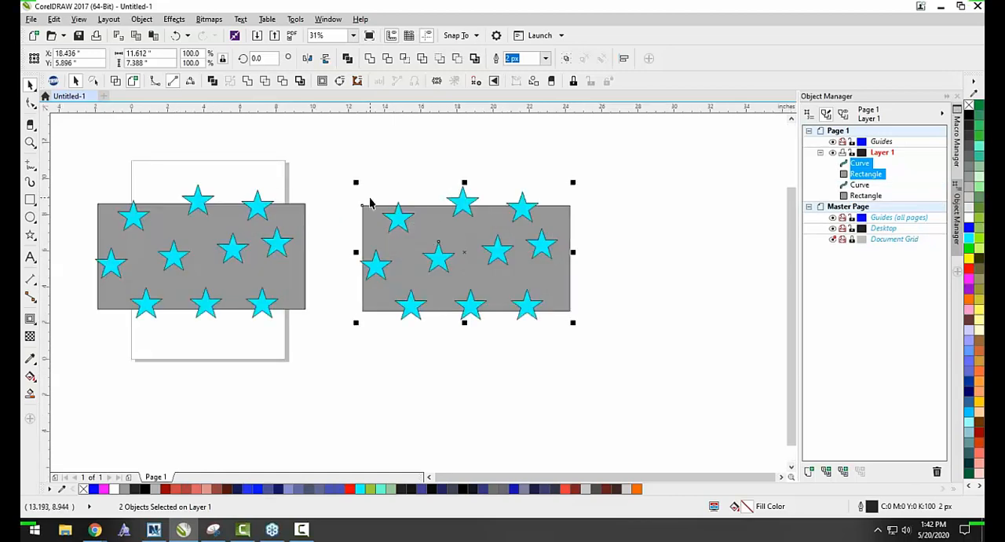
# Trim the copied rectangle with its stars, pull the stars aside to check the cutouts, and undo the move and the trim.
pyautogui.moveTo(320, 140); pyautogui.dragTo(649, 382)
pyautogui.click(628, 376)
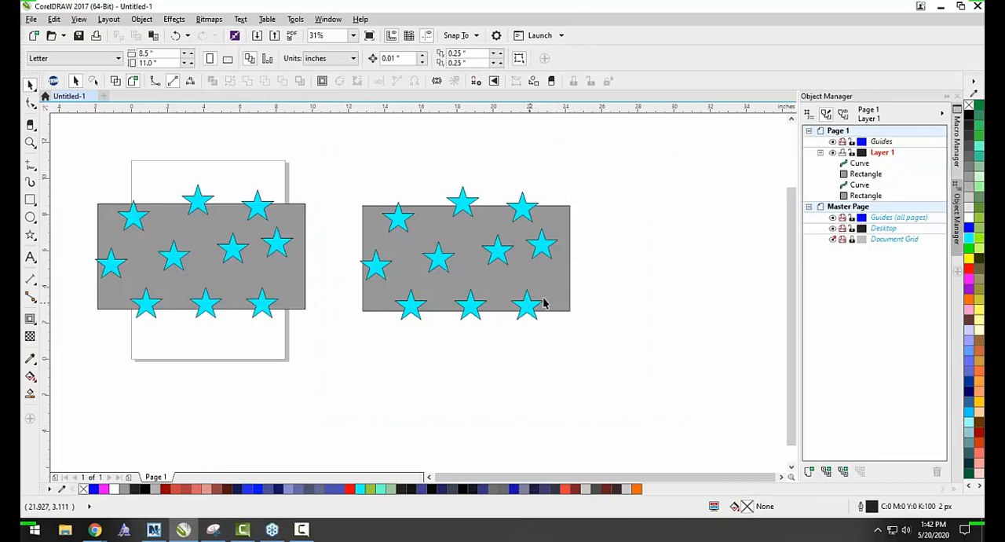
pyautogui.moveTo(653, 377); pyautogui.dragTo(330, 126)
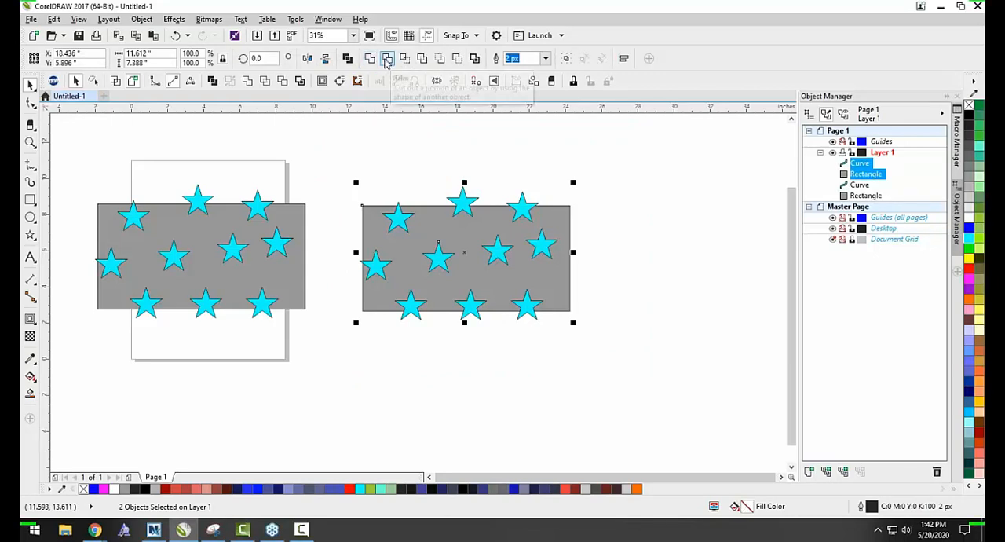
pyautogui.click(332, 155)
pyautogui.moveTo(615, 361); pyautogui.dragTo(609, 358)
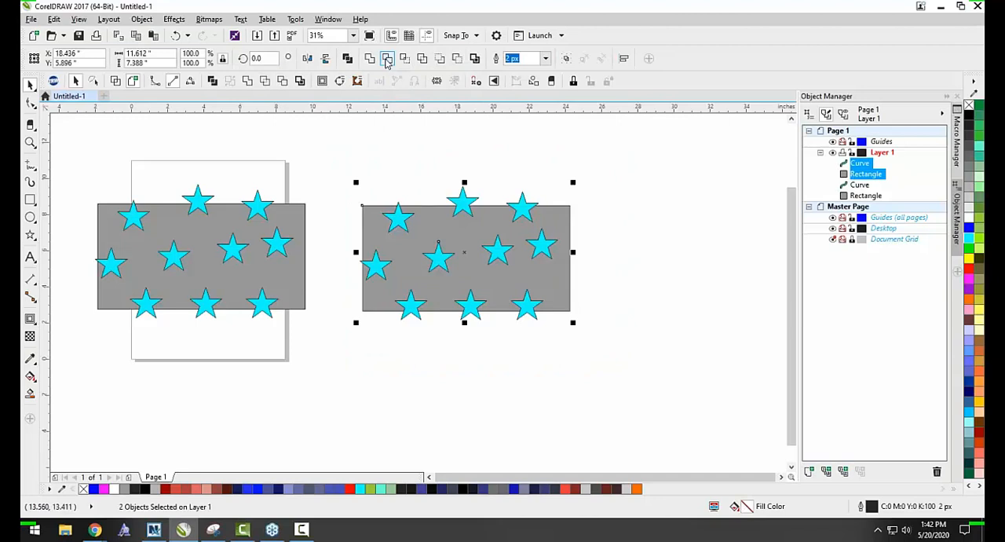
pyautogui.click(387, 62)
pyautogui.moveTo(471, 198); pyautogui.dragTo(643, 285)
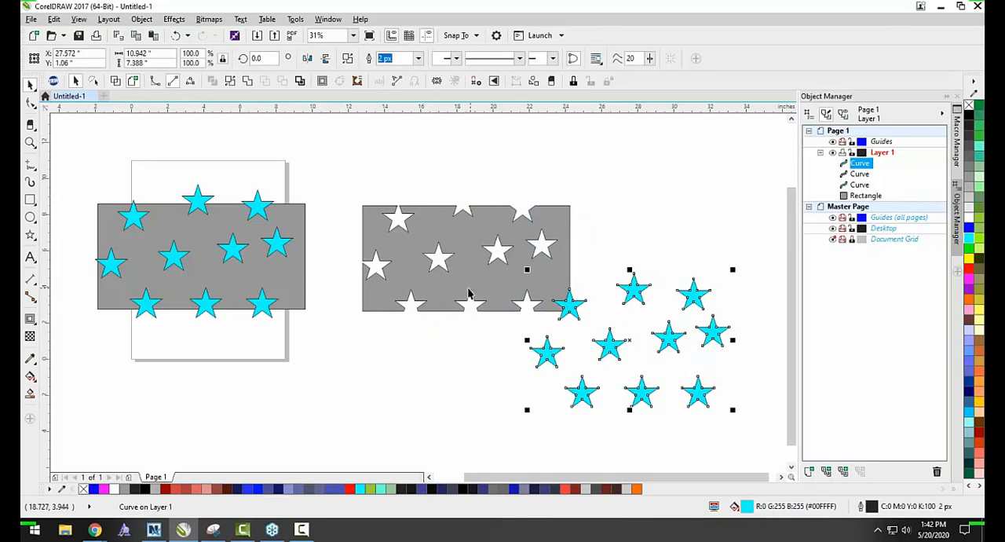
pyautogui.hotkey('ctrl', 'z')
pyautogui.click(431, 368)
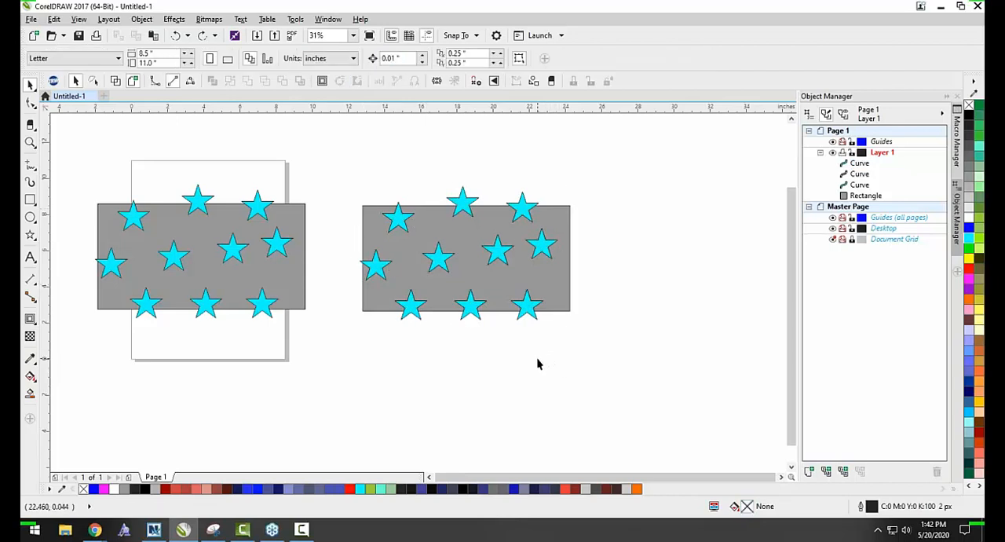
pyautogui.hotkey('ctrl', 'z')
# Move the copied stars up over the rectangle's upper edge and undo the move.
pyautogui.click(374, 184)
pyautogui.moveTo(399, 222); pyautogui.dragTo(404, 185)
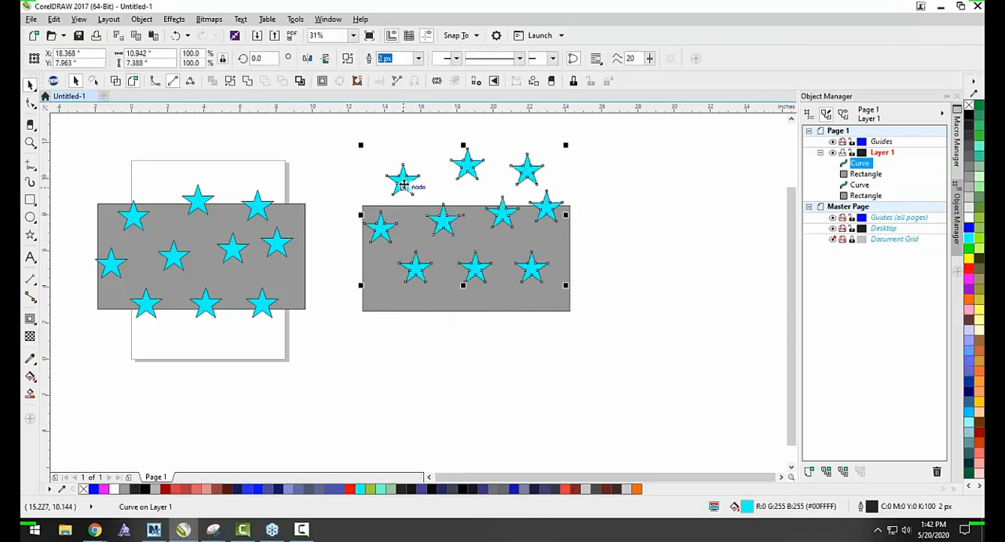
pyautogui.hotkey('ctrl', 'z')
# Apply Back minus front to the copied rectangle and stars, and undo it.
pyautogui.click(391, 168)
pyautogui.moveTo(333, 164); pyautogui.dragTo(617, 355)
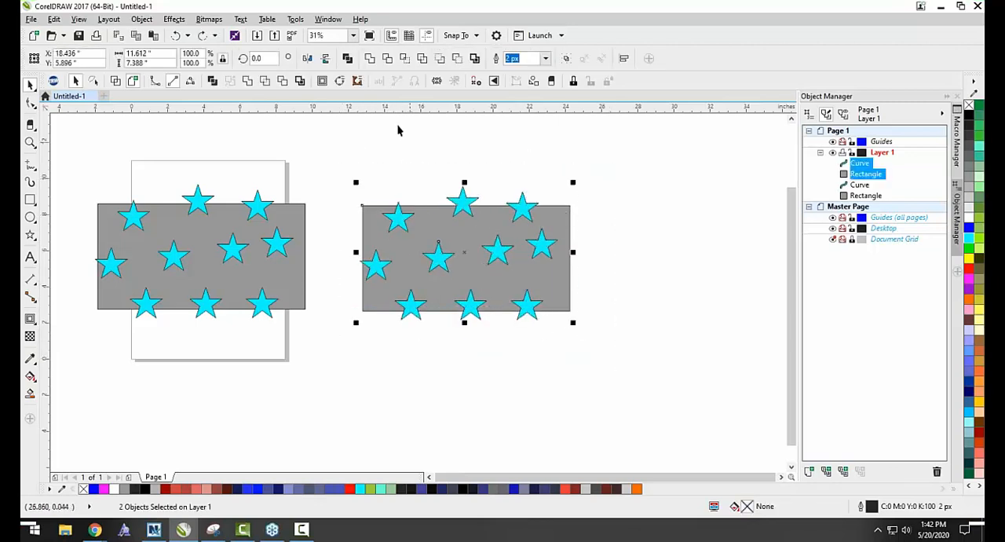
pyautogui.click(458, 60)
pyautogui.click(452, 162)
pyautogui.hotkey('ctrl', 'z')
# Apply Front minus back to the copied rectangle and stars, and undo it.
pyautogui.click(348, 149)
pyautogui.moveTo(338, 152); pyautogui.dragTo(585, 330)
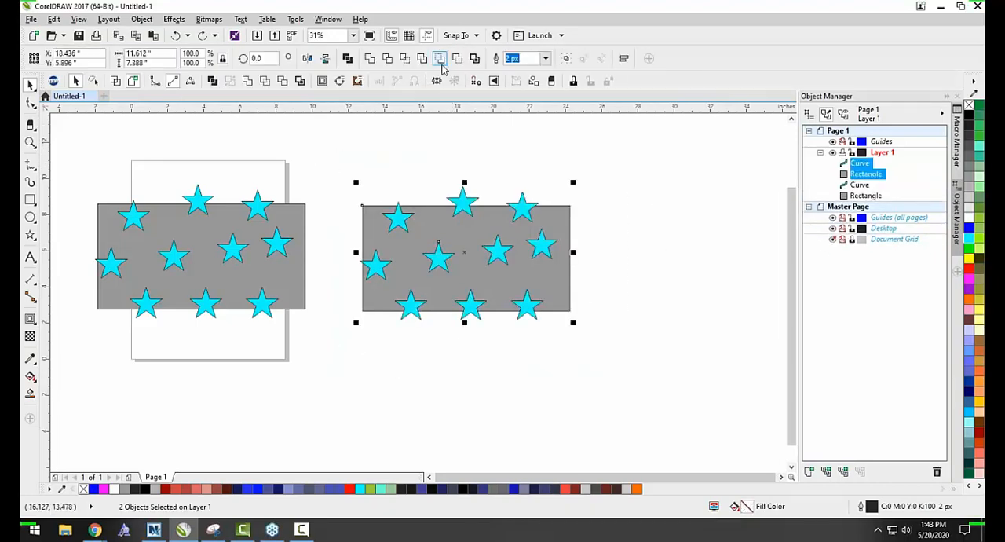
pyautogui.click(440, 60)
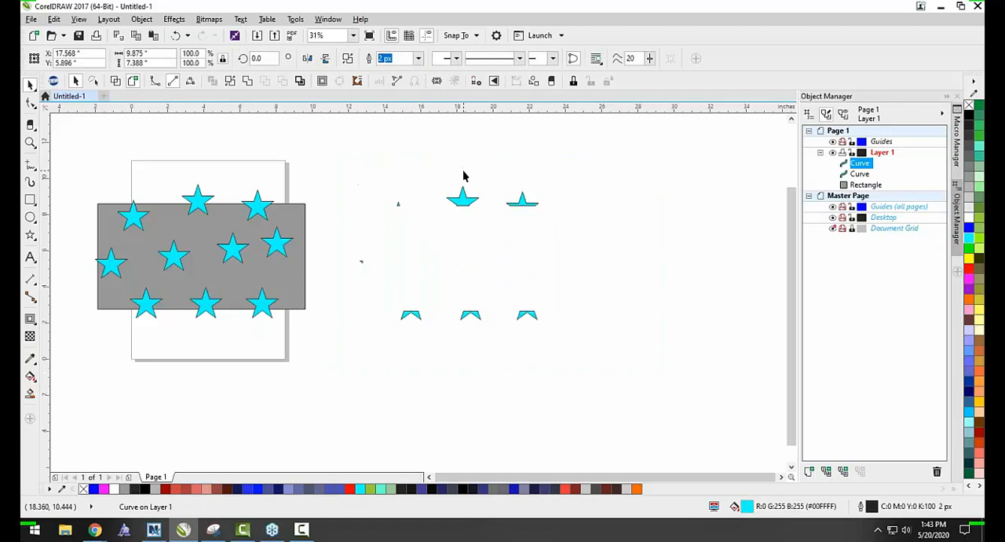
pyautogui.click(463, 176)
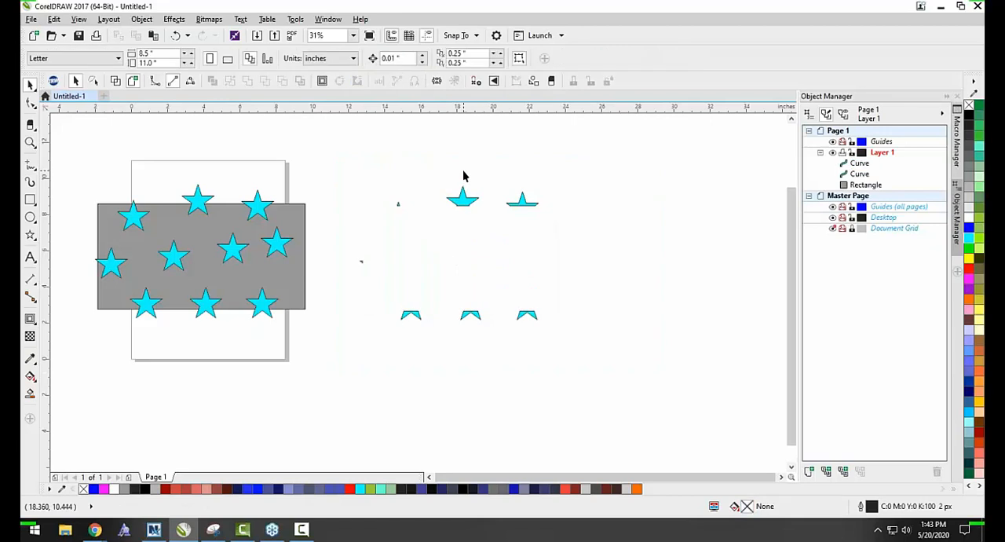
pyautogui.hotkey('ctrl', 'z')
pyautogui.click(455, 173)
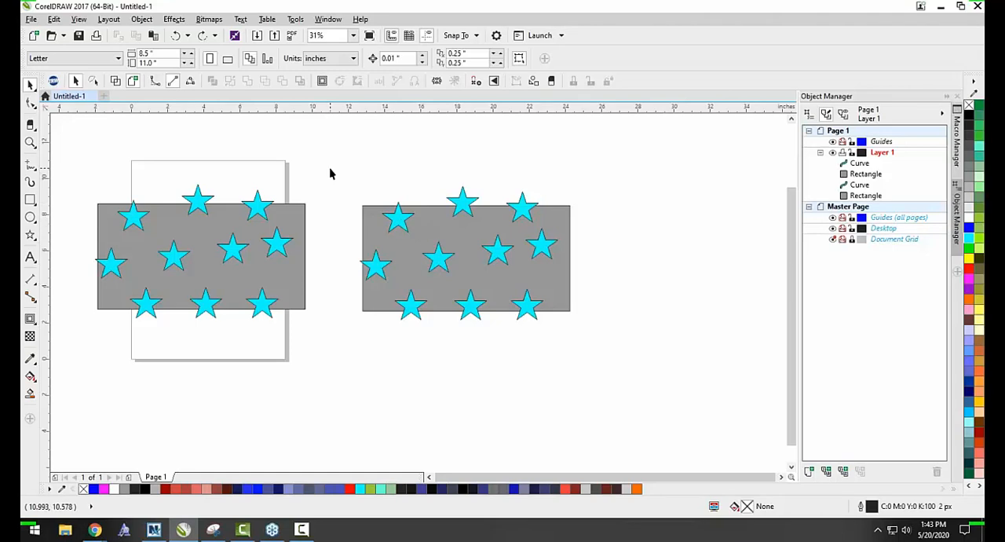
# Delete the copied rectangle and its stars, keeping only the originals on the page.
pyautogui.moveTo(329, 174); pyautogui.dragTo(657, 374)
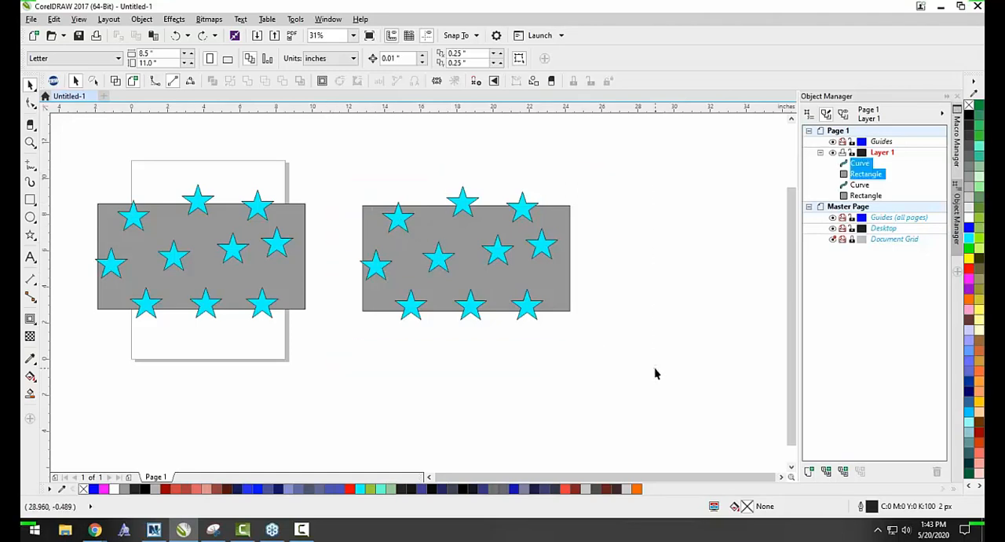
pyautogui.press('Delete')
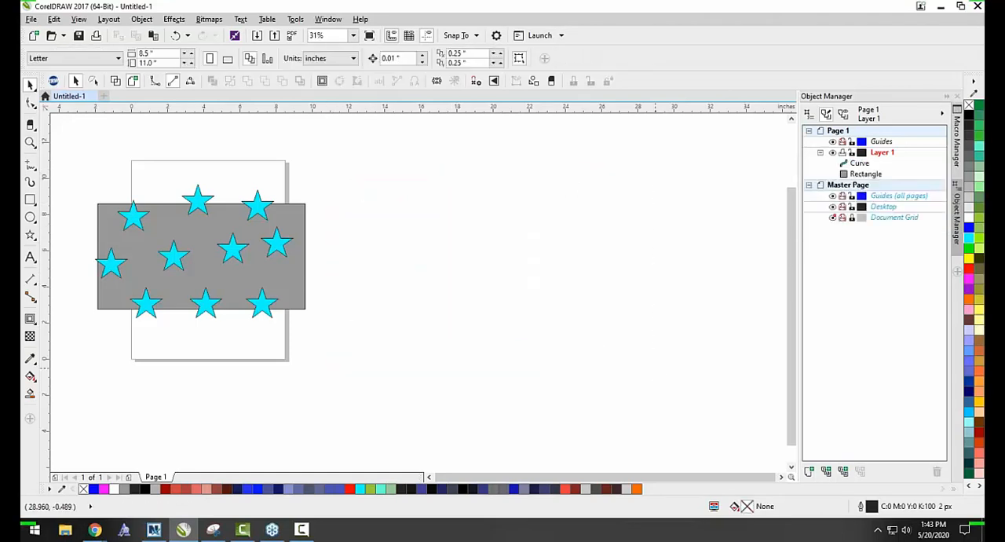
pyautogui.scroll(-2, 457, 292)
pyautogui.scroll(2, 338, 275)
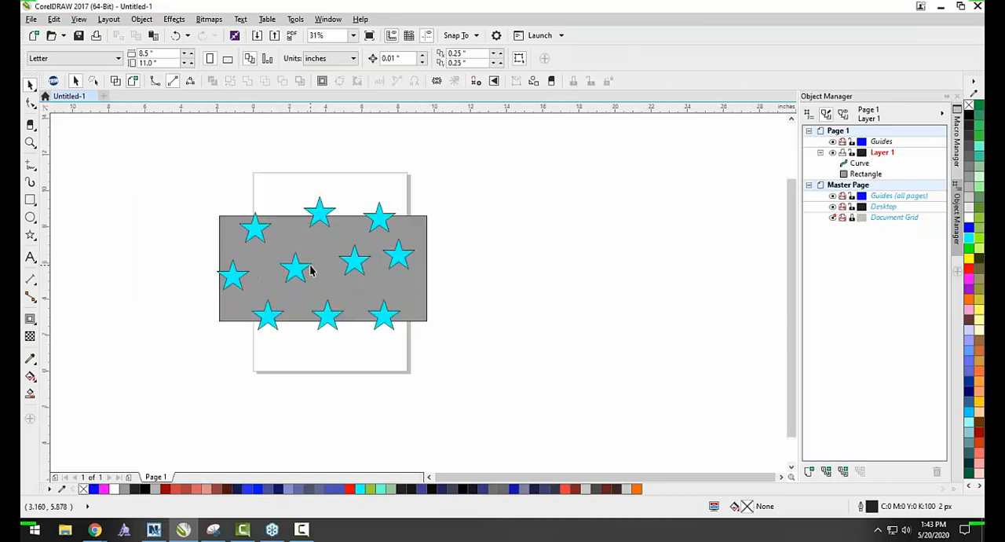
# Intersect the original stars with the gray rectangle to create a shape from their overlap.
pyautogui.moveTo(144, 172); pyautogui.dragTo(492, 368)
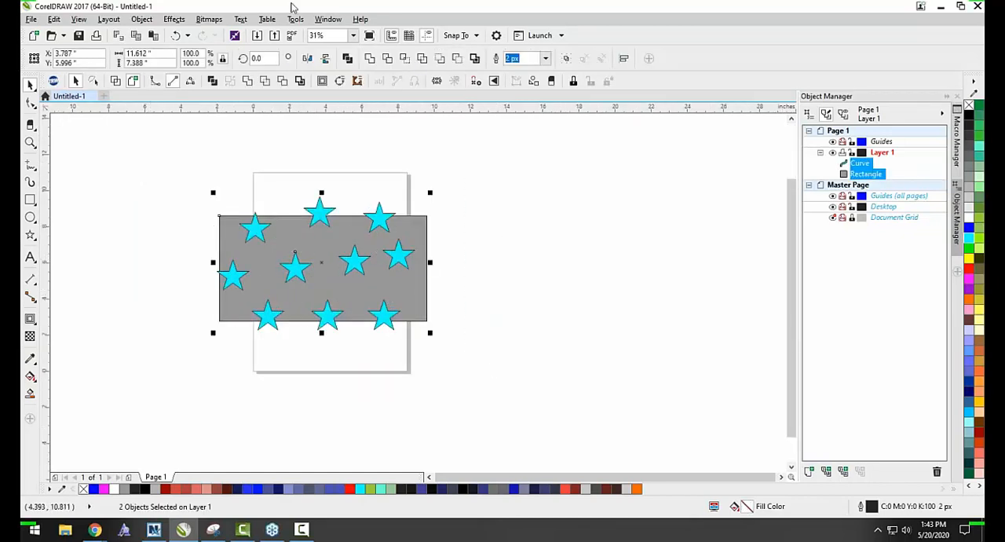
pyautogui.click(406, 64)
pyautogui.click(567, 209)
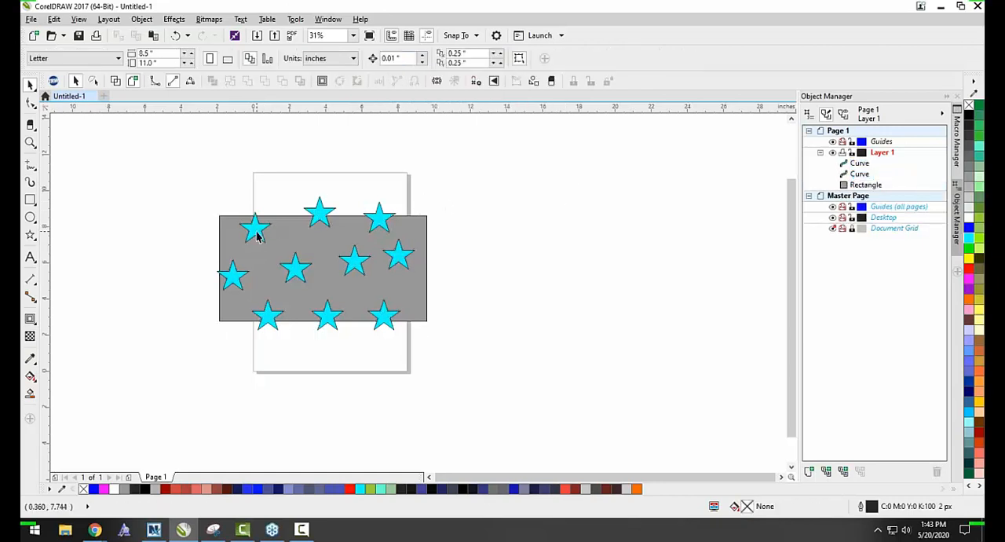
# Move the full cyan stars off the gray rectangle to the empty area right of the page.
pyautogui.scroll(1, 255, 237)
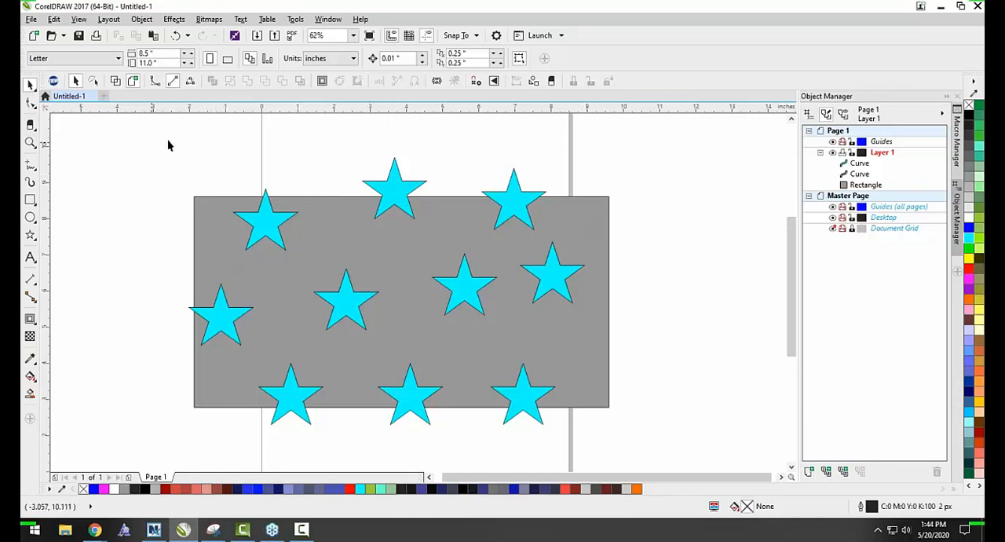
pyautogui.scroll(-1, 303, 196)
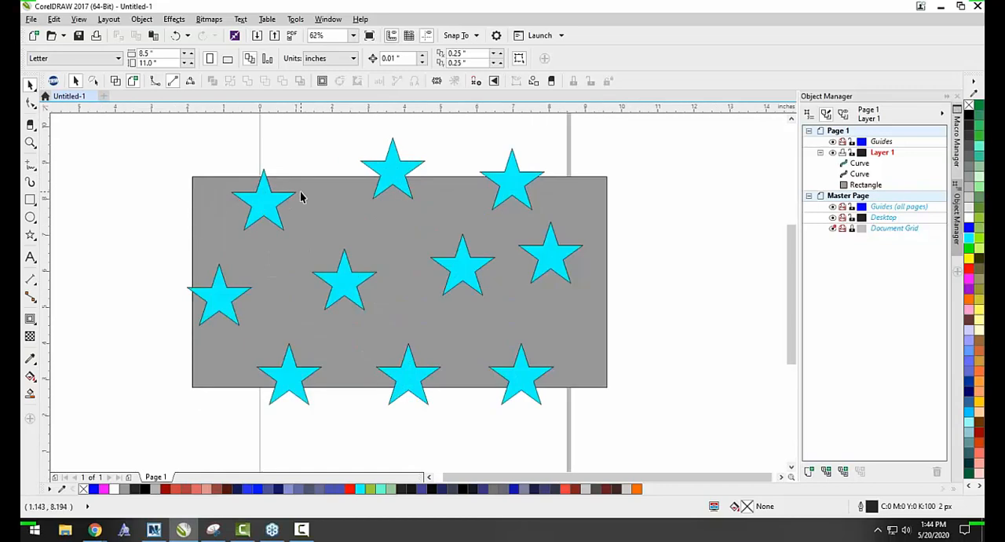
pyautogui.scroll(-1, 278, 206)
pyautogui.scroll(1, 294, 237)
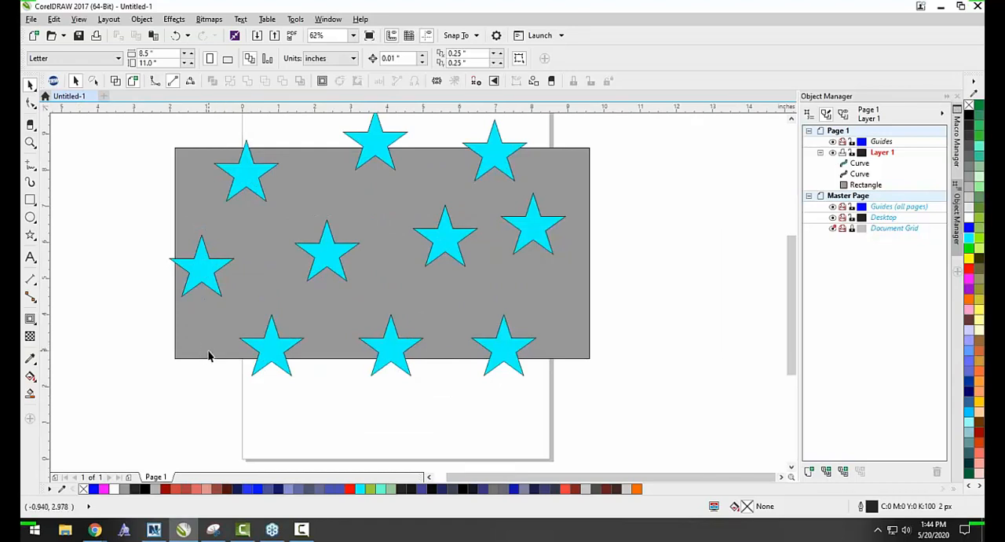
pyautogui.scroll(-2, 254, 381)
pyautogui.moveTo(256, 376); pyautogui.dragTo(524, 385)
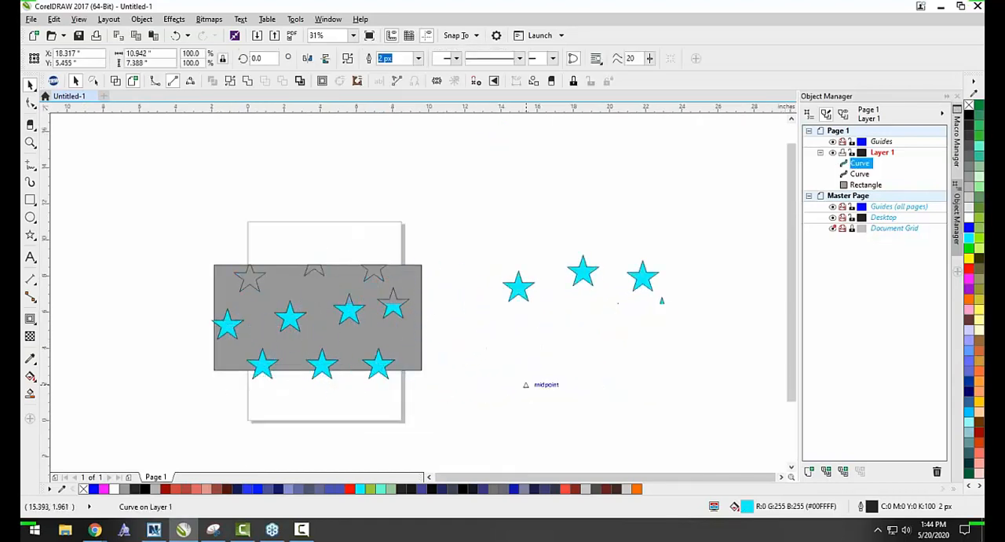
pyautogui.click(407, 410)
# Fill the intersected star shapes on the rectangle with light gray #CCCCCC.
pyautogui.scroll(2, 254, 378)
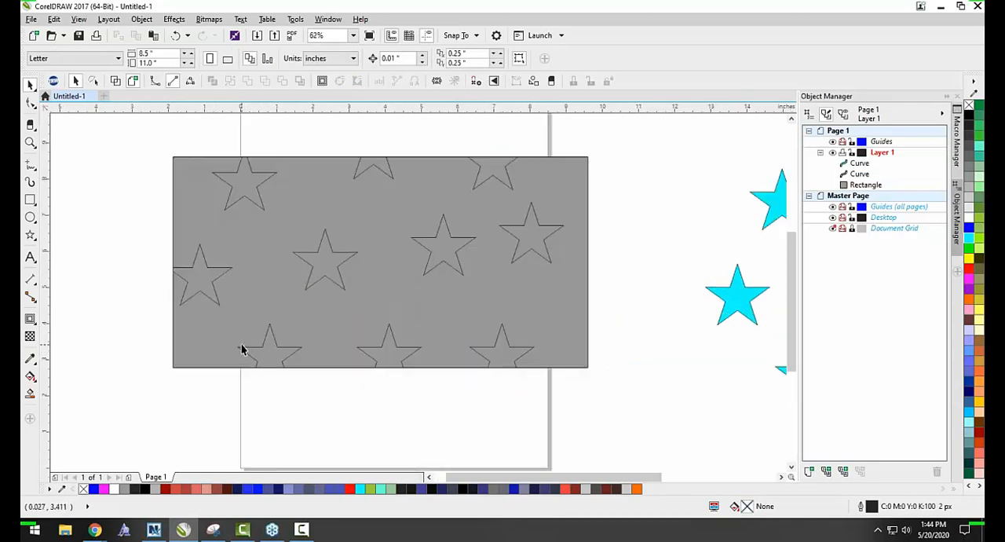
pyautogui.click(329, 263)
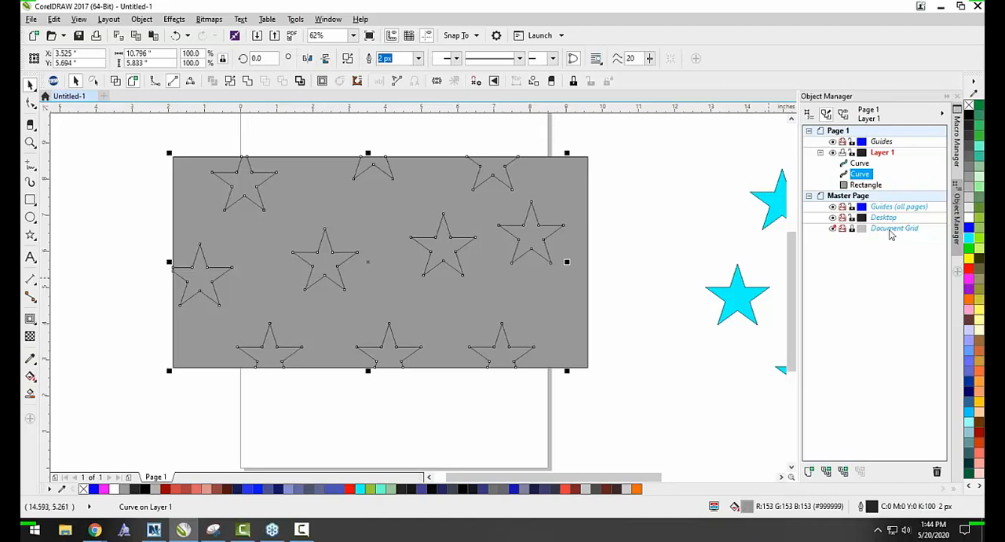
pyautogui.click(970, 215)
pyautogui.click(971, 196)
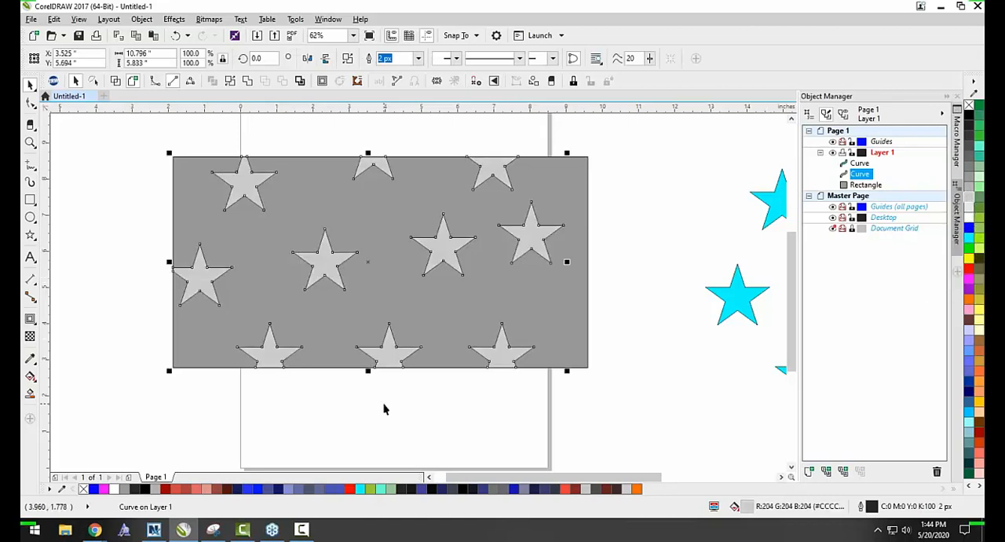
pyautogui.click(445, 422)
# Move the light gray stars around over the rectangle to check their clipped edges, undo each move, and clear the selection.
pyautogui.moveTo(442, 261); pyautogui.dragTo(441, 289)
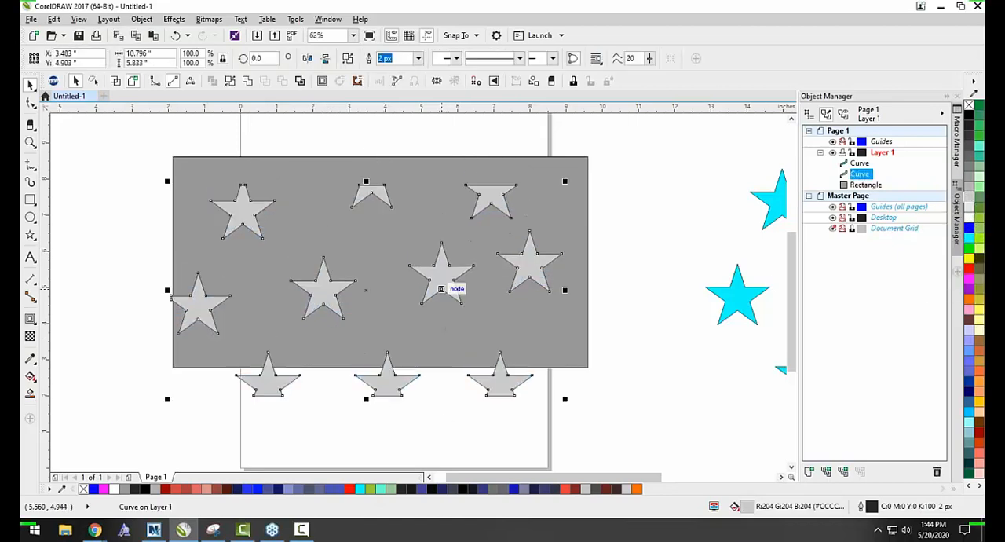
pyautogui.hotkey('ctrl', 'z')
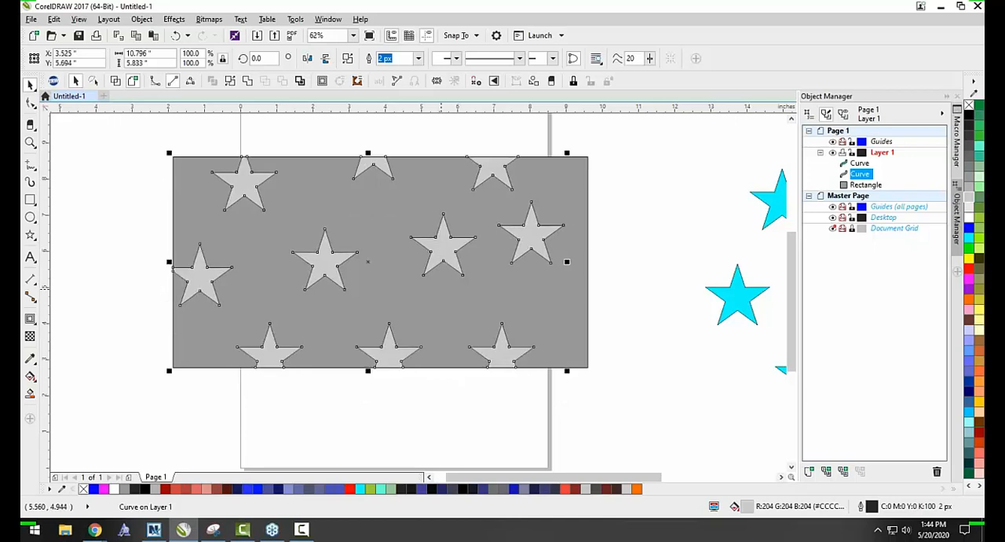
pyautogui.moveTo(441, 276); pyautogui.dragTo(471, 265)
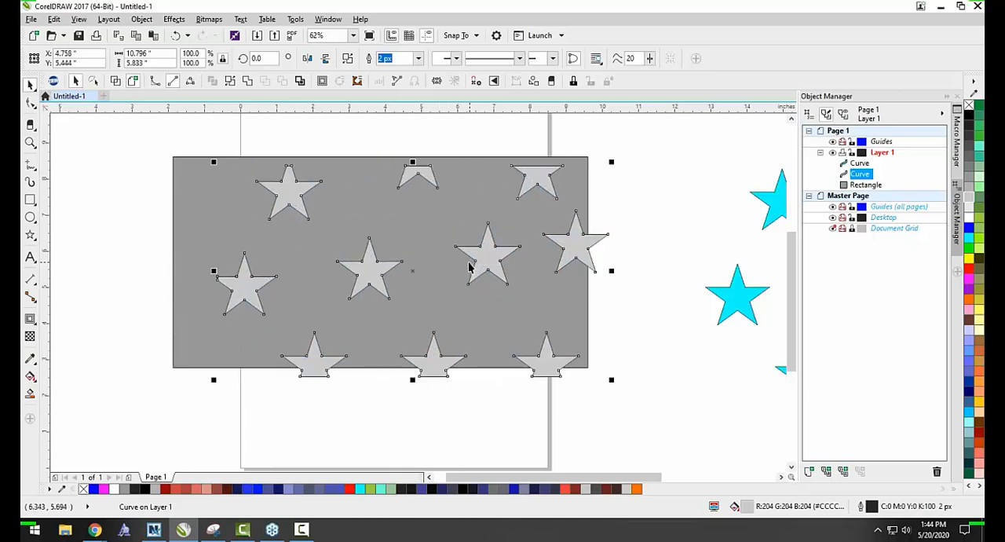
pyautogui.hotkey('ctrl', 'z')
pyautogui.click(467, 396)
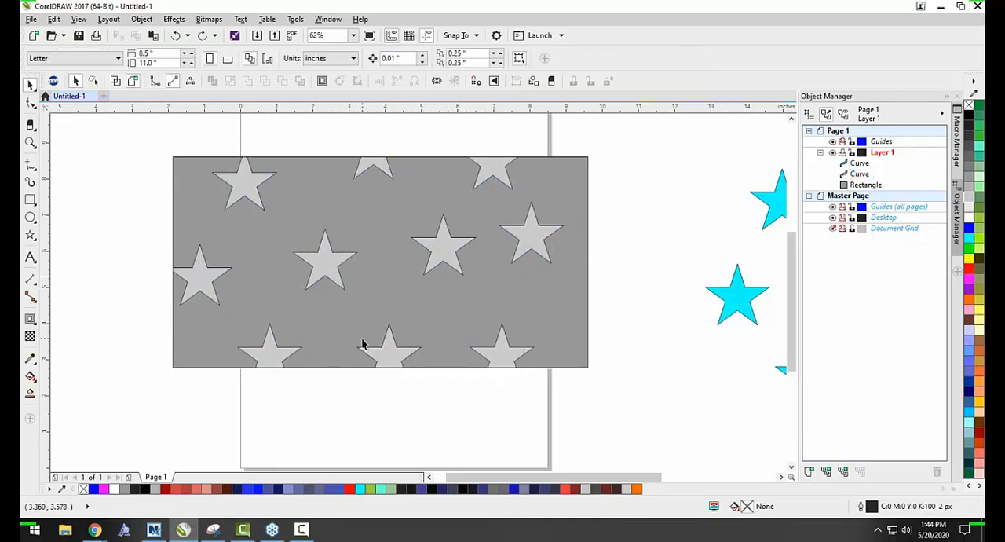
# Examine the light gray stars' clipped edges along the rectangle's border and compare them with the full cyan stars.
pyautogui.scroll(-1, 313, 322)
pyautogui.moveTo(520, 307); pyautogui.dragTo(513, 271)
pyautogui.click(467, 362)
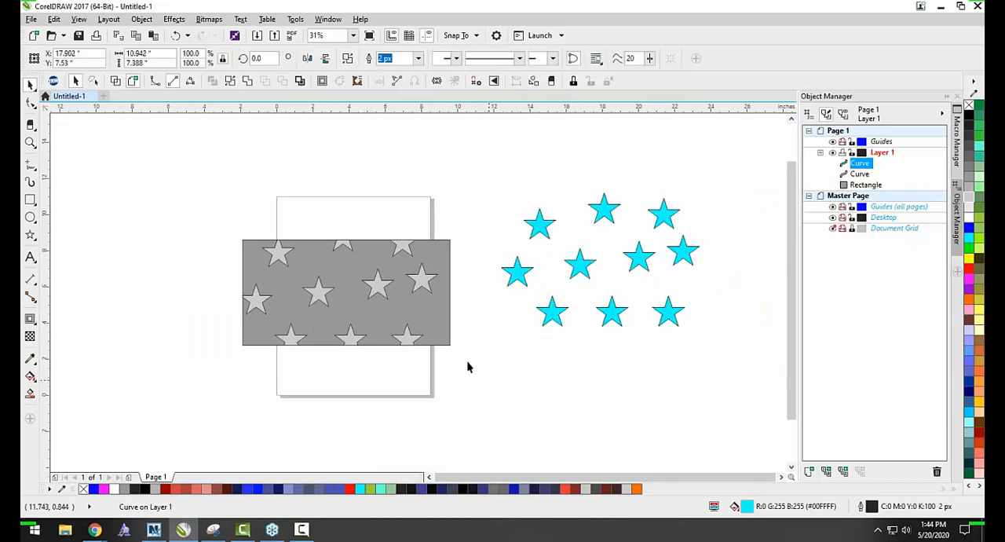
pyautogui.click(376, 294)
pyautogui.scroll(1, 329, 267)
pyautogui.scroll(1, 286, 220)
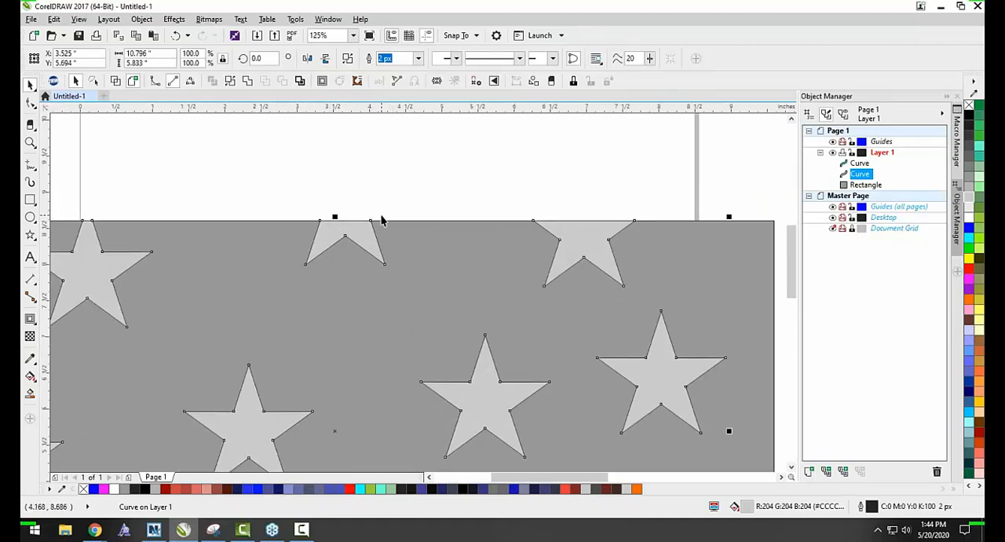
pyautogui.scroll(-2, 348, 260)
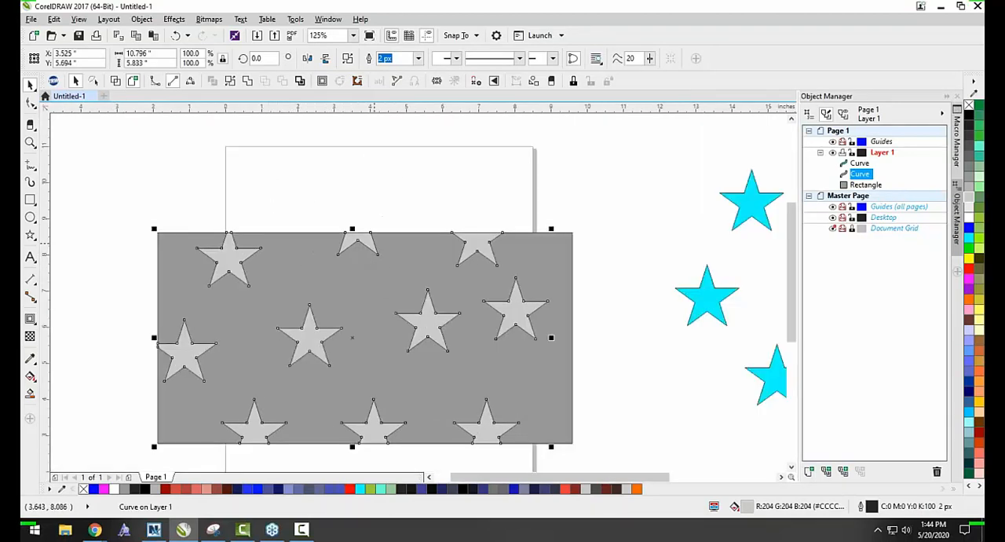
pyautogui.scroll(1, 337, 259)
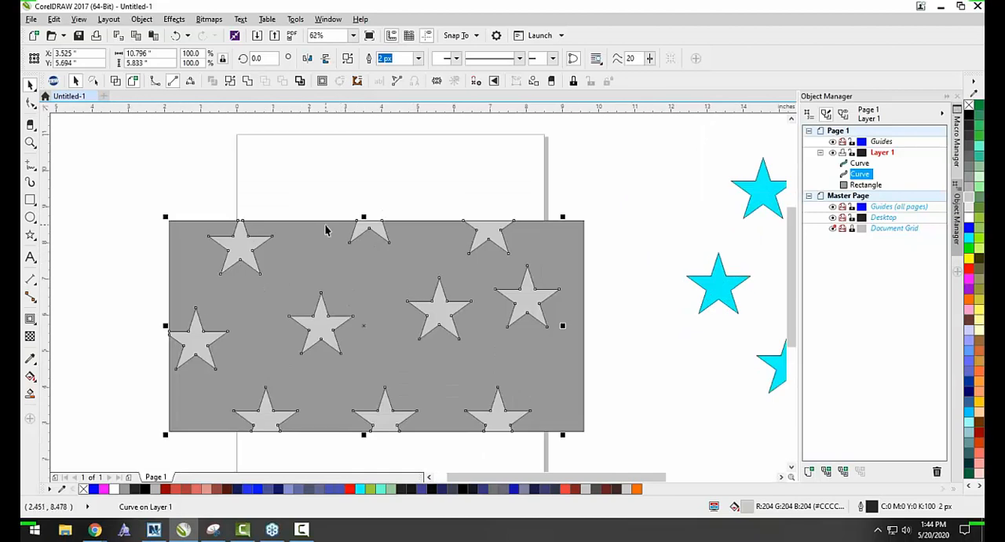
pyautogui.click(305, 193)
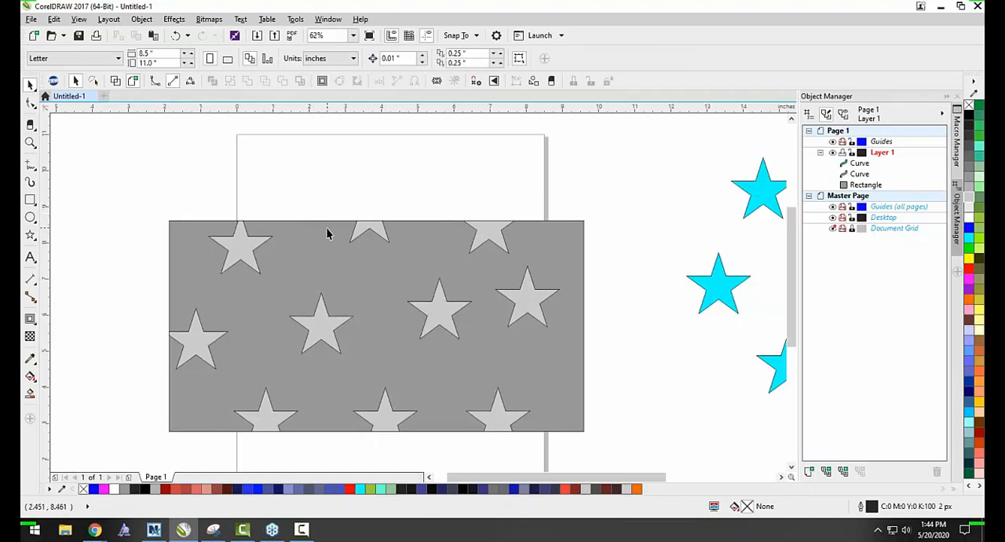
# Try moving the light gray stars up and away from the gray rectangle, and undo each move.
pyautogui.scroll(-1, 330, 231)
pyautogui.moveTo(360, 331); pyautogui.dragTo(336, 308)
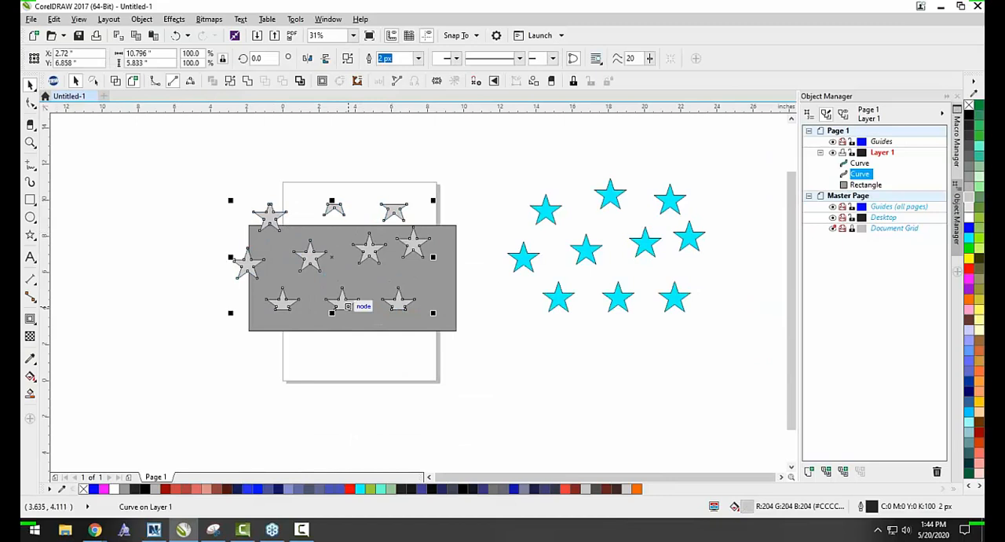
pyautogui.hotkey('ctrl', 'z')
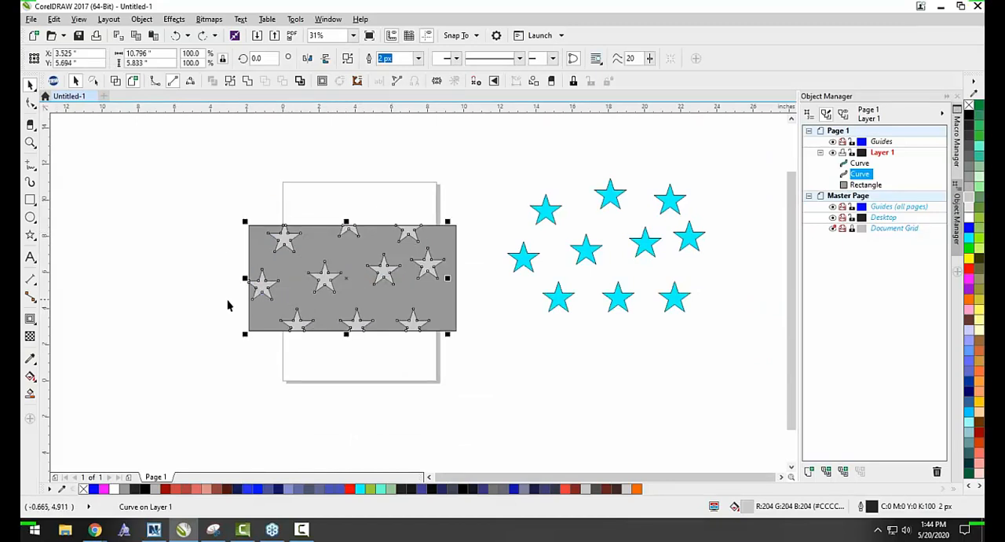
pyautogui.click(190, 247)
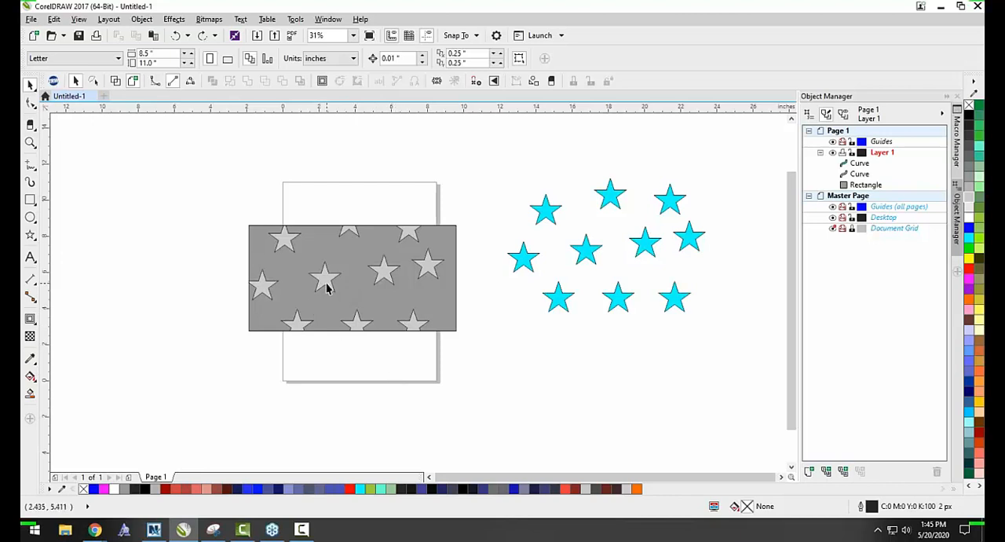
pyautogui.scroll(1, 325, 283)
pyautogui.moveTo(325, 288); pyautogui.dragTo(135, 134)
pyautogui.hotkey('ctrl', 'z')
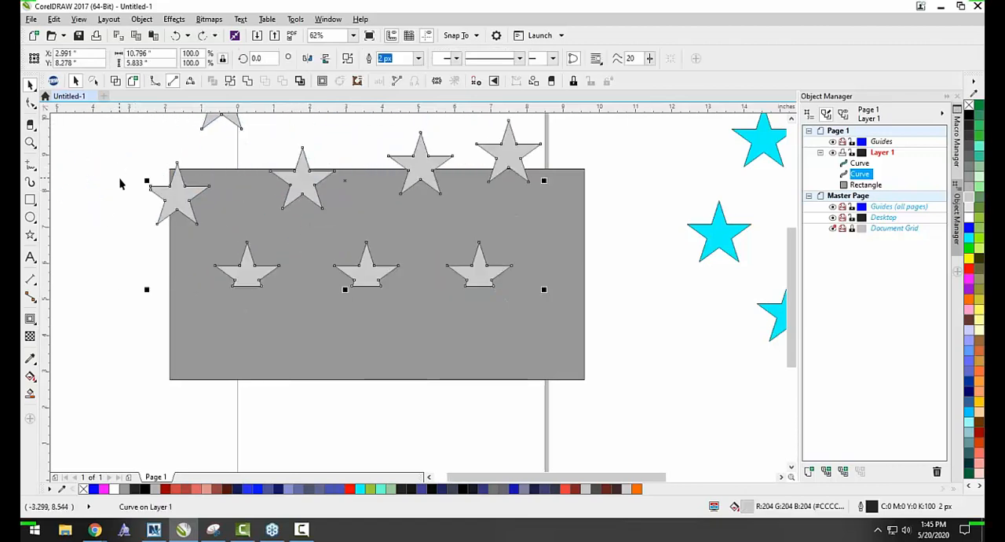
pyautogui.hotkey('ctrl', 'z')
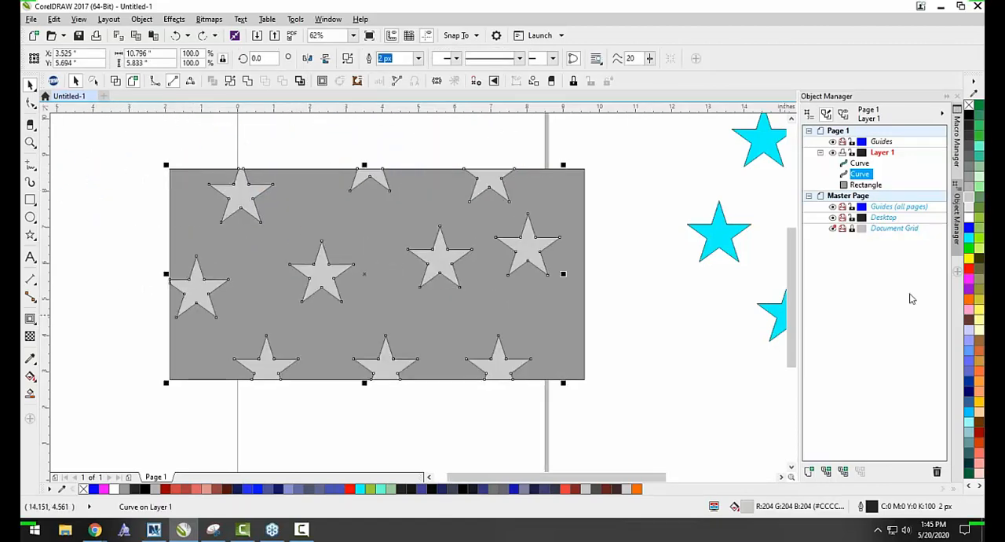
# Fill the intersected stars with #E6E6E6, remove their outline, and clear the selection.
pyautogui.click(972, 210)
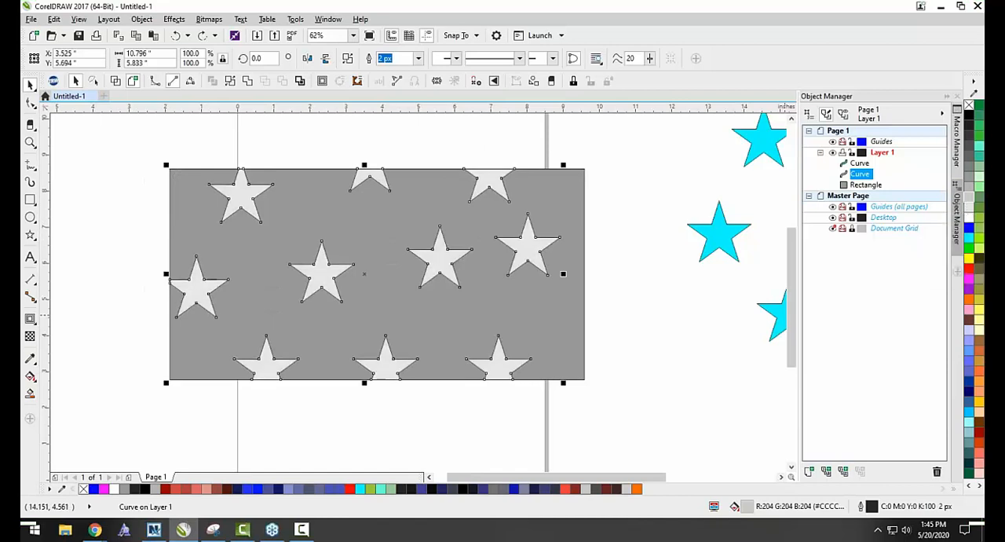
pyautogui.rightClick(970, 106)
pyautogui.click(638, 196)
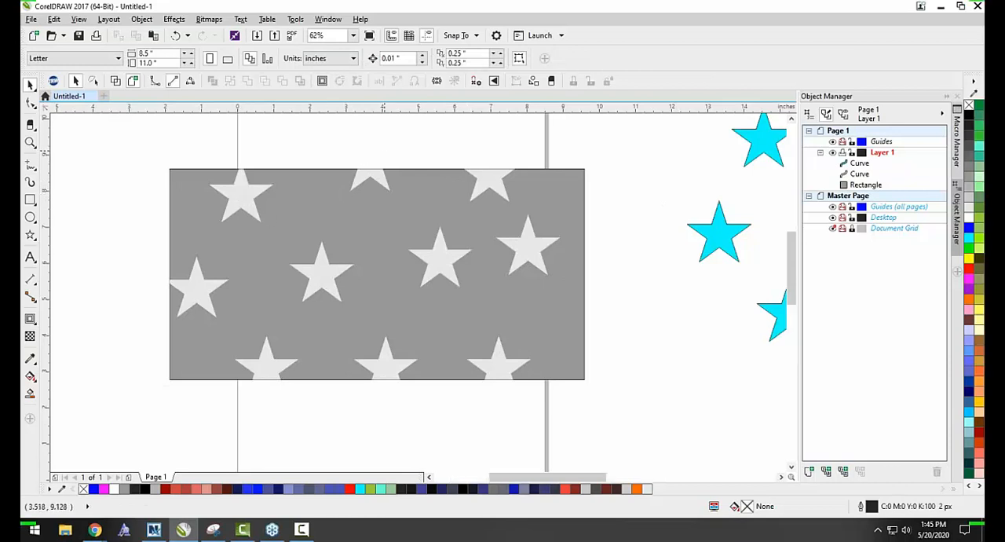
# Try shifting the light stars over the rectangle, undo the moves, and undo the outline removal.
pyautogui.scroll(2, 369, 155)
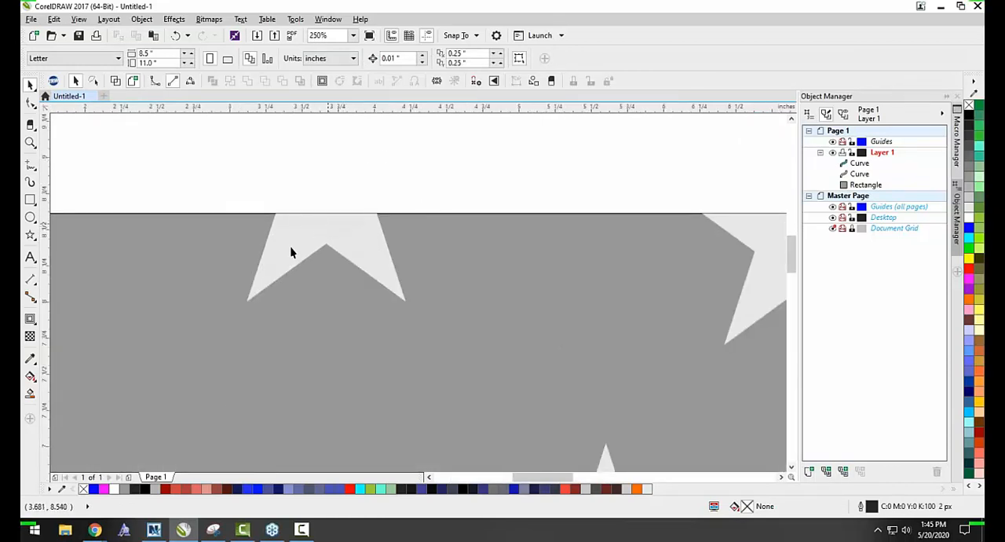
pyautogui.moveTo(305, 240); pyautogui.dragTo(315, 259)
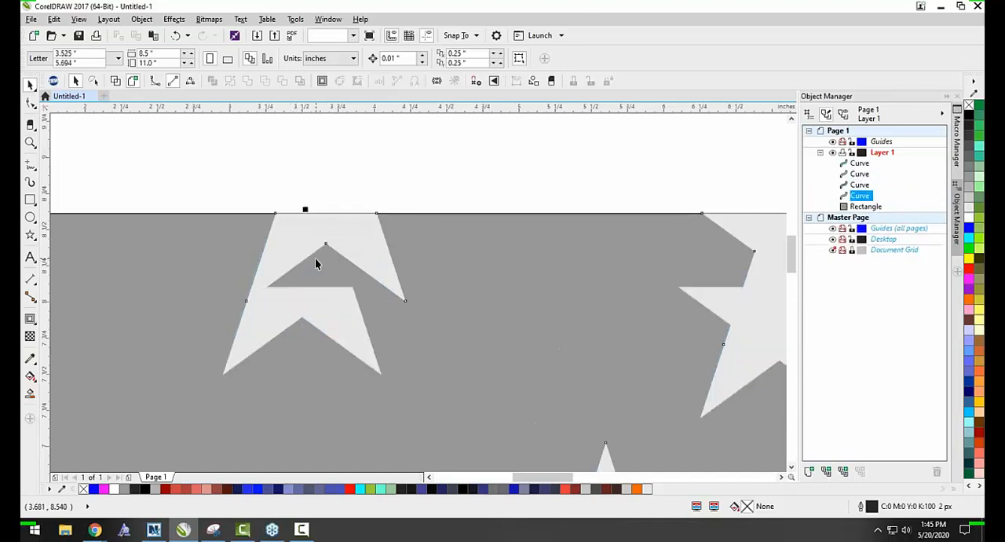
pyautogui.hotkey('ctrl', 'z')
pyautogui.scroll(-2, 314, 257)
pyautogui.hotkey('ctrl', 'z')
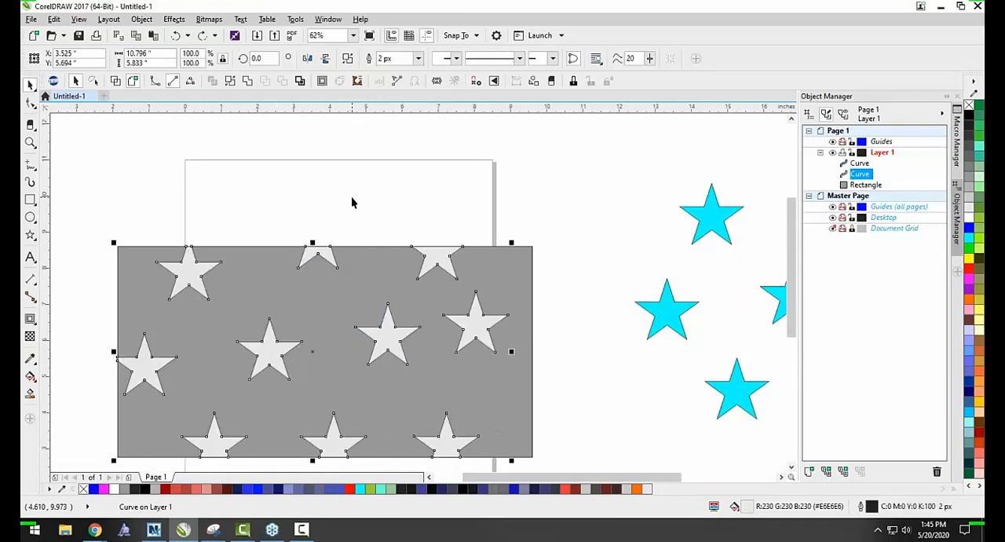
pyautogui.moveTo(332, 253); pyautogui.dragTo(252, 307)
pyautogui.hotkey('ctrl', 'z')
# Subtract the light stars from the gray rectangle with Back minus front and show the resulting shape's nodes.
pyautogui.keyDown('shift'); pyautogui.click(343, 305); pyautogui.keyUp('shift')
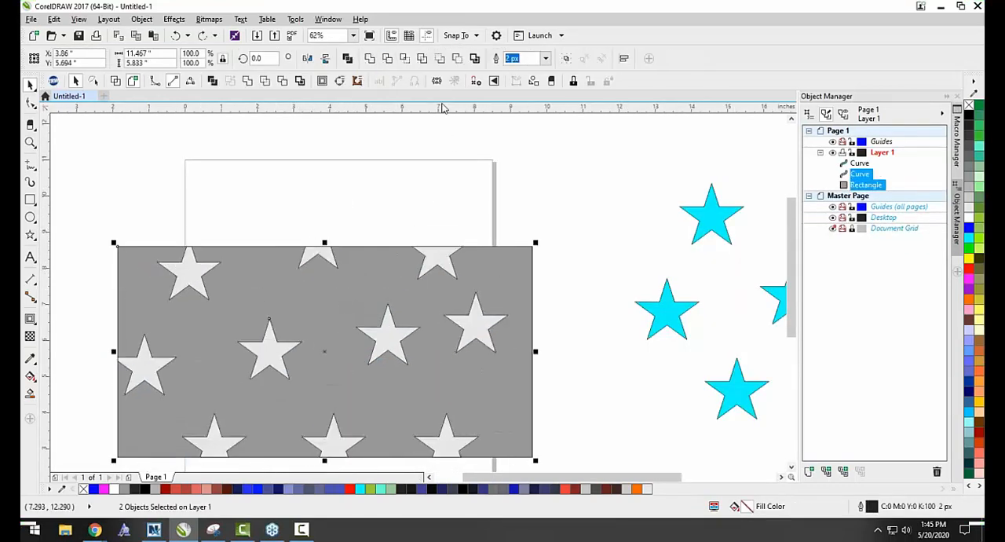
pyautogui.click(457, 59)
pyautogui.press('F10')
pyautogui.scroll(1, 388, 247)
pyautogui.scroll(-1, 394, 240)
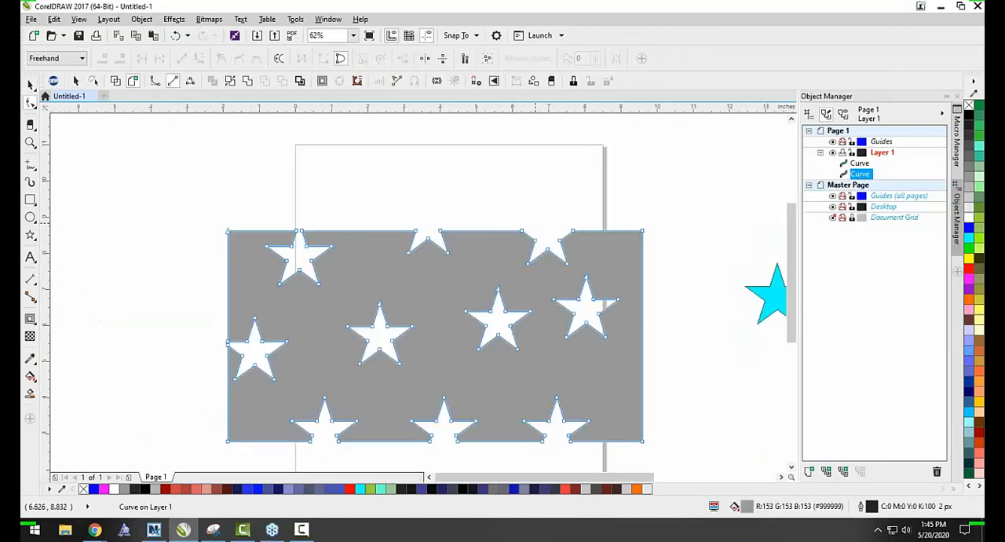
# Check the nodes where the star cutouts meet the rectangle's edges, undo the subtraction, and clear the selection.
pyautogui.scroll(5, 534, 340)
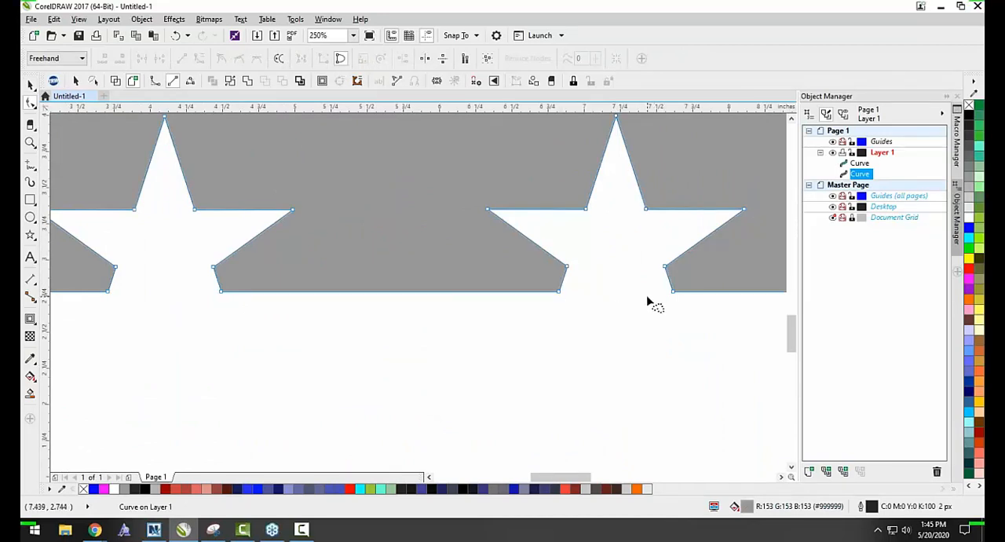
pyautogui.scroll(-4, 597, 314)
pyautogui.scroll(4, 241, 222)
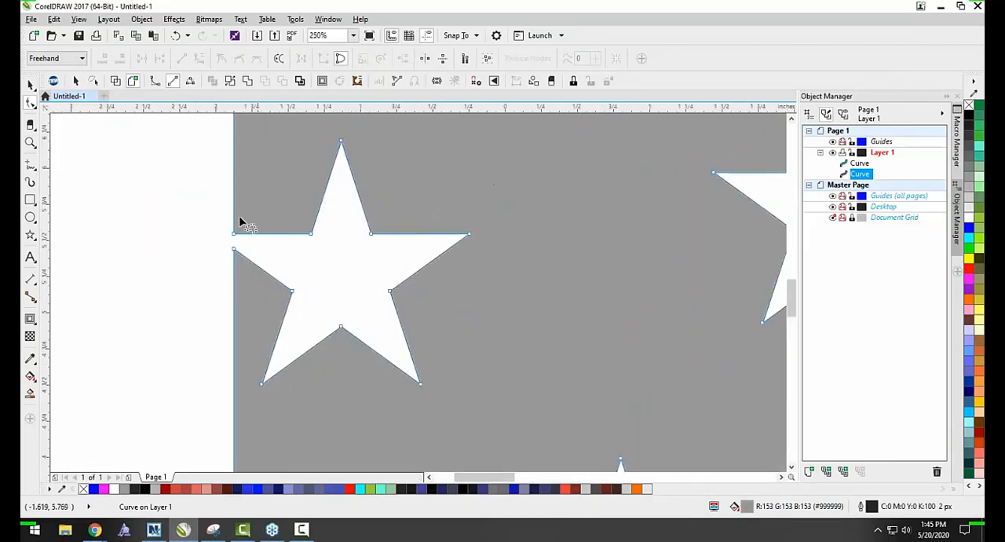
pyautogui.scroll(-4, 236, 235)
pyautogui.scroll(3, 293, 174)
pyautogui.click(293, 187)
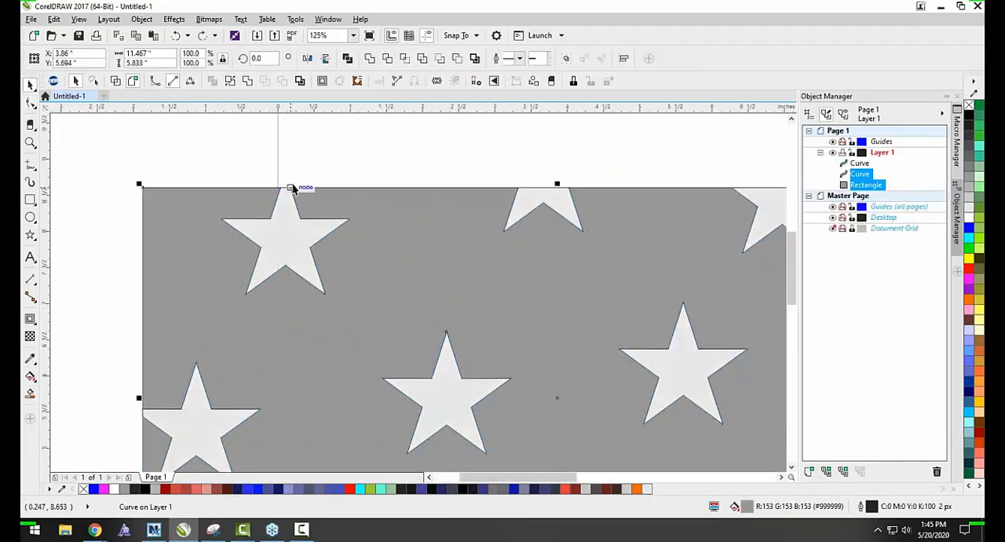
pyautogui.click(299, 156)
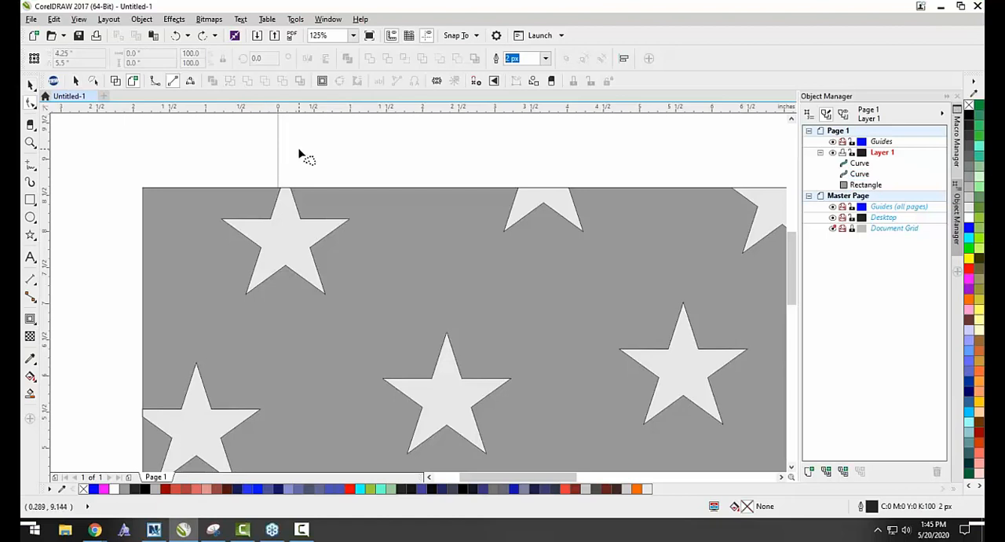
# Cut the light stars out of the gray rectangle with Back minus front and inspect the cutouts along its edges.
pyautogui.click(29, 84)
pyautogui.scroll(-2, 287, 228)
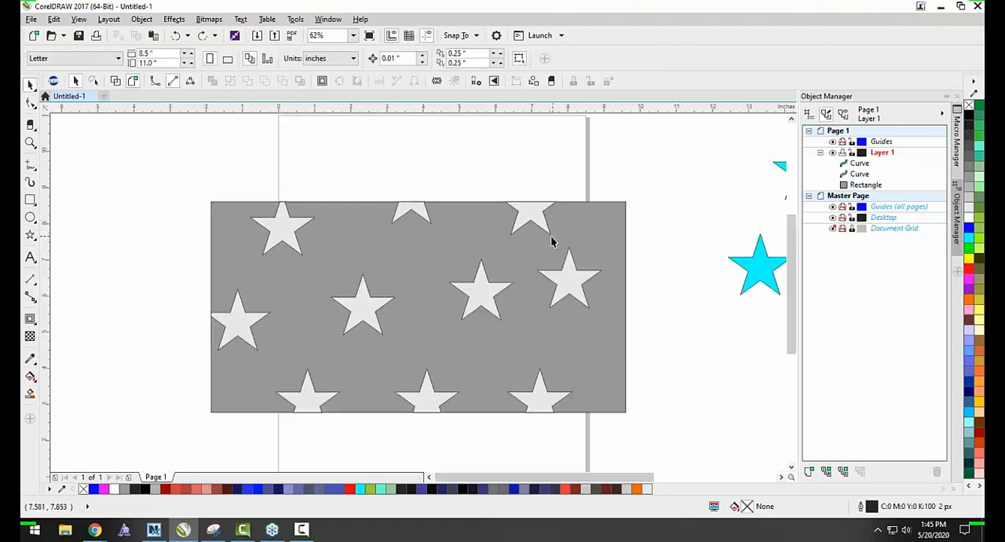
pyautogui.click(525, 212)
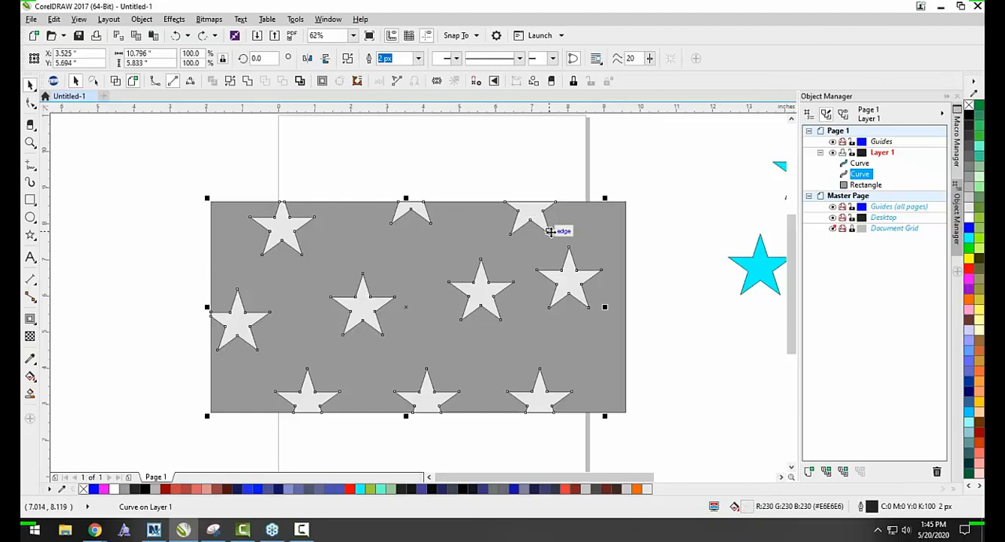
pyautogui.click(457, 59)
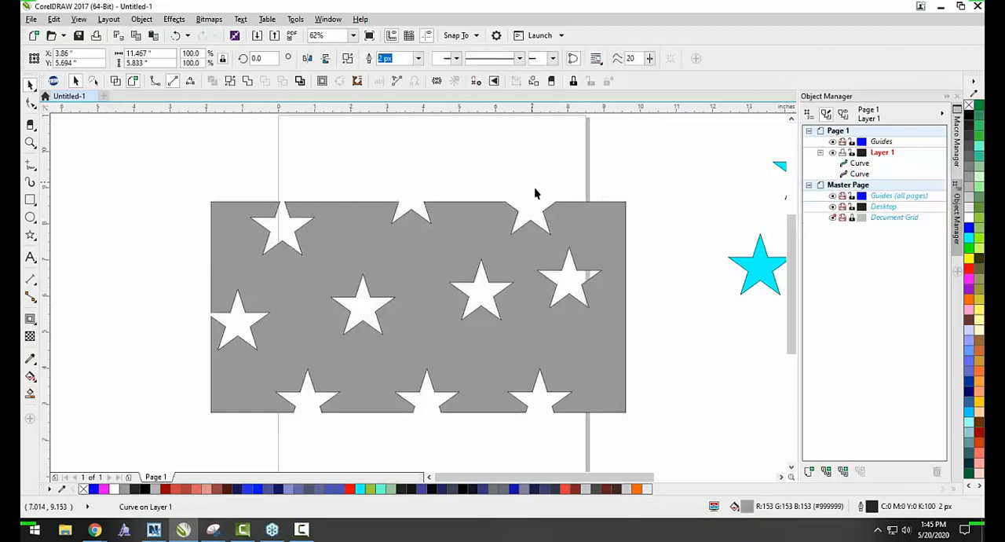
pyautogui.scroll(2, 521, 219)
pyautogui.scroll(-1, 595, 209)
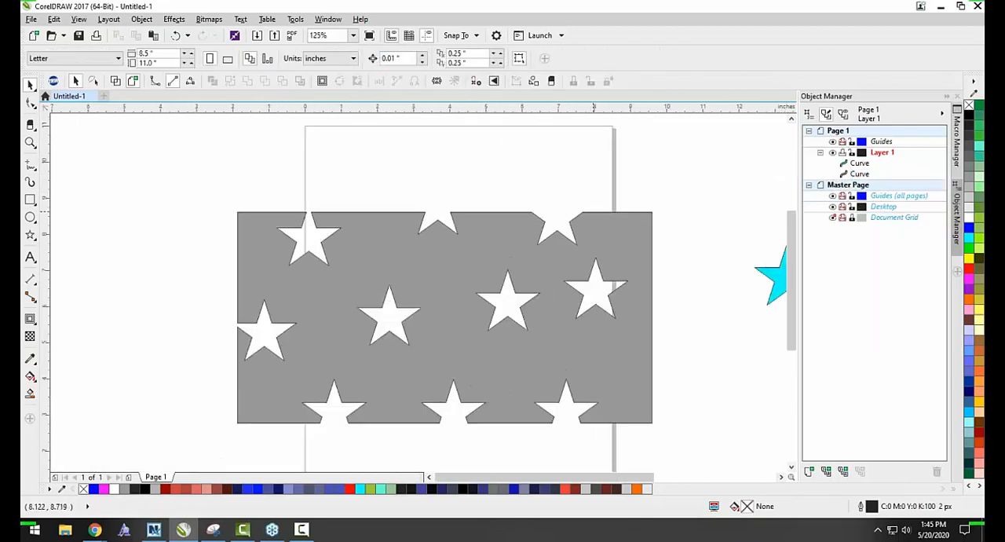
pyautogui.scroll(1, 561, 221)
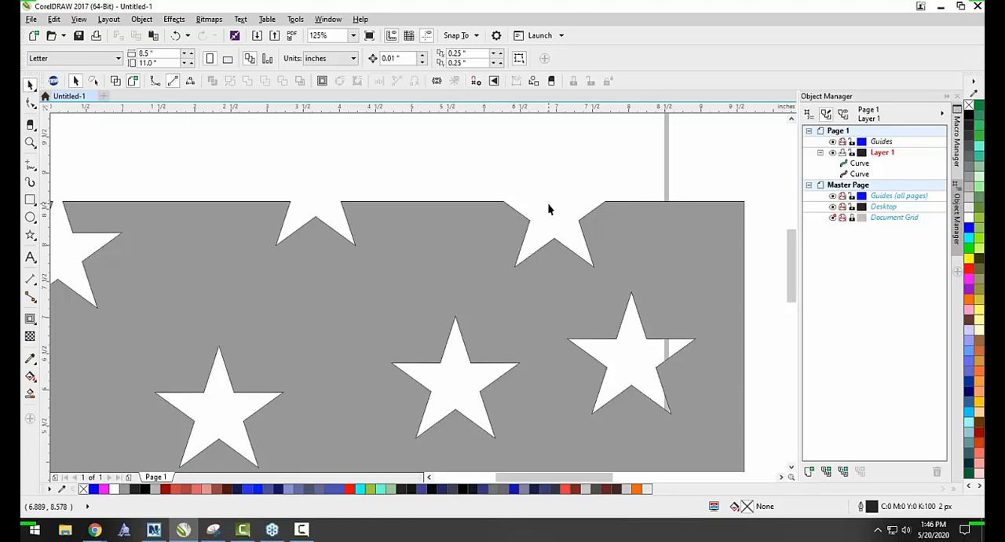
pyautogui.scroll(-6, 447, 272)
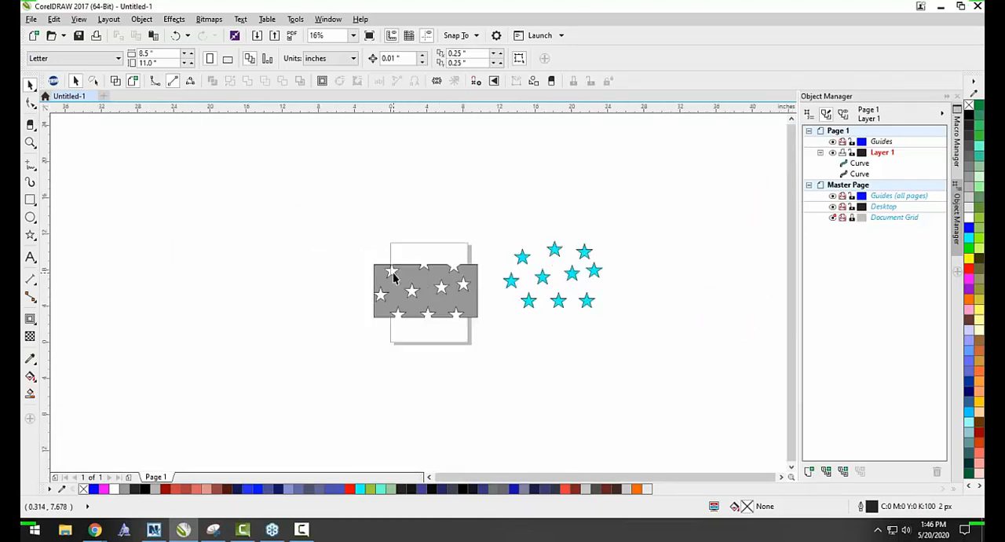
# Delete the rectangle with the star cutouts and the full cyan stars beside the page.
pyautogui.moveTo(353, 231); pyautogui.dragTo(510, 348)
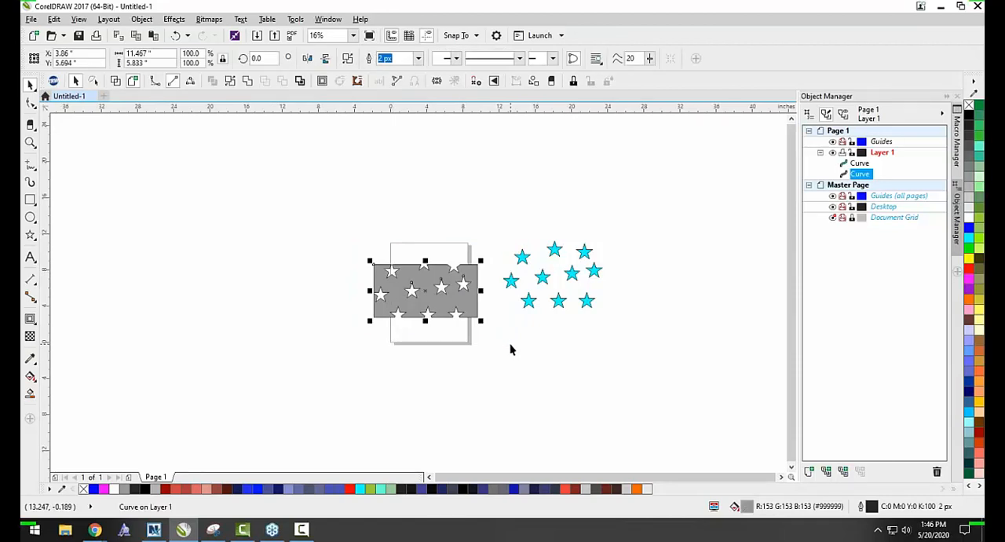
pyautogui.press('Delete')
pyautogui.moveTo(630, 321); pyautogui.dragTo(471, 227)
pyautogui.press('Delete')
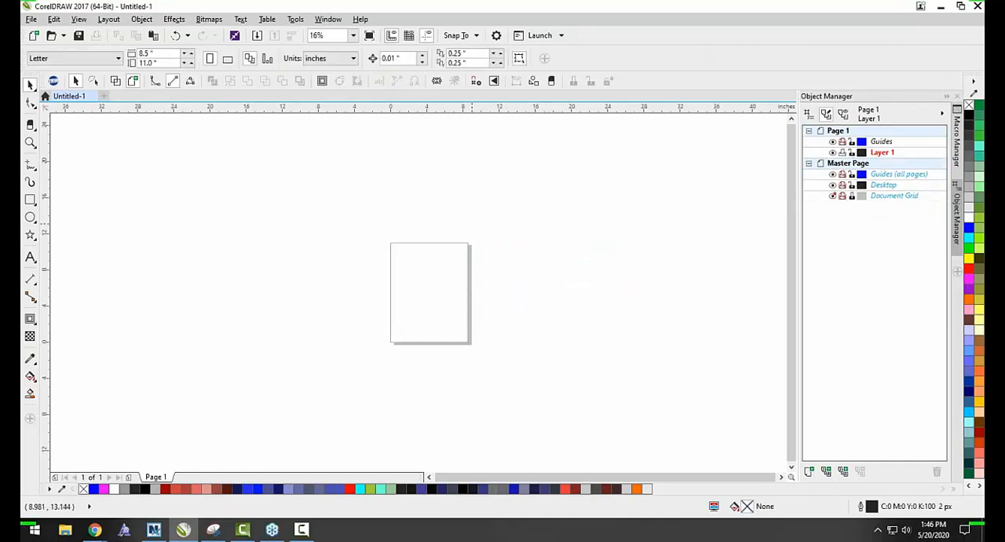
# Place the letter "r" as artistic text in Arial 24 pt on the empty page.
pyautogui.click(31, 258)
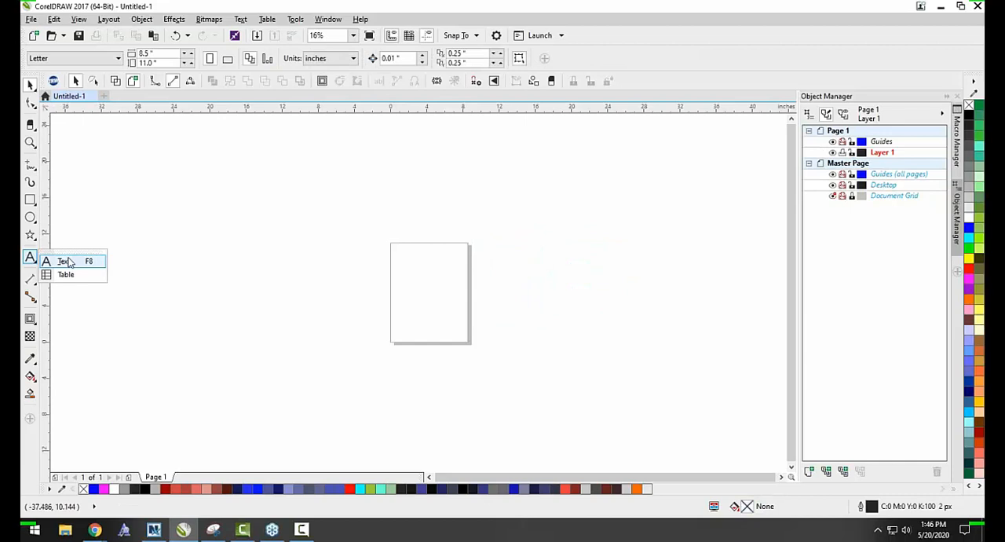
pyautogui.click(68, 261)
pyautogui.click(410, 284)
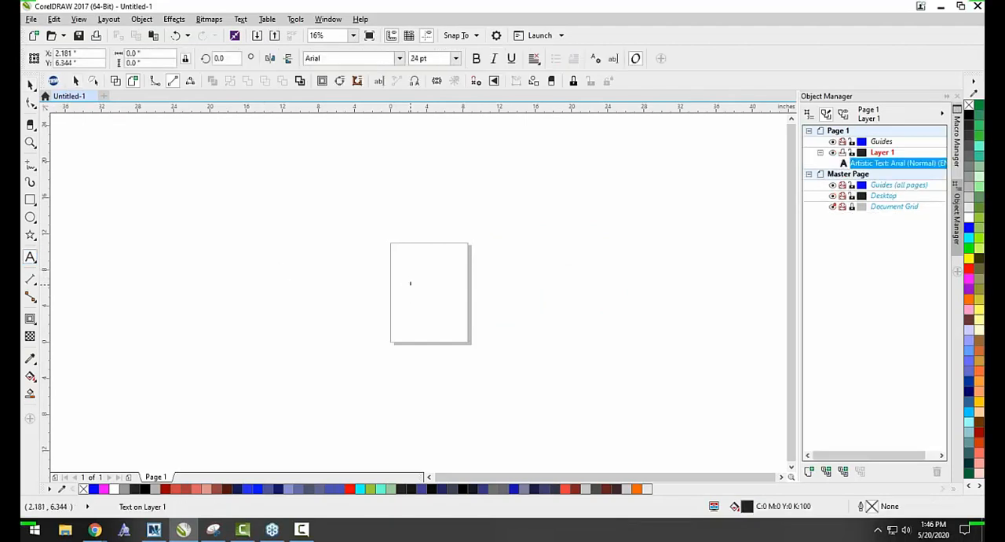
pyautogui.press('Escape')
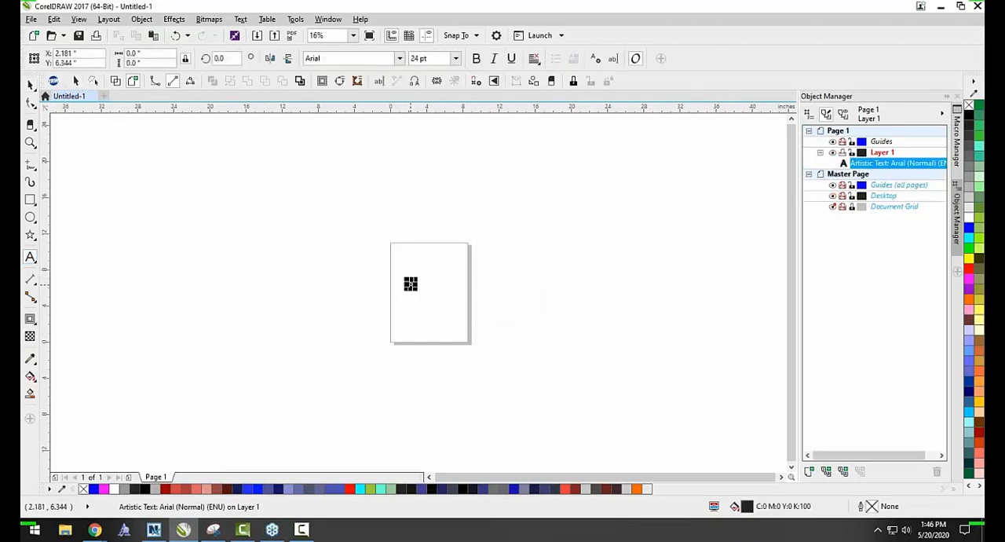
# Enlarge the letter "r" to about 1,047 pt and replace it with a capital "B".
pyautogui.click(32, 83)
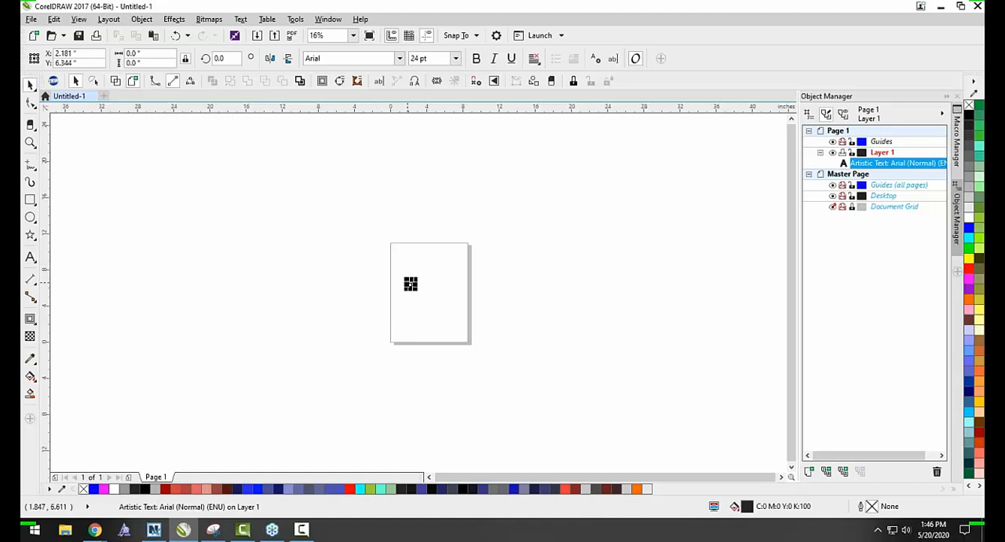
pyautogui.moveTo(418, 290); pyautogui.dragTo(506, 368)
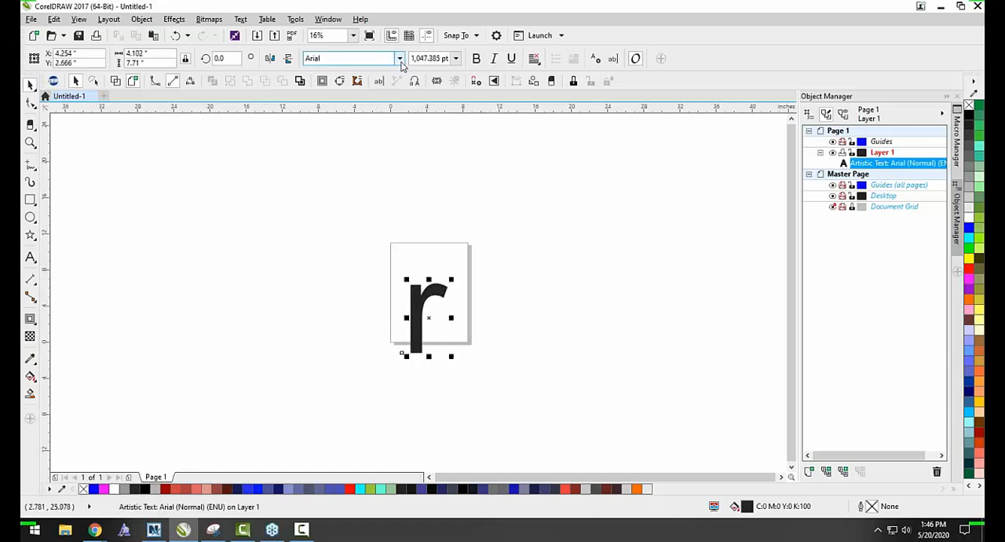
pyautogui.doubleClick(428, 316)
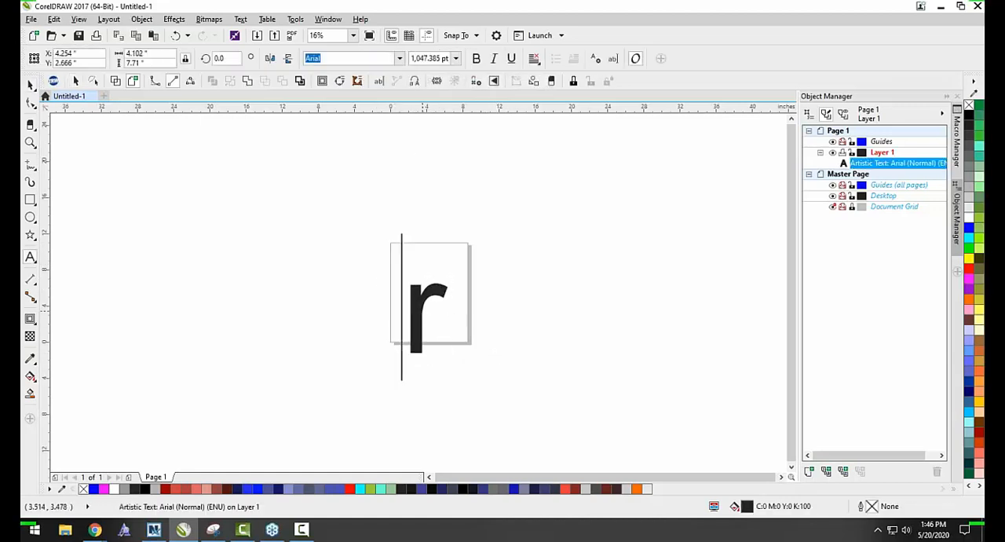
pyautogui.hotkey('ctrl', 'a')
pyautogui.write('b')
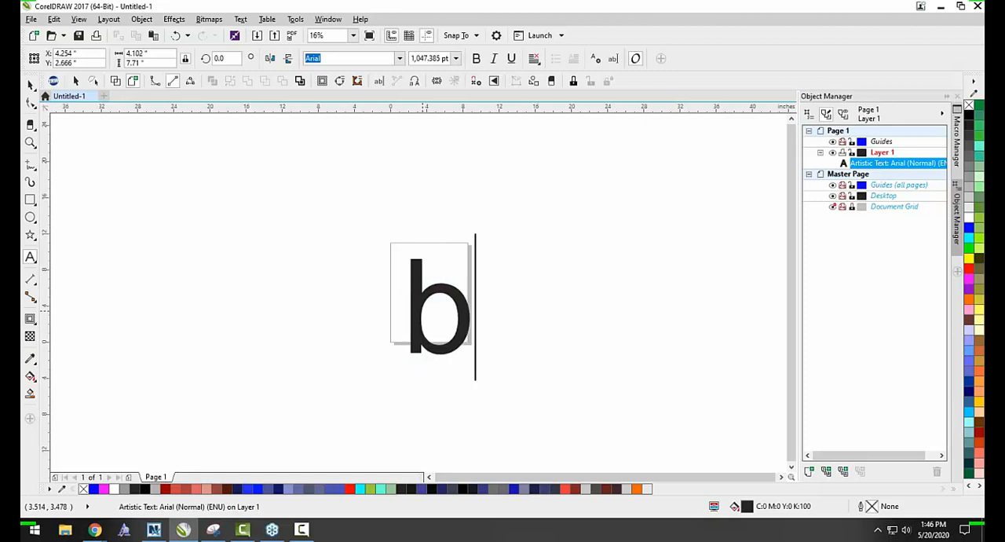
pyautogui.press('BackSpace')
pyautogui.write('B')
pyautogui.press('Escape')
pyautogui.click(30, 85)
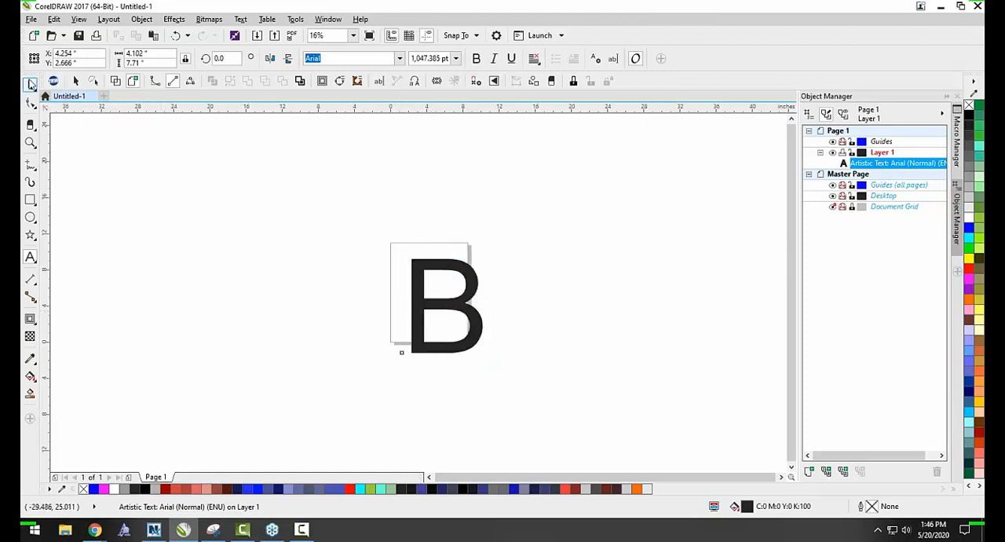
# Change the font of the letter "B" to Passion One and deselect it.
pyautogui.click(400, 58)
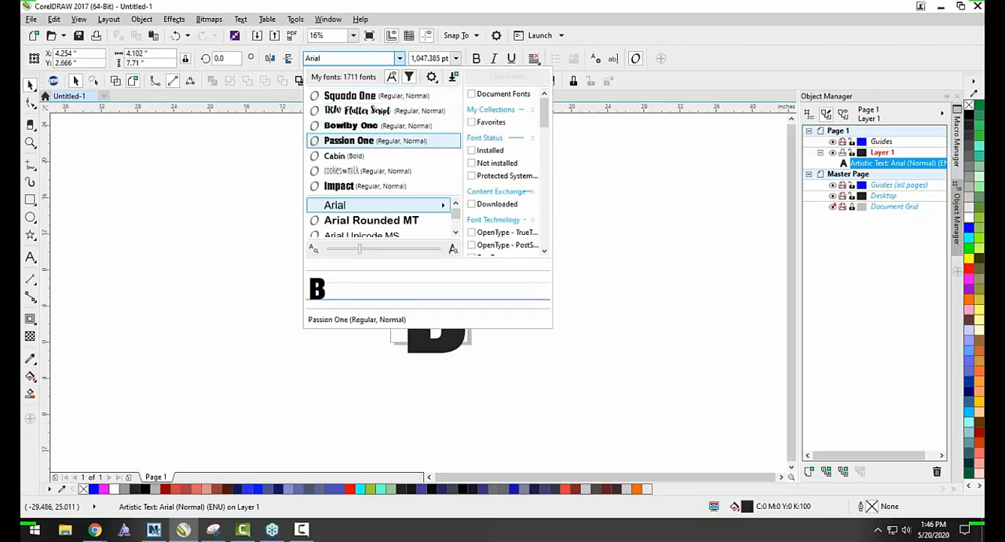
pyautogui.click(349, 140)
pyautogui.click(513, 287)
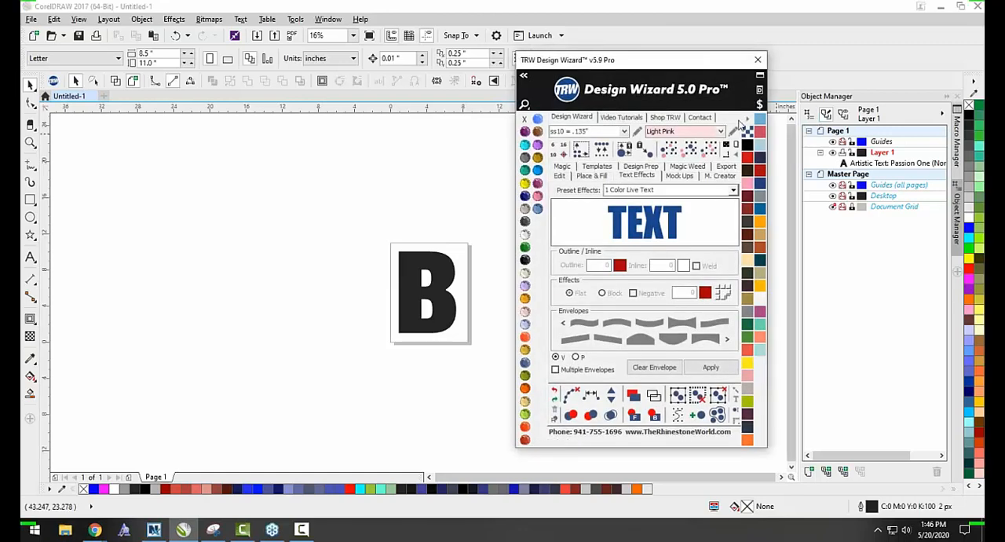
# Open the Live Template Editor from the Design Wizard and start adding artwork from the clipart library.
pyautogui.click(746, 117)
pyautogui.click(797, 100)
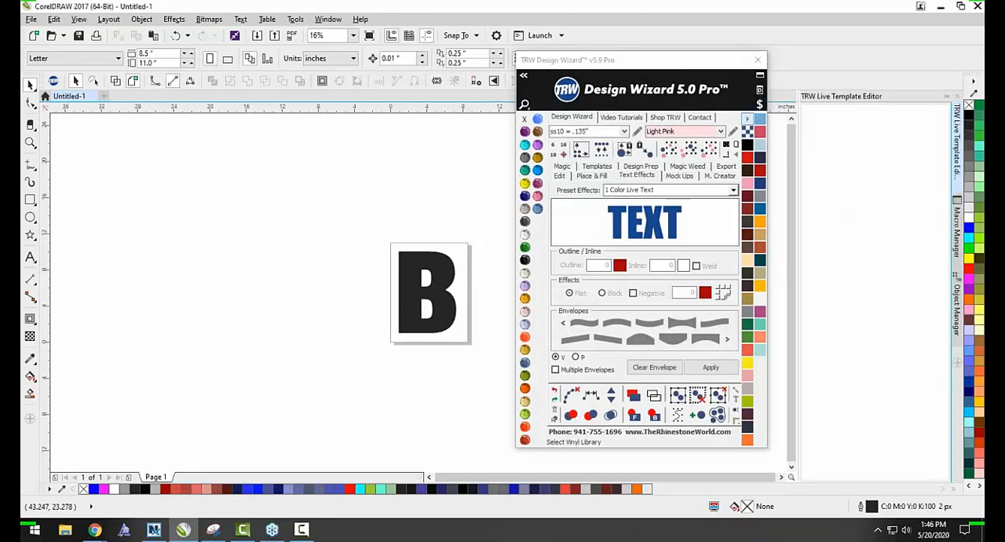
pyautogui.click(895, 167)
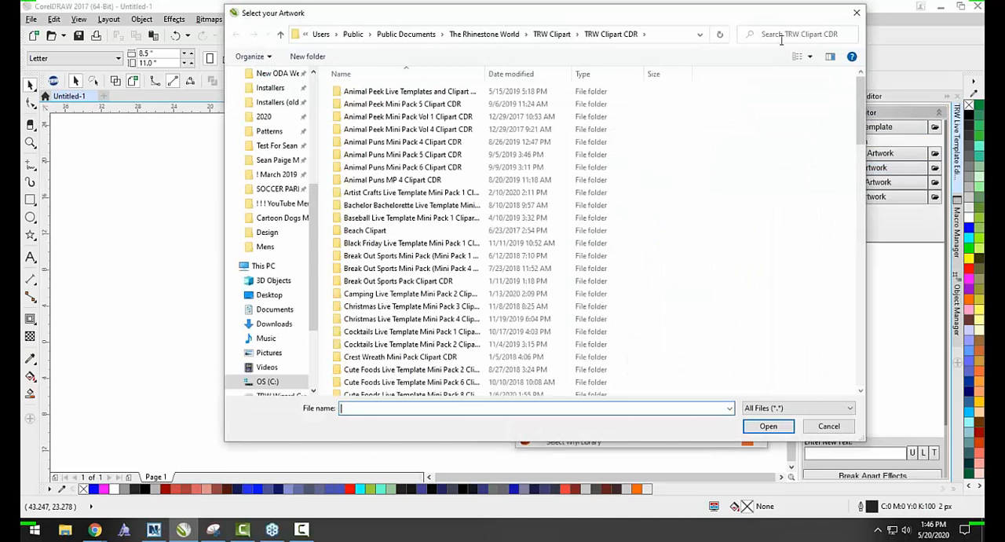
# Search the clipart library for "BULLDOG" and add the TRW Mascot Faces V2 Bulldogs 01A artwork to the page.
pyautogui.click(782, 36)
pyautogui.write('BUL')
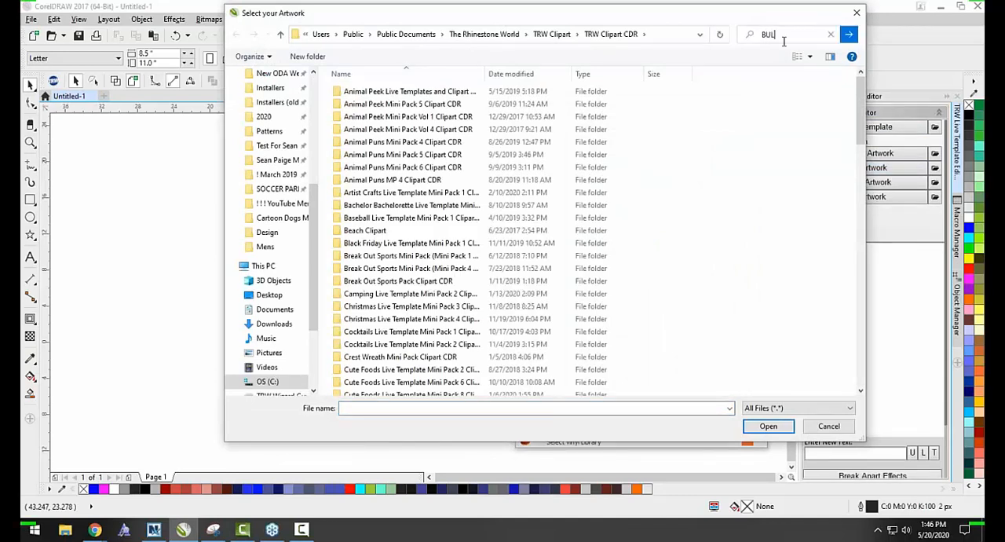
pyautogui.write('LD')
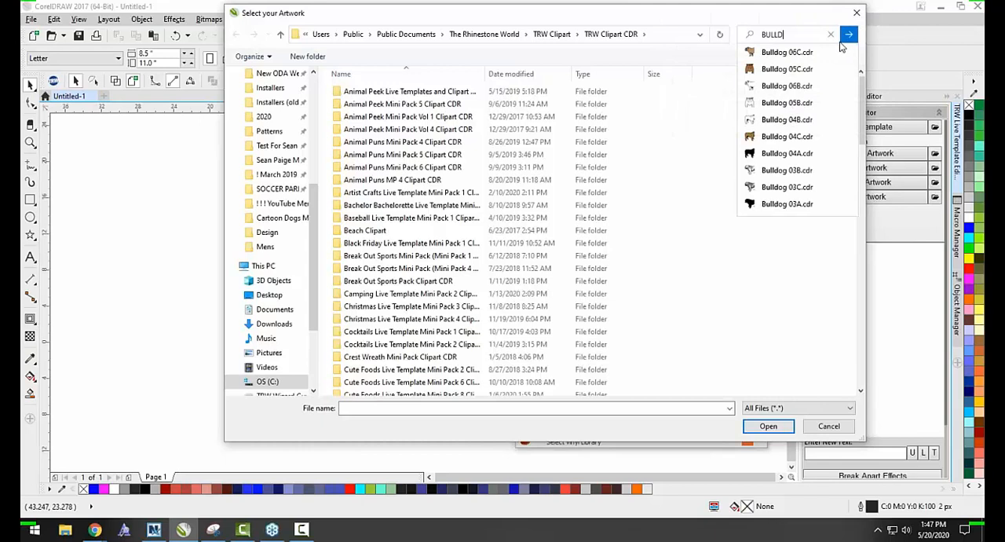
pyautogui.write('OG')
pyautogui.press('Return')
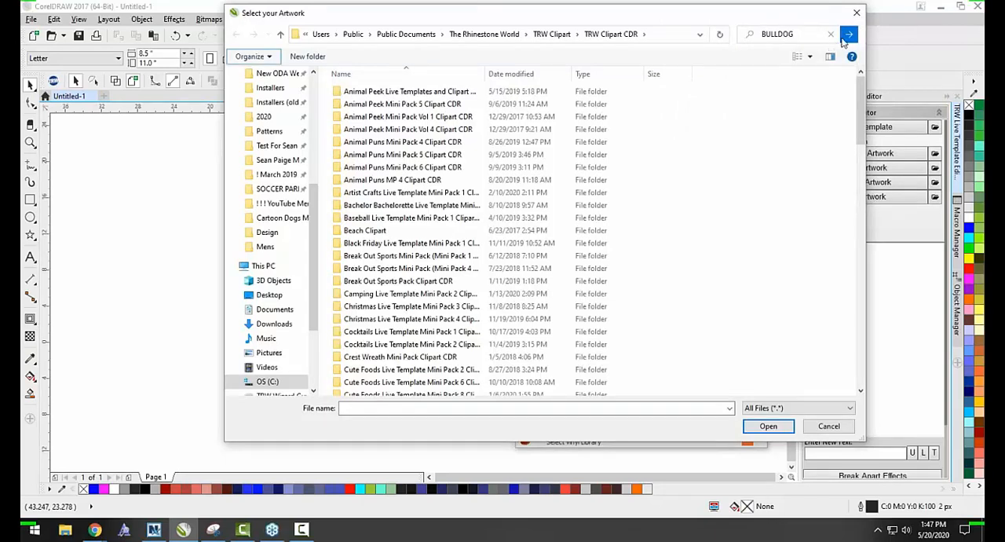
pyautogui.scroll(-3, 770, 125)
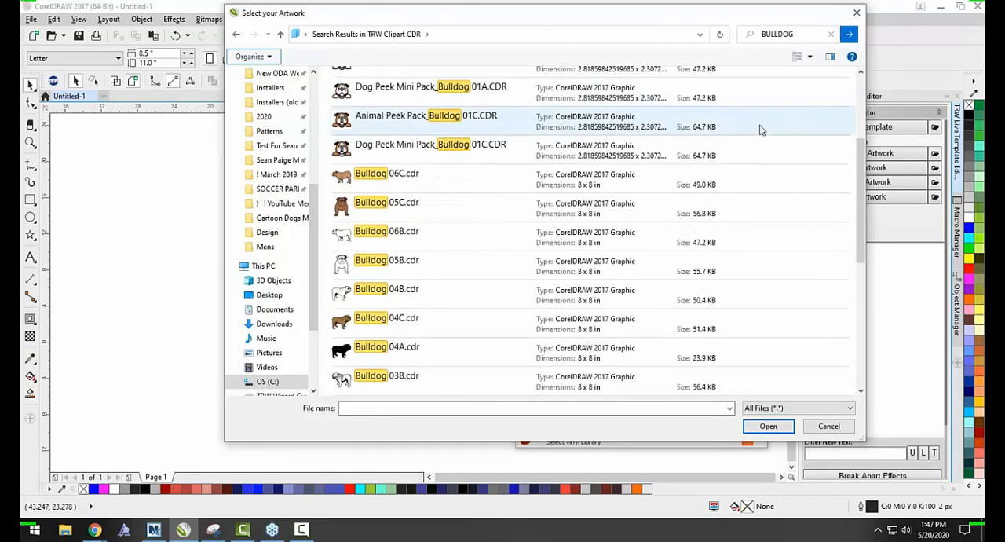
pyautogui.scroll(-4, 760, 130)
pyautogui.doubleClick(417, 316)
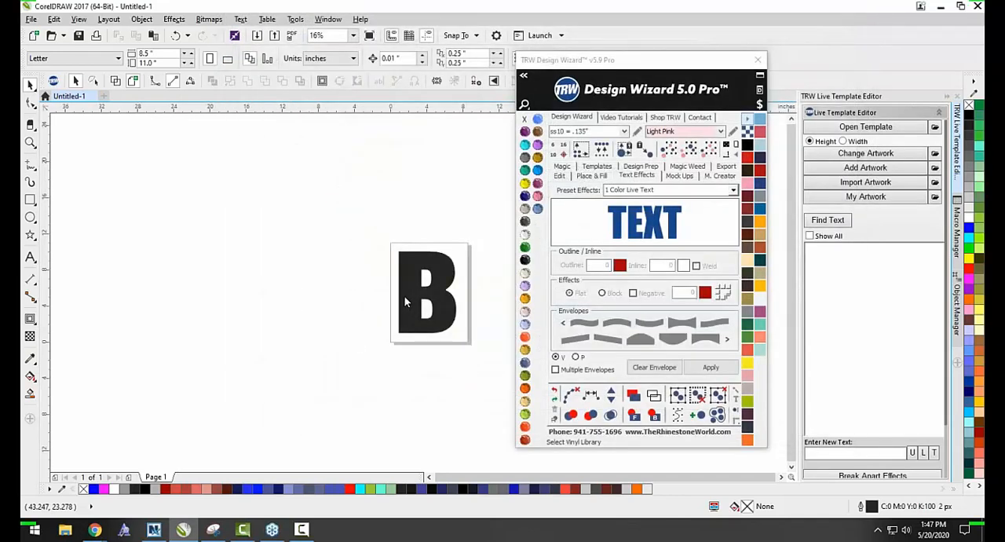
# Scale the bulldog head to about 4.12 by 4.04 inches and place it over the lower-left corner of the "B".
pyautogui.moveTo(437, 241); pyautogui.dragTo(380, 296)
pyautogui.scroll(3, 350, 308)
pyautogui.click(335, 303)
pyautogui.moveTo(300, 265); pyautogui.dragTo(343, 293)
pyautogui.hotkey('ctrl', 'z')
pyautogui.click(270, 315)
pyautogui.scroll(3, 322, 319)
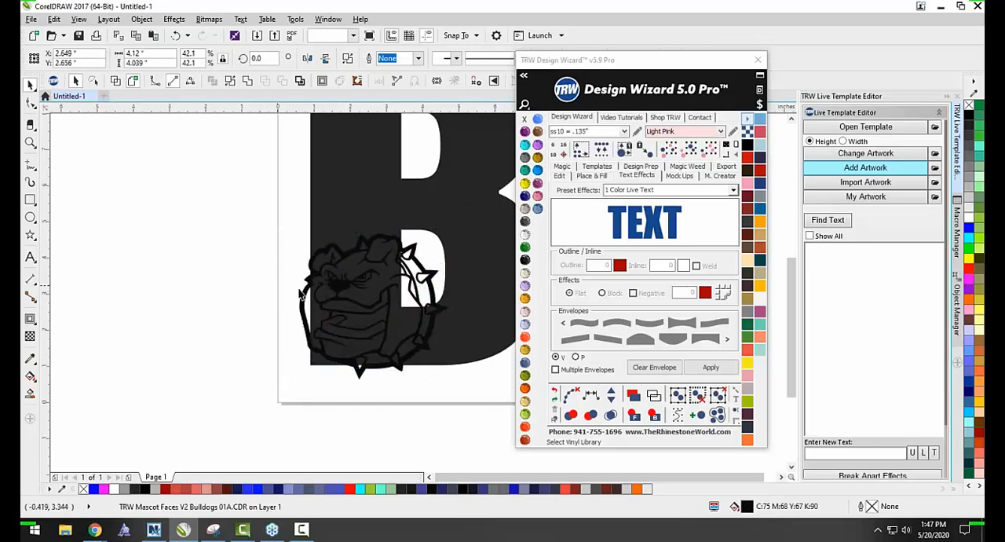
pyautogui.click(297, 298)
pyautogui.scroll(-1, 299, 299)
pyautogui.scroll(1, 339, 307)
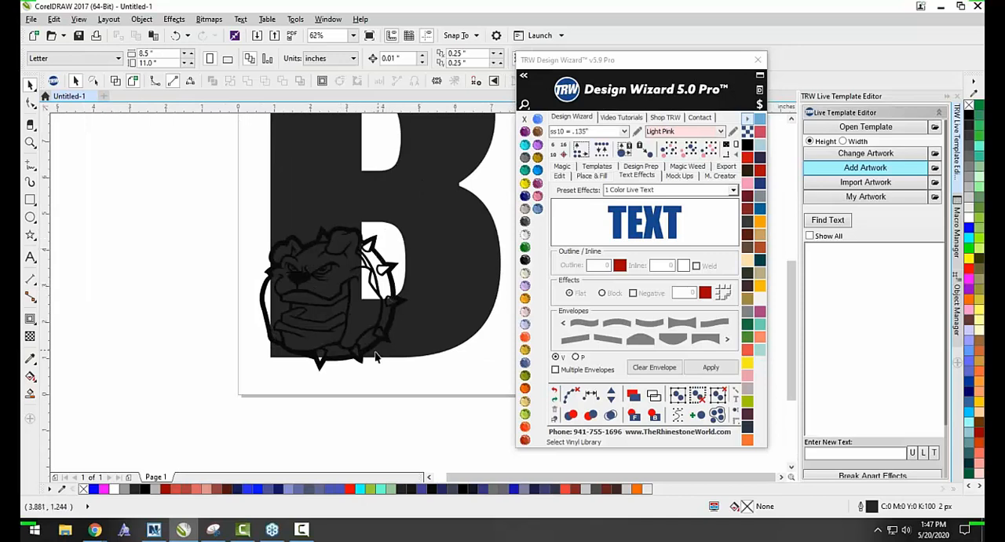
pyautogui.scroll(-1, 332, 287)
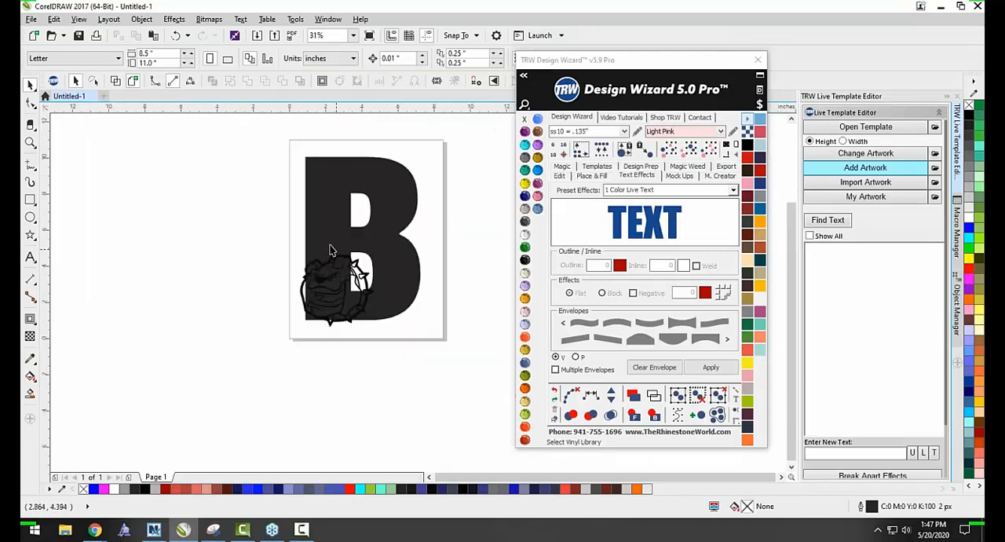
# Fill the letter "B" with dark red and deselect it.
pyautogui.click(333, 249)
pyautogui.click(760, 170)
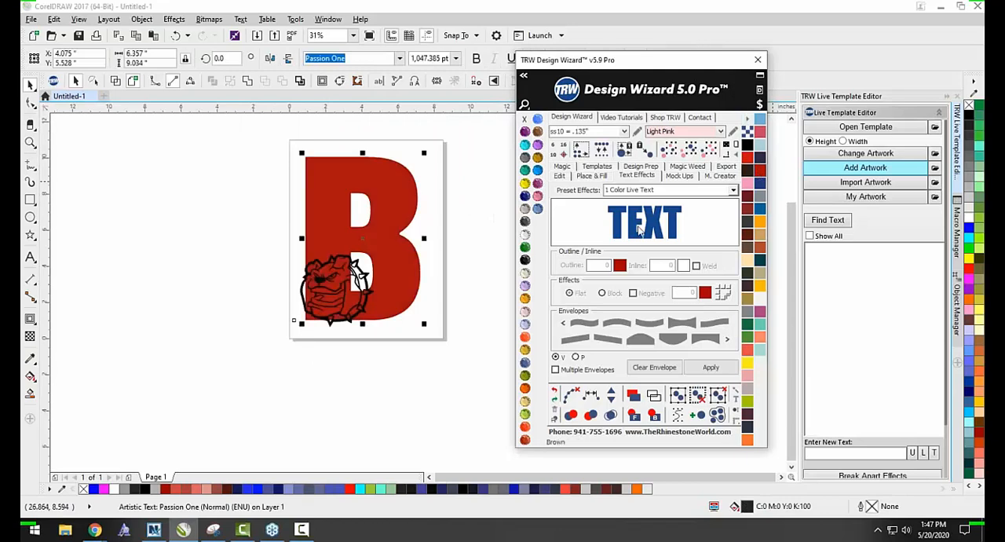
pyautogui.click(464, 364)
# Intersect the bulldog head with the red "B" and clear the selection.
pyautogui.scroll(1, 335, 276)
pyautogui.click(318, 288)
pyautogui.keyDown('shift'); pyautogui.click(325, 202); pyautogui.keyUp('shift')
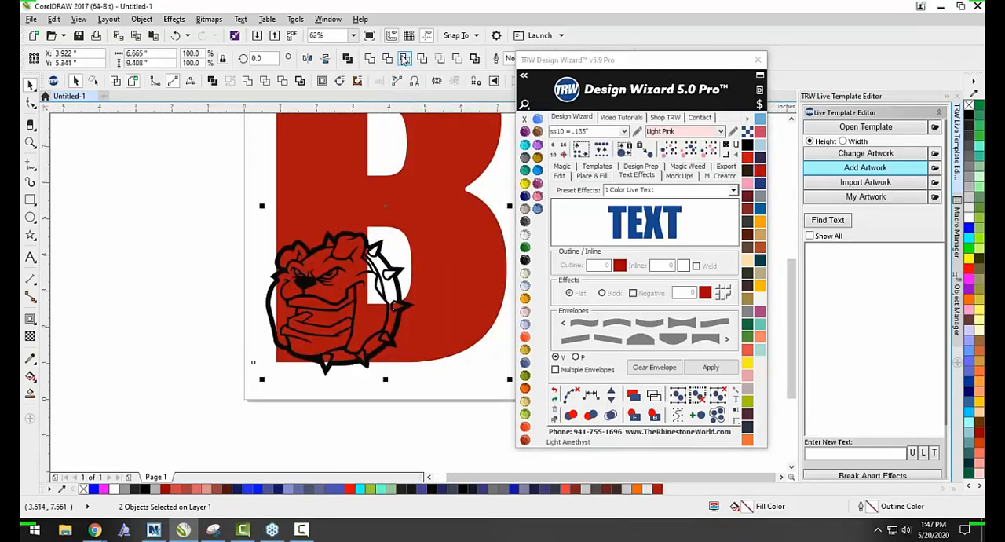
pyautogui.click(390, 60)
pyautogui.click(228, 185)
# Move the original bulldog head off the page to the left of the "B" and deselect it.
pyautogui.scroll(-1, 228, 186)
pyautogui.moveTo(268, 274); pyautogui.dragTo(141, 275)
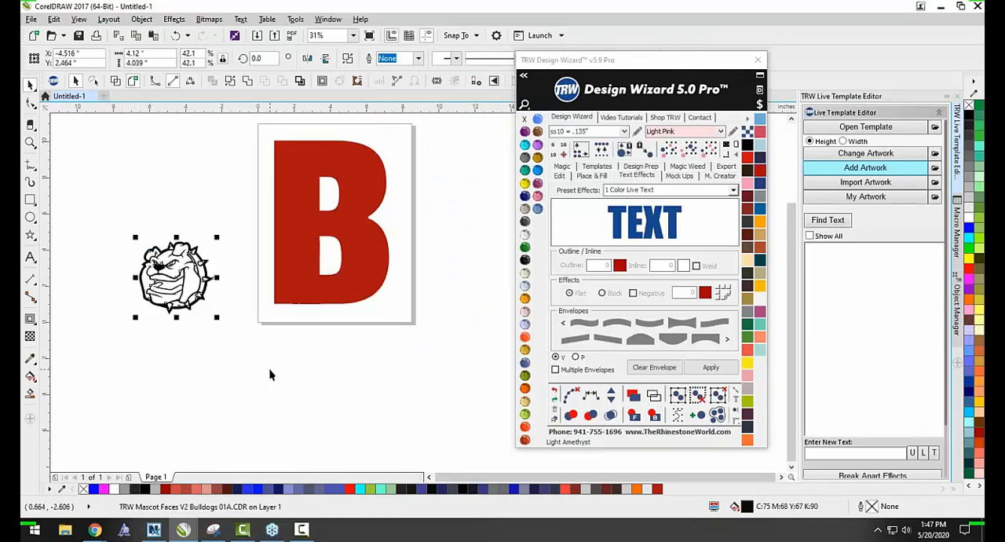
pyautogui.click(241, 316)
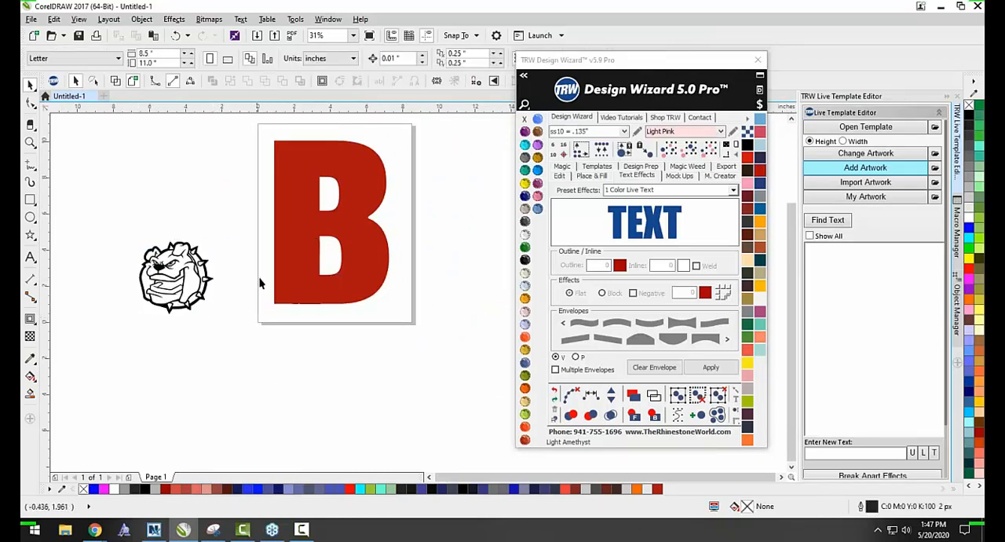
# Fill the letter "B" with the Cobalt color from the Design Wizard.
pyautogui.scroll(2, 285, 283)
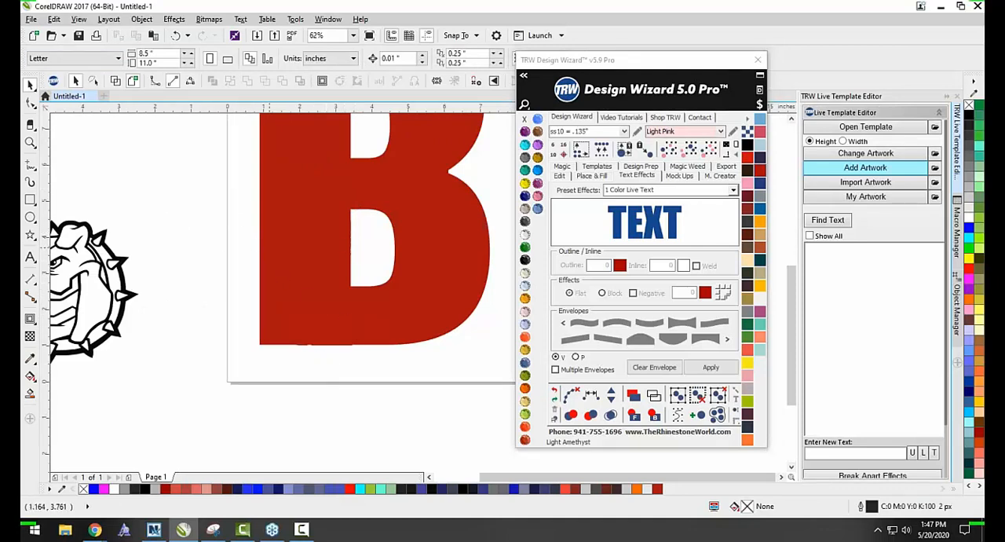
pyautogui.scroll(-2, 270, 247)
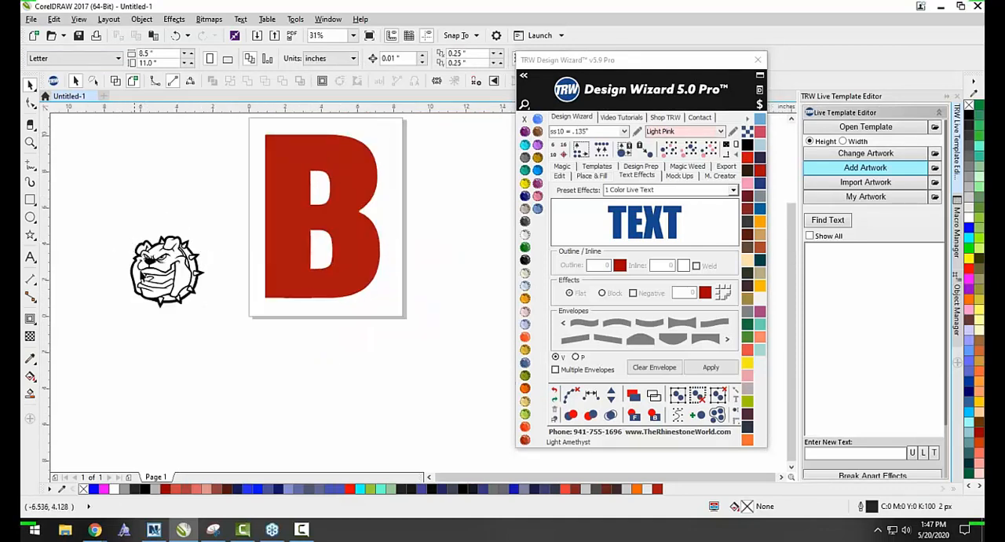
pyautogui.scroll(2, 279, 253)
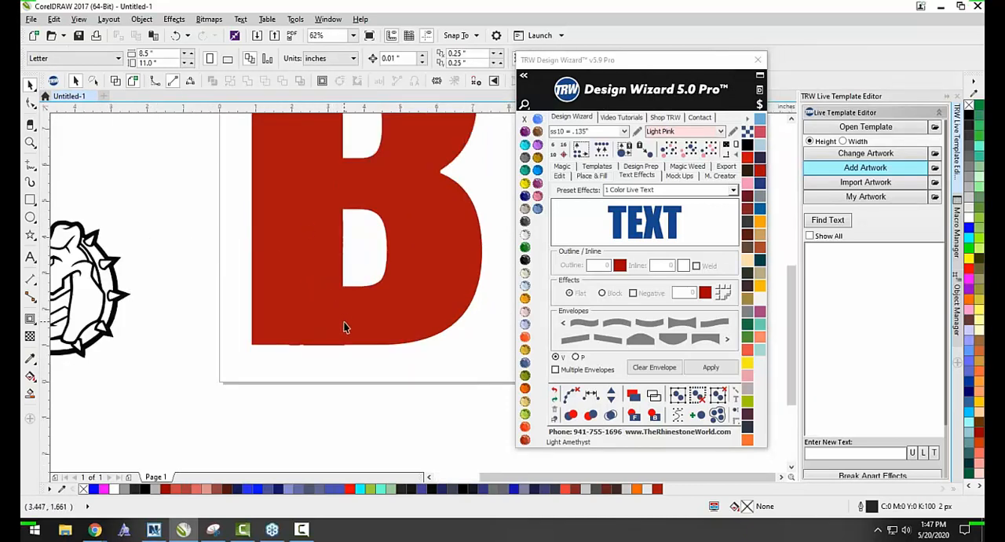
pyautogui.click(455, 186)
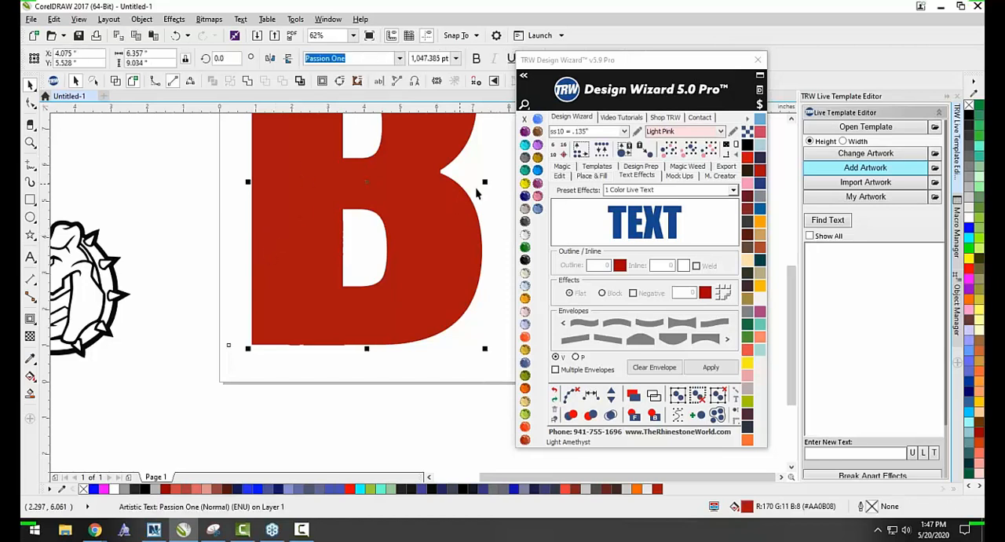
pyautogui.click(524, 197)
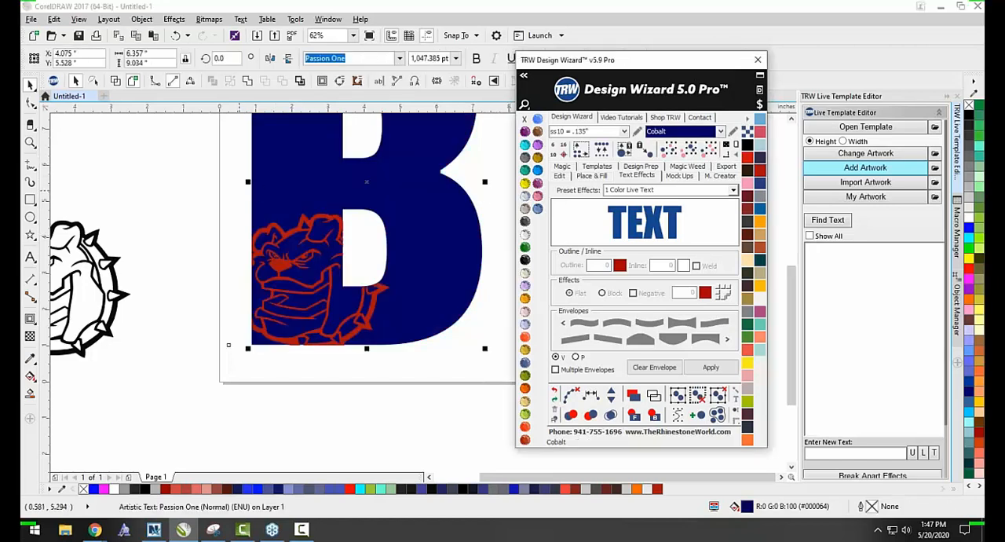
# Fill the intersected bulldog shape on the "B" with the Crystal color and deselect it.
pyautogui.click(277, 267)
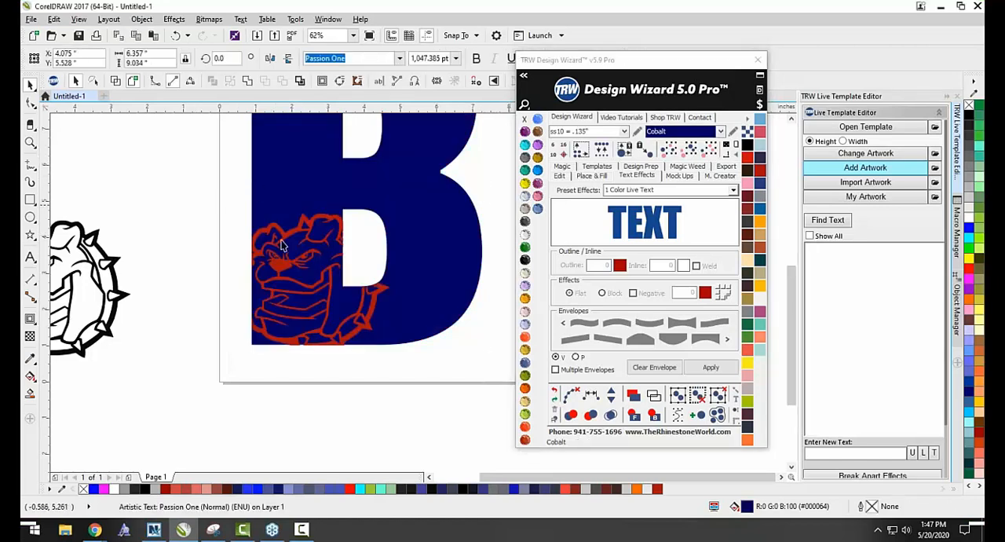
pyautogui.click(526, 234)
pyautogui.click(390, 367)
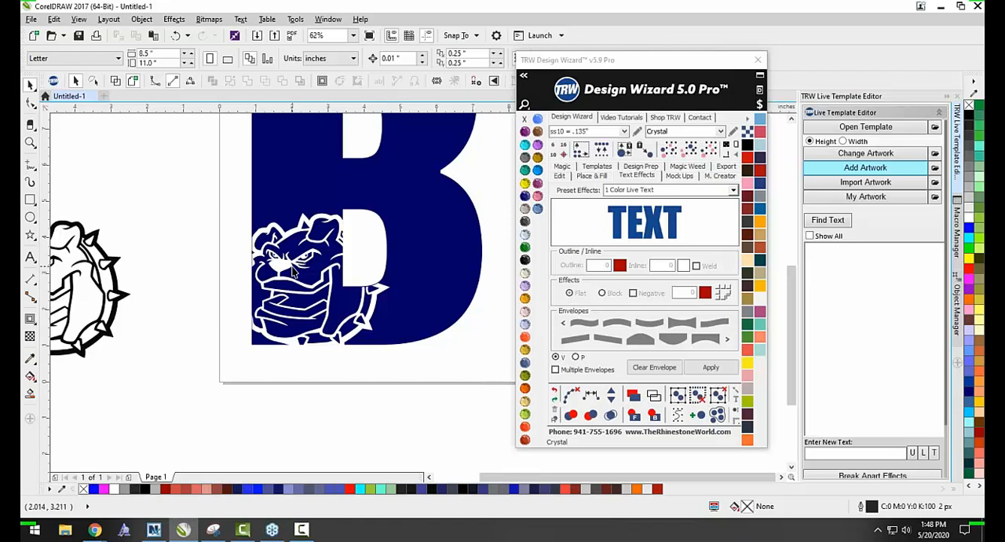
# Inspect the bulldog on the "B", close the Design Wizard, and move the intersected bulldog shape off the letter and delete it.
pyautogui.scroll(-2, 292, 270)
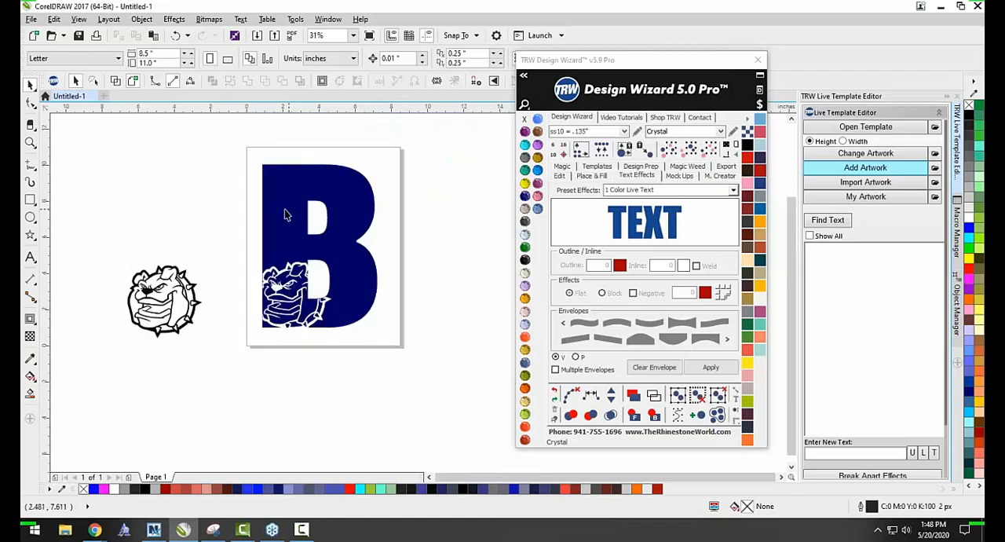
pyautogui.scroll(2, 278, 207)
pyautogui.scroll(-2, 284, 258)
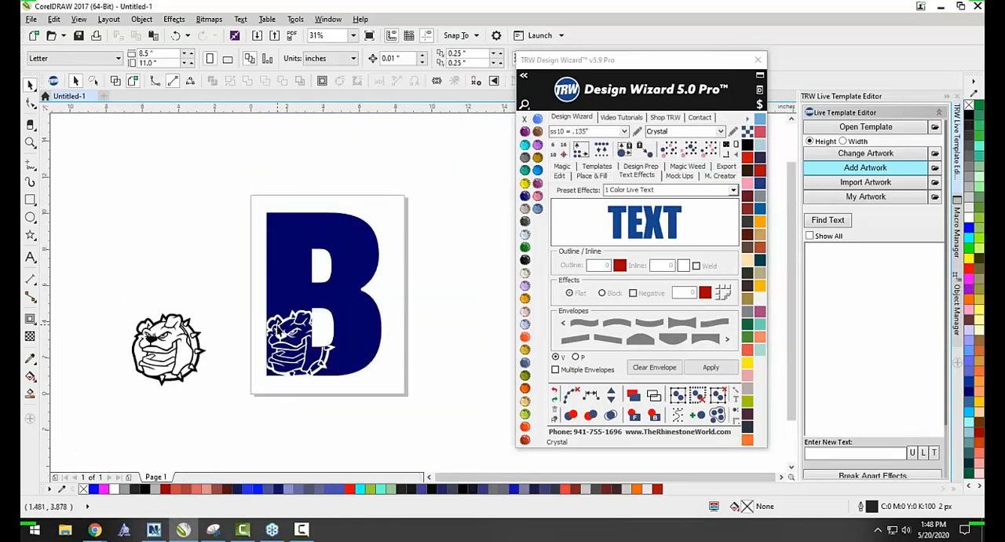
pyautogui.scroll(2, 279, 334)
pyautogui.scroll(-2, 281, 334)
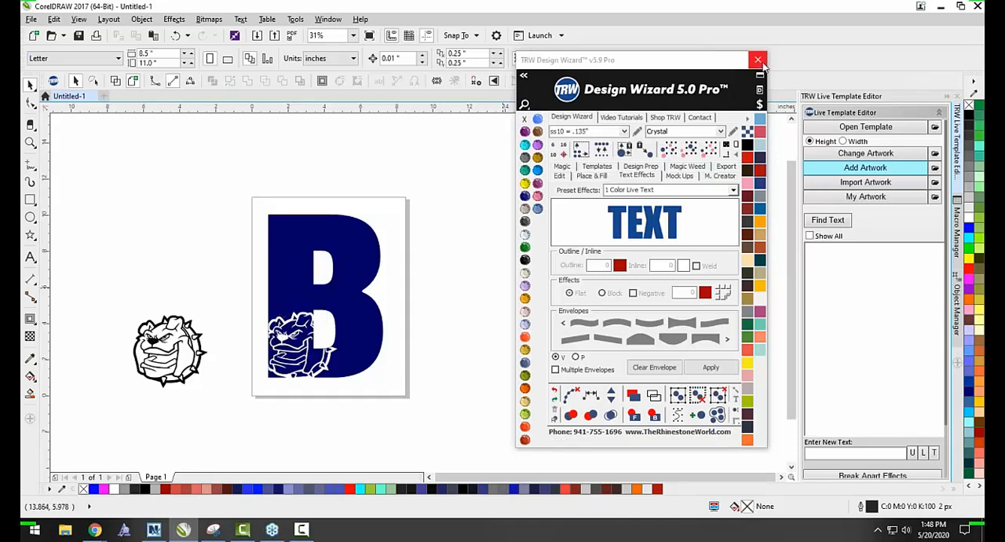
pyautogui.click(759, 60)
pyautogui.click(292, 344)
pyautogui.moveTo(298, 346); pyautogui.dragTo(165, 260)
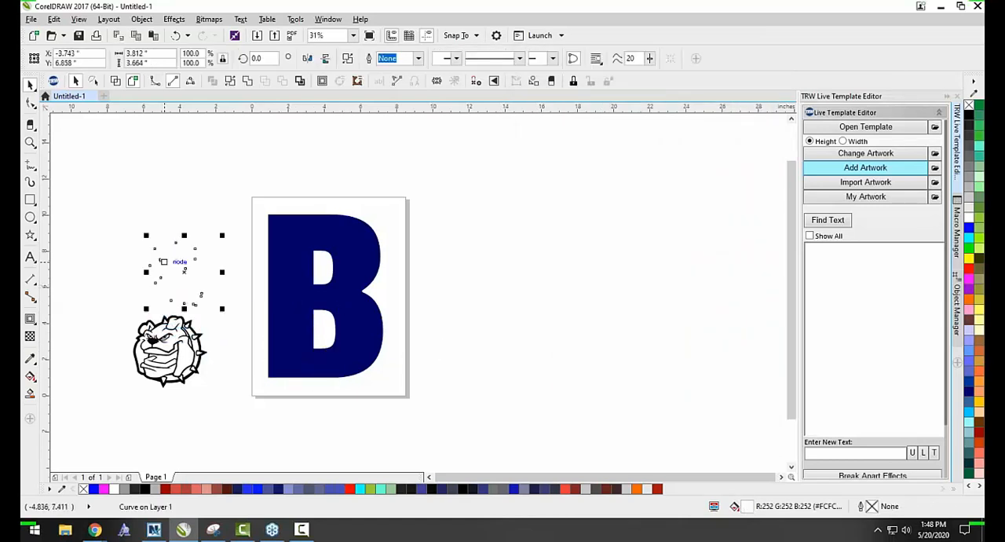
pyautogui.press('Delete')
# Open the artwork picker for adding clipart and search the TRW Clipart CDR folder for SOCCER.
pyautogui.click(170, 353)
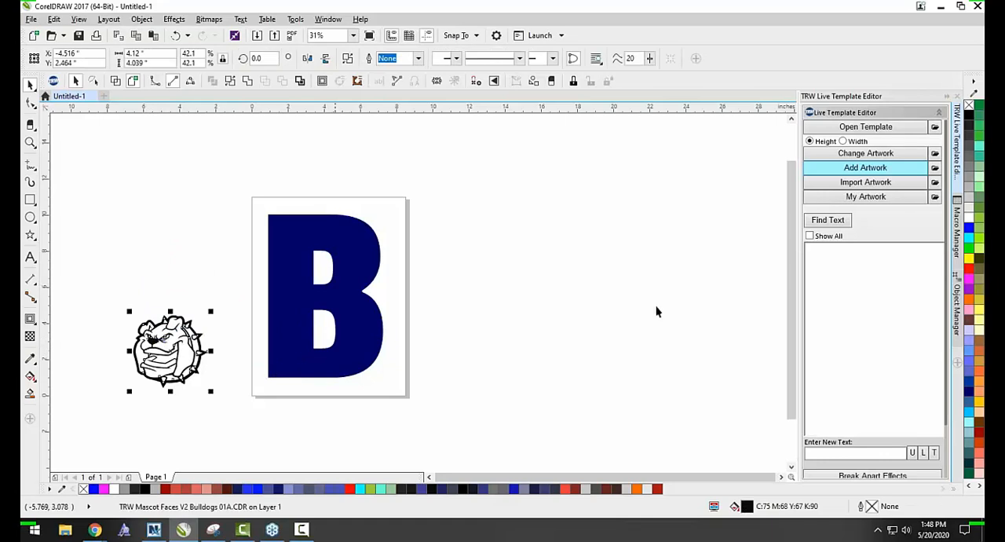
pyautogui.click(865, 167)
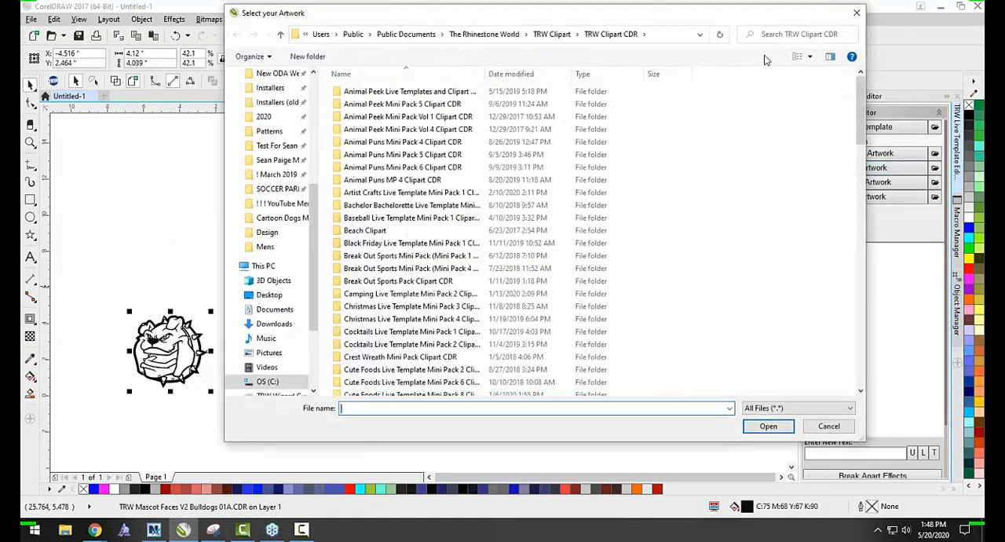
pyautogui.click(802, 34)
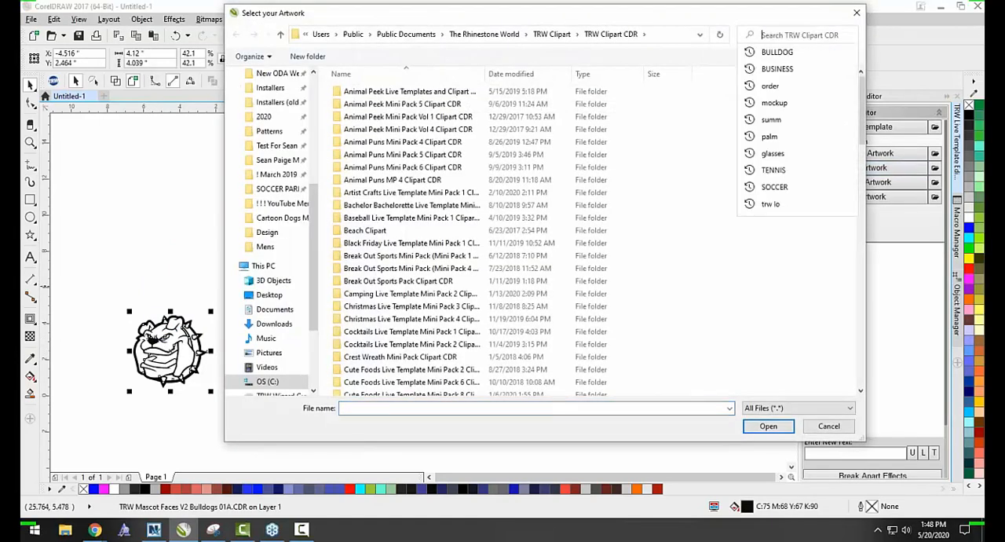
pyautogui.write('S')
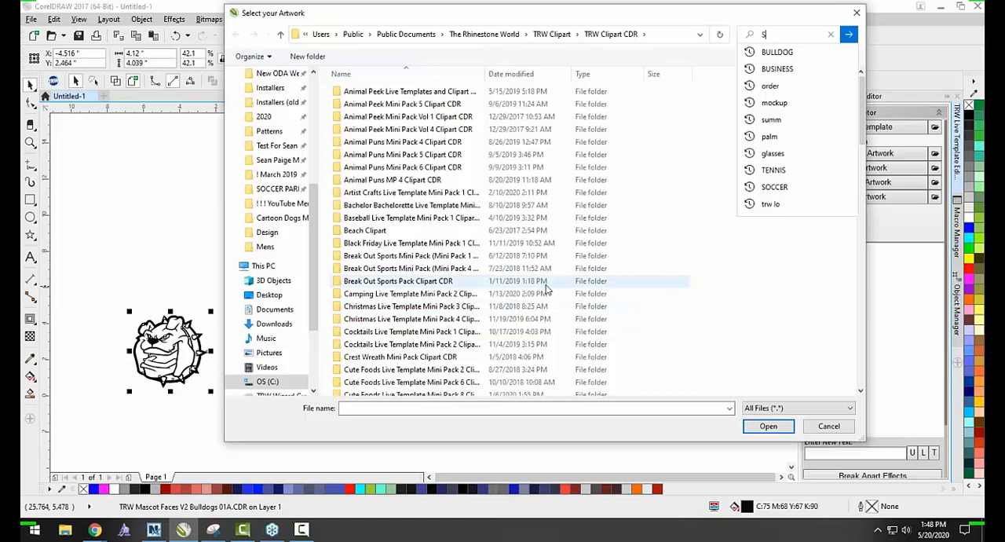
pyautogui.write('OCCER')
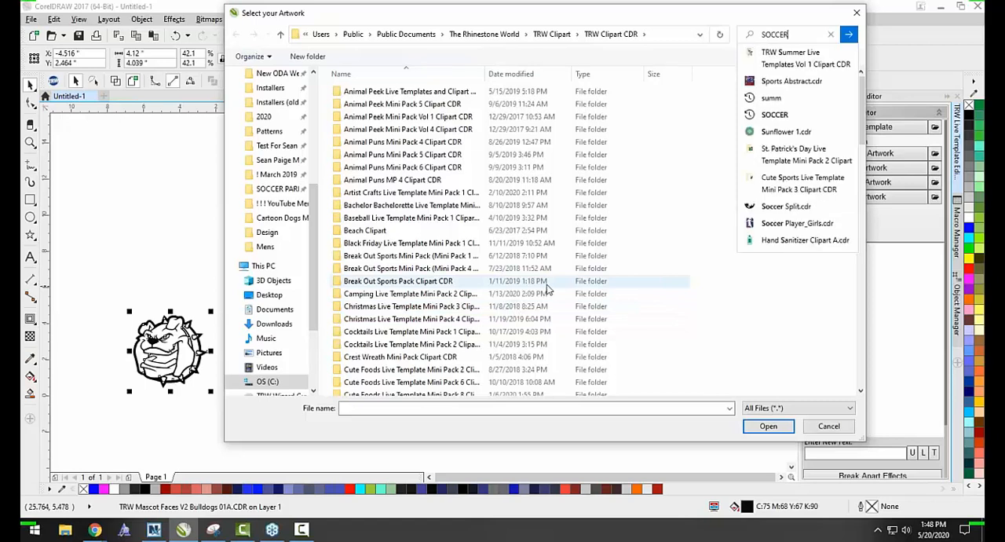
pyautogui.click(849, 36)
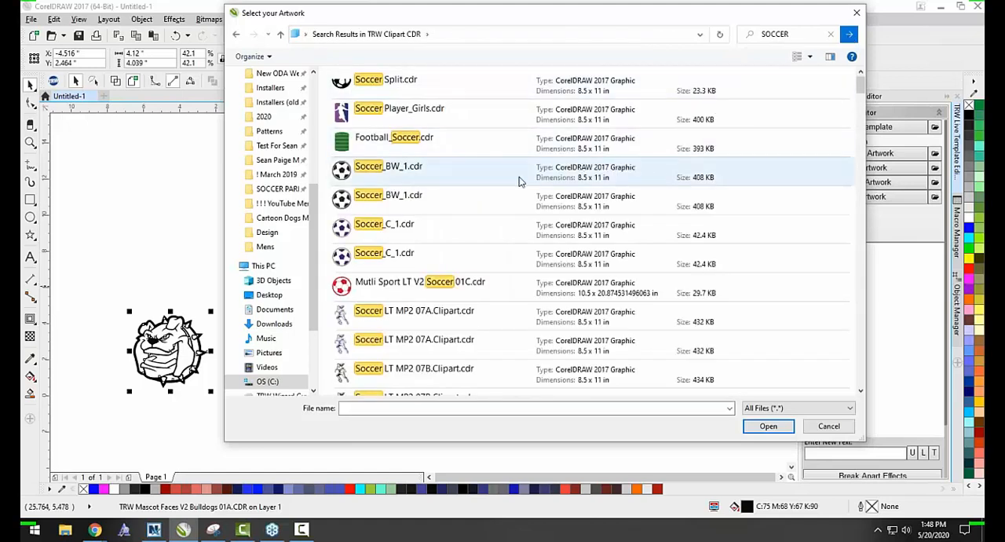
# Choose the thick soccer ball clipart TRW 0110A V3 from the search results and add it to the drawing.
pyautogui.scroll(-6, 450, 263)
pyautogui.scroll(-10, 450, 263)
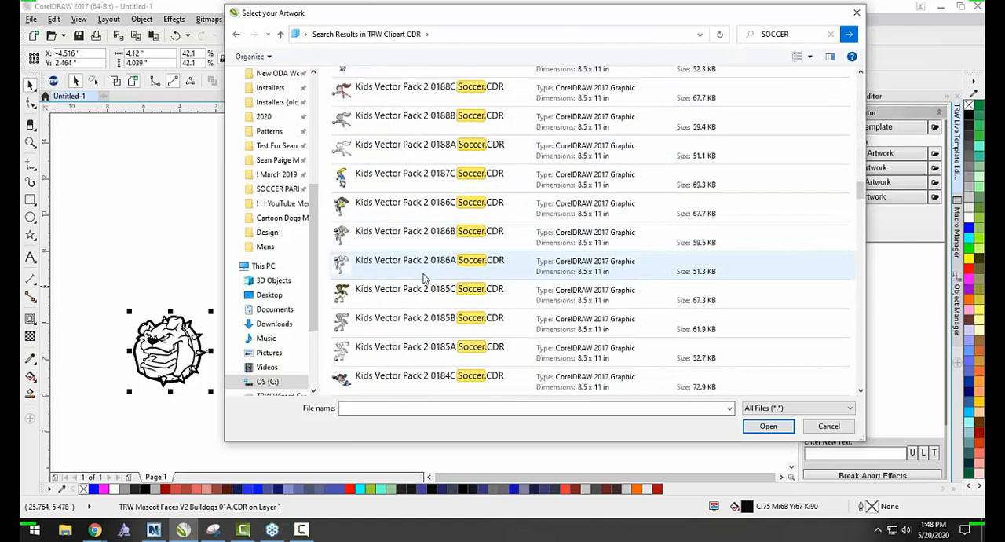
pyautogui.scroll(3, 421, 310)
pyautogui.doubleClick(421, 174)
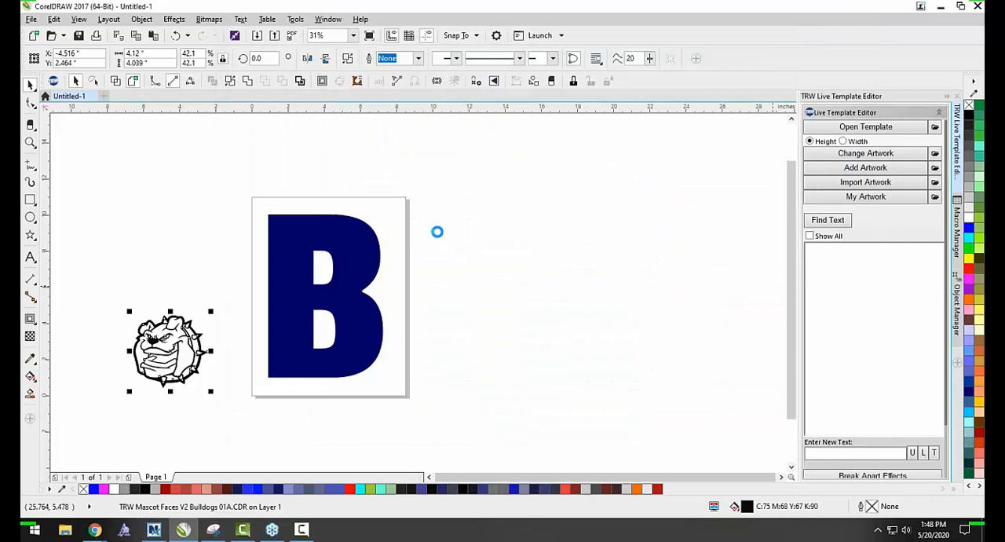
# Place the soccer ball beside the "B" and drop copies of it to make a scattered pattern of 15 balls.
pyautogui.moveTo(348, 299); pyautogui.dragTo(362, 317)
pyautogui.moveTo(335, 278); pyautogui.dragTo(472, 271)
pyautogui.moveTo(500, 234); pyautogui.dragTo(390, 252)
pyautogui.press('space')
pyautogui.press('space')
pyautogui.press('space')
pyautogui.press('space')
pyautogui.press('space')
pyautogui.press('space')
pyautogui.press('space')
pyautogui.press('space')
pyautogui.press('space')
pyautogui.press('space')
pyautogui.press('space')
pyautogui.press('space')
# Select all the scattered soccer balls and join them into a single object.
pyautogui.moveTo(422, 221); pyautogui.dragTo(432, 228)
pyautogui.scroll(-1, 577, 236)
pyautogui.moveTo(670, 159)
pyautogui.mouseDown()
pyautogui.moveTo(428, 361)
pyautogui.moveTo(454, 356)
pyautogui.mouseUp()
pyautogui.click(366, 58)
pyautogui.scroll(1, 481, 221)
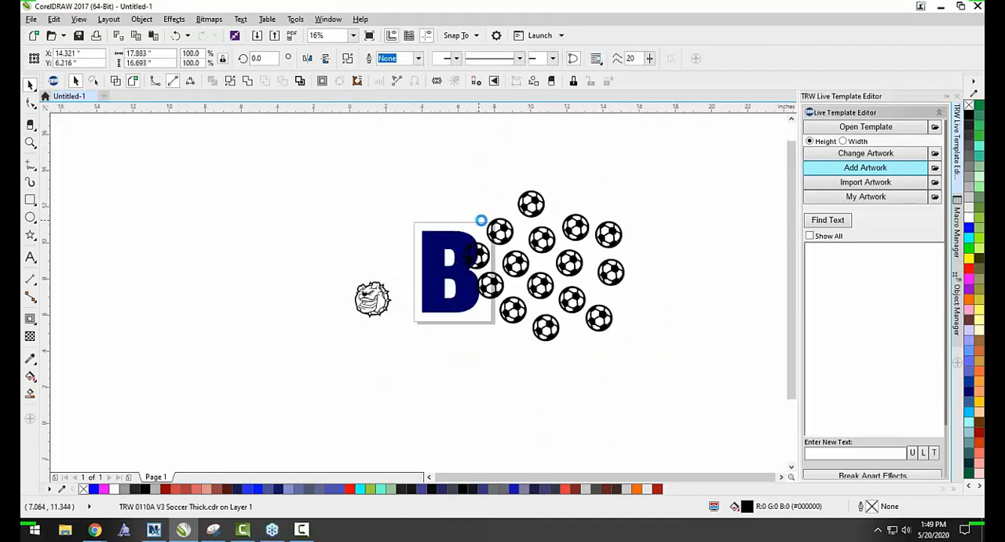
# Scale the soccer ball pattern to about 84%, fill it light gray, and position it over the letter "B".
pyautogui.scroll(-1, 505, 201)
pyautogui.moveTo(628, 186); pyautogui.dragTo(619, 203)
pyautogui.moveTo(574, 234); pyautogui.dragTo(501, 230)
pyautogui.scroll(2, 438, 230)
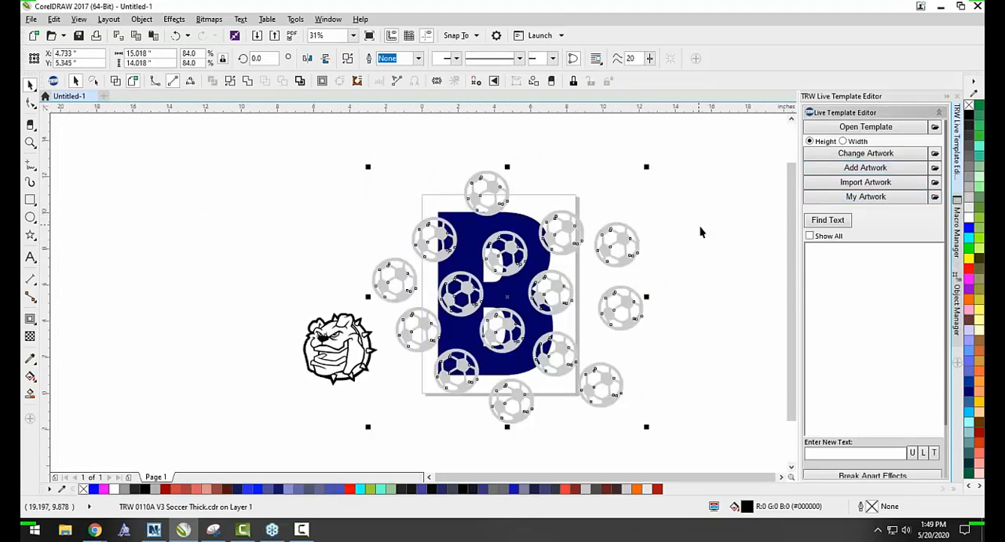
# Intersect the soccer ball pattern with the letter "B" and move the original pattern off the page, below the letter.
pyautogui.scroll(2, 453, 240)
pyautogui.keyDown('shift'); pyautogui.click(487, 229); pyautogui.keyUp('shift')
pyautogui.click(405, 59)
pyautogui.scroll(-1, 349, 176)
pyautogui.click(348, 176)
pyautogui.moveTo(430, 164); pyautogui.dragTo(629, 278)
pyautogui.moveTo(508, 204); pyautogui.dragTo(678, 426)
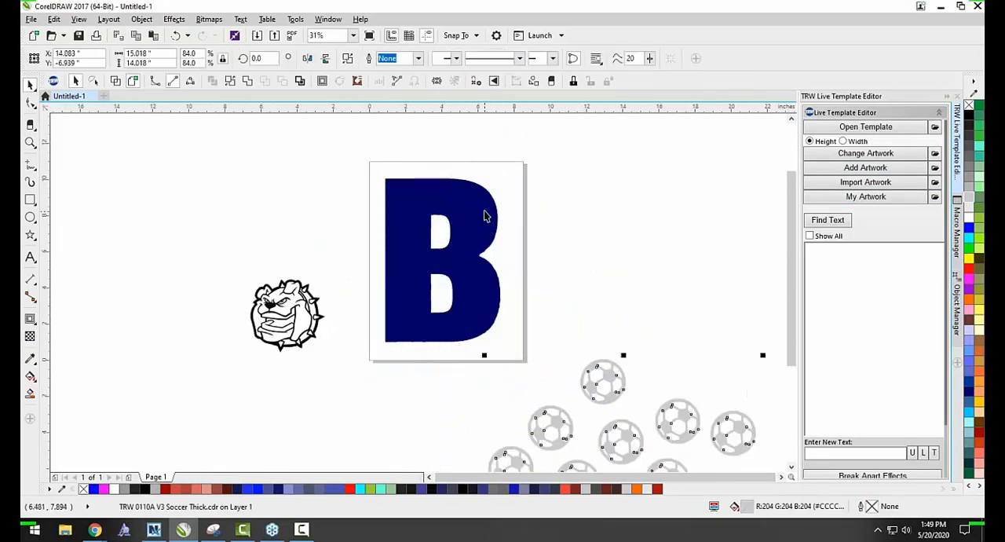
# Fill the letter "B" with dark gray (#4D4D4D) and deselect it.
pyautogui.click(485, 216)
pyautogui.click(968, 144)
pyautogui.click(680, 272)
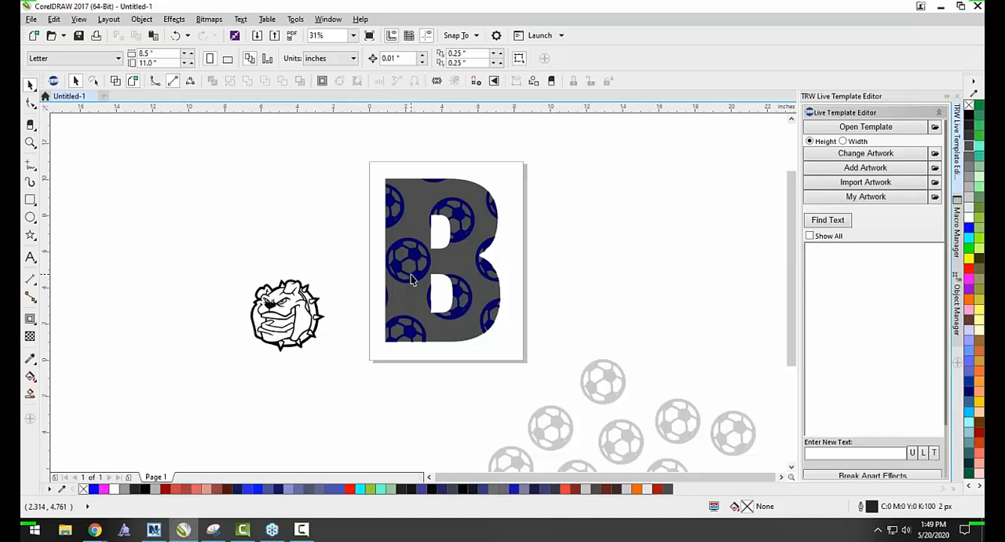
# Move the intersected soccer ball shape aside from the "B" to examine its cropped edges, and undo the move.
pyautogui.scroll(2, 408, 267)
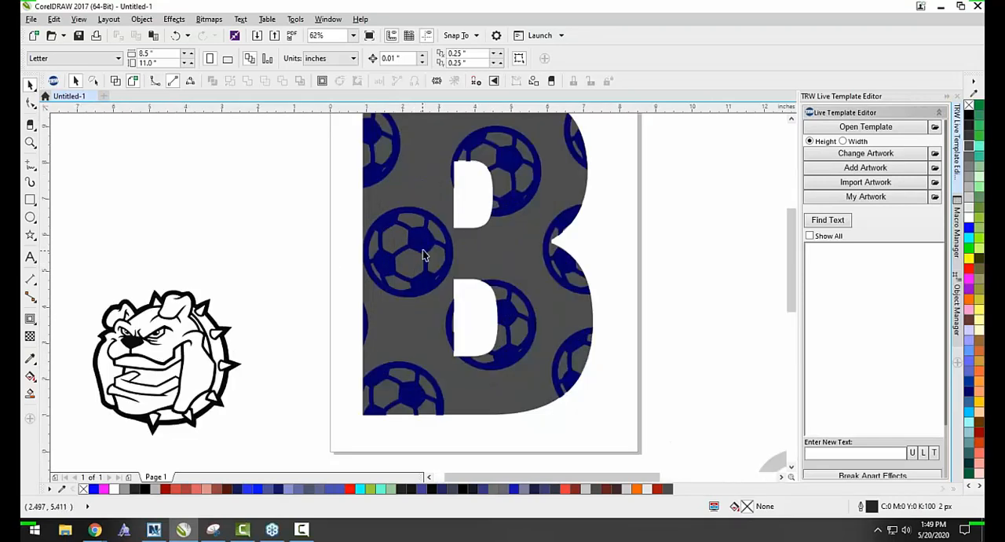
pyautogui.click(426, 255)
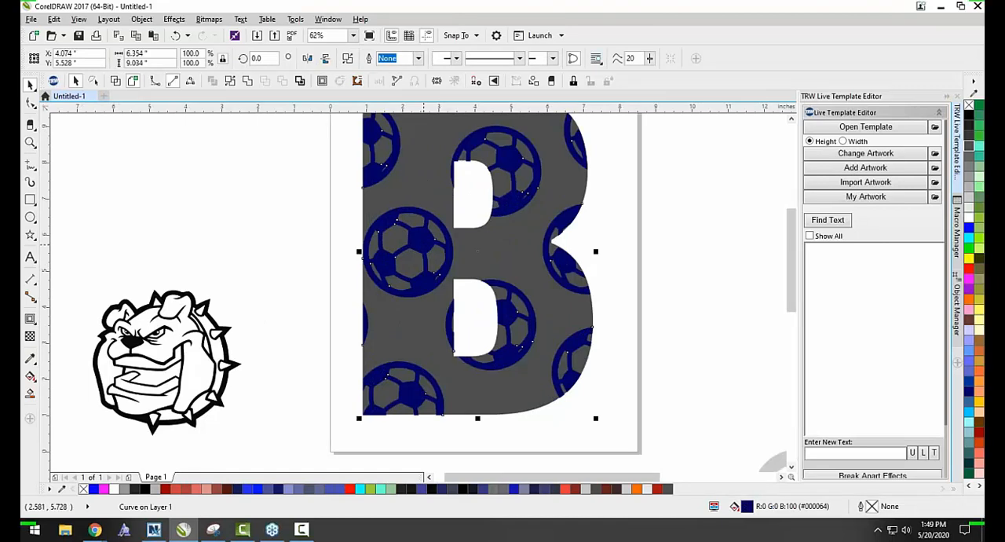
pyautogui.click(328, 220)
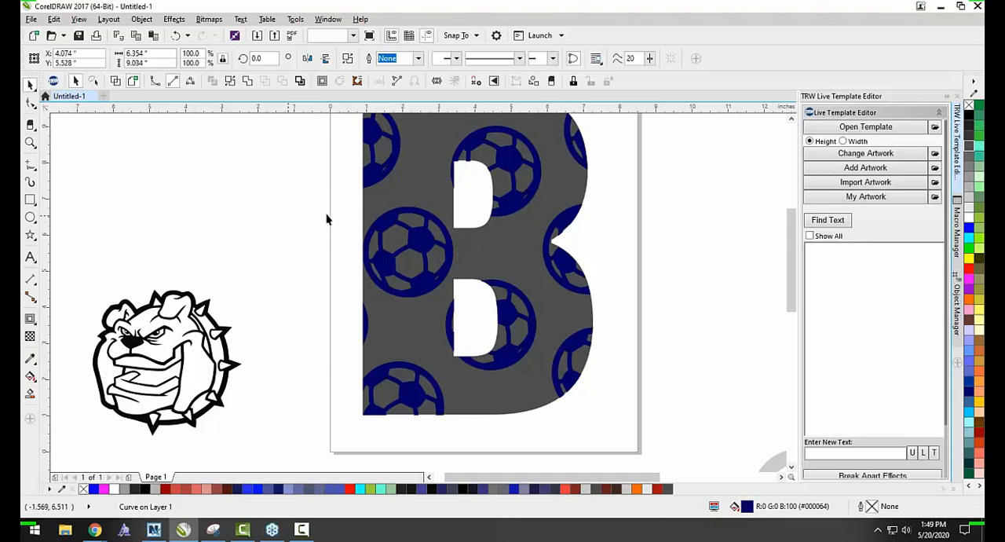
pyautogui.moveTo(366, 196); pyautogui.dragTo(506, 206)
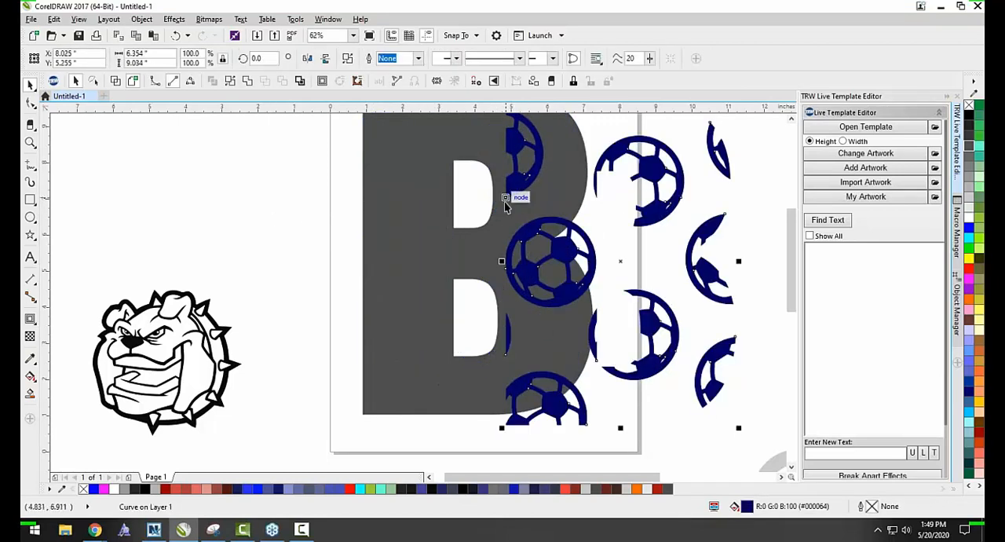
pyautogui.hotkey('ctrl', 'z')
pyautogui.click(633, 184)
# Shift the dark gray letter "B" out from under the soccer ball pattern, undo the move, and deselect it.
pyautogui.scroll(-1, 434, 170)
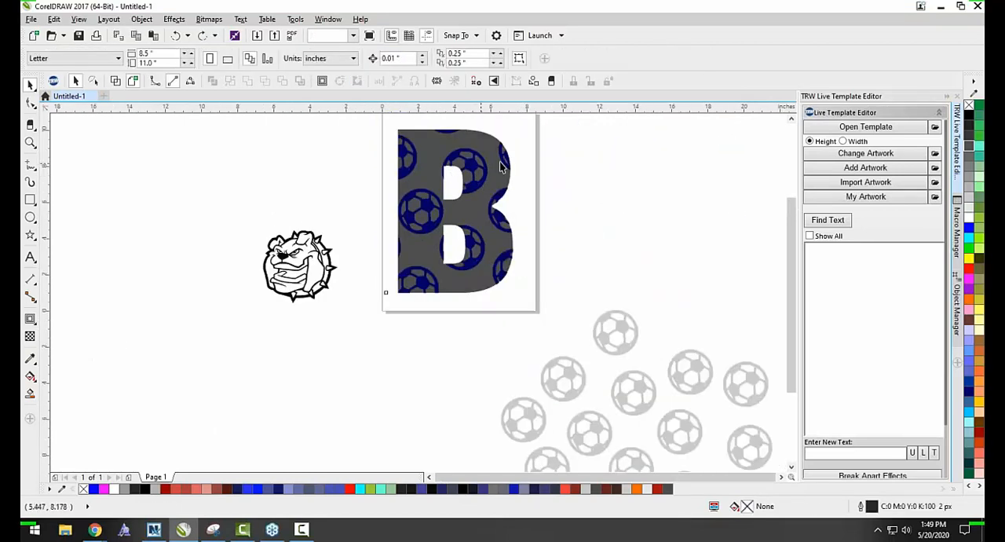
pyautogui.moveTo(500, 166); pyautogui.dragTo(577, 163)
pyautogui.hotkey('ctrl', 'z')
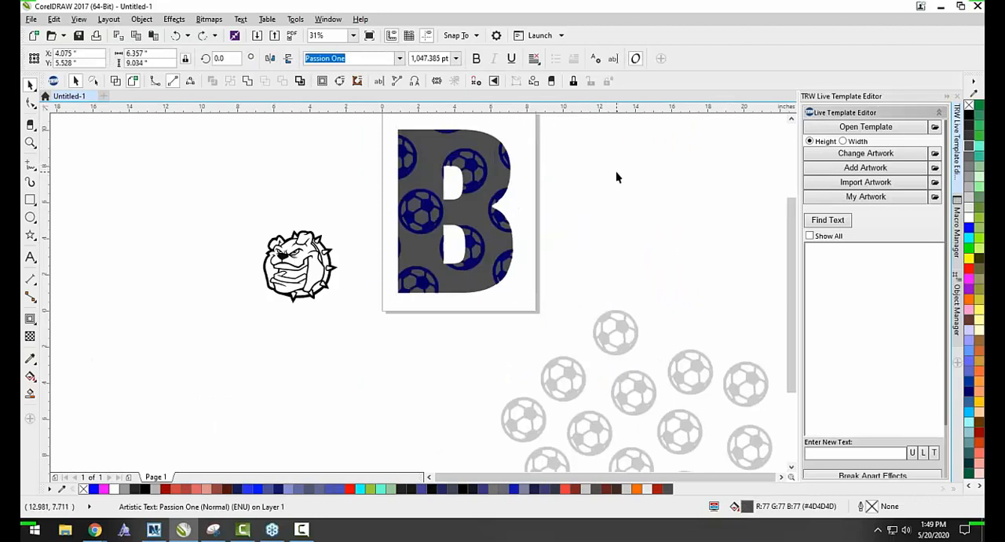
pyautogui.click(616, 176)
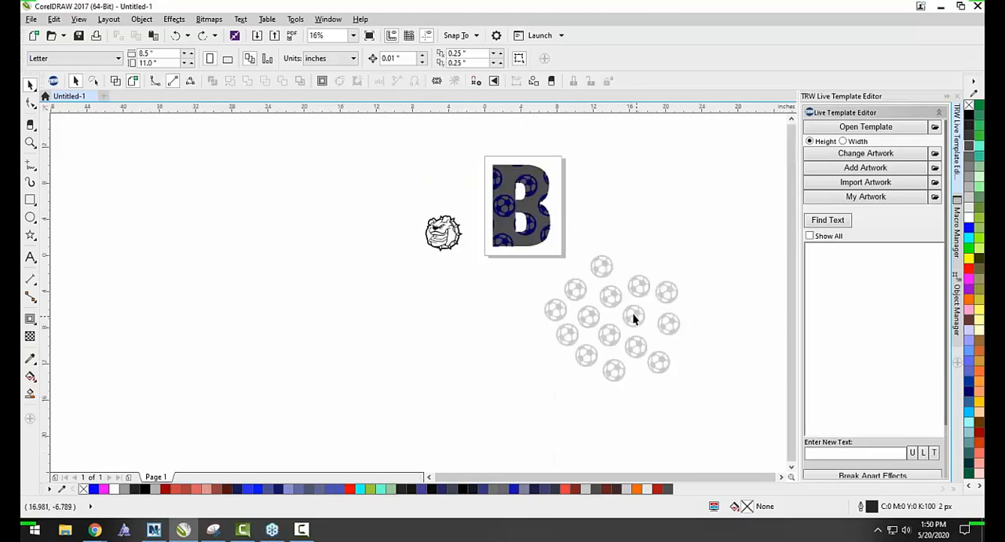
# Move the original soccer ball pattern up beside the page, fill it black, and deselect it.
pyautogui.click(601, 288)
pyautogui.moveTo(602, 288); pyautogui.dragTo(617, 212)
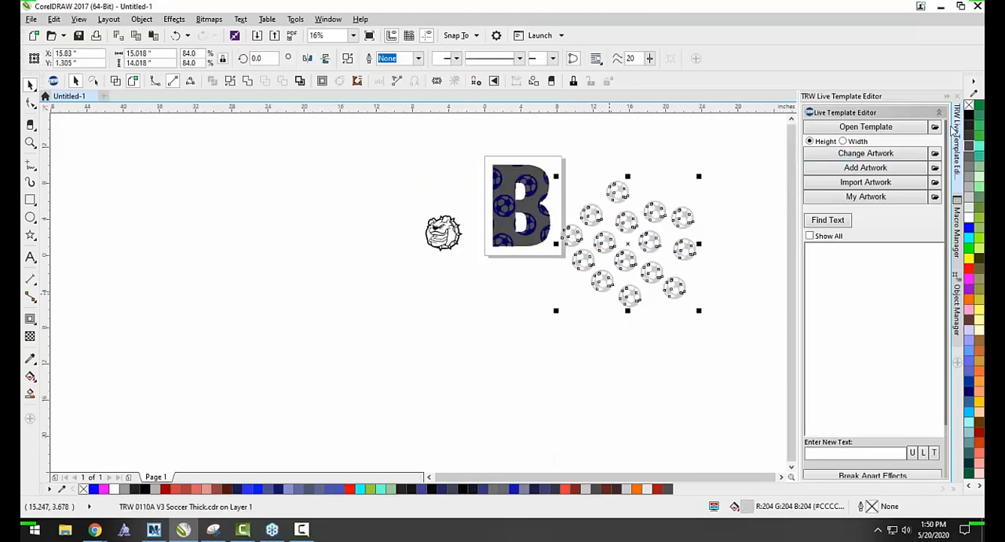
pyautogui.click(664, 182)
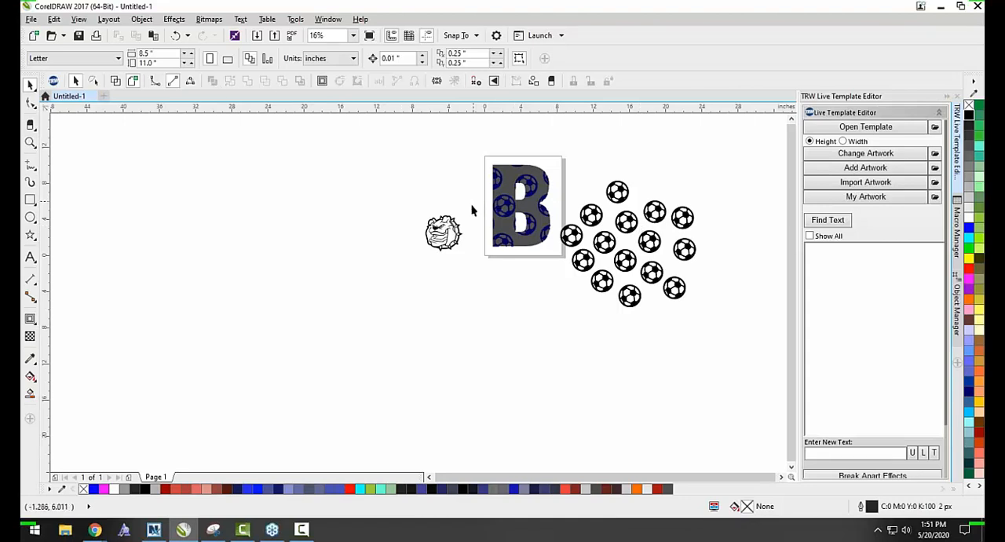
# Move the black soccer ball pattern down beside the page and place a copy of the letter "B" below the page.
pyautogui.moveTo(603, 265); pyautogui.dragTo(583, 290)
pyautogui.moveTo(522, 241); pyautogui.dragTo(482, 368)
pyautogui.rightClick(482, 367)
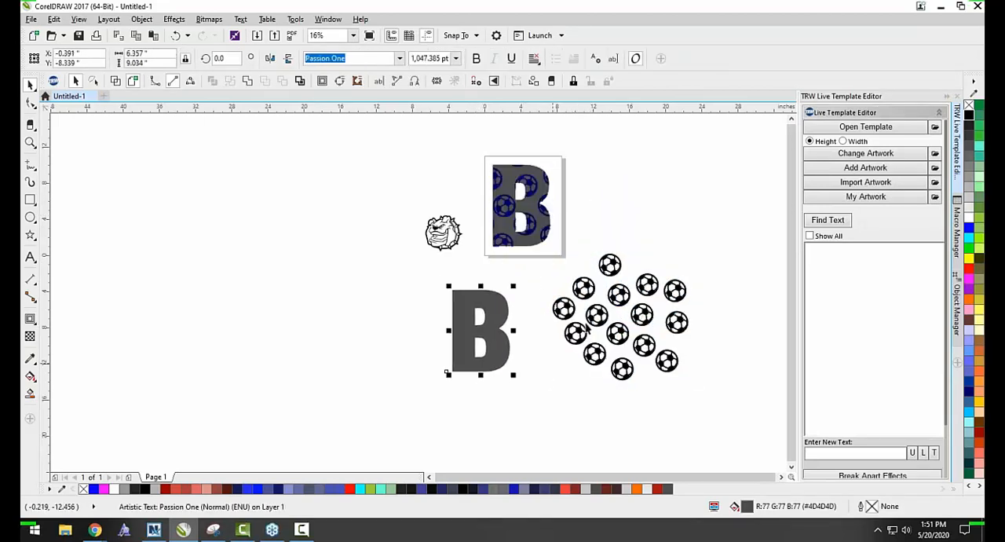
# Move the soccer ball pattern over the copied "B" and send the letter behind the pattern.
pyautogui.moveTo(588, 318); pyautogui.dragTo(437, 327)
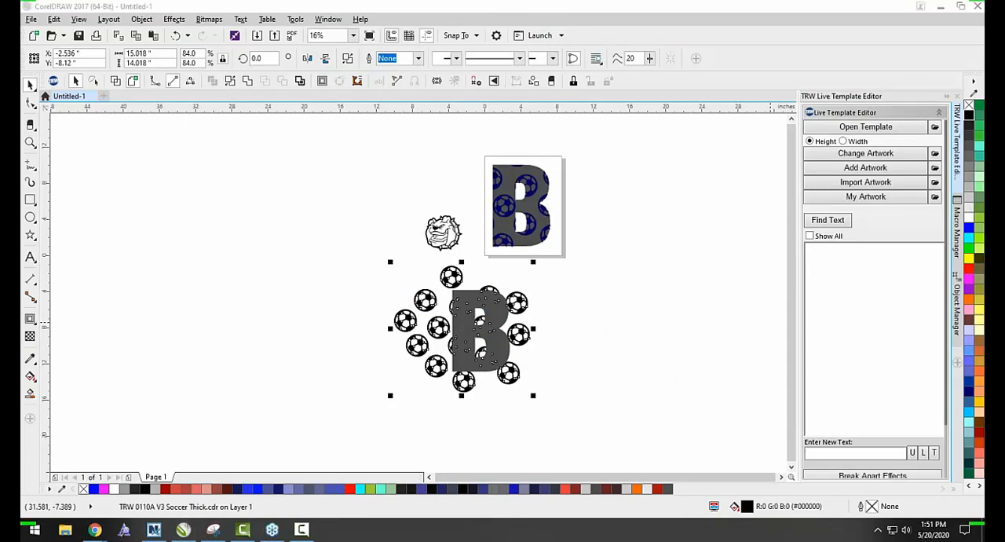
pyautogui.click(651, 360)
pyautogui.scroll(1, 492, 324)
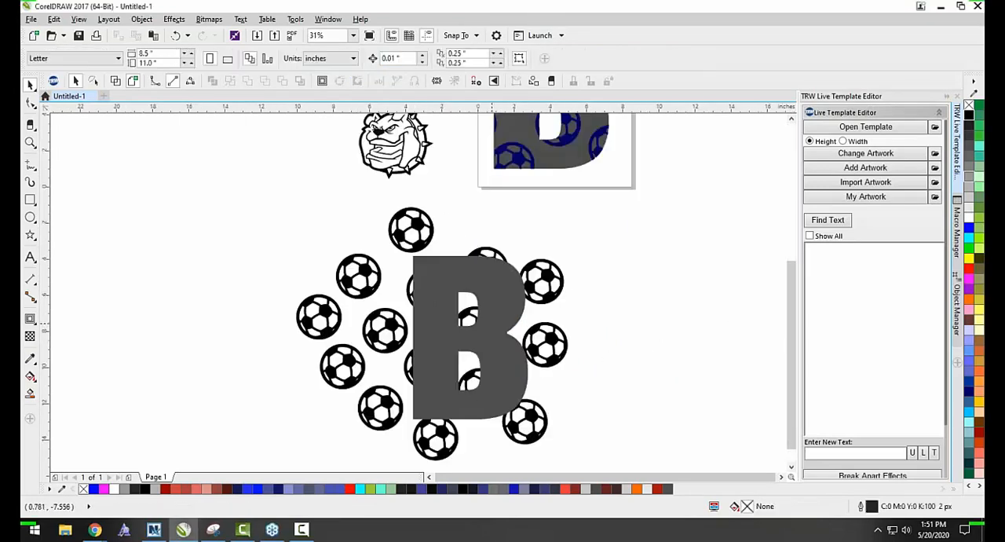
pyautogui.click(510, 302)
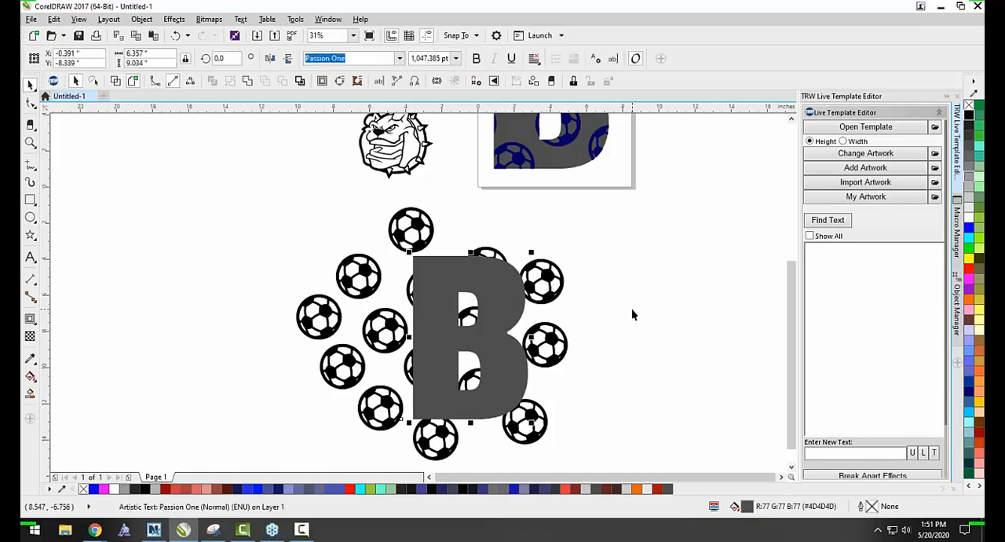
pyautogui.hotkey('shift', 'pagedown')
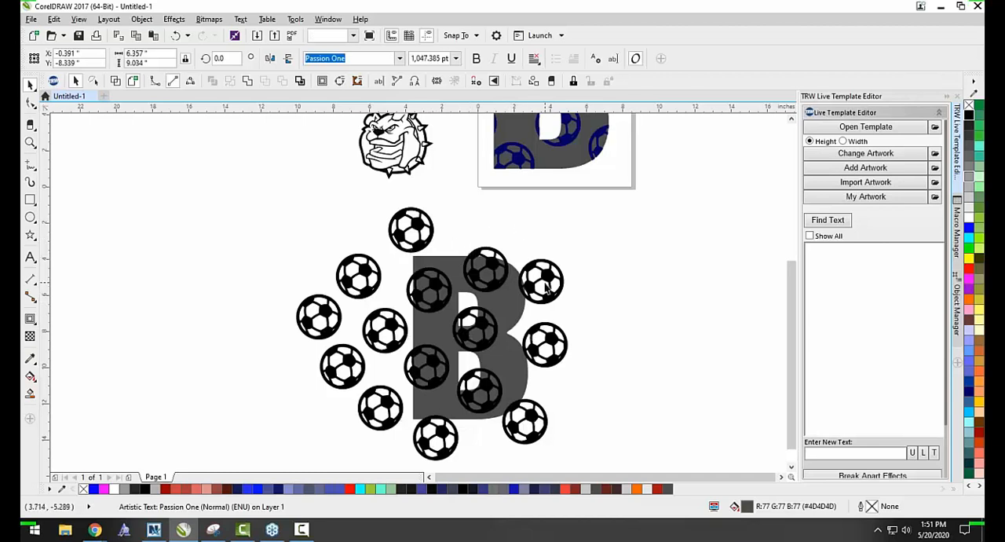
# Scale the soccer ball pattern down to about 12.3 by 11.5 inches and center it over the lower "B".
pyautogui.click(510, 273)
pyautogui.moveTo(571, 203); pyautogui.dragTo(521, 247)
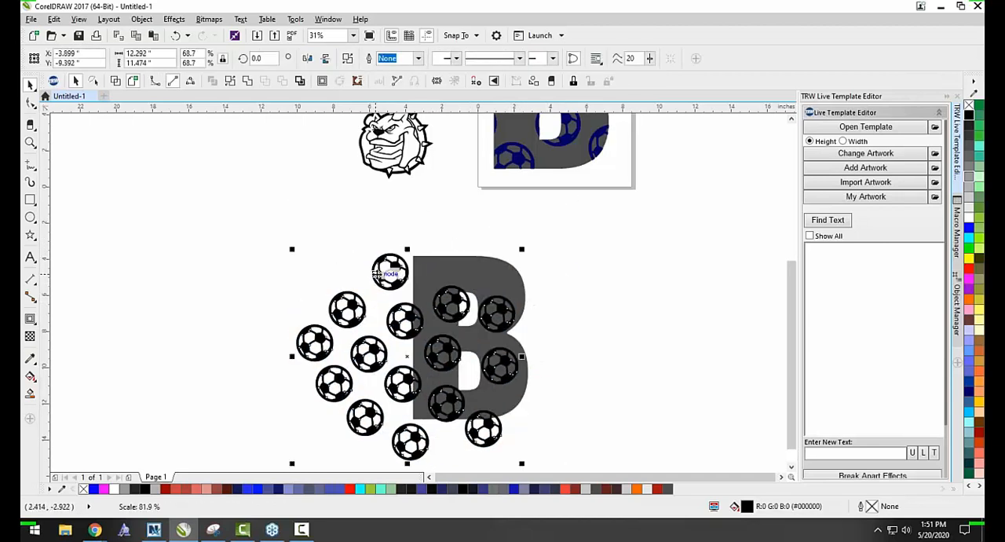
pyautogui.moveTo(361, 302); pyautogui.dragTo(427, 287)
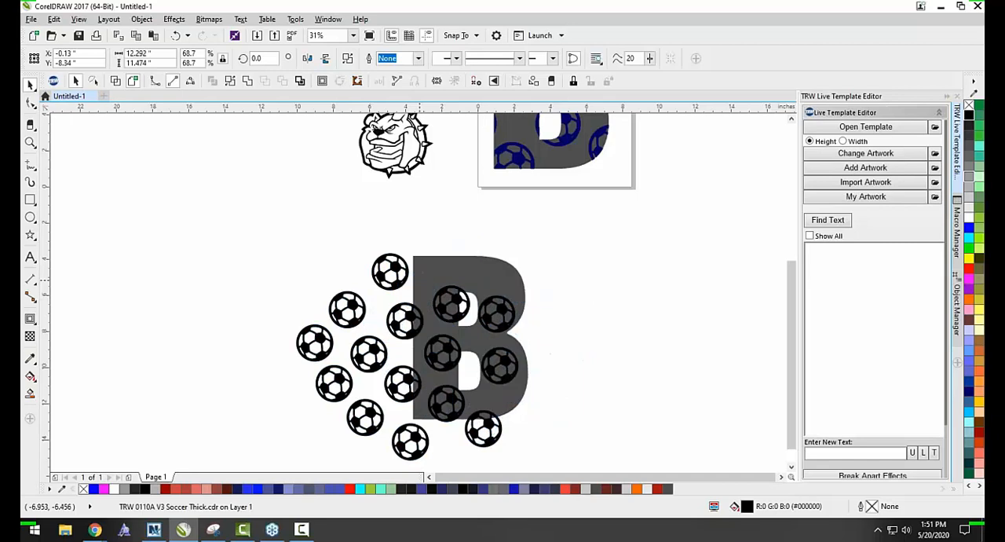
pyautogui.click(593, 326)
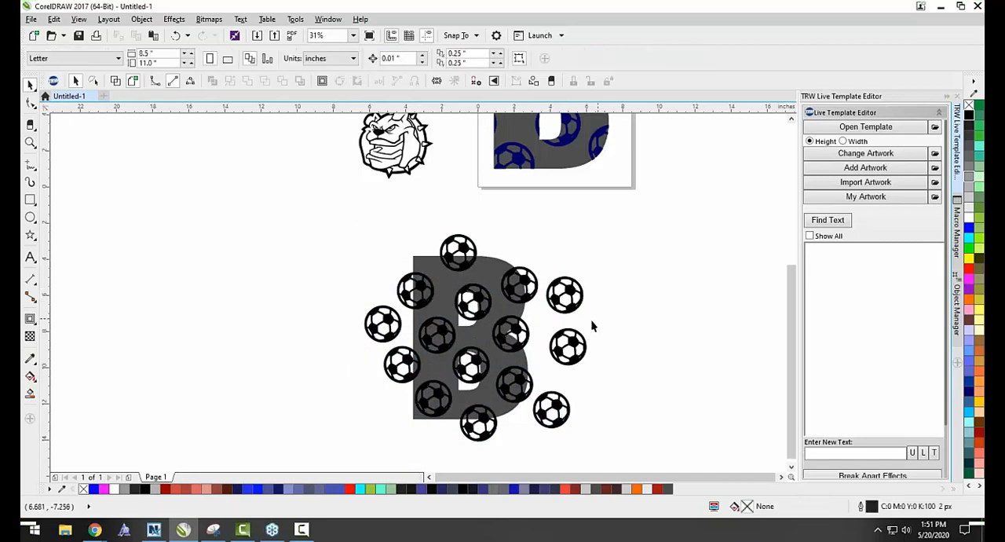
# Select the lower "B" together with the soccer ball pattern and apply Intersect to them.
pyautogui.click(493, 300)
pyautogui.keyDown('shift'); pyautogui.click(486, 275); pyautogui.keyUp('shift')
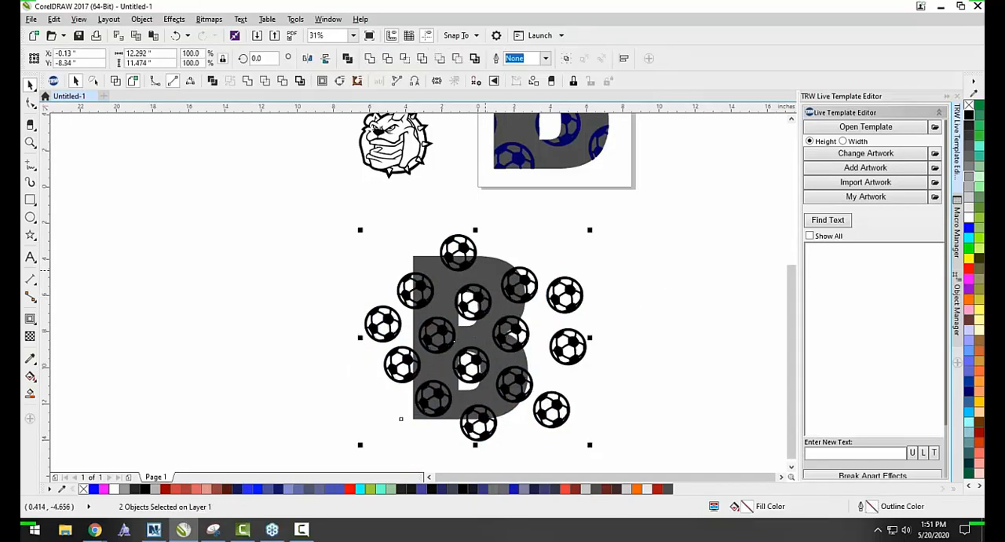
pyautogui.click(523, 222)
pyautogui.click(473, 257)
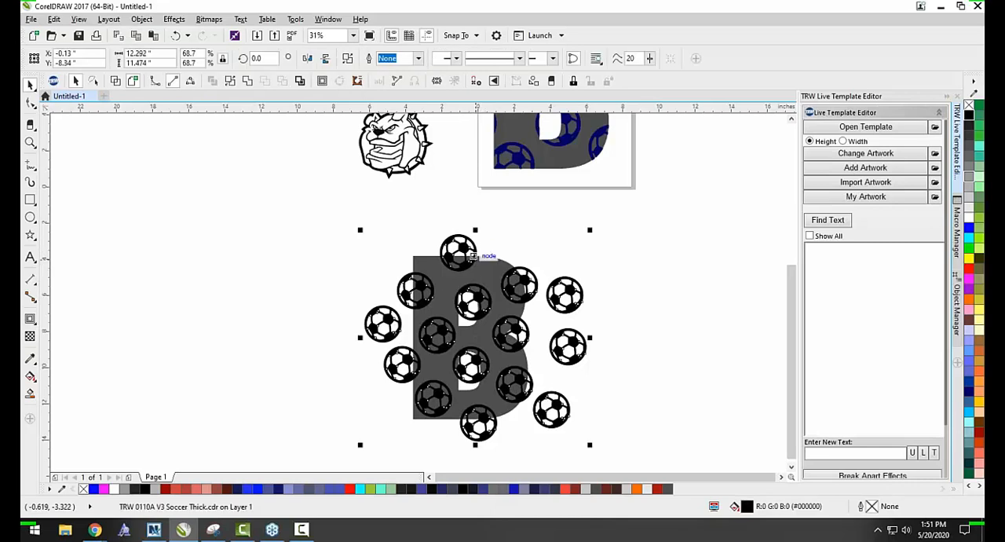
pyautogui.keyDown('shift'); pyautogui.click(489, 269); pyautogui.keyUp('shift')
pyautogui.click(528, 225)
pyautogui.click(491, 275)
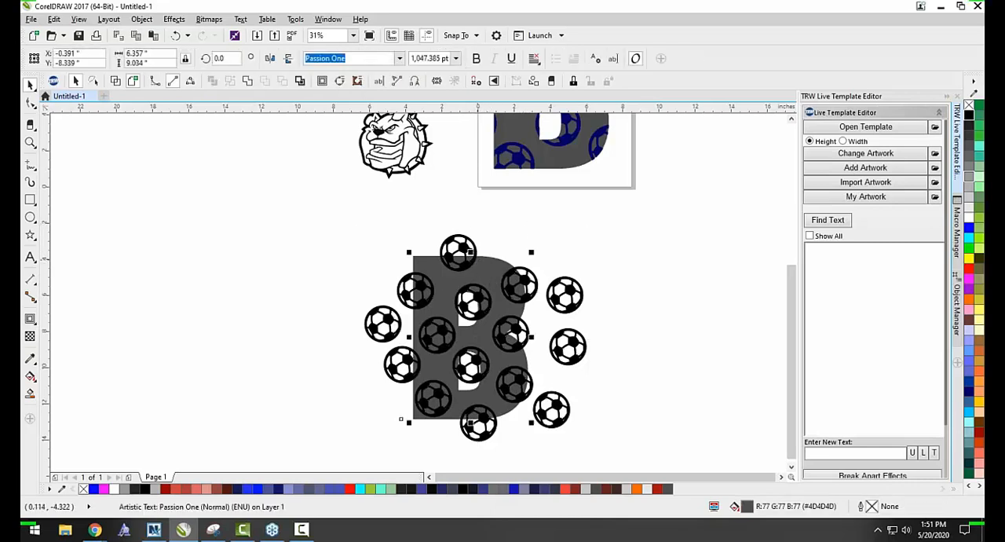
pyautogui.keyDown('shift'); pyautogui.click(460, 242); pyautogui.keyUp('shift')
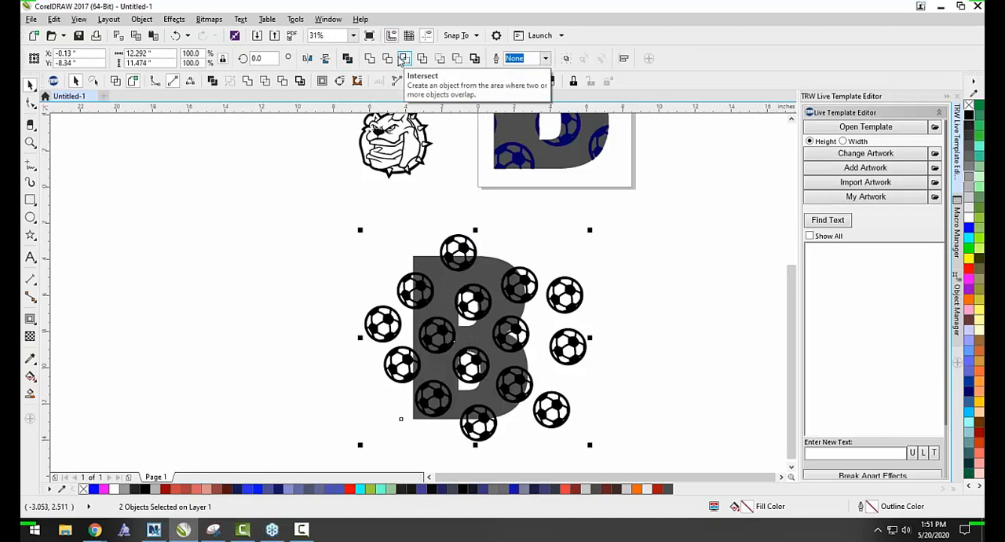
pyautogui.click(404, 60)
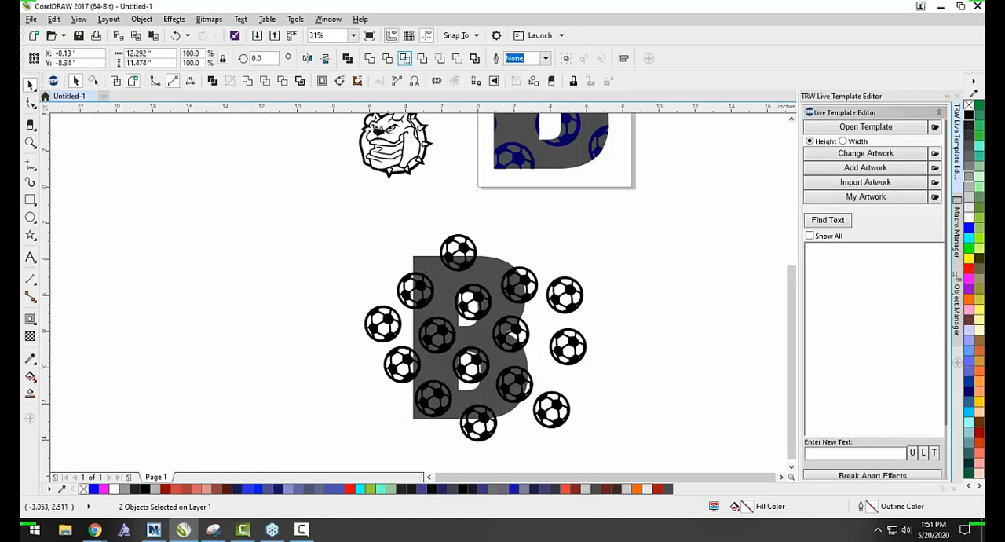
# Move the original soccer ball pattern off the lower "B" into the empty area to the right of the letter.
pyautogui.click(324, 221)
pyautogui.moveTo(468, 251); pyautogui.dragTo(200, 233)
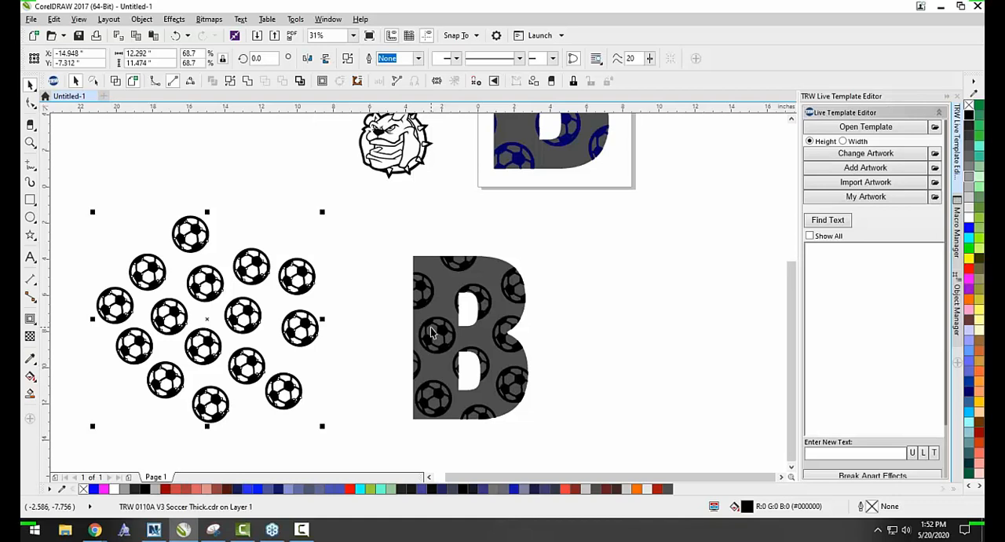
pyautogui.scroll(-2, 238, 346)
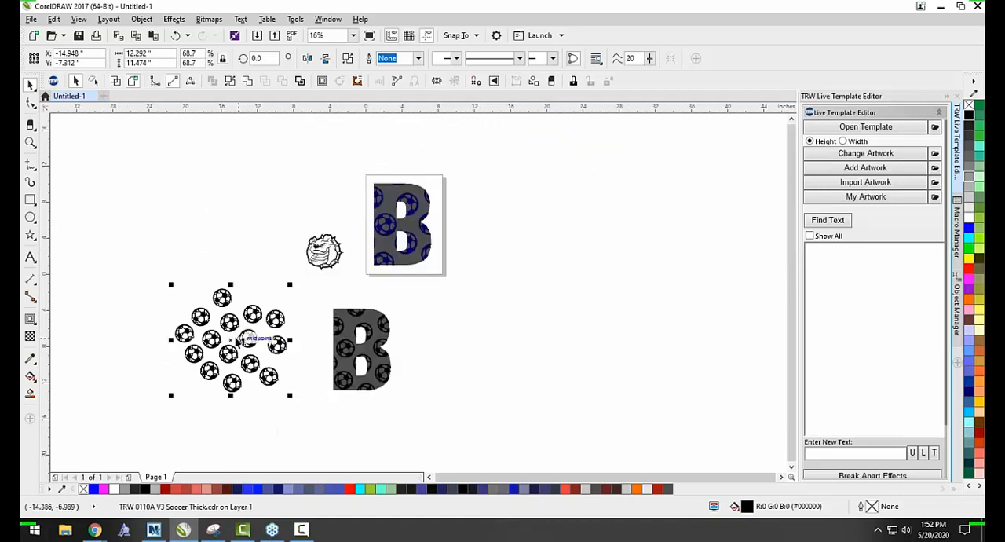
pyautogui.moveTo(238, 340); pyautogui.dragTo(475, 322)
pyautogui.scroll(2, 503, 363)
pyautogui.click(639, 285)
pyautogui.scroll(-2, 459, 322)
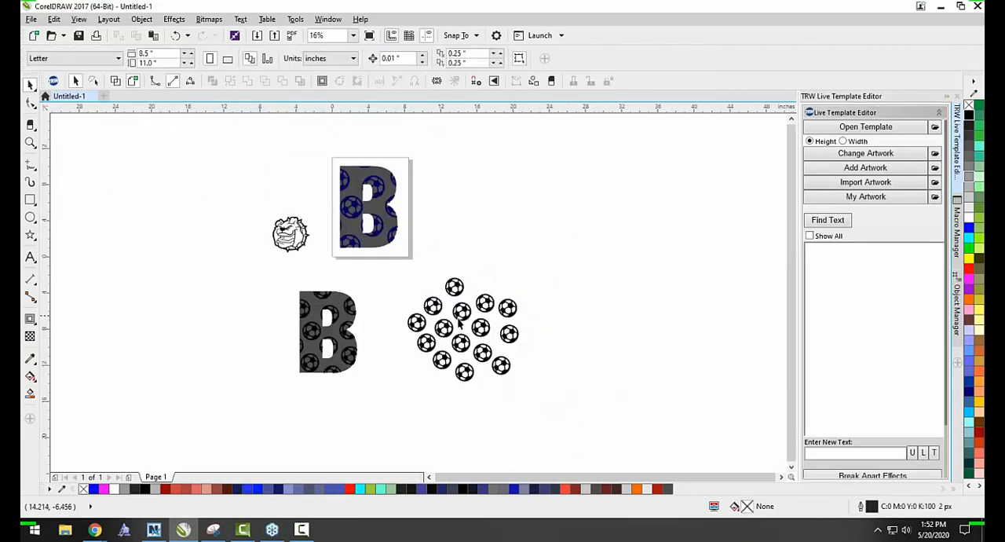
# Shift the original soccer ball pattern slightly up and closer to the lower "B".
pyautogui.scroll(2, 311, 362)
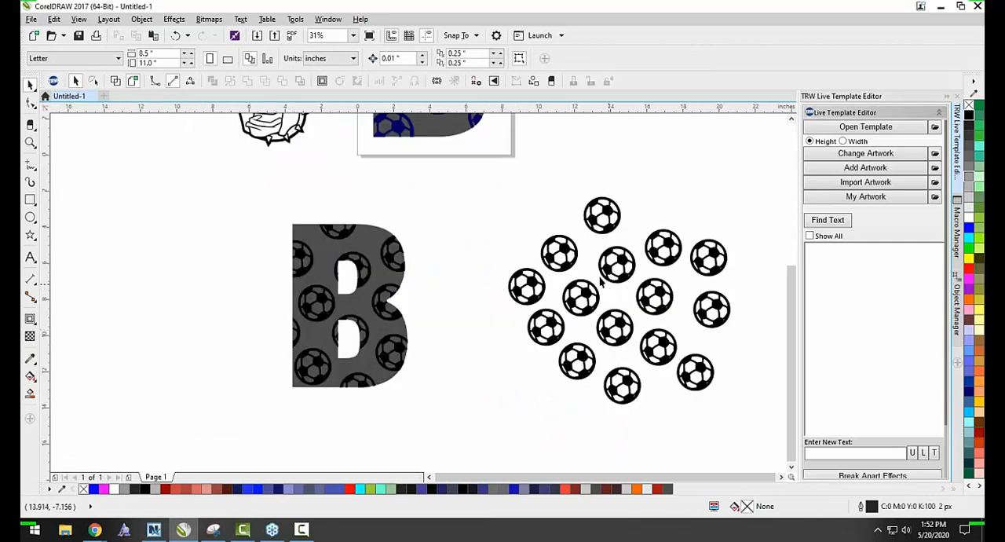
pyautogui.scroll(-2, 345, 336)
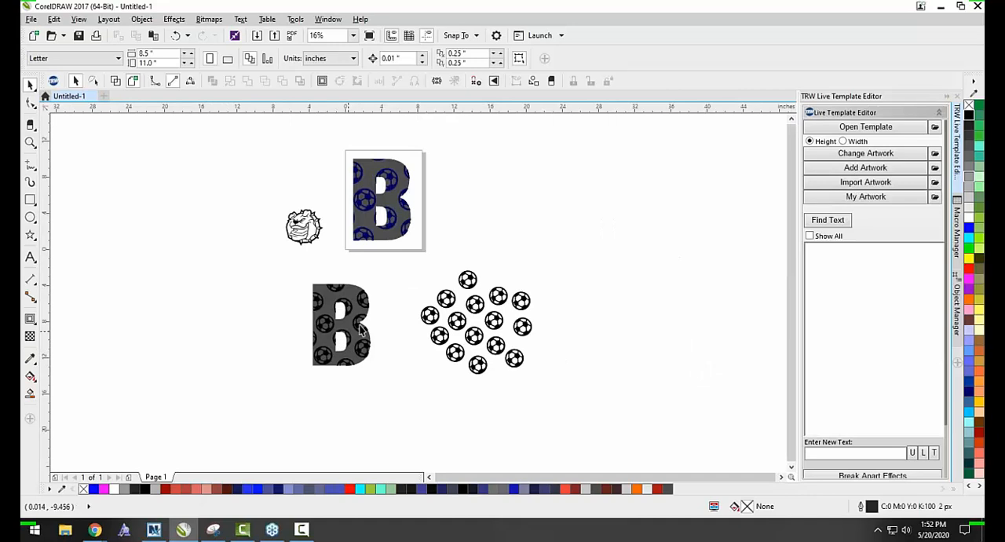
pyautogui.scroll(2, 341, 309)
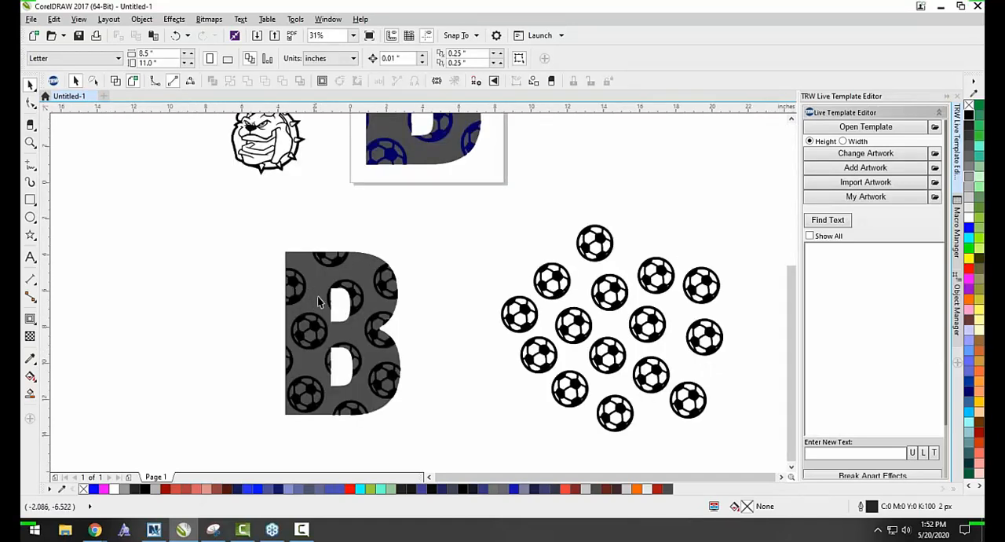
pyautogui.moveTo(628, 296); pyautogui.dragTo(567, 271)
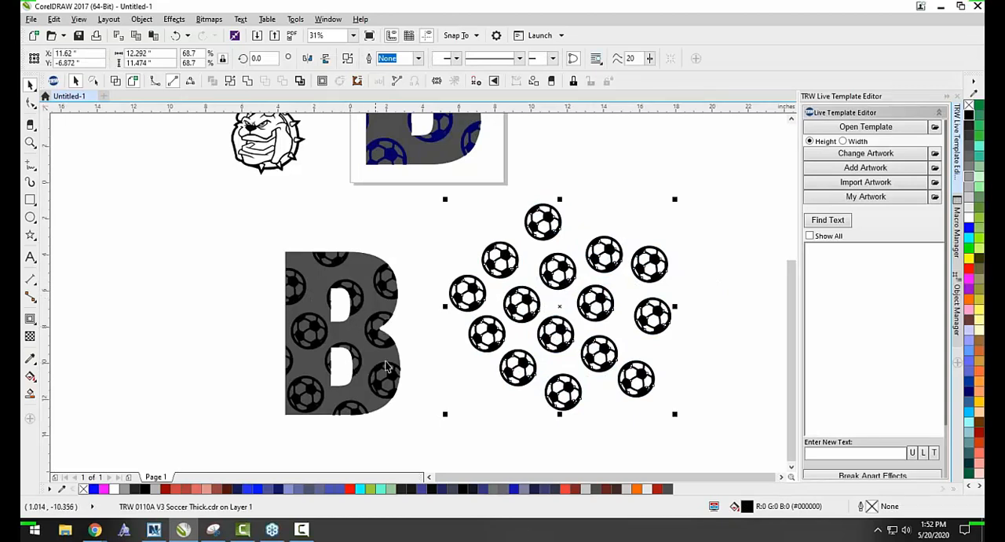
# Examine the cropped soccer balls inside the lower "B" next to the original pattern.
pyautogui.click(500, 346)
pyautogui.scroll(-2, 506, 330)
pyautogui.click(516, 313)
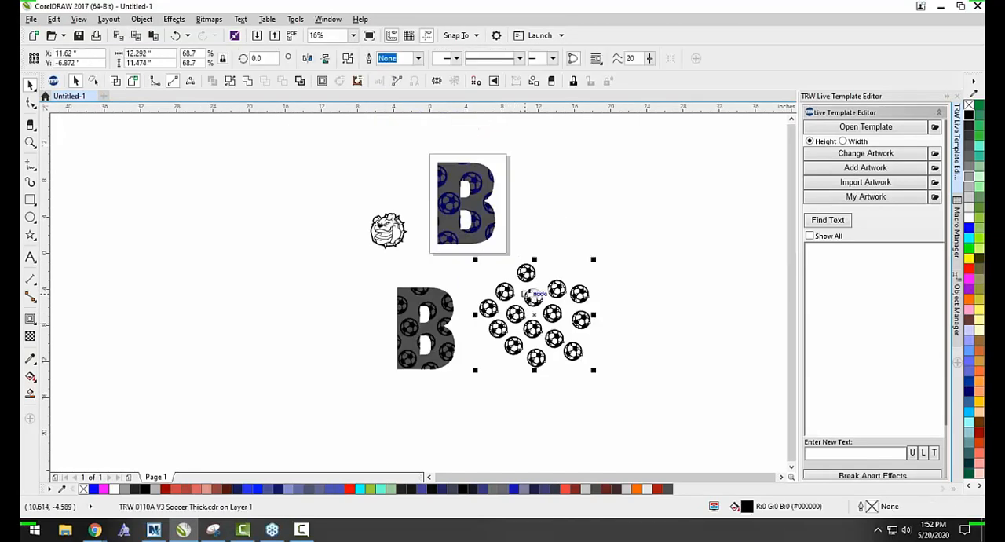
pyautogui.scroll(2, 568, 315)
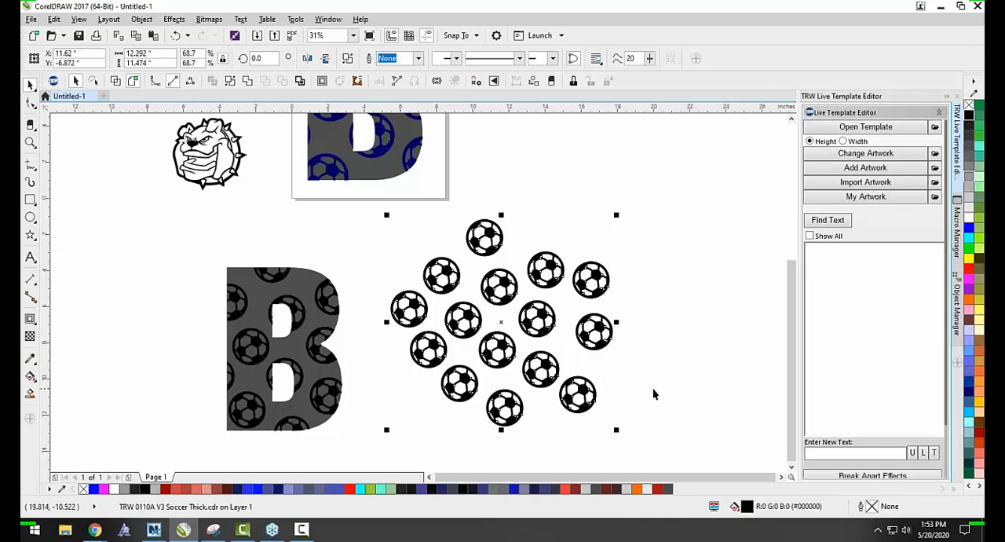
pyautogui.scroll(-4, 623, 345)
pyautogui.scroll(2, 507, 366)
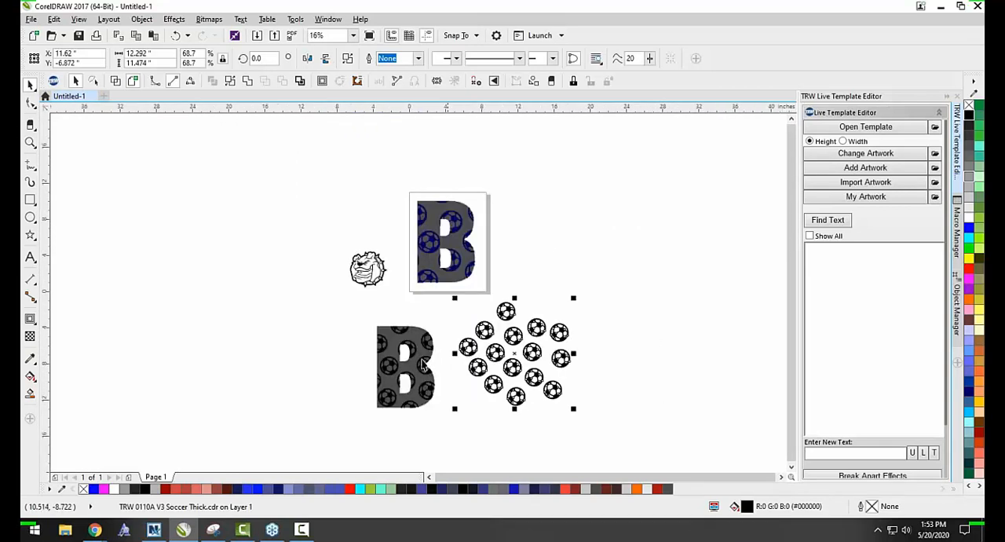
pyautogui.click(278, 283)
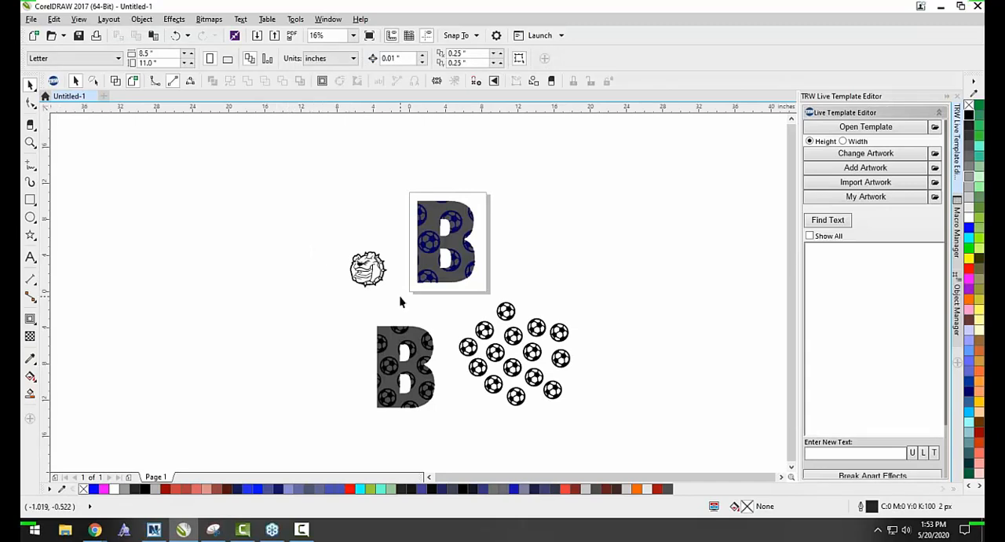
pyautogui.scroll(2, 404, 412)
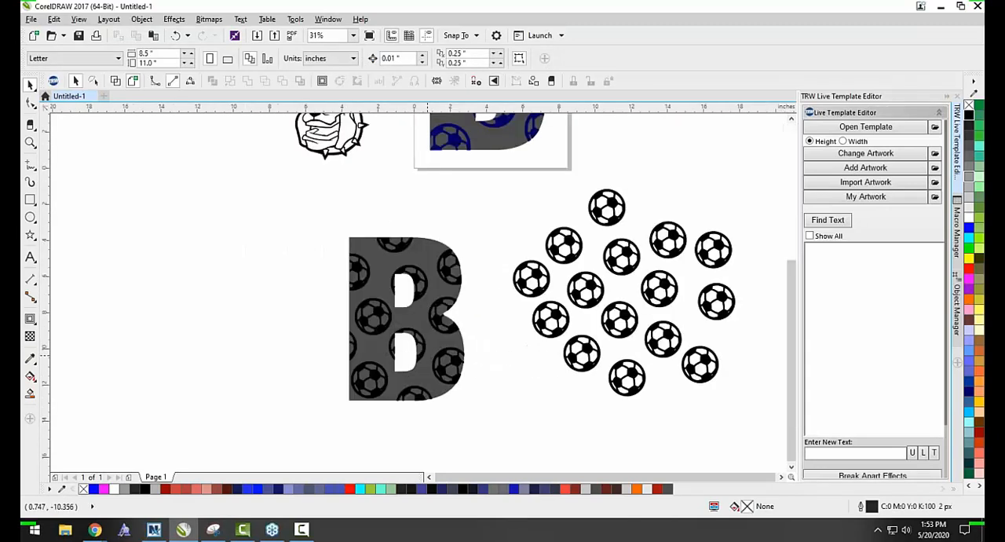
pyautogui.scroll(-2, 483, 316)
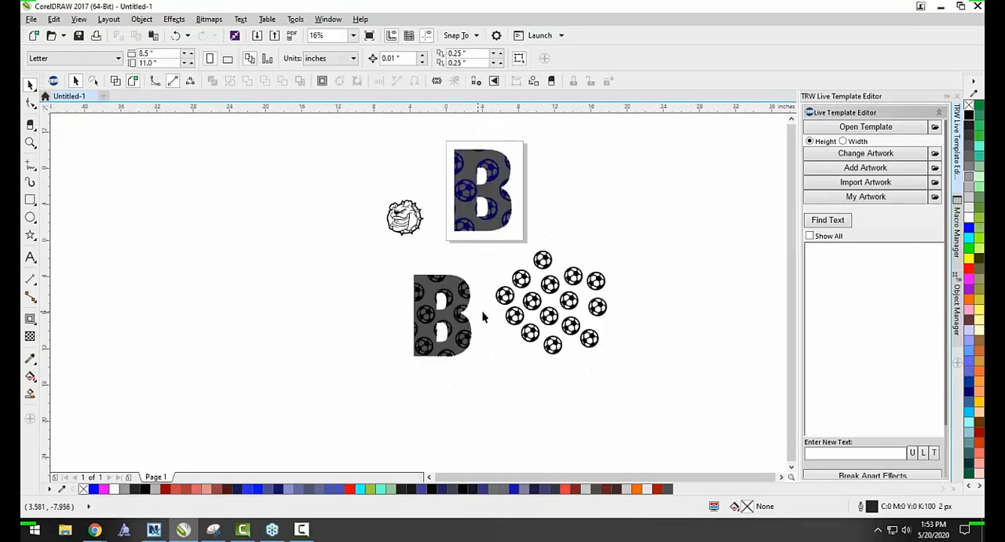
pyautogui.scroll(2, 483, 316)
pyautogui.click(513, 289)
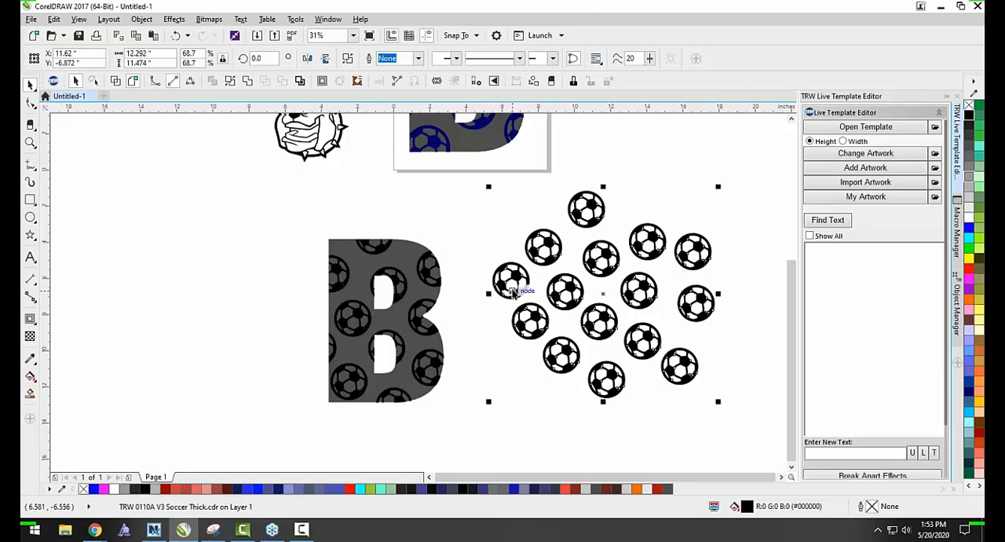
# Change the lower letter's text to "C" to show it is still editable, and restore it to "B".
pyautogui.doubleClick(334, 396)
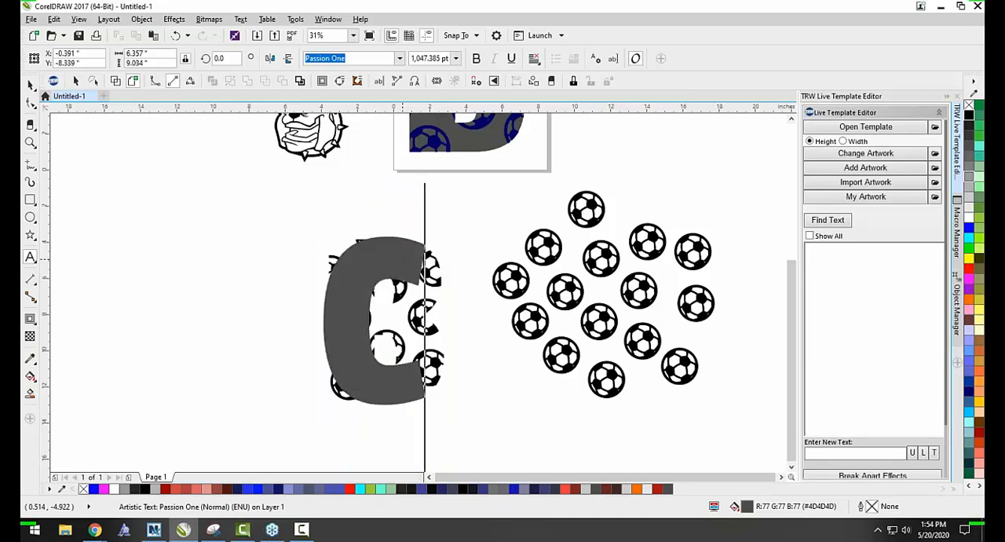
pyautogui.press('BackSpace')
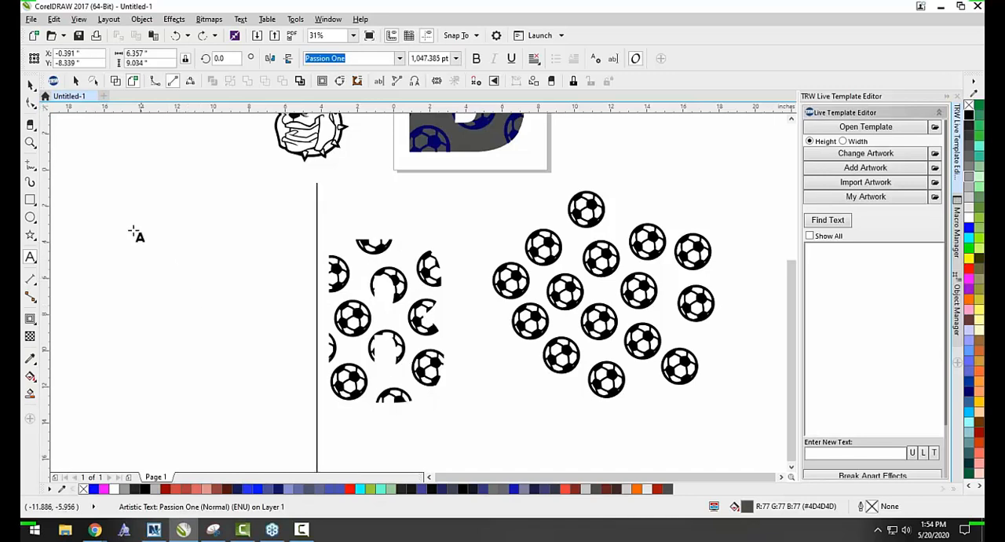
pyautogui.write('B')
pyautogui.click(30, 84)
pyautogui.click(101, 232)
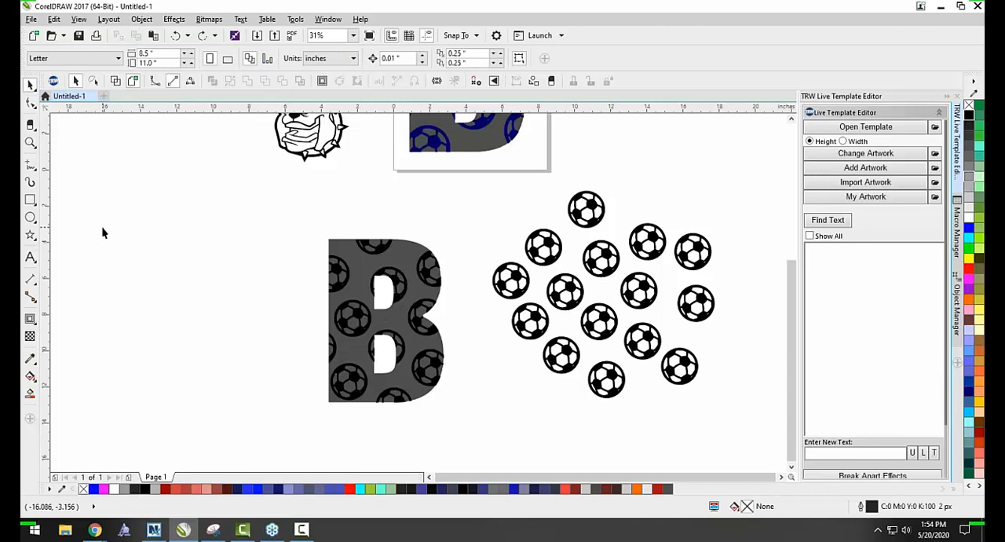
# Convert the lower letter "B" to curves and deselect it.
pyautogui.click(361, 269)
pyautogui.rightClick(360, 237)
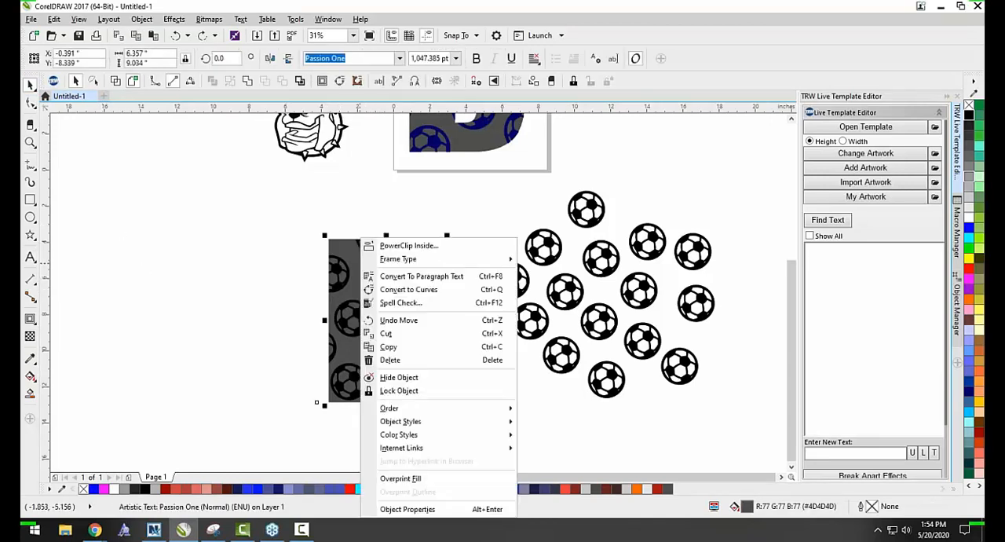
pyautogui.click(386, 289)
pyautogui.click(292, 282)
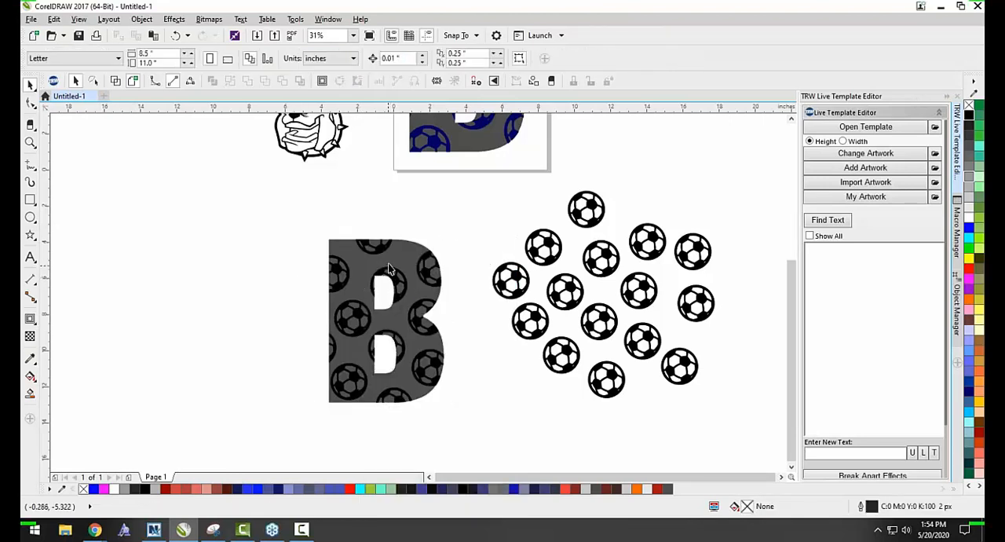
# Move the original soccer ball pattern up to the empty area beside the page and deselect it.
pyautogui.scroll(-2, 362, 271)
pyautogui.moveTo(474, 283); pyautogui.dragTo(558, 185)
pyautogui.click(328, 303)
# Pull the cropped soccer balls and the lower "B" apart to examine both pieces, and undo both moves.
pyautogui.scroll(2, 328, 303)
pyautogui.moveTo(383, 295); pyautogui.dragTo(239, 301)
pyautogui.moveTo(395, 262); pyautogui.dragTo(538, 262)
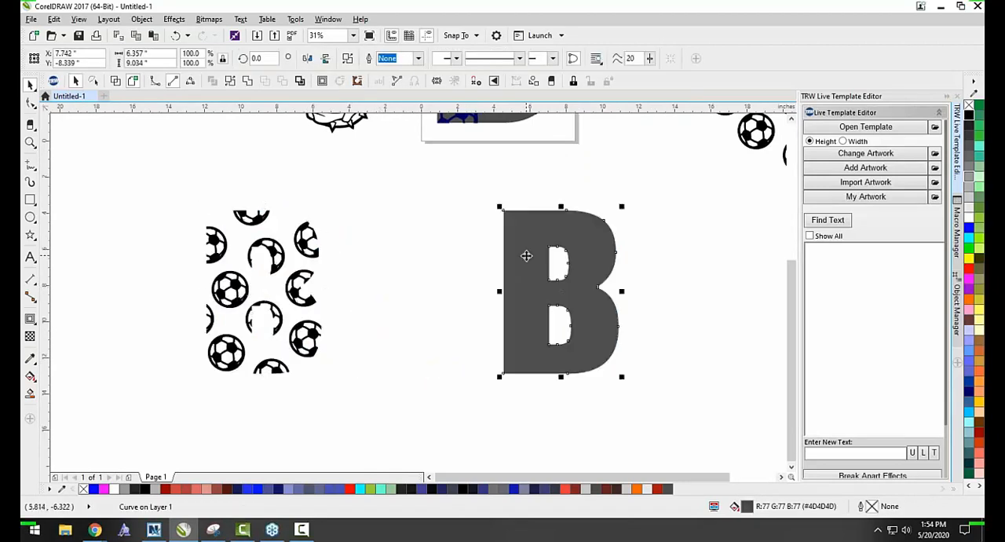
pyautogui.hotkey('ctrl', 'z')
pyautogui.hotkey('ctrl', 'z')
pyautogui.click(579, 306)
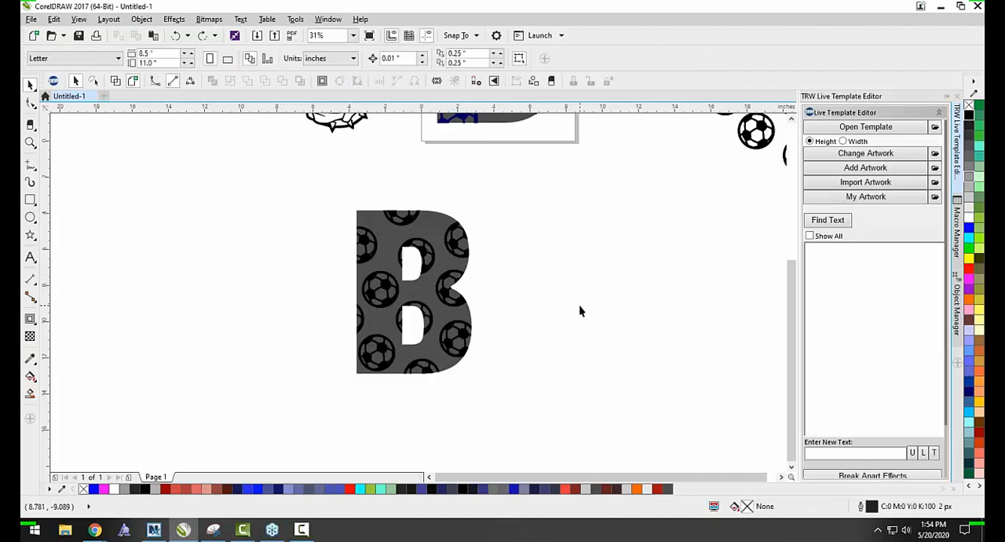
pyautogui.scroll(-2, 353, 353)
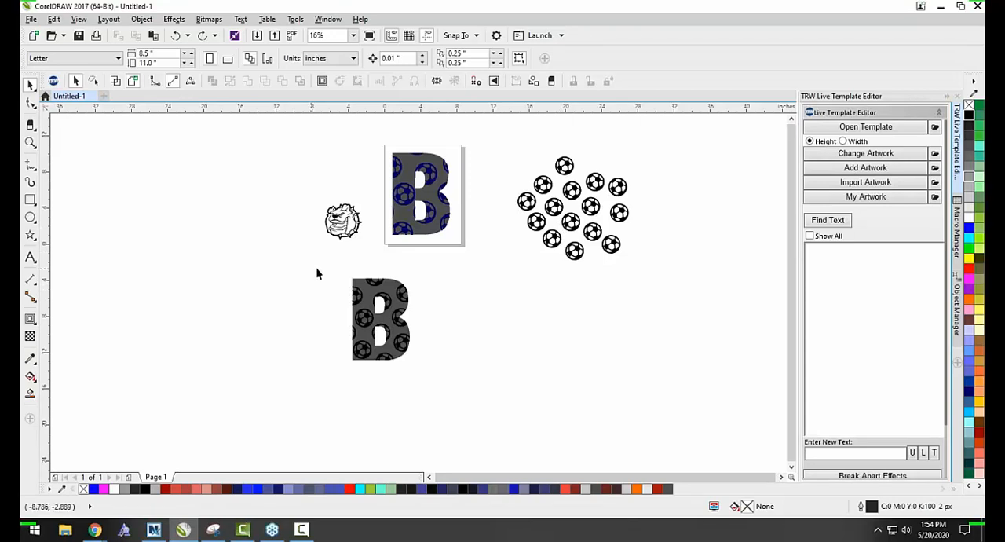
# Delete all the artwork on and around the page, including both letters, the bulldog and the soccer balls.
pyautogui.scroll(-1, 353, 238)
pyautogui.scroll(1, 359, 225)
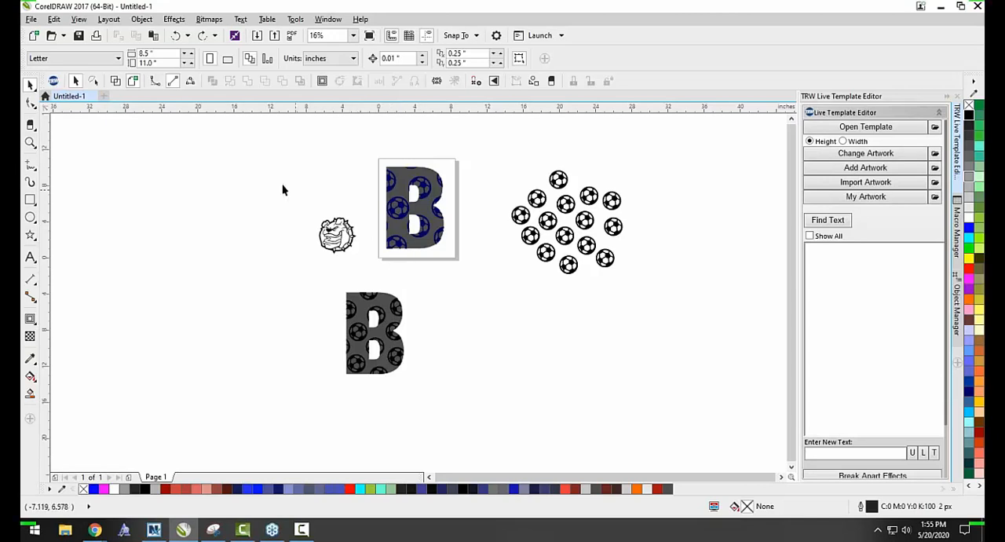
pyautogui.moveTo(244, 145); pyautogui.dragTo(667, 419)
pyautogui.press('Delete')
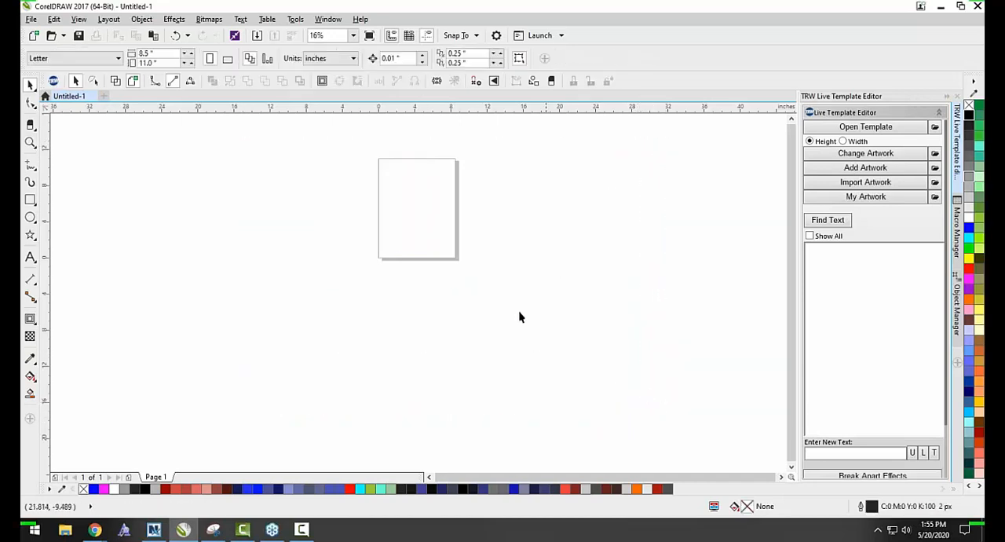
pyautogui.click(33, 107)
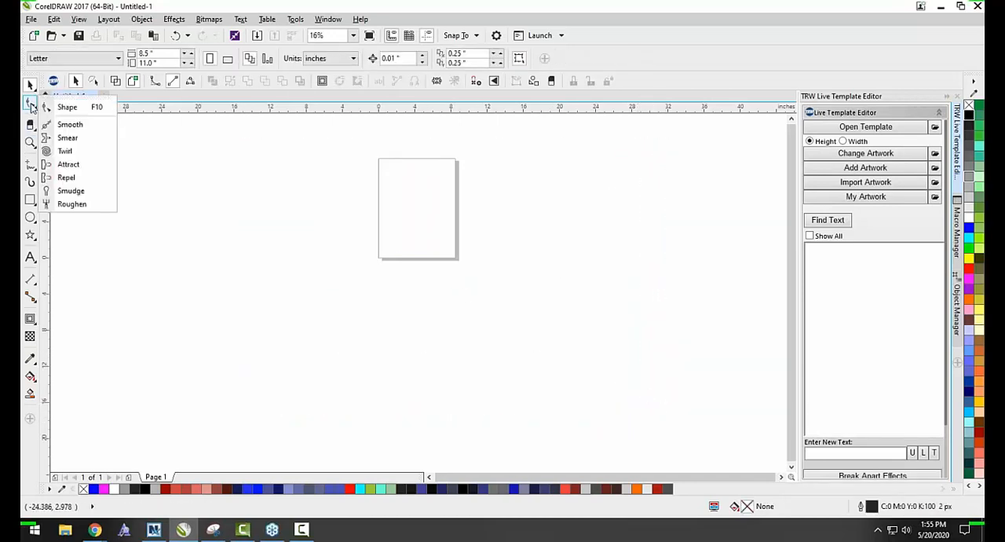
pyautogui.moveTo(30, 202)
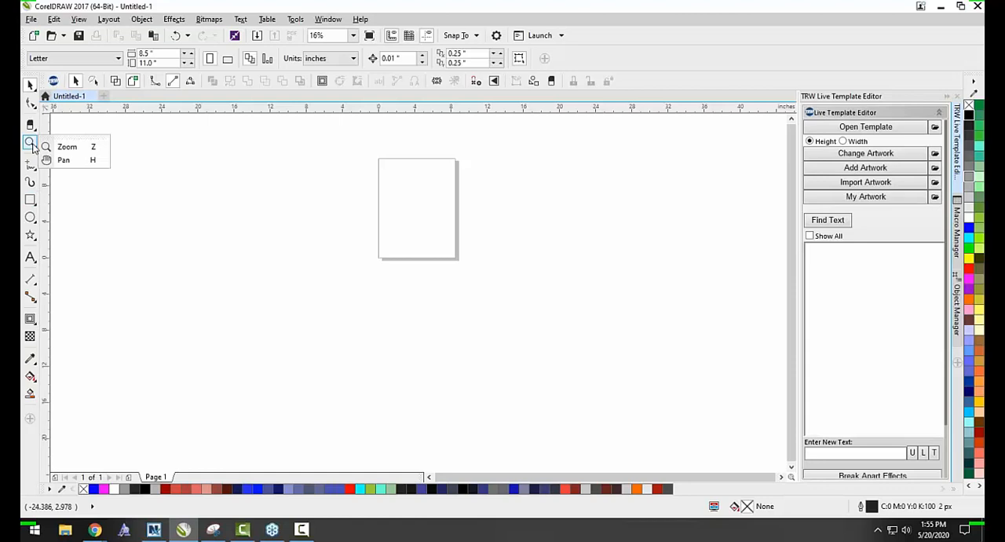
pyautogui.moveTo(30, 103)
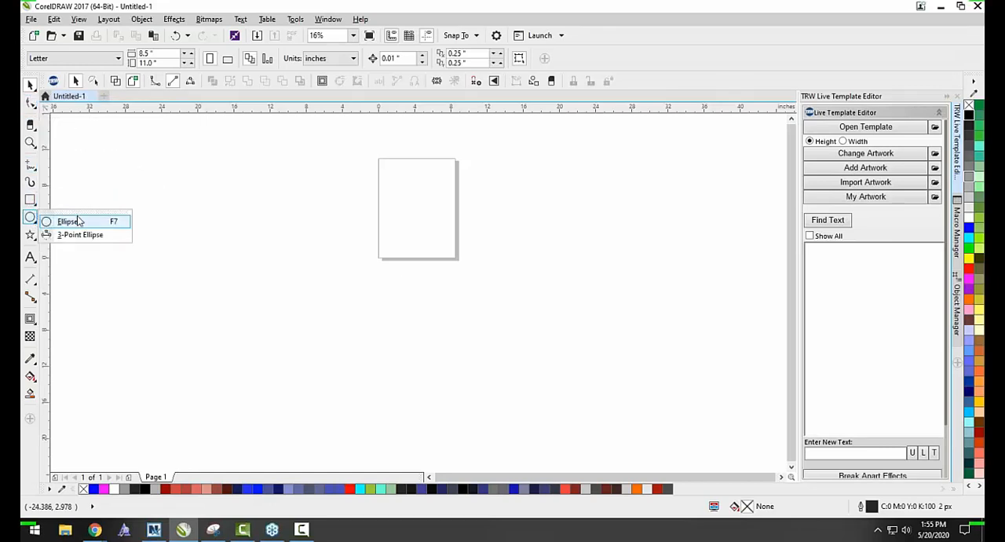
pyautogui.moveTo(29, 236)
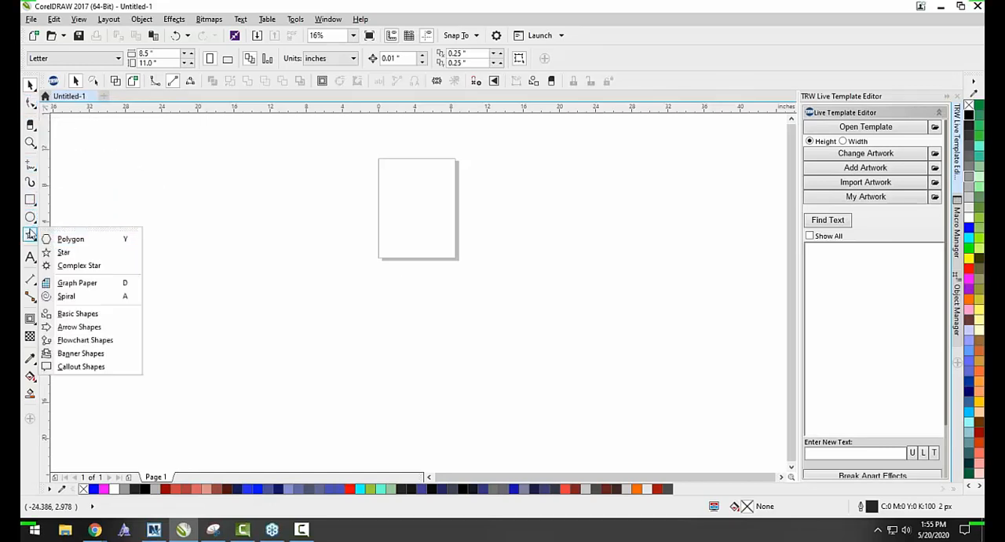
pyautogui.click(71, 242)
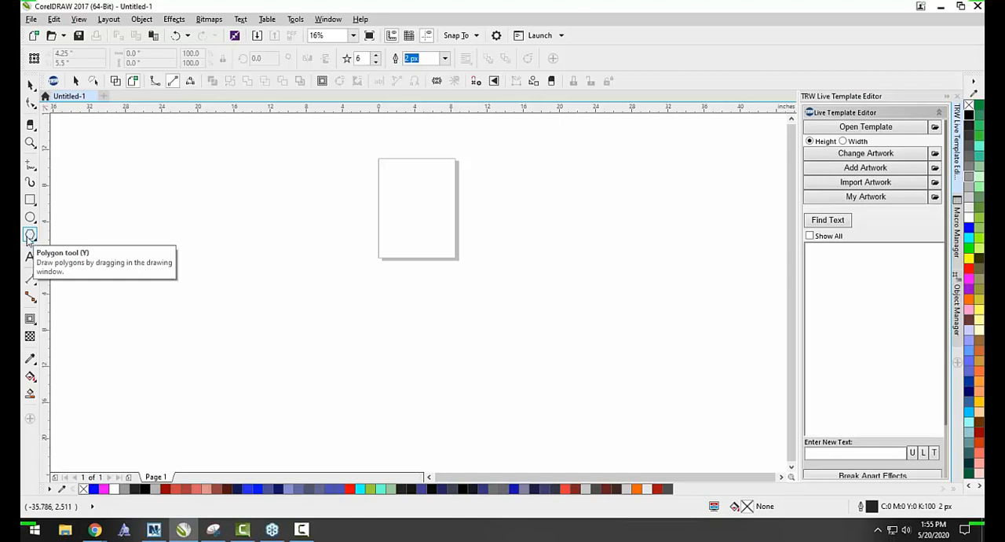
pyautogui.click(30, 236)
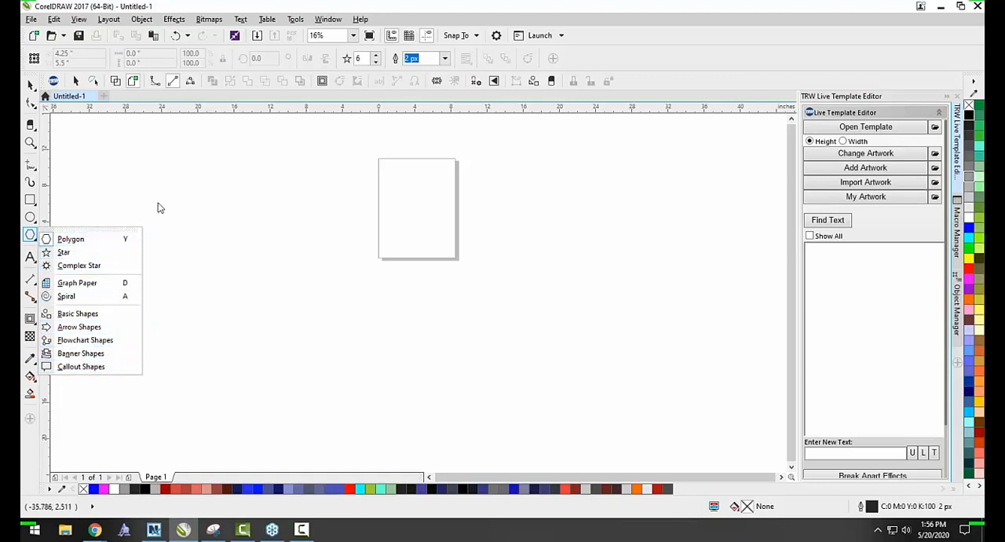
pyautogui.click(64, 238)
# Draw a star about 6.9 inches wide on the upper part of the page.
pyautogui.click(29, 236)
pyautogui.click(71, 252)
pyautogui.moveTo(440, 163); pyautogui.dragTo(377, 227)
pyautogui.scroll(1, 423, 125)
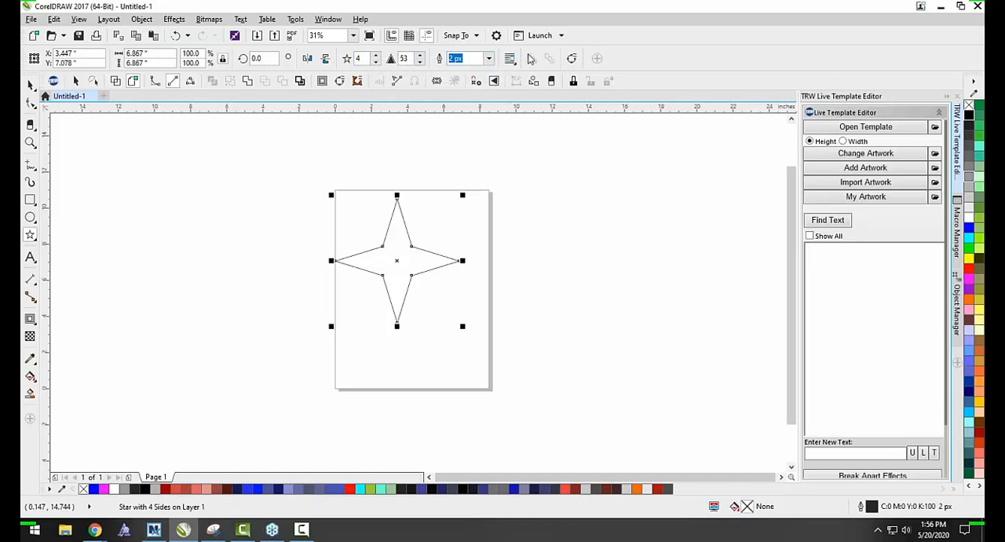
# Set the star's number of points to 20.
pyautogui.click(377, 58)
pyautogui.click(377, 59)
pyautogui.click(378, 59)
pyautogui.click(378, 58)
pyautogui.click(377, 59)
pyautogui.click(378, 58)
pyautogui.click(378, 58)
pyautogui.click(378, 58)
pyautogui.click(378, 58)
pyautogui.click(377, 58)
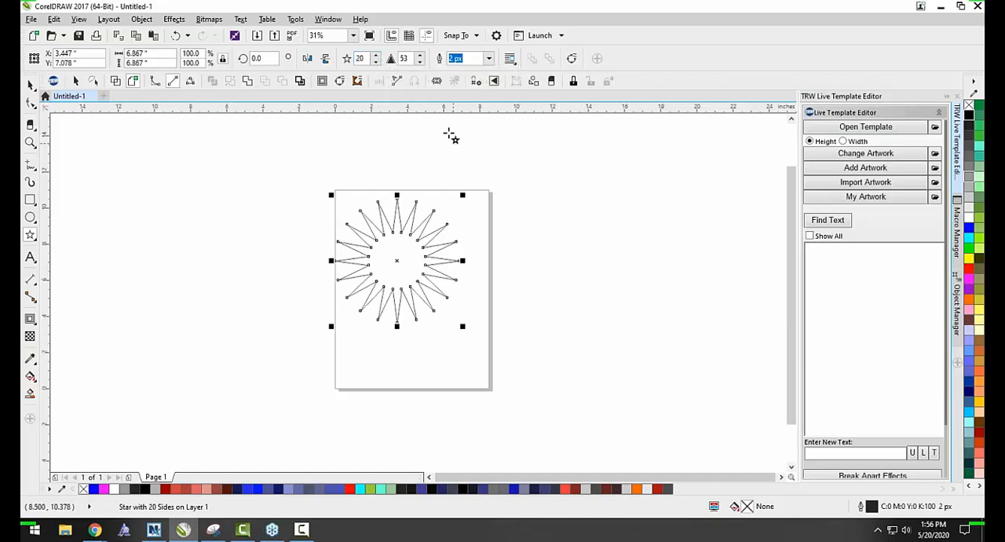
# Set the star's sharpness to 30.
pyautogui.click(421, 62)
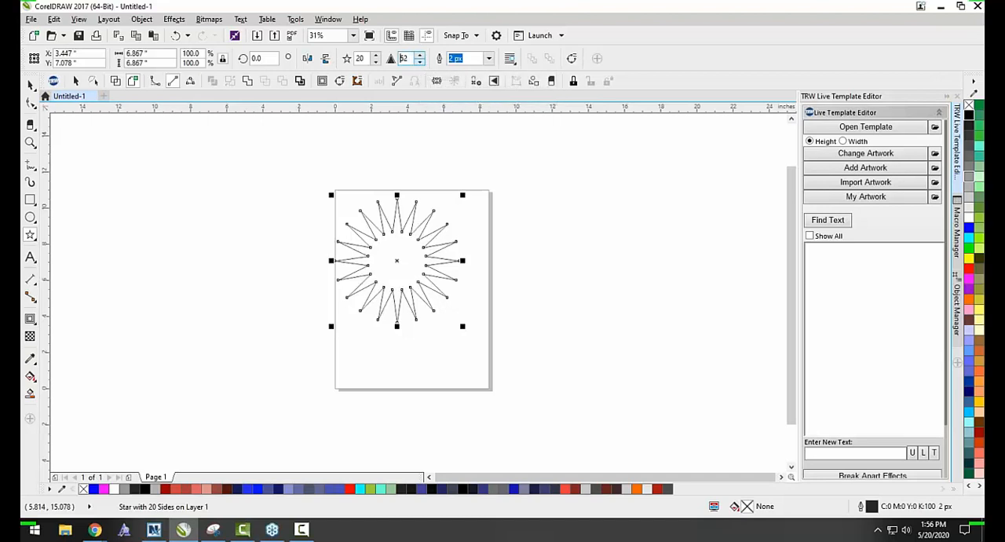
pyautogui.click(420, 62)
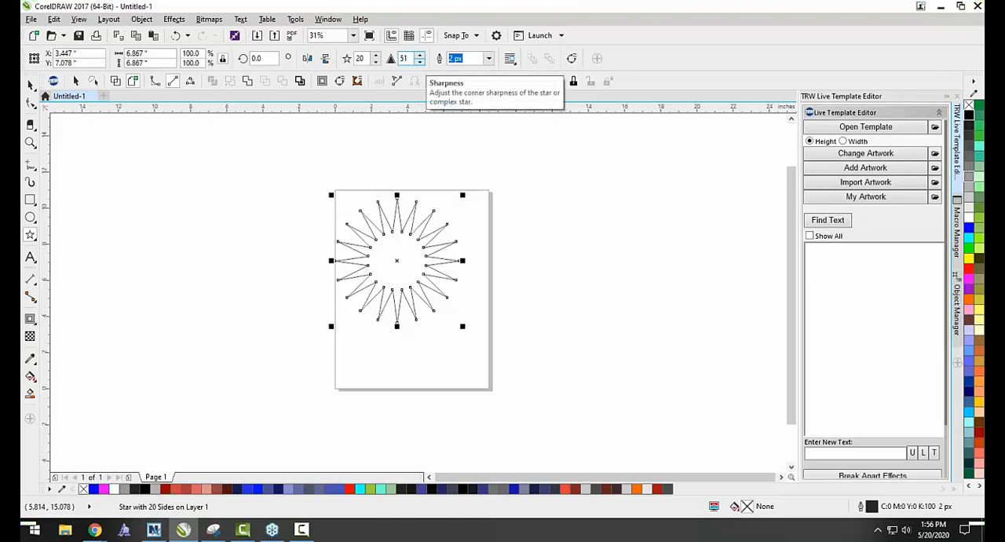
pyautogui.click(420, 62)
pyautogui.click(421, 62)
pyautogui.click(420, 62)
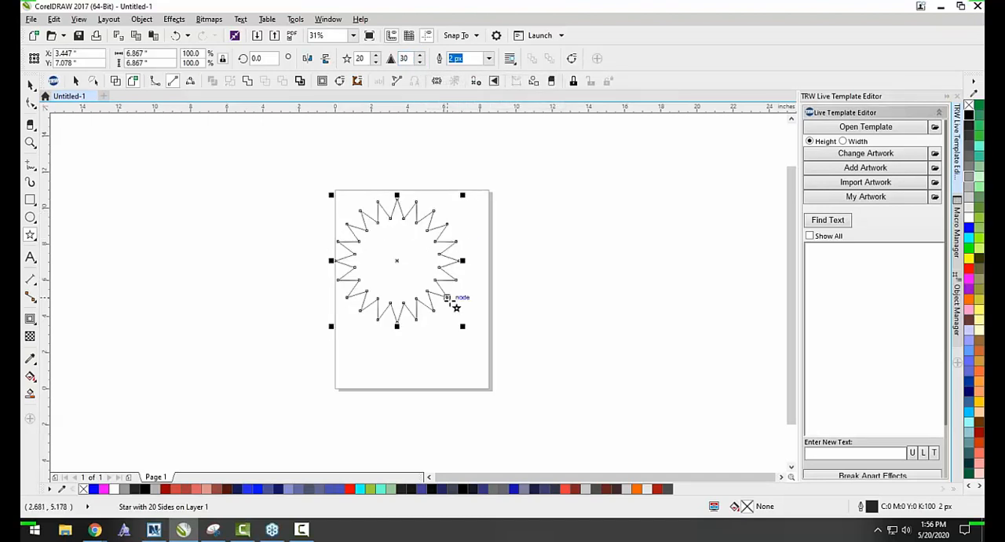
# Move the star down and to the right, nearer the middle of the page, and deselect it.
pyautogui.click(30, 84)
pyautogui.moveTo(368, 269); pyautogui.dragTo(393, 294)
pyautogui.click(260, 245)
# Draw a square about 7.5 inches wide left of the page and a circle about 7.1 inches wide right of it.
pyautogui.click(36, 198)
pyautogui.click(49, 203)
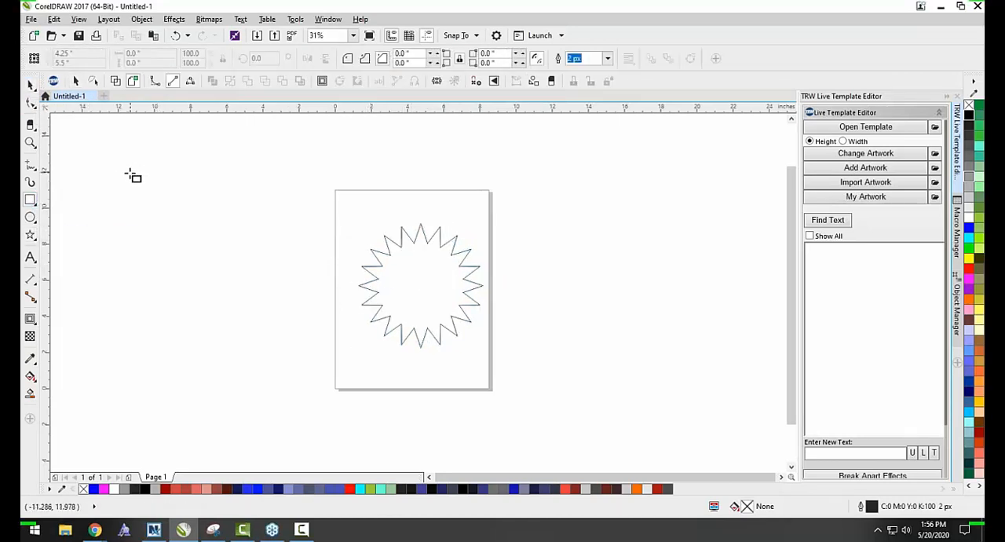
pyautogui.moveTo(112, 181); pyautogui.dragTo(243, 317)
pyautogui.press('F7')
pyautogui.moveTo(658, 203); pyautogui.dragTo(531, 270)
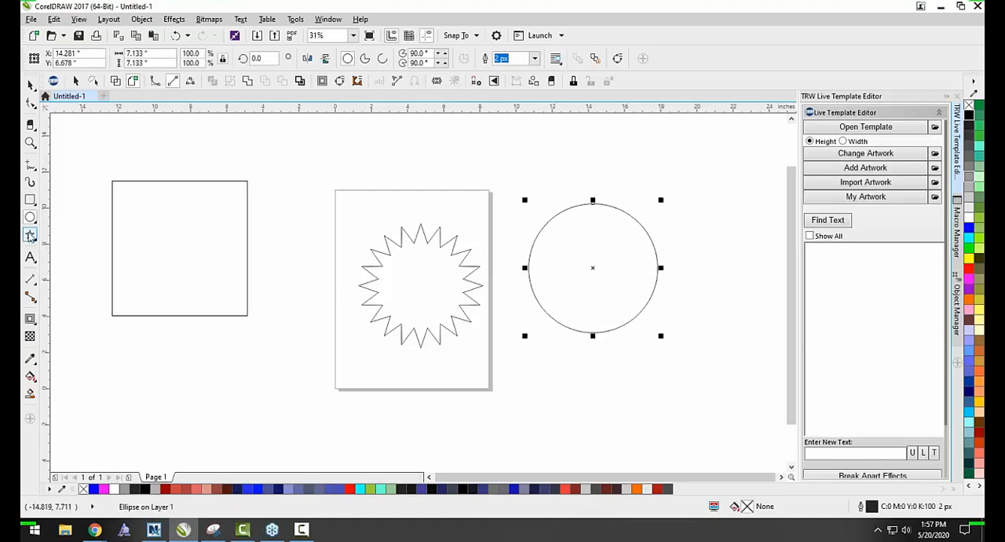
# Draw a heart from the basic shapes, about 1.9 inches wide, above the star, and deselect it.
pyautogui.click(31, 236)
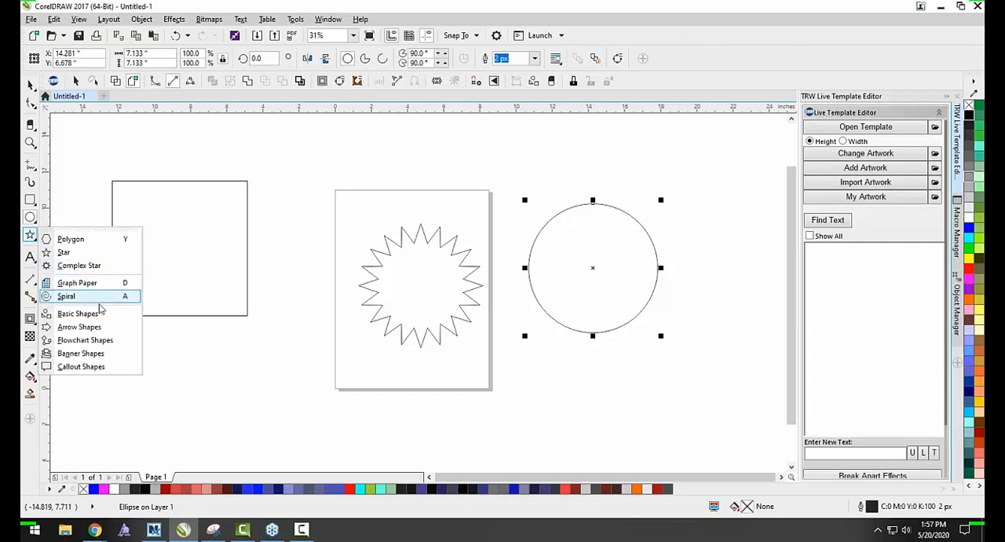
pyautogui.click(78, 313)
pyautogui.click(348, 58)
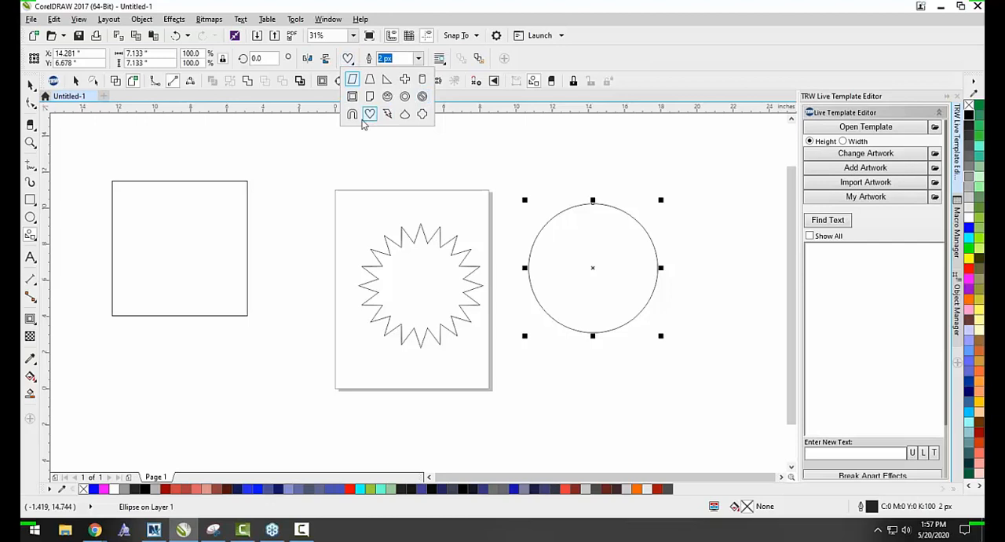
pyautogui.click(370, 114)
pyautogui.moveTo(427, 183); pyautogui.dragTo(392, 196)
pyautogui.press('space')
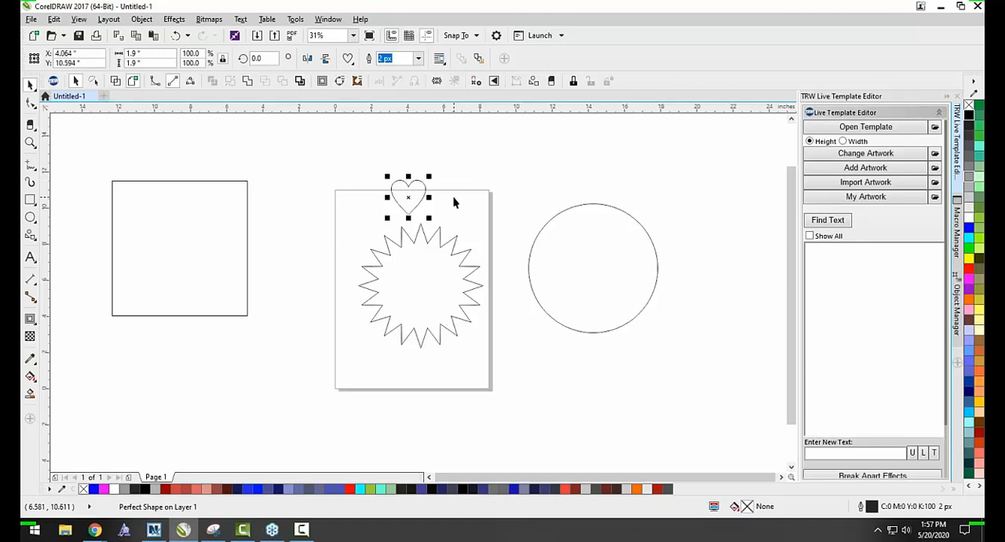
pyautogui.scroll(-2, 481, 217)
pyautogui.scroll(2, 481, 218)
pyautogui.scroll(-2, 481, 218)
pyautogui.scroll(-2, 407, 247)
pyautogui.scroll(2, 503, 226)
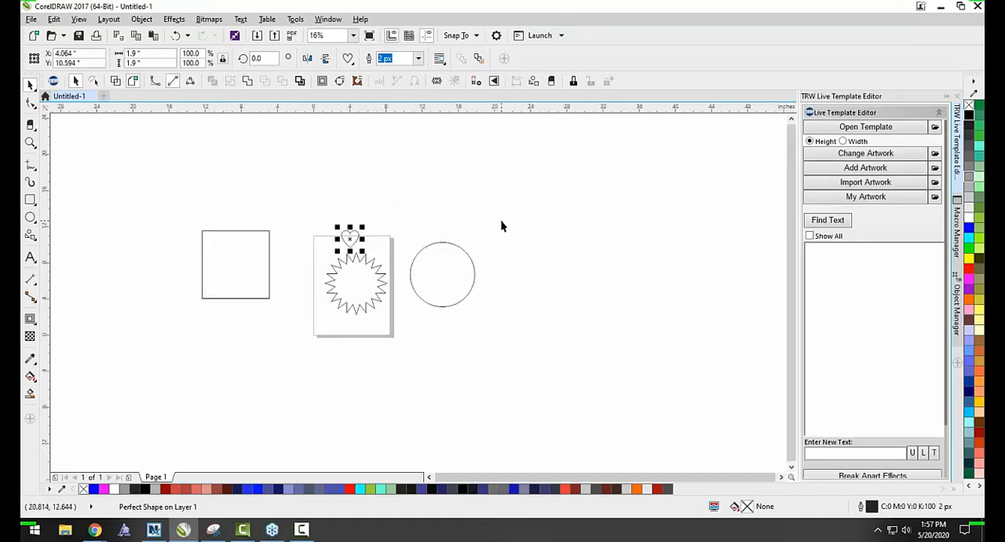
pyautogui.click(503, 226)
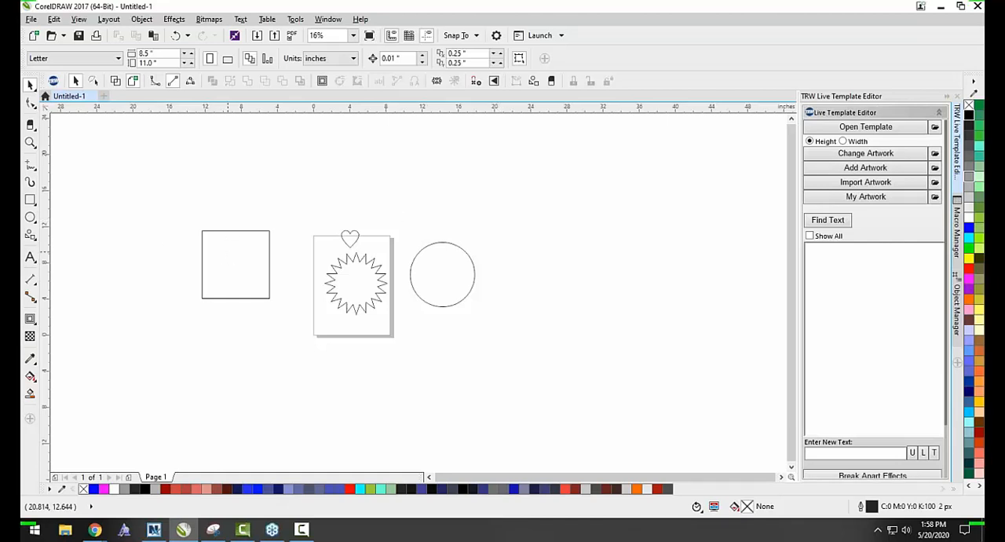
# Round all four corners of the square to a radius of 3.733 inches with the Shape tool.
pyautogui.click(203, 242)
pyautogui.scroll(3, 203, 242)
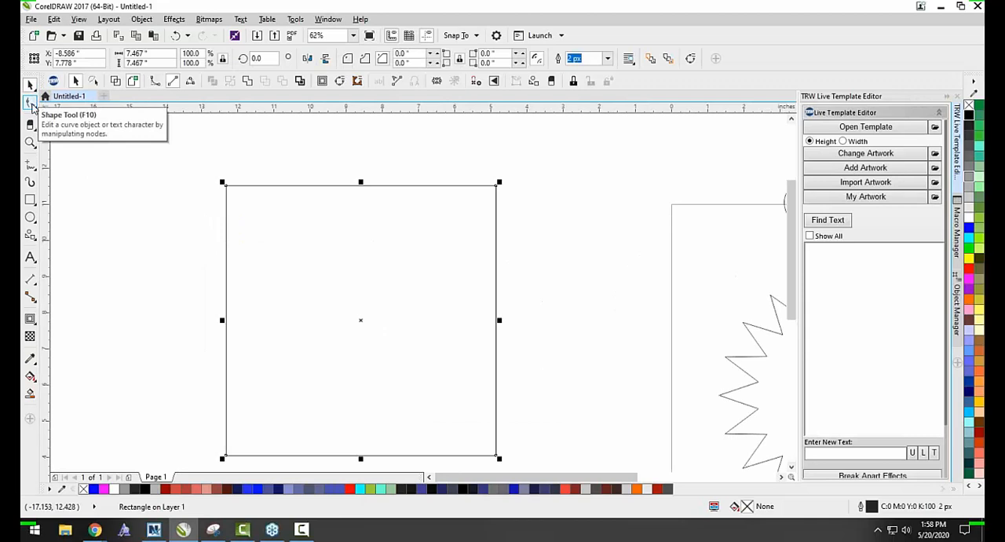
pyautogui.click(32, 105)
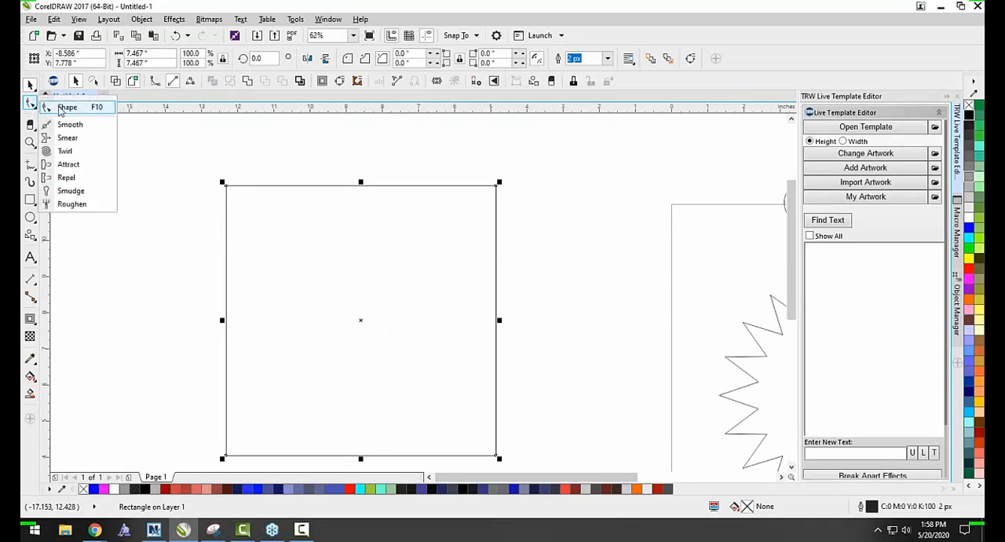
pyautogui.click(62, 108)
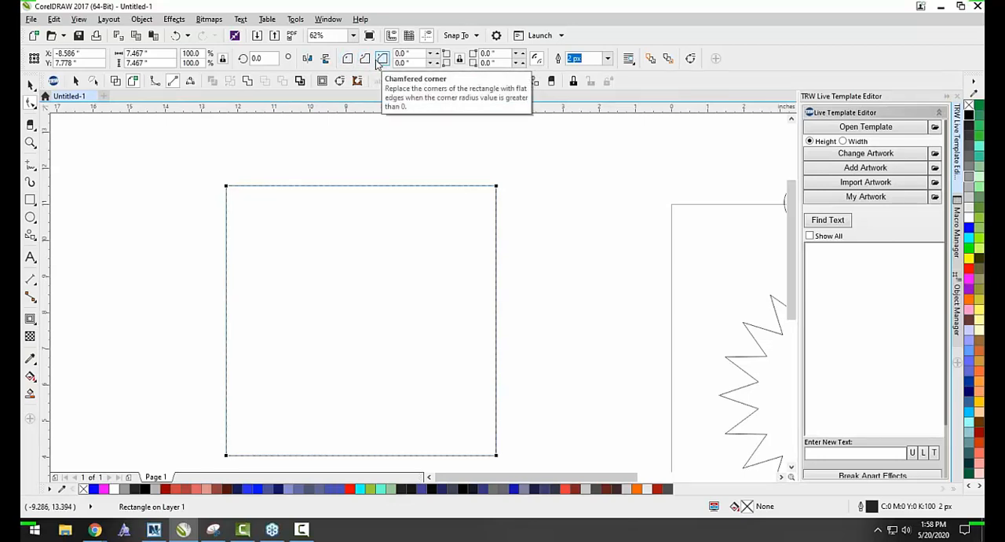
pyautogui.click(348, 61)
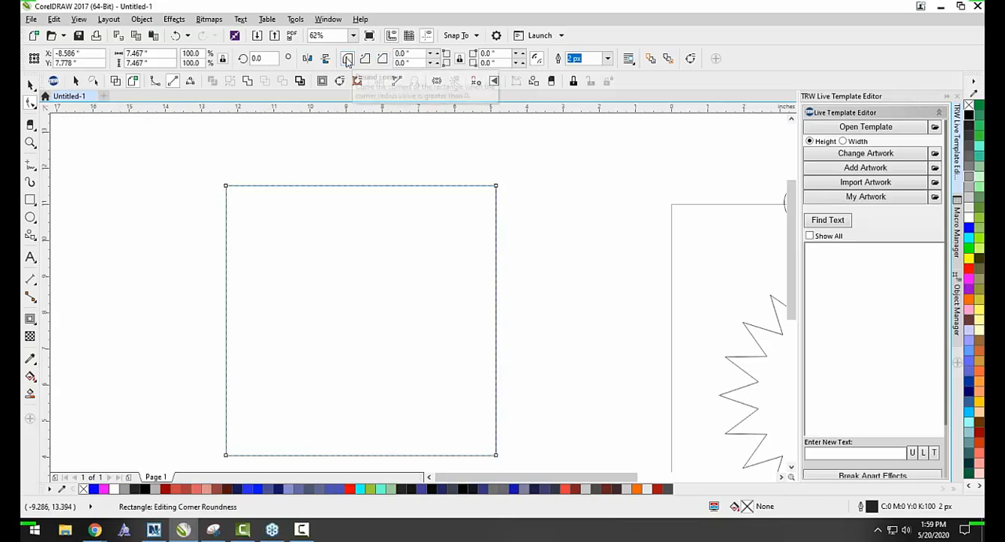
pyautogui.scroll(-2, 275, 206)
pyautogui.scroll(2, 256, 165)
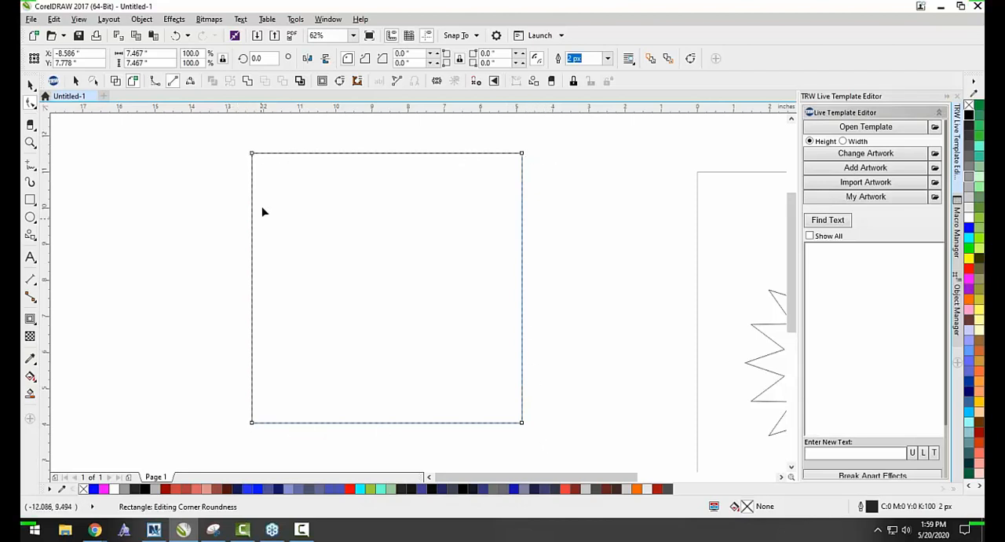
pyautogui.moveTo(252, 157); pyautogui.dragTo(479, 202)
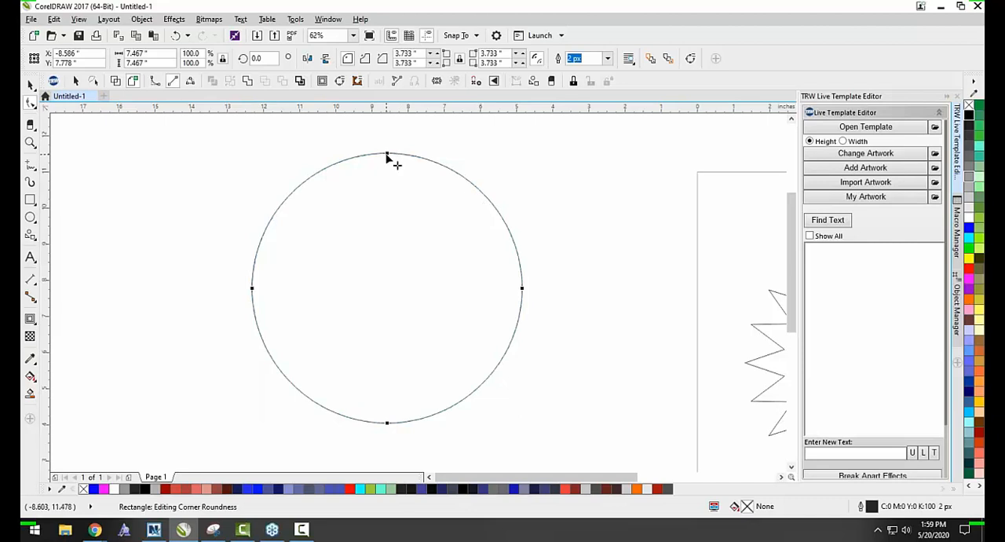
# Reduce the radius of the square's four rounded corners to about 0.417 inches and deselect it.
pyautogui.moveTo(386, 156); pyautogui.dragTo(295, 157)
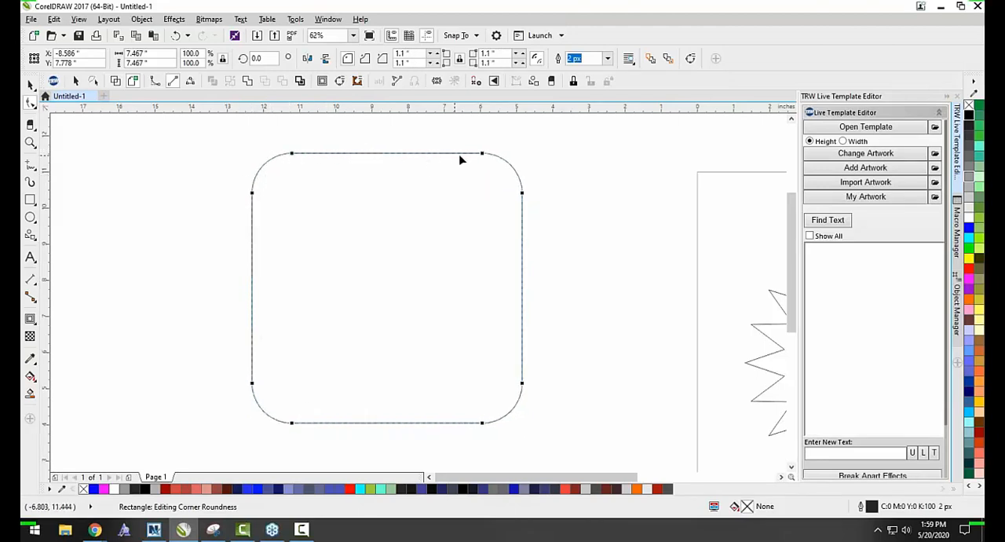
pyautogui.moveTo(291, 425); pyautogui.dragTo(267, 421)
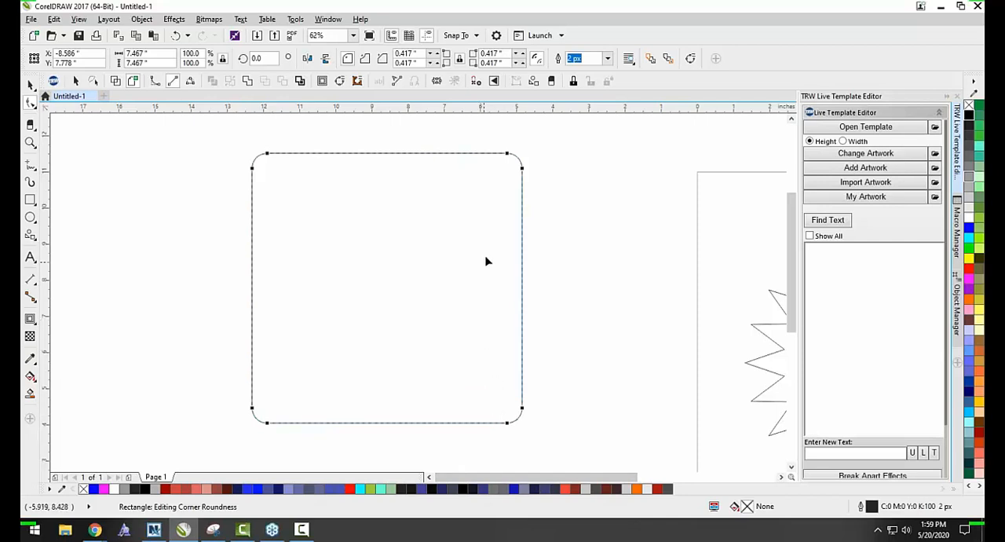
pyautogui.press('space')
pyautogui.click(563, 193)
# Round only the square's upper-left and lower-right corners to a radius of 3.733 inches, and undo both changes.
pyautogui.click(252, 206)
pyautogui.click(30, 103)
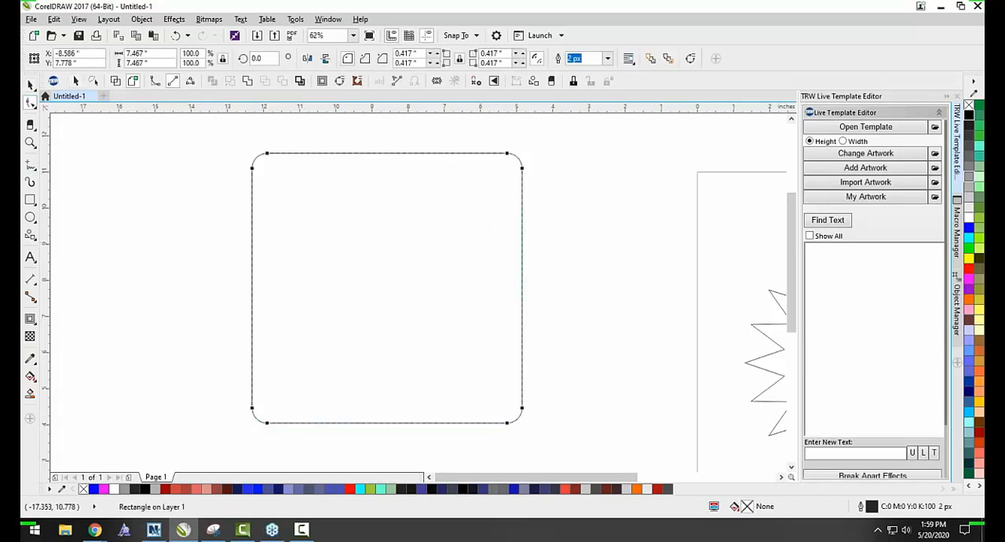
pyautogui.click(266, 155)
pyautogui.moveTo(268, 157); pyautogui.dragTo(523, 212)
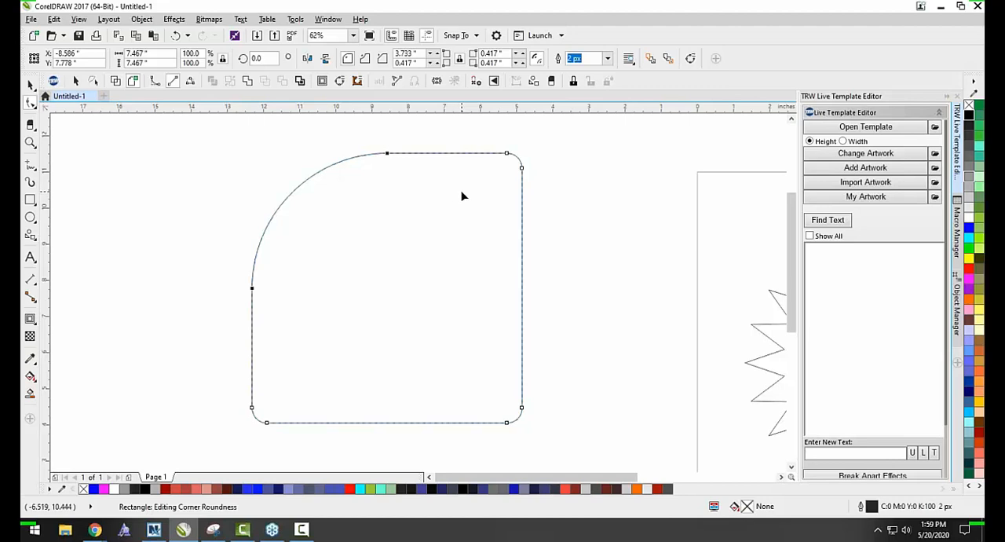
pyautogui.moveTo(526, 412); pyautogui.dragTo(548, 207)
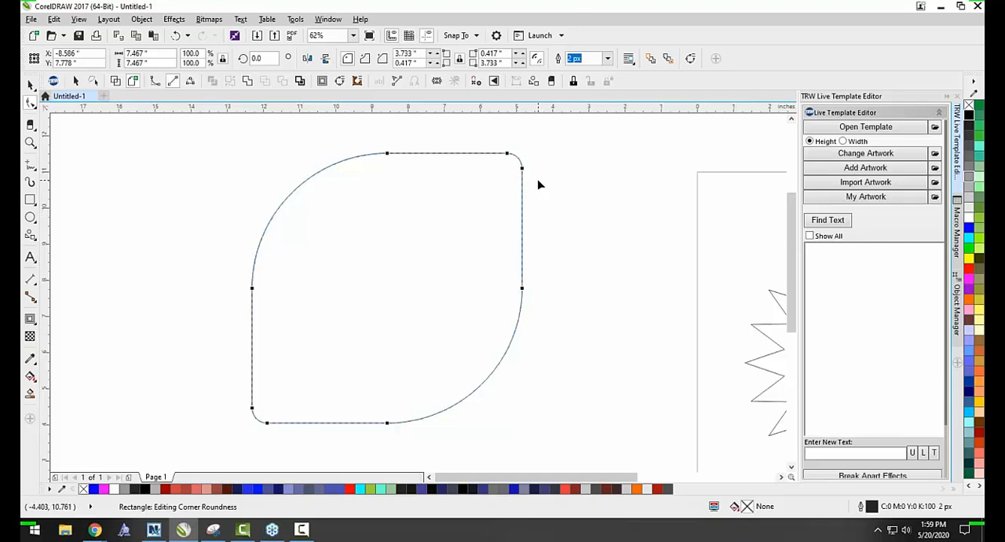
pyautogui.hotkey('ctrl', 'z')
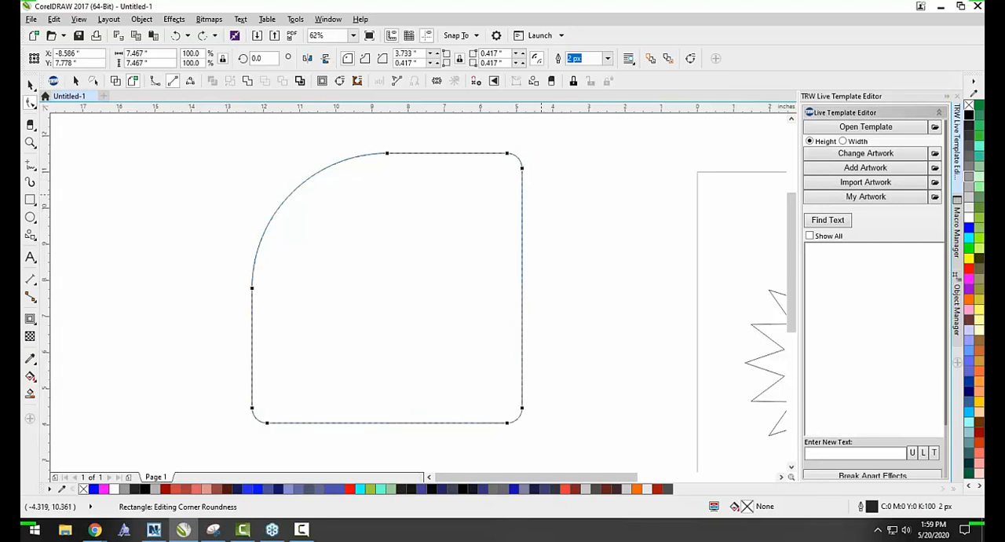
pyautogui.hotkey('ctrl', 'z')
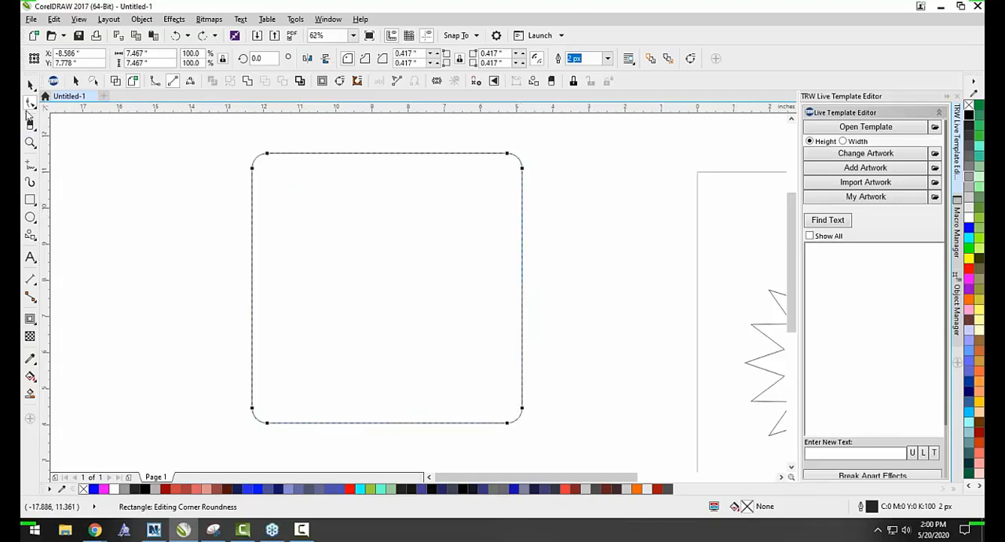
# Pull the star's inner points toward its center with the Shape tool, and move them back outward.
pyautogui.scroll(-1, 188, 178)
pyautogui.click(586, 273)
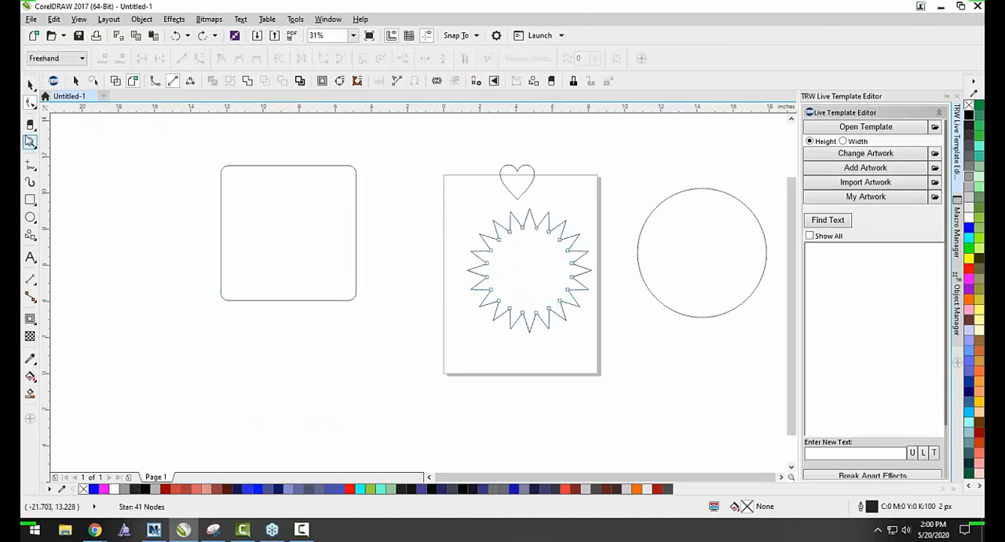
pyautogui.click(31, 105)
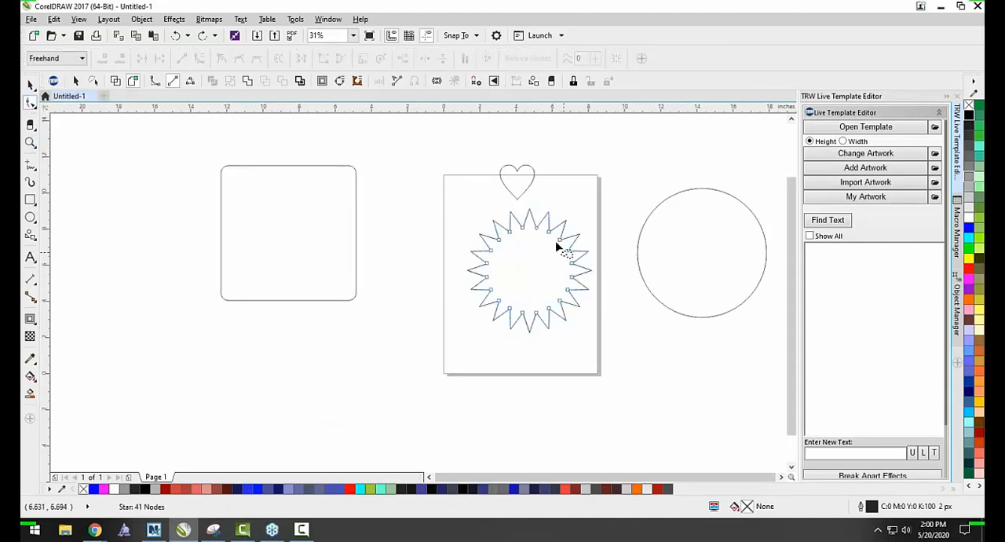
pyautogui.moveTo(547, 225); pyautogui.dragTo(517, 293)
pyautogui.scroll(2, 550, 226)
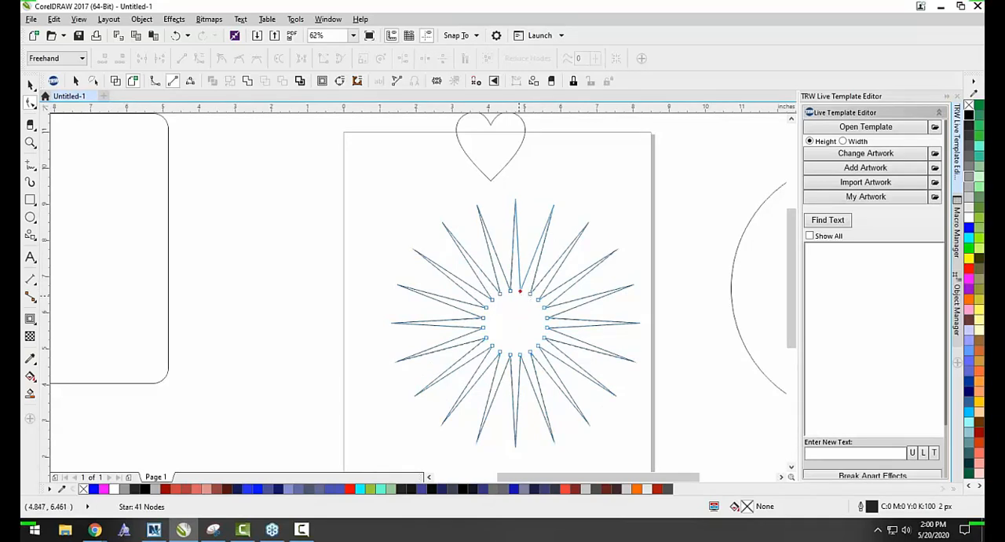
pyautogui.moveTo(520, 292); pyautogui.dragTo(529, 243)
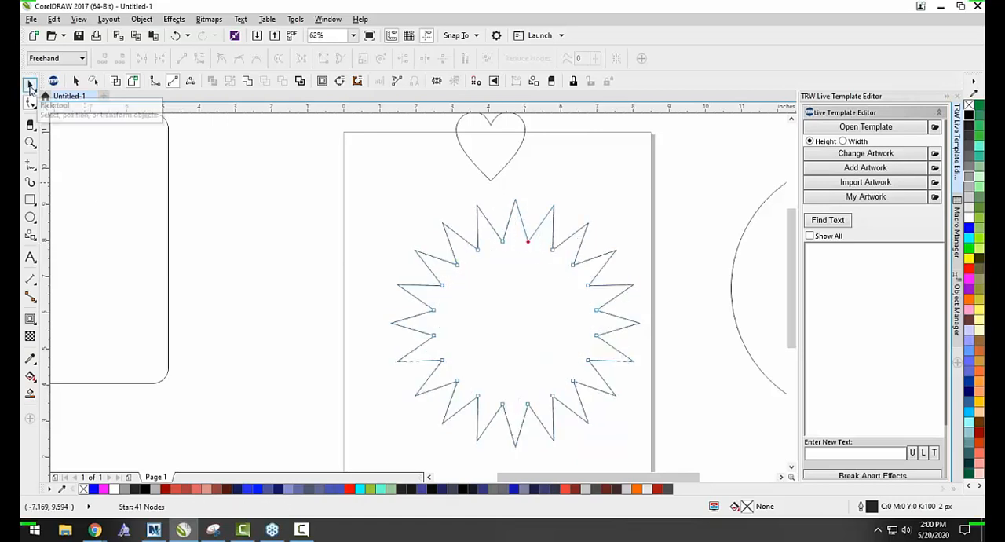
# Draw a four-pointed star about 3.117 inches wide beside the many-pointed star, and undo it.
pyautogui.click(30, 236)
pyautogui.click(63, 249)
pyautogui.moveTo(358, 158)
pyautogui.mouseDown()
pyautogui.moveTo(245, 218)
pyautogui.moveTo(239, 277)
pyautogui.mouseUp()
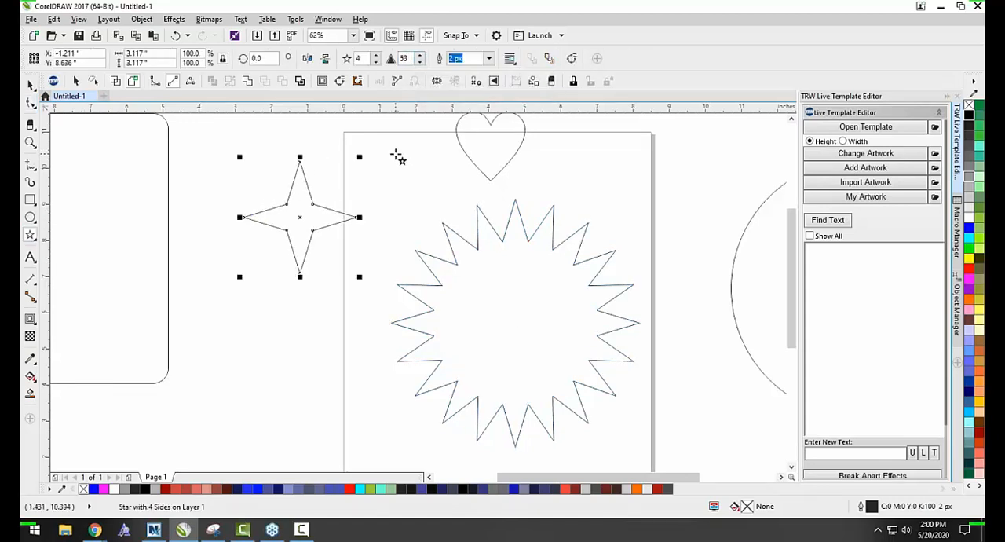
pyautogui.hotkey('ctrl', 'z')
# Select the heart with the Shape tool and examine its outline for adjustable nodes.
pyautogui.click(33, 105)
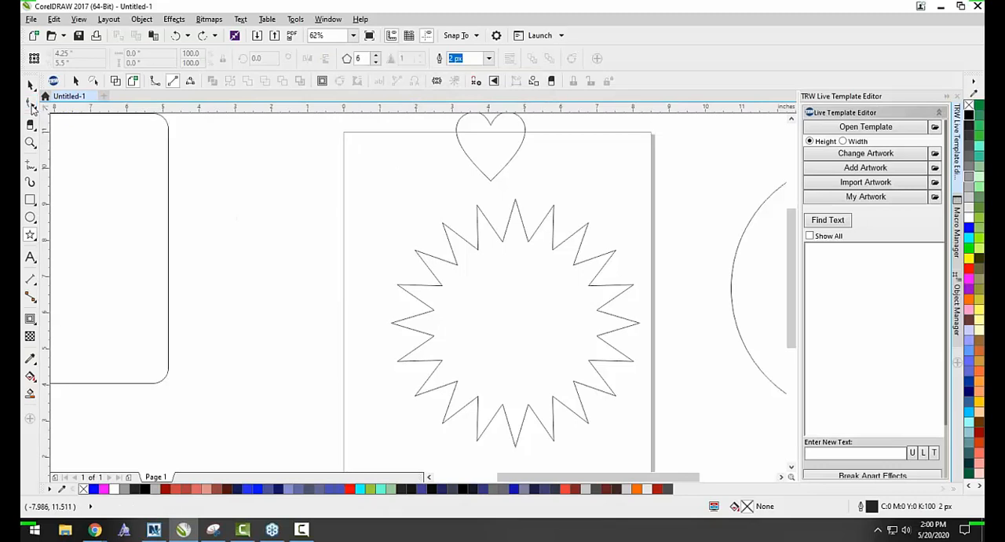
pyautogui.click(541, 272)
pyautogui.scroll(-1, 416, 239)
pyautogui.click(453, 178)
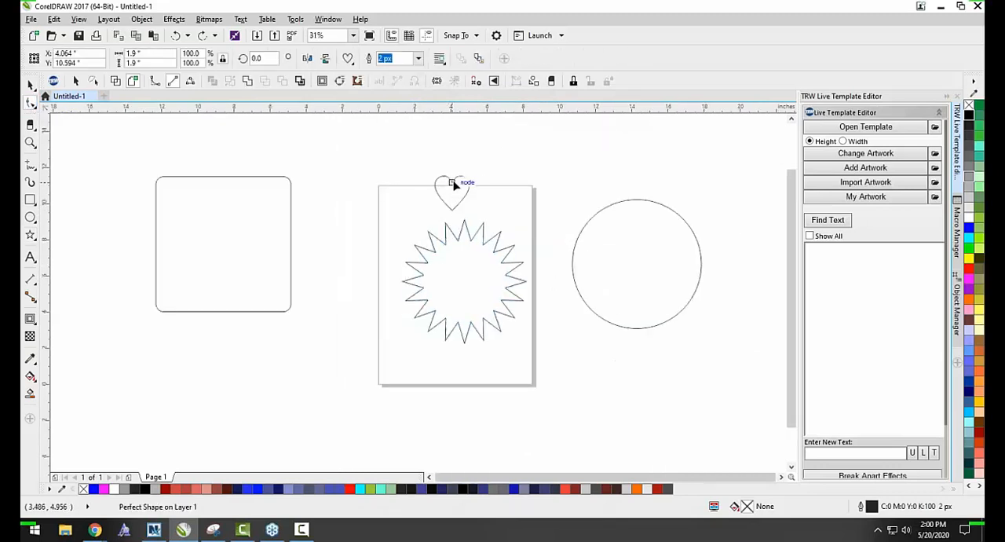
pyautogui.scroll(1, 455, 180)
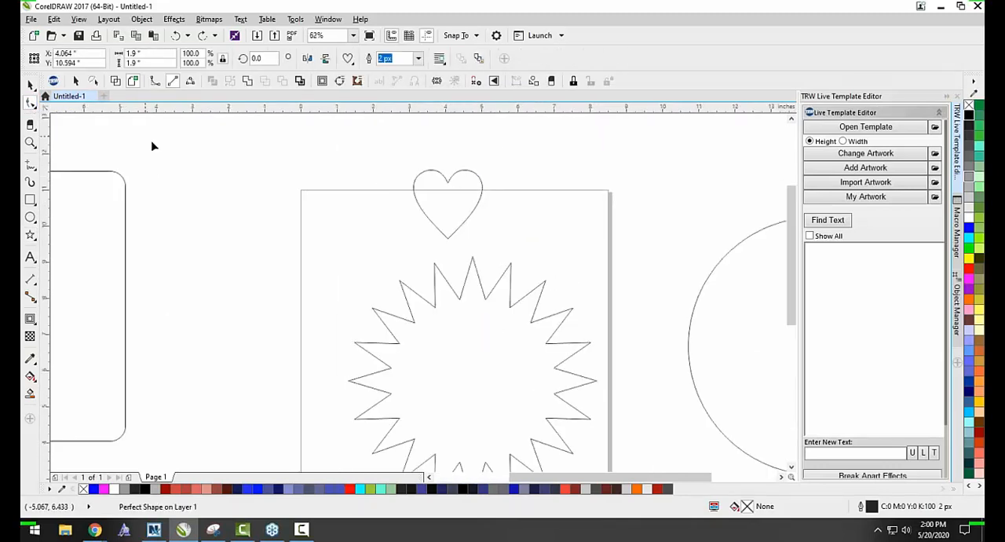
# Change the circle into a 270-degree pie, and switch it to an open arc.
pyautogui.scroll(-1, 384, 188)
pyautogui.click(628, 220)
pyautogui.scroll(1, 631, 246)
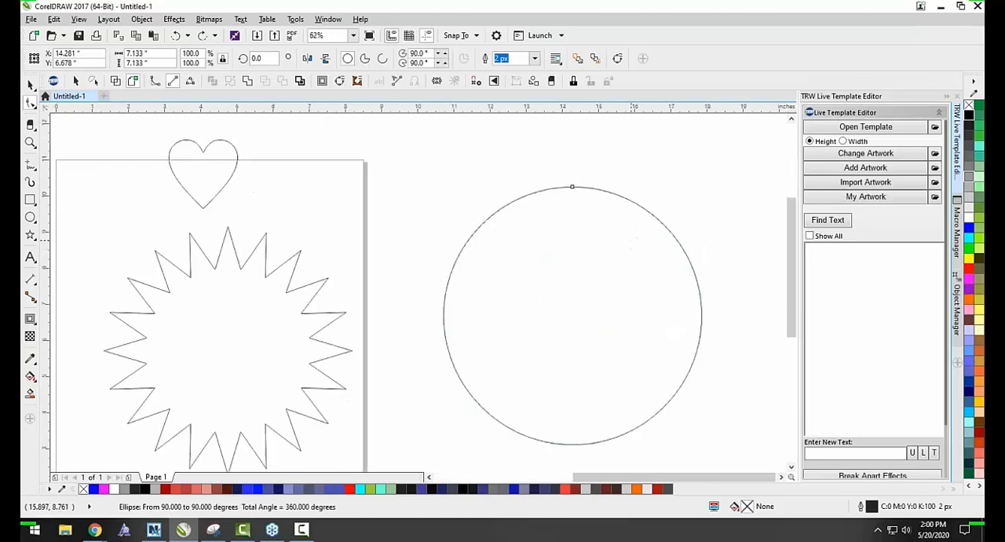
pyautogui.click(364, 61)
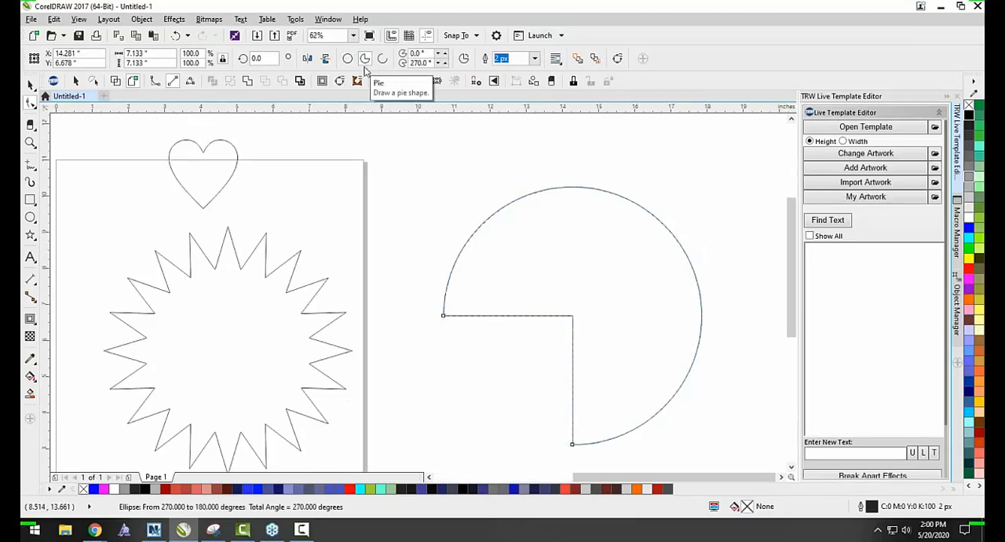
pyautogui.click(383, 58)
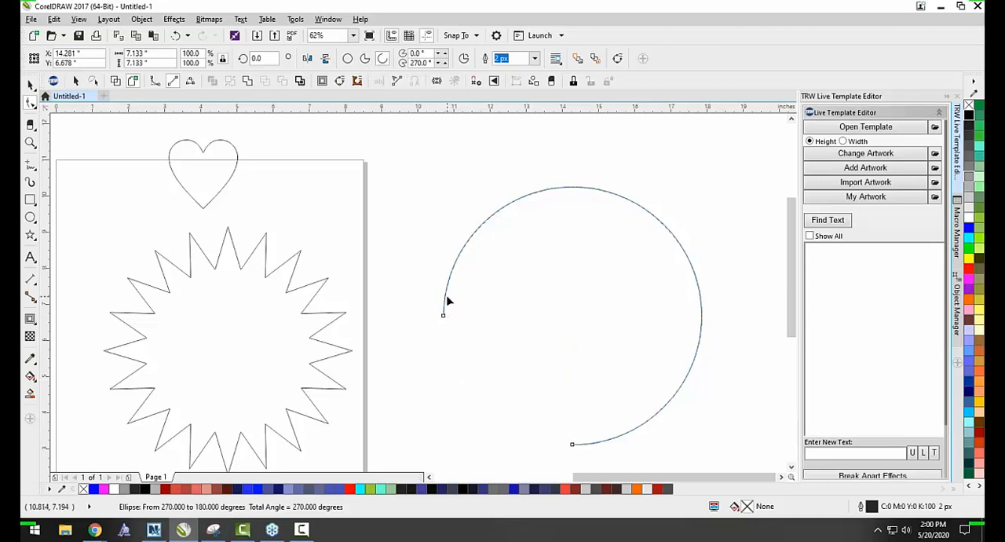
# Move the arc's left end node downward along the inside of the curve to form a pie, and deselect it.
pyautogui.moveTo(444, 318); pyautogui.dragTo(488, 357)
pyautogui.press('space')
pyautogui.click(667, 186)
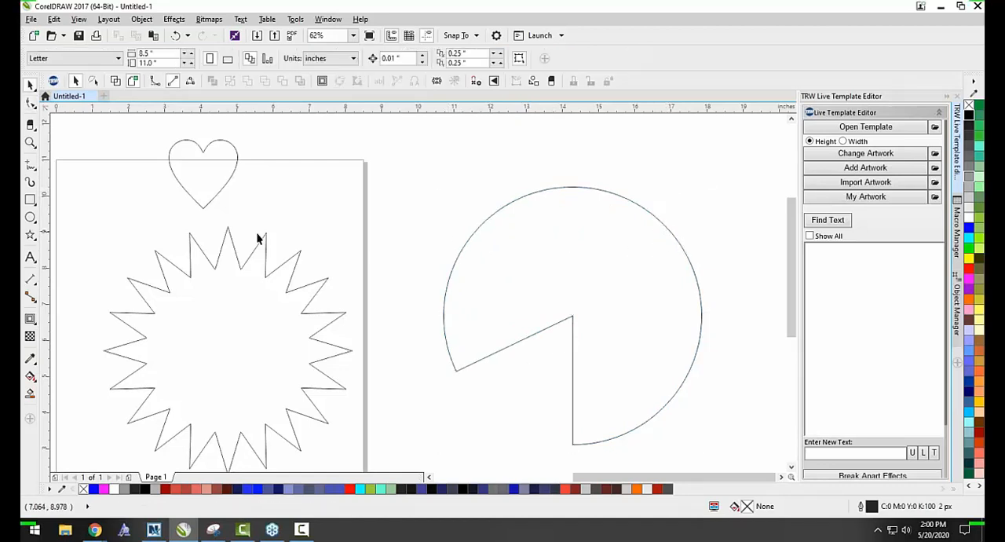
# Smooth the star's points along its upper and right sides using the Smooth tool with a 1.0-inch nib.
pyautogui.scroll(-2, 303, 224)
pyautogui.scroll(-2, 342, 249)
pyautogui.scroll(2, 149, 208)
pyautogui.click(34, 111)
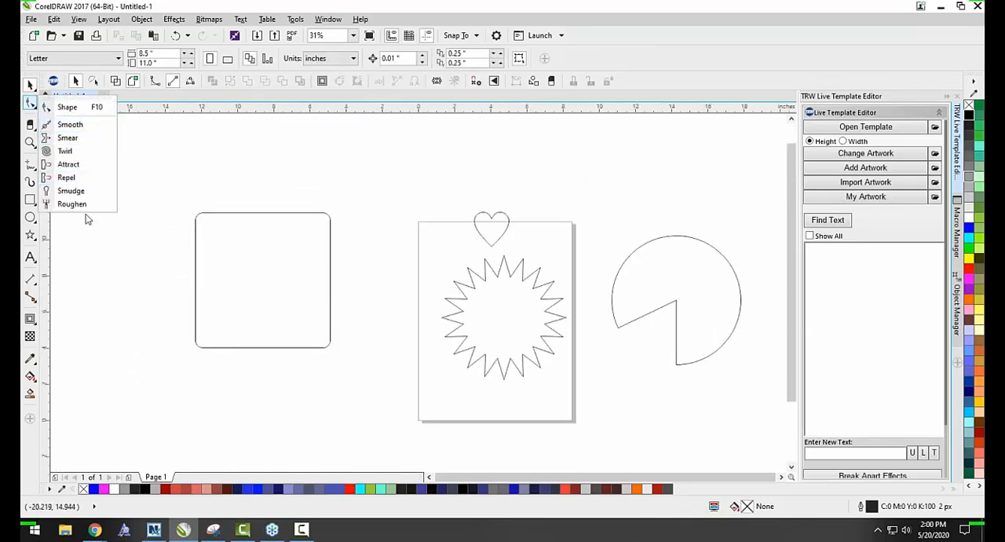
pyautogui.click(79, 126)
pyautogui.scroll(2, 477, 300)
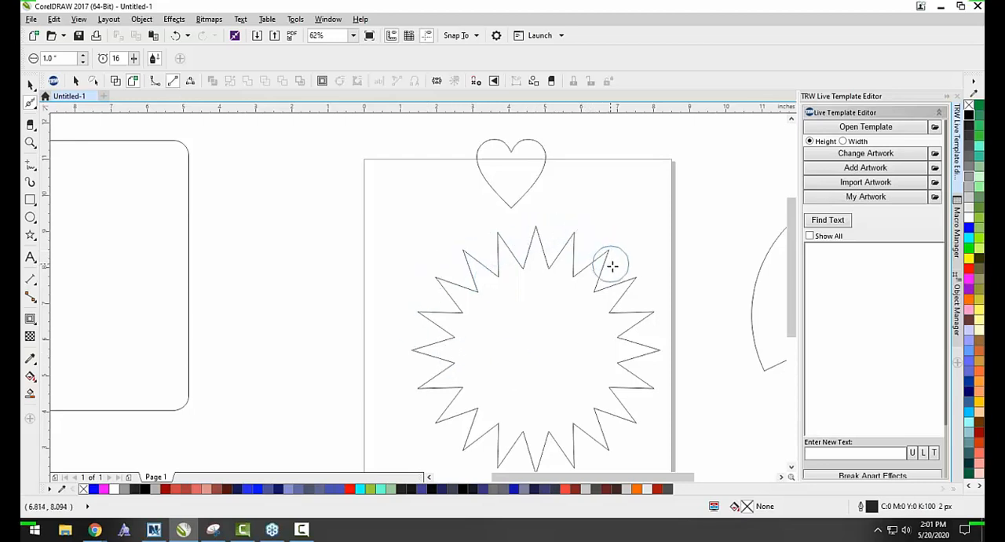
pyautogui.scroll(4, 630, 281)
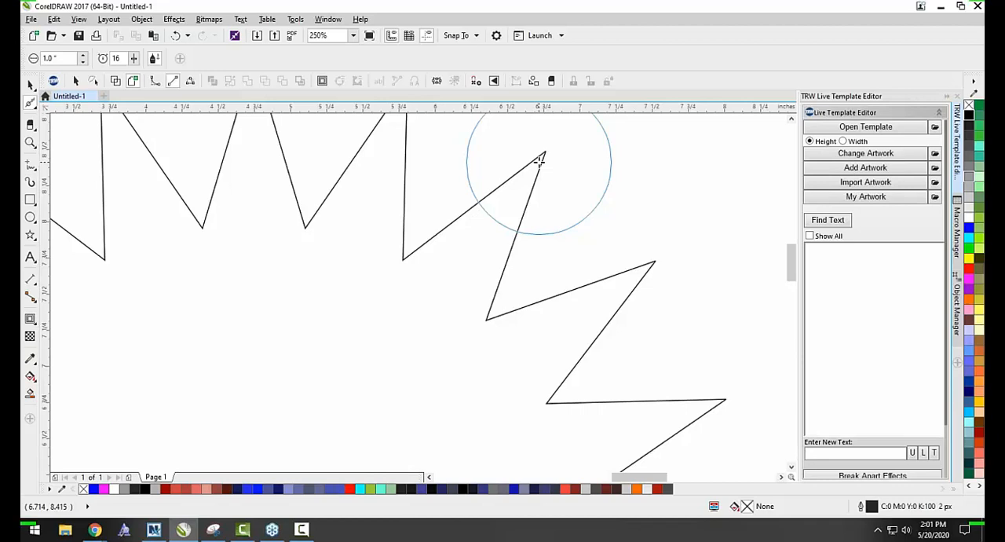
pyautogui.scroll(-1, 519, 169)
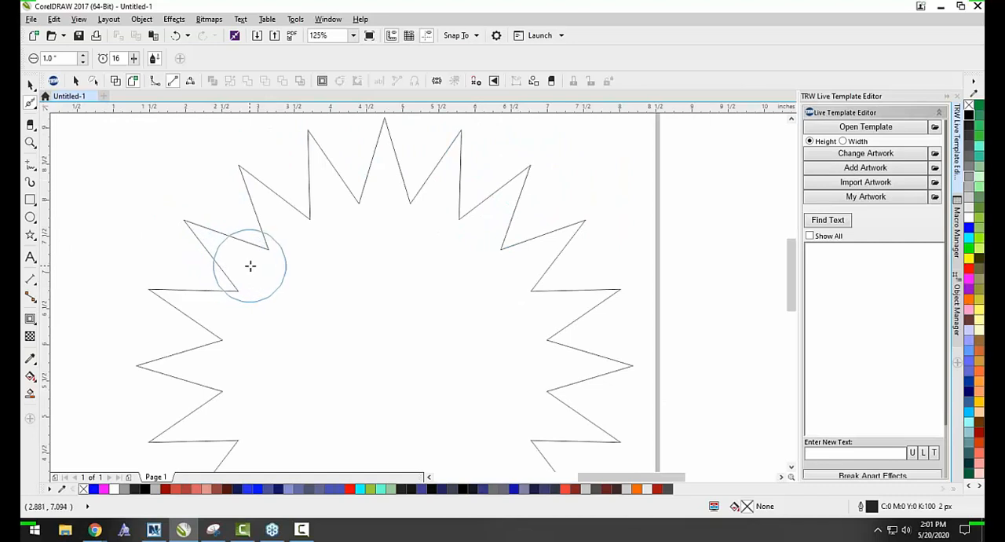
pyautogui.scroll(-1, 416, 232)
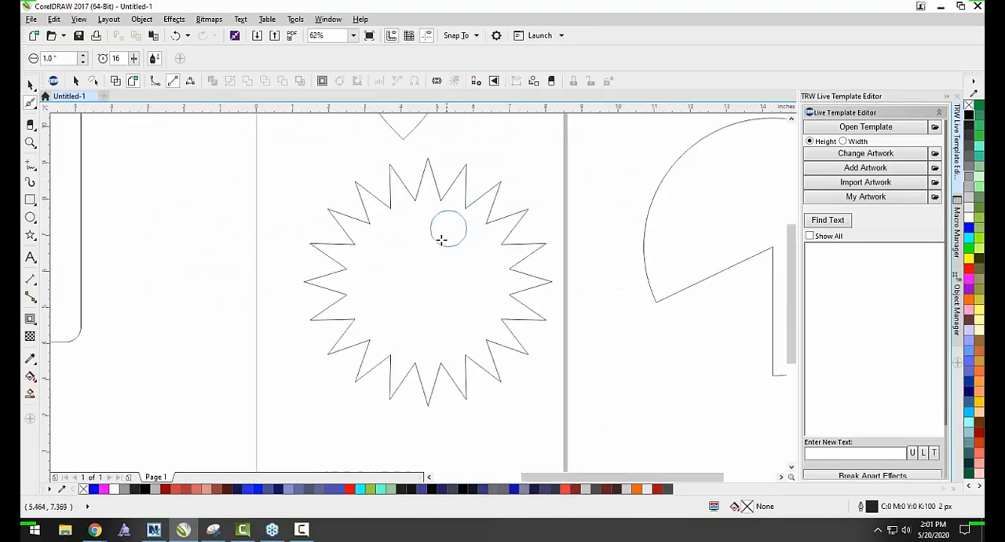
pyautogui.click(438, 271)
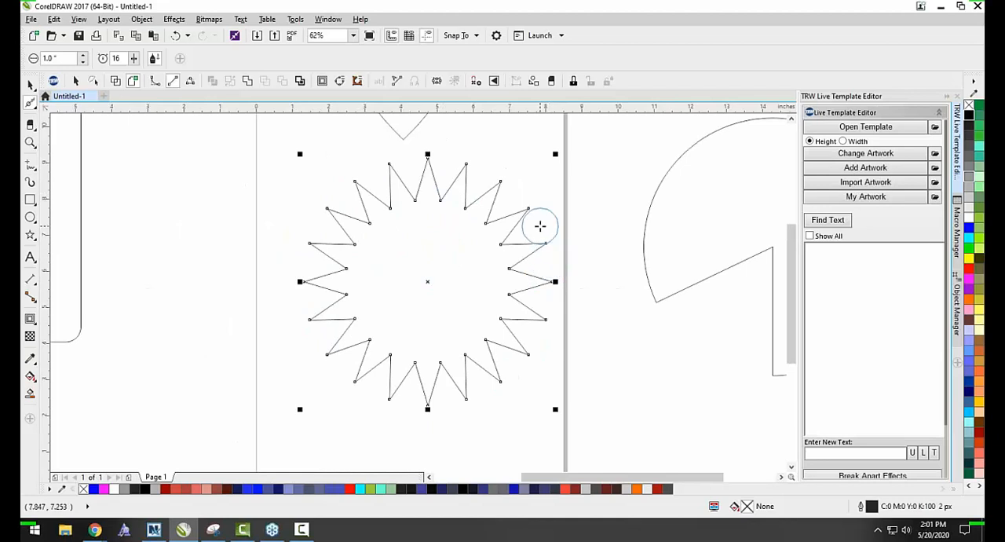
pyautogui.moveTo(532, 214)
pyautogui.mouseDown()
pyautogui.moveTo(496, 175)
pyautogui.moveTo(427, 160)
pyautogui.moveTo(391, 163)
pyautogui.moveTo(353, 193)
pyautogui.mouseUp()
# Check the rounding of the star's upper tips and smooth the notches at its upper left further.
pyautogui.scroll(5, 352, 193)
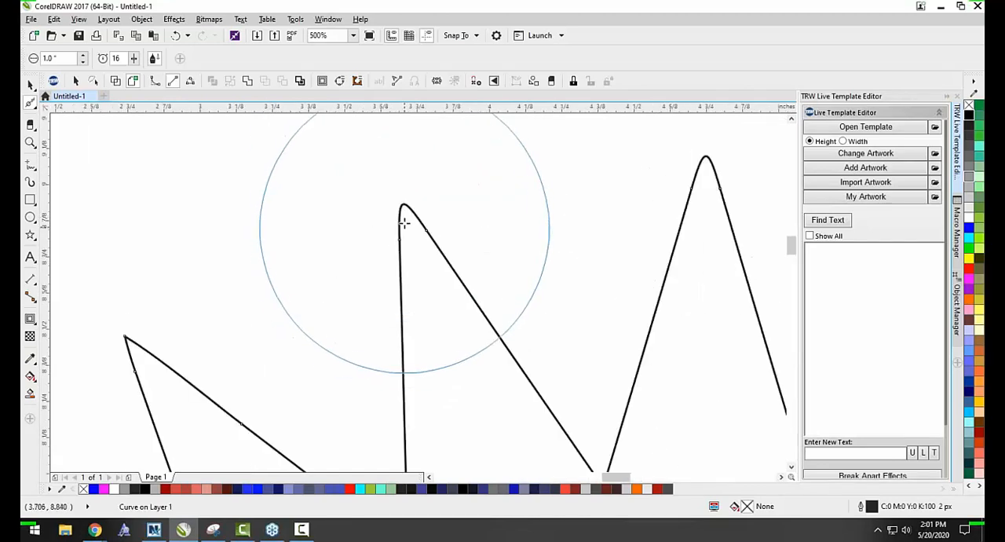
pyautogui.scroll(-3, 217, 299)
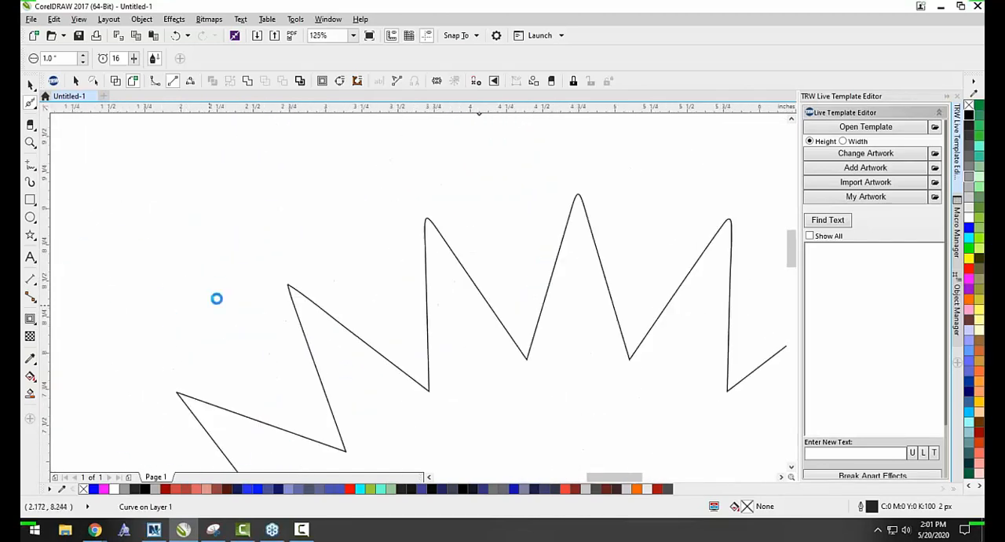
pyautogui.scroll(1, 217, 299)
pyautogui.scroll(-1, 382, 280)
pyautogui.scroll(1, 551, 200)
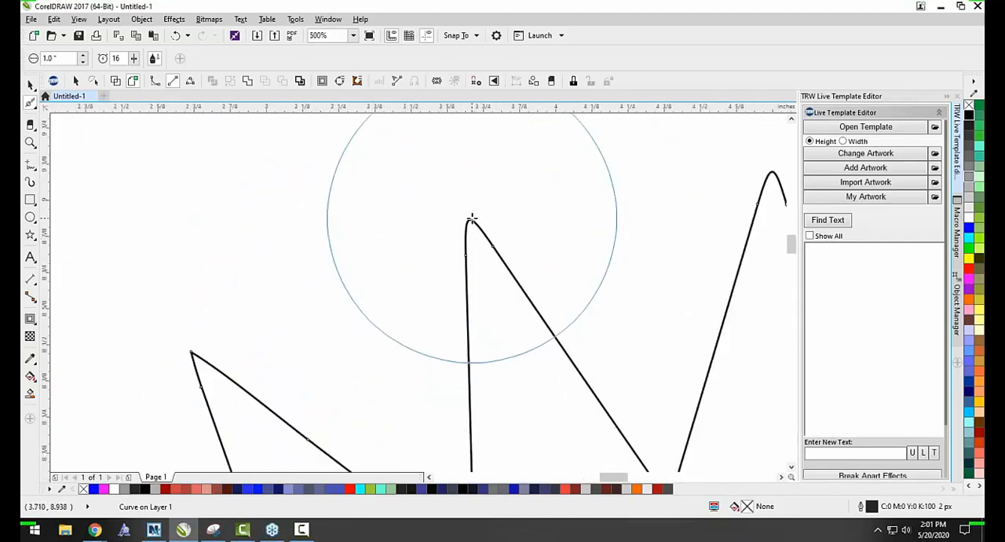
pyautogui.scroll(-1, 465, 200)
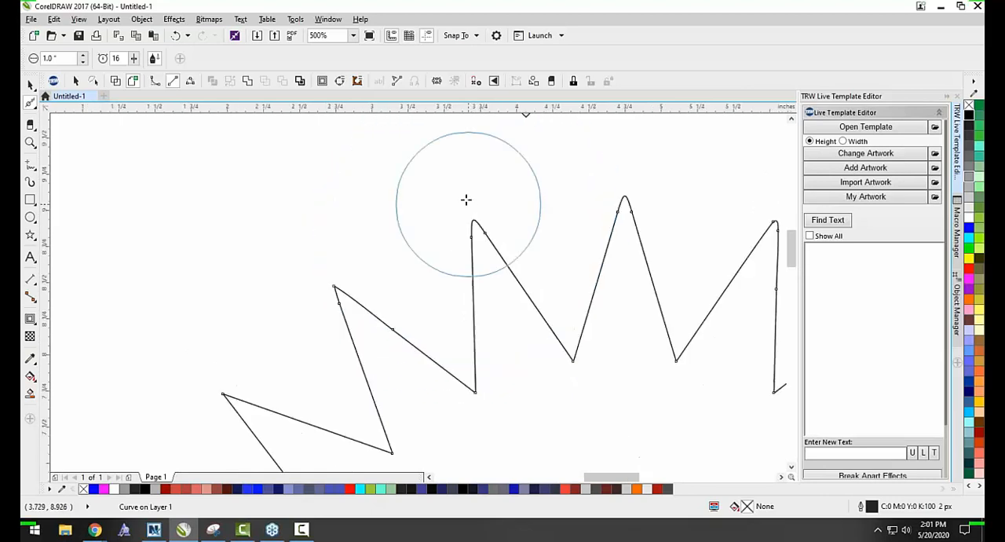
pyautogui.scroll(-4, 424, 314)
pyautogui.moveTo(437, 340)
pyautogui.mouseDown()
pyautogui.moveTo(483, 342)
pyautogui.moveTo(526, 372)
pyautogui.moveTo(544, 405)
pyautogui.moveTo(540, 457)
pyautogui.moveTo(542, 409)
pyautogui.moveTo(512, 357)
pyautogui.moveTo(423, 338)
pyautogui.mouseUp()
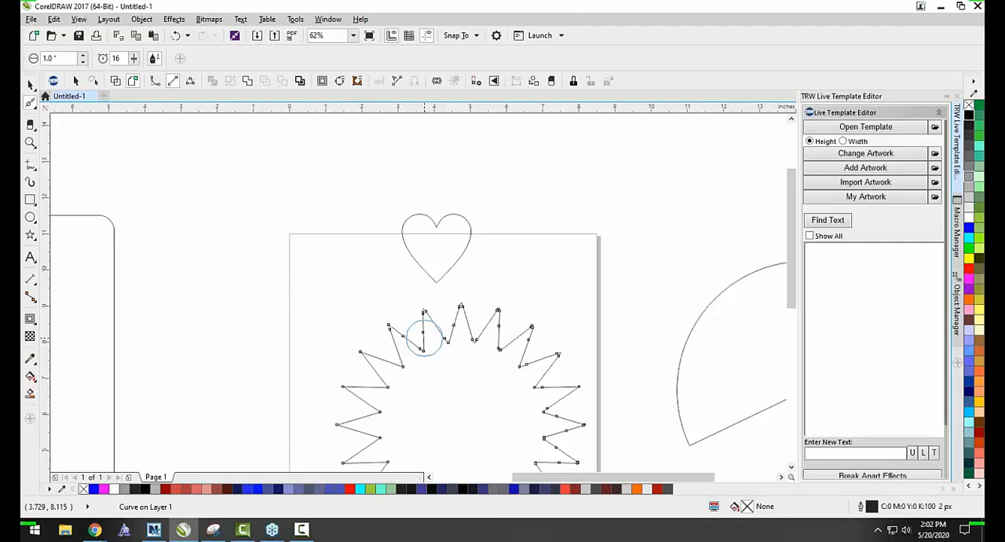
# Switch from the Smooth tool to the Smear tool with the star still selected.
pyautogui.scroll(-2, 377, 322)
pyautogui.click(29, 103)
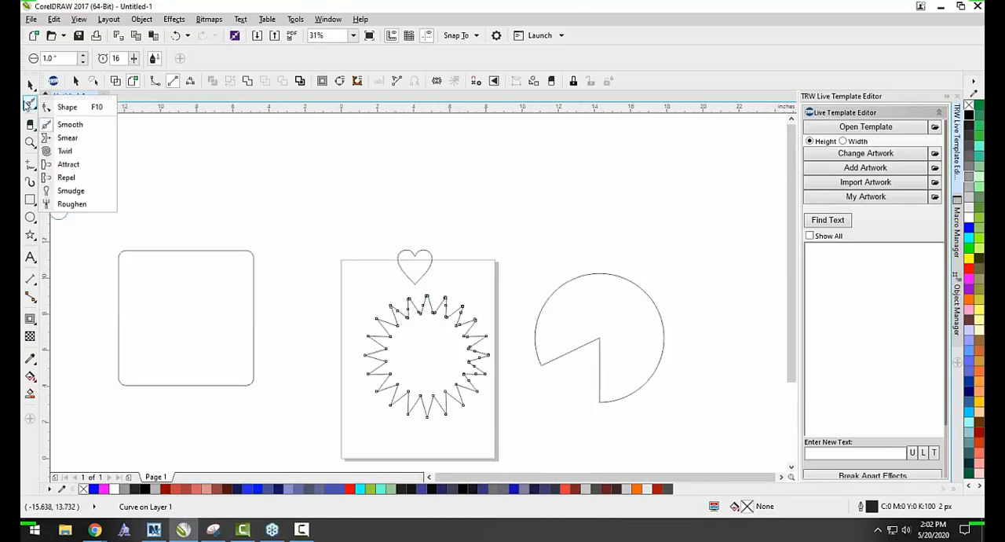
pyautogui.click(68, 139)
pyautogui.scroll(-2, 419, 334)
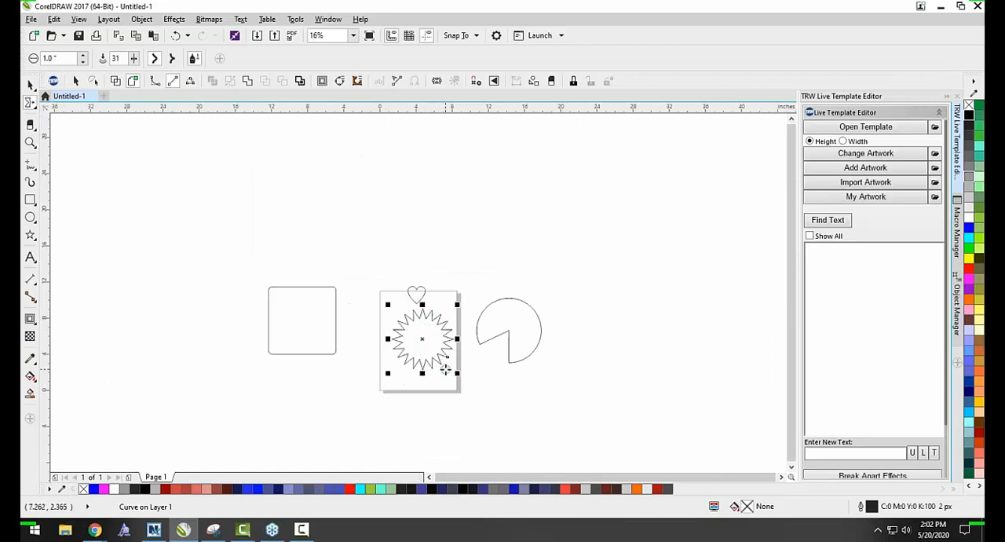
pyautogui.scroll(2, 450, 373)
pyautogui.scroll(2, 379, 291)
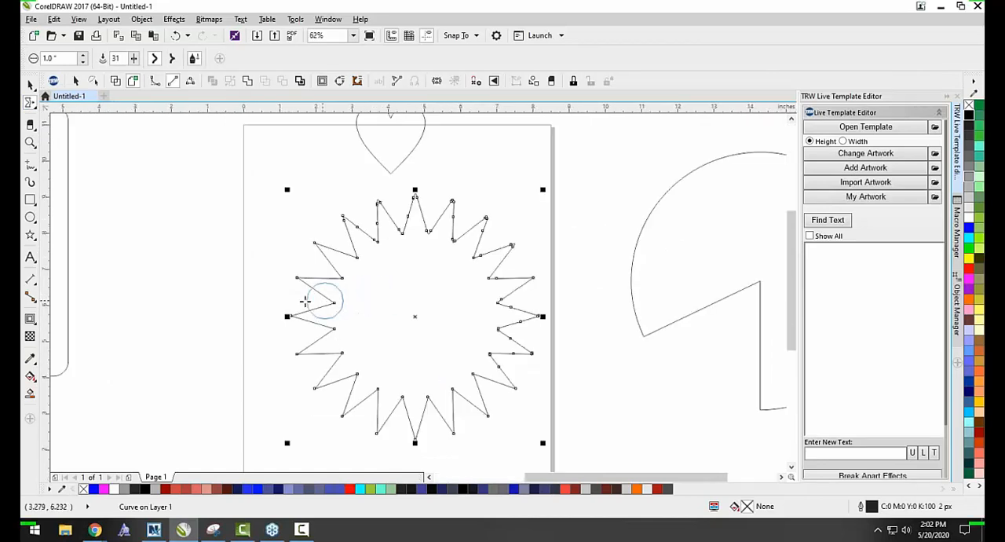
pyautogui.click(32, 102)
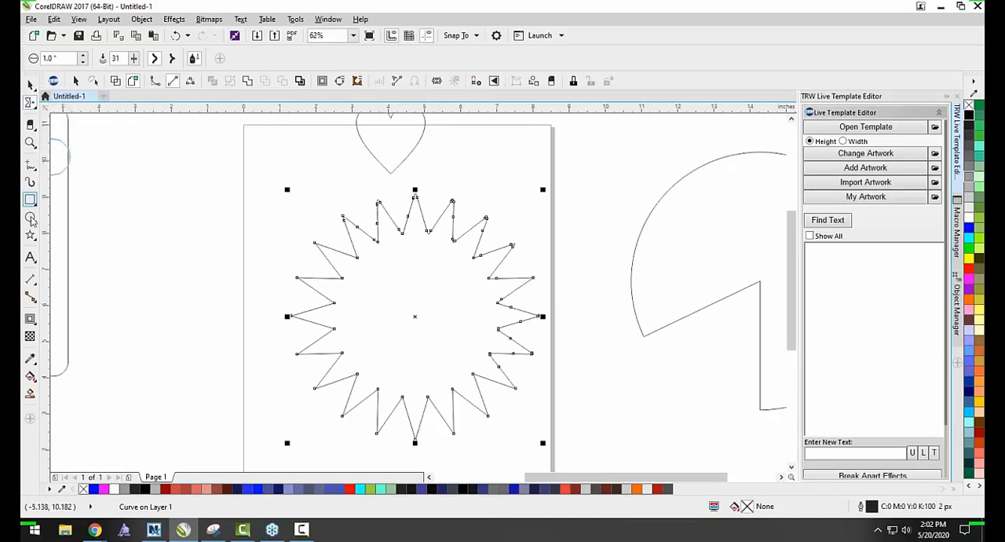
# Add the artistic text GROOVY in the empty area between the square and the page.
pyautogui.click(29, 256)
pyautogui.click(143, 209)
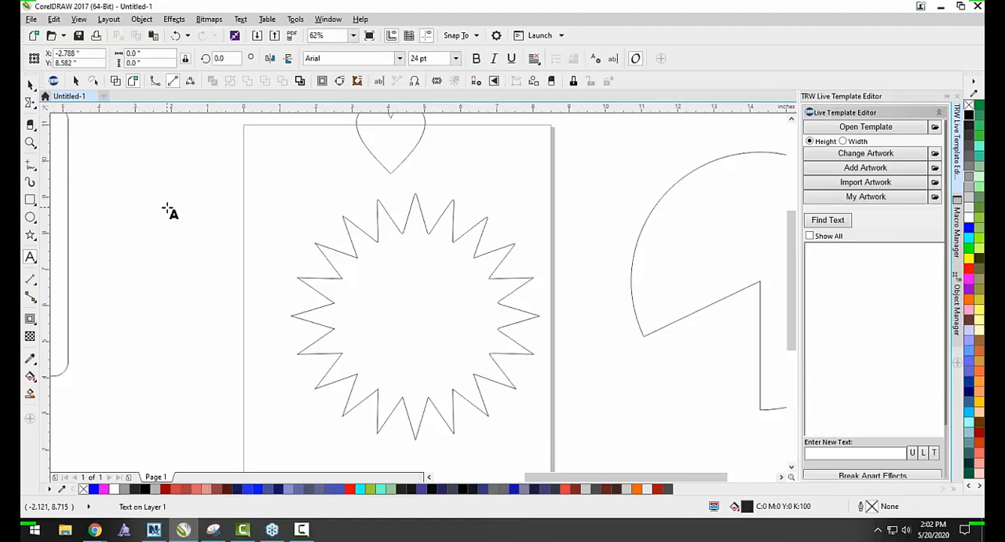
pyautogui.write('GREG')
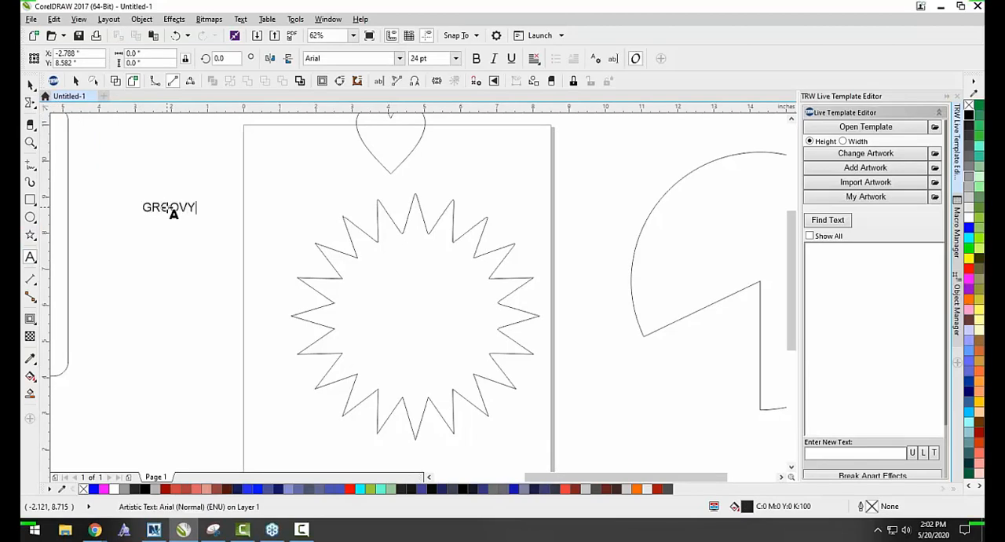
pyautogui.click(30, 84)
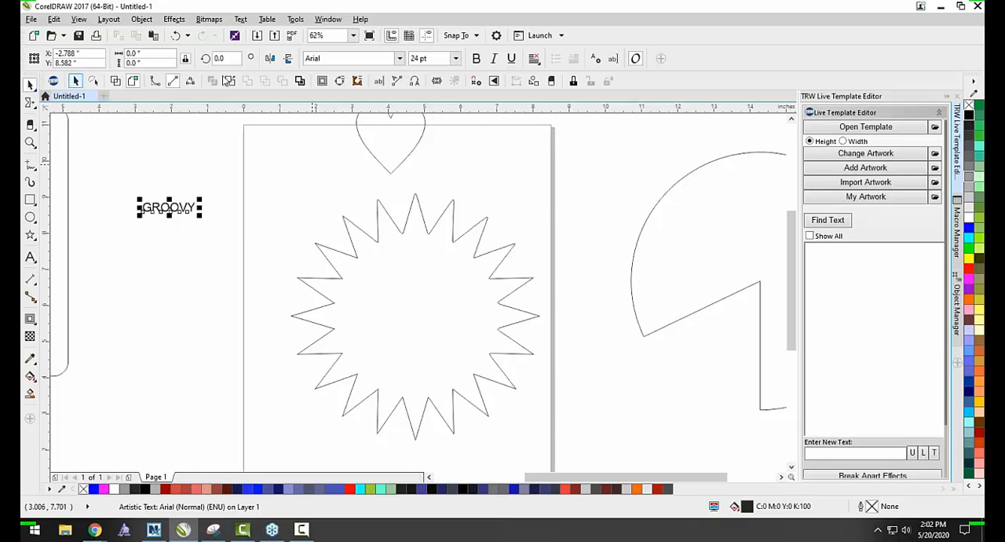
# Set the GROOVY text's font to Passion One and enlarge it to about 11.7 inches wide.
pyautogui.click(402, 58)
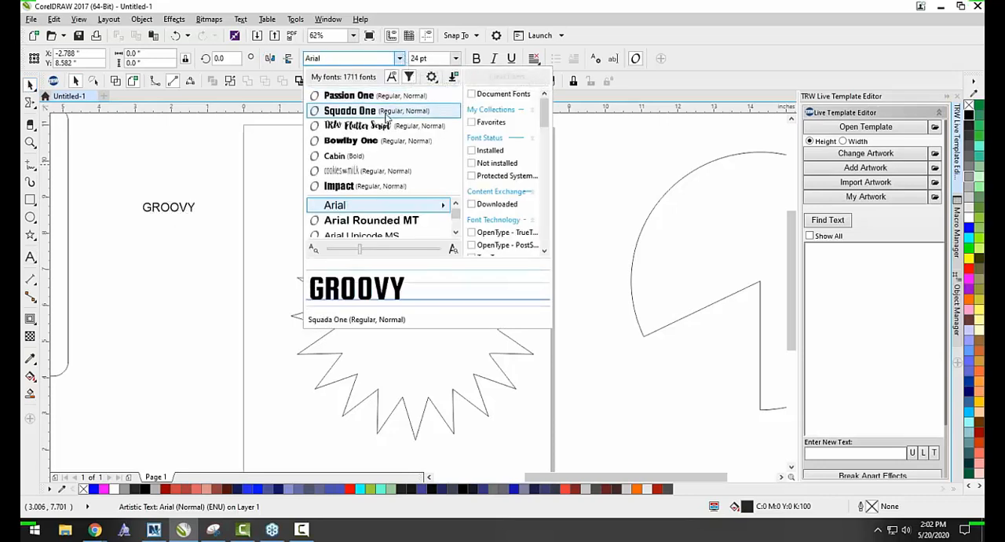
pyautogui.scroll(-2, 200, 203)
pyautogui.moveTo(195, 205); pyautogui.dragTo(385, 248)
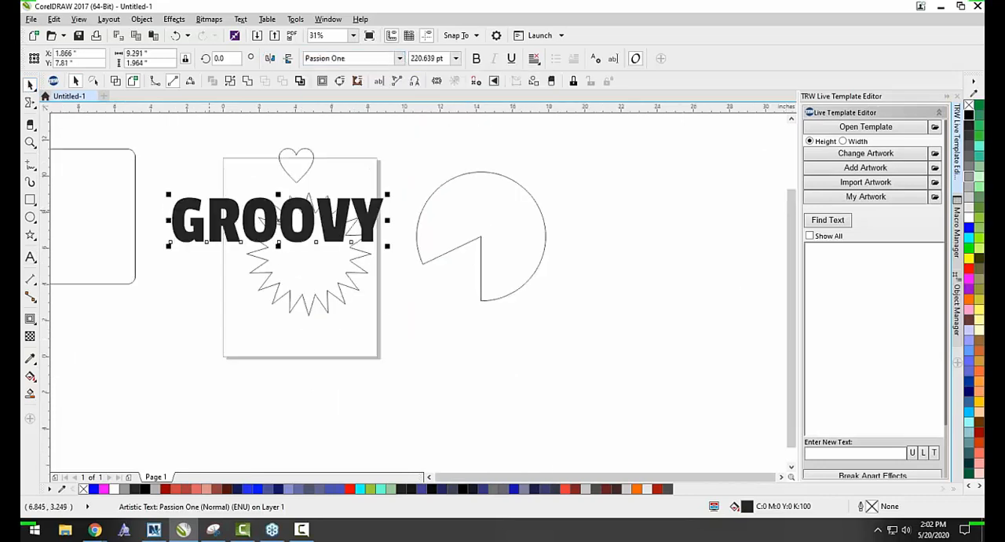
# Move the GROOVY text down onto the page's lower edge and convert it to curves.
pyautogui.moveTo(218, 209); pyautogui.dragTo(209, 361)
pyautogui.hotkey('ctrl', 'q')
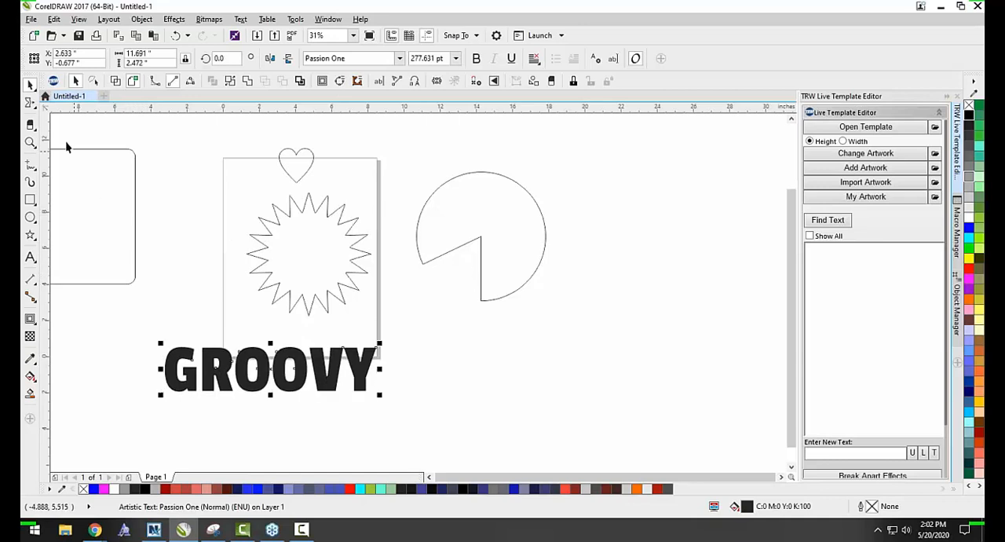
# Distort the GROOVY lettering with horizontal strokes of the Smear tool across all its letters.
pyautogui.click(171, 369)
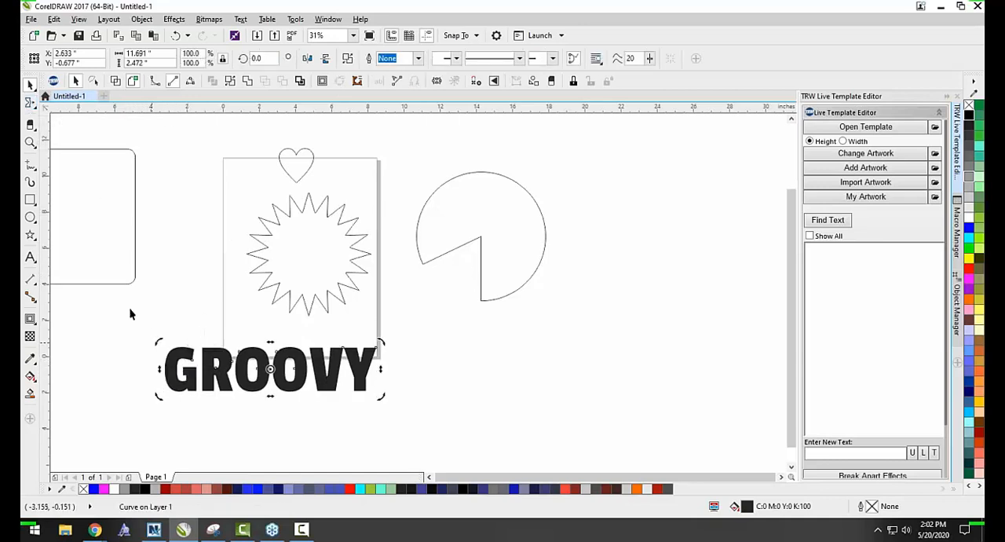
pyautogui.click(31, 103)
pyautogui.moveTo(151, 370); pyautogui.dragTo(410, 363)
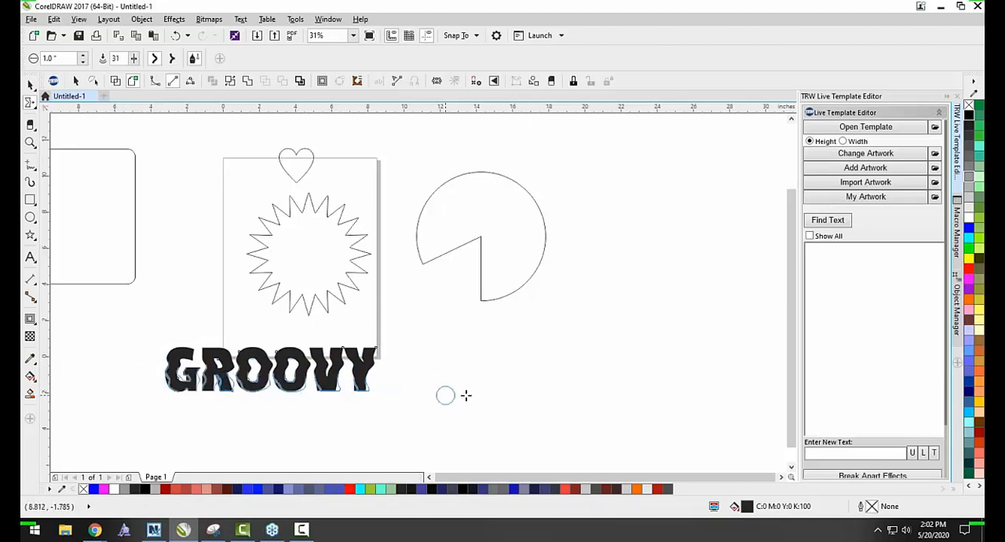
# Smear further horizontal strokes along the lower edge and through the middle of the GROOVY lettering.
pyautogui.moveTo(162, 369); pyautogui.dragTo(322, 380)
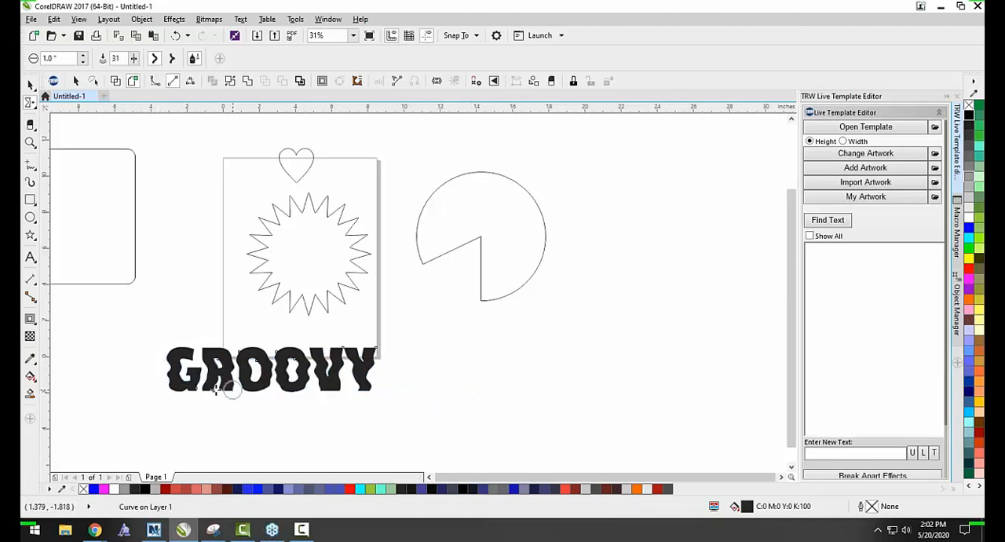
pyautogui.scroll(2, 224, 385)
pyautogui.moveTo(99, 329); pyautogui.dragTo(454, 331)
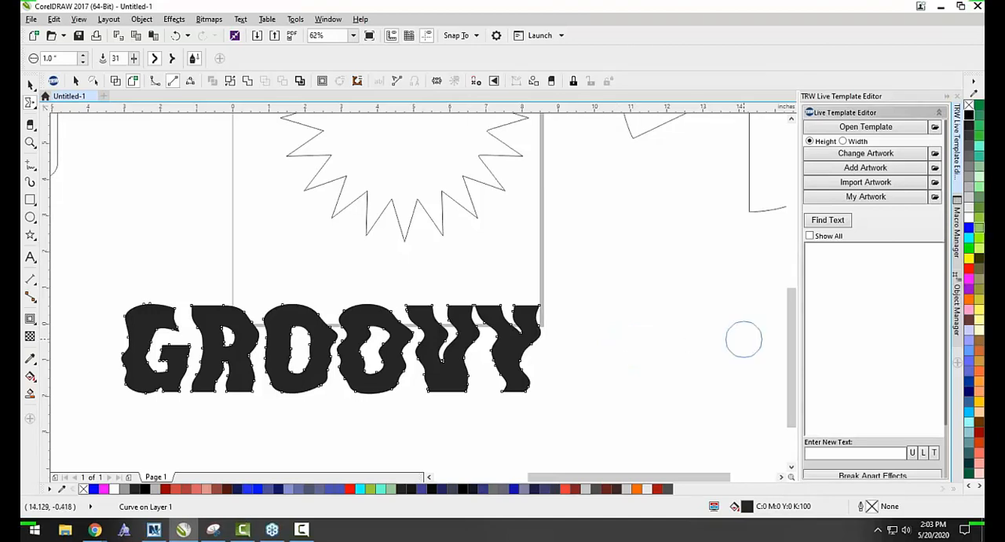
pyautogui.scroll(-2, 508, 300)
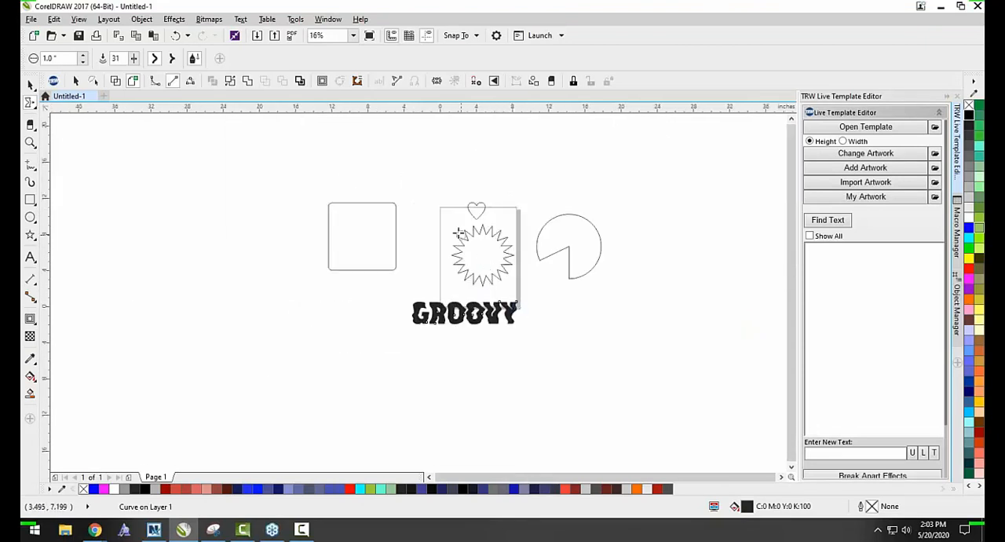
# Draw a rectangle about 5.7 by 4.8 inches below the rounded square.
pyautogui.scroll(1, 459, 229)
pyautogui.click(29, 202)
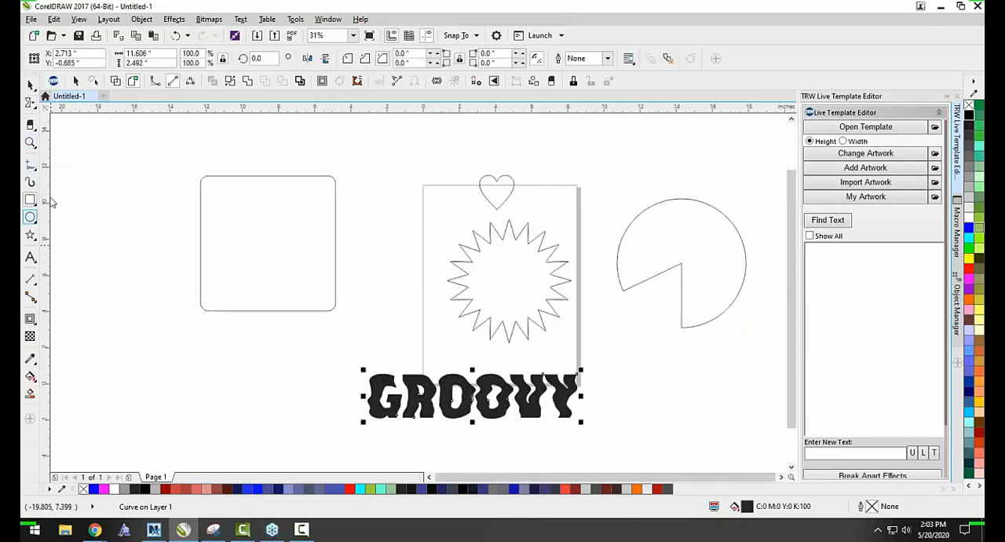
pyautogui.moveTo(193, 335); pyautogui.dragTo(302, 427)
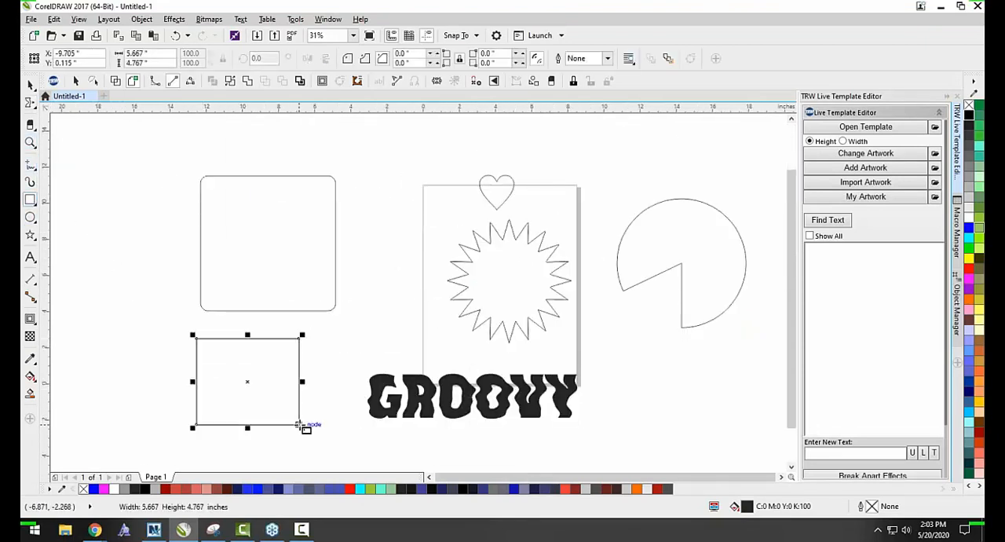
# Round all four corners of the new rectangle together to a radius of about 0.87 inches with the Shape tool.
pyautogui.click(28, 105)
pyautogui.click(63, 105)
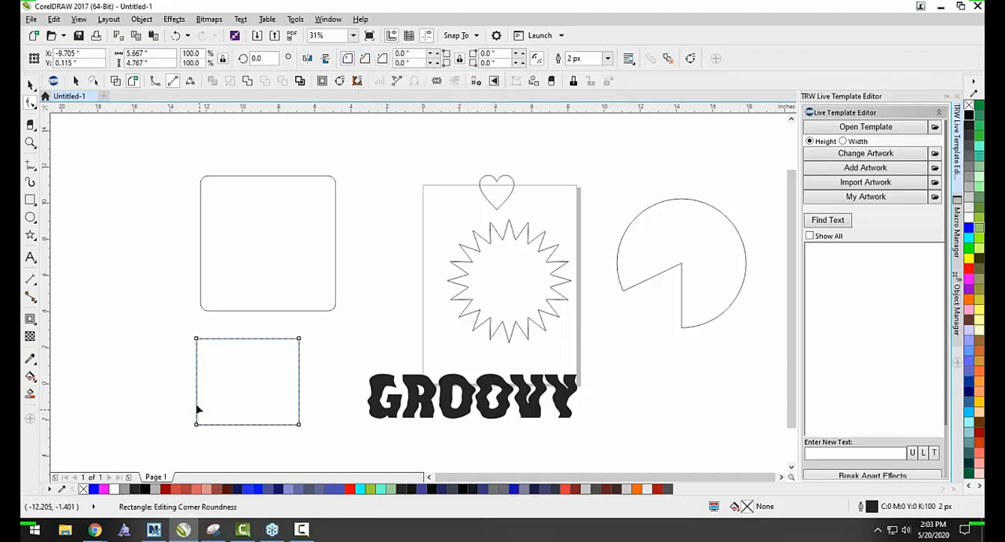
pyautogui.scroll(1, 199, 361)
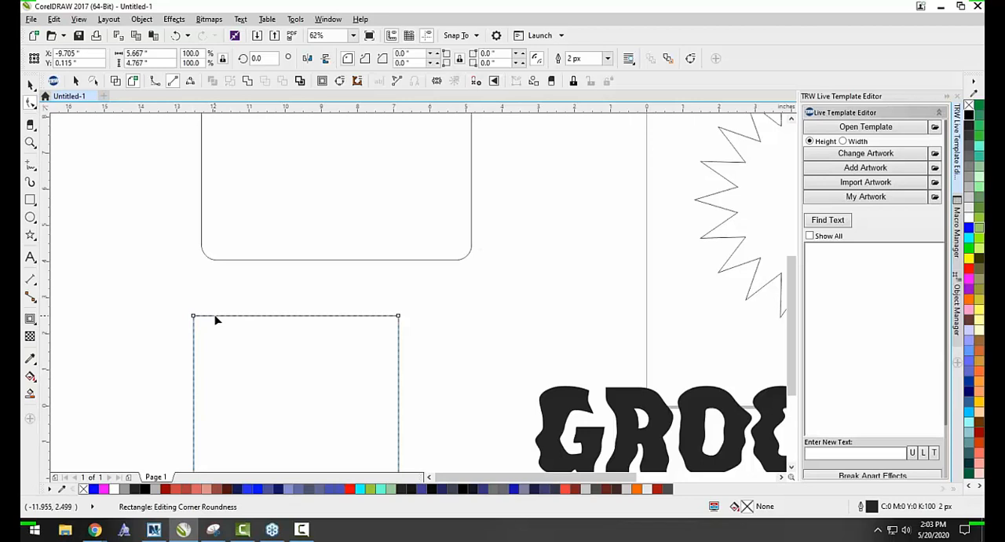
pyautogui.scroll(-2, 209, 333)
pyautogui.scroll(2, 220, 370)
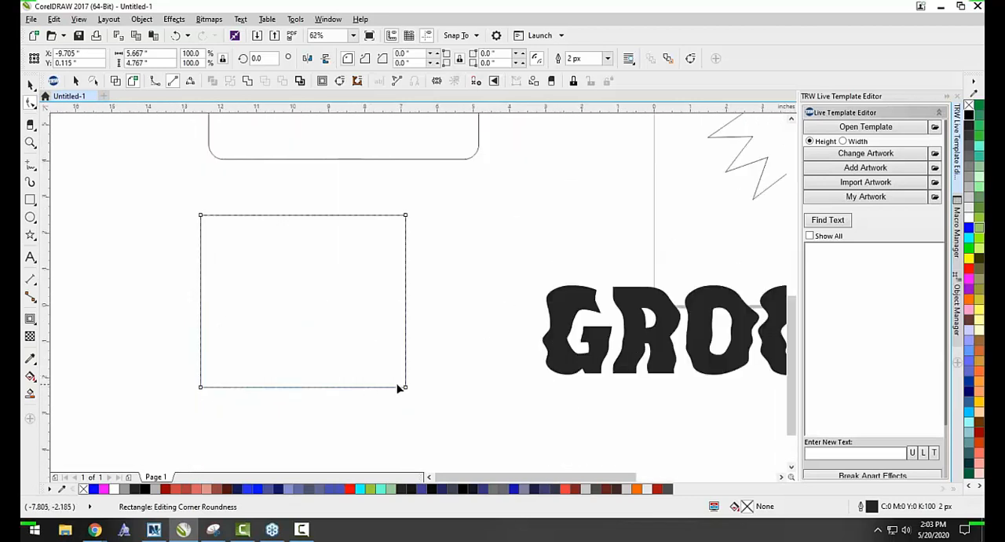
pyautogui.moveTo(407, 391); pyautogui.dragTo(374, 395)
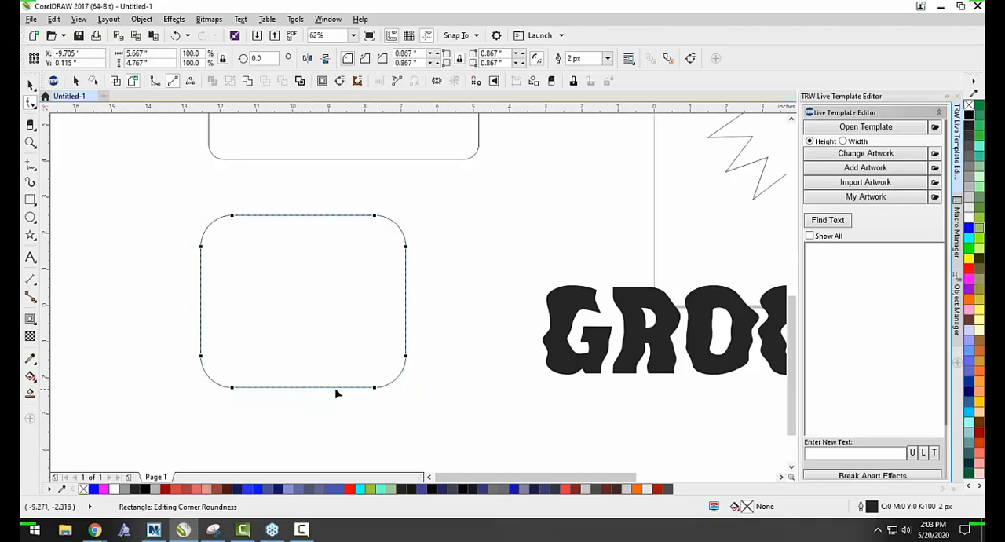
# Reshape the rectangle's corners individually, rounding the lower-right one to about 2.35 inches and enlarging both upper ones, and deselect it.
pyautogui.moveTo(374, 391); pyautogui.dragTo(322, 400)
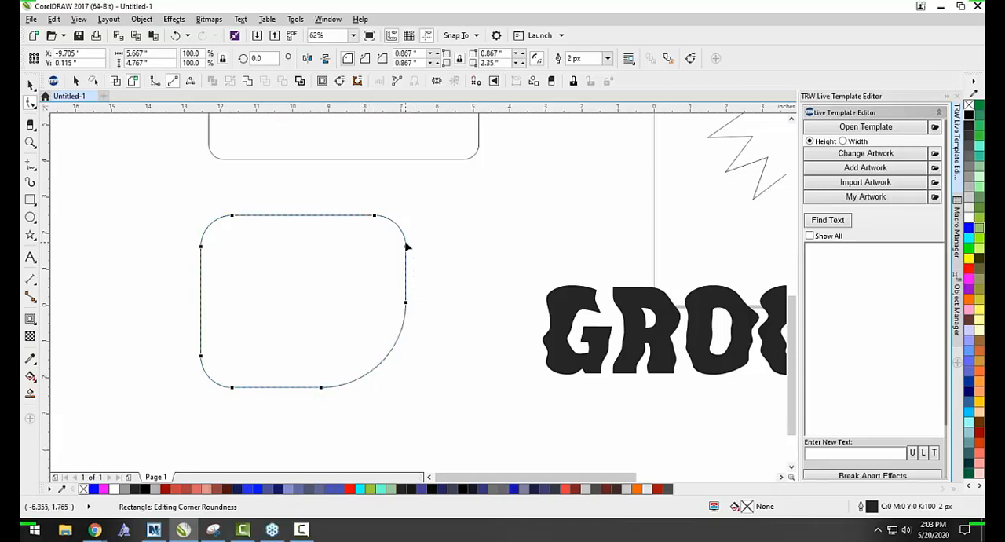
pyautogui.moveTo(406, 246); pyautogui.dragTo(405, 263)
pyautogui.moveTo(232, 215); pyautogui.dragTo(316, 210)
pyautogui.press('space')
pyautogui.click(141, 305)
pyautogui.scroll(-3, 441, 409)
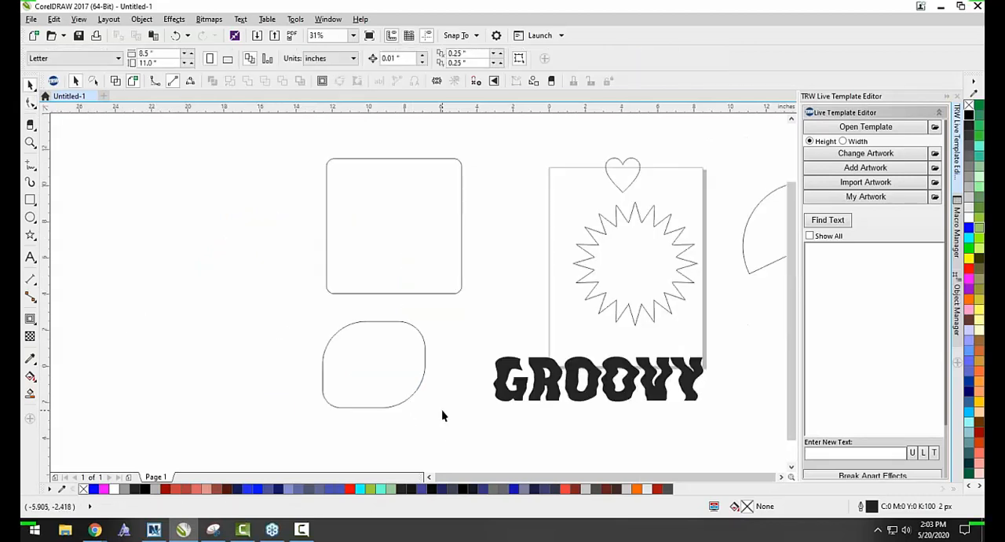
pyautogui.scroll(-2, 402, 374)
pyautogui.scroll(2, 522, 424)
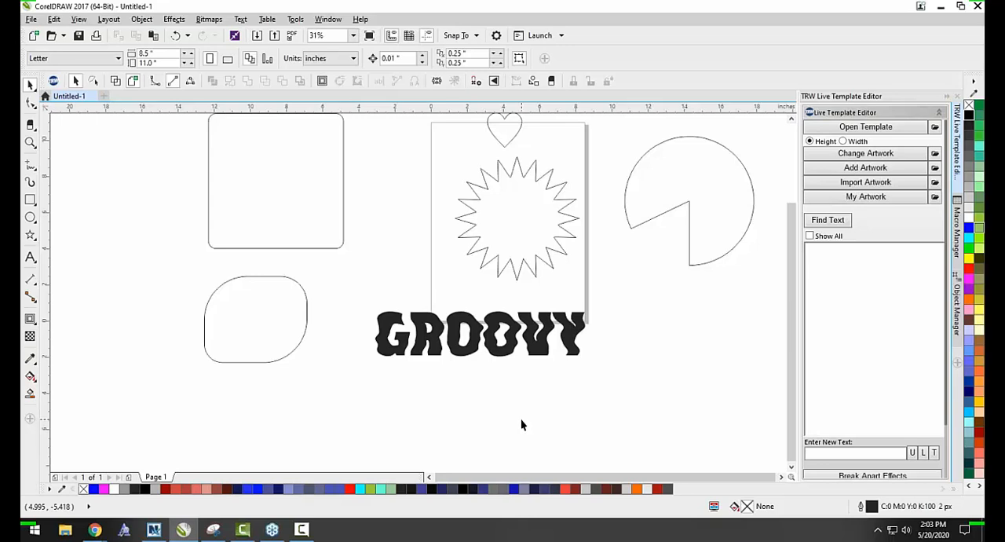
pyautogui.scroll(-1, 392, 274)
pyautogui.scroll(1, 459, 245)
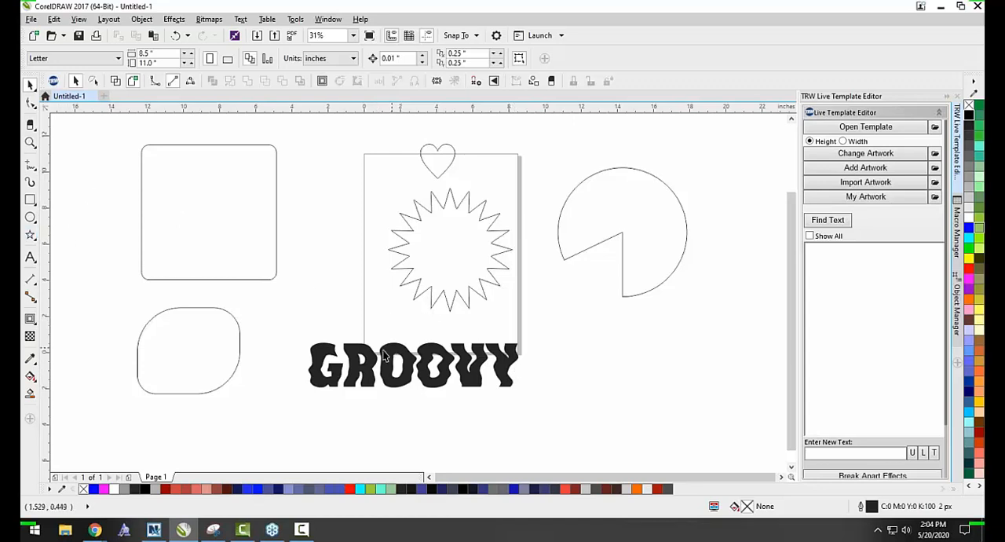
# Twirl small curls into the GROOVY curves at the top of the R, the bottoms of both Os and the V, and the Y's right arm.
pyautogui.click(334, 370)
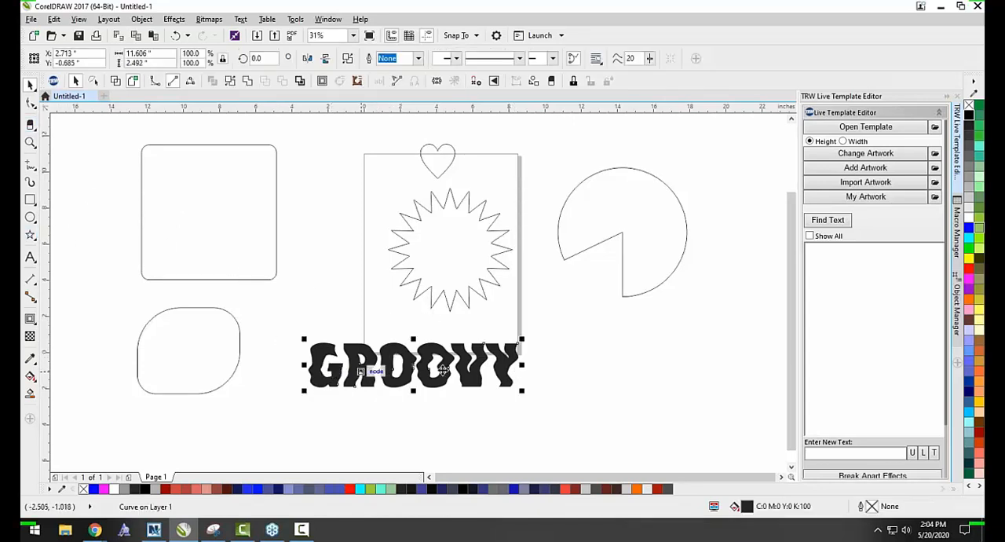
pyautogui.click(30, 102)
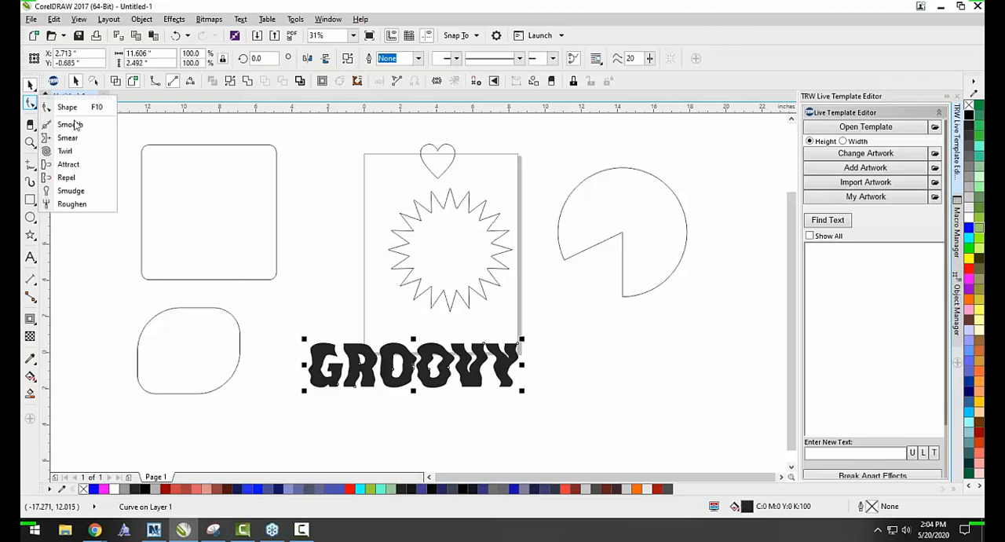
pyautogui.click(63, 151)
pyautogui.scroll(2, 385, 357)
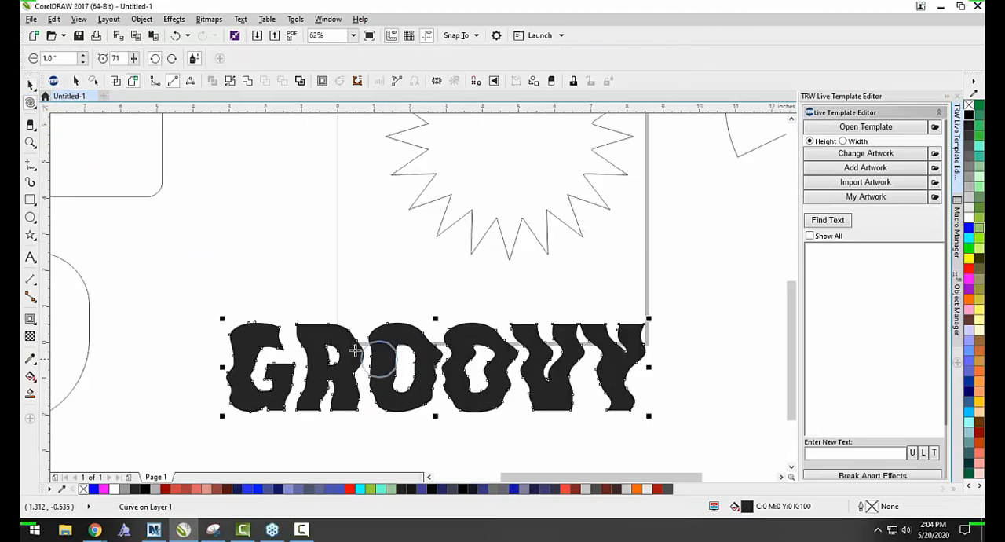
pyautogui.click(326, 330)
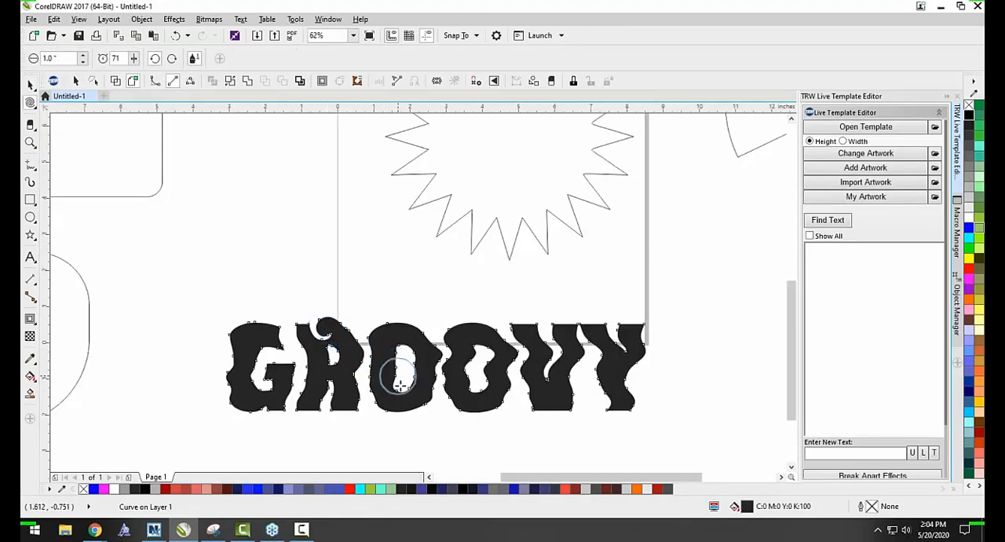
pyautogui.click(413, 407)
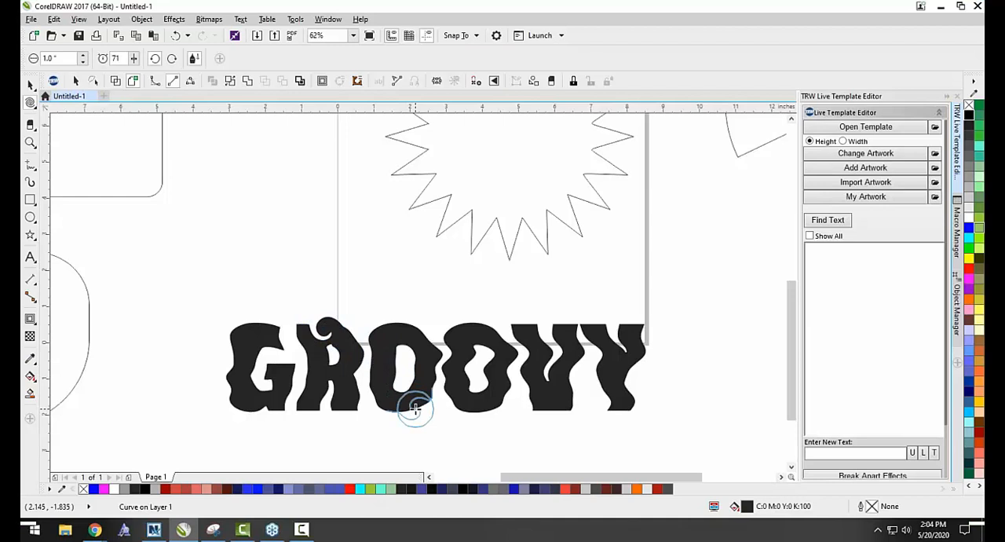
pyautogui.click(490, 408)
pyautogui.click(546, 407)
pyautogui.click(641, 350)
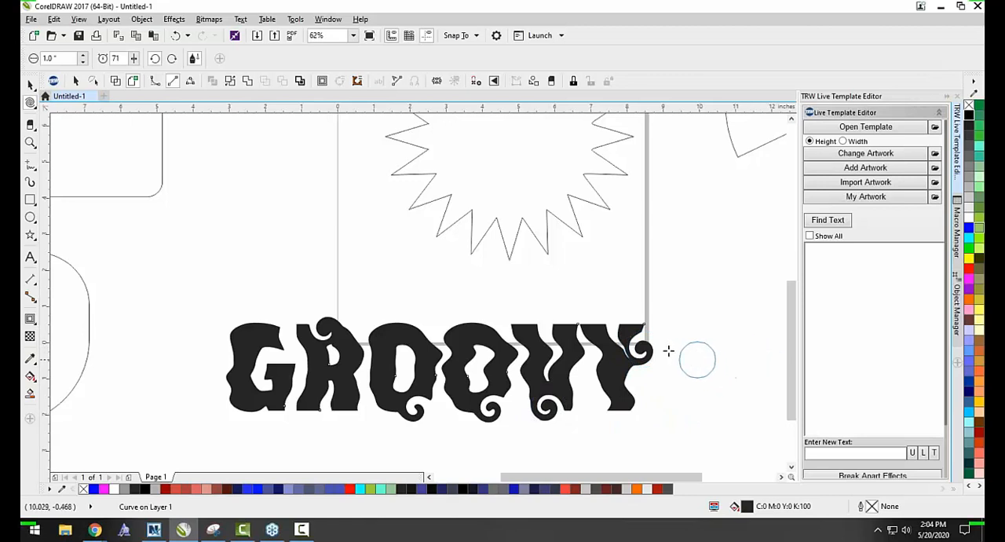
# Twirl the top of the second O into a tight multi-turn spiral.
pyautogui.scroll(2, 482, 348)
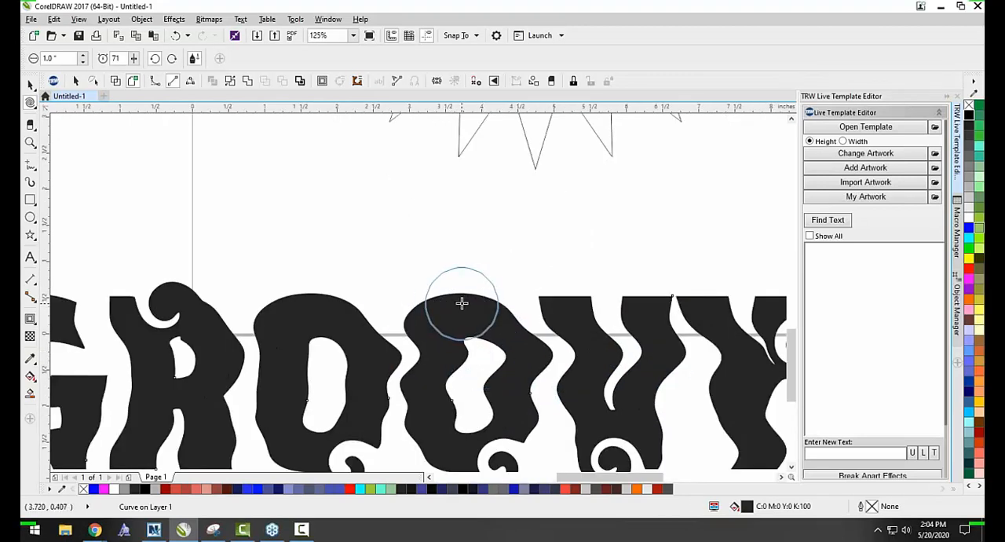
pyautogui.moveTo(462, 303); pyautogui.dragTo(462, 303)
pyautogui.scroll(4, 448, 306)
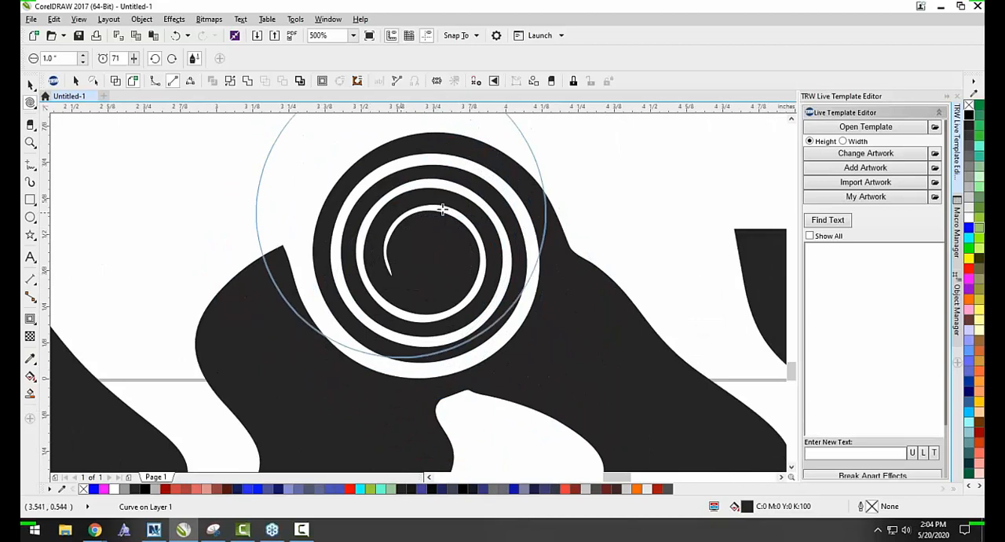
pyautogui.scroll(-4, 377, 264)
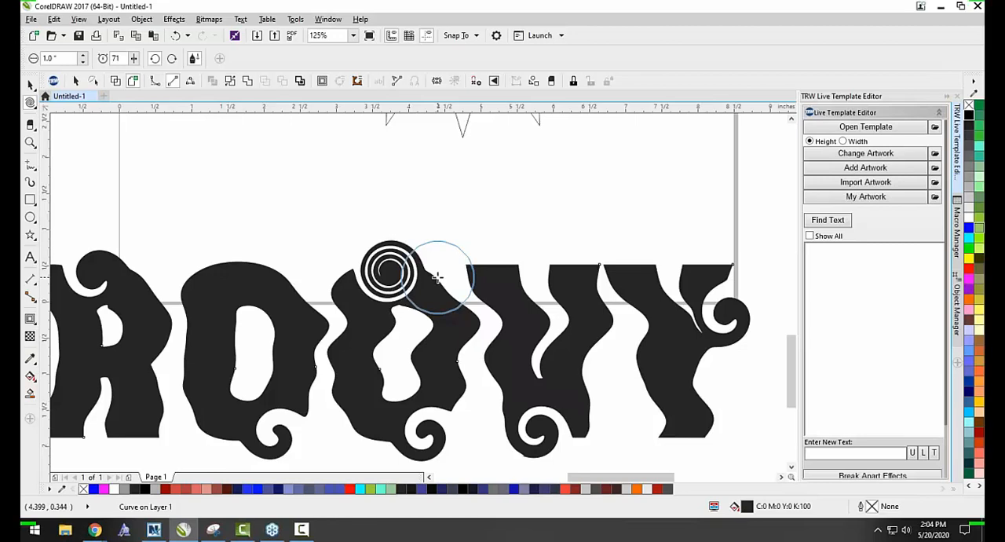
# Use the Repel tool to bulge the V's left arm and dent its right arm, the Y's right arm and the Y's foot.
pyautogui.click(31, 106)
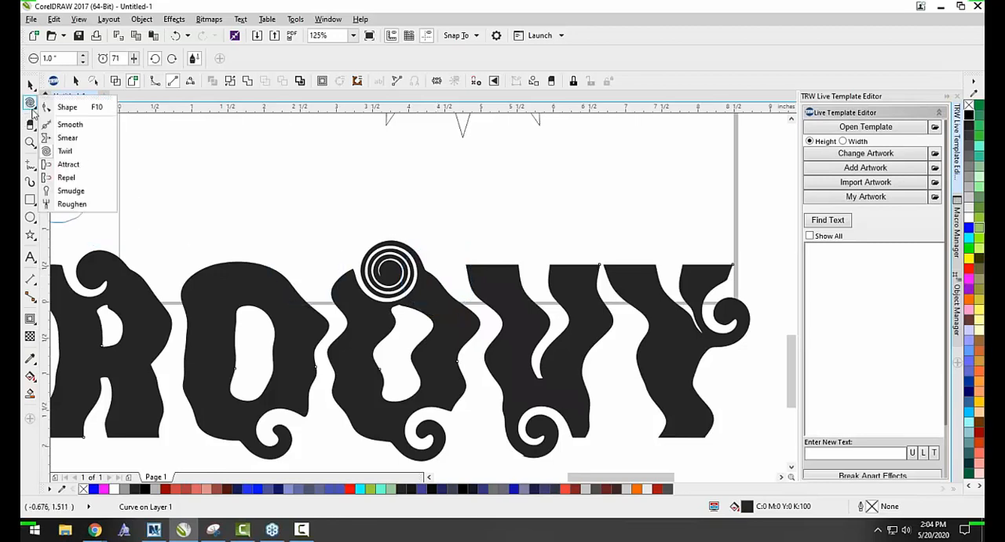
pyautogui.click(78, 178)
pyautogui.moveTo(494, 272); pyautogui.dragTo(493, 214)
pyautogui.moveTo(567, 244); pyautogui.dragTo(570, 258)
pyautogui.moveTo(709, 220); pyautogui.dragTo(708, 245)
pyautogui.moveTo(702, 442)
pyautogui.mouseDown()
pyautogui.moveTo(684, 427)
pyautogui.moveTo(689, 446)
pyautogui.moveTo(722, 381)
pyautogui.moveTo(689, 380)
pyautogui.moveTo(701, 380)
pyautogui.mouseUp()
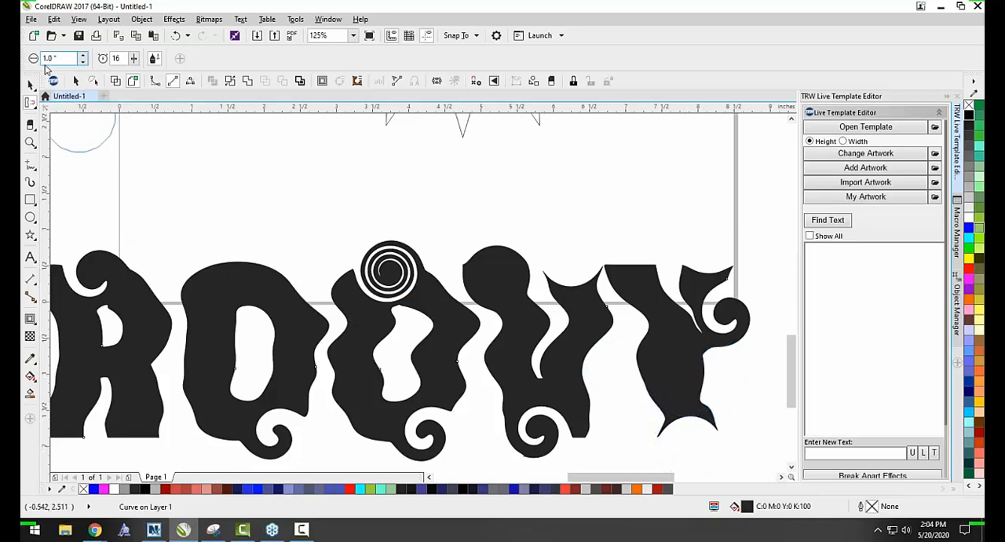
# Cut a thin looping stroke into the upper-left side of the first O with the Smudge tool.
pyautogui.click(30, 103)
pyautogui.click(81, 195)
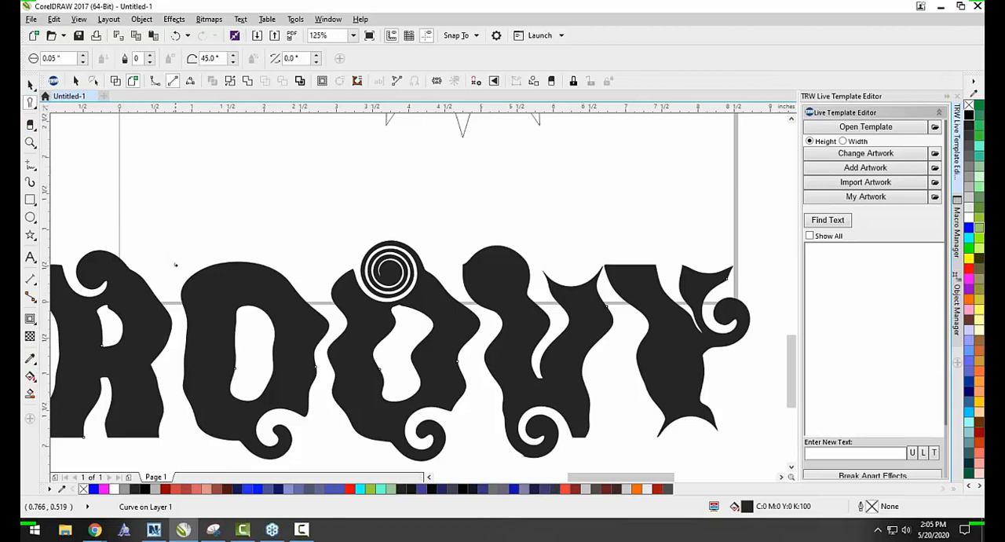
pyautogui.scroll(2, 211, 280)
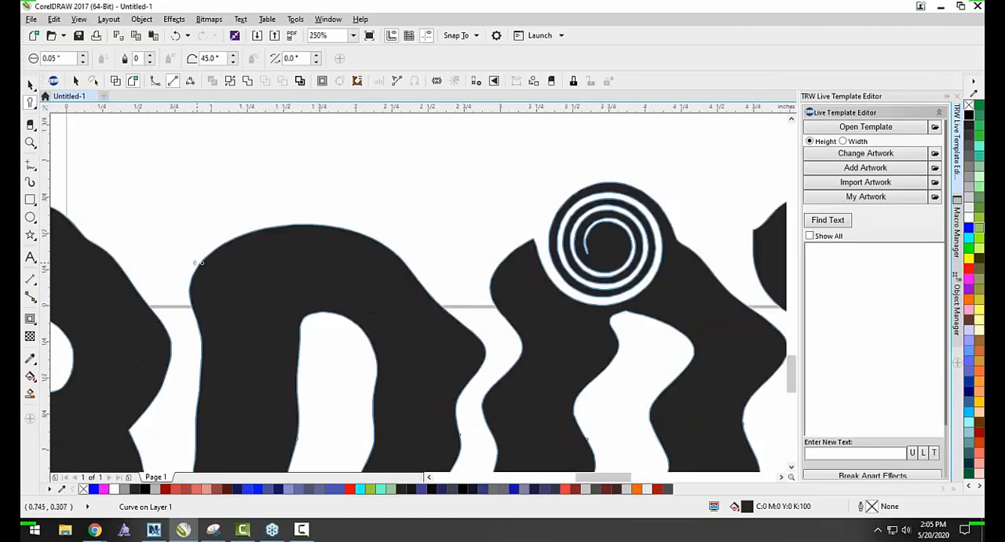
pyautogui.moveTo(219, 264)
pyautogui.mouseDown()
pyautogui.moveTo(260, 267)
pyautogui.moveTo(267, 251)
pyautogui.moveTo(241, 255)
pyautogui.moveTo(267, 283)
pyautogui.mouseUp()
pyautogui.scroll(2, 243, 277)
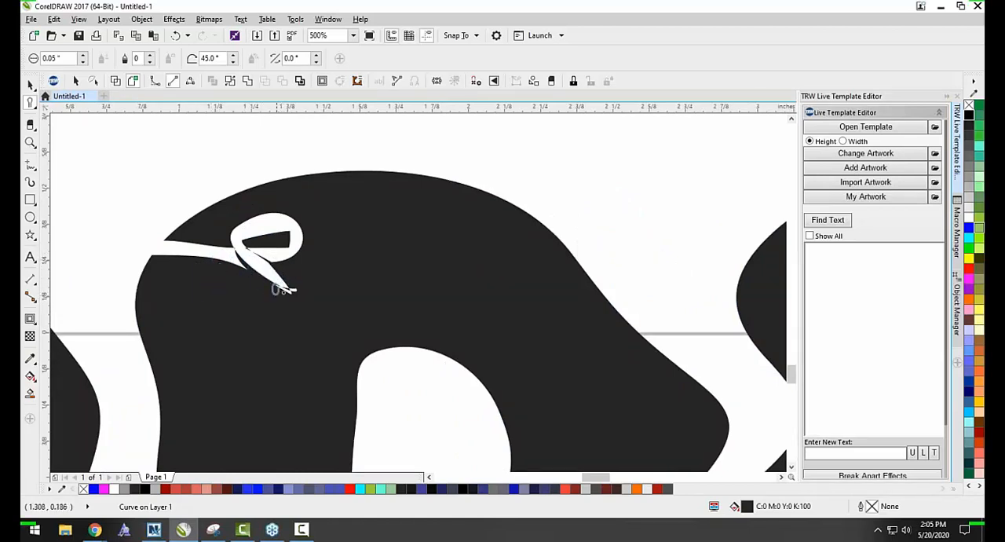
pyautogui.scroll(4, 239, 279)
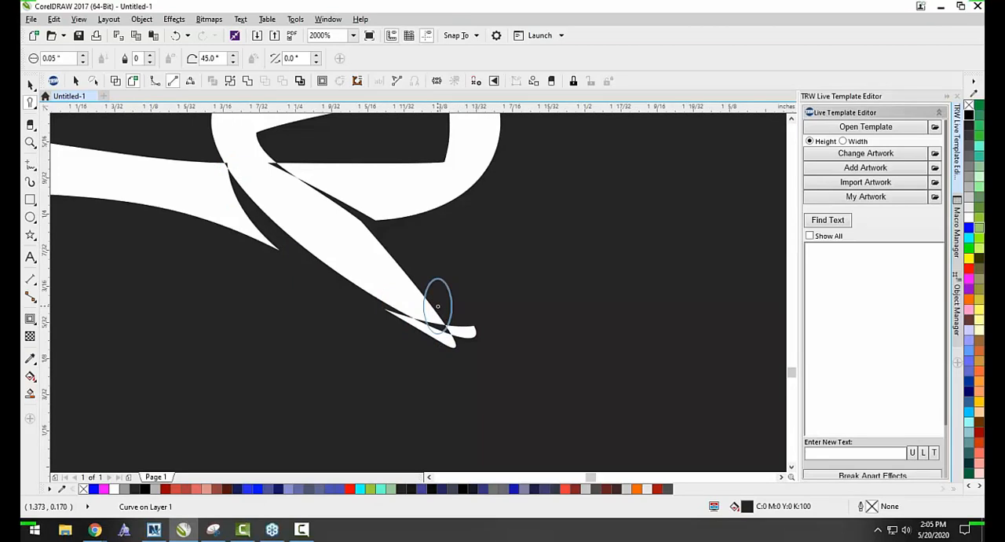
pyautogui.scroll(-4, 438, 306)
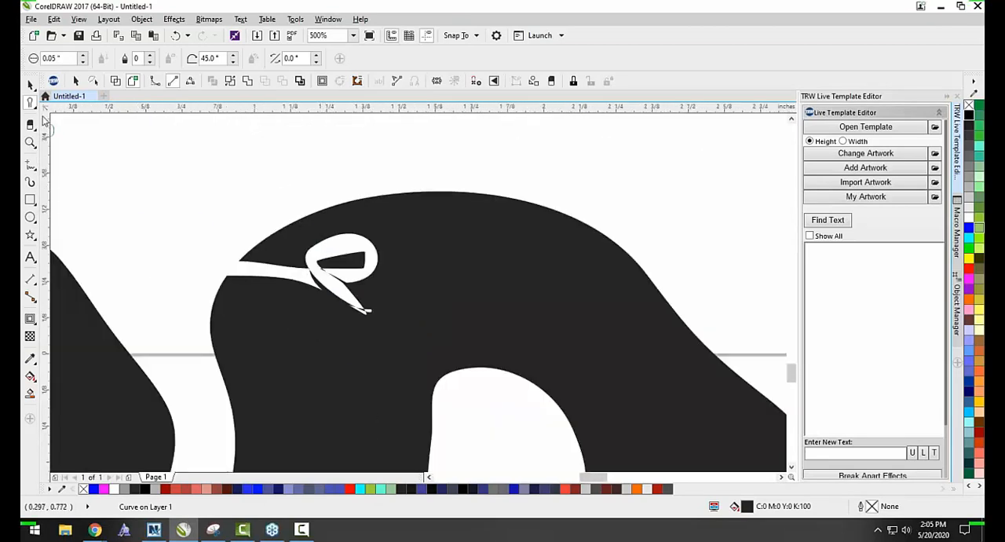
# Smudge one long curved stroke across the top of the first O, and shorter wavy and looping strokes down its left side.
pyautogui.moveTo(197, 343)
pyautogui.mouseDown()
pyautogui.moveTo(348, 341)
pyautogui.moveTo(451, 314)
pyautogui.moveTo(518, 263)
pyautogui.moveTo(626, 235)
pyautogui.mouseUp()
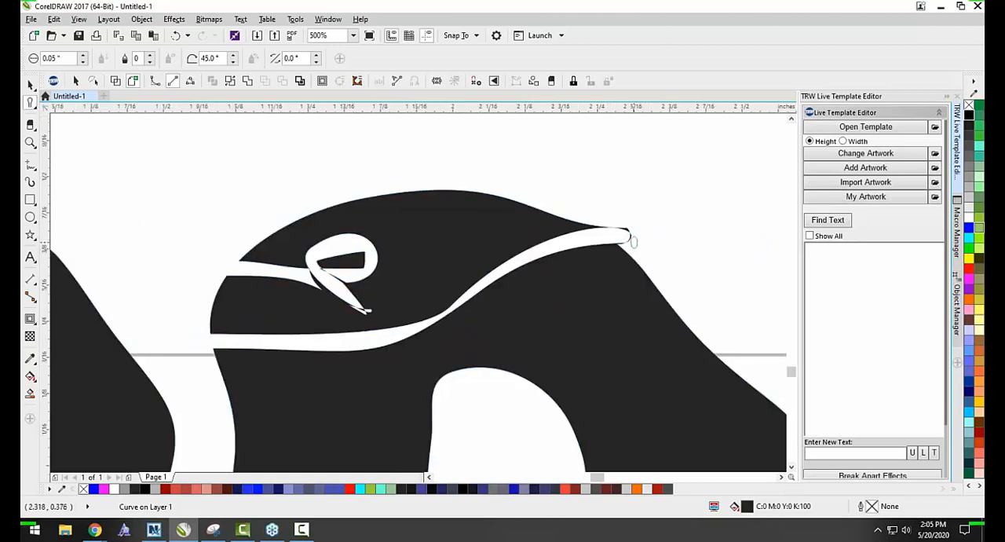
pyautogui.scroll(4, 627, 232)
pyautogui.scroll(-4, 487, 169)
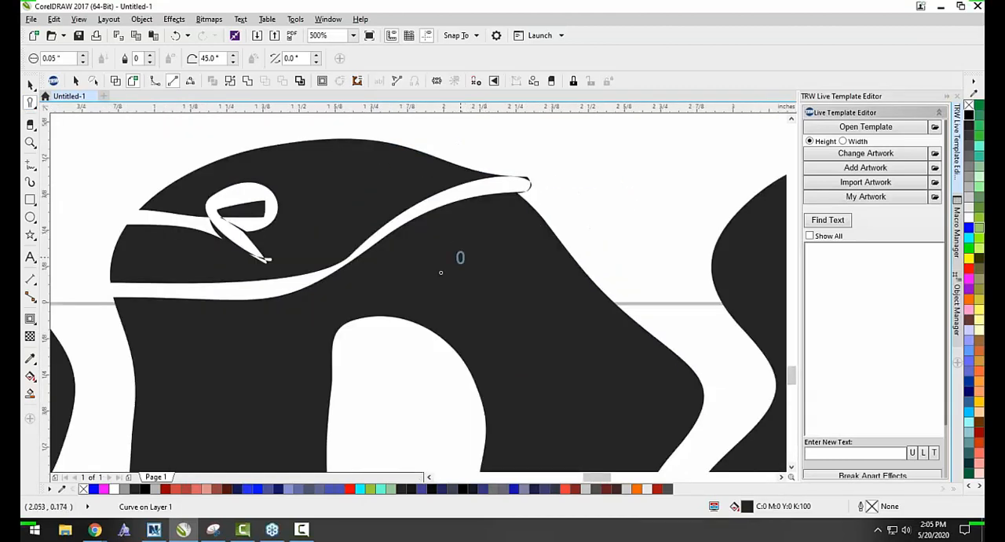
pyautogui.moveTo(116, 340)
pyautogui.mouseDown()
pyautogui.moveTo(237, 372)
pyautogui.moveTo(288, 366)
pyautogui.mouseUp()
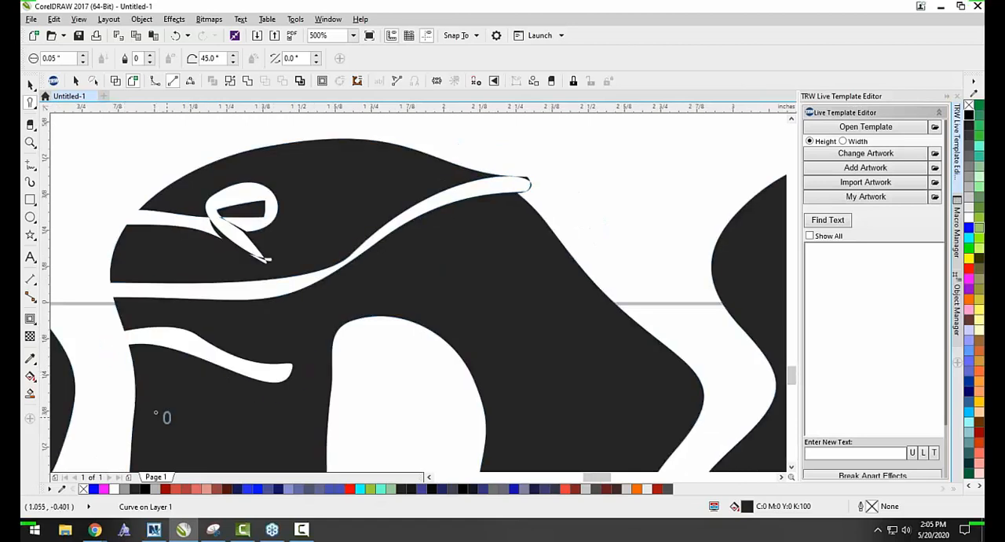
pyautogui.moveTo(119, 397); pyautogui.dragTo(236, 440)
pyautogui.scroll(-2, 274, 312)
pyautogui.moveTo(206, 383)
pyautogui.mouseDown()
pyautogui.moveTo(250, 432)
pyautogui.moveTo(274, 401)
pyautogui.mouseUp()
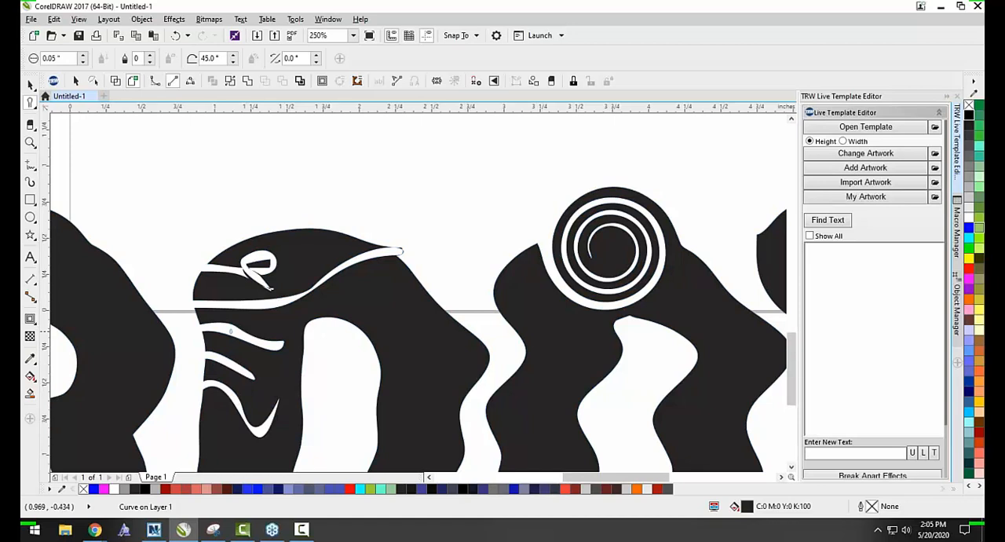
pyautogui.scroll(-2, 223, 380)
pyautogui.moveTo(229, 391)
pyautogui.mouseDown()
pyautogui.moveTo(273, 413)
pyautogui.moveTo(247, 428)
pyautogui.moveTo(234, 416)
pyautogui.moveTo(274, 454)
pyautogui.mouseUp()
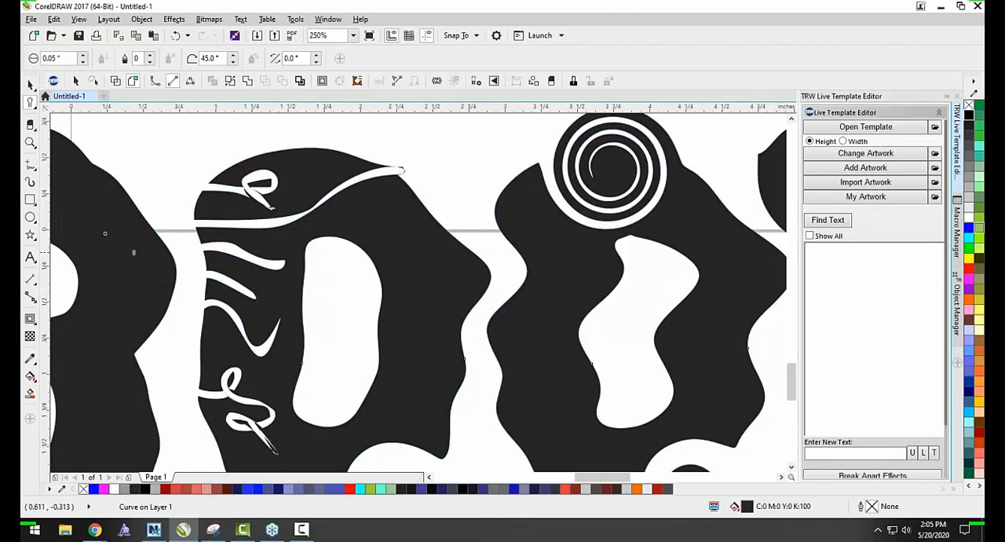
# Use the Roughen tool to give jagged edges to the bottoms of the R's legs and the first O's lower edge and curled tail.
pyautogui.click(30, 102)
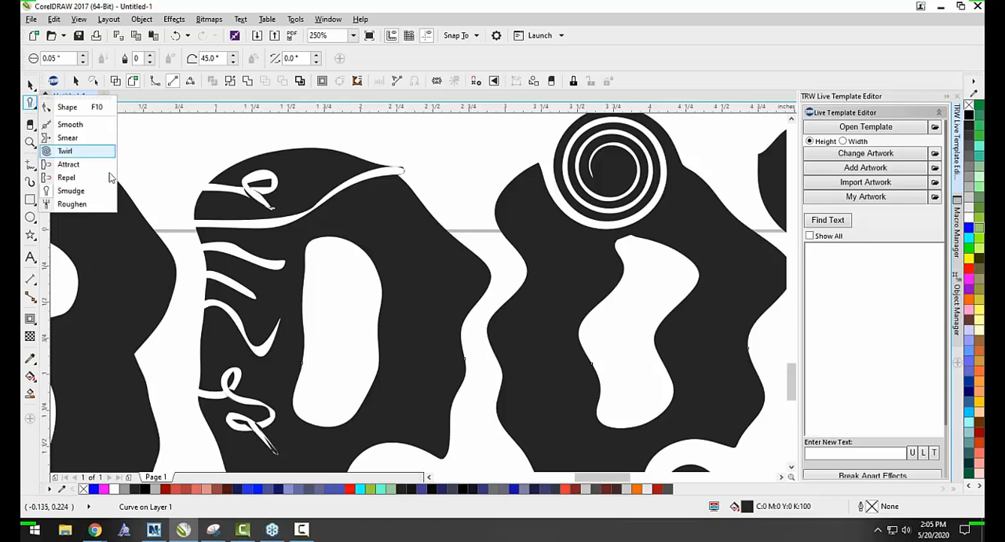
pyautogui.click(88, 205)
pyautogui.scroll(-2, 205, 169)
pyautogui.scroll(1, 147, 264)
pyautogui.moveTo(134, 263); pyautogui.dragTo(617, 255)
pyautogui.scroll(2, 134, 262)
pyautogui.scroll(1, 499, 267)
pyautogui.moveTo(339, 244); pyautogui.dragTo(483, 250)
pyautogui.scroll(-2, 425, 280)
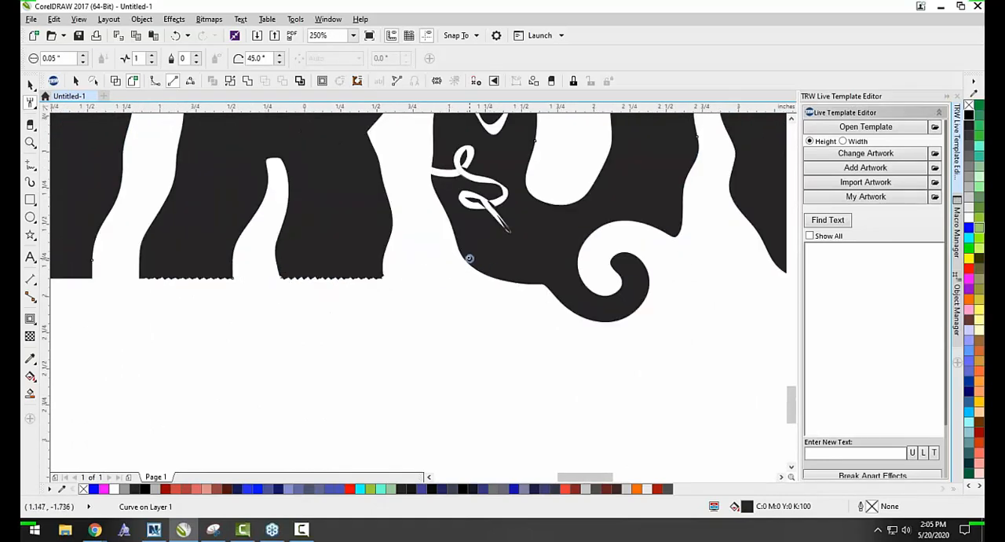
pyautogui.moveTo(557, 295)
pyautogui.mouseDown()
pyautogui.moveTo(593, 319)
pyautogui.moveTo(629, 320)
pyautogui.moveTo(648, 282)
pyautogui.moveTo(644, 263)
pyautogui.moveTo(616, 259)
pyautogui.moveTo(620, 299)
pyautogui.mouseUp()
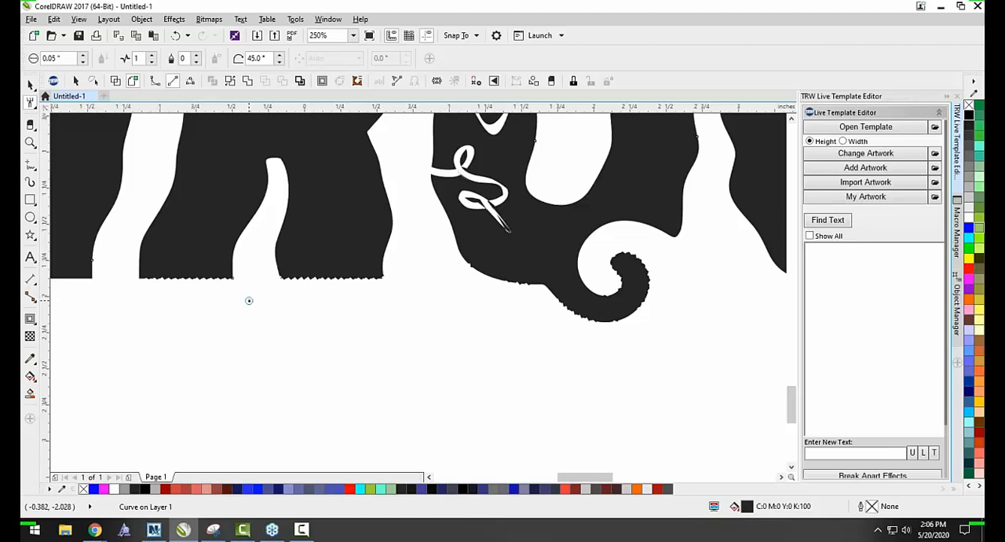
pyautogui.click(30, 103)
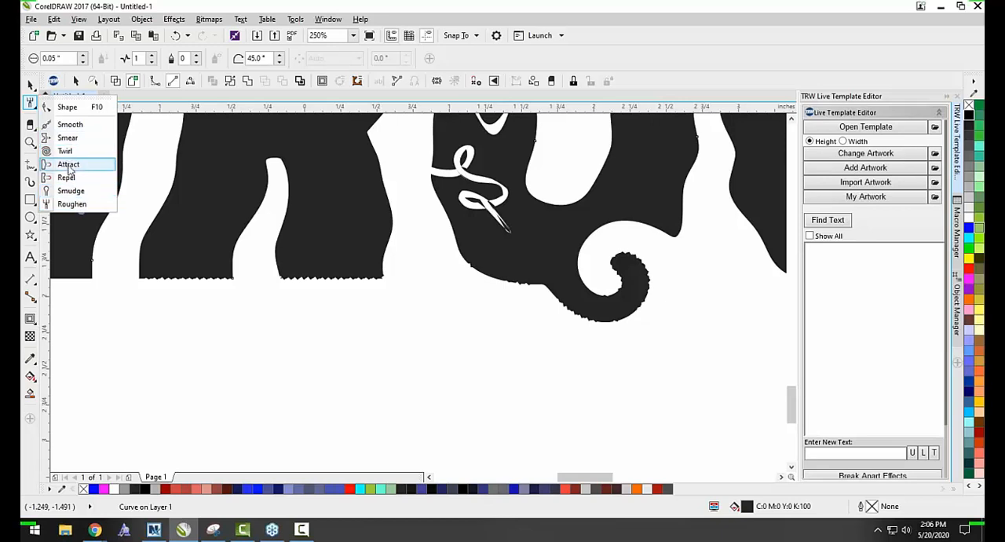
pyautogui.click(90, 176)
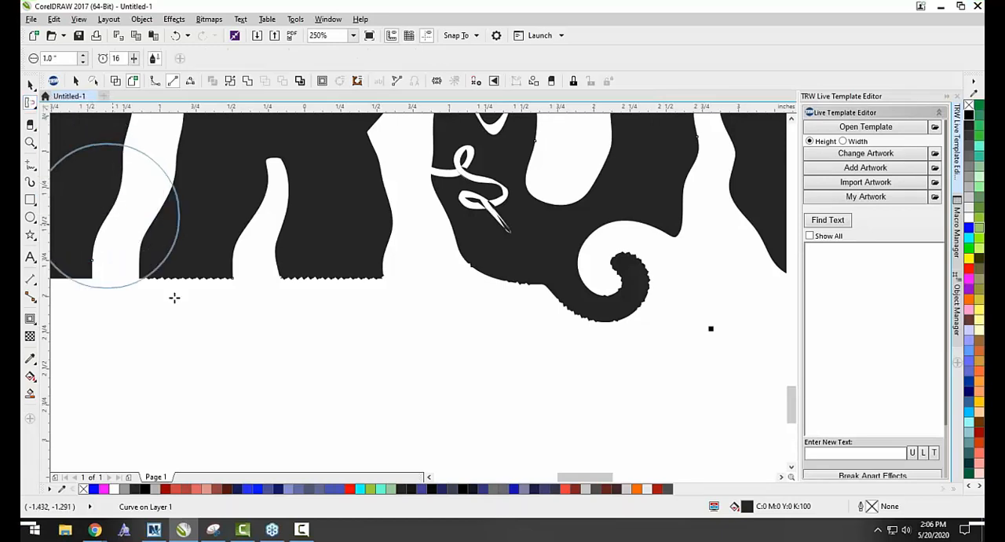
# Select the shapes and the GROOVY text on and around the page and delete them all.
pyautogui.click(28, 85)
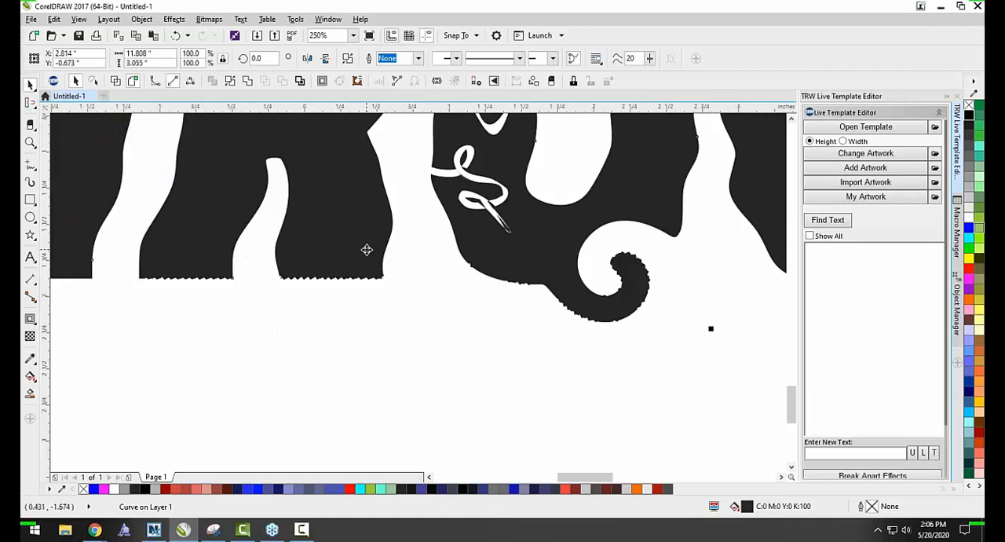
pyautogui.scroll(-6, 366, 249)
pyautogui.click(307, 223)
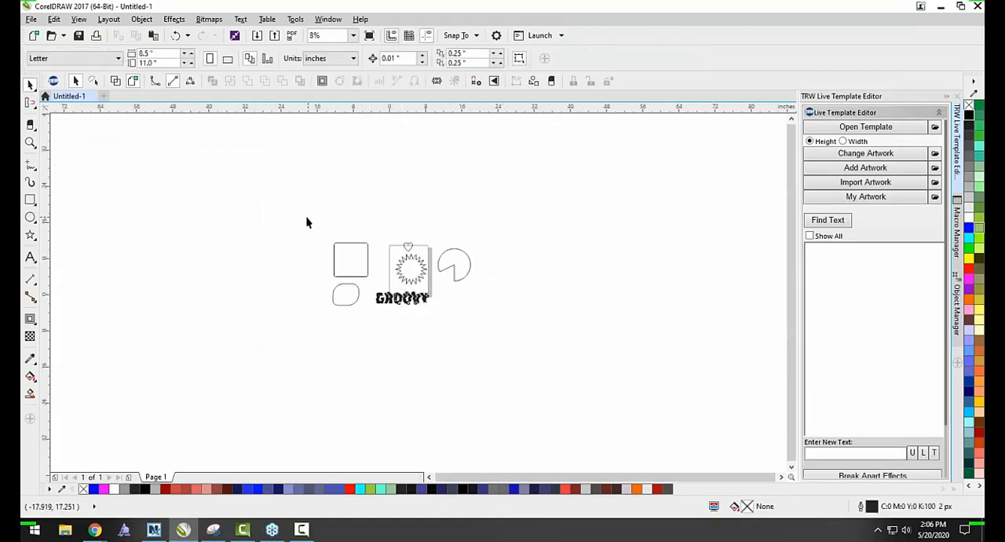
pyautogui.moveTo(306, 222); pyautogui.dragTo(504, 338)
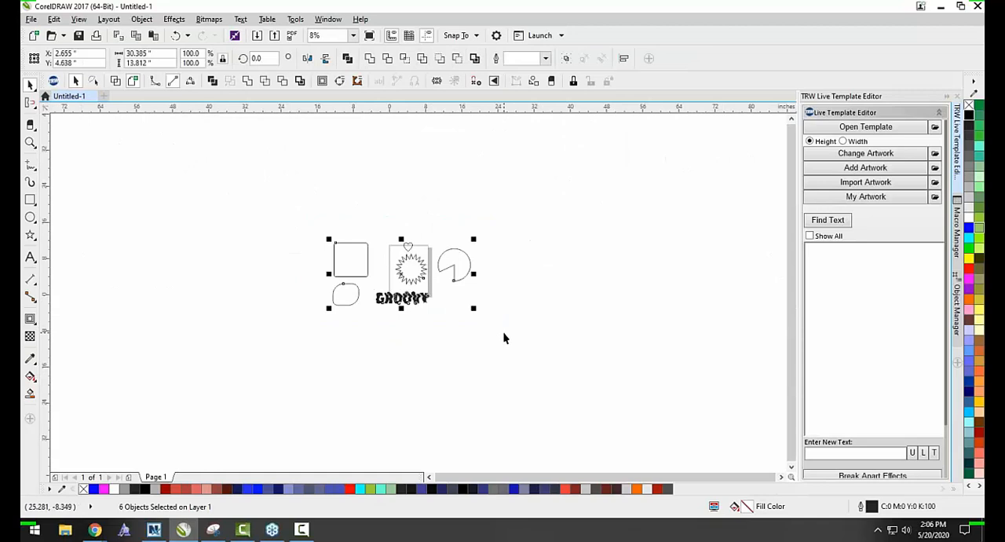
pyautogui.click(446, 366)
pyautogui.scroll(1, 366, 330)
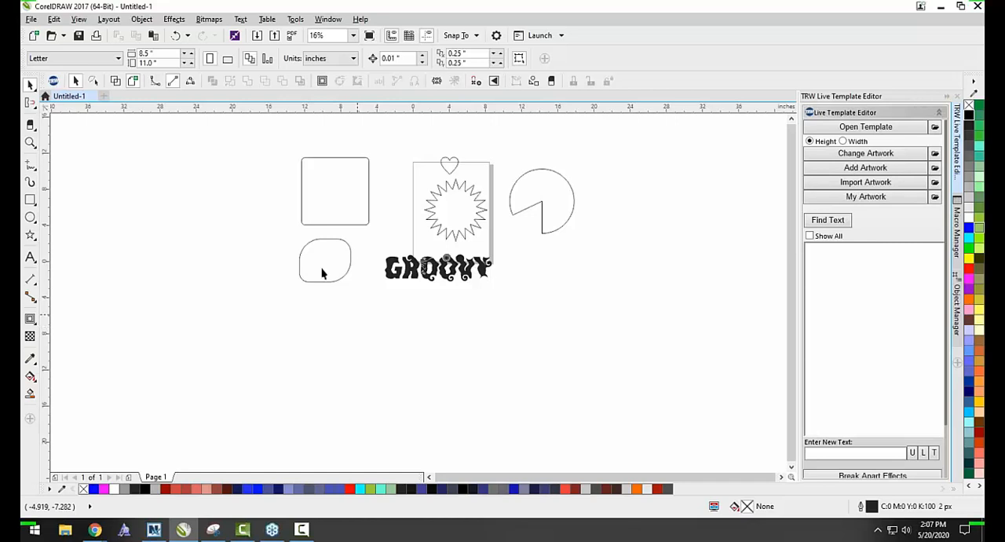
pyautogui.moveTo(255, 150); pyautogui.dragTo(615, 366)
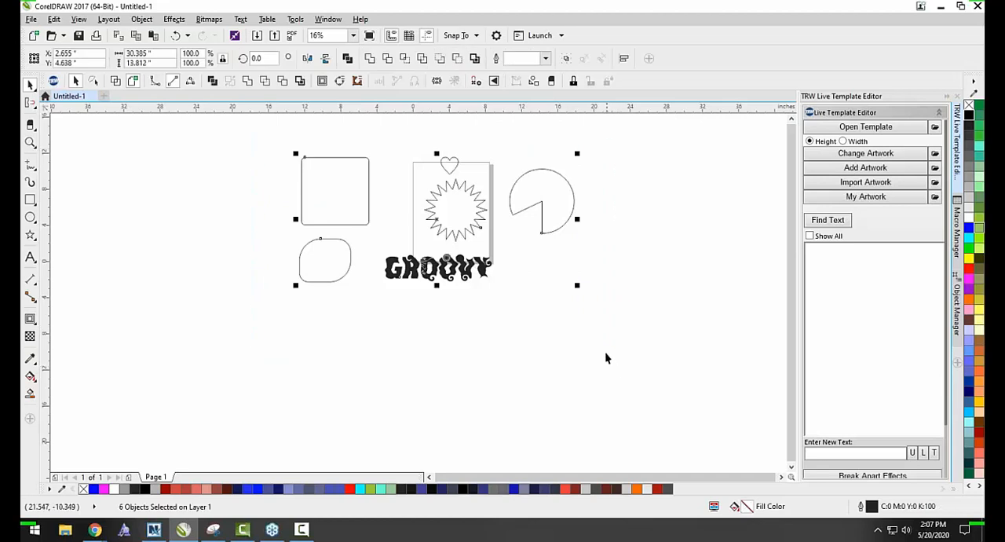
pyautogui.press('Delete')
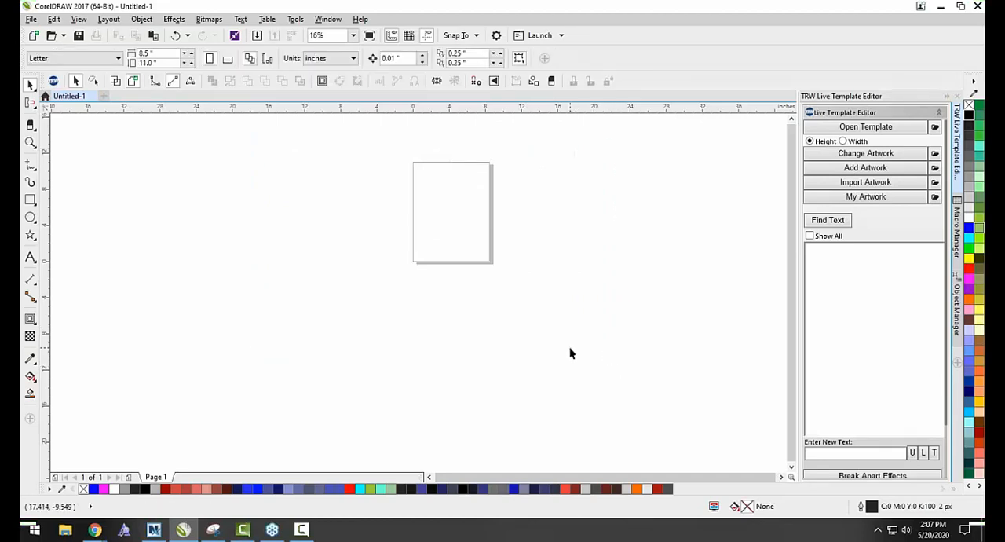
# Launch the TRW Design Wizard and browse for a live template in the TRW Live Templates Volume 3 Templates folder.
pyautogui.click(55, 82)
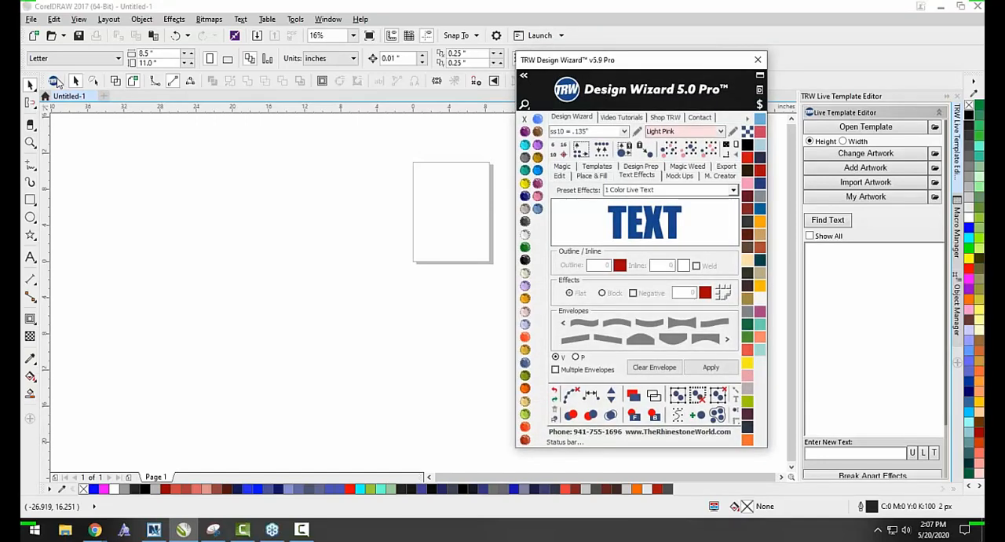
pyautogui.click(827, 127)
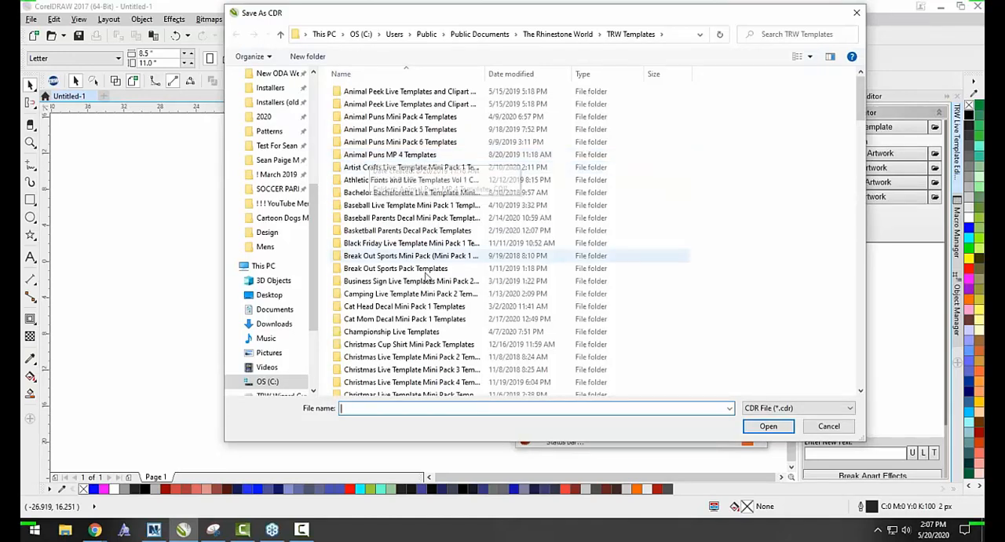
pyautogui.scroll(-15, 389, 337)
pyautogui.scroll(-20, 388, 339)
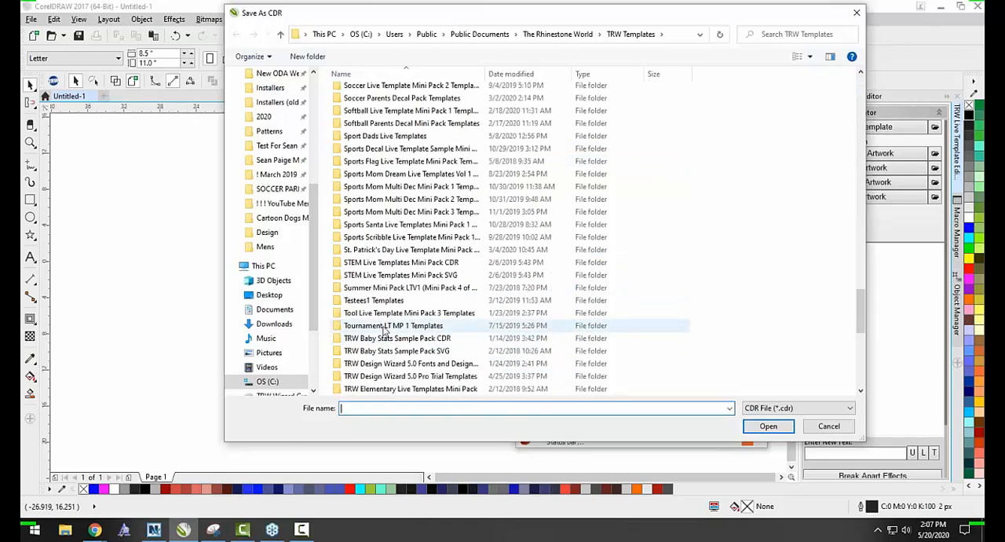
pyautogui.scroll(-2, 384, 334)
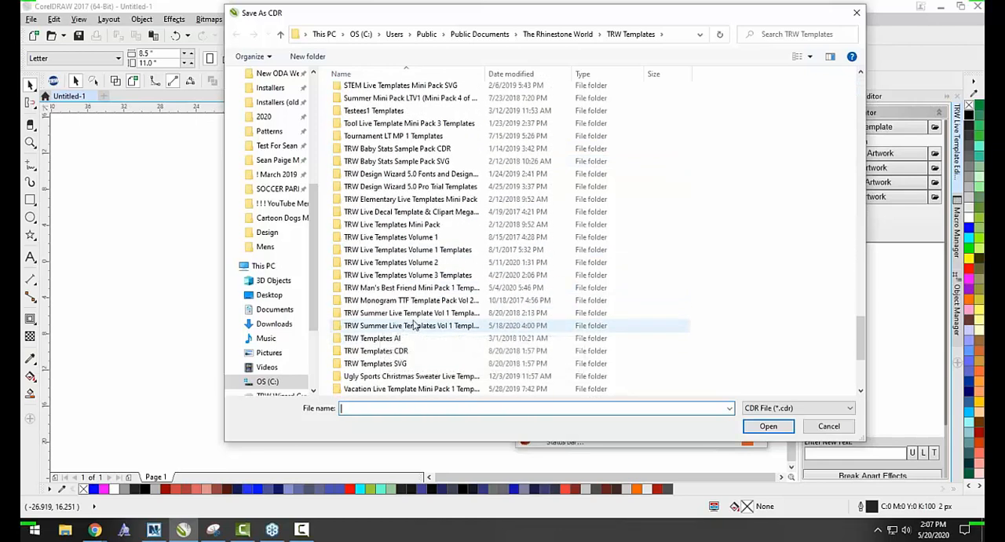
pyautogui.doubleClick(421, 276)
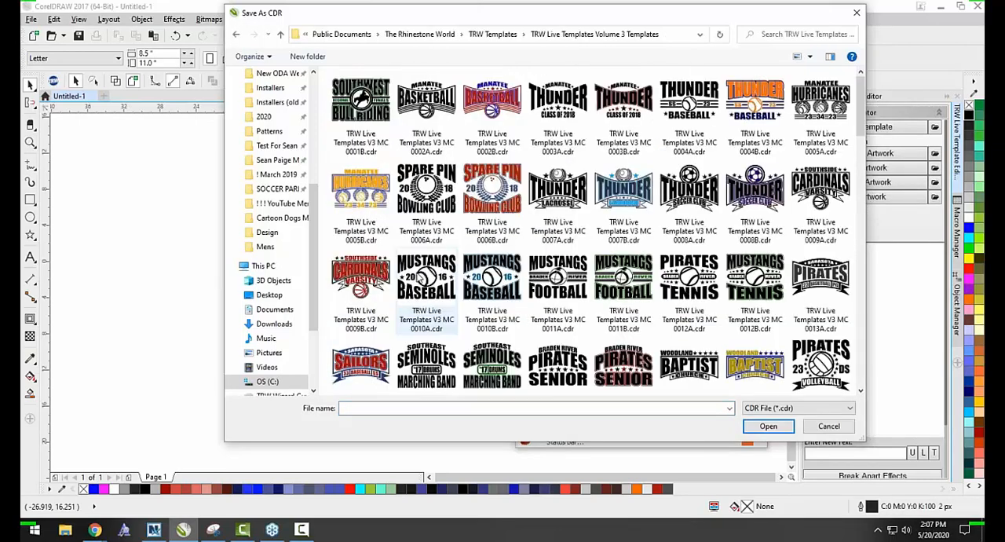
# Open the Pirates Soccer template, TRW Live Templates V3 MC 0066B.cdr.
pyautogui.scroll(-15, 453, 279)
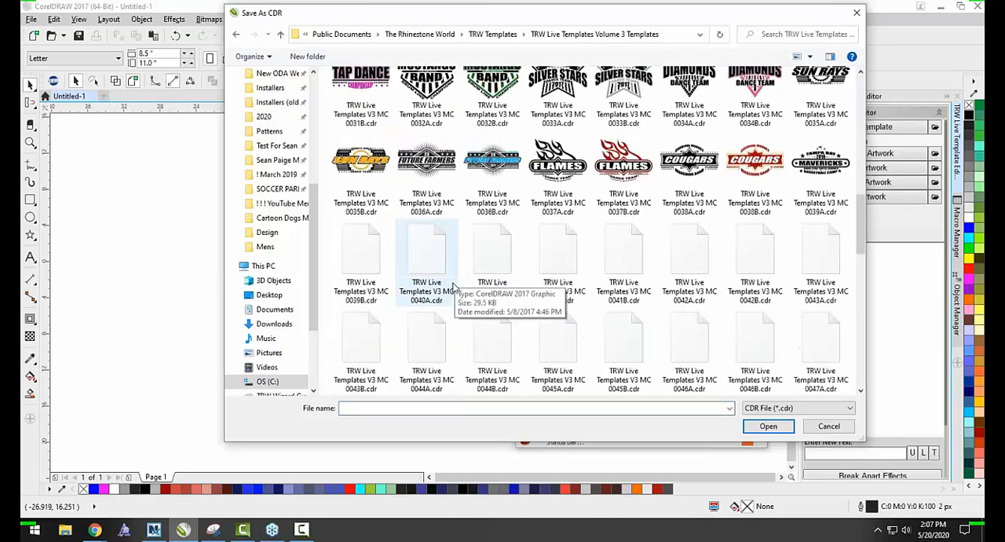
pyautogui.scroll(4, 452, 287)
pyautogui.scroll(-2, 460, 264)
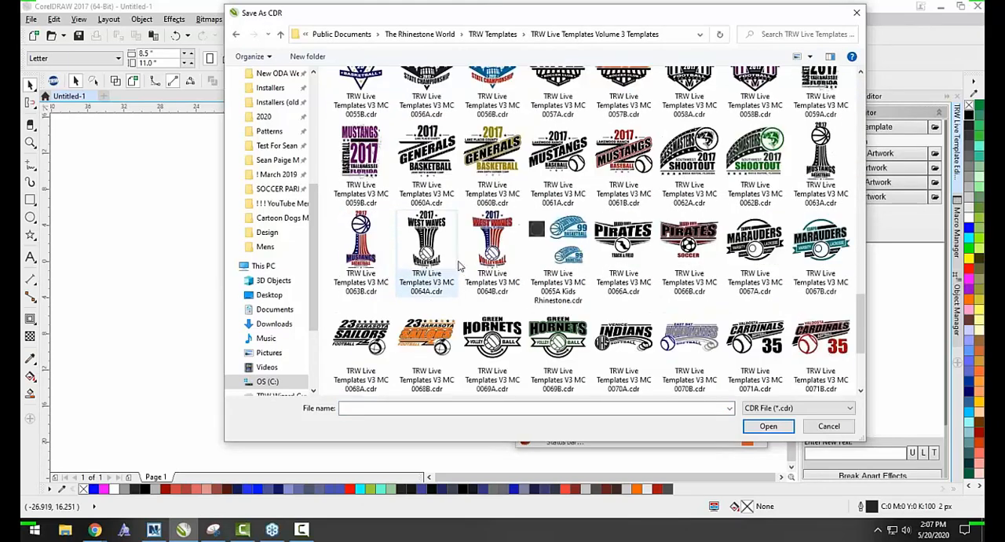
pyautogui.doubleClick(689, 240)
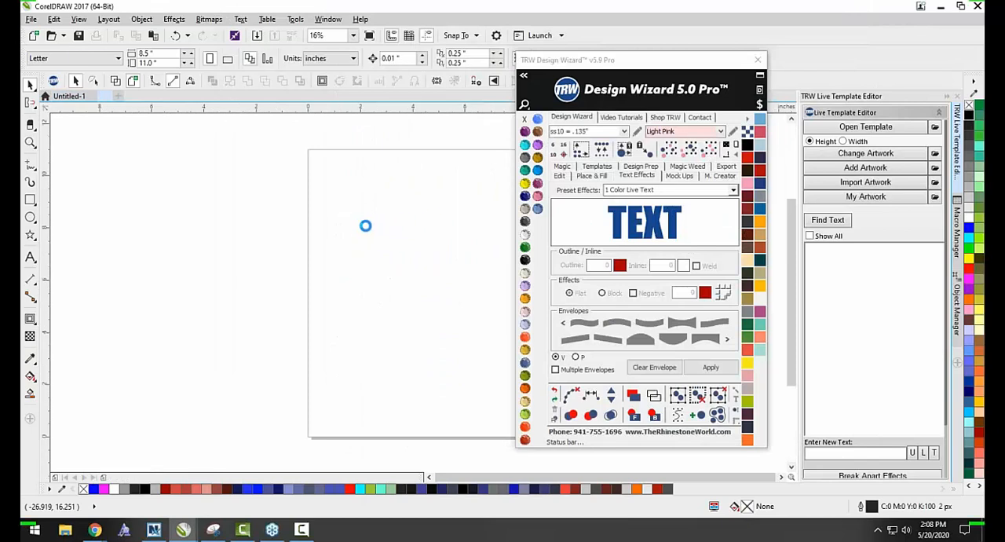
# Move the Design Wizard window clear of the artwork and enlarge the soccer ball from its center to about 2.99 inches.
pyautogui.moveTo(573, 60); pyautogui.dragTo(330, 390)
pyautogui.click(231, 343)
pyautogui.scroll(1, 330, 277)
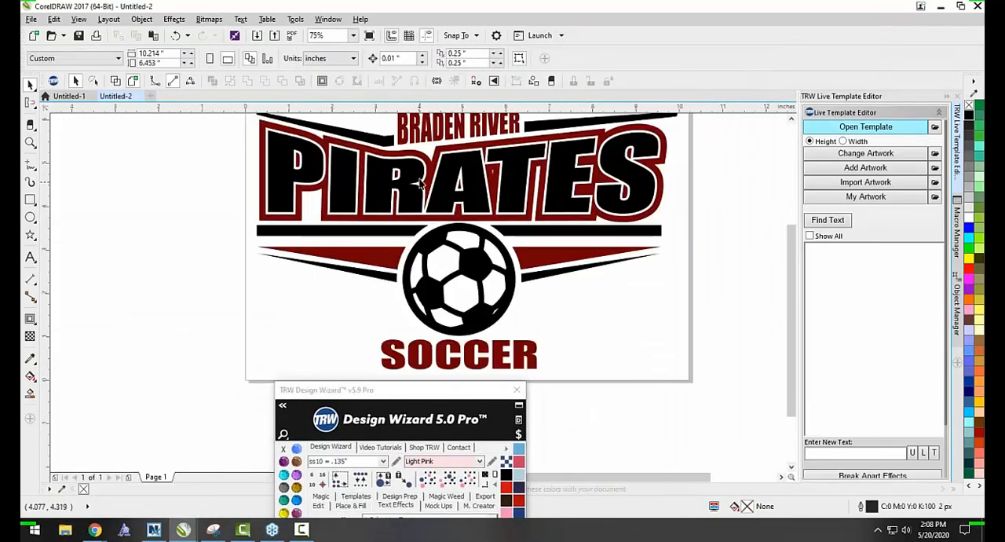
pyautogui.click(446, 177)
pyautogui.click(416, 62)
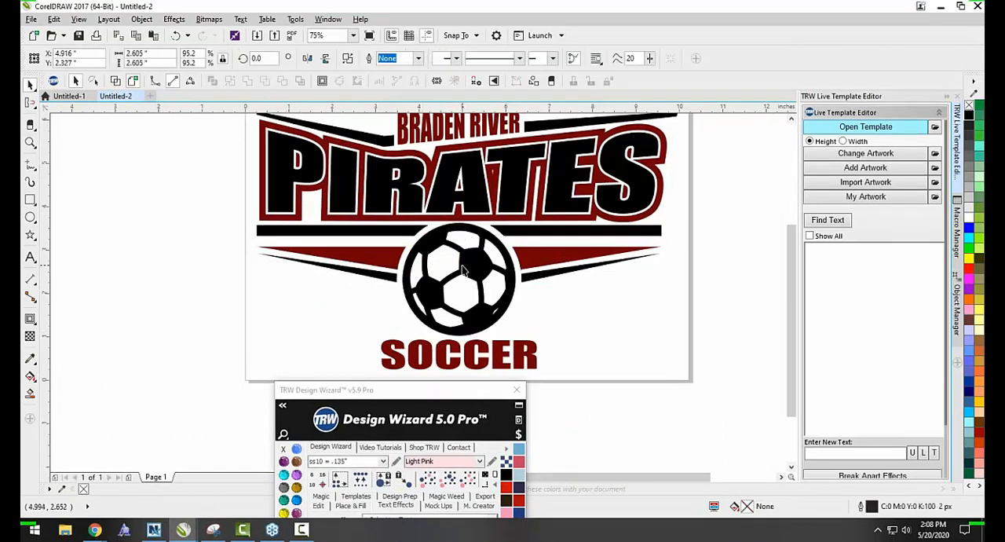
pyautogui.click(480, 246)
pyautogui.moveTo(518, 220); pyautogui.dragTo(528, 210)
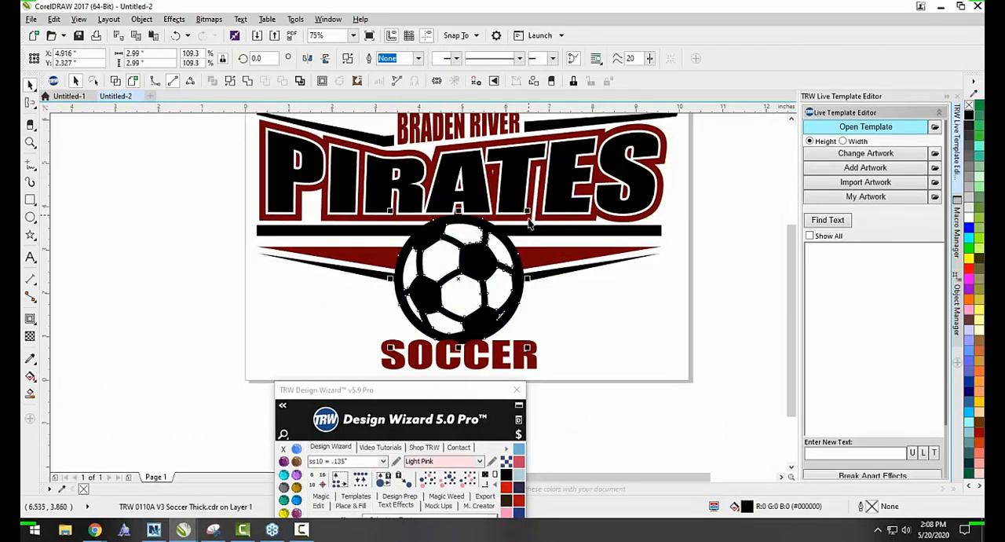
# Try a .02 Magic Boundary on the enlarged soccer ball with Remove Shapes Behind enabled, and undo it.
pyautogui.scroll(-3, 872, 350)
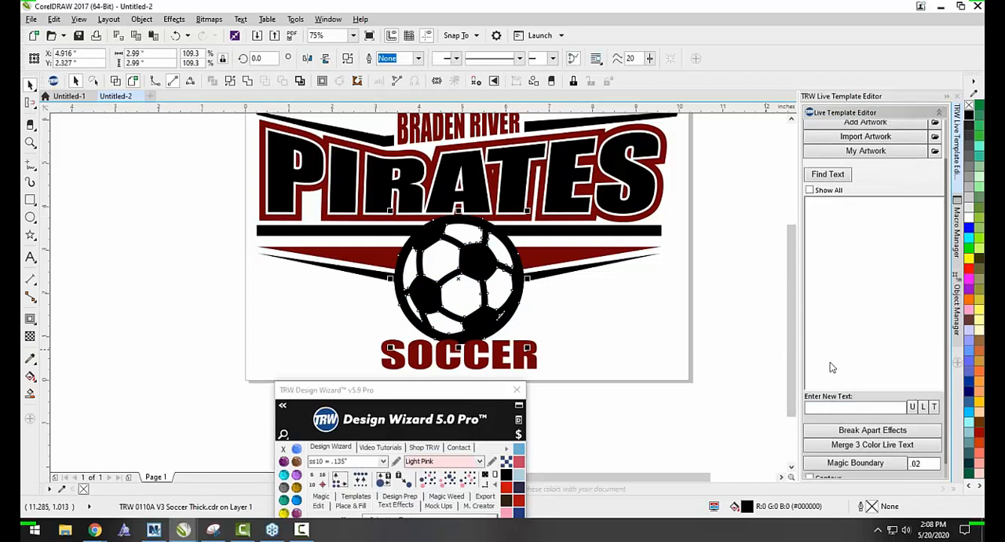
pyautogui.click(810, 473)
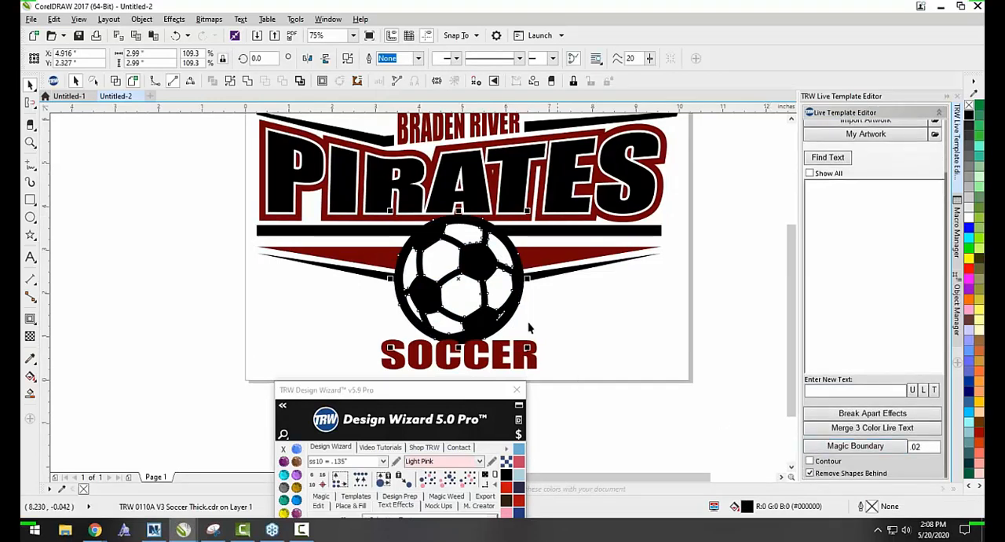
pyautogui.click(856, 446)
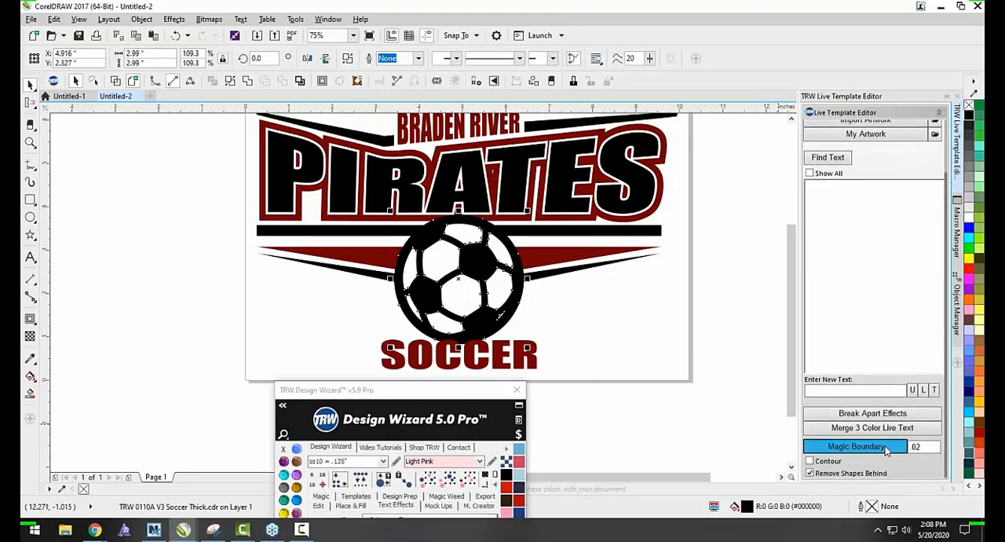
pyautogui.click(621, 338)
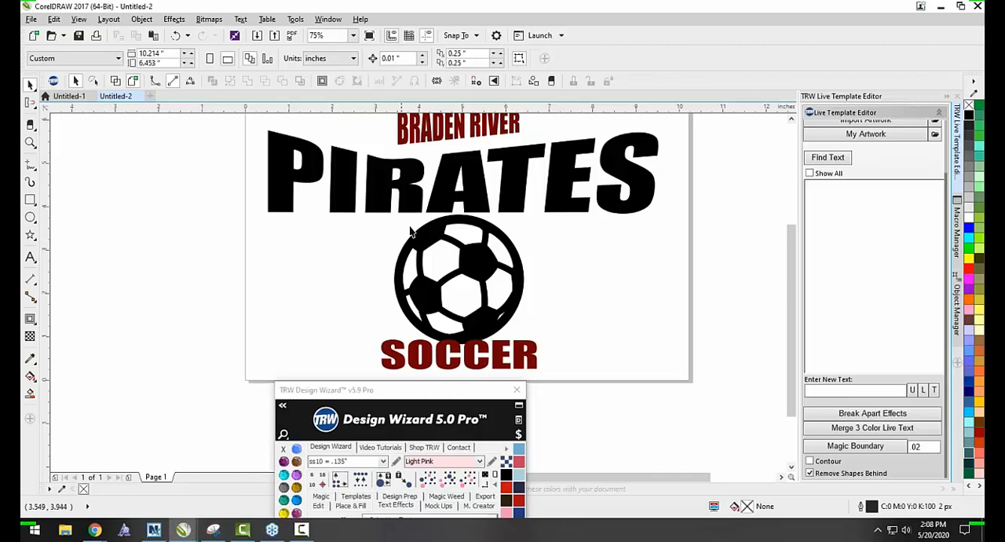
pyautogui.scroll(-1, 514, 289)
pyautogui.scroll(1, 493, 241)
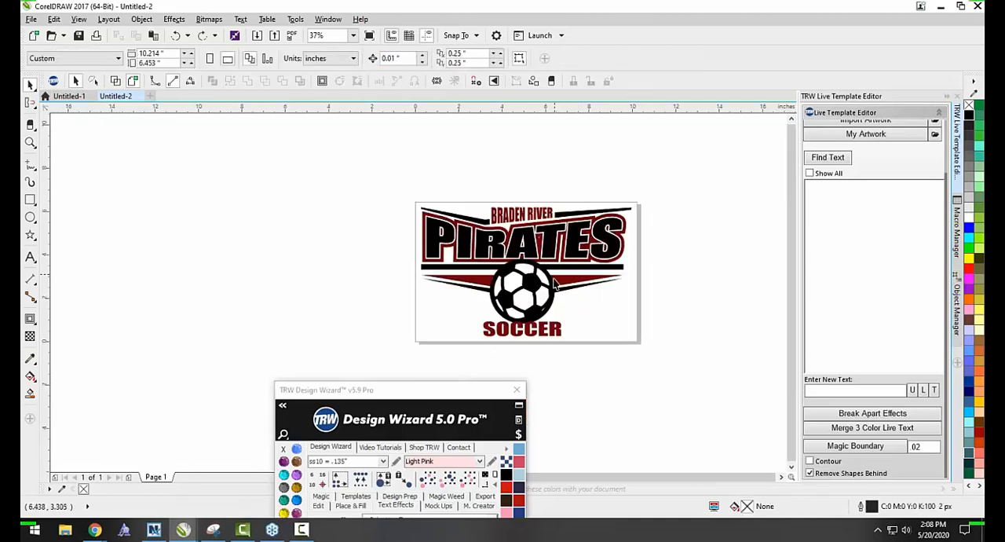
# Try moving the black PIRATES live text down off its outlines, and undo the move.
pyautogui.scroll(1, 554, 279)
pyautogui.scroll(1, 334, 161)
pyautogui.scroll(-1, 304, 217)
pyautogui.moveTo(302, 220); pyautogui.dragTo(296, 248)
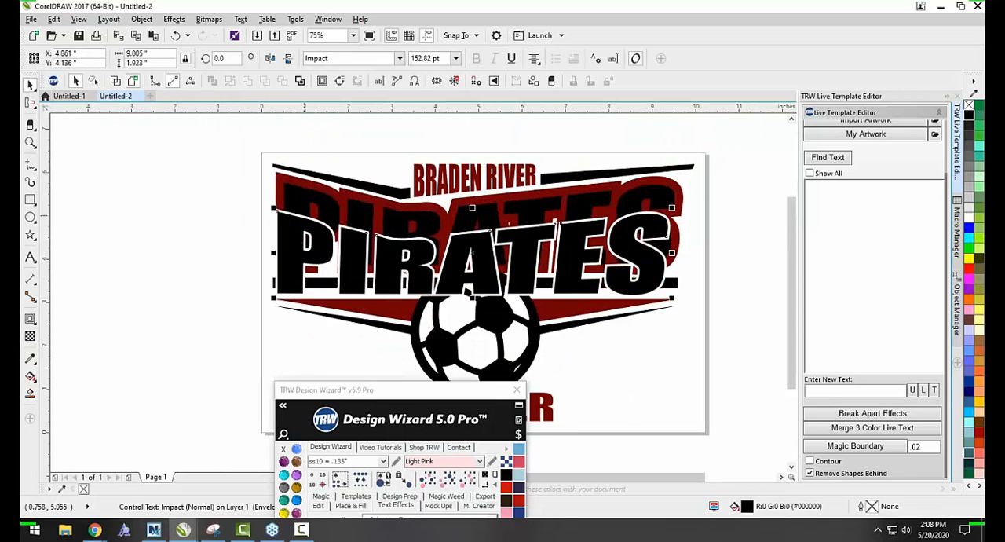
pyautogui.hotkey('ctrl', 'z')
pyautogui.click(256, 230)
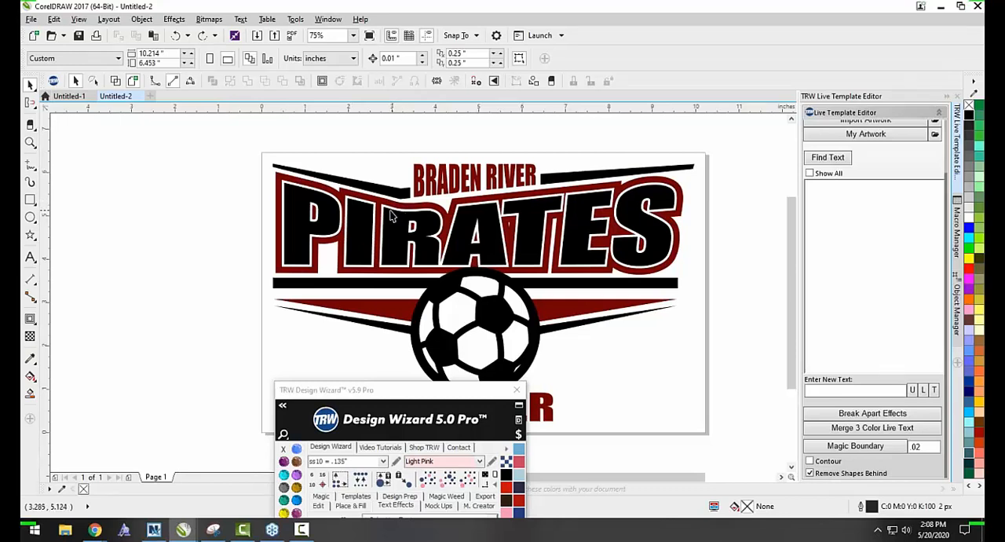
# Select the PIRATES lettering with its outline layers and apply Merge 3 Color Live Text.
pyautogui.scroll(-2, 392, 215)
pyautogui.moveTo(267, 163); pyautogui.dragTo(369, 204)
pyautogui.scroll(2, 369, 205)
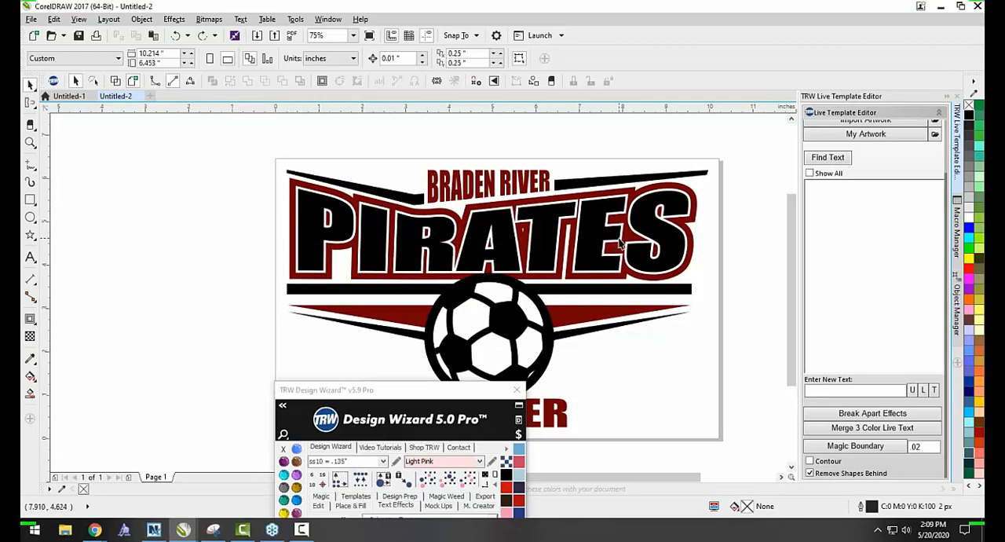
pyautogui.moveTo(249, 173); pyautogui.dragTo(727, 299)
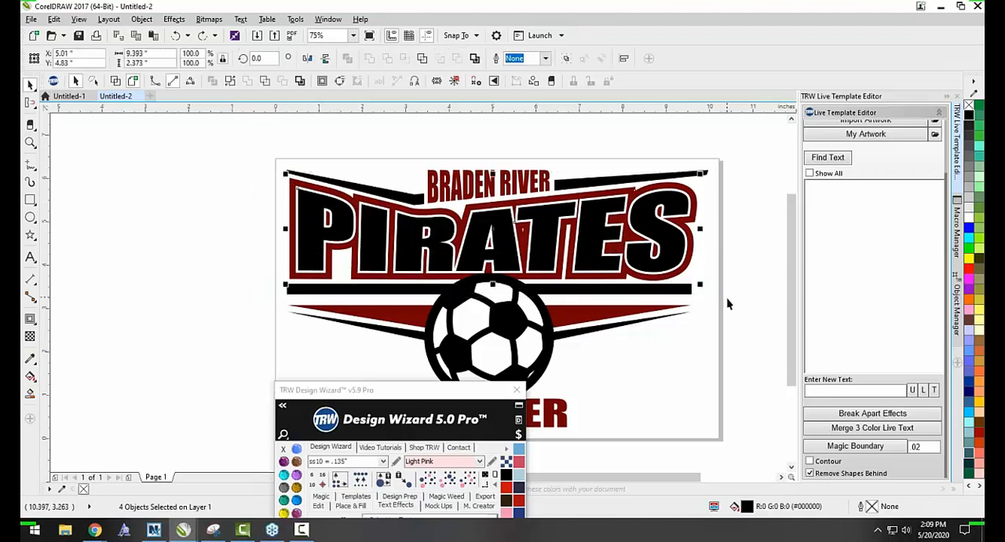
pyautogui.click(846, 434)
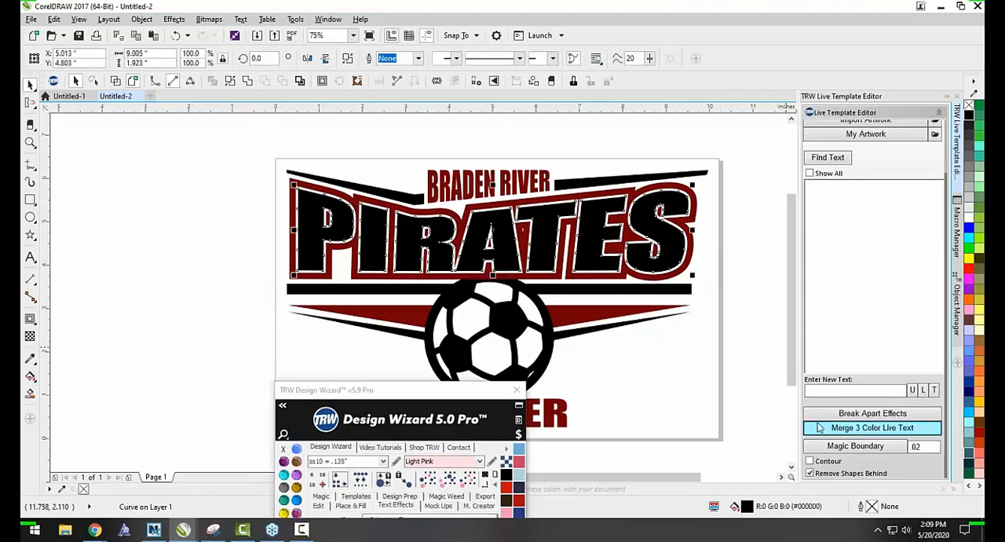
# Apply a .02 Magic Boundary with Remove Shapes Behind around the soccer ball and check the gap around its edge.
pyautogui.scroll(-2, 524, 281)
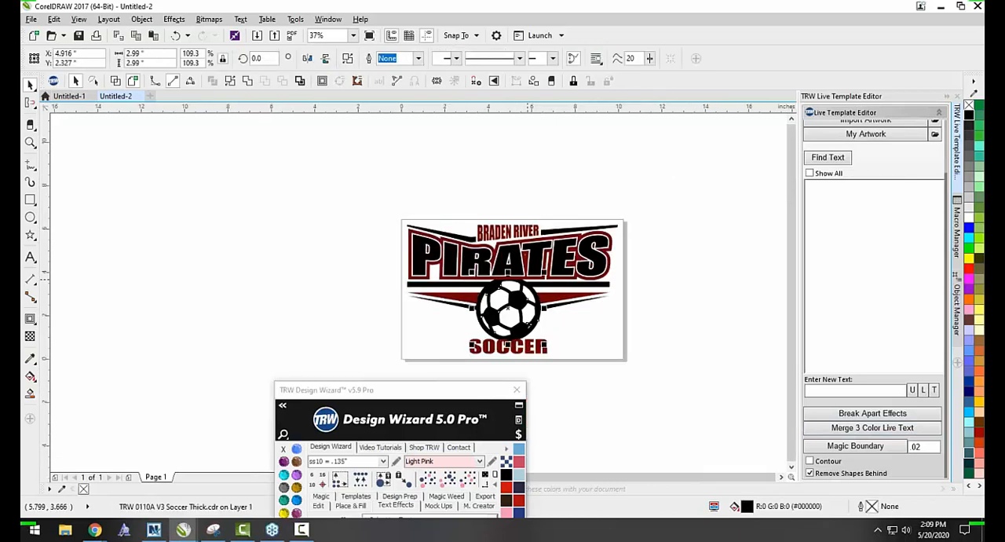
pyautogui.click(856, 446)
pyautogui.click(612, 350)
pyautogui.scroll(2, 497, 303)
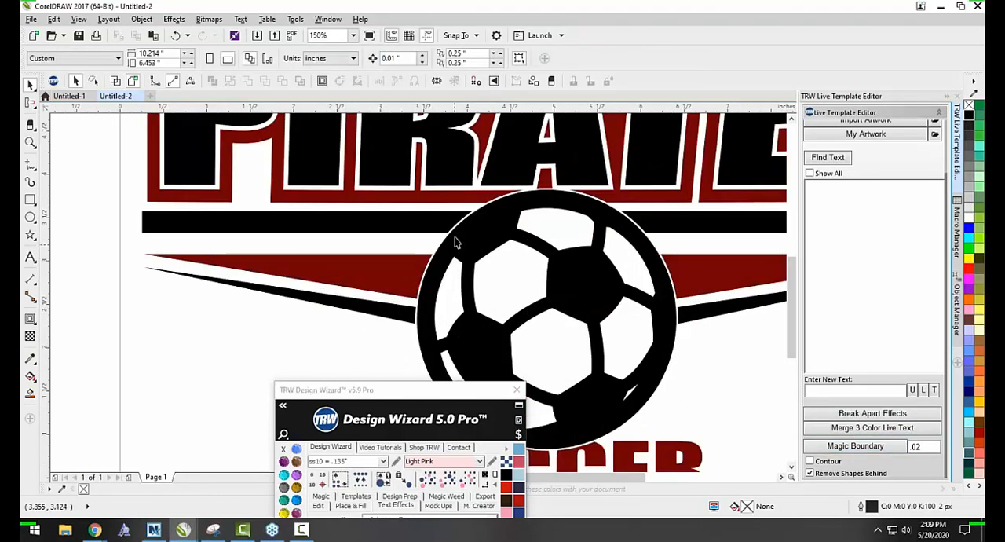
pyautogui.scroll(-1, 528, 261)
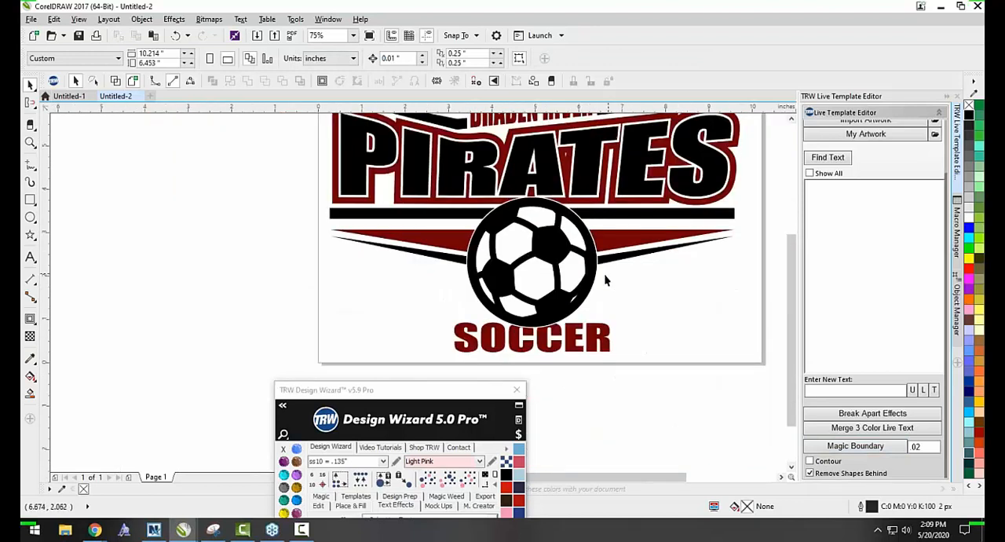
# Try a .1 Magic Boundary with Remove Shapes Behind around the soccer ball, and undo it.
pyautogui.click(554, 308)
pyautogui.doubleClick(915, 446)
pyautogui.write('1')
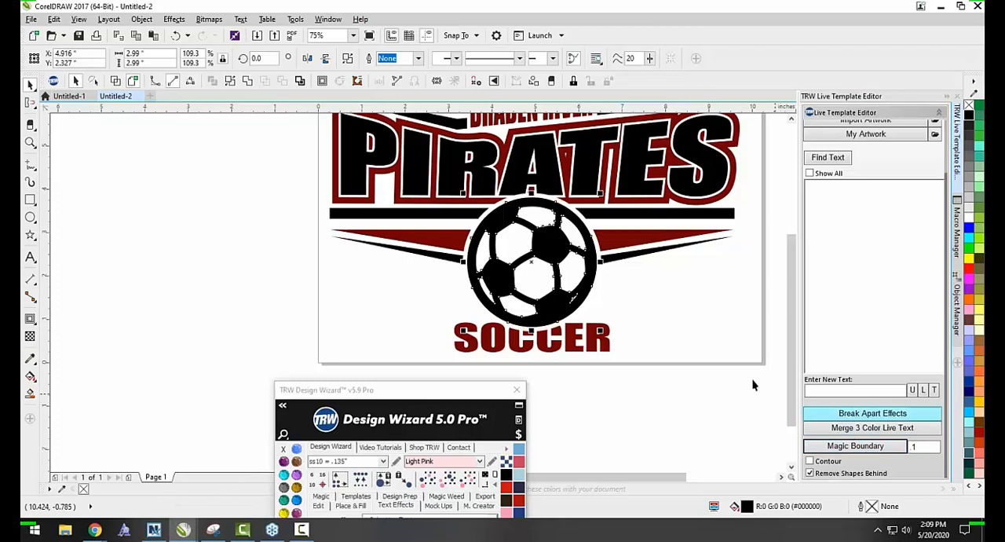
pyautogui.click(752, 383)
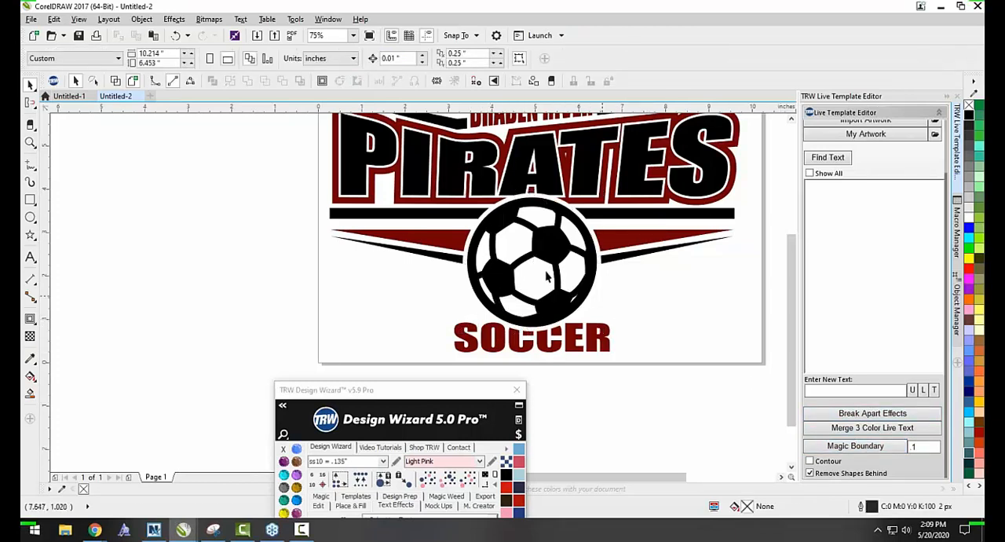
pyautogui.scroll(2, 550, 271)
pyautogui.scroll(-2, 194, 198)
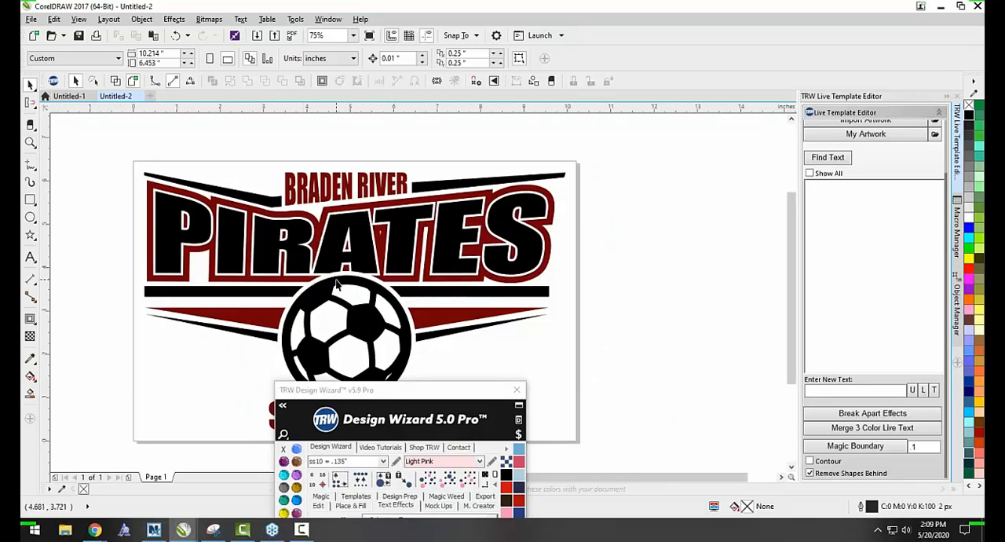
pyautogui.hotkey('ctrl', 'z')
pyautogui.scroll(-1, 634, 227)
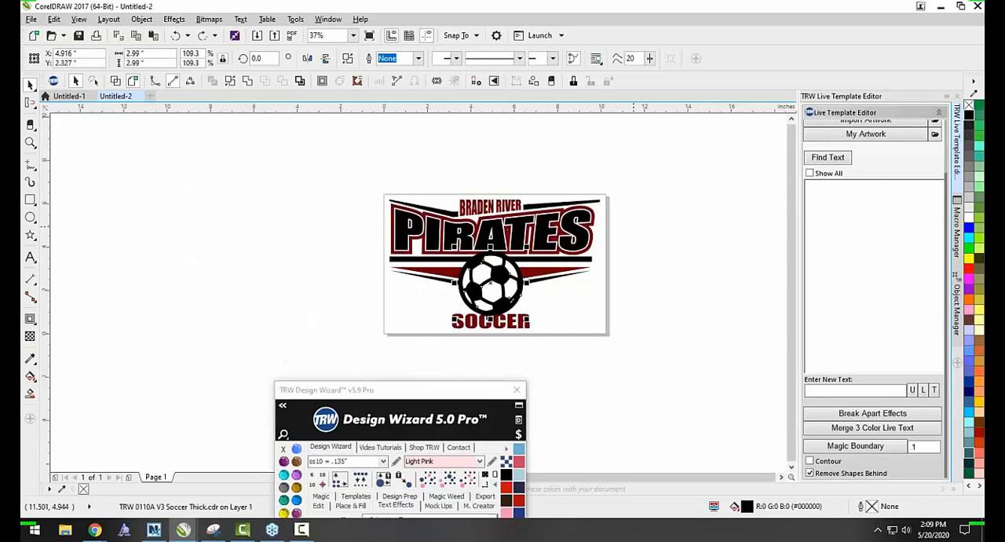
# Delete the white outline layer behind the black PIRATES lettering.
pyautogui.click(634, 227)
pyautogui.scroll(1, 500, 226)
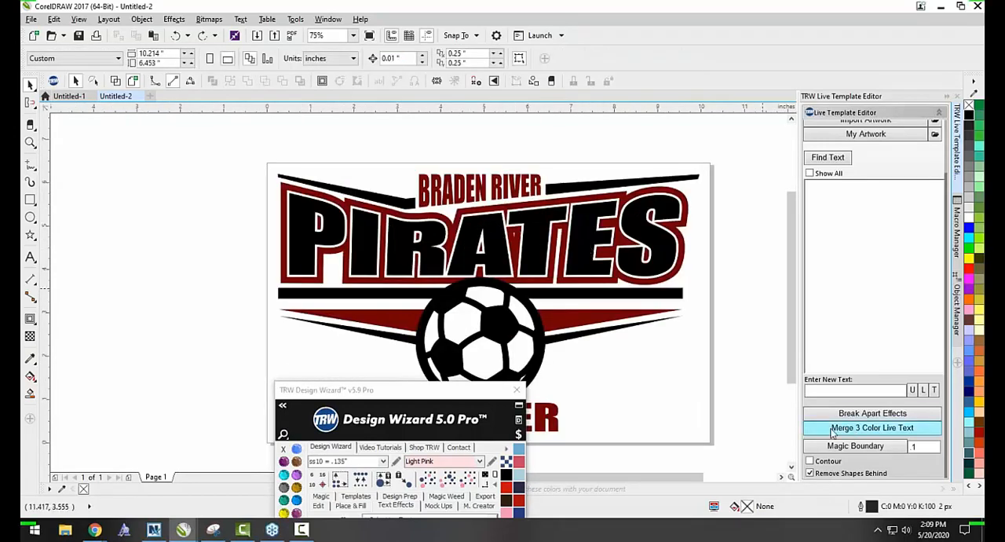
pyautogui.click(538, 227)
pyautogui.moveTo(531, 222); pyautogui.dragTo(532, 255)
pyautogui.press('Delete')
pyautogui.scroll(-2, 529, 260)
pyautogui.scroll(2, 529, 267)
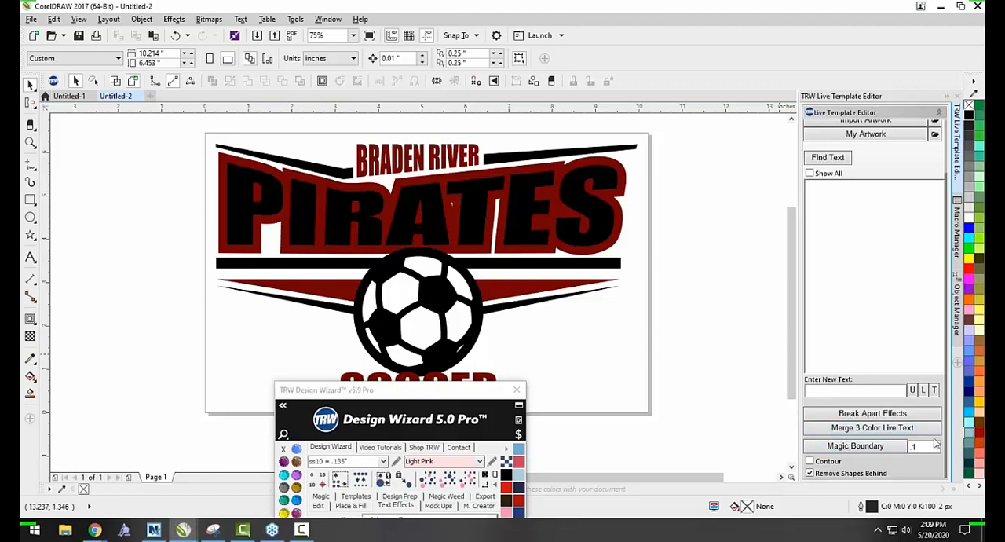
# Break apart the effects of the whole design, try moving a piece of the PIRATES lettering, and undo the move.
pyautogui.scroll(-2, 642, 370)
pyautogui.moveTo(354, 183); pyautogui.dragTo(646, 372)
pyautogui.click(839, 415)
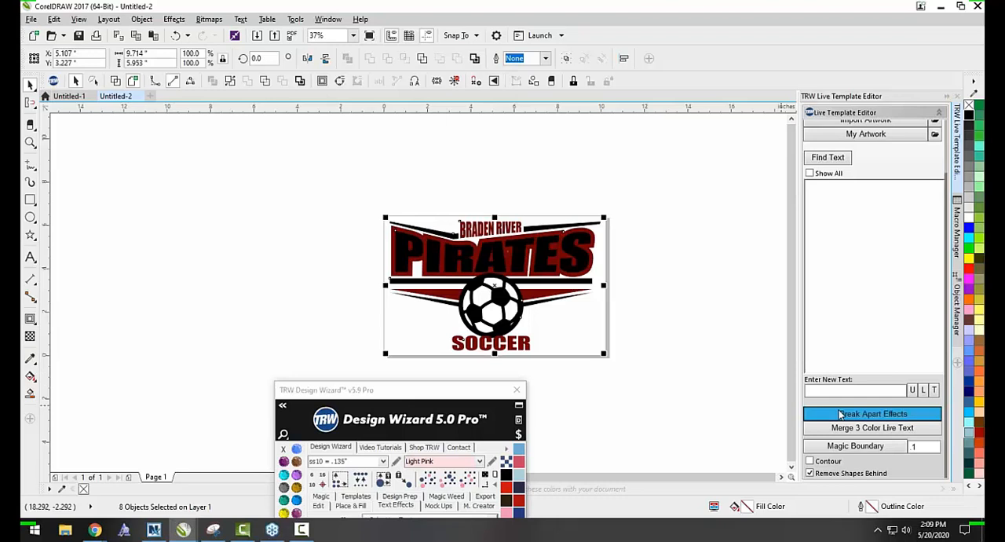
pyautogui.moveTo(508, 254); pyautogui.dragTo(523, 310)
pyautogui.hotkey('ctrl', 'z')
pyautogui.click(565, 341)
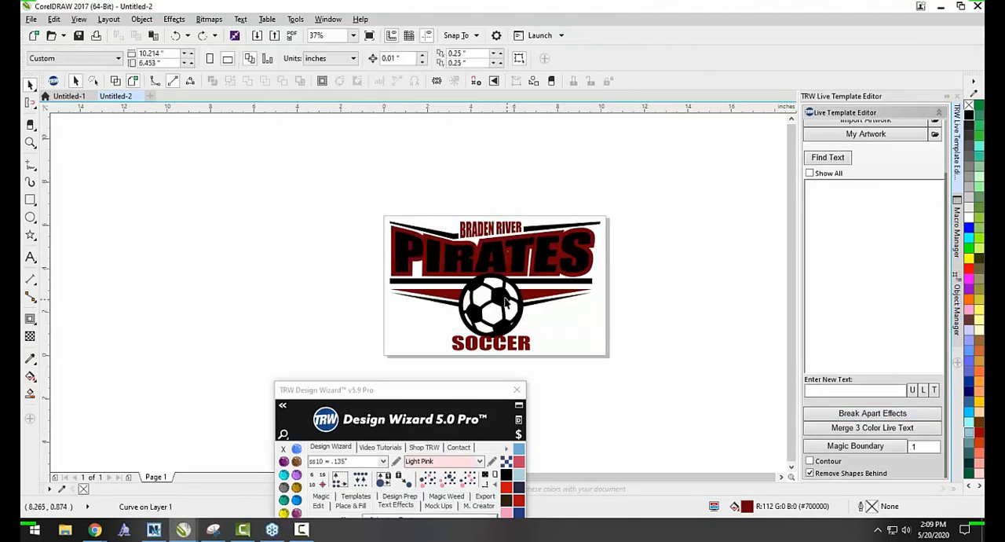
# Try a .1 Magic Boundary around the soccer ball on the broken-apart artwork, and undo back to the live PIRATES contour.
pyautogui.click(503, 298)
pyautogui.click(851, 447)
pyautogui.click(694, 402)
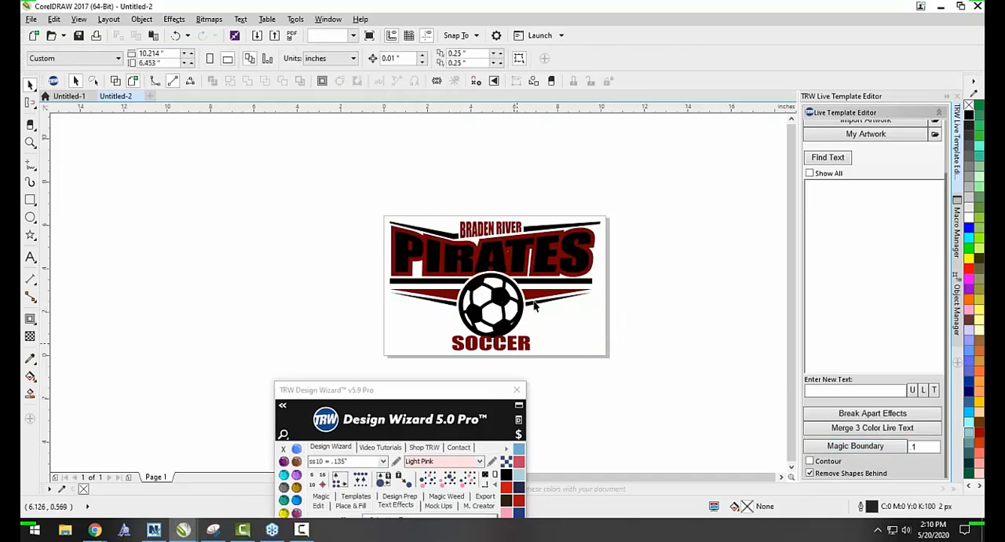
pyautogui.scroll(-1, 495, 286)
pyautogui.click(498, 292)
pyautogui.click(502, 305)
pyautogui.scroll(2, 502, 305)
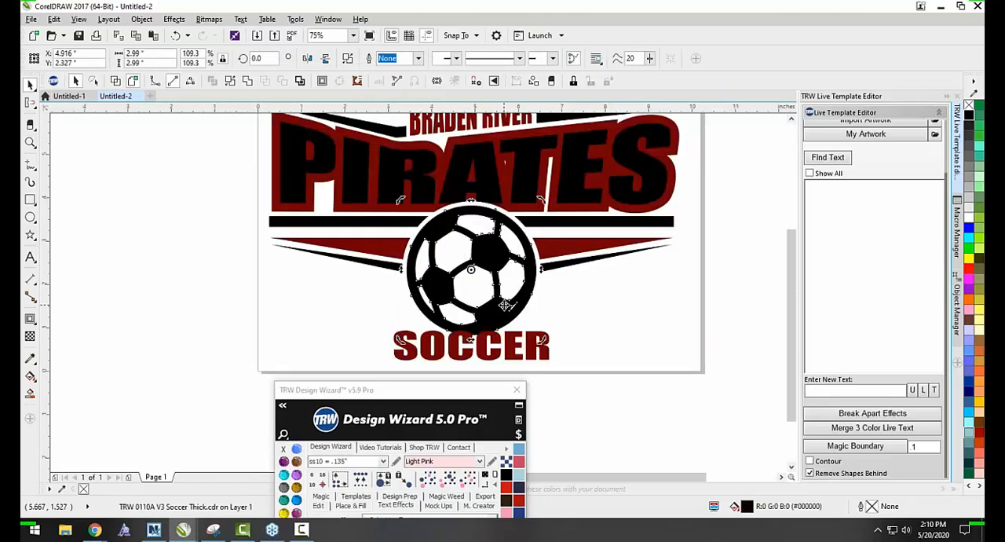
pyautogui.click(873, 413)
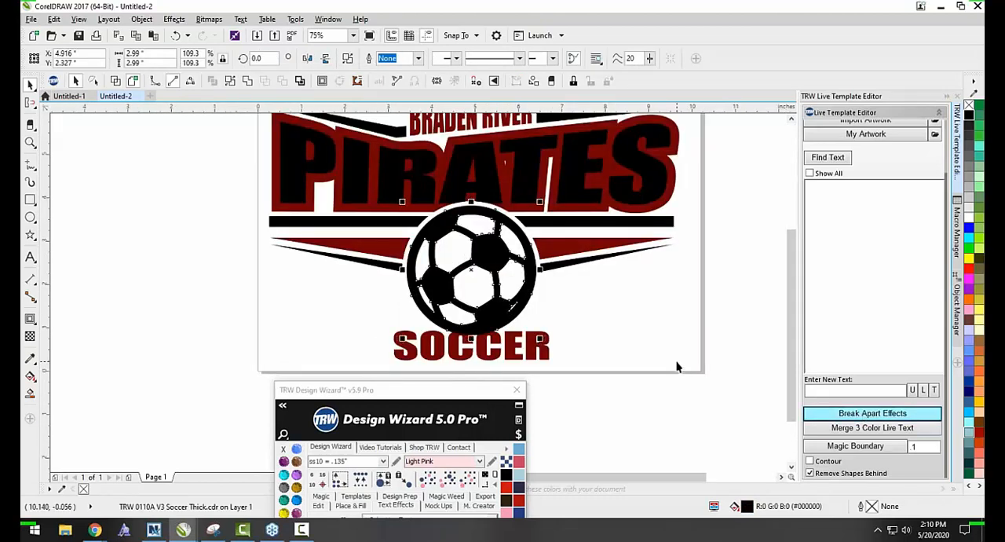
pyautogui.click(616, 318)
pyautogui.scroll(-1, 580, 310)
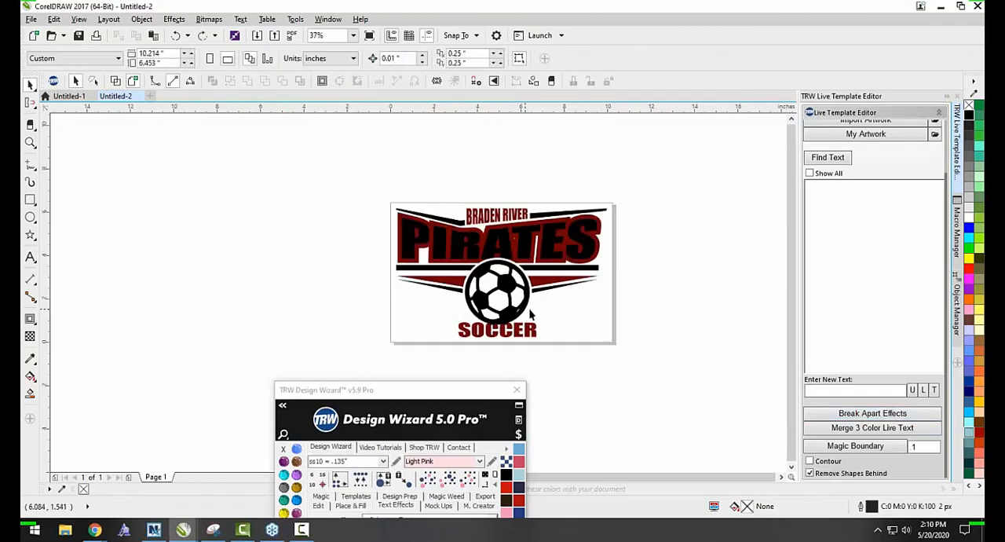
pyautogui.click(559, 301)
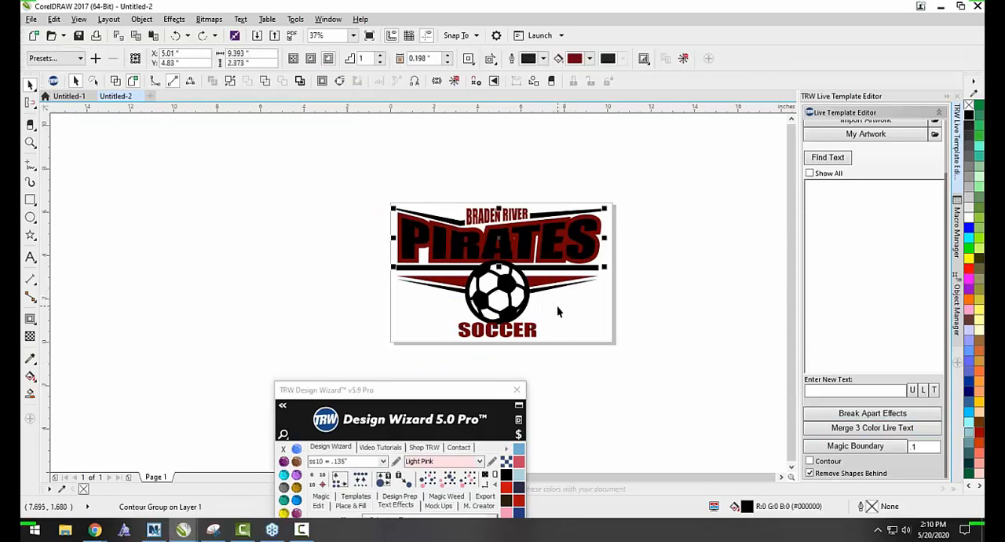
# Apply a .1 Magic Boundary with Remove Shapes Behind to the soccer ball while the PIRATES contour is still live.
pyautogui.scroll(1, 516, 265)
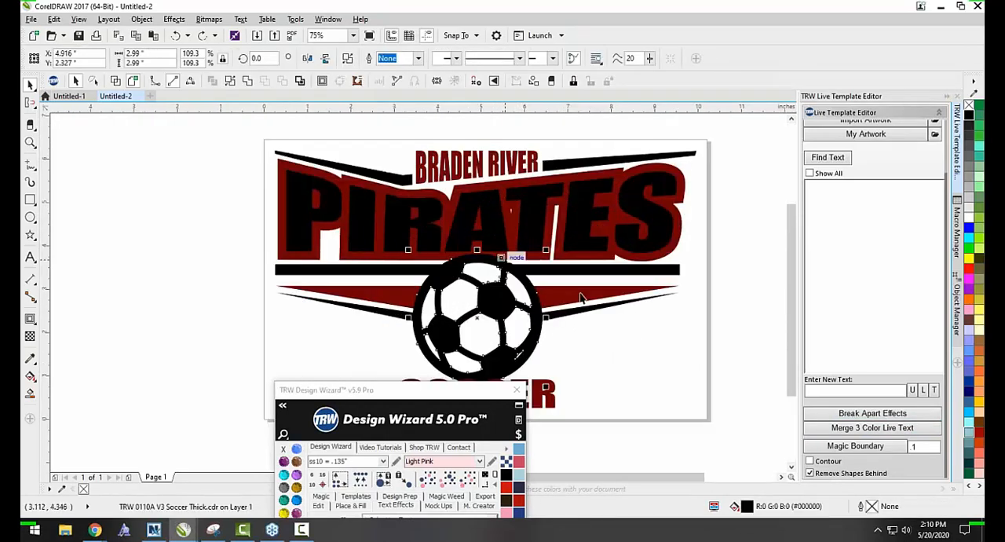
pyautogui.click(855, 445)
pyautogui.click(661, 387)
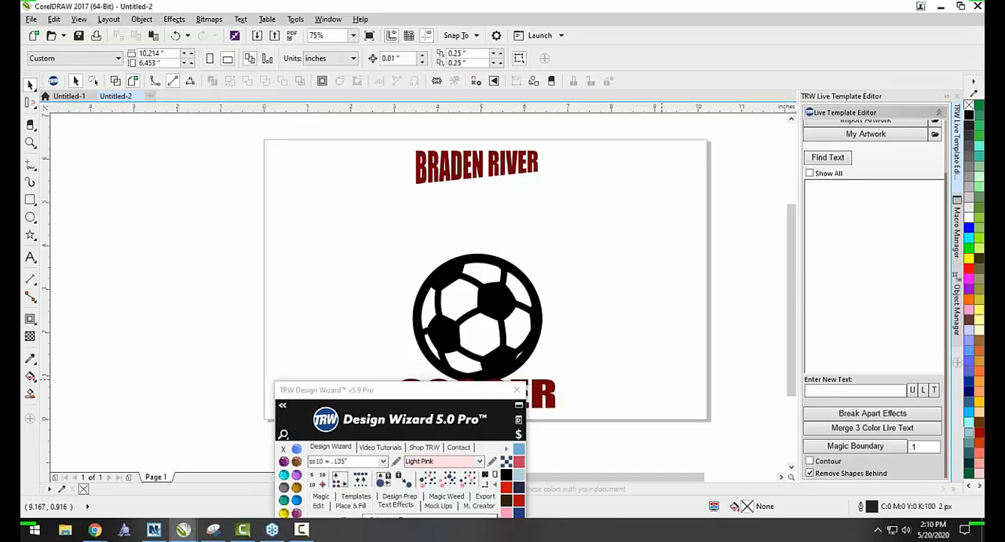
# Switch to the TheRhinestoneWorld site in Chrome, open the Design-a-day Giveaway page from the featured items, and view the free designs.
pyautogui.hotkey('alt', 'Tab')
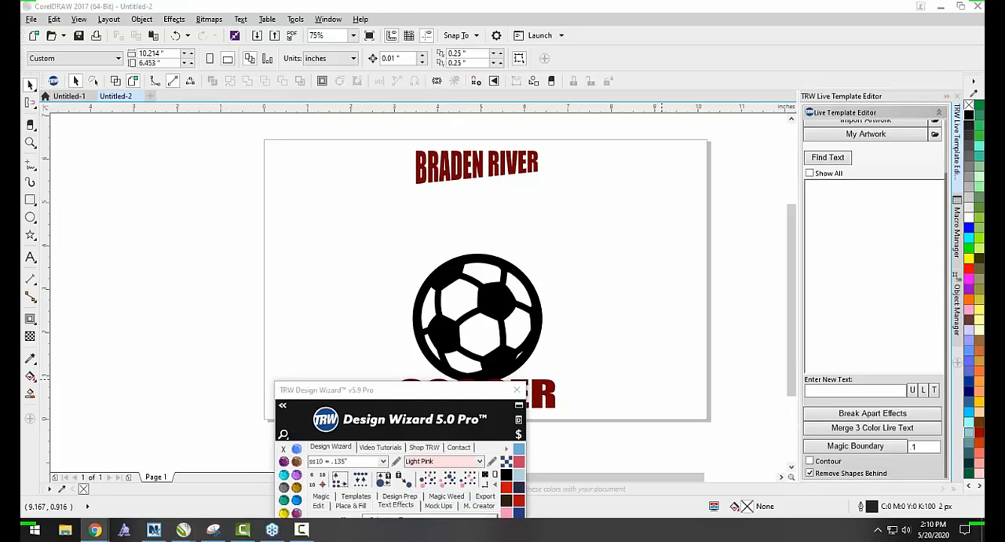
pyautogui.moveTo(981, 118); pyautogui.dragTo(428, 3)
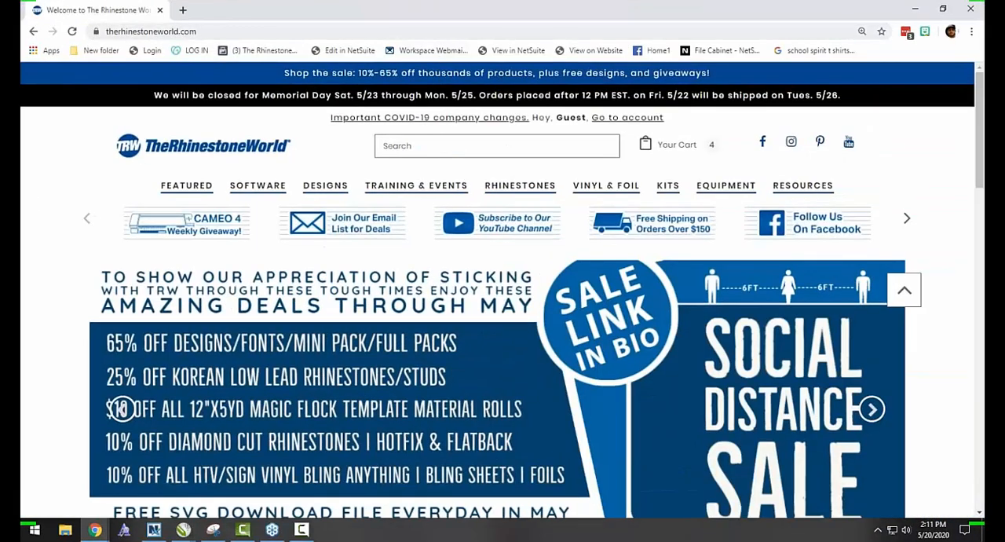
pyautogui.scroll(-1, 324, 248)
pyautogui.moveTo(162, 133)
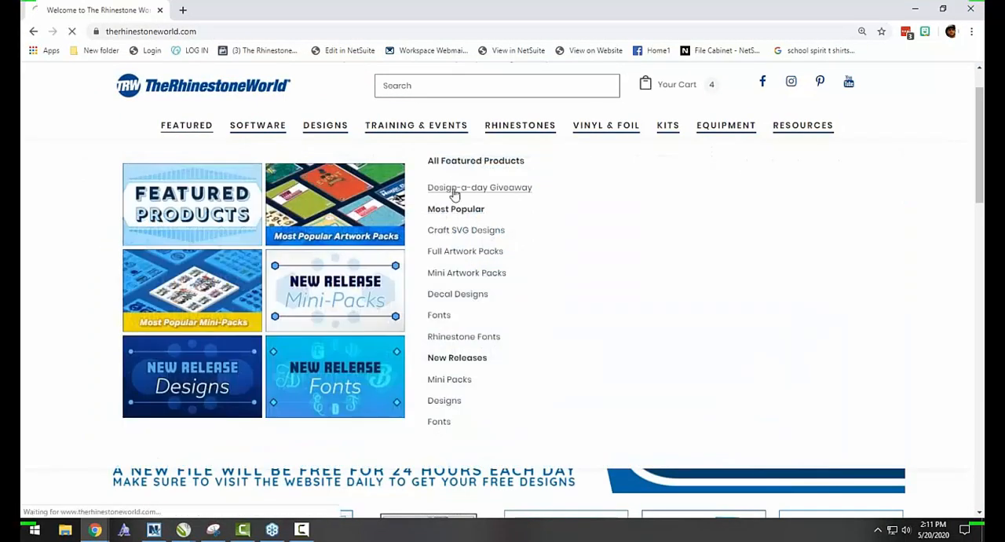
pyautogui.click(452, 191)
pyautogui.scroll(-3, 442, 197)
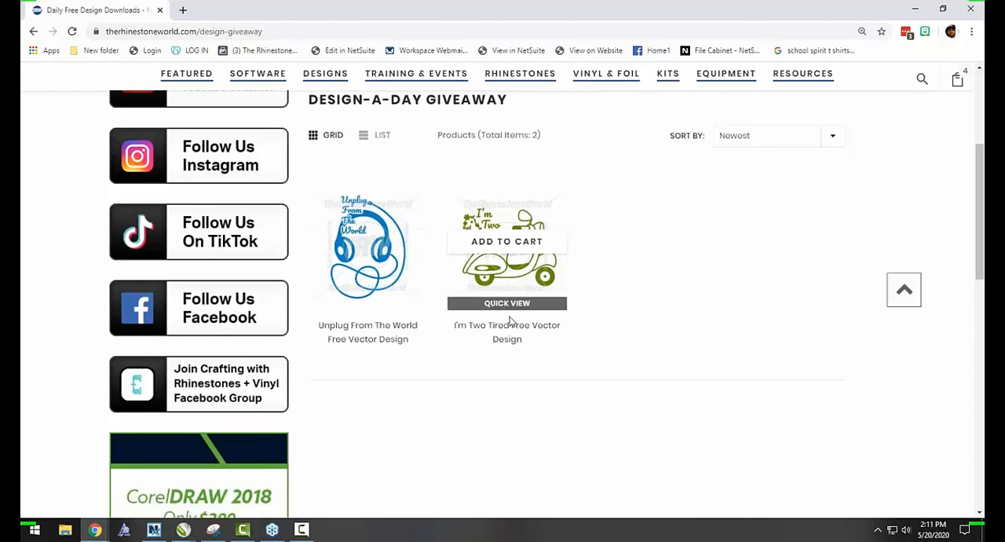
pyautogui.scroll(3, 510, 320)
pyautogui.scroll(2, 314, 236)
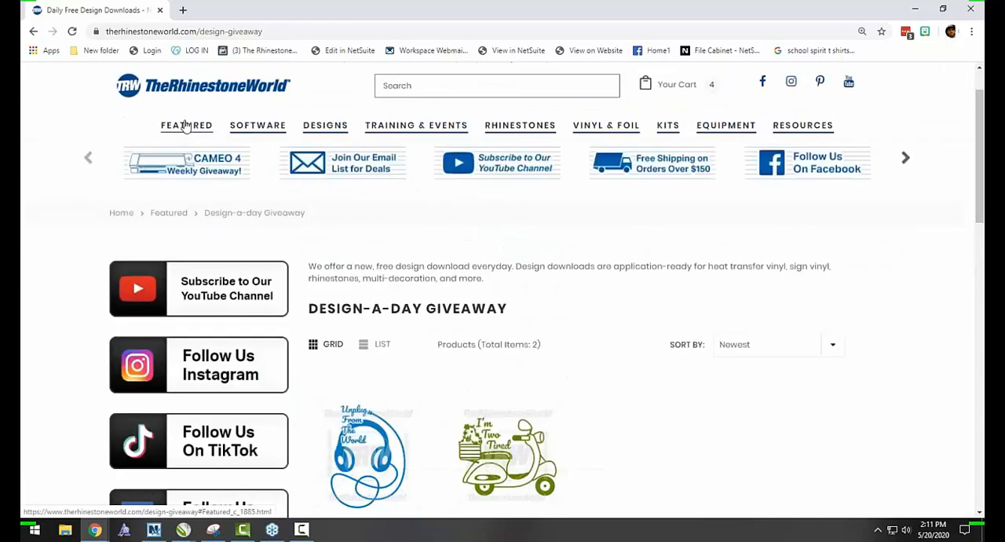
# Return to the site's home page and look through its videos, training sessions and mini packs.
pyautogui.click(200, 87)
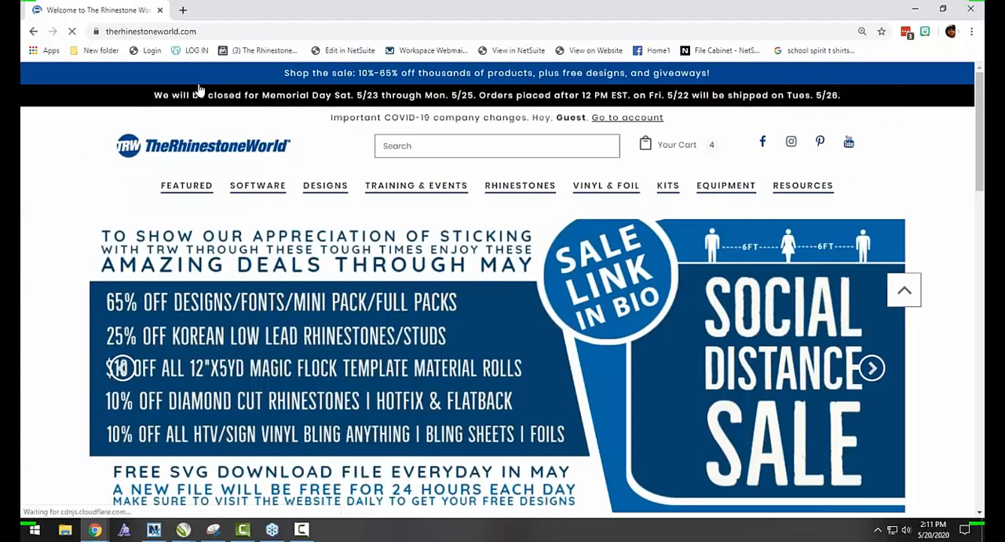
pyautogui.scroll(-10, 199, 88)
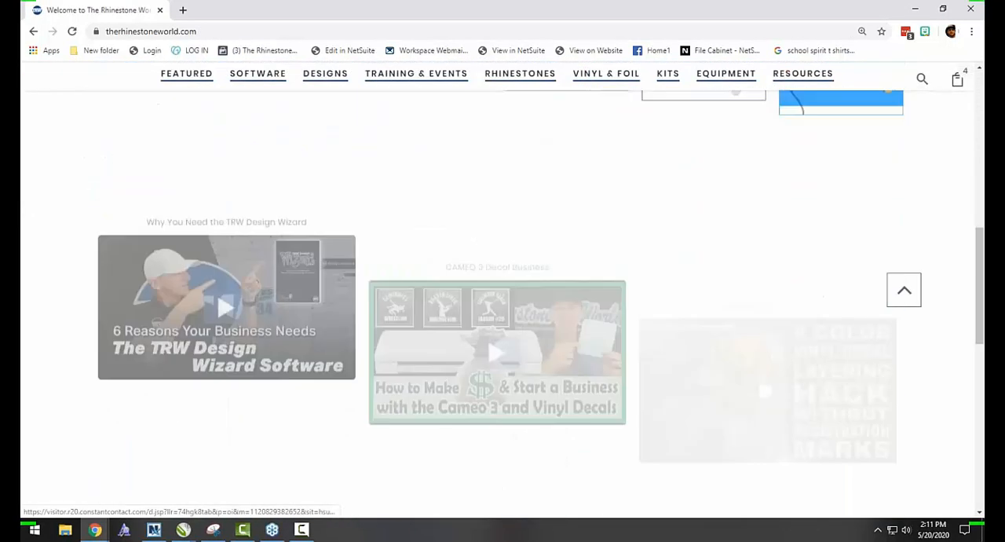
pyautogui.scroll(-2, 309, 285)
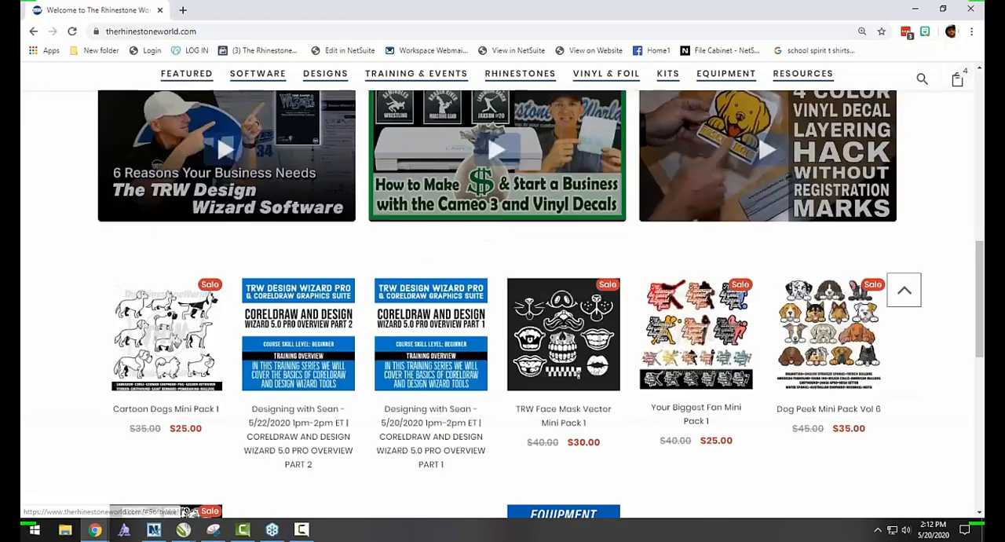
# Reopen the Design-a-day Giveaway page and view its free vector designs again.
pyautogui.moveTo(180, 81)
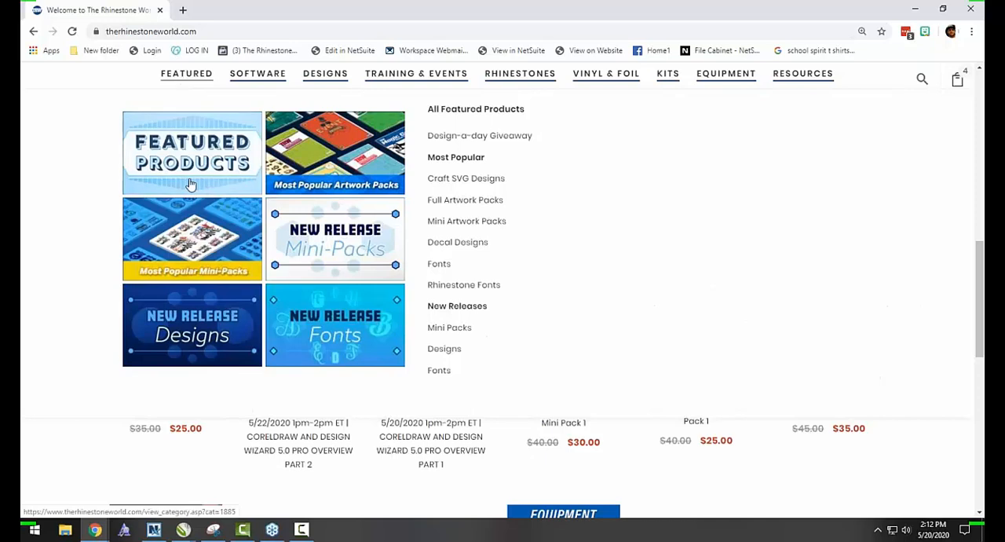
pyautogui.click(460, 136)
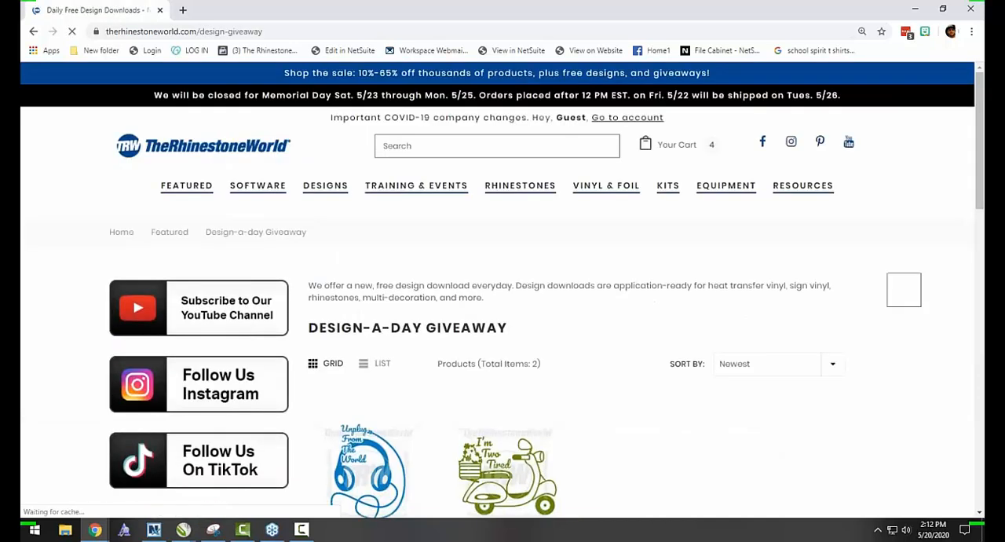
pyautogui.scroll(-3, 368, 306)
pyautogui.scroll(-2, 399, 285)
pyautogui.scroll(1, 399, 285)
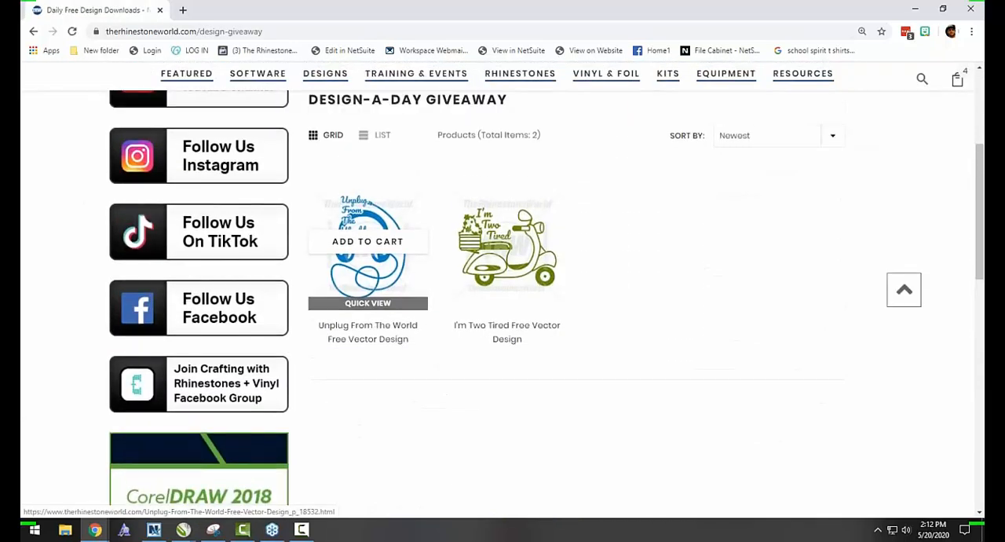